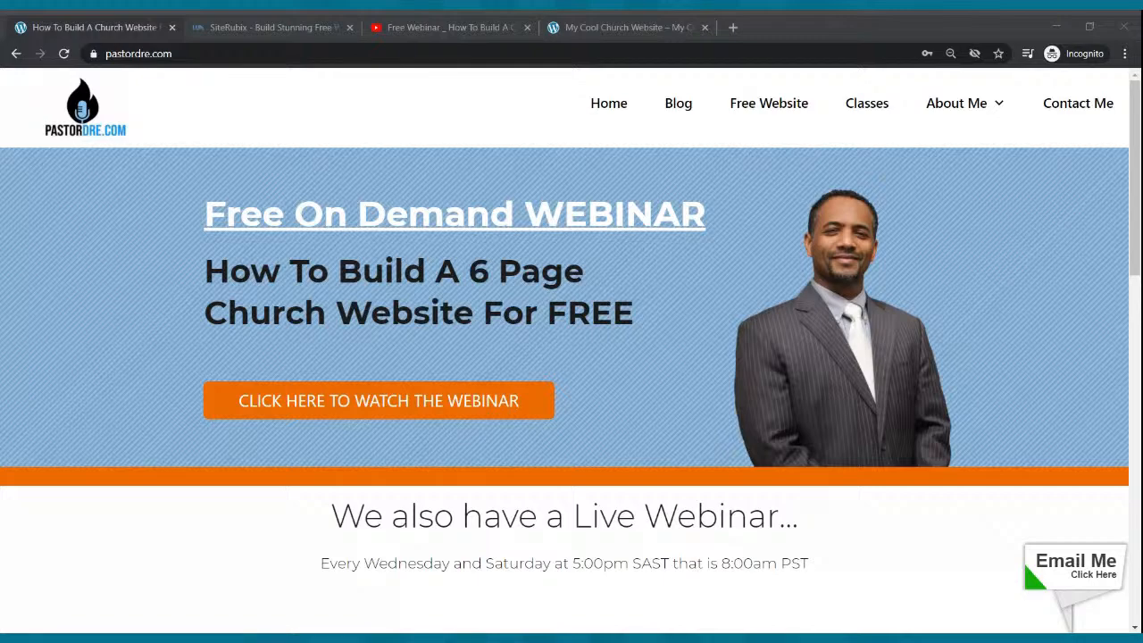
- Switch to the My Cool Church Website example and scroll through its home page sections
click(625, 27)
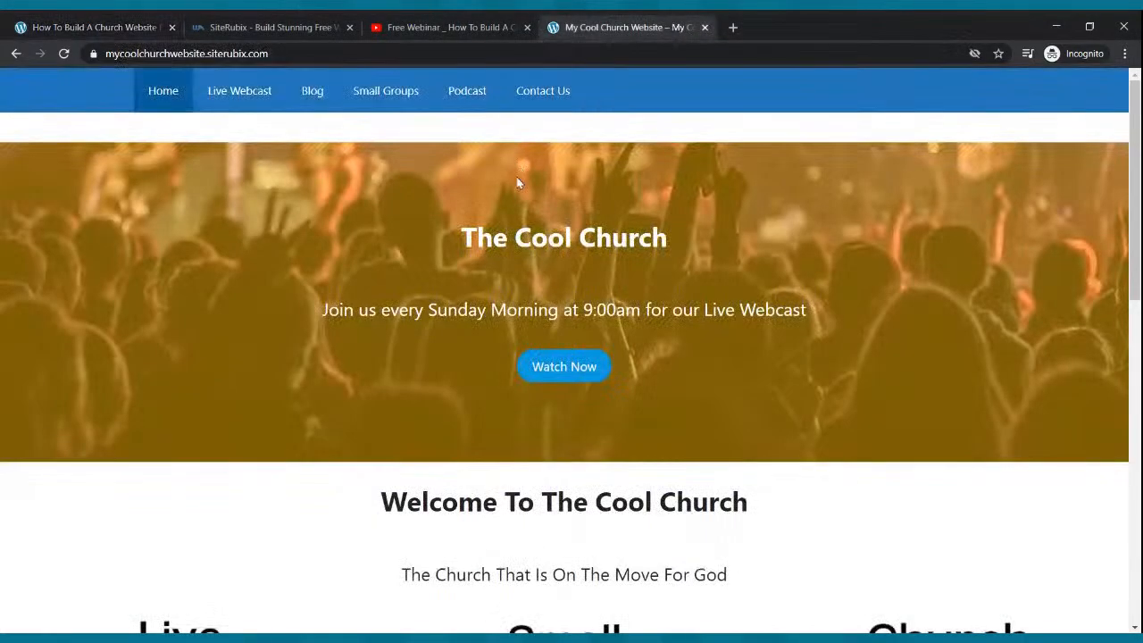
scroll(579, 224, down, 4)
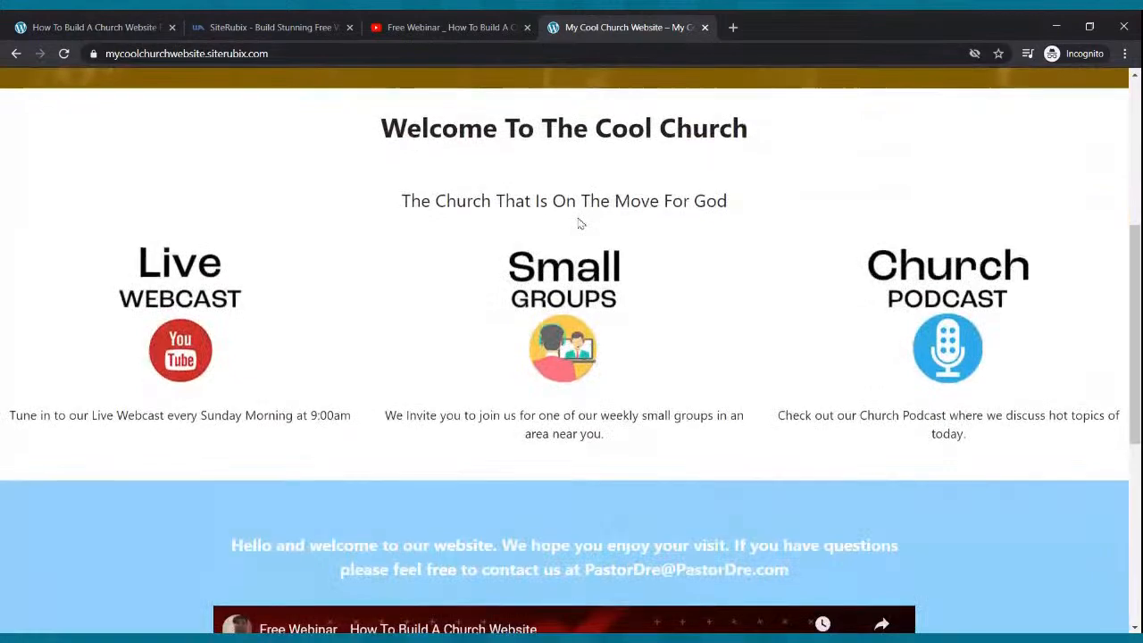
scroll(579, 223, down, 5)
scroll(580, 193, up, 10)
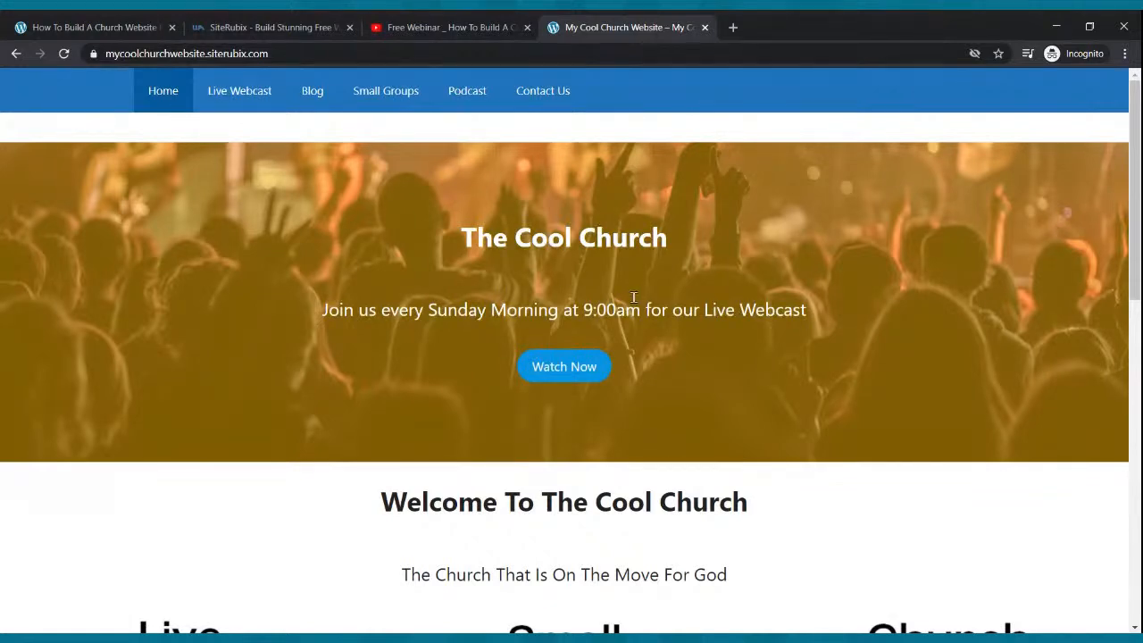
scroll(679, 308, down, 1)
scroll(626, 324, up, 1)
scroll(574, 361, down, 3)
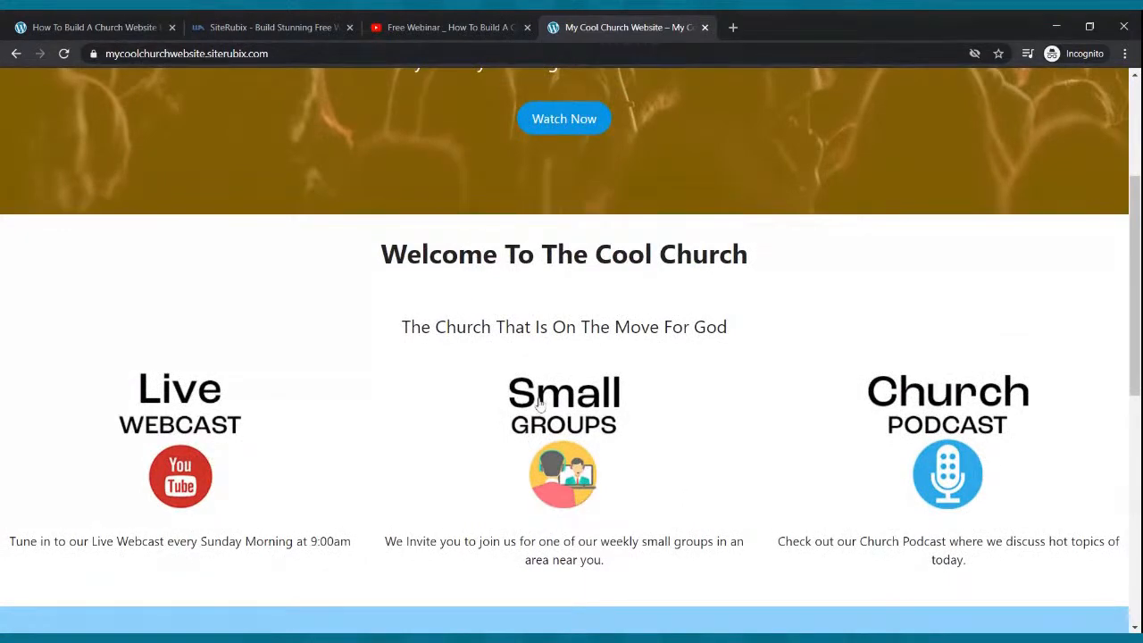
scroll(676, 282, down, 4)
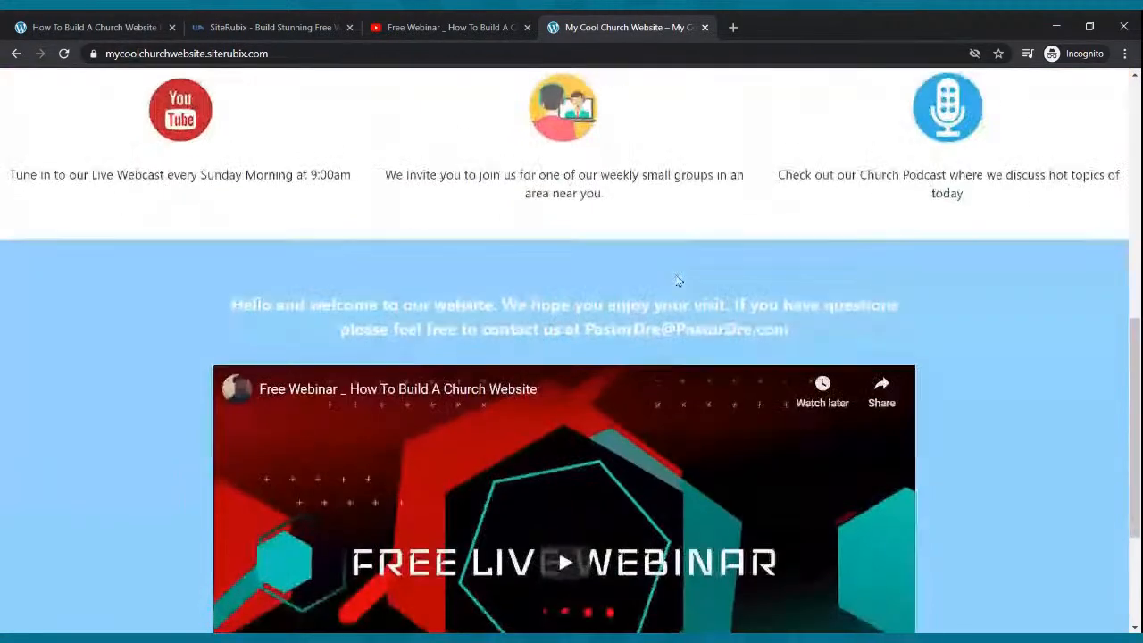
scroll(676, 283, down, 2)
scroll(587, 365, up, 1)
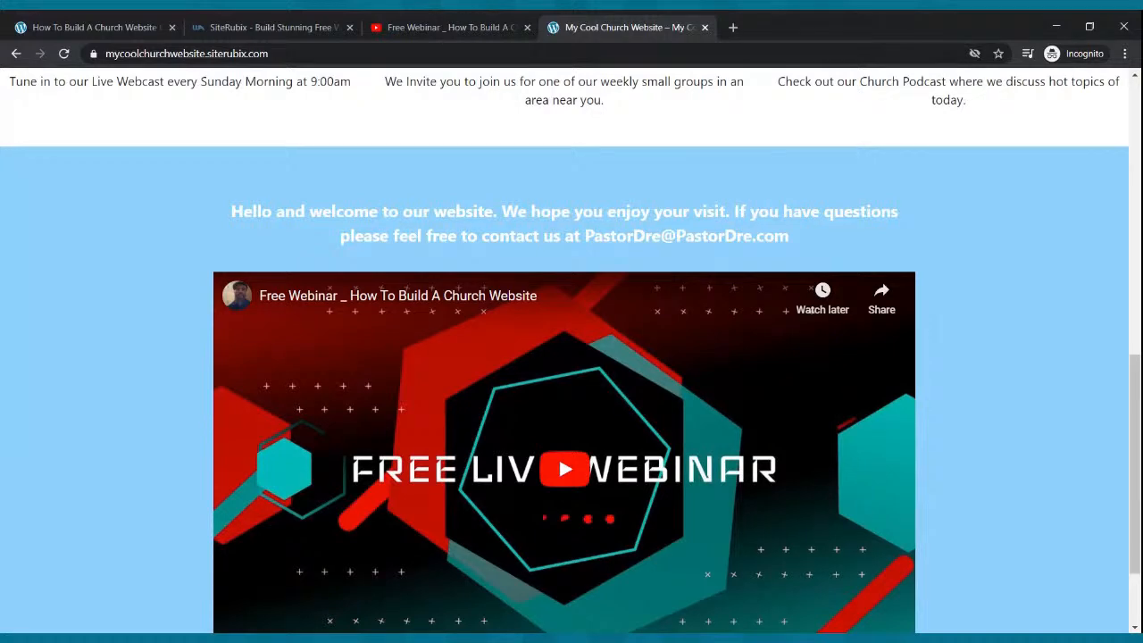
- Review the embedded webinar video, then go to the Live Webcast page
scroll(586, 331, down, 1)
scroll(352, 248, up, 6)
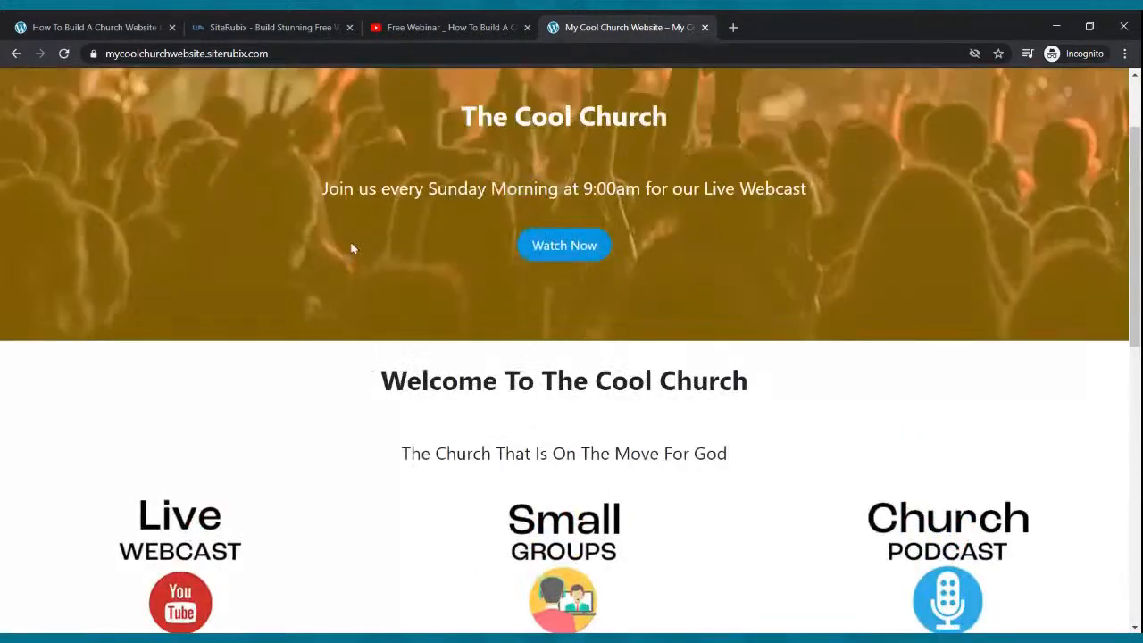
scroll(352, 248, up, 2)
click(245, 93)
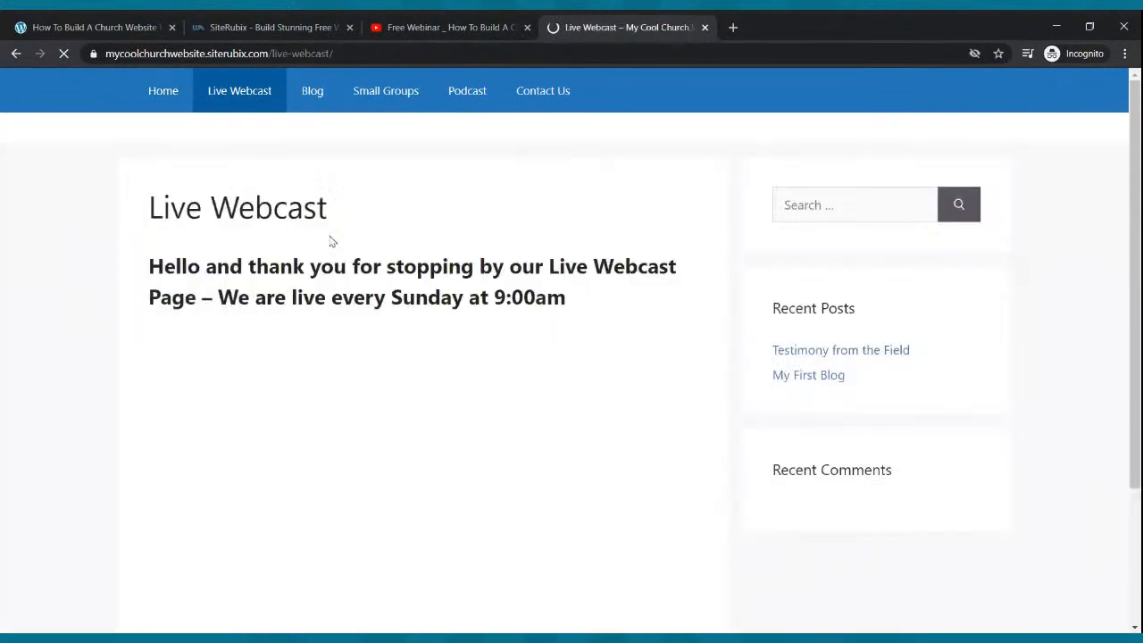
- Skim the Live Webcast page, then view the Blog, Small Groups and Podcast pages
scroll(384, 211, down, 1)
scroll(384, 212, up, 1)
click(317, 111)
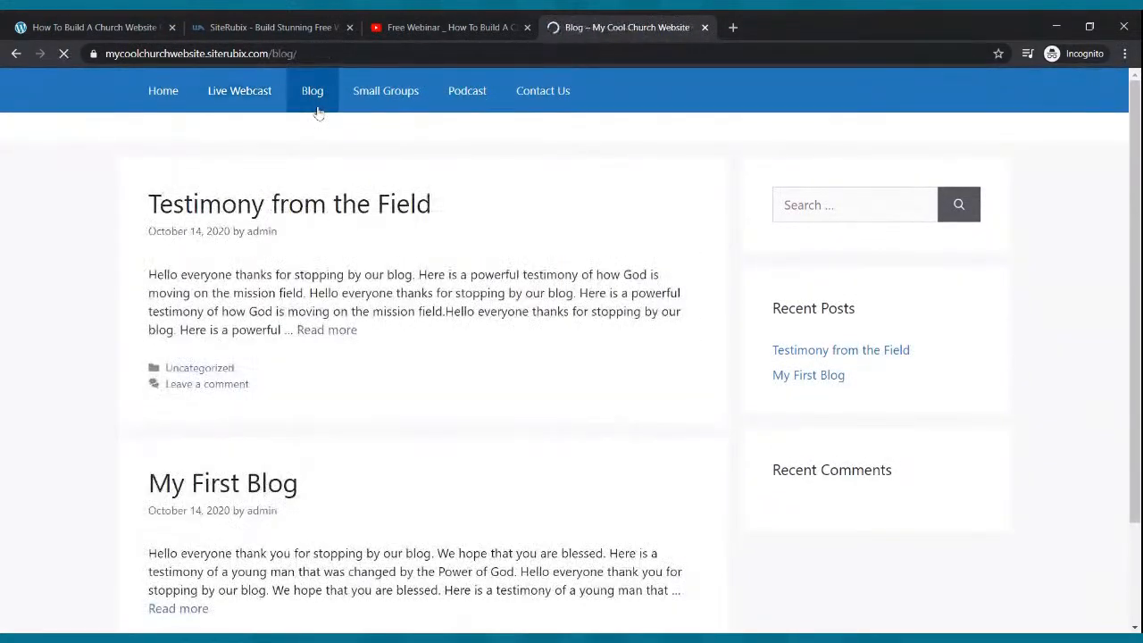
click(413, 91)
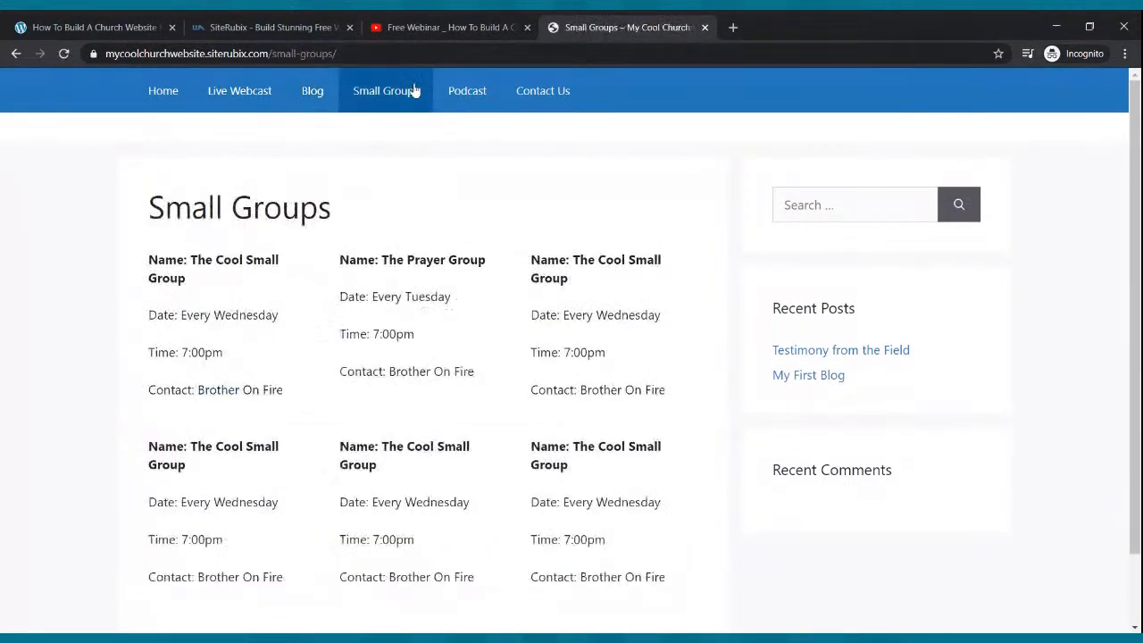
click(460, 95)
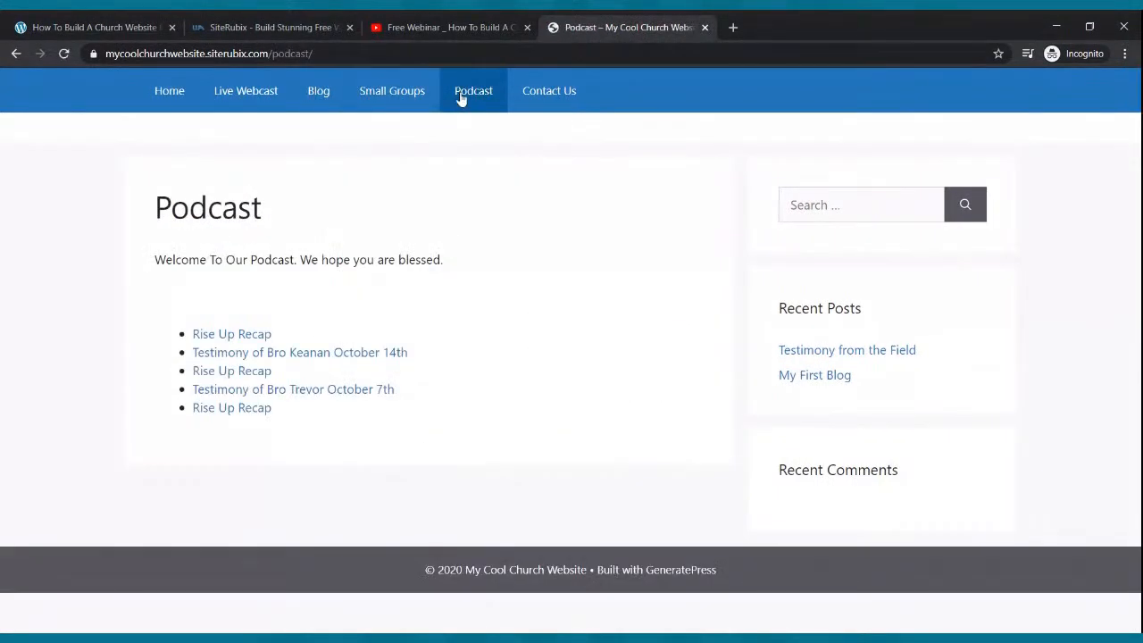
- View the Contact Us form and home page, then return to the PastorDre.com webinar tab
click(548, 93)
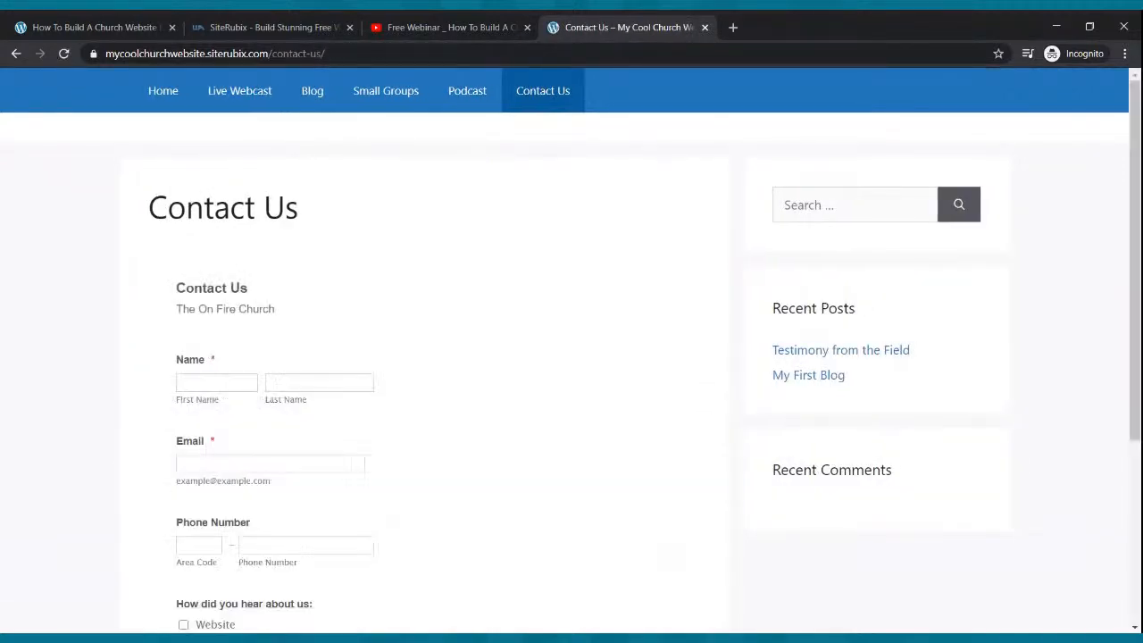
click(152, 91)
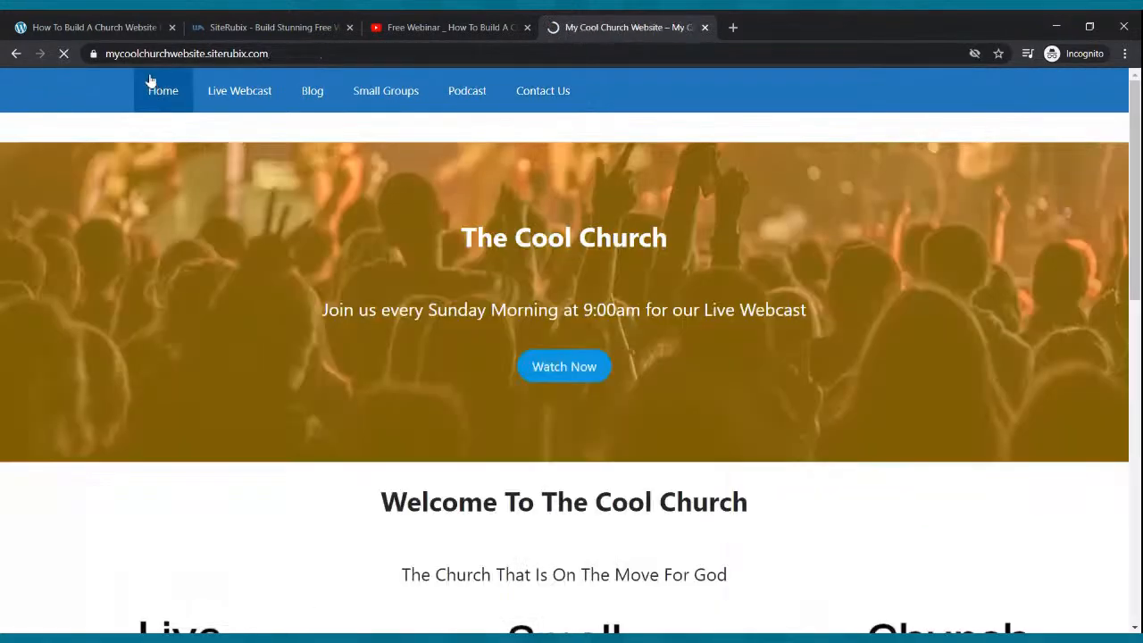
click(99, 29)
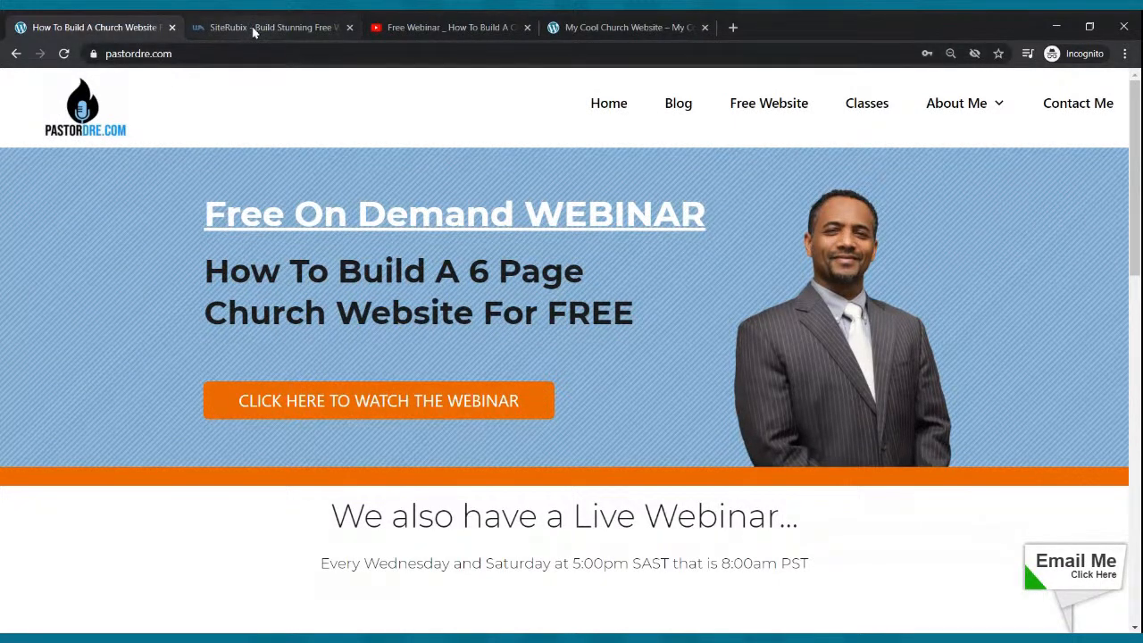
- Open PastorDre.com's Free Website offer and close the older SiteRubix tab
click(768, 105)
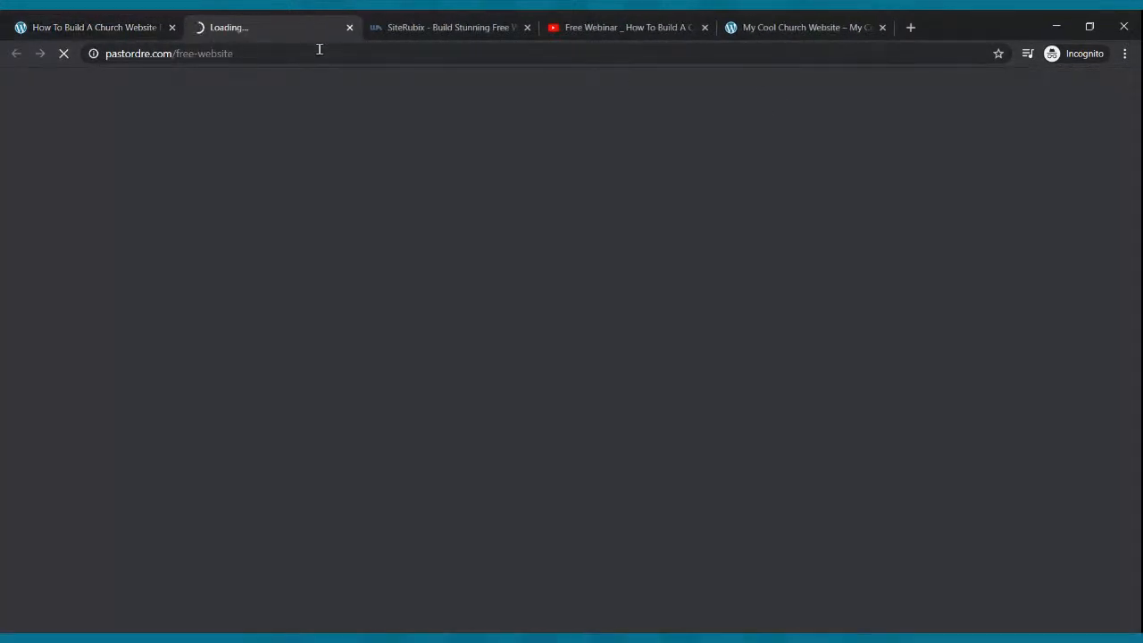
click(527, 27)
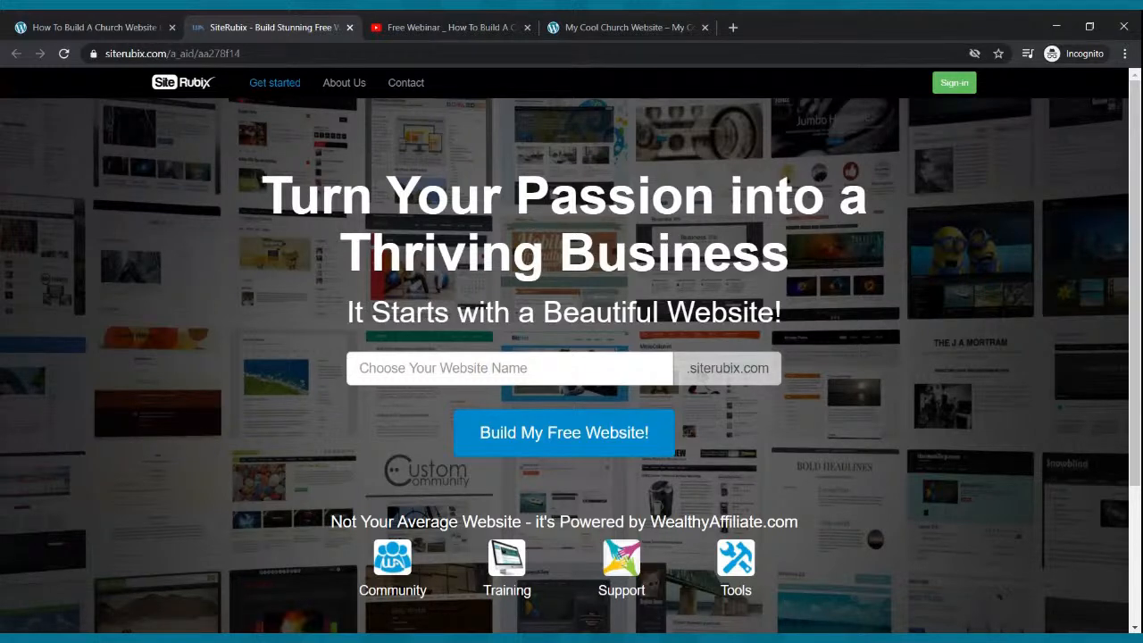
- Try 'theonfirechurch' as the website name
click(507, 376)
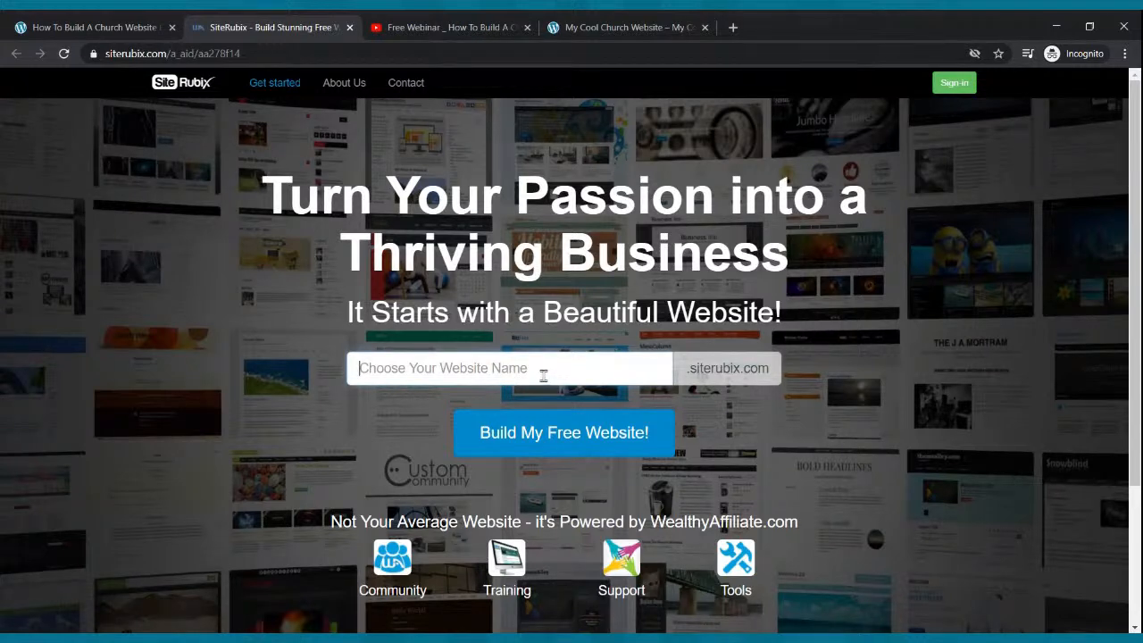
click(543, 376)
text(t)
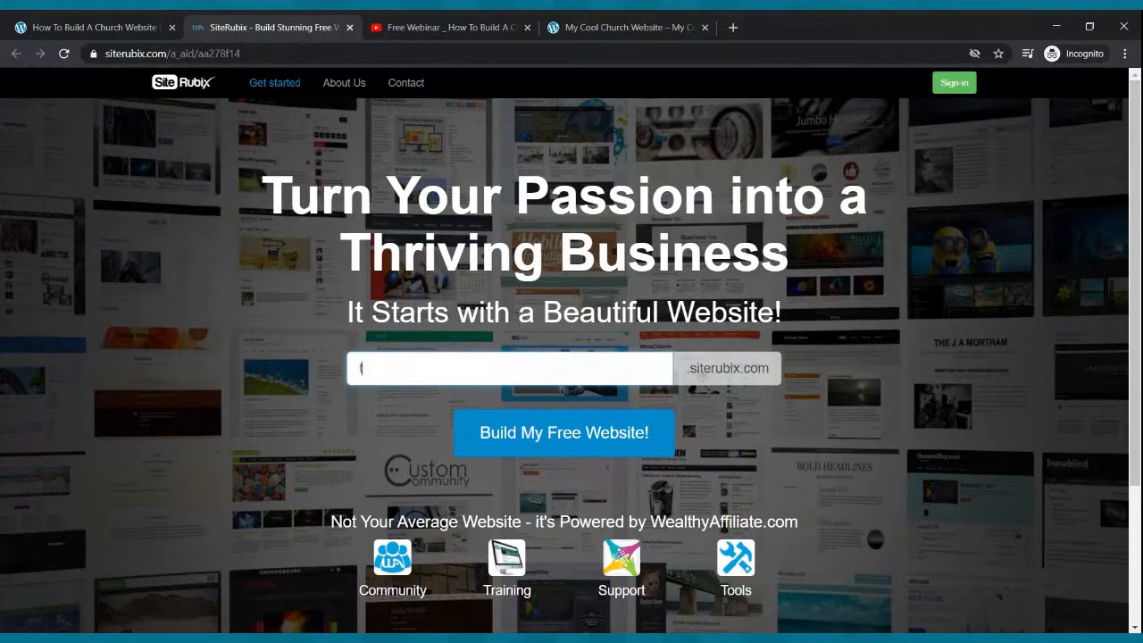
text(heonfirechurch)
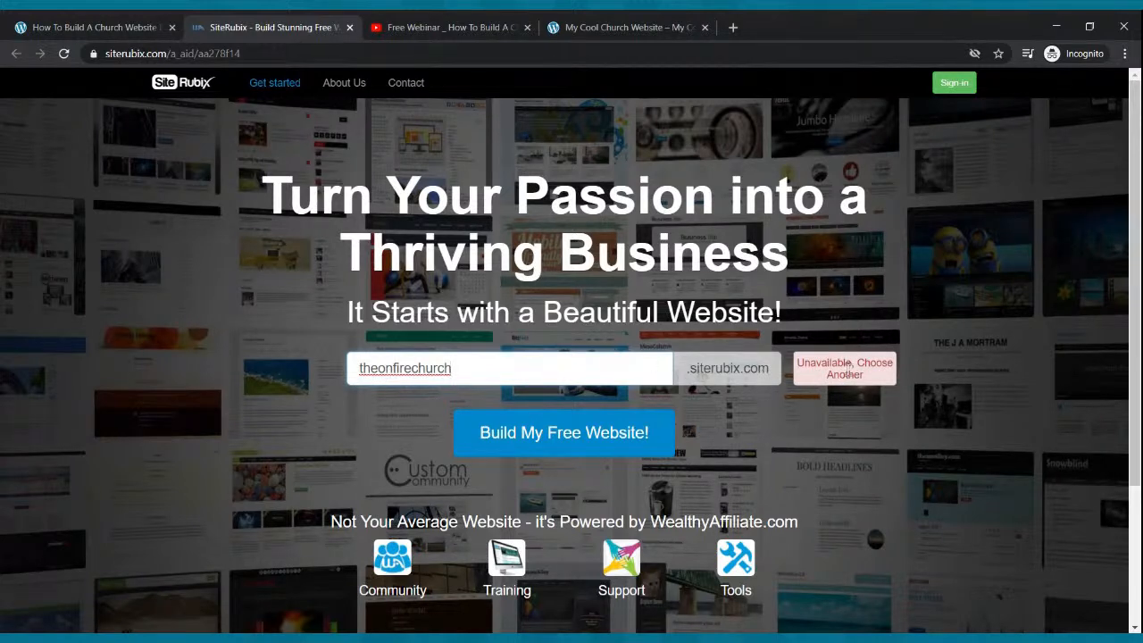
- Replace the unavailable name with 'theradicalchurch', then with 'webinarwebsite'
drag(477, 372, 347, 368)
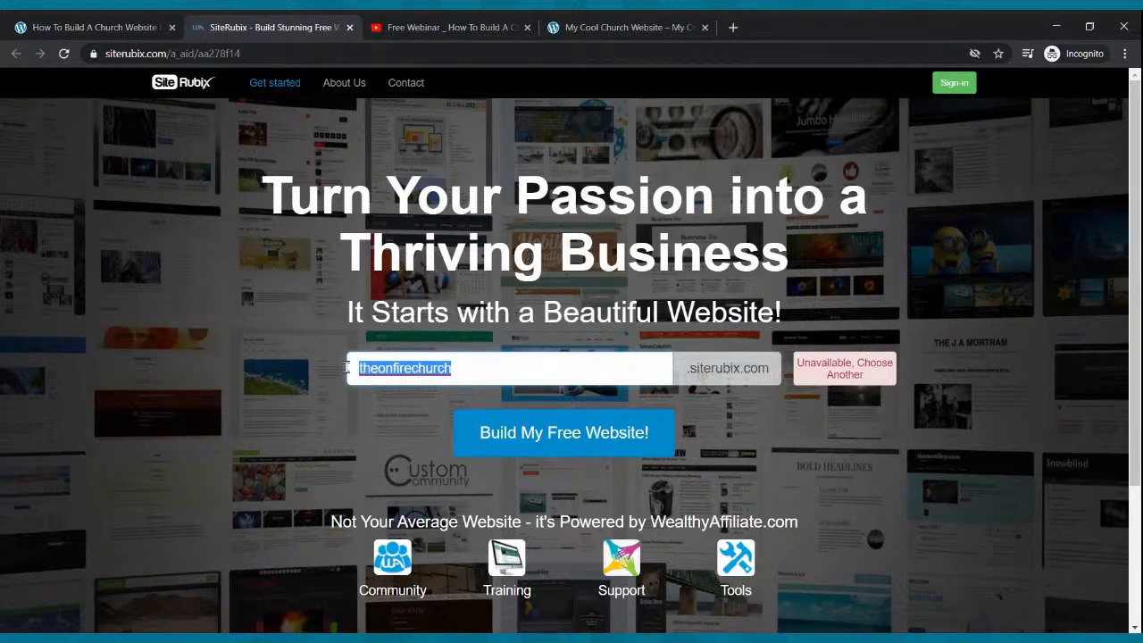
text(thea)
key(BackSpace)
text(radical)
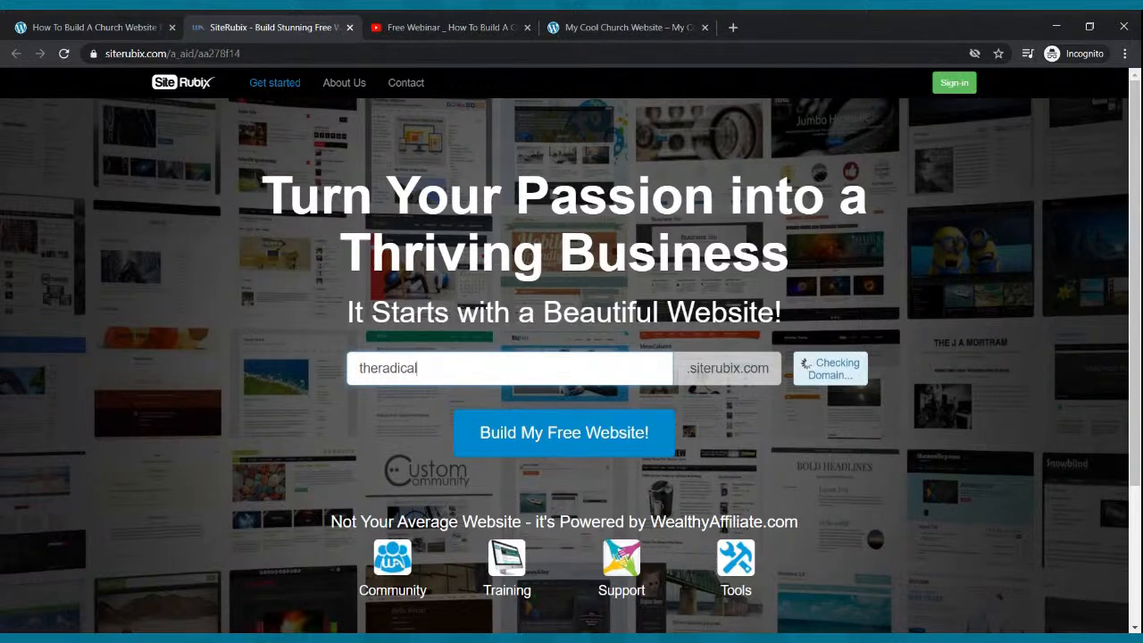
text(church)
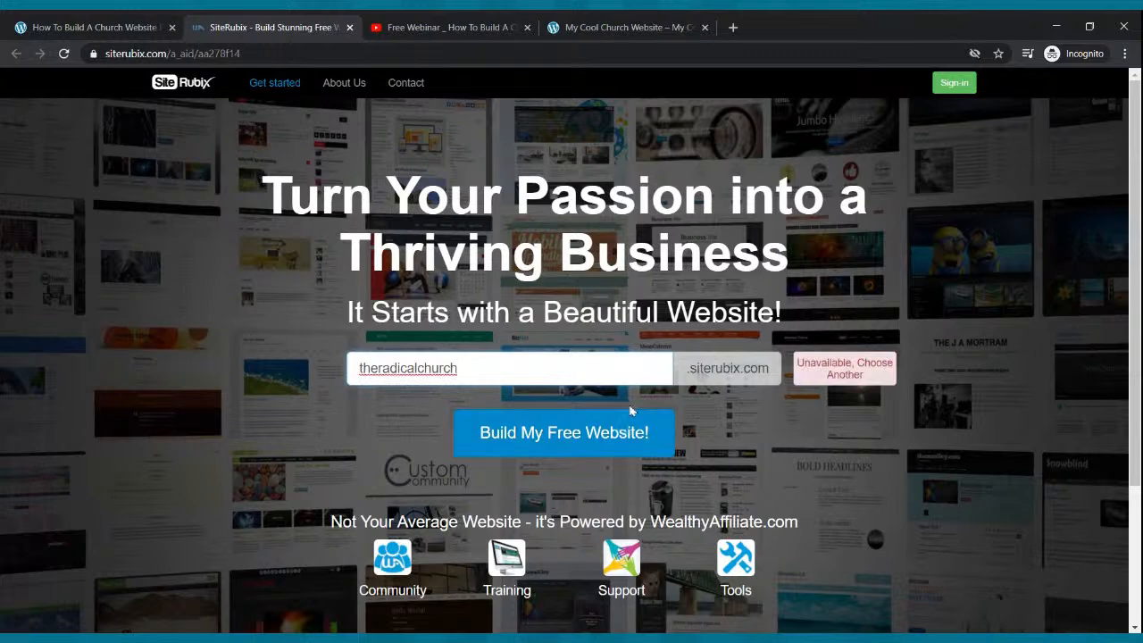
drag(534, 368, 217, 375)
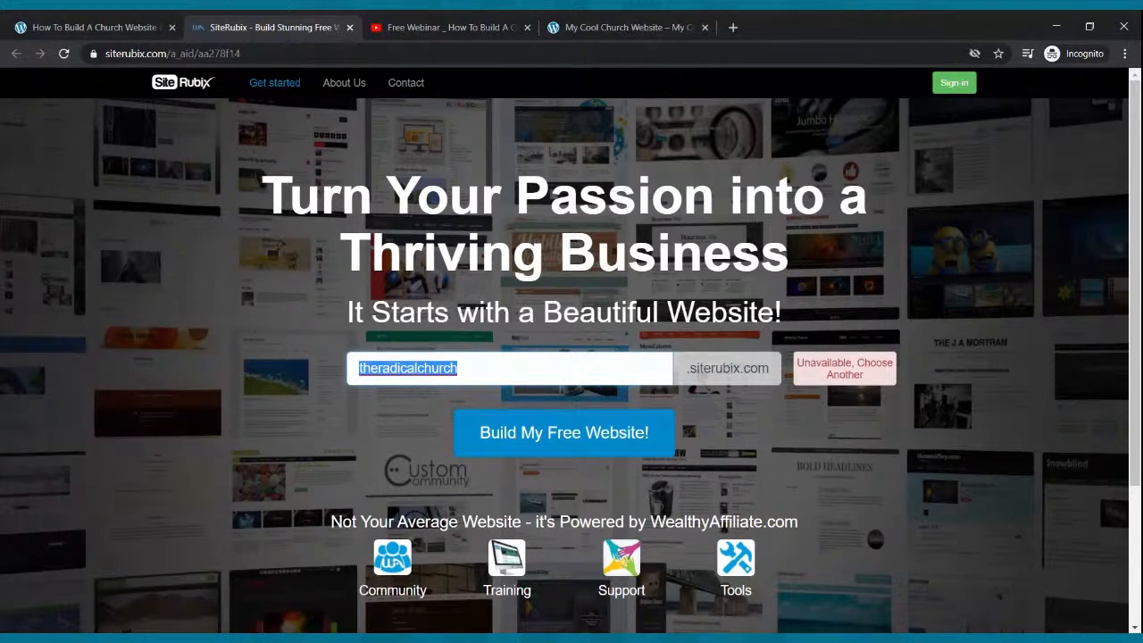
text(we)
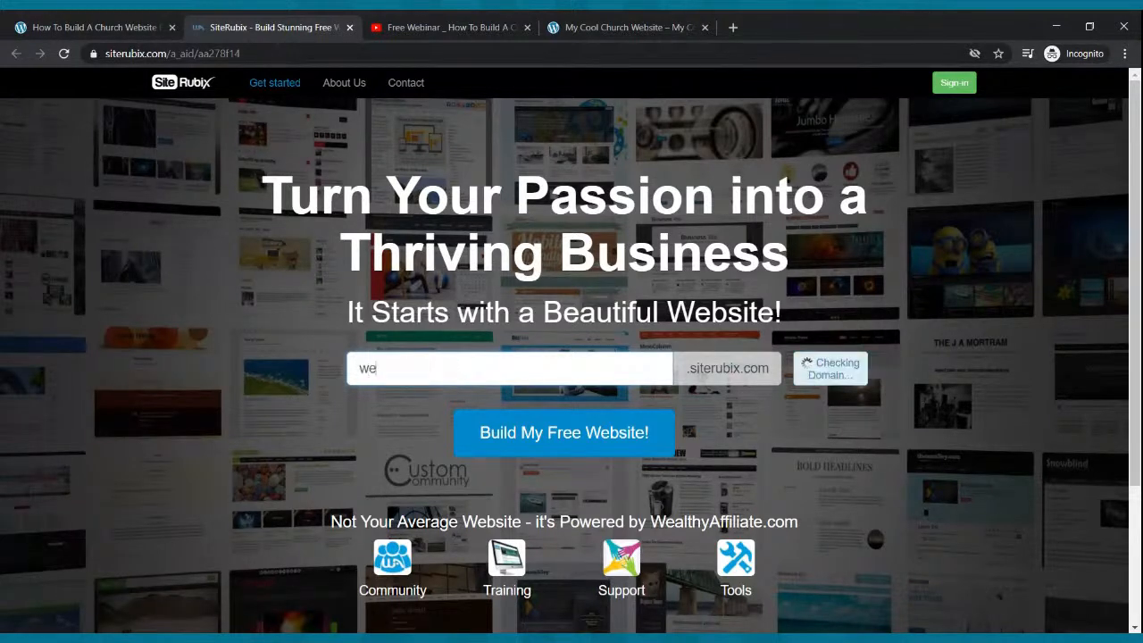
text(binarwebsite)
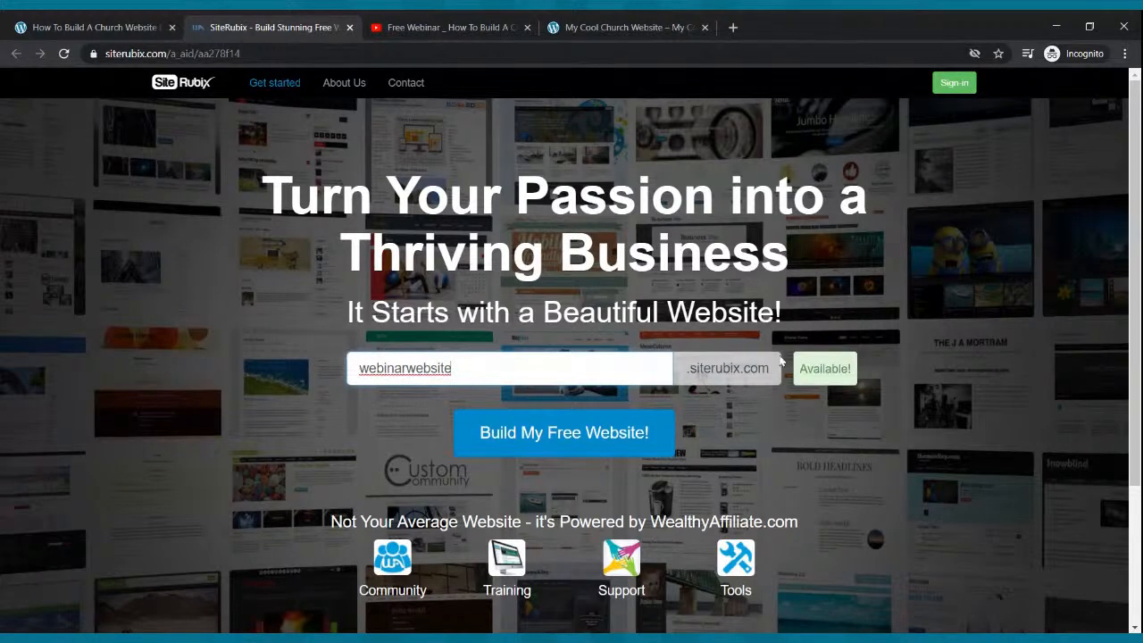
- Insert 'church' to make the name 'webinarchurchwebsite' and start building the free website
click(417, 368)
text(church)
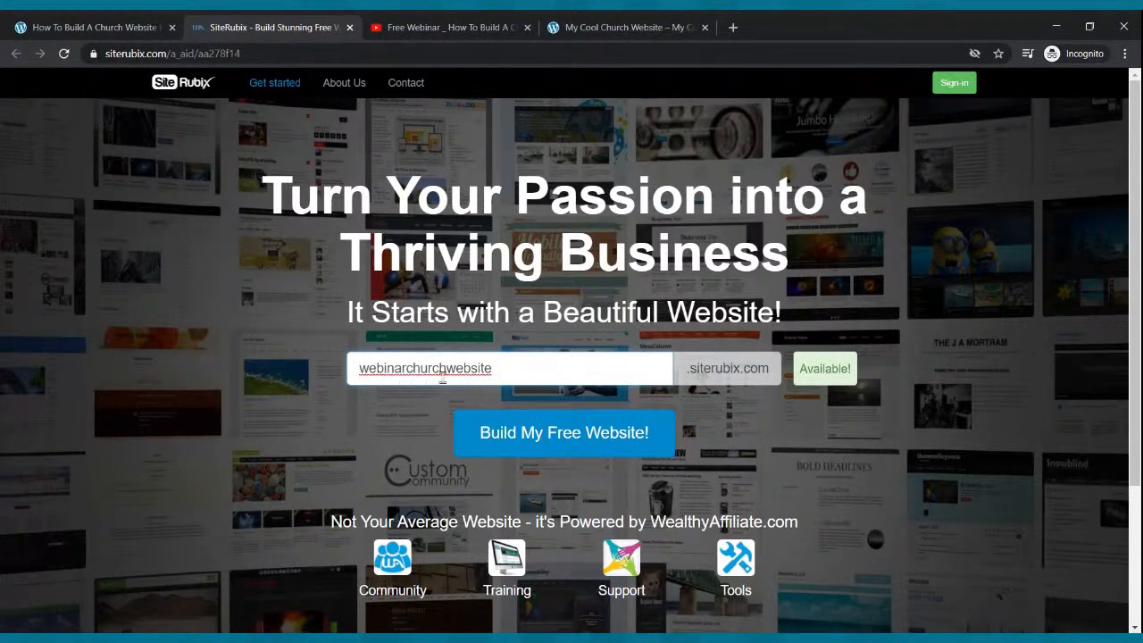
click(532, 432)
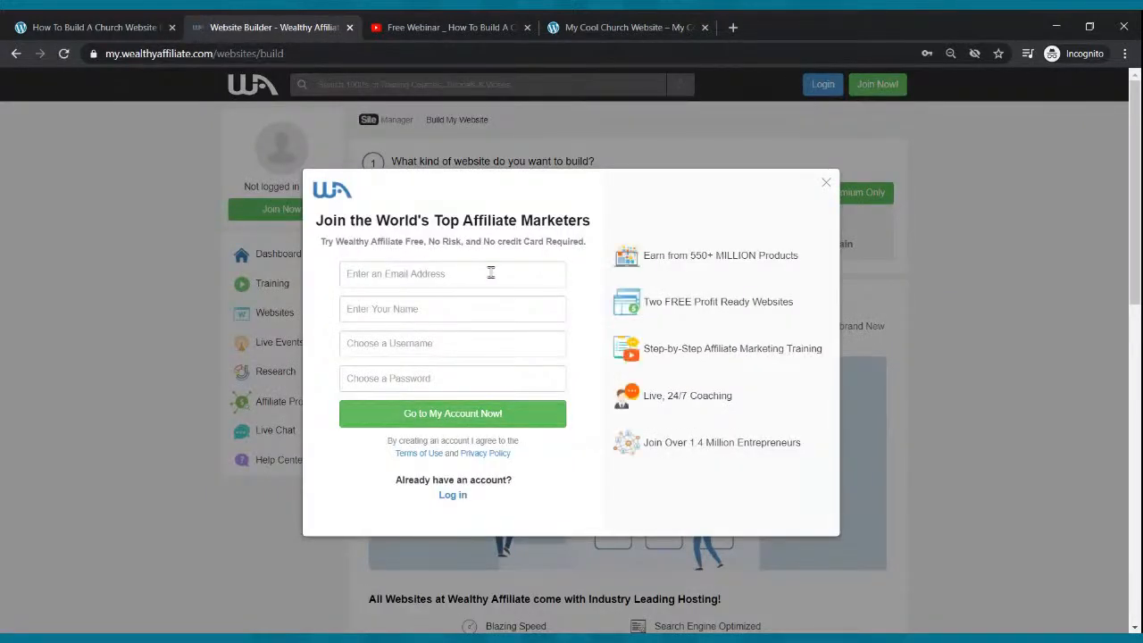
- Go through the email, name, username and password fields unfilled, then switch to the login form
click(467, 272)
click(442, 313)
click(447, 344)
click(449, 378)
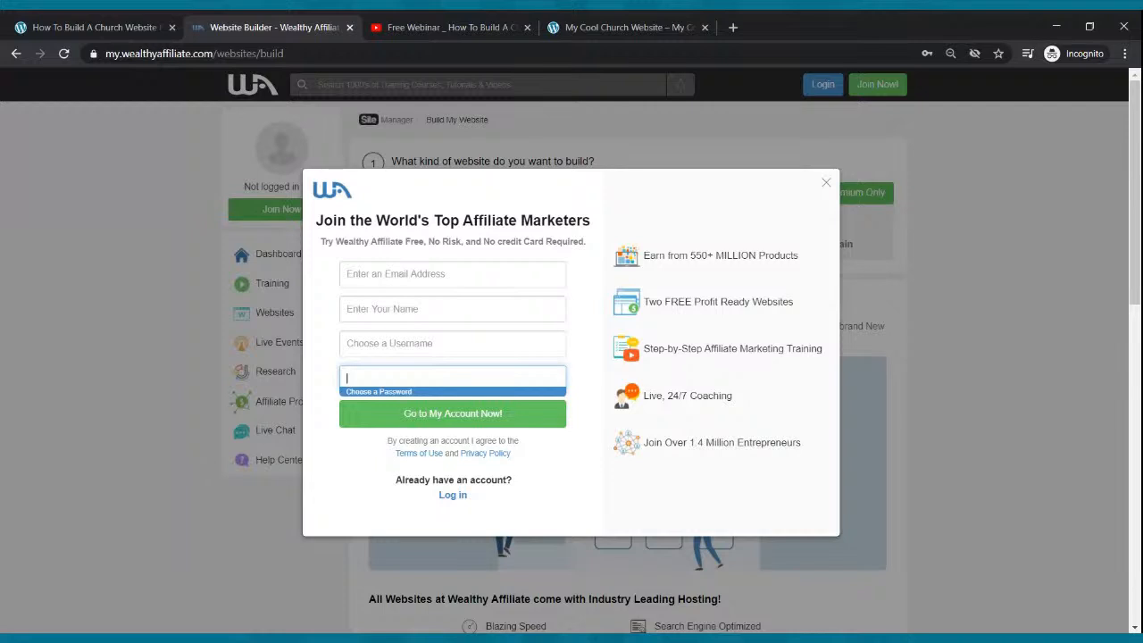
click(624, 317)
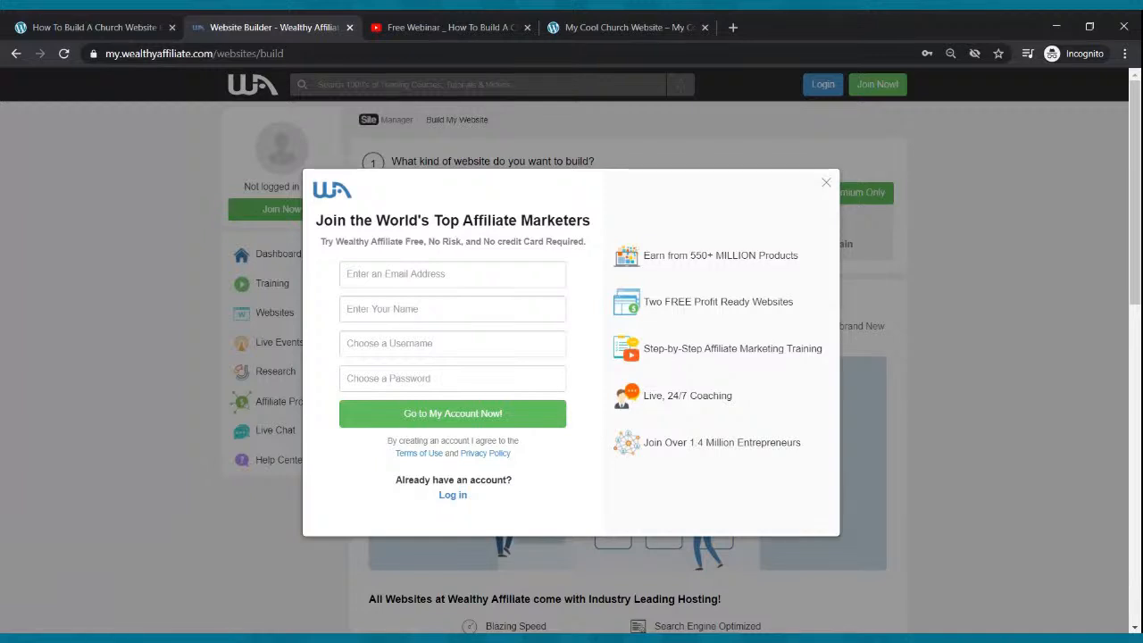
click(417, 271)
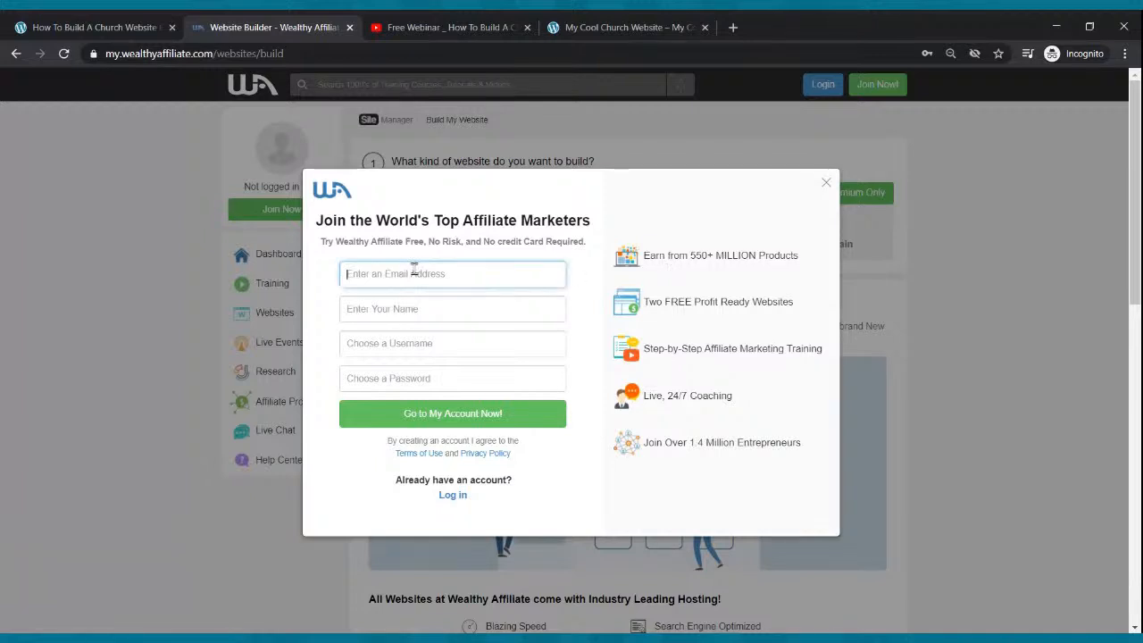
click(426, 310)
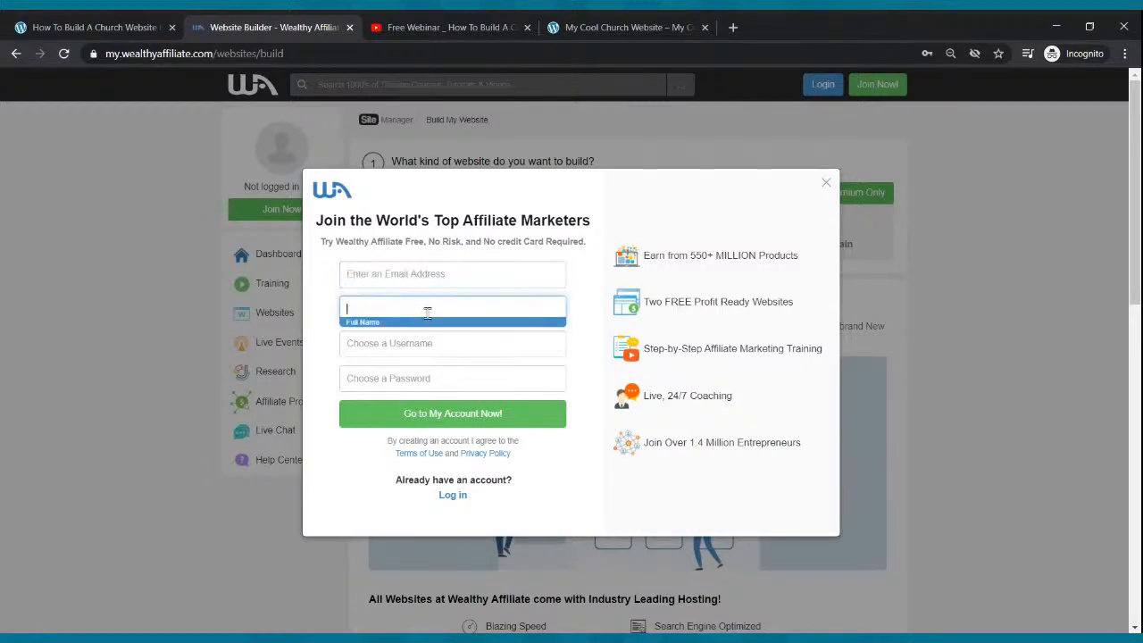
click(431, 346)
click(431, 375)
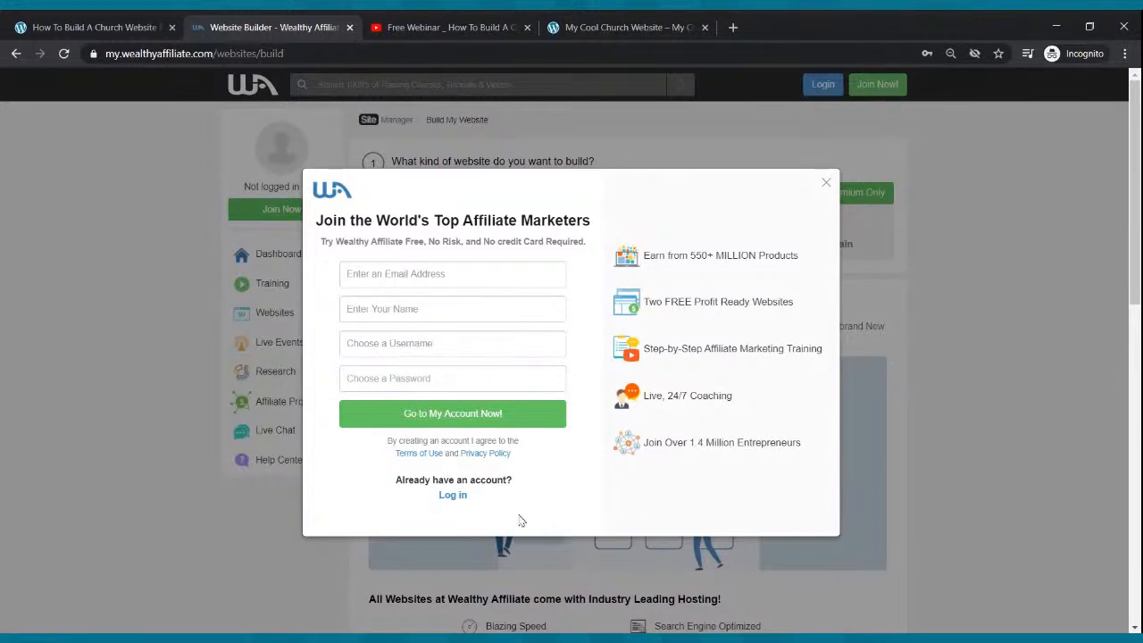
click(455, 496)
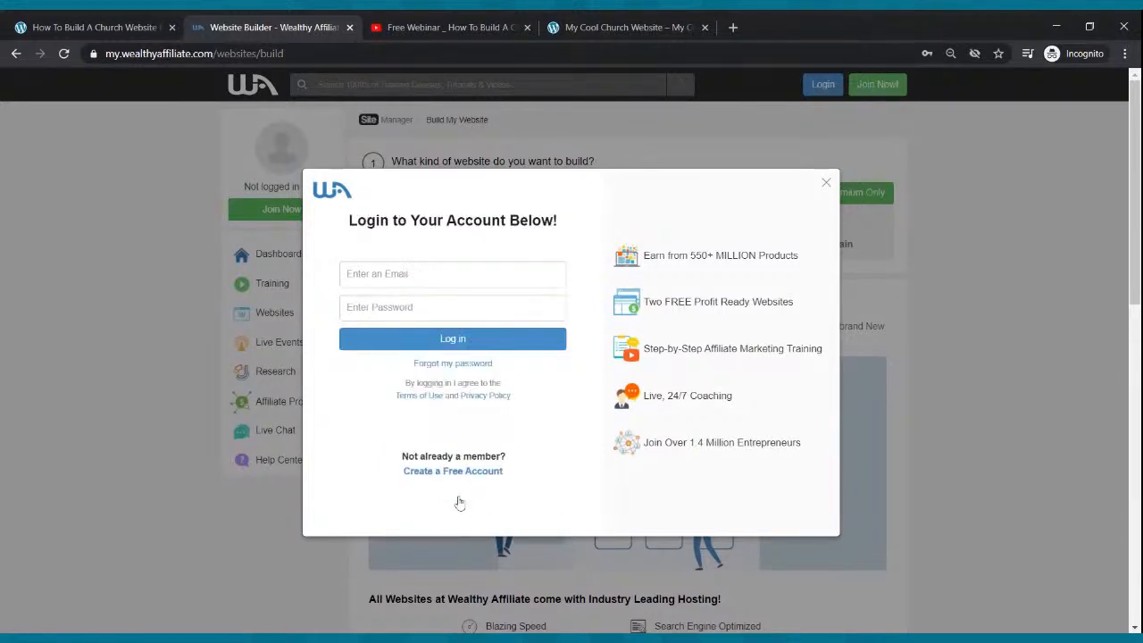
- Log into Wealthy Affiliate using the browser's saved email and password
click(452, 272)
click(453, 309)
click(454, 343)
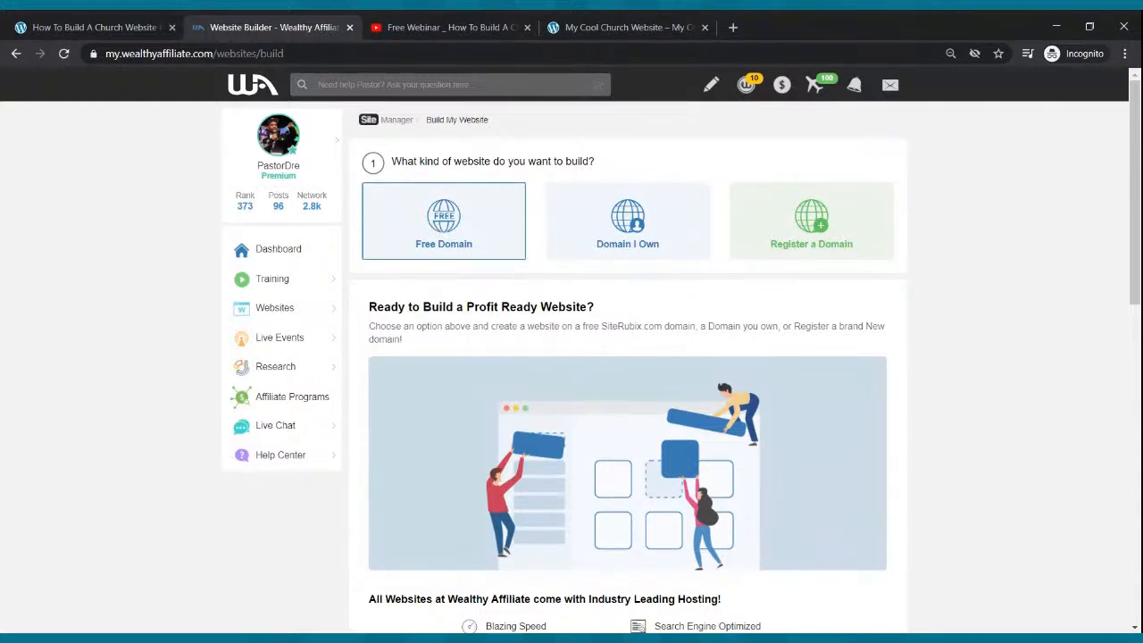
- Choose Free Domain and enter 'webinarchurchwebsite' as the domain name
click(459, 220)
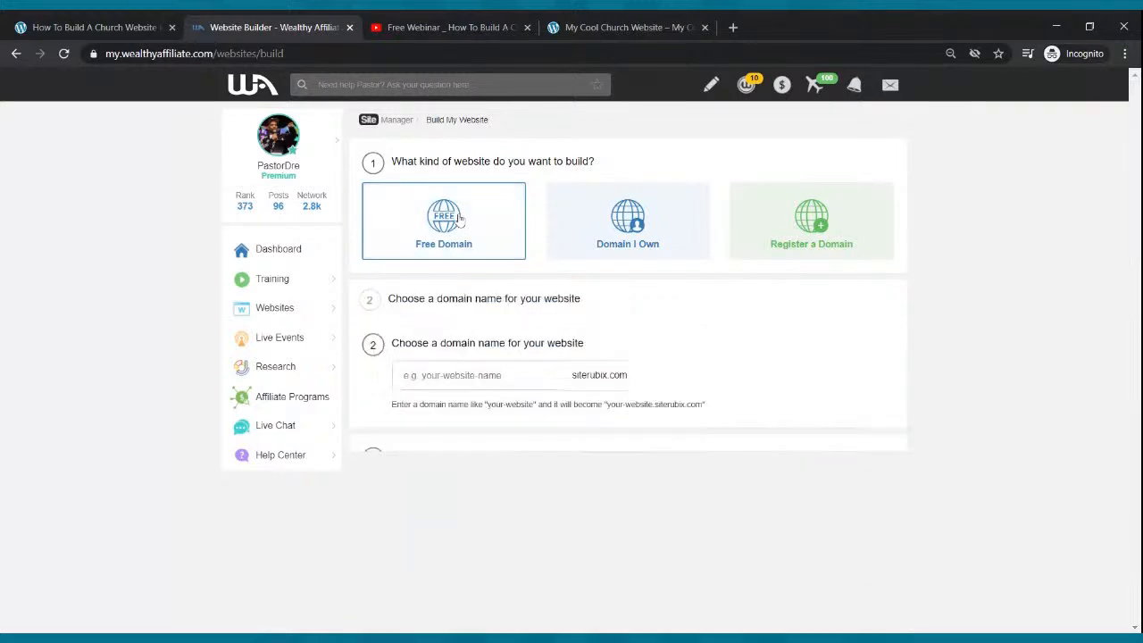
click(485, 335)
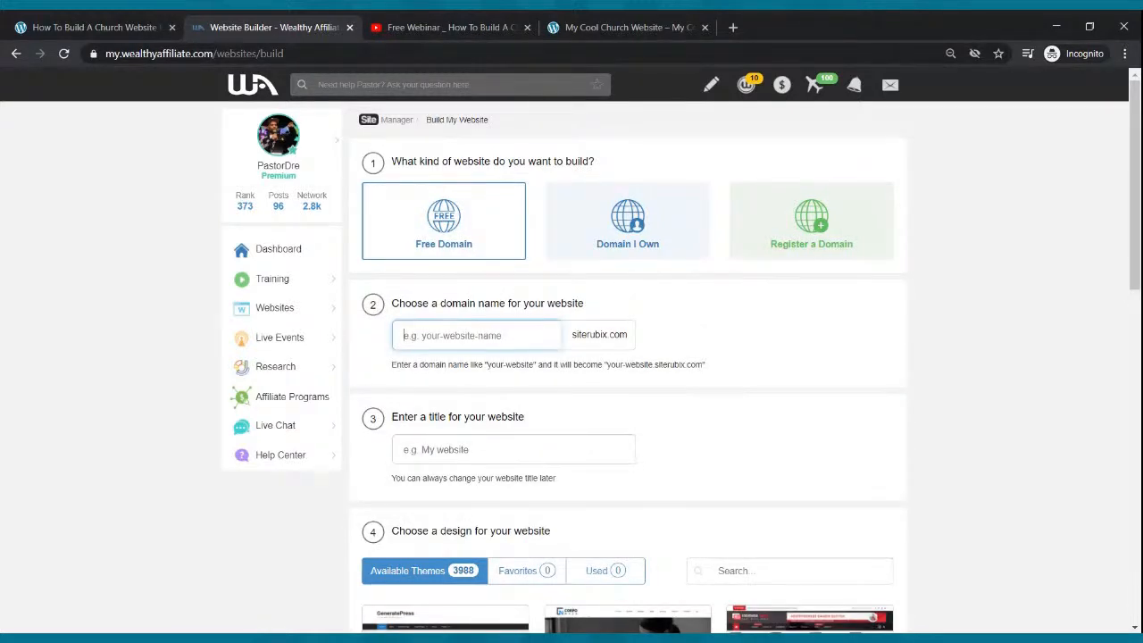
text(webinarchurchwebsite)
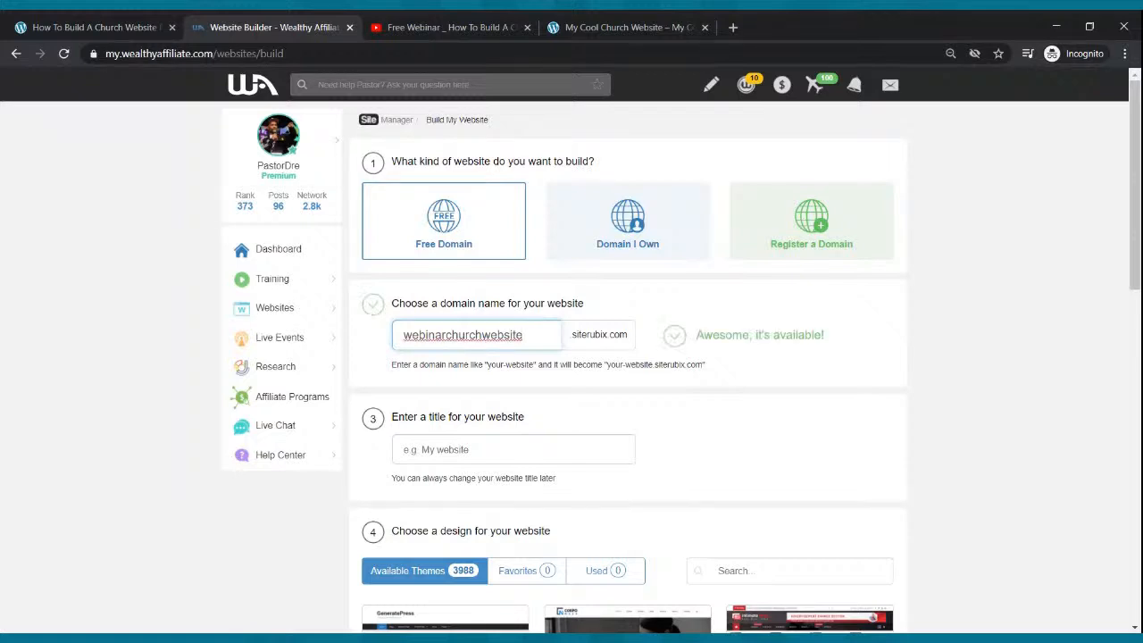
- Title the website 'My Rockin Church Website'
click(515, 450)
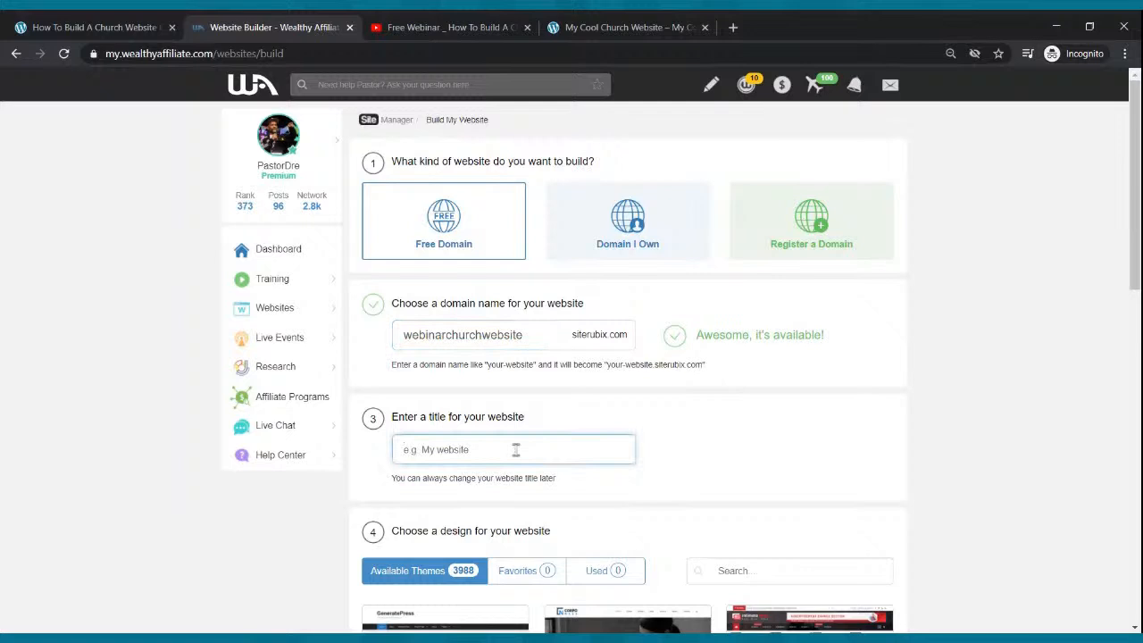
text(My Church Website)
key(BackSpace)
key(BackSpace)
key(BackSpace)
key(BackSpace)
key(BackSpace)
key(BackSpace)
key(BackSpace)
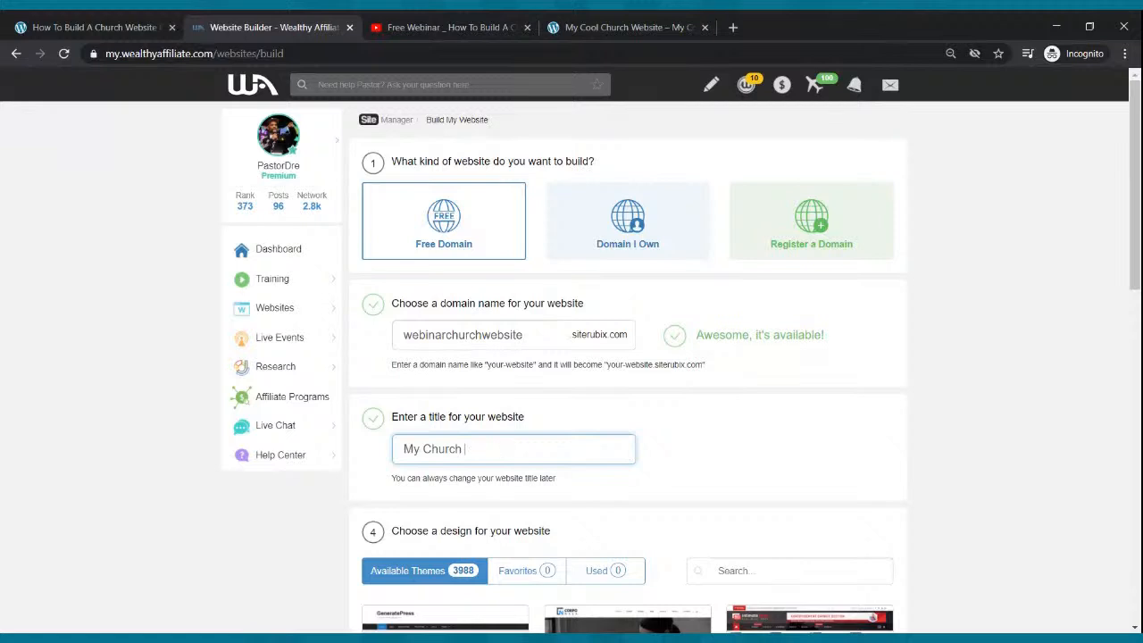
key(BackSpace)
key(BackSpace)
key(BackSpace)
key(BackSpace)
key(BackSpace)
key(BackSpace)
key(BackSpace)
text(Rocking C)
key(BackSpace)
key(BackSpace)
key(BackSpace)
text(Chur)
key(BackSpace)
text(urch Website)
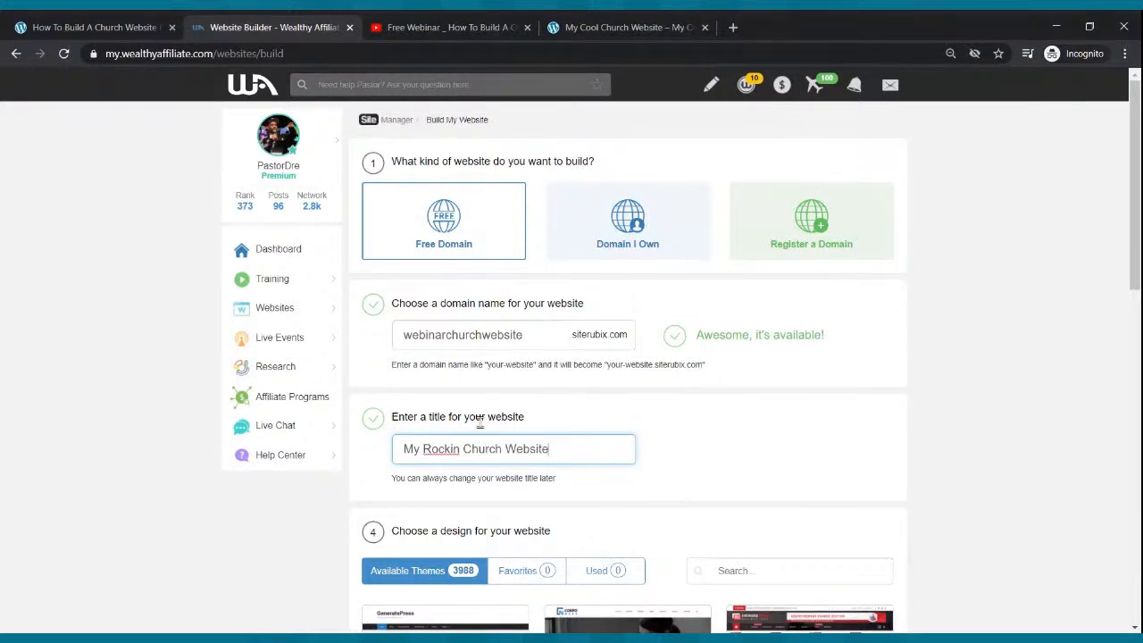
- Choose the GeneratePress theme and build the site at webinarchurchwebsite.siterubix.com
scroll(516, 435, down, 2)
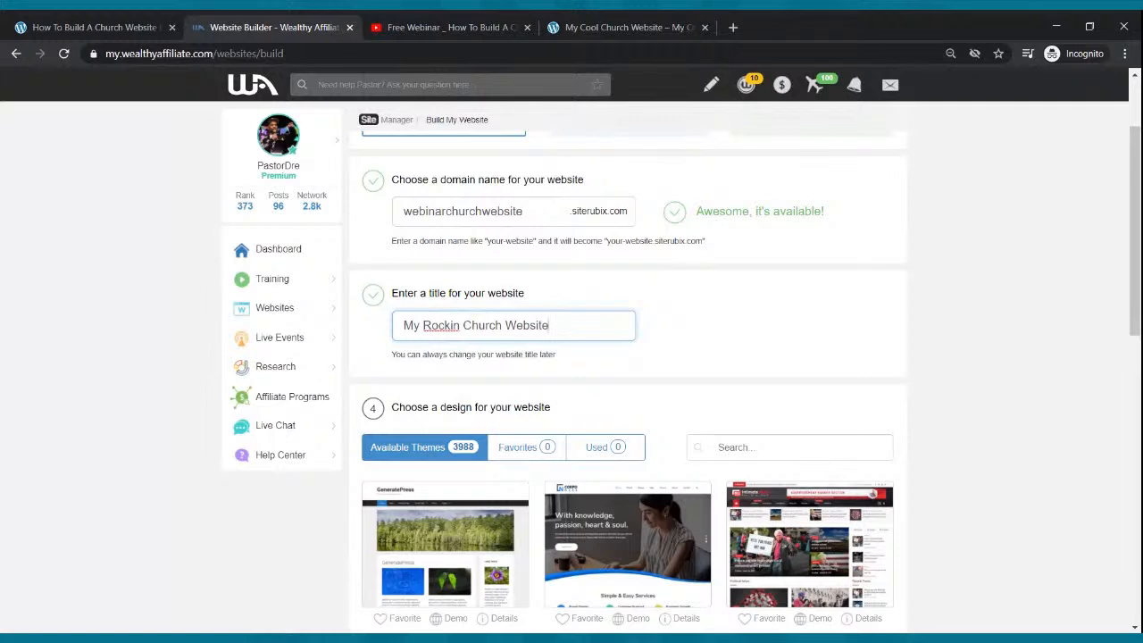
click(451, 559)
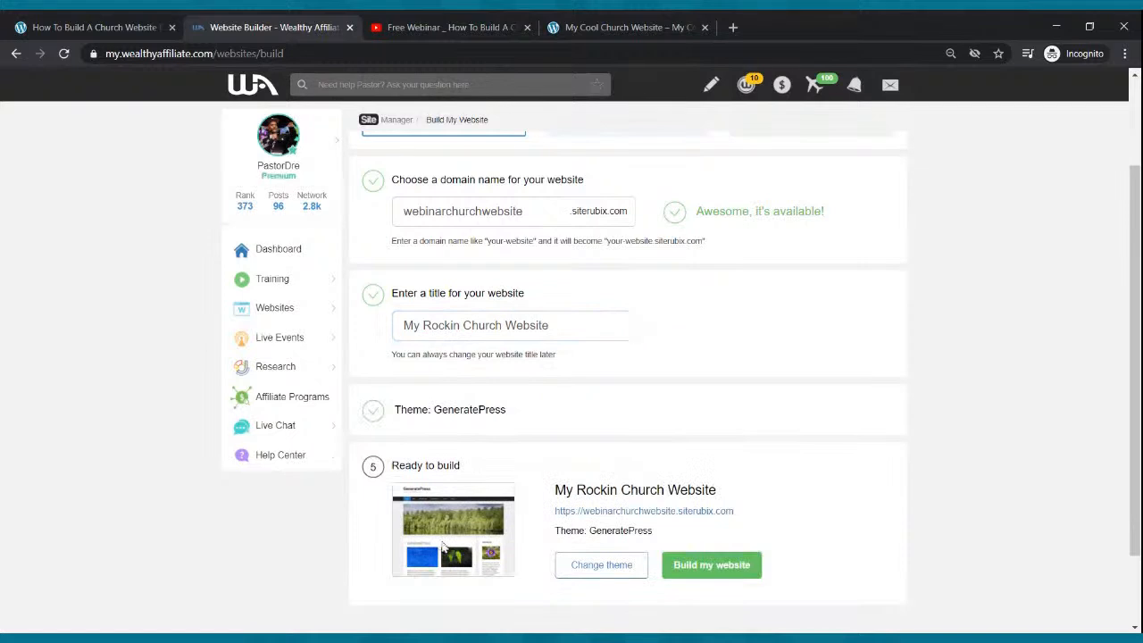
scroll(513, 468, down, 2)
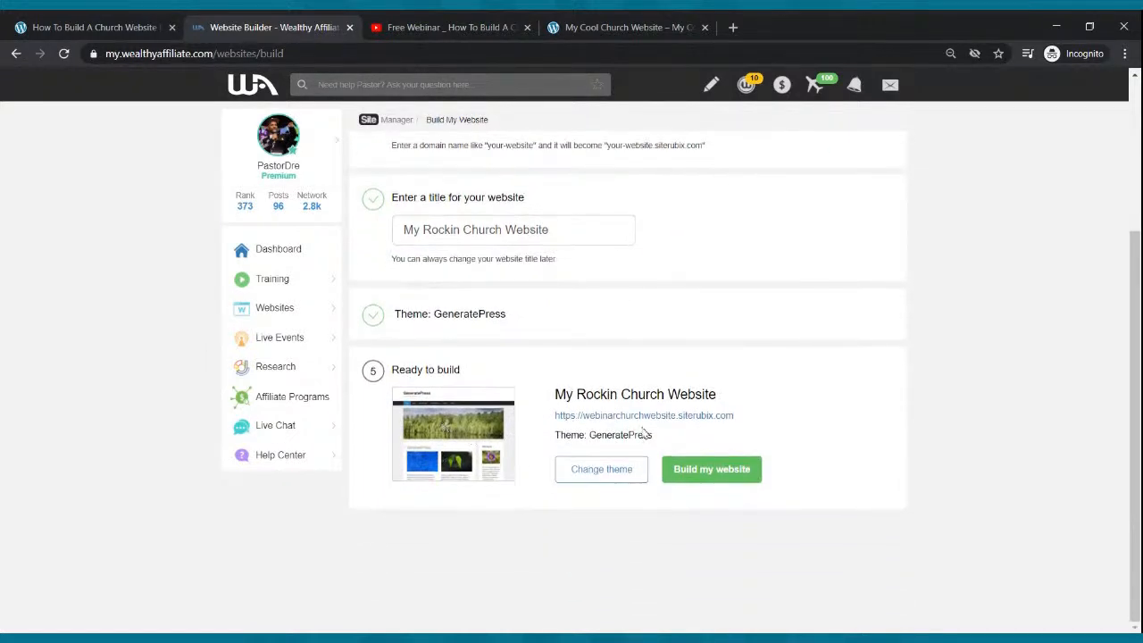
click(696, 476)
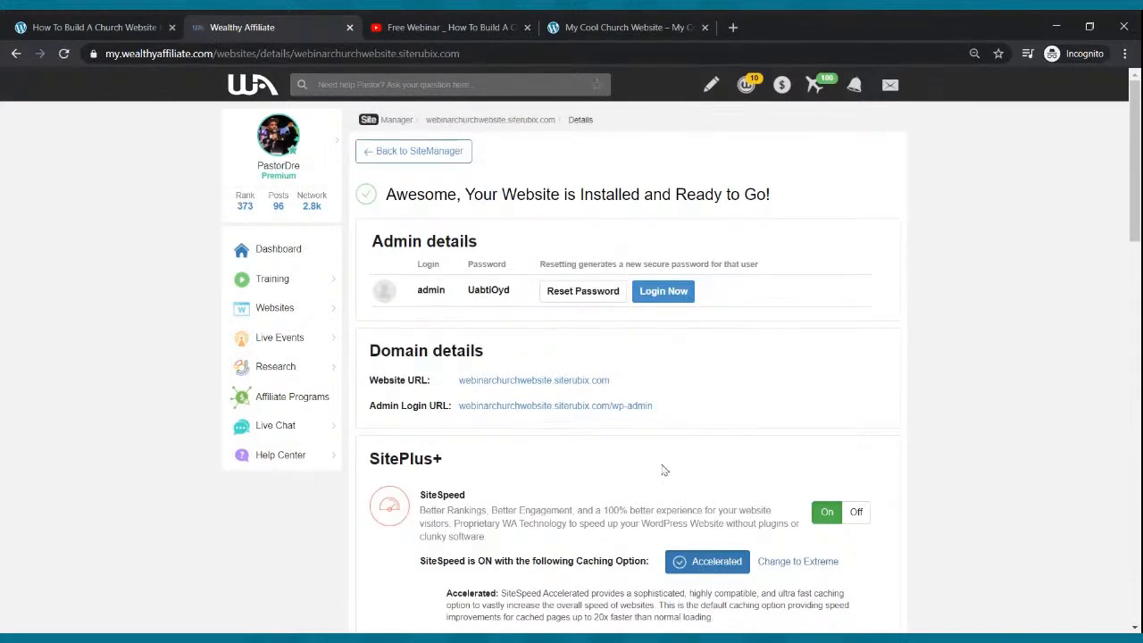
- Open the new site's Hello world home page and compare it with My Cool Church Website
click(534, 380)
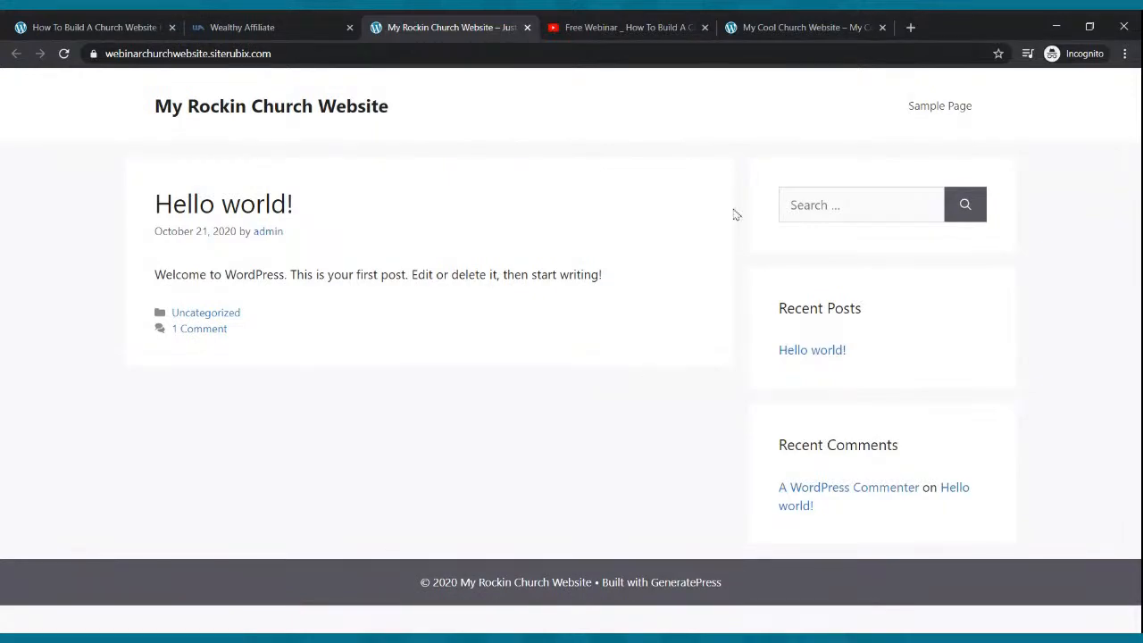
click(806, 25)
scroll(766, 262, down, 2)
scroll(765, 259, down, 8)
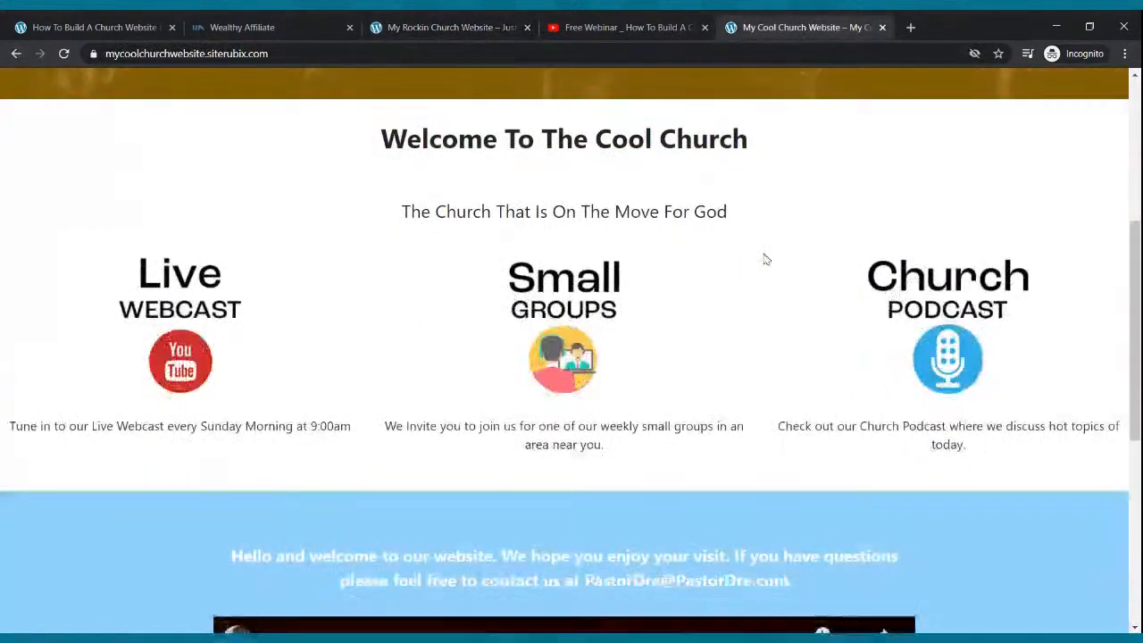
scroll(765, 260, up, 7)
scroll(763, 258, up, 3)
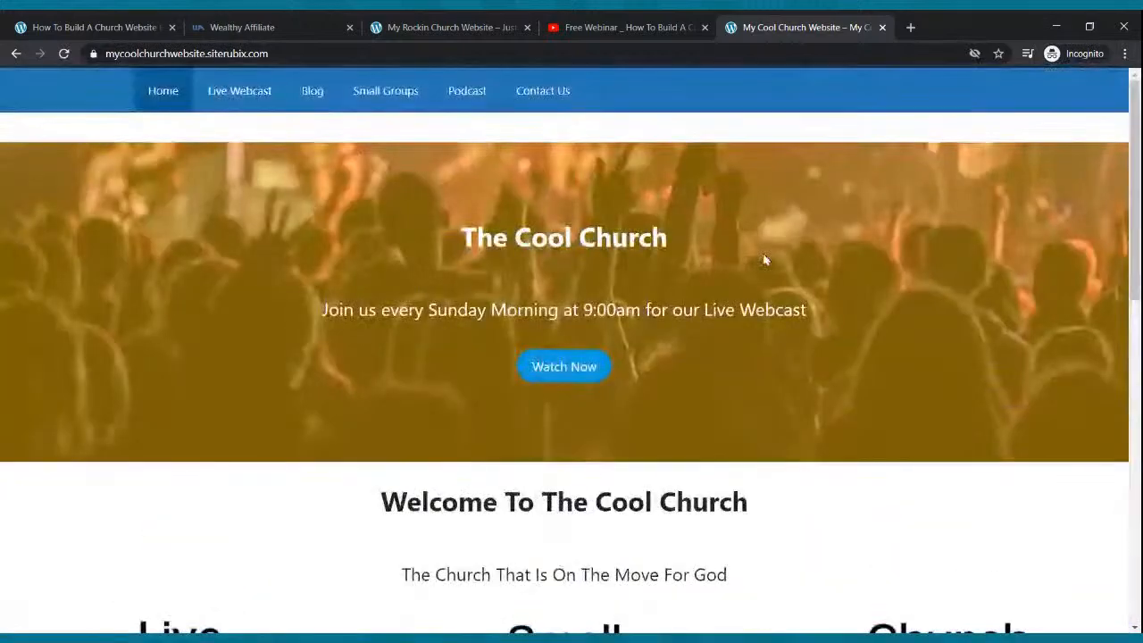
click(480, 22)
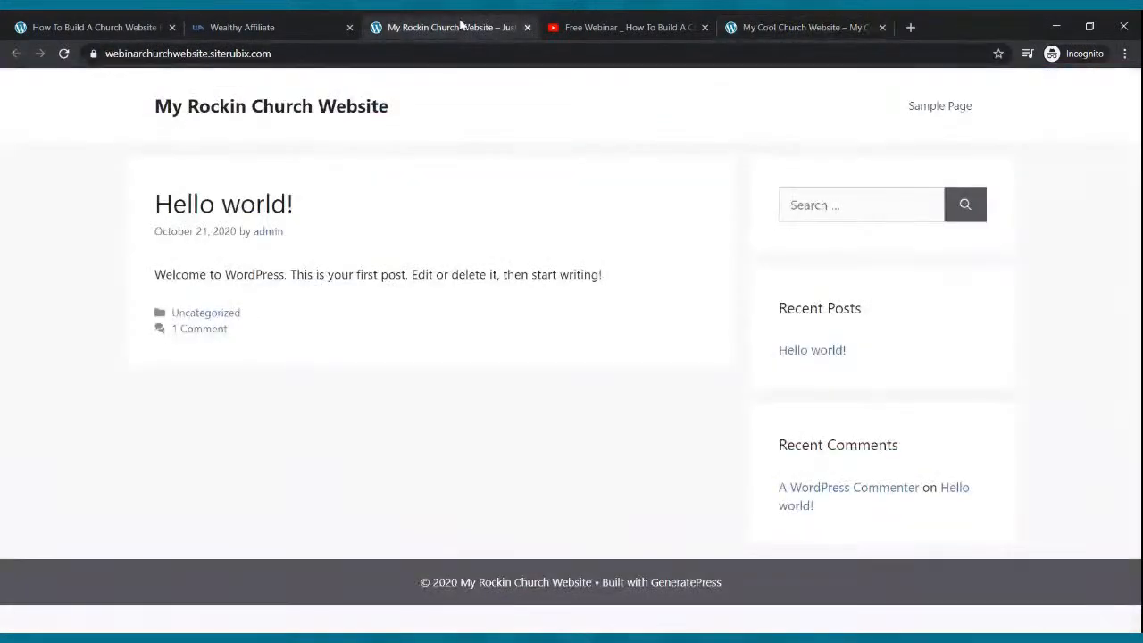
- Open the site's WordPress admin login at /wp-admin and close the Wealthy Affiliate details tab
click(234, 23)
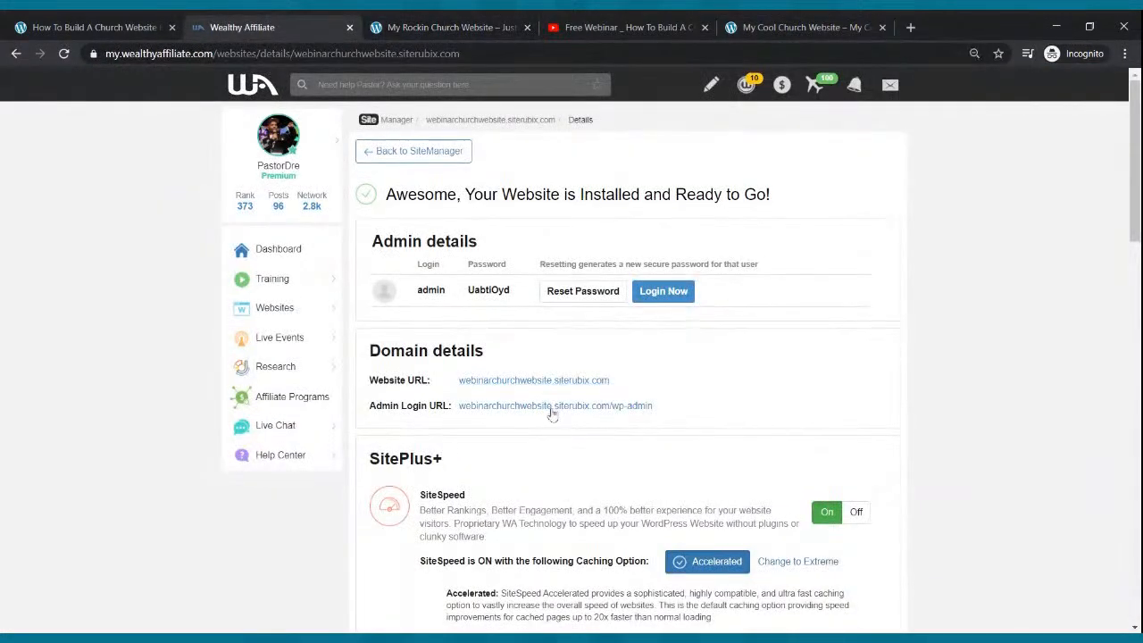
click(551, 406)
click(279, 27)
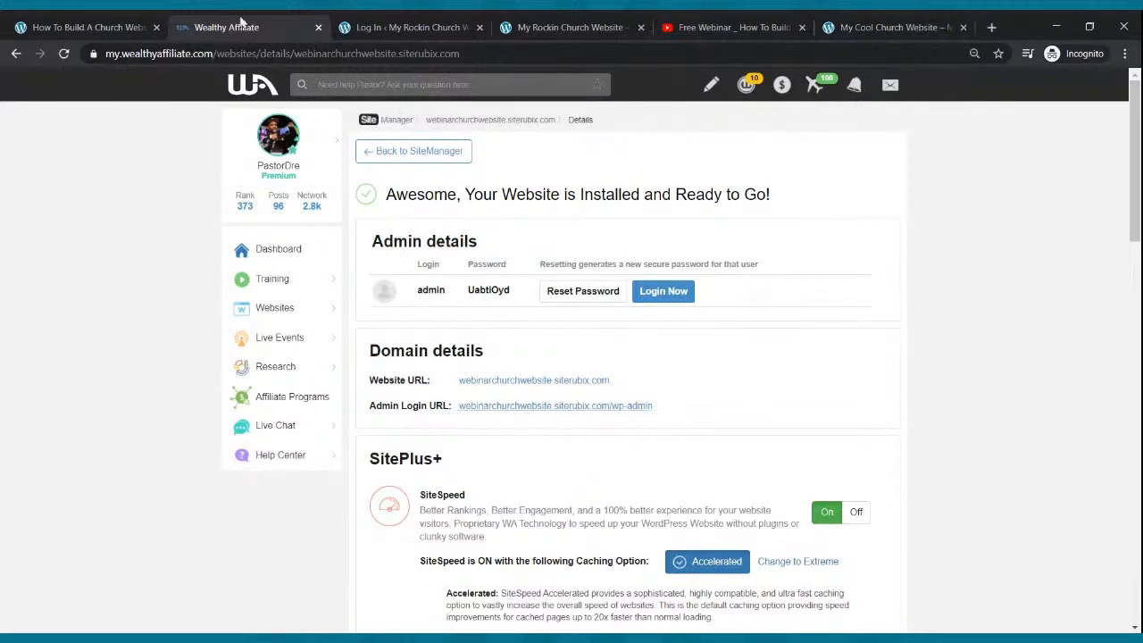
click(317, 28)
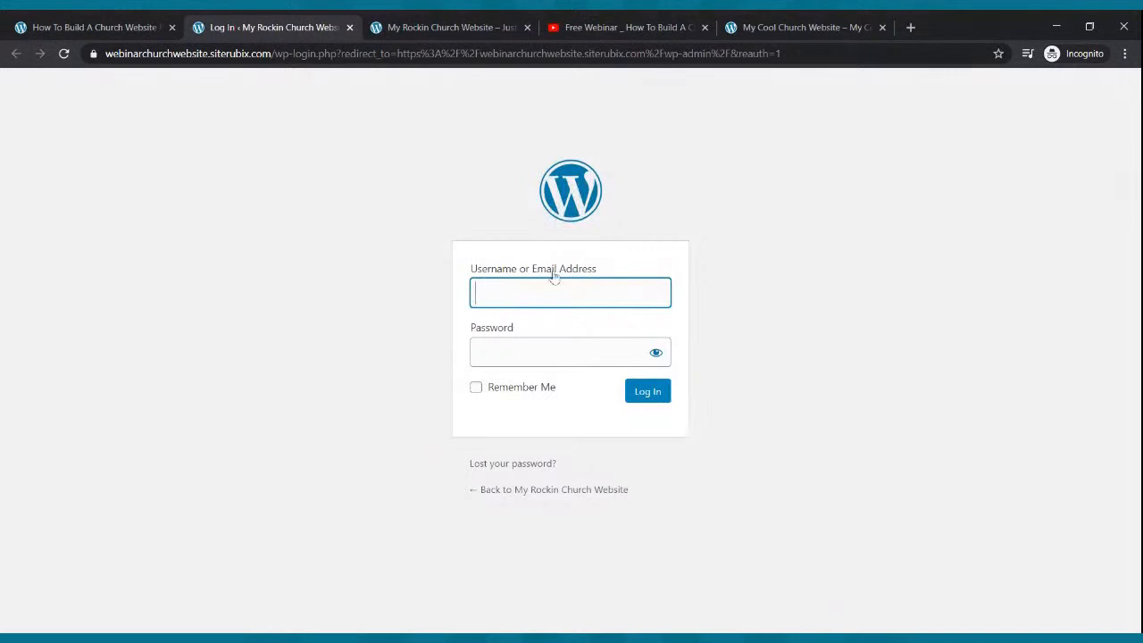
- Close the WordPress login tab and go back to the new church site's tab
click(349, 28)
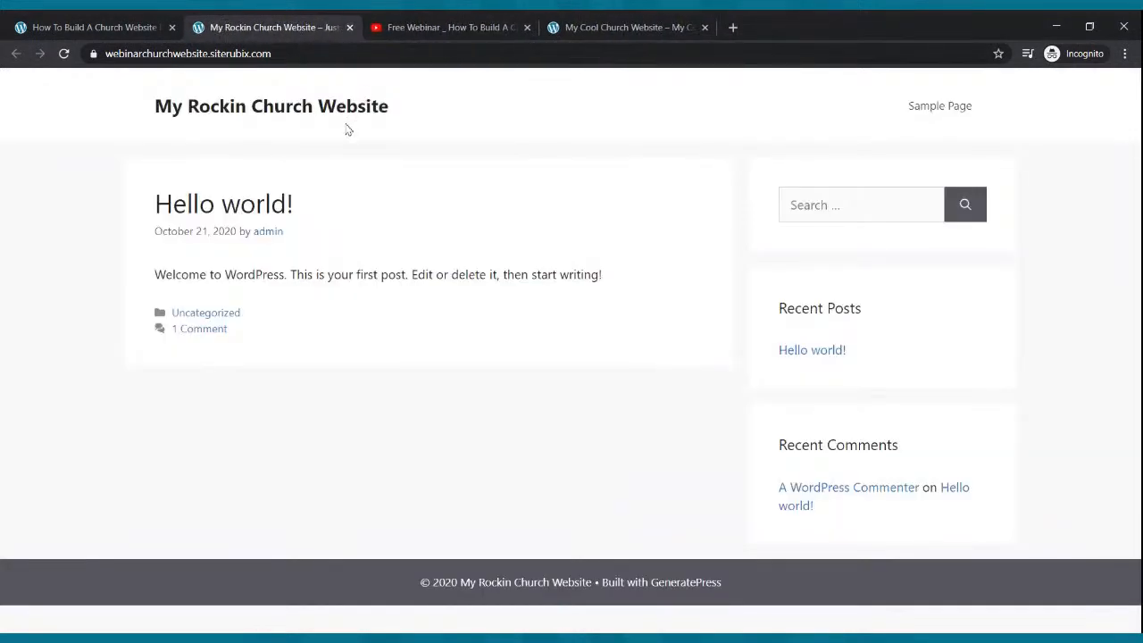
click(128, 22)
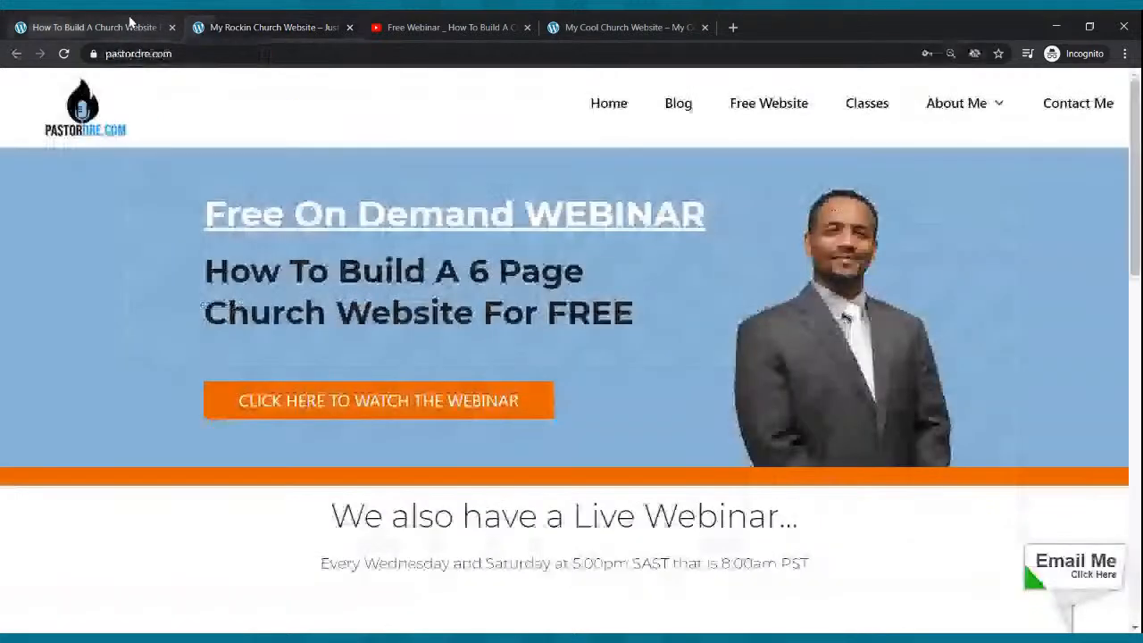
click(288, 21)
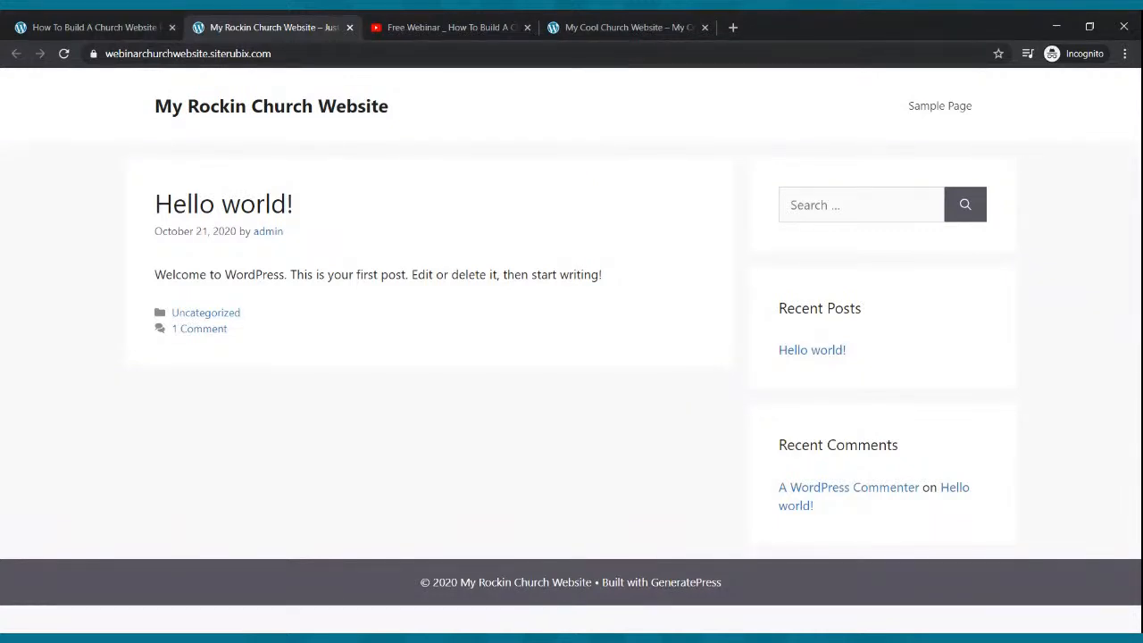
- Reload the My Rockin Church Website home page, then go back to the church-website webinar tab
click(315, 51)
key(Return)
click(56, 21)
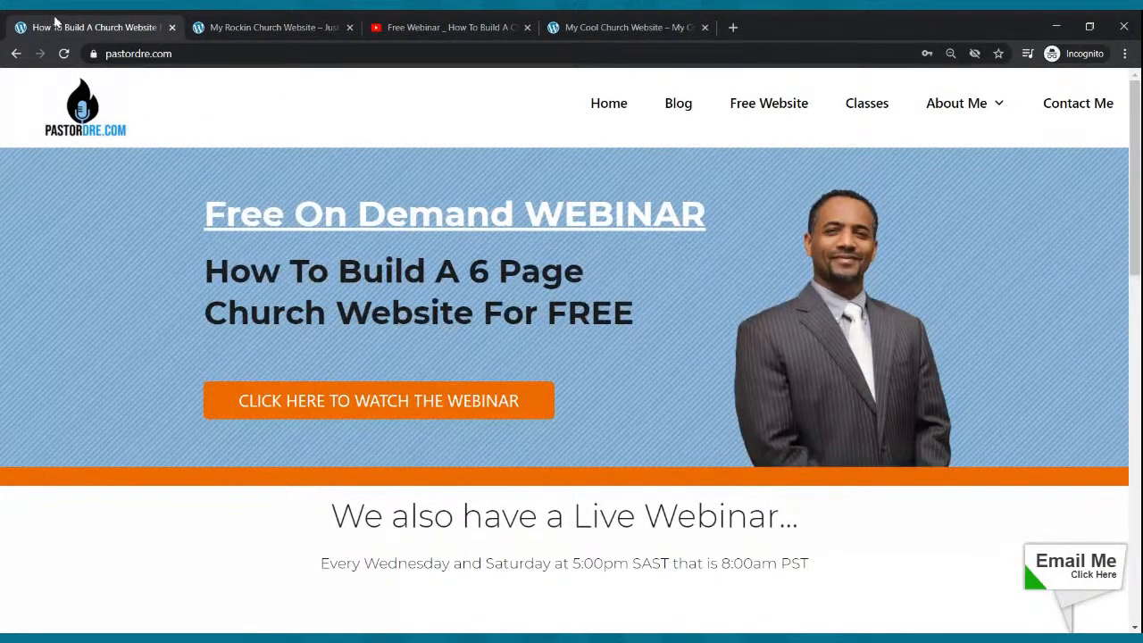
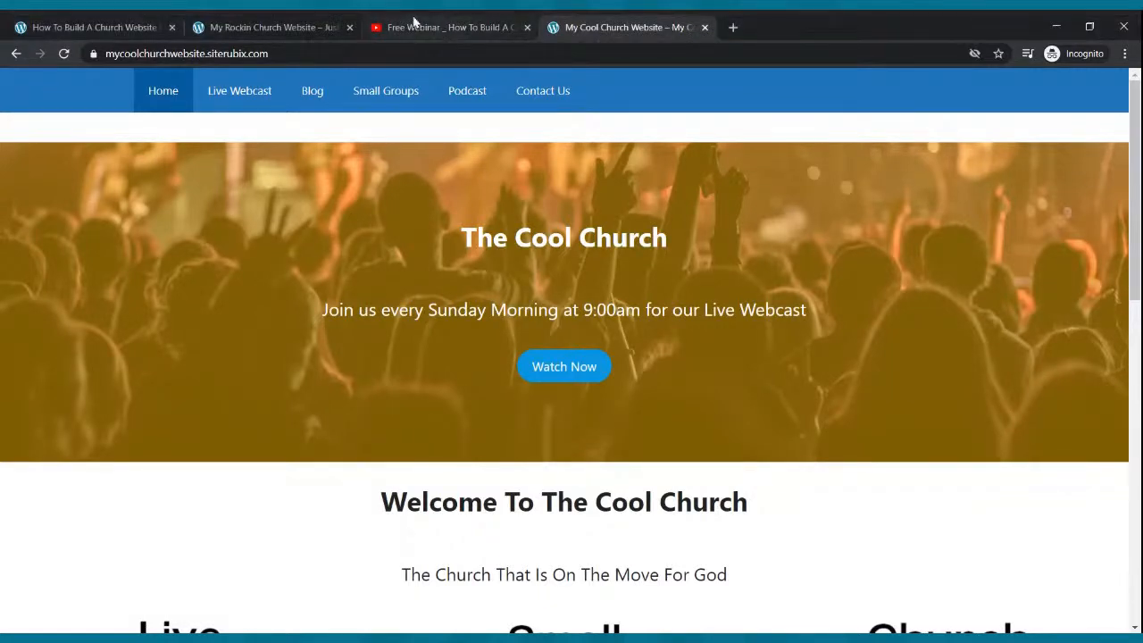
- Switch to the My Rockin Church Website tab and place the cursor at the end of its URL
click(333, 20)
click(325, 53)
double_click(325, 52)
click(325, 53)
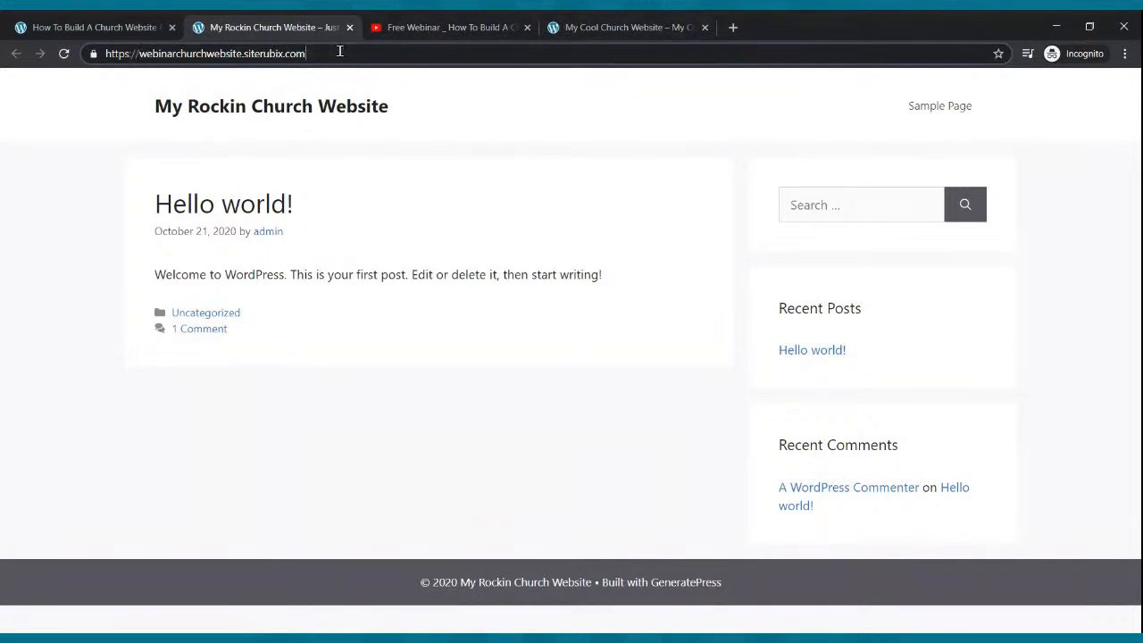
- Append /wp-admin to the site URL and load the WordPress admin Dashboard
text(/)
text(w)
text(p-admi)
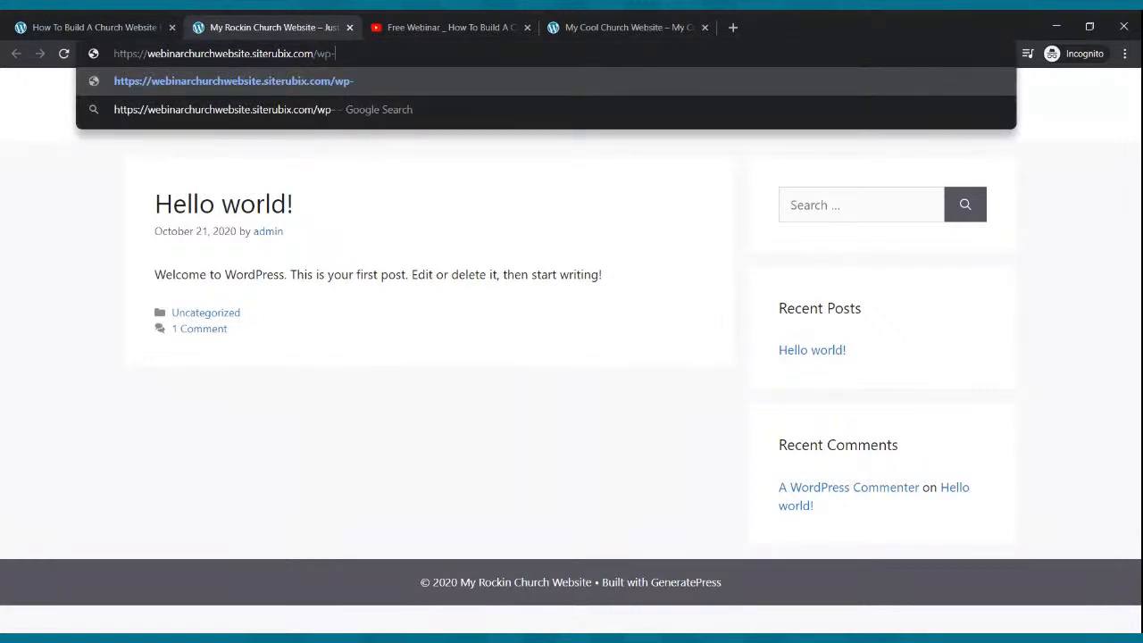
text(n)
key(Return)
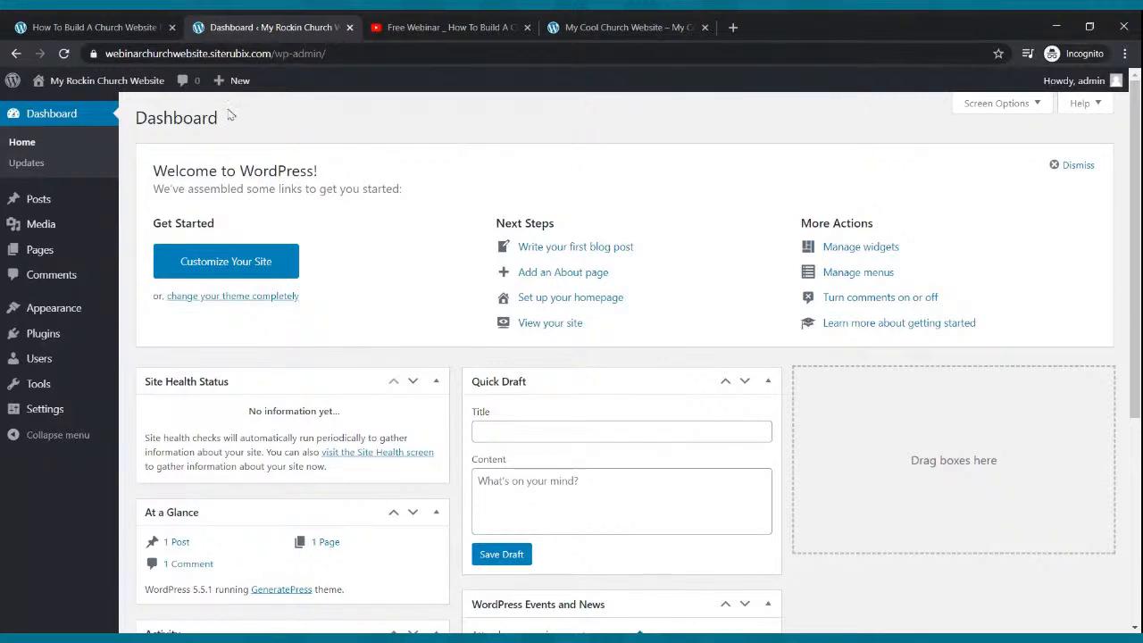
- Open the live My Rockin Church Website in a new tab from the admin bar's site name
click(635, 21)
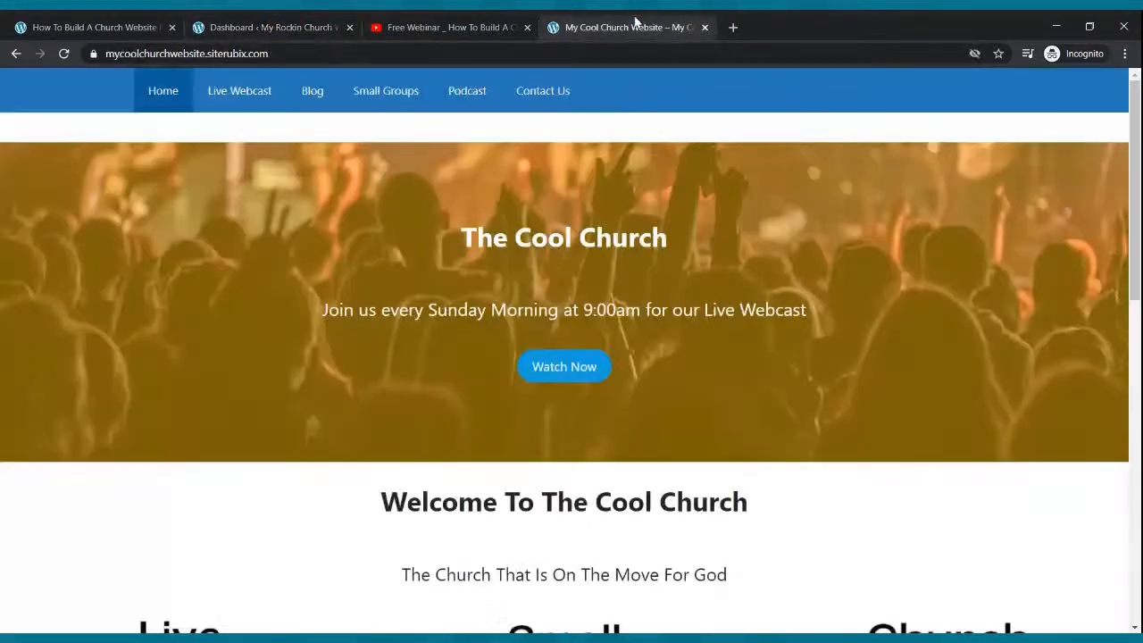
click(268, 27)
mouse_move(66, 89)
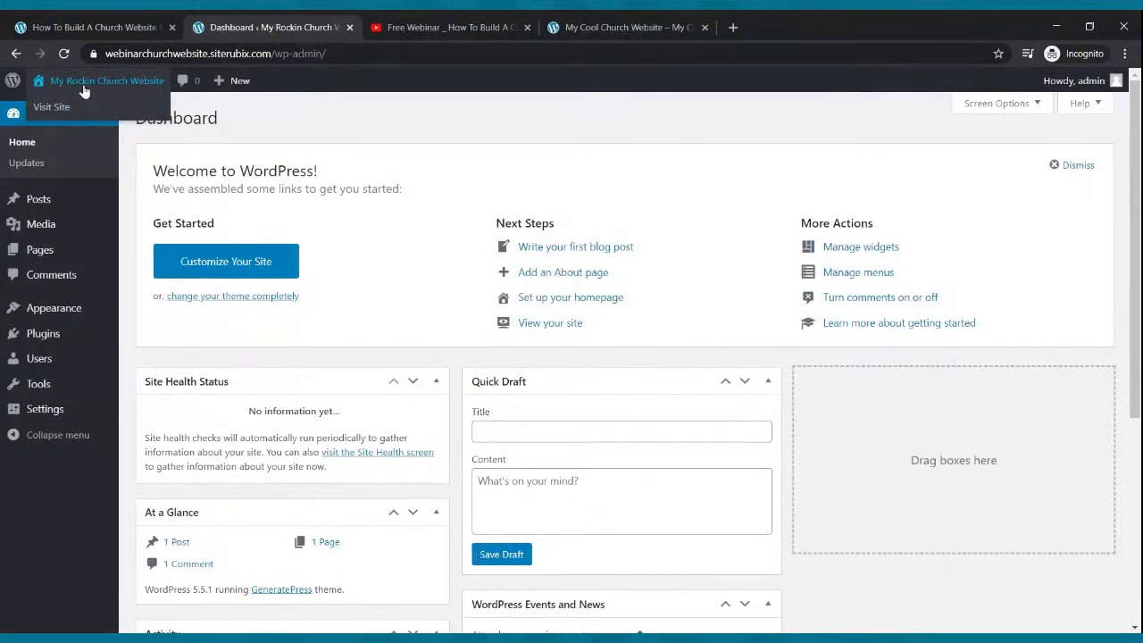
middle_click(72, 107)
click(471, 27)
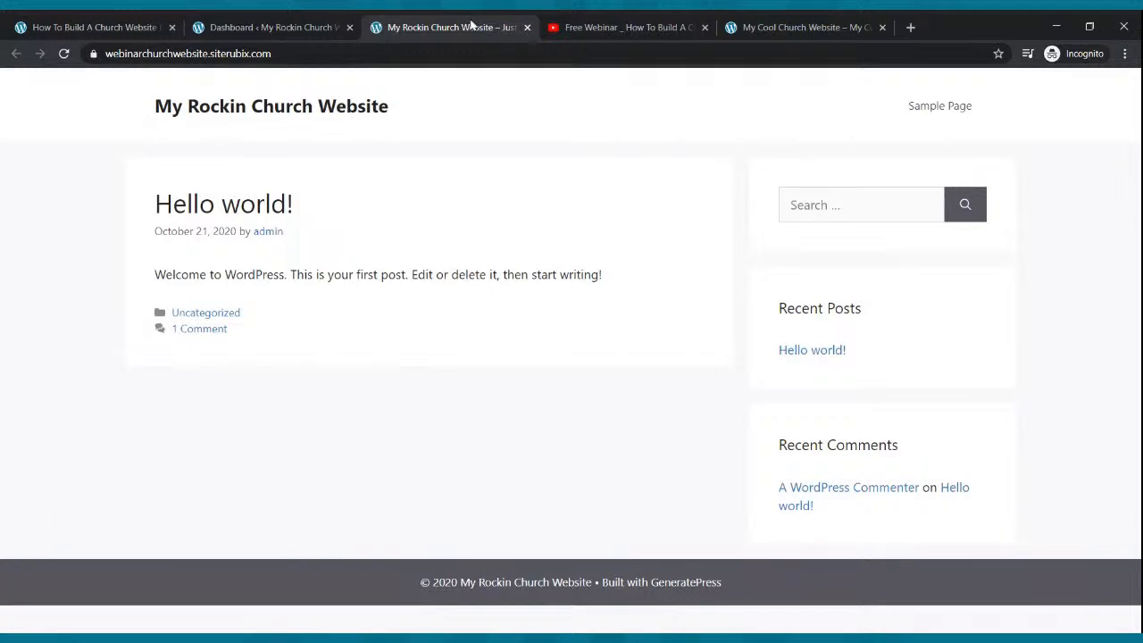
click(234, 28)
click(397, 25)
- Compare against the Cool Church example site, then switch to the Free Webinar video tab
click(786, 27)
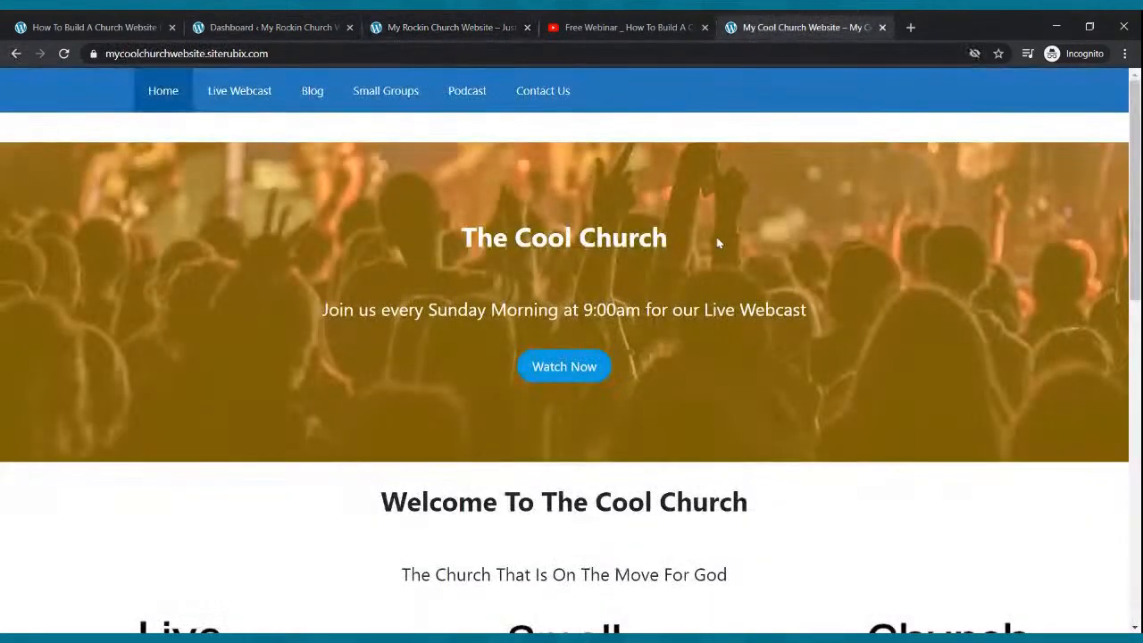
scroll(723, 242, down, 10)
scroll(727, 239, up, 10)
click(250, 28)
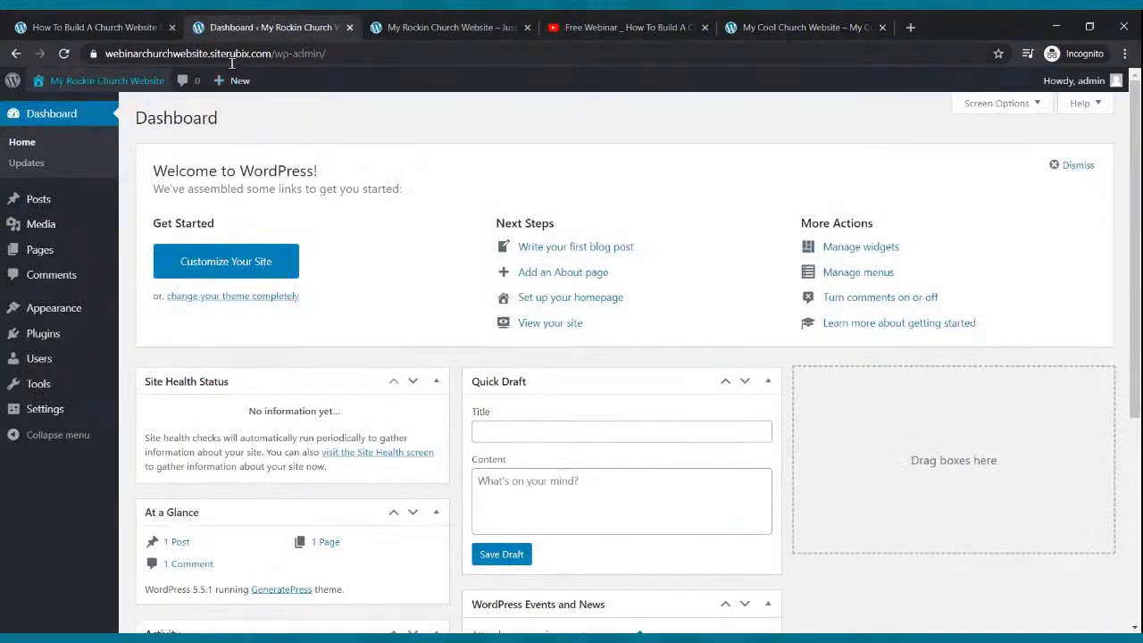
mouse_move(31, 195)
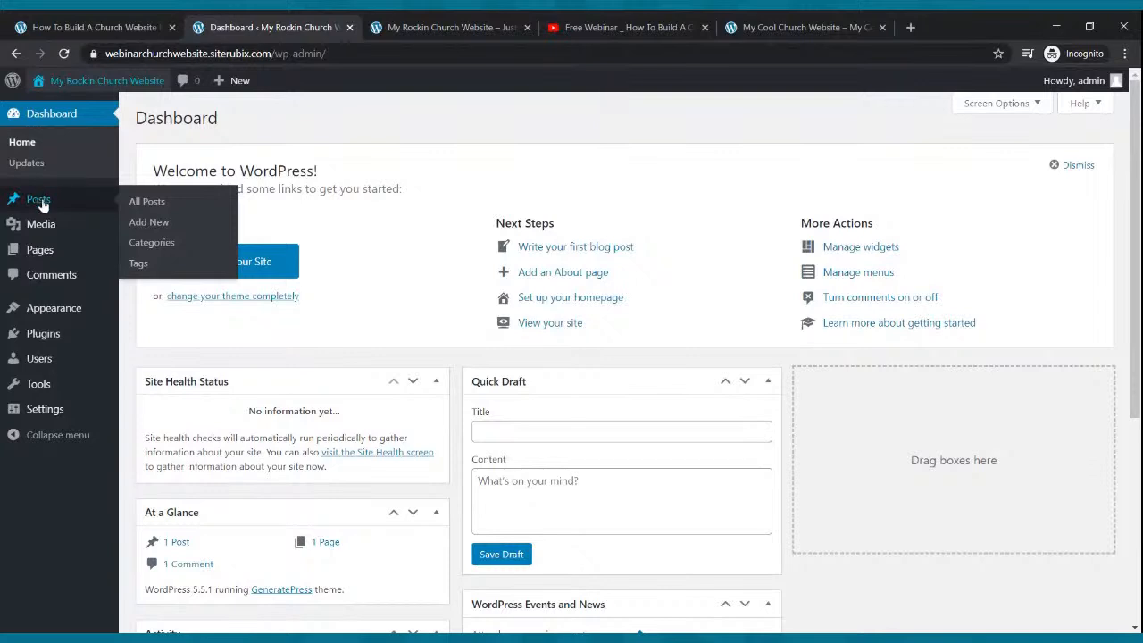
mouse_move(44, 228)
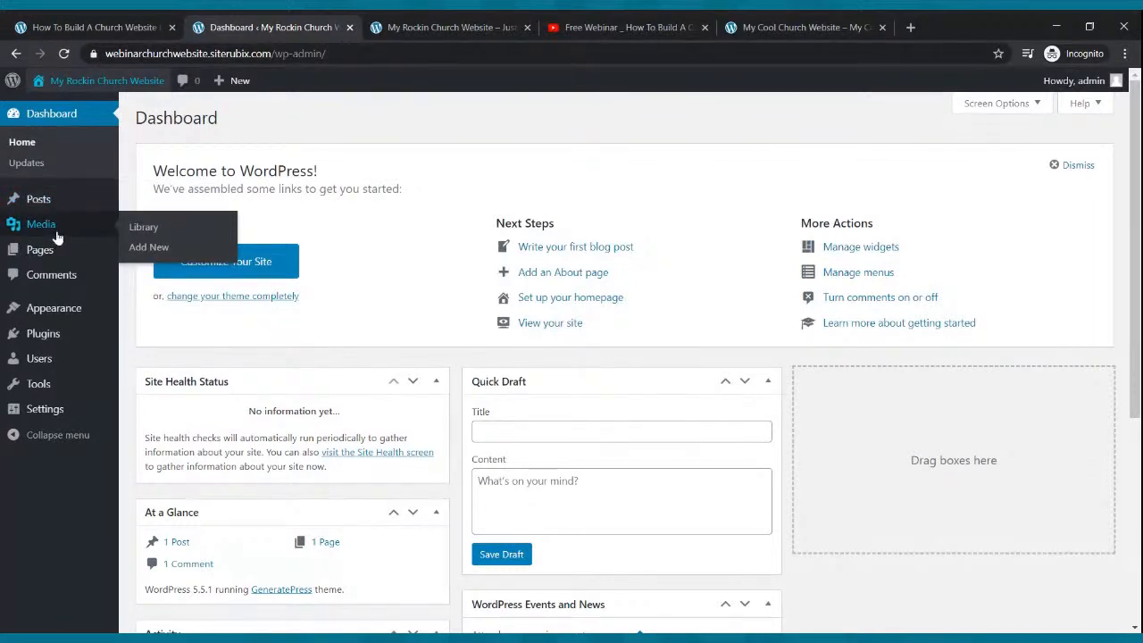
mouse_move(54, 333)
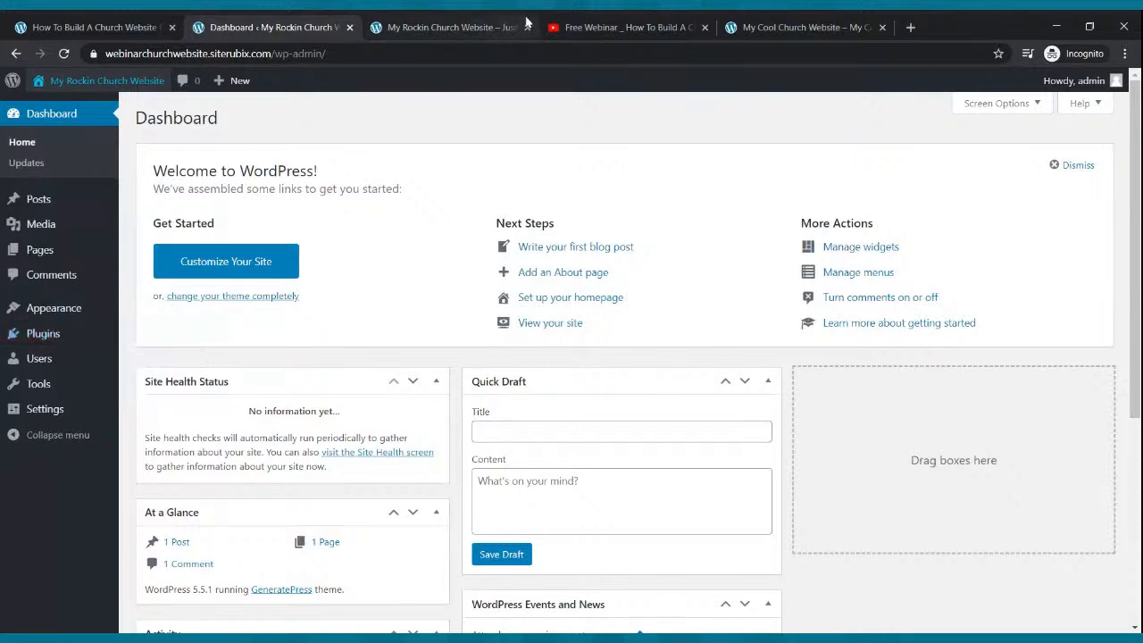
click(579, 21)
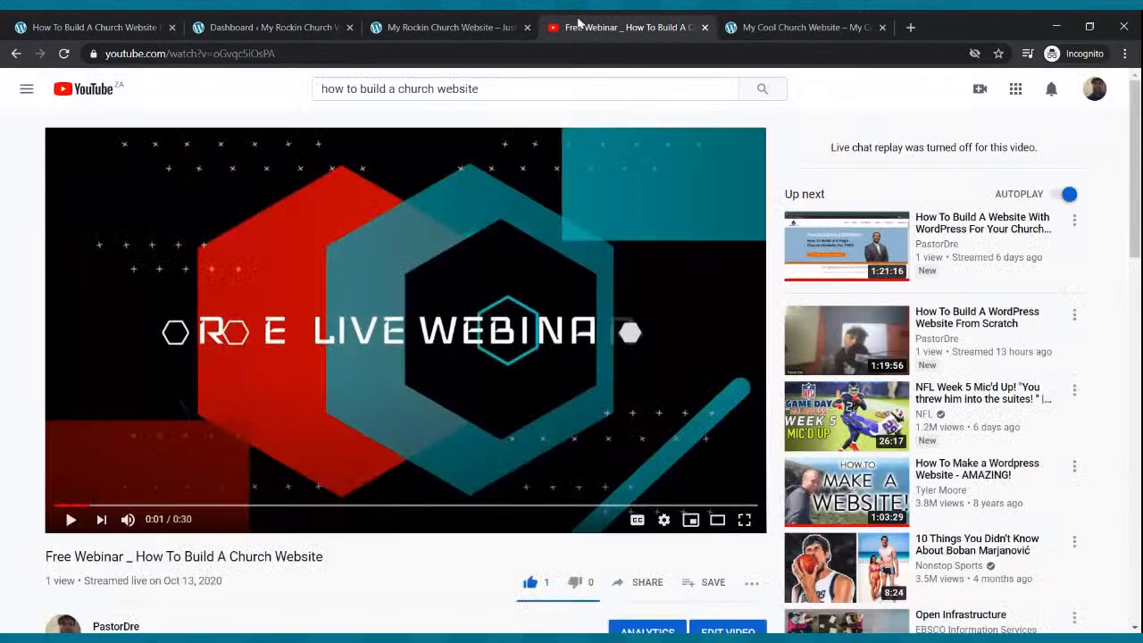
- Copy the share link of the live 'How To Build A WordPress Website From Scratch' stream on YouTube
click(911, 27)
text(youtube.com)
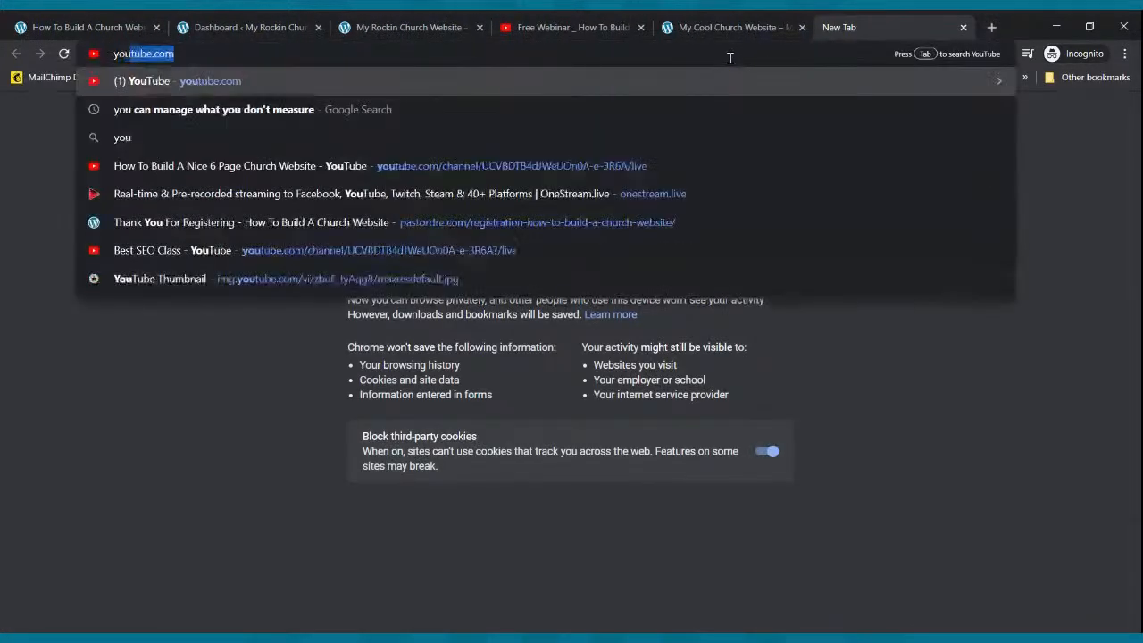
key(Return)
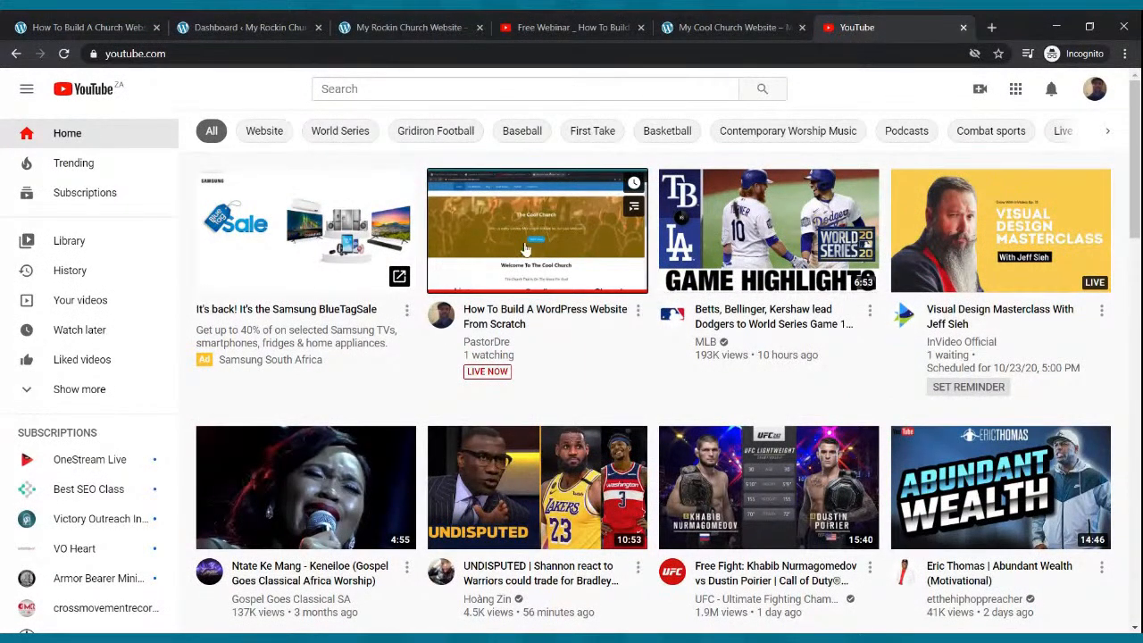
click(526, 250)
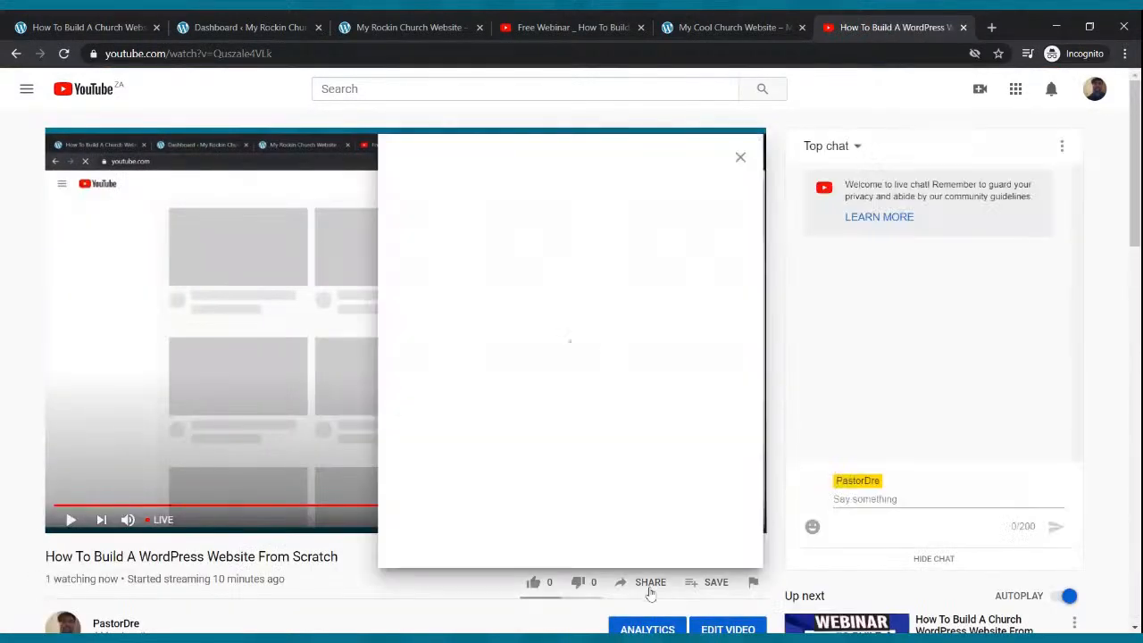
click(648, 585)
click(711, 405)
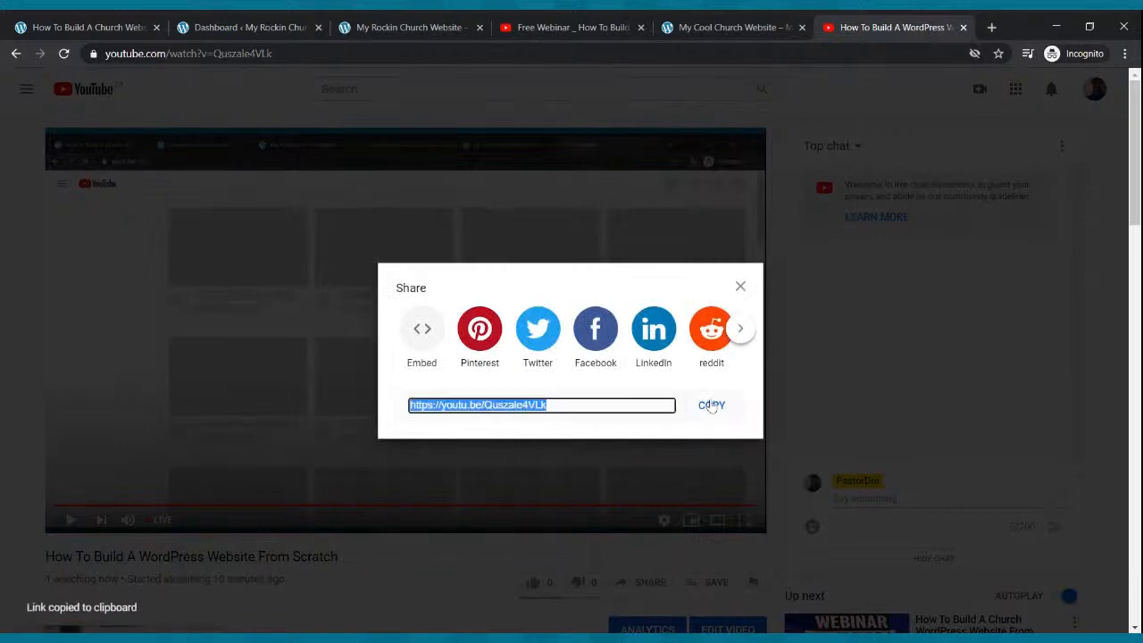
- Close the YouTube stream tab and bring up the pastordre.com homepage
click(963, 27)
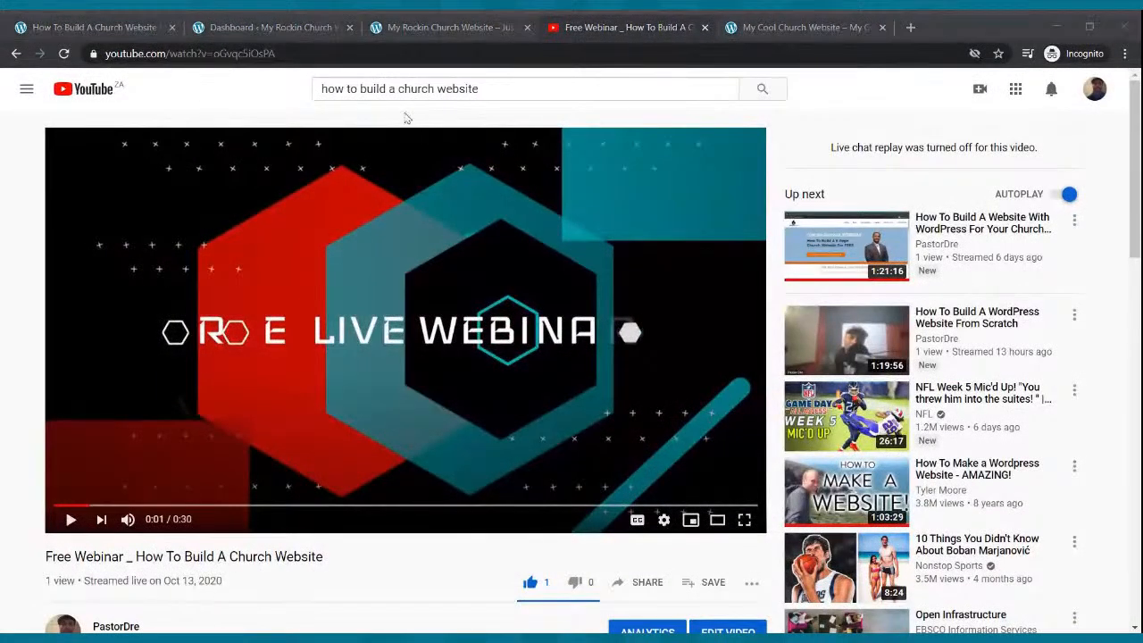
click(194, 582)
click(295, 23)
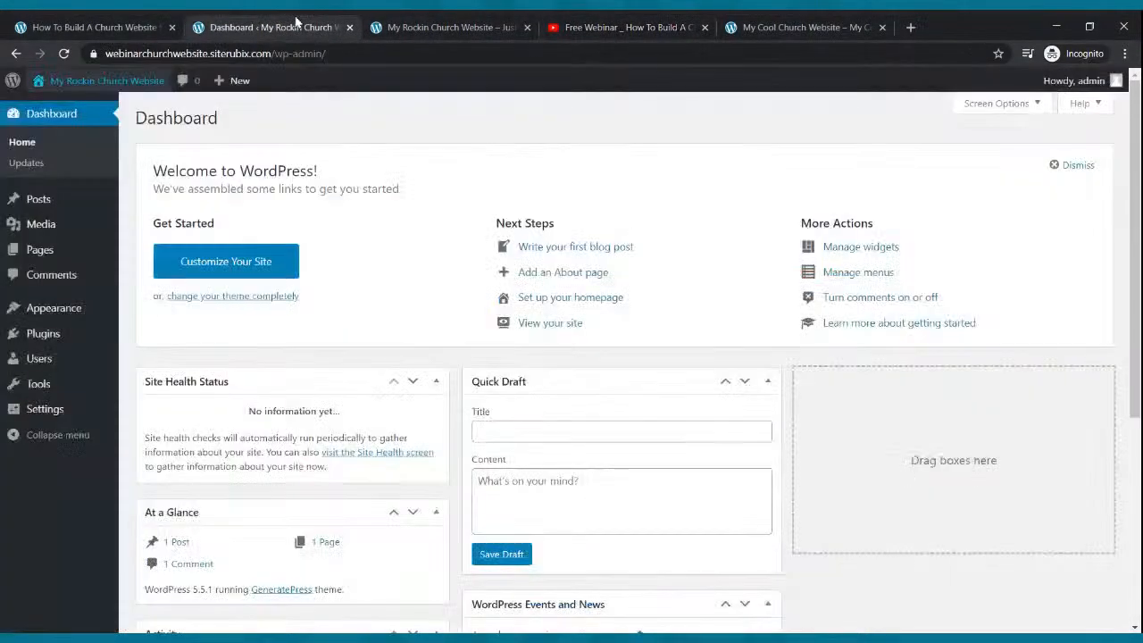
click(48, 24)
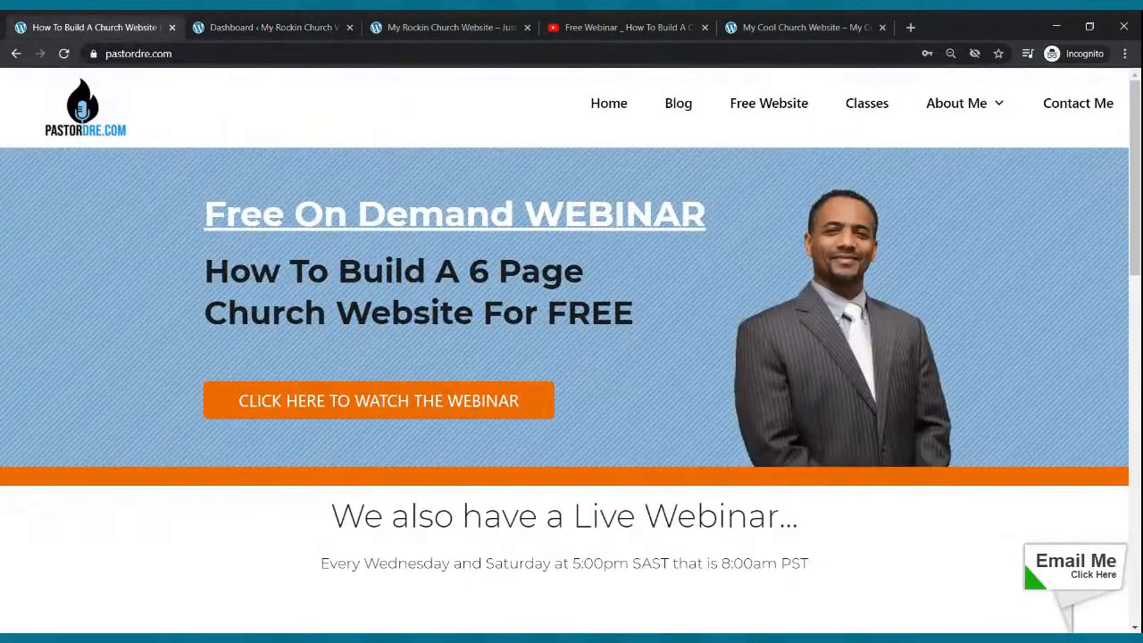
- Review the pastordre.com free webinar page, then return to the WordPress Dashboard tab
click(211, 639)
click(306, 24)
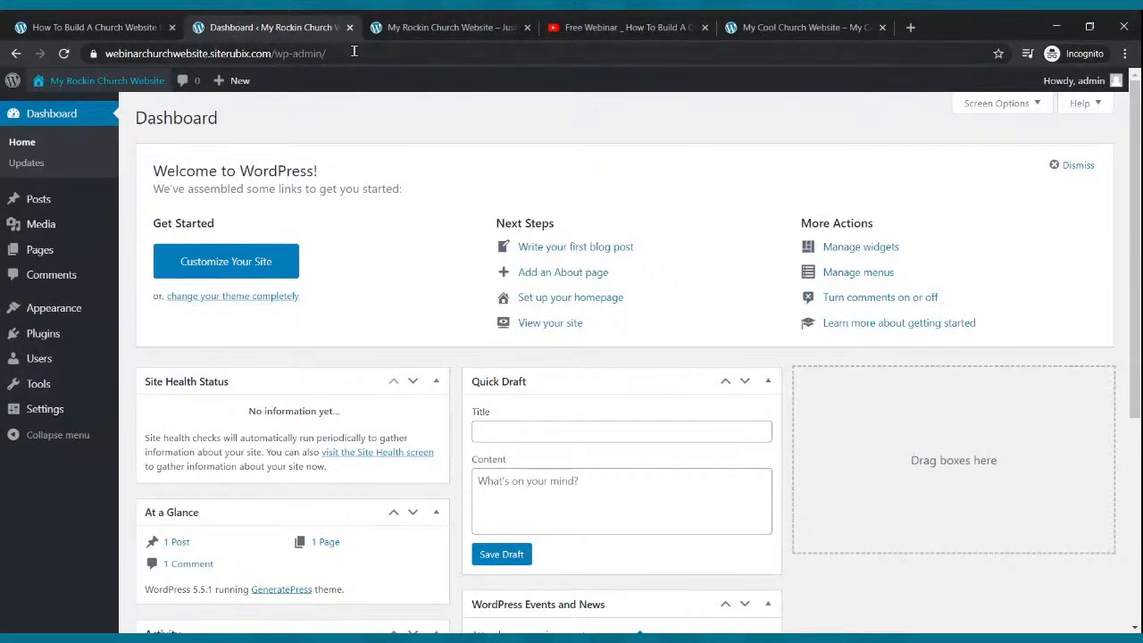
- After glancing at the live post and Cool Church example, open Appearance > Customize
click(437, 27)
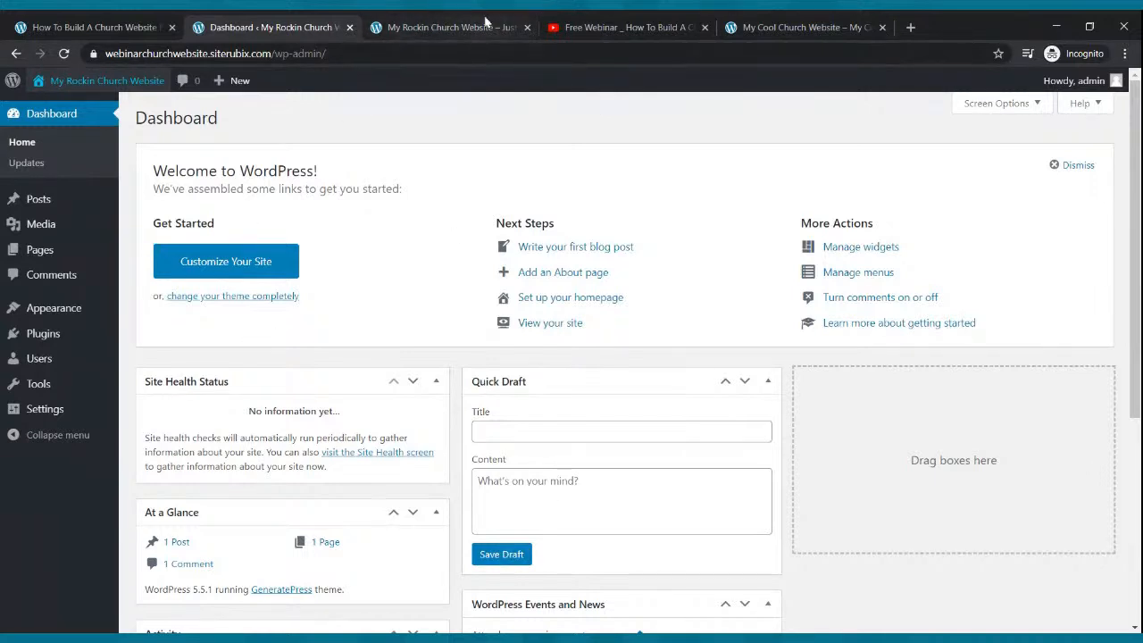
click(778, 24)
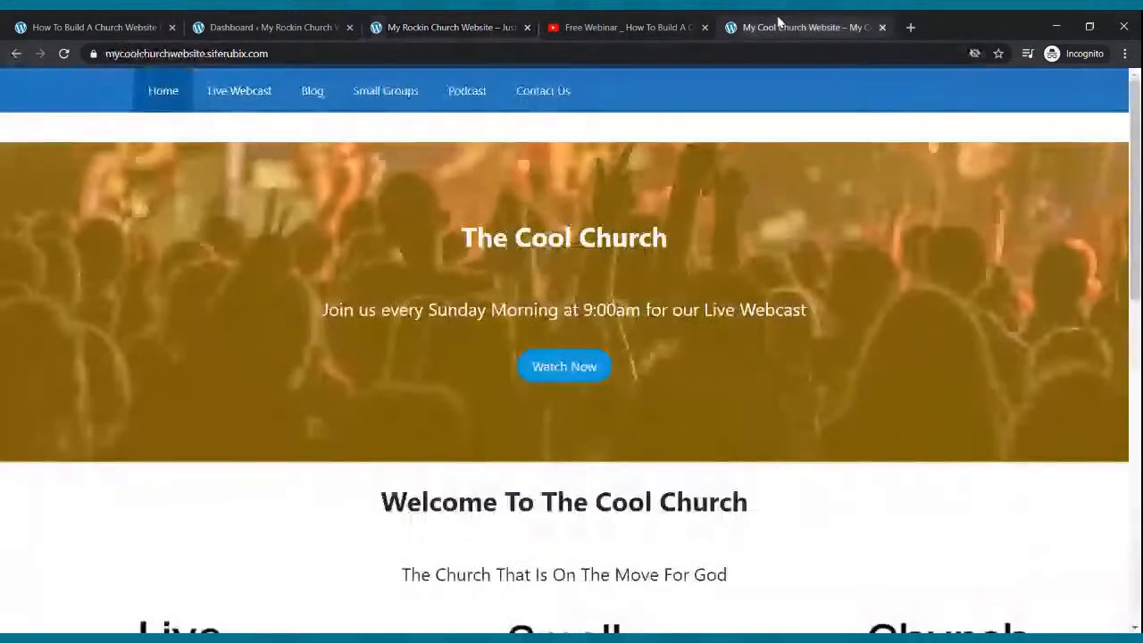
click(246, 23)
mouse_move(26, 317)
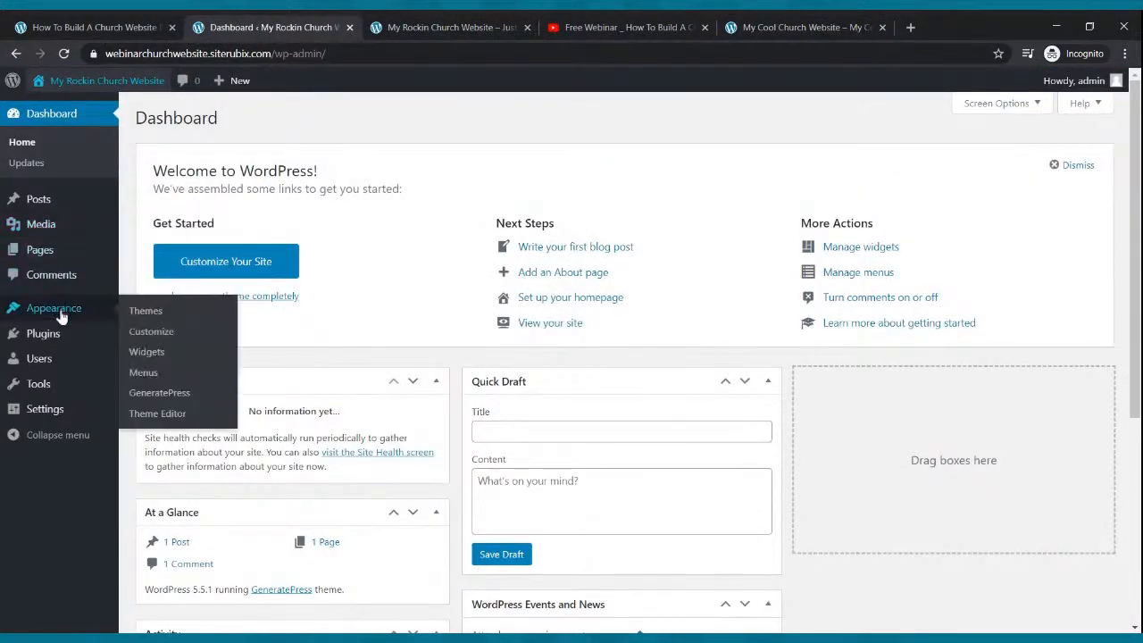
click(137, 338)
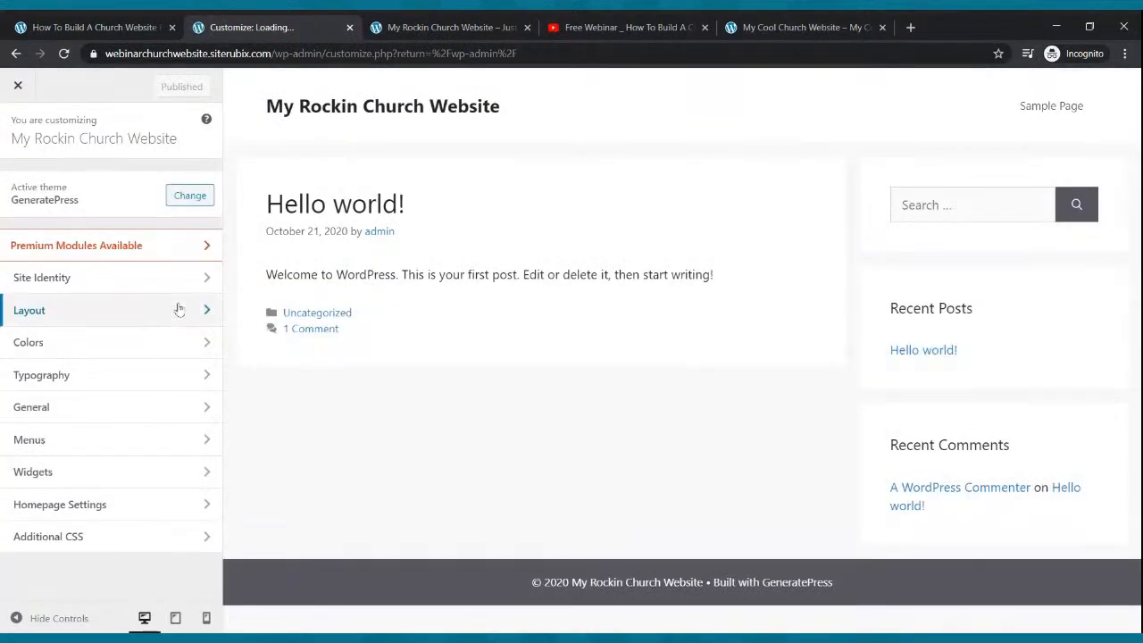
- In Site Identity, hide the site title, set the tagline to 'My Rockin Church Website', and publish
click(104, 278)
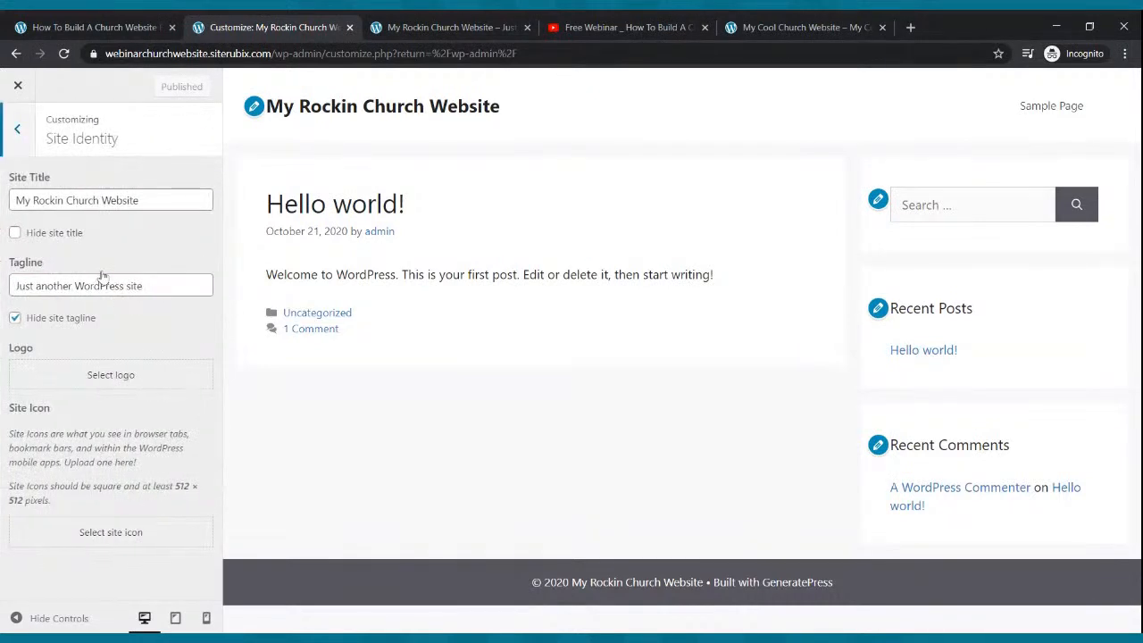
click(14, 233)
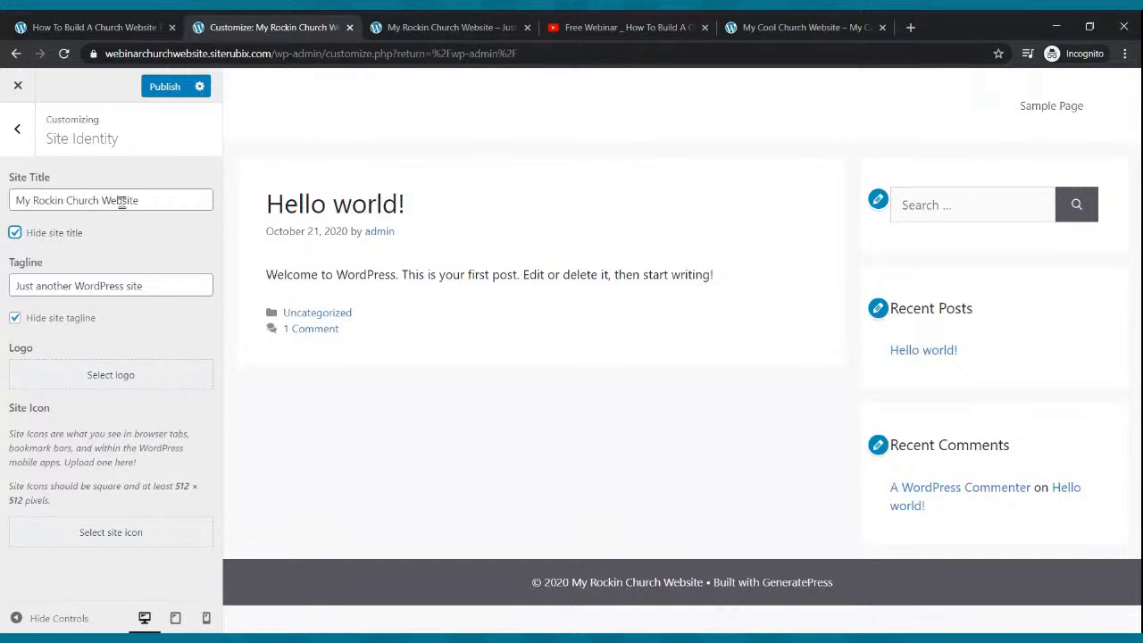
drag(158, 288, 2, 299)
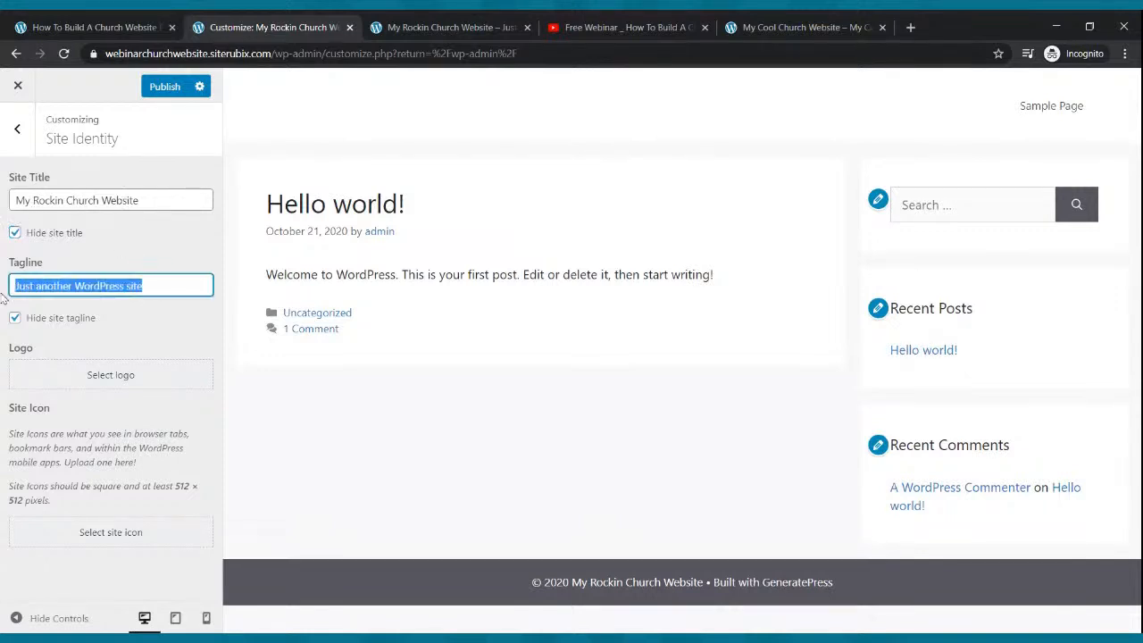
text(My)
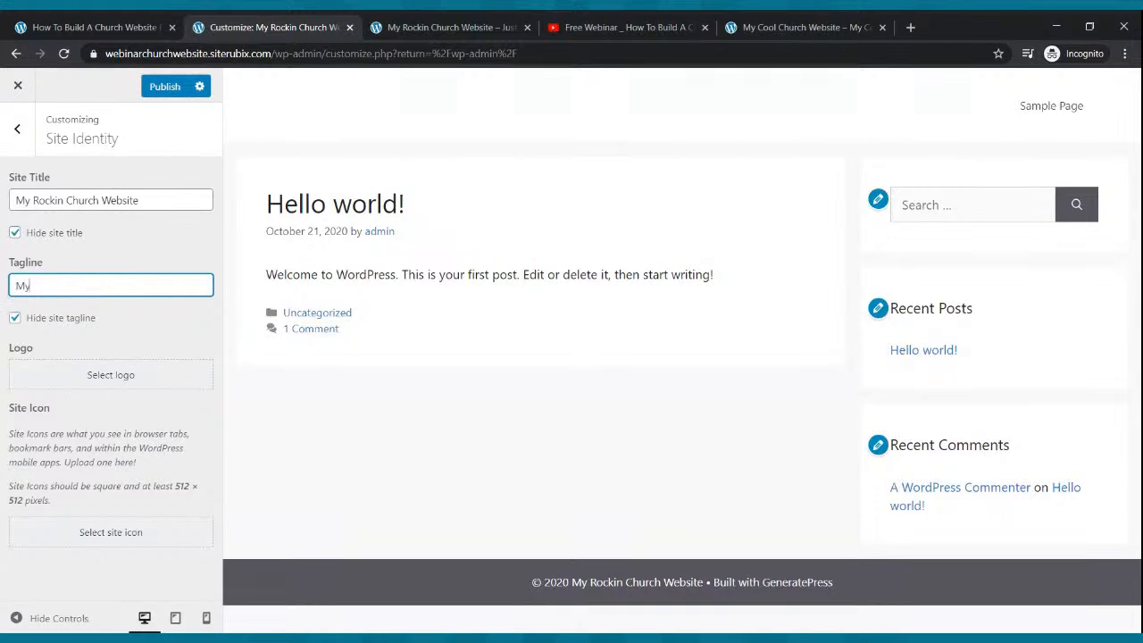
text( Rockin Chu)
text(rch)
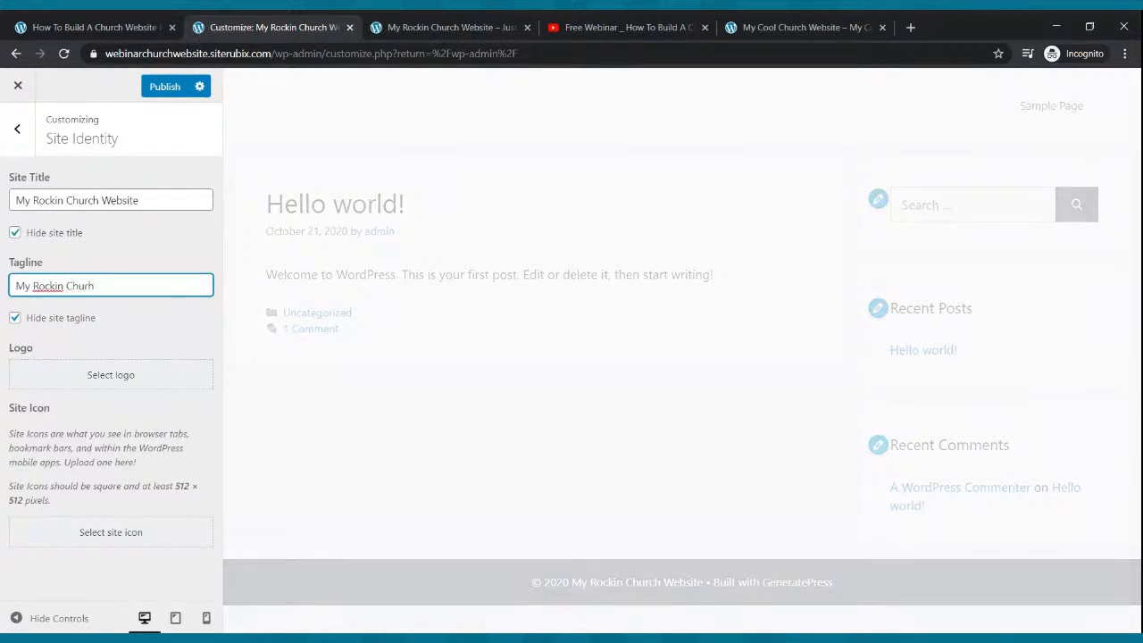
key(BackSpace)
text(ch Website)
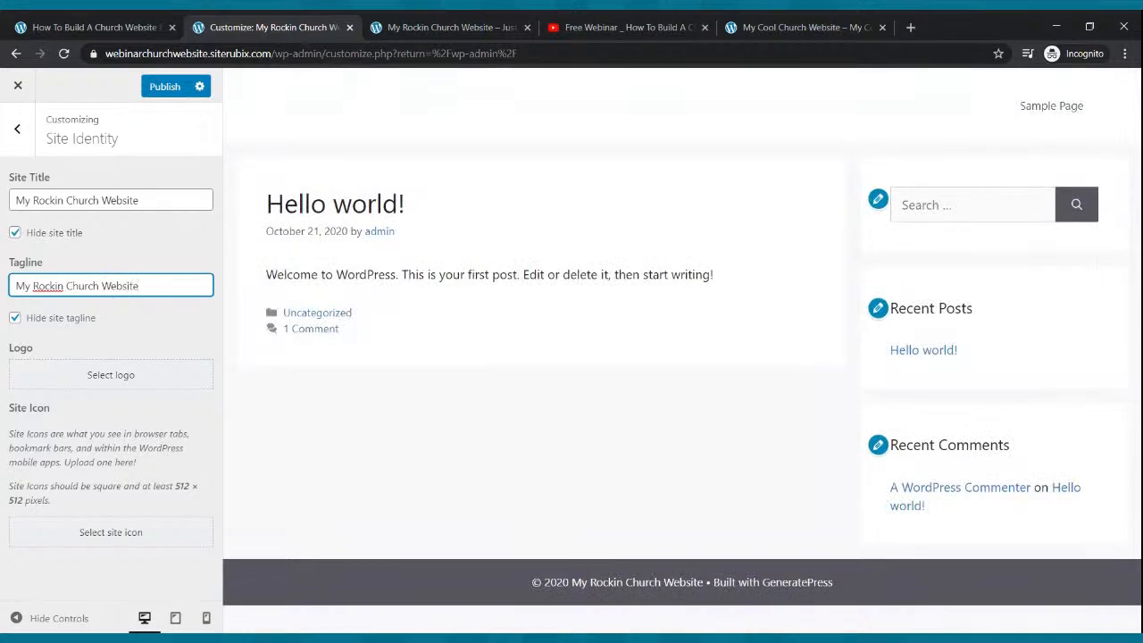
click(164, 86)
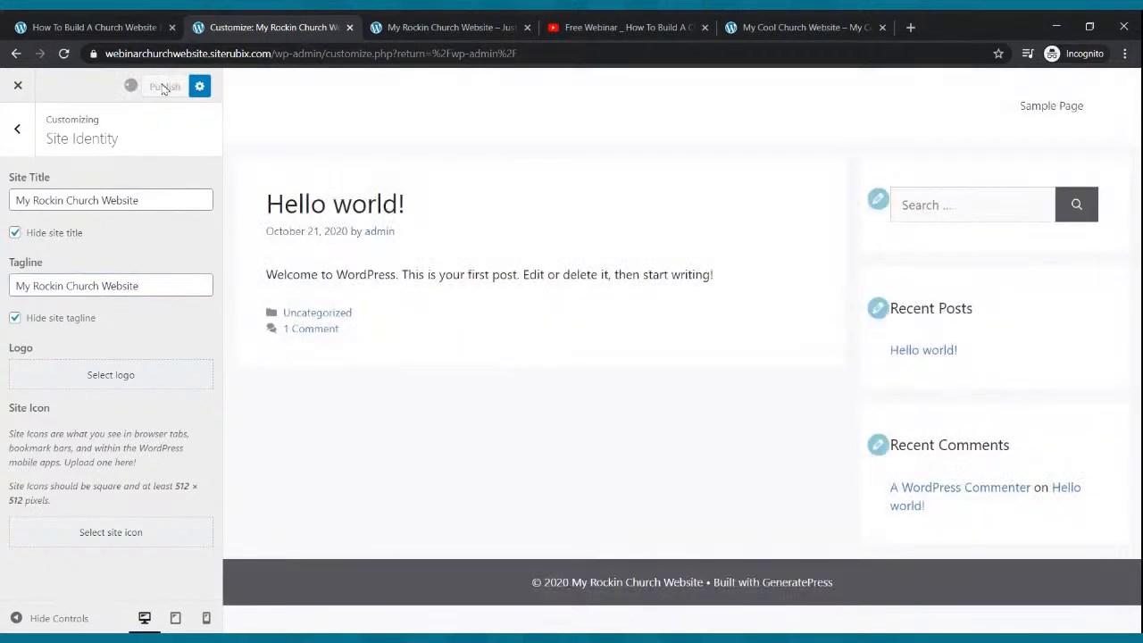
- In Settings > Writing, choose Block editor as default, allow users to switch editors, and save
click(16, 53)
mouse_move(82, 206)
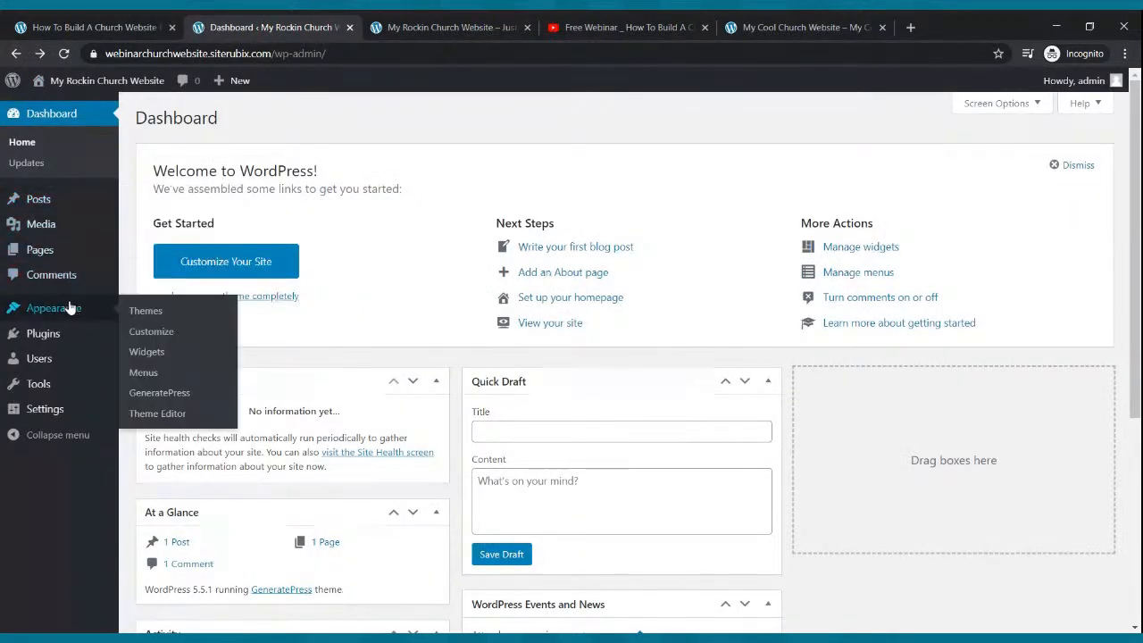
click(51, 411)
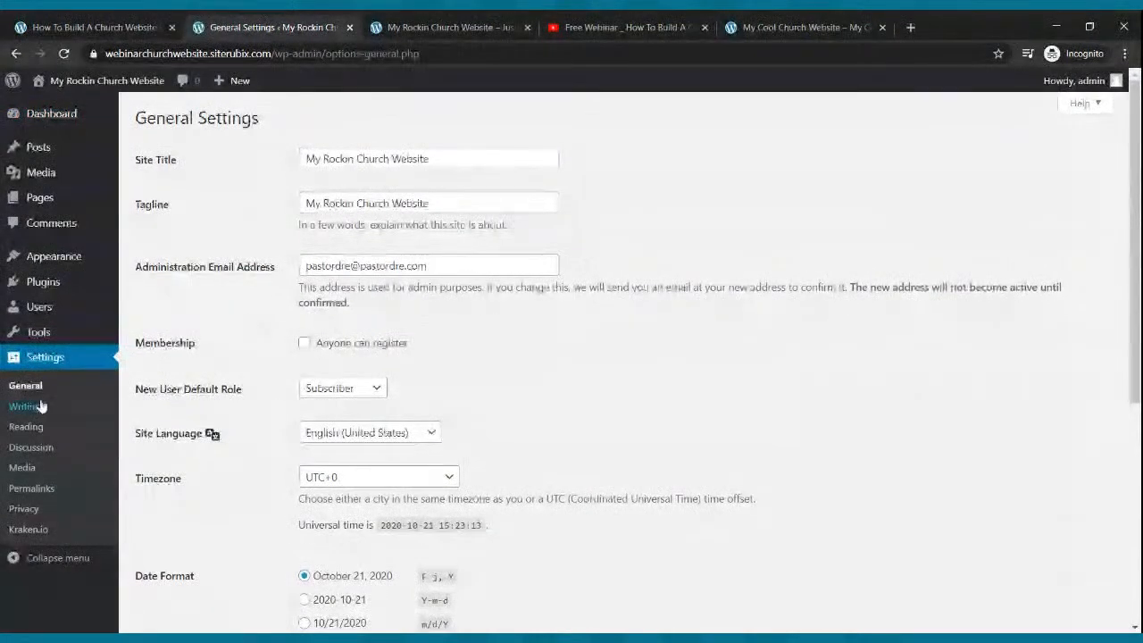
click(35, 411)
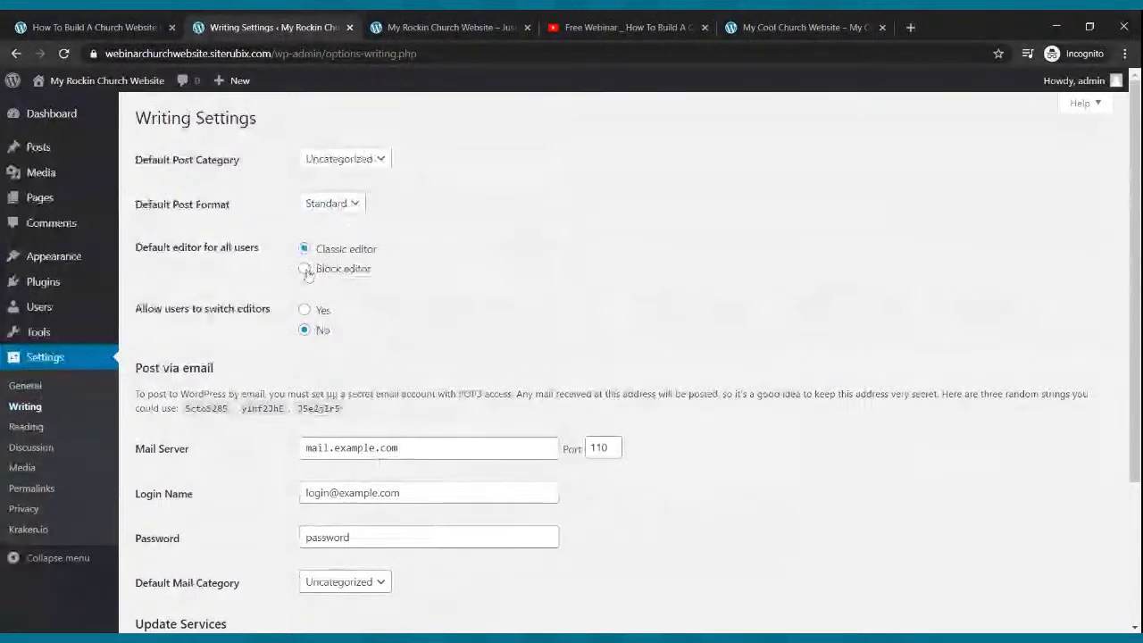
click(305, 271)
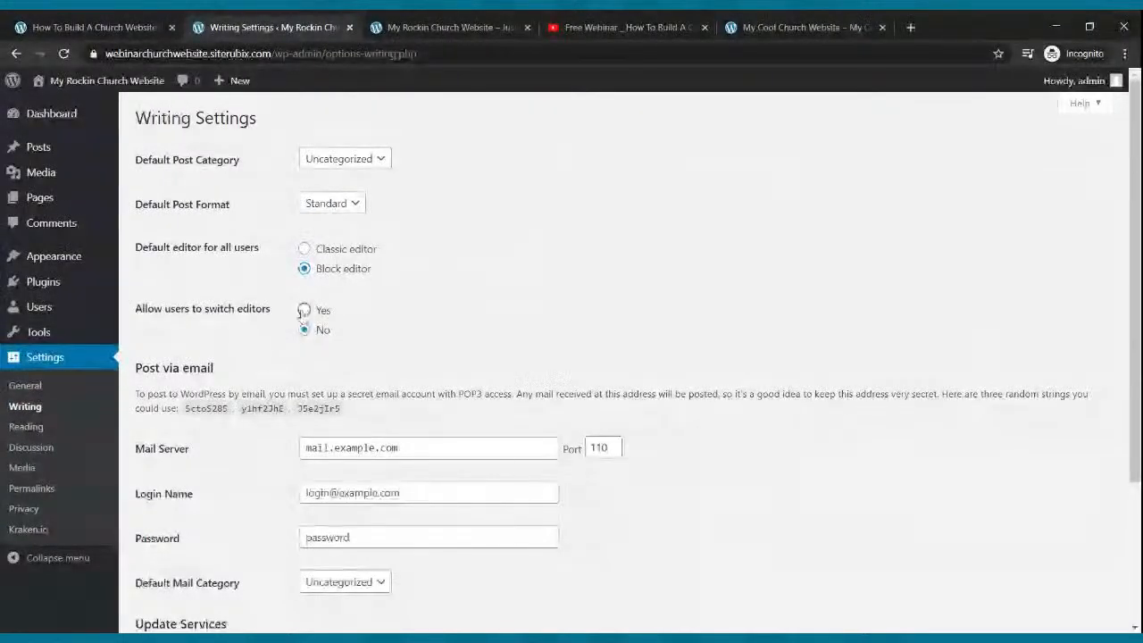
click(304, 310)
scroll(561, 338, down, 2)
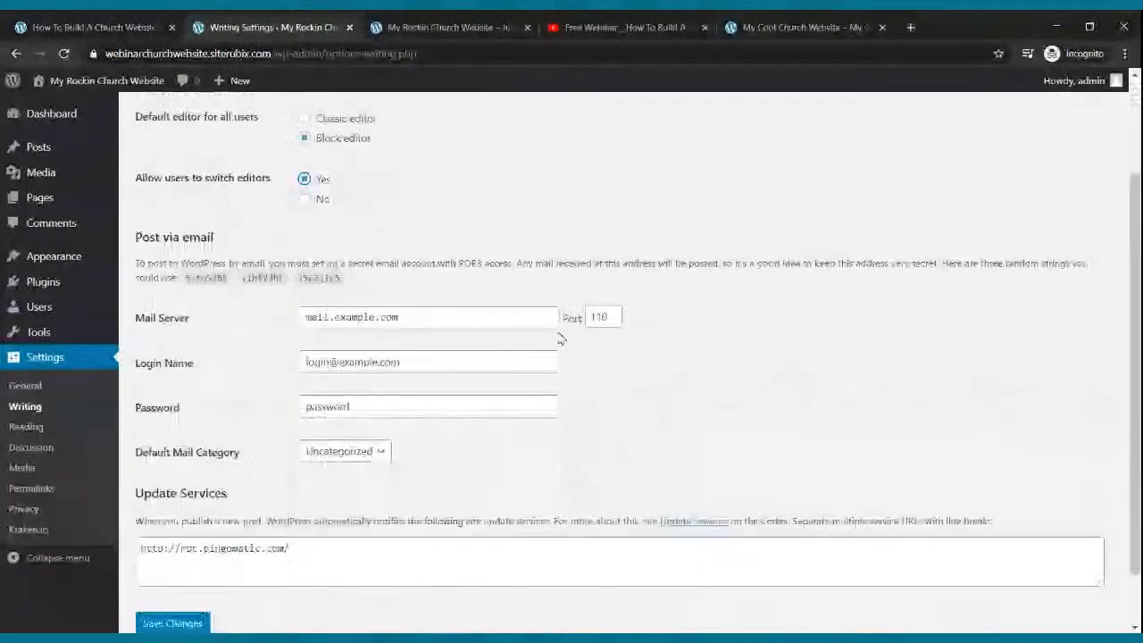
scroll(561, 337, down, 1)
click(197, 555)
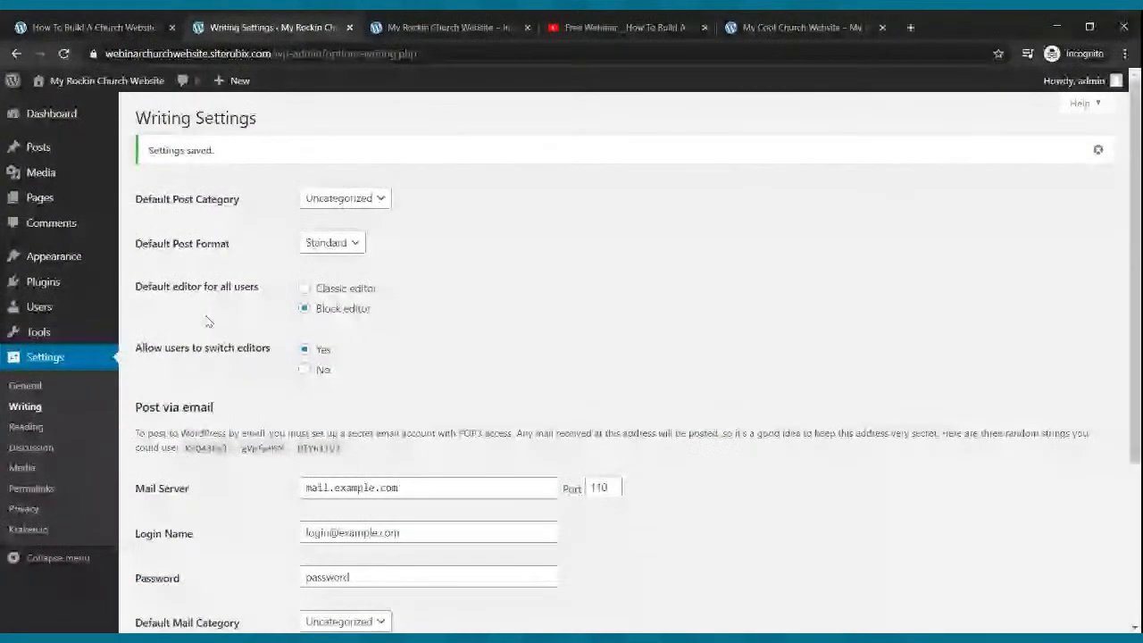
mouse_move(51, 198)
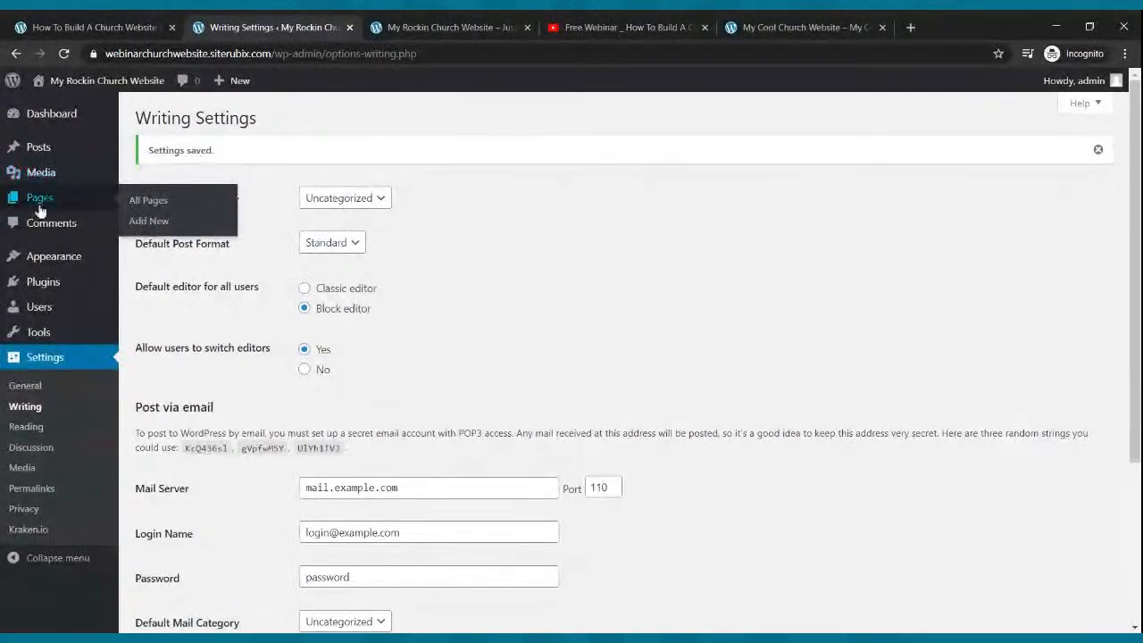
- Move the Sample Page to the Trash from the Pages list
click(49, 204)
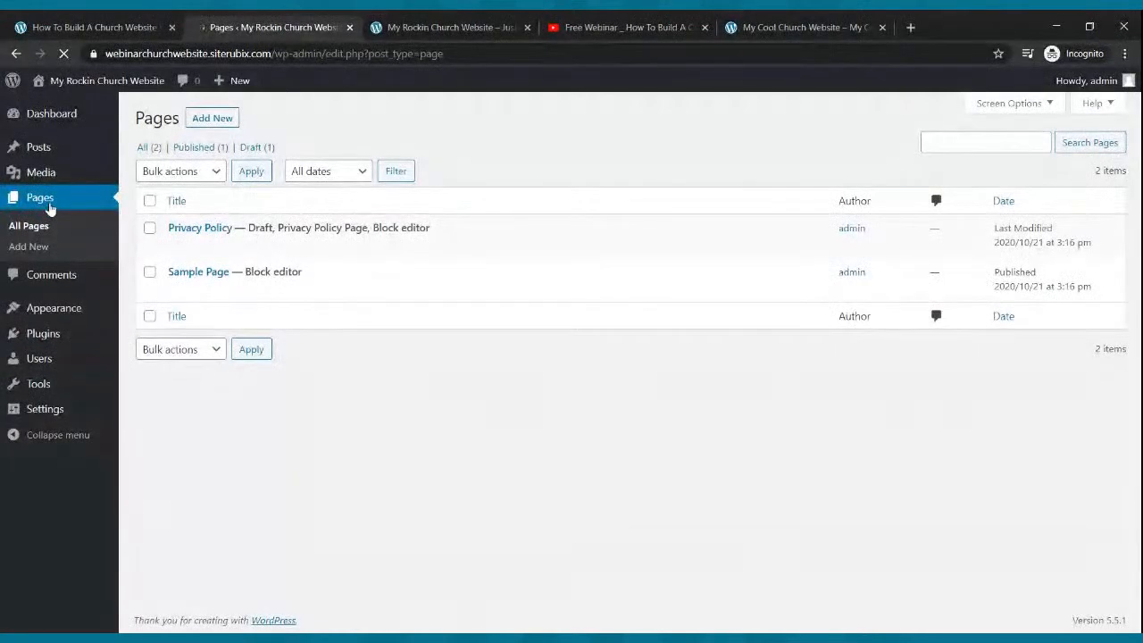
mouse_move(228, 264)
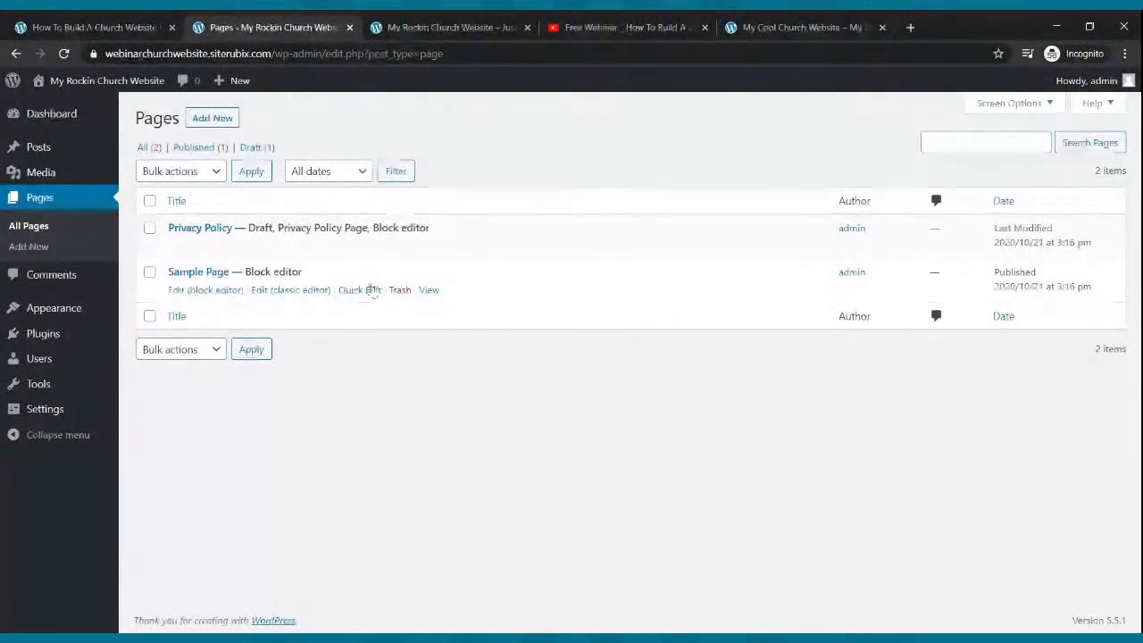
click(399, 289)
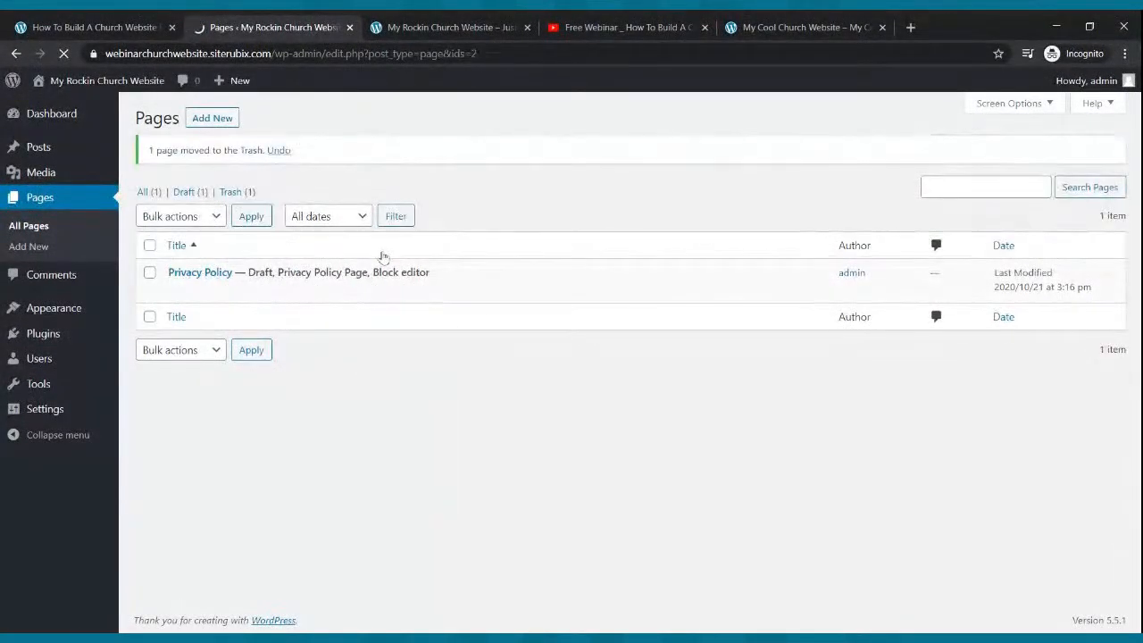
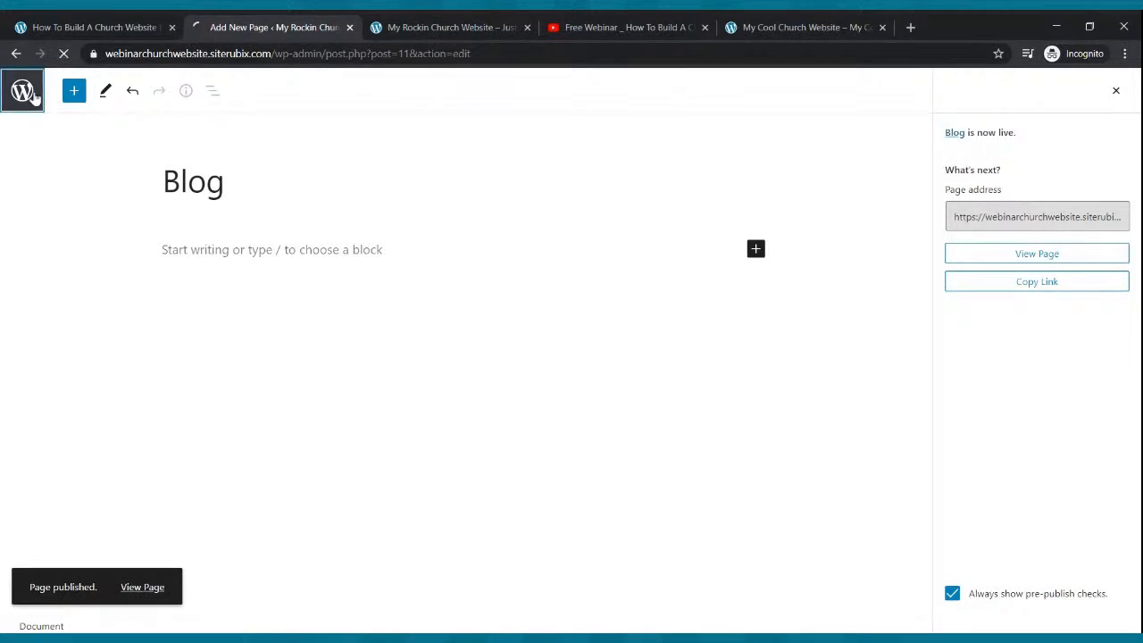
- Publish a new empty page titled 'Small Groups' and return to the Pages list
click(212, 118)
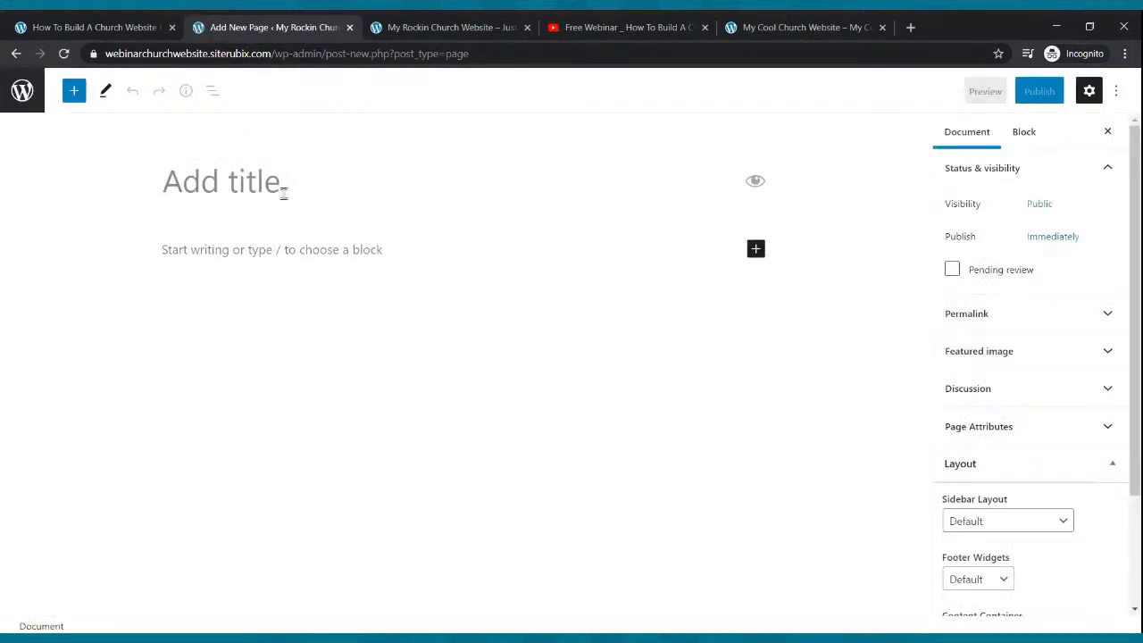
text(Sma)
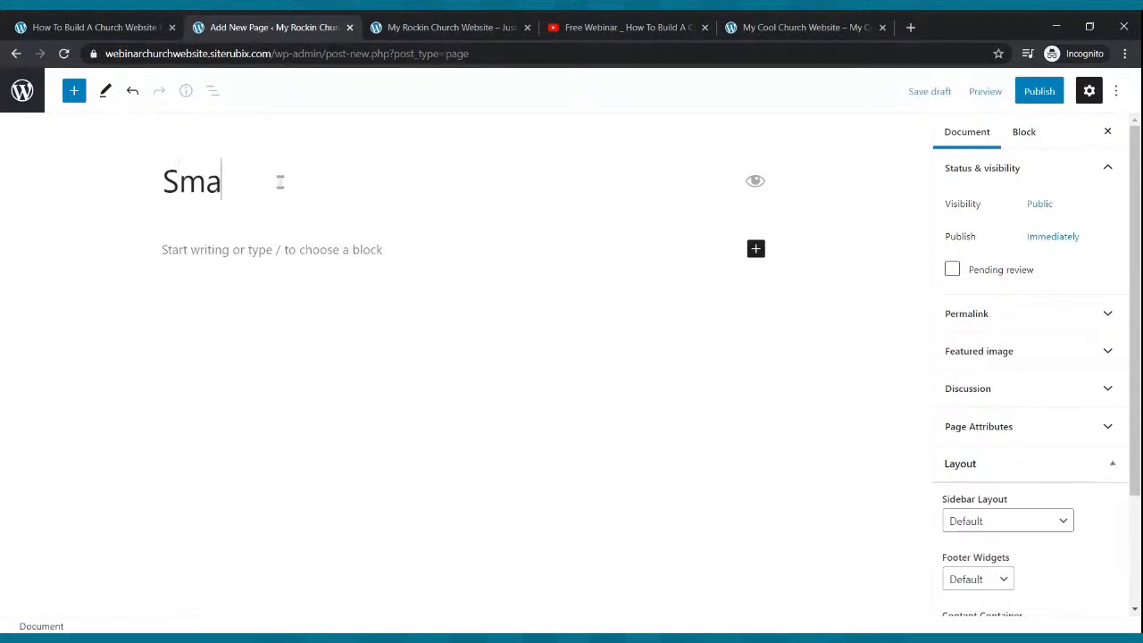
text(ll Groups)
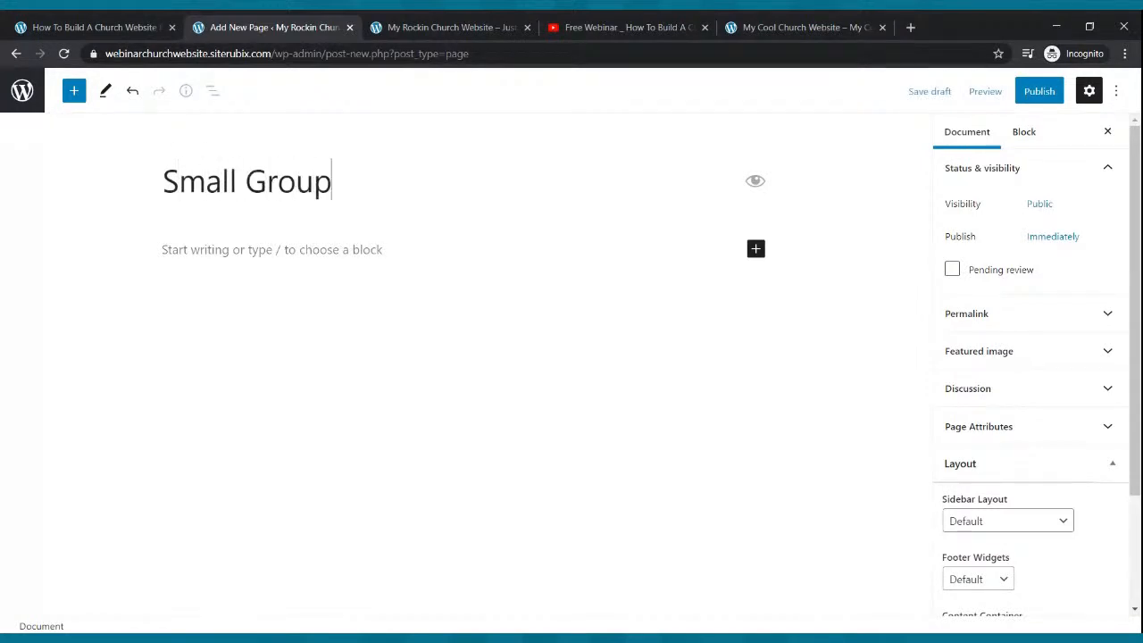
click(1038, 91)
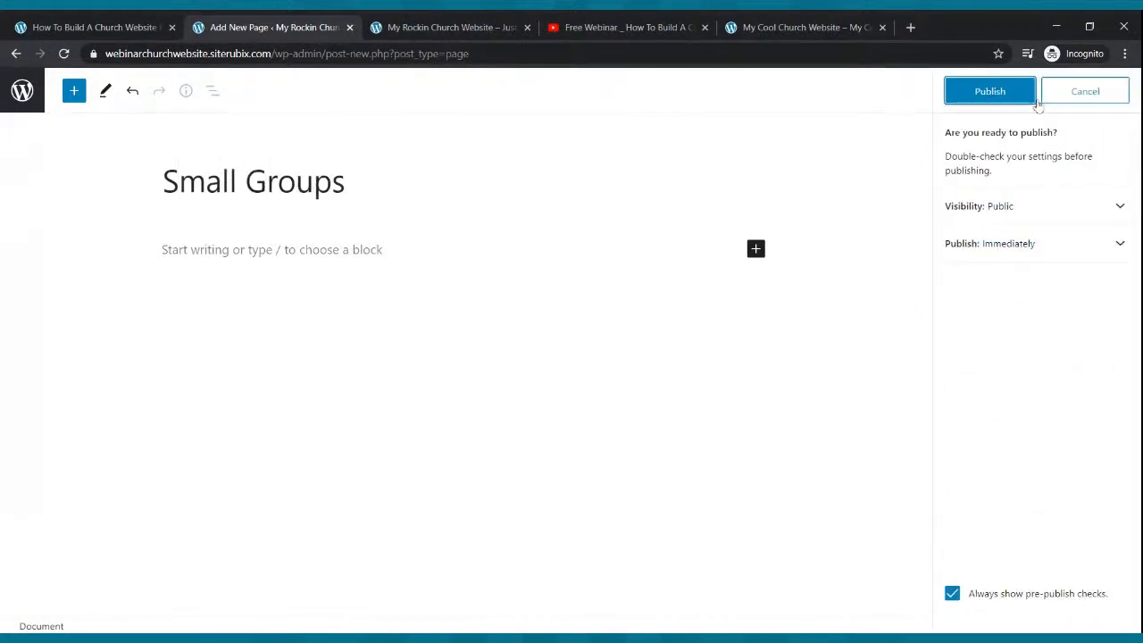
click(990, 91)
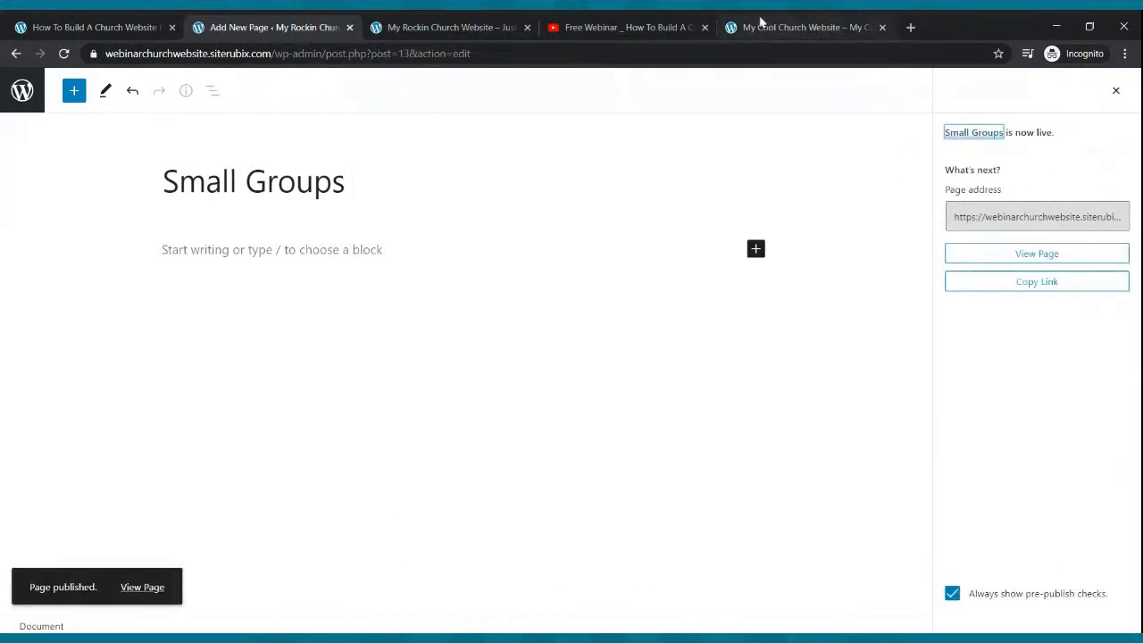
click(760, 27)
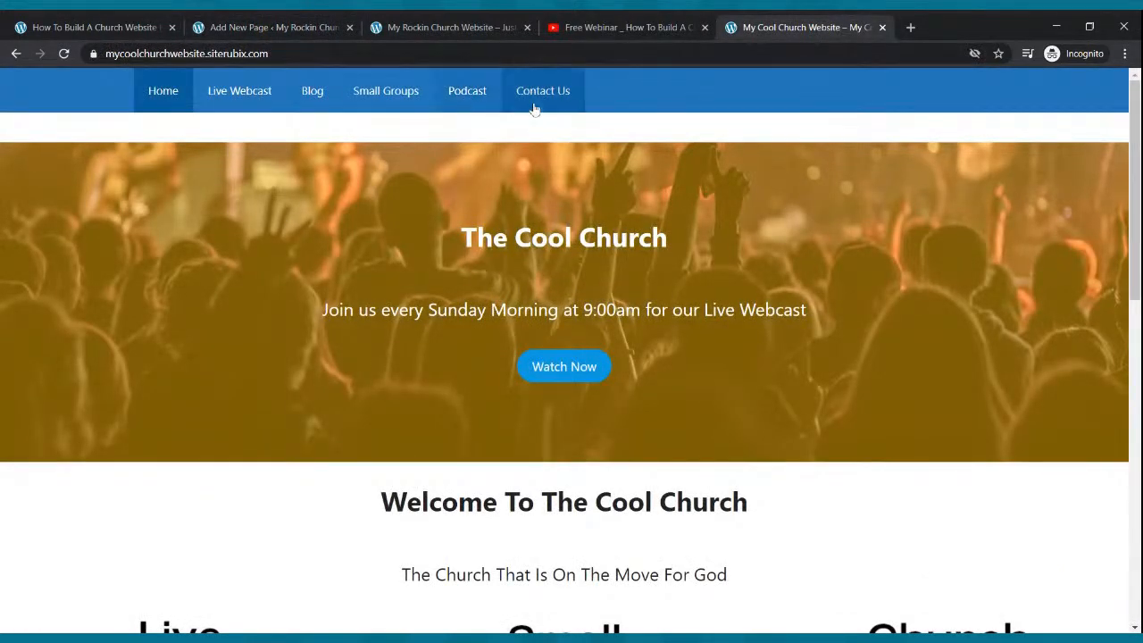
click(221, 27)
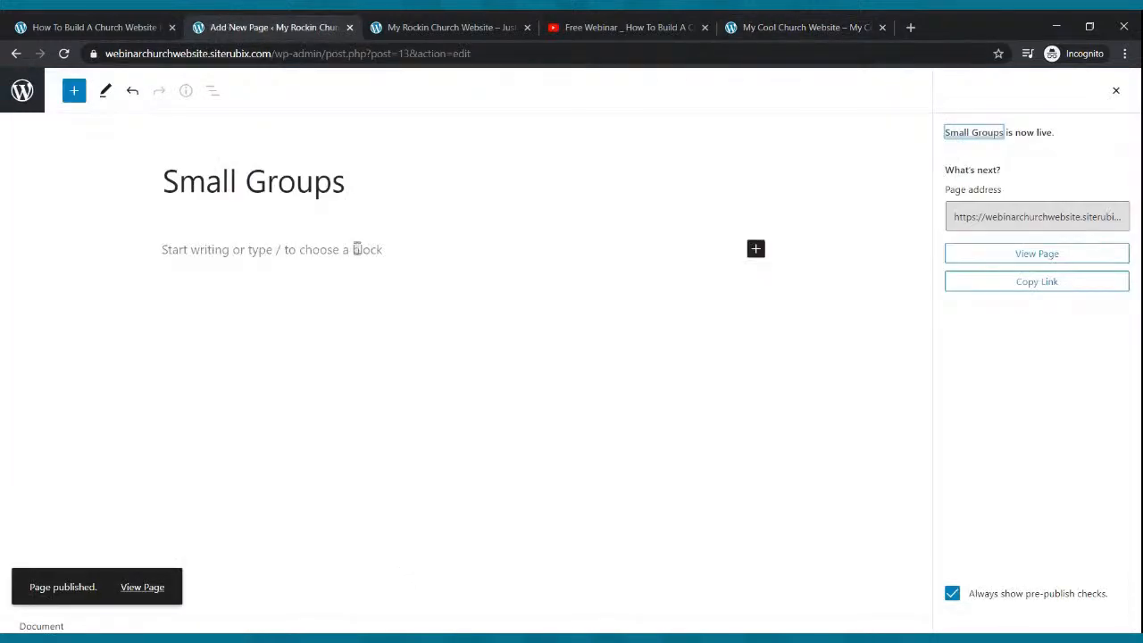
click(25, 97)
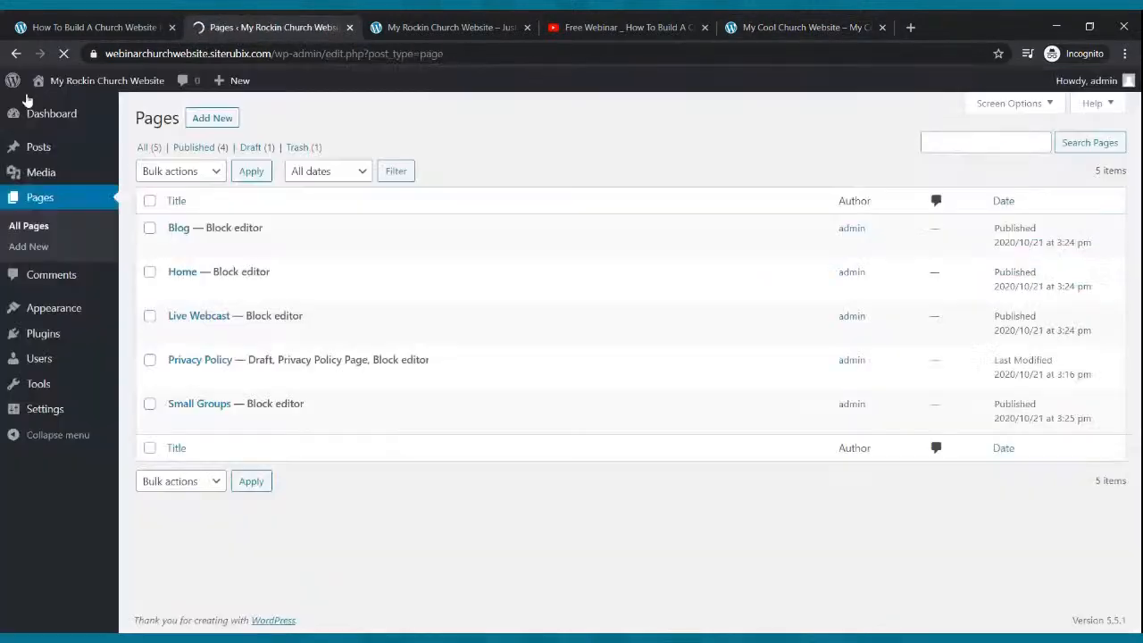
- Publish a new empty page titled 'Podcast'
click(200, 118)
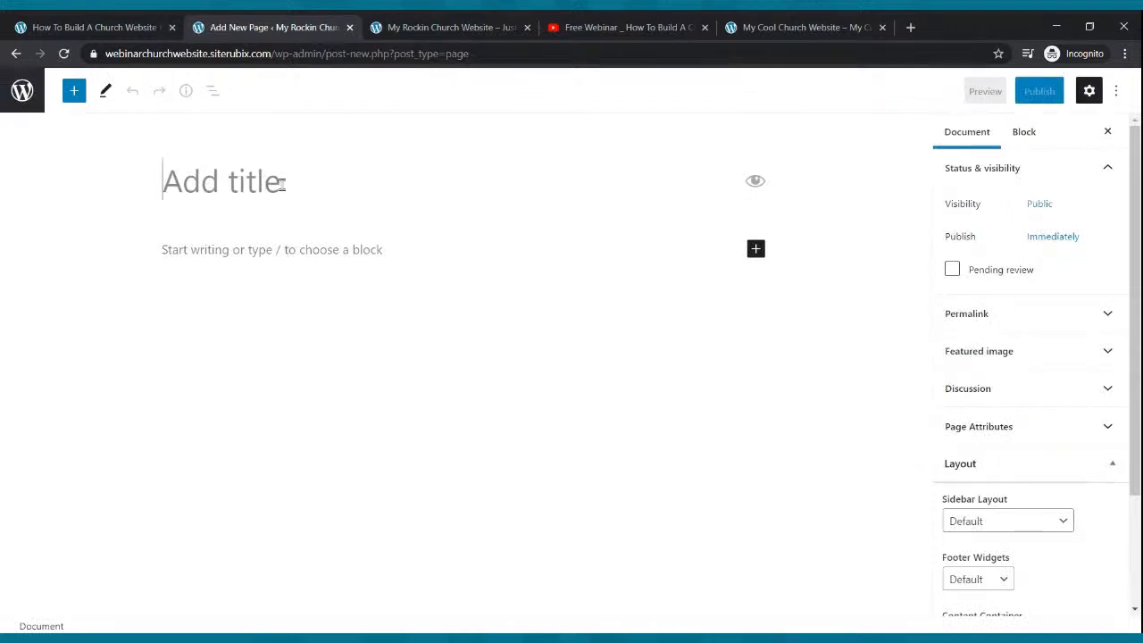
text(Podcast)
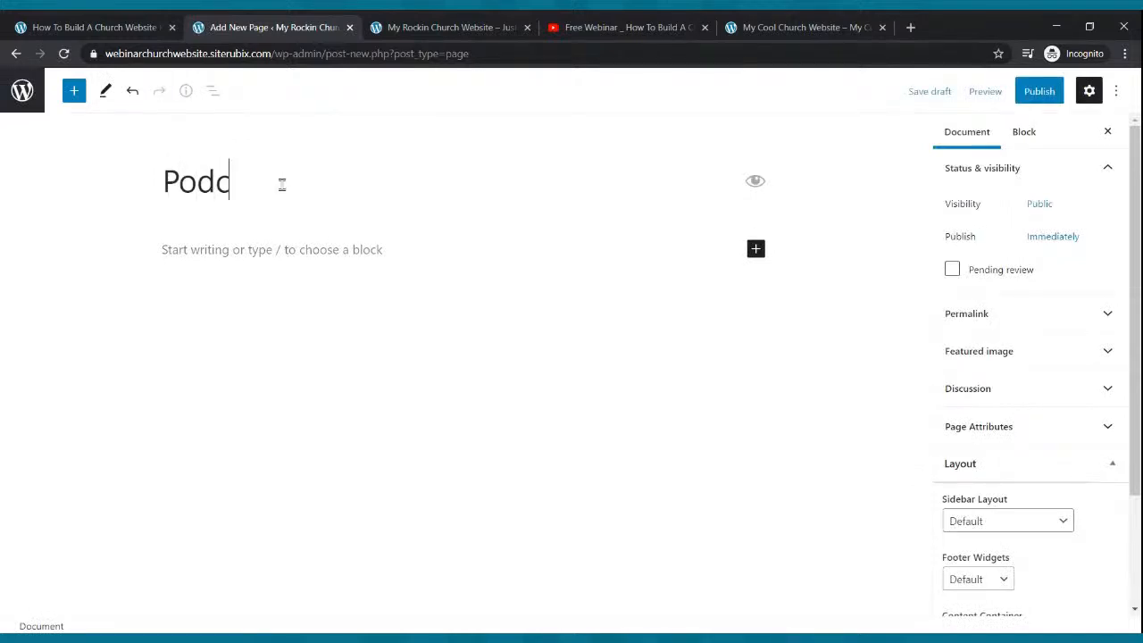
click(1057, 90)
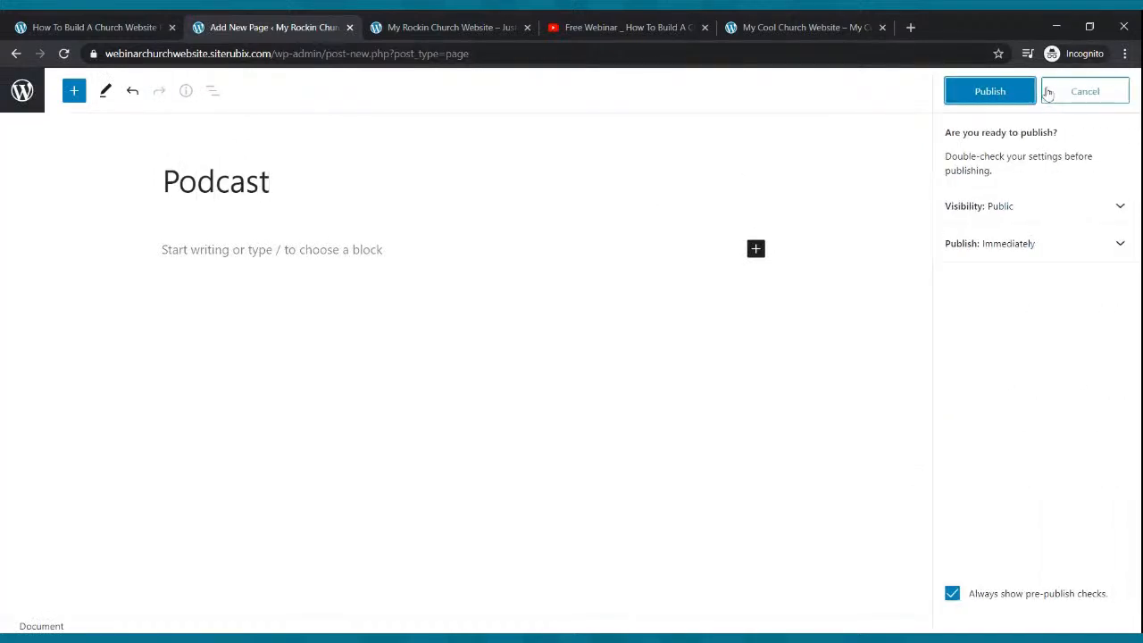
click(987, 93)
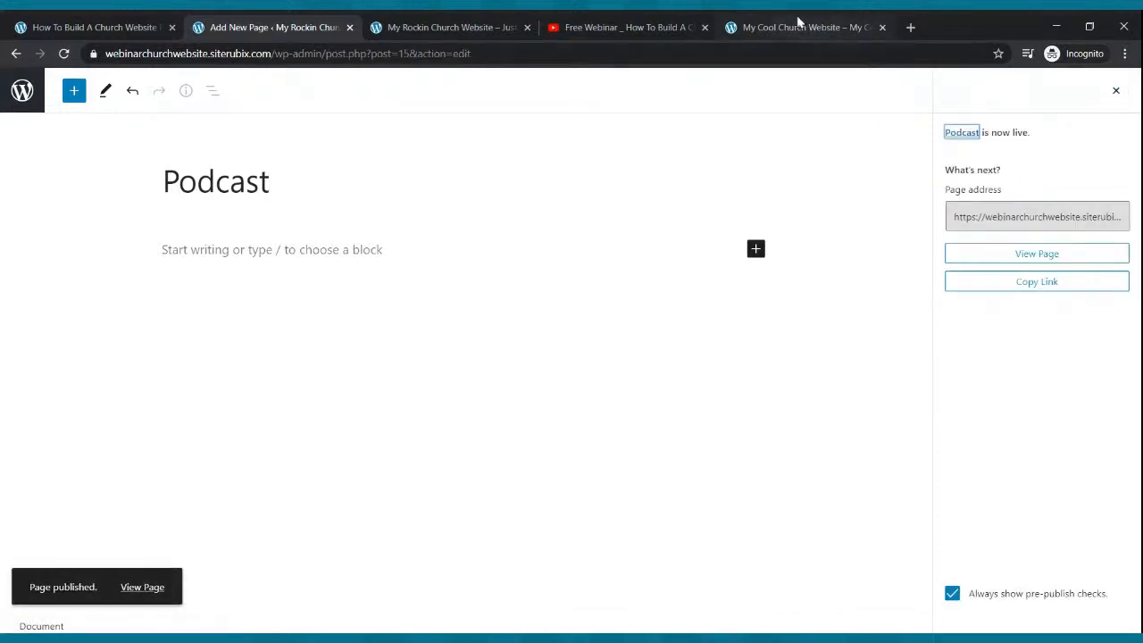
click(22, 91)
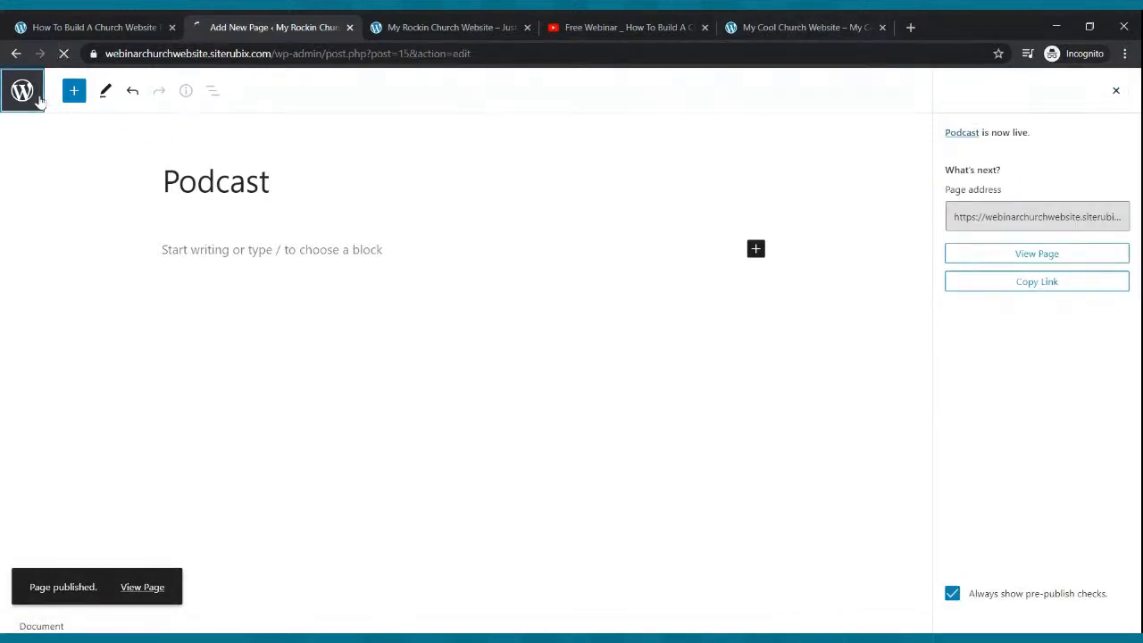
- Publish a new empty page titled 'Contact Us', then visit the live site
click(211, 118)
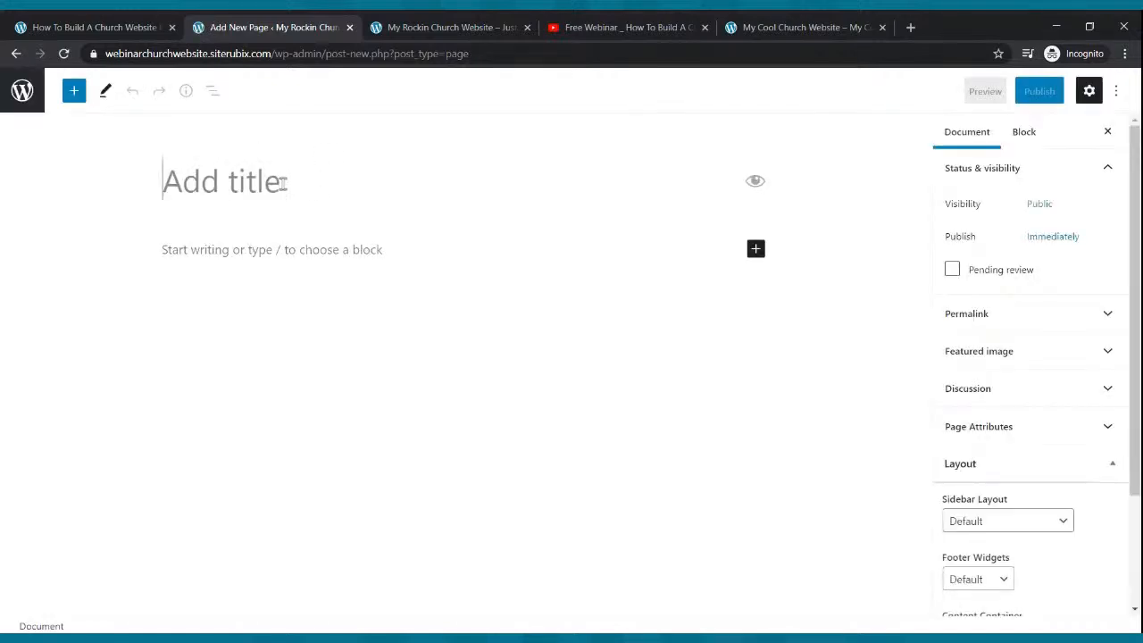
text(C)
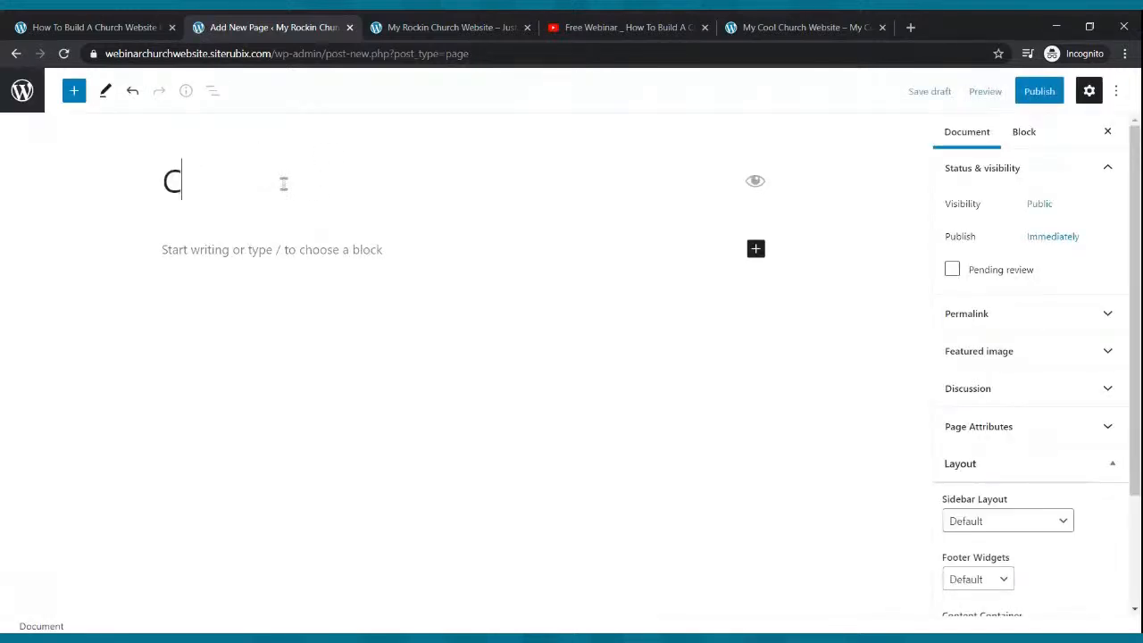
text(ontact Us)
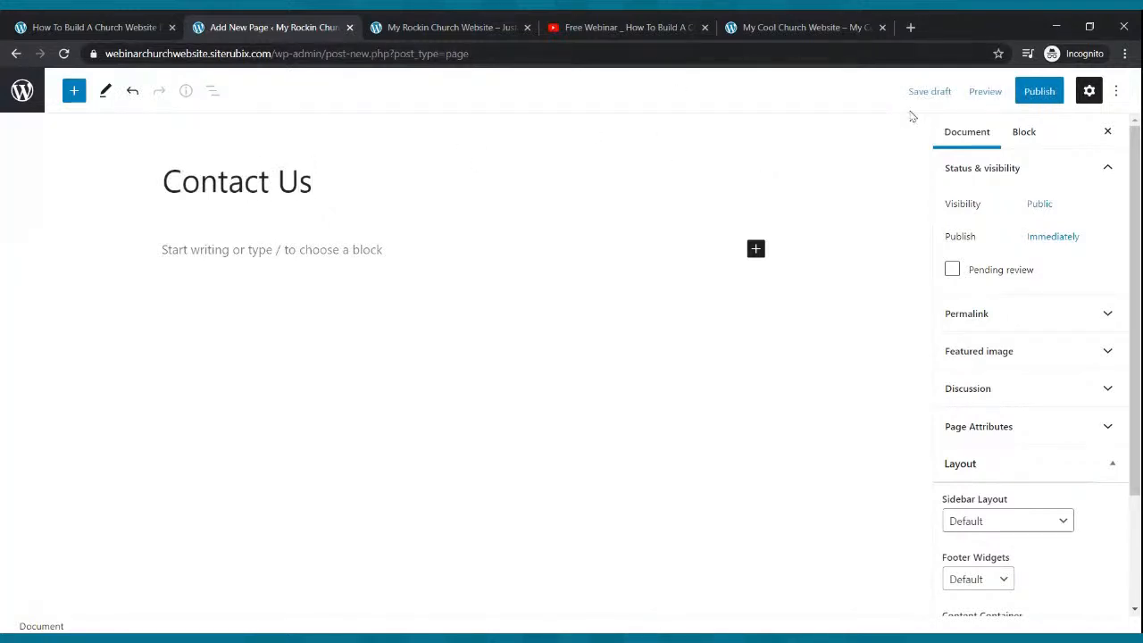
click(1039, 93)
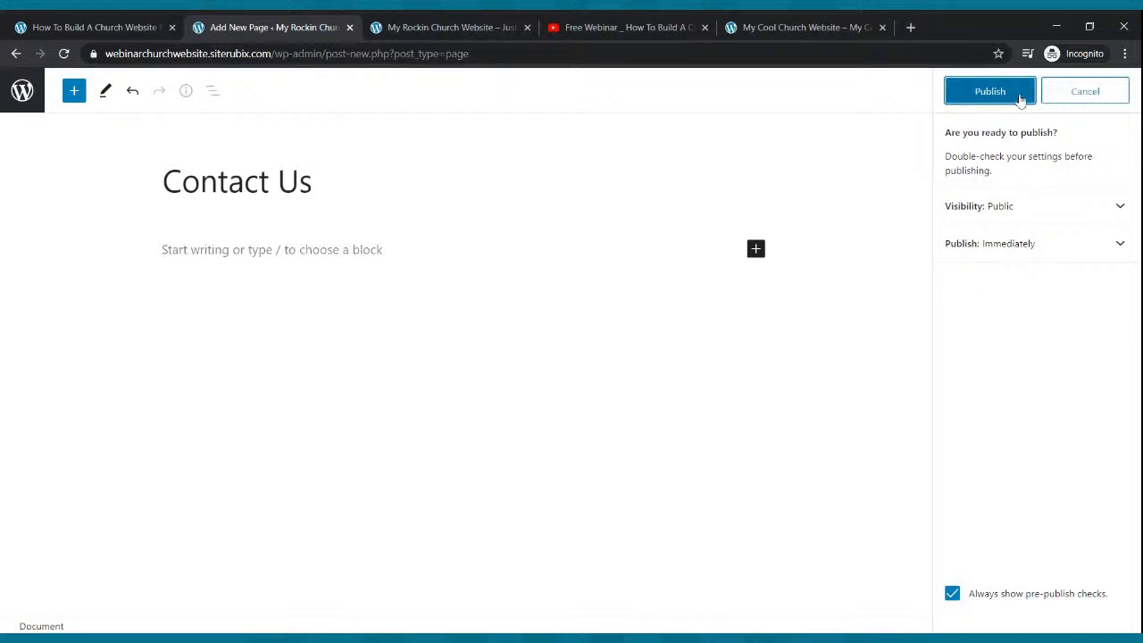
click(1021, 96)
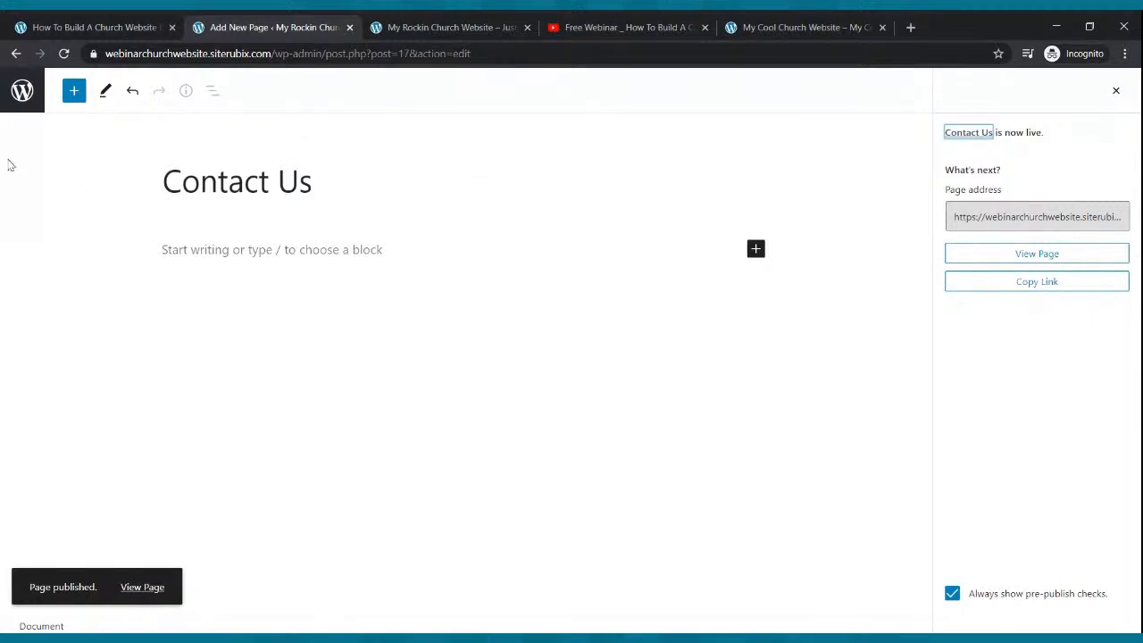
click(17, 91)
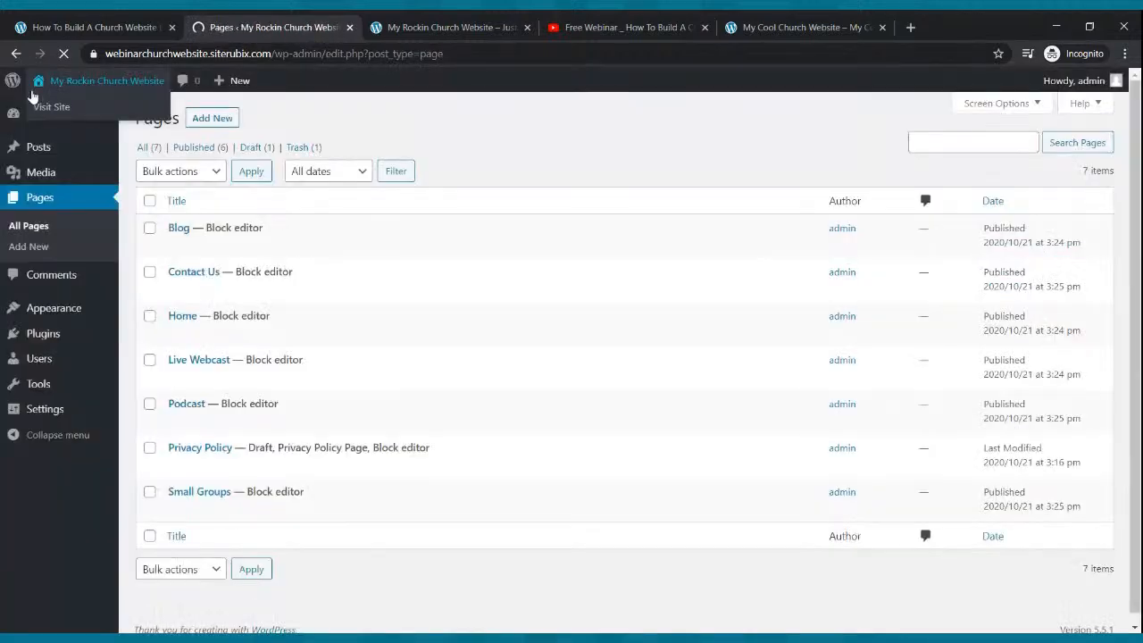
click(41, 100)
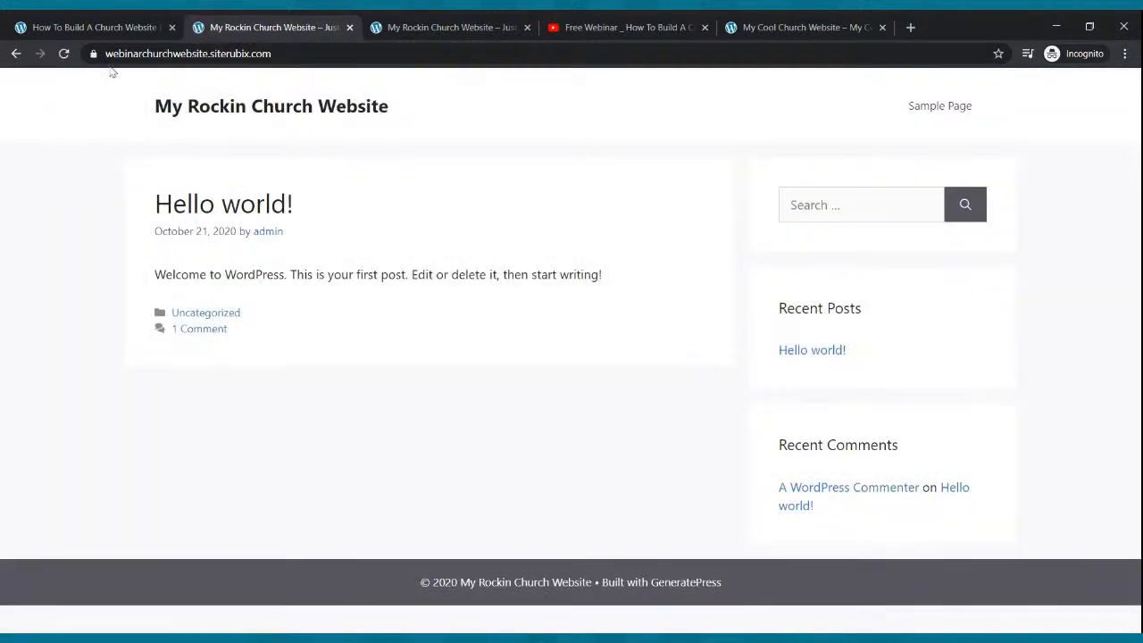
- Reload the front page to check its new menu against the example site, then return to Pages
click(16, 54)
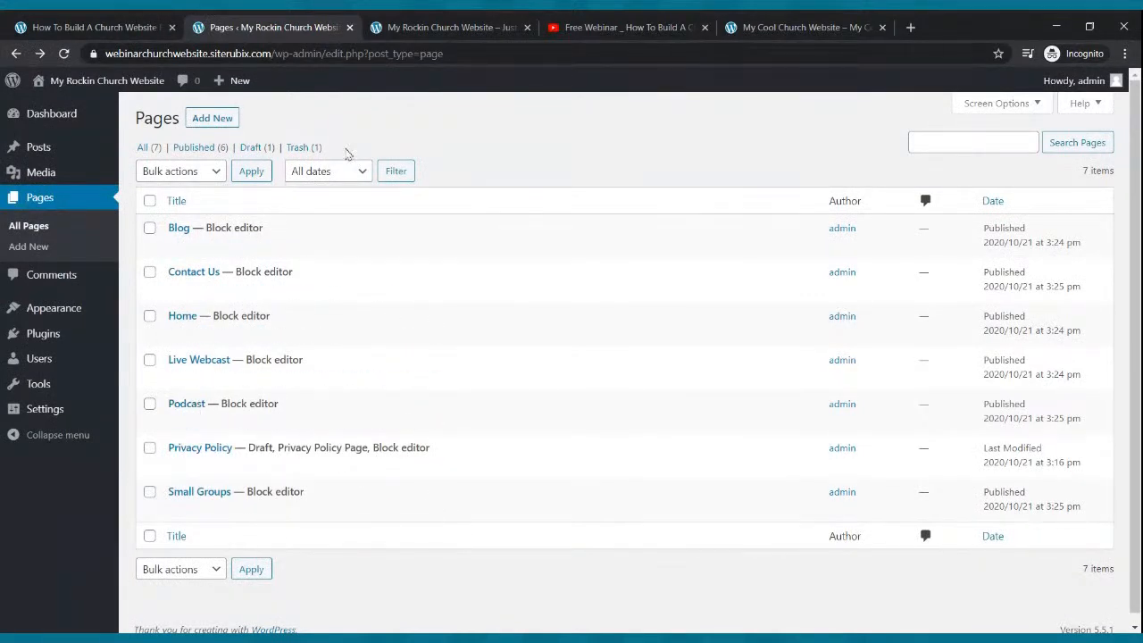
click(451, 28)
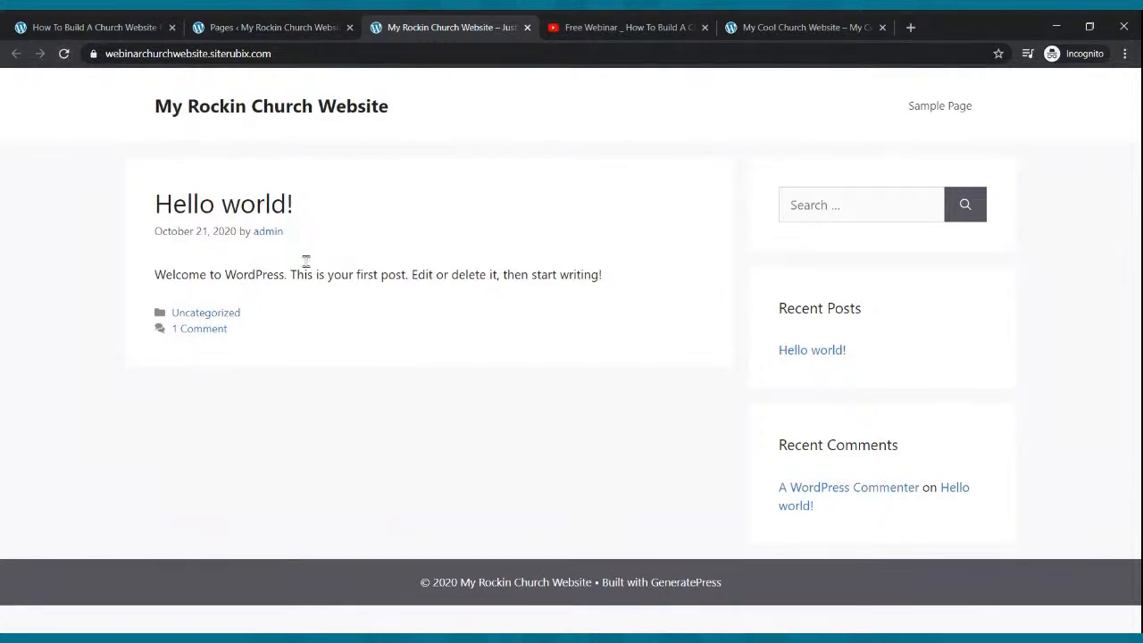
click(63, 56)
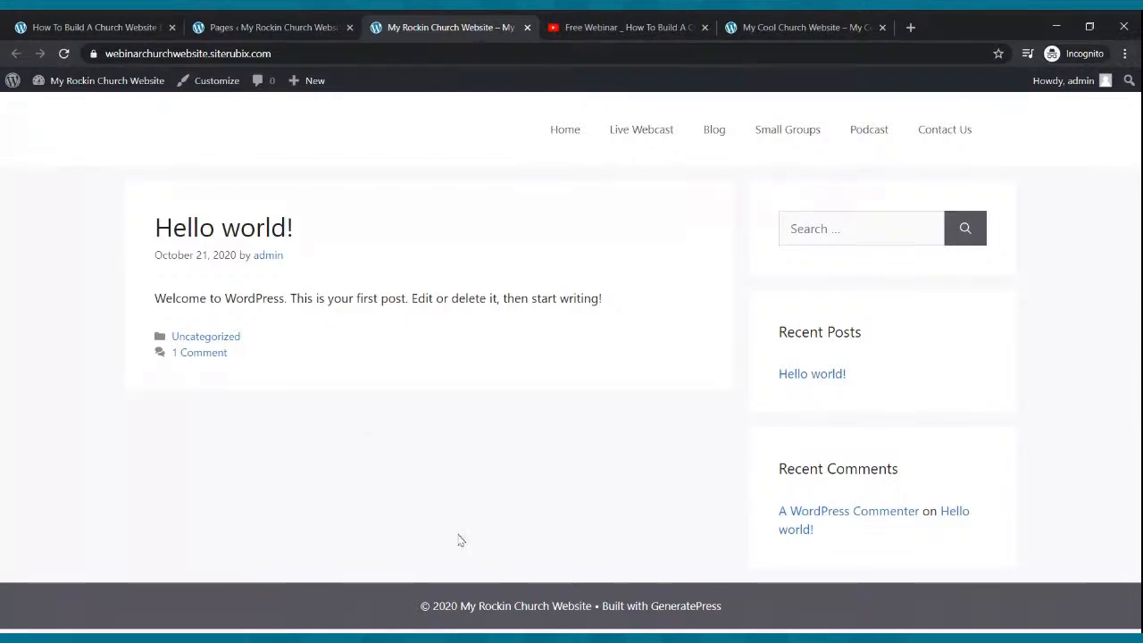
click(725, 27)
click(447, 27)
click(254, 28)
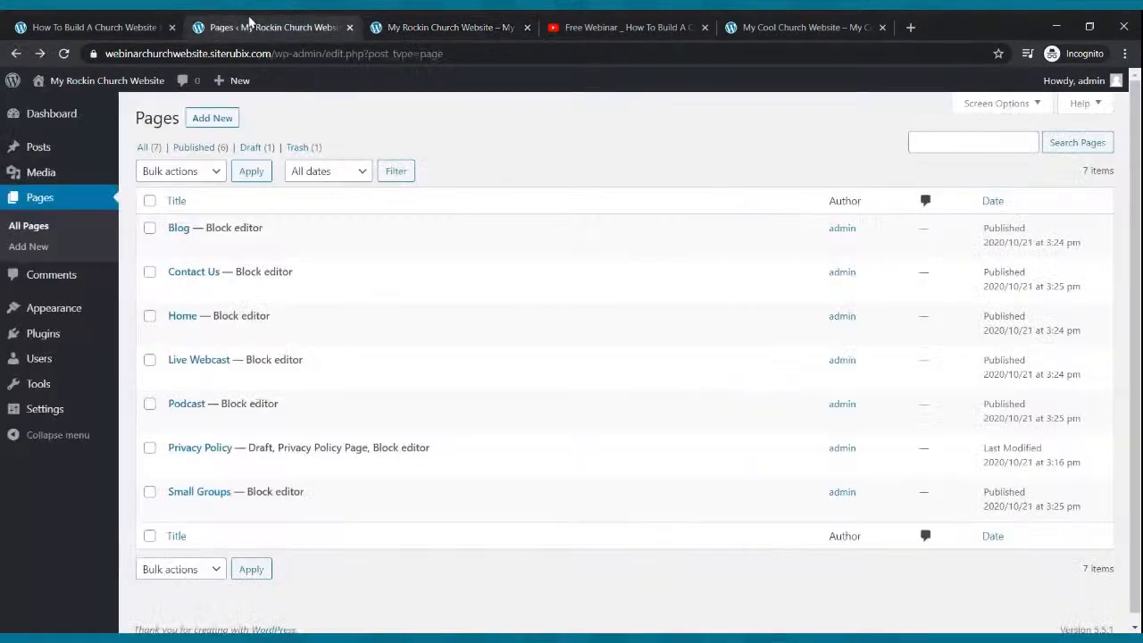
mouse_move(52, 320)
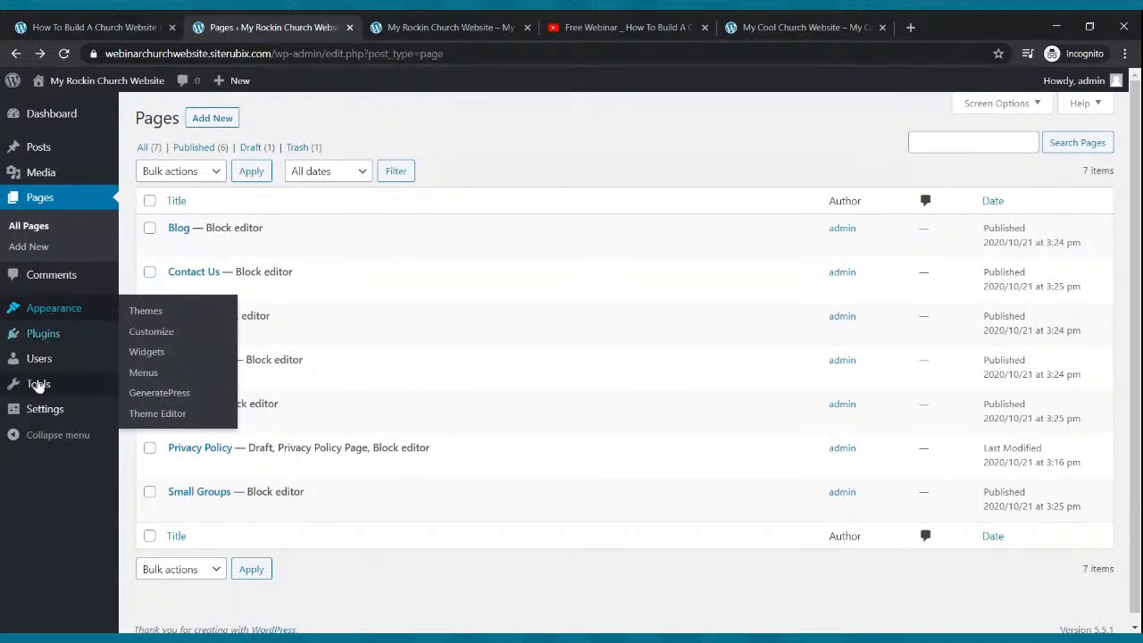
- In Settings > Reading, set a static front page: Home as homepage, Blog as posts page, and save
click(42, 411)
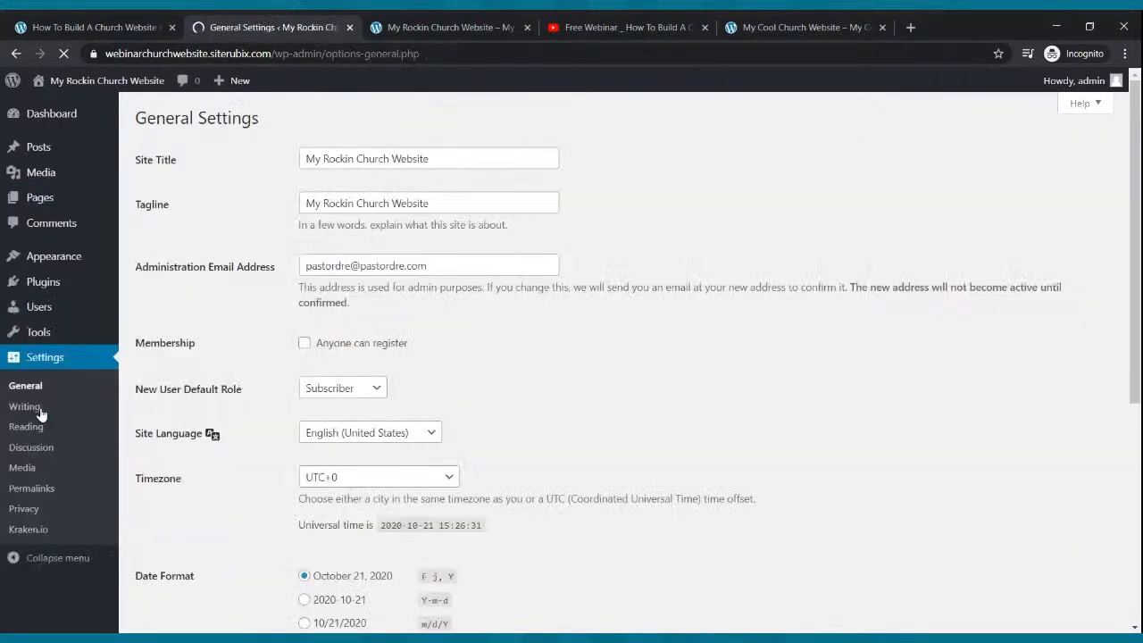
click(31, 428)
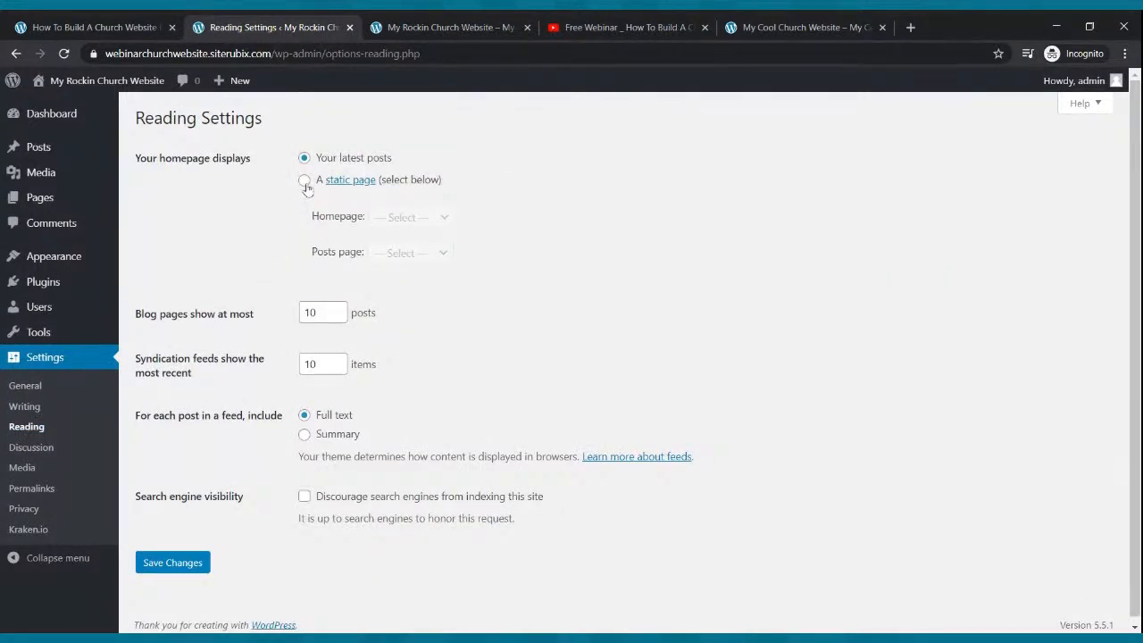
click(305, 181)
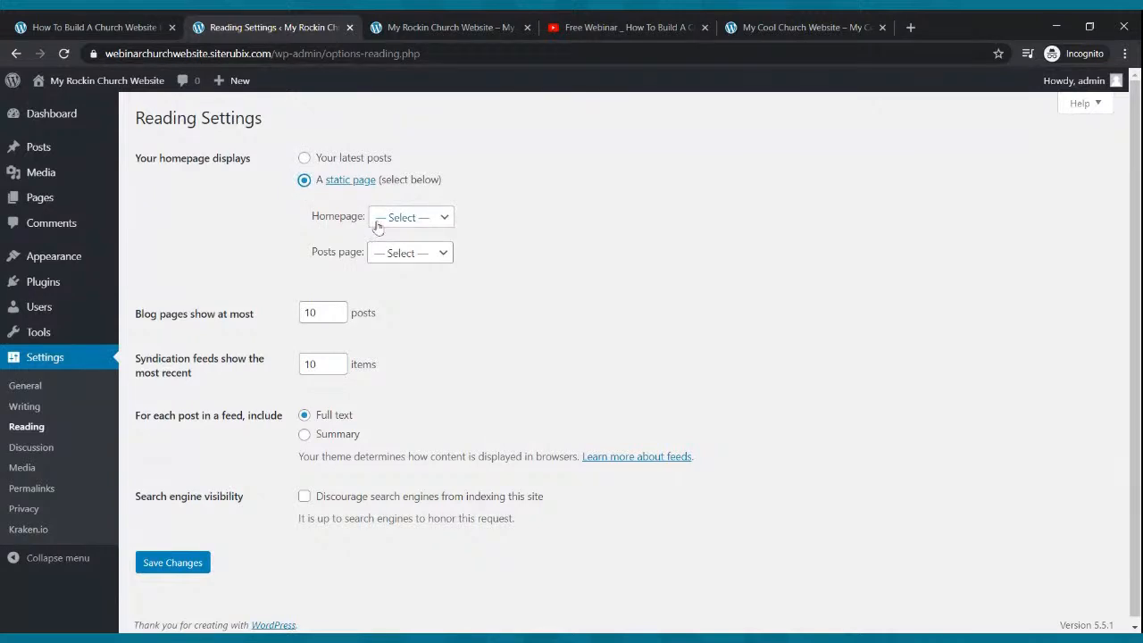
click(413, 222)
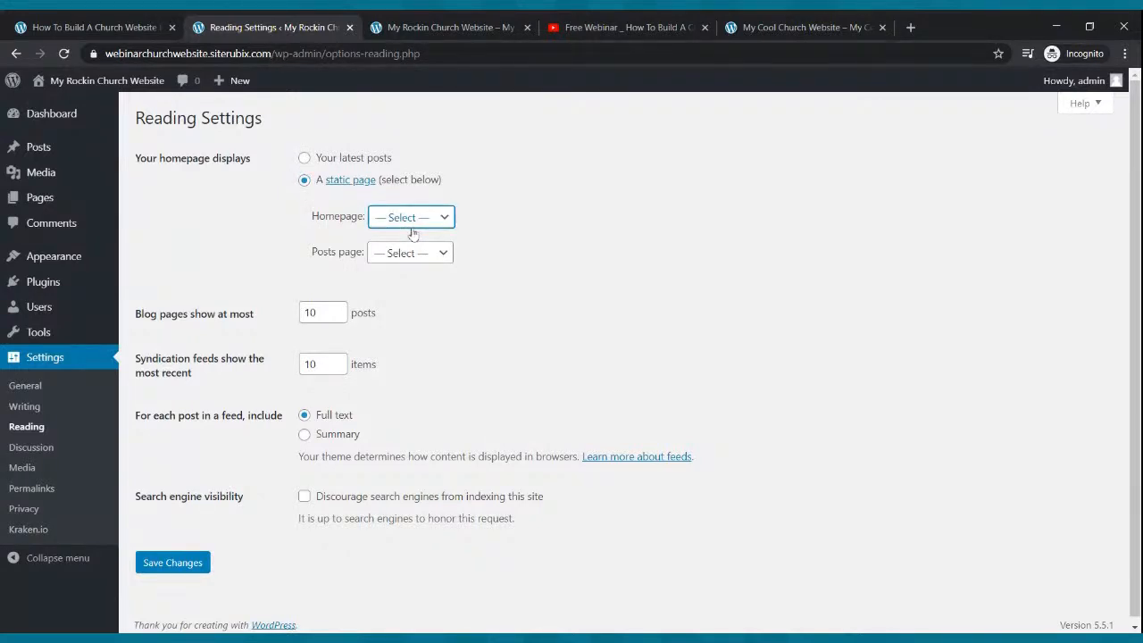
click(412, 321)
click(383, 259)
click(394, 311)
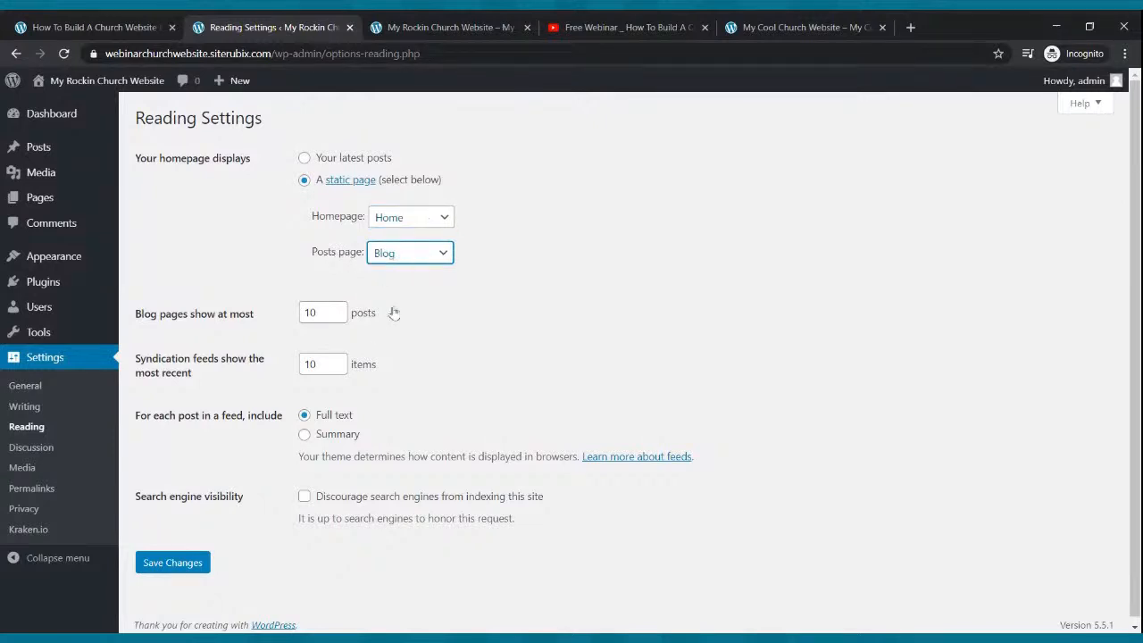
click(168, 568)
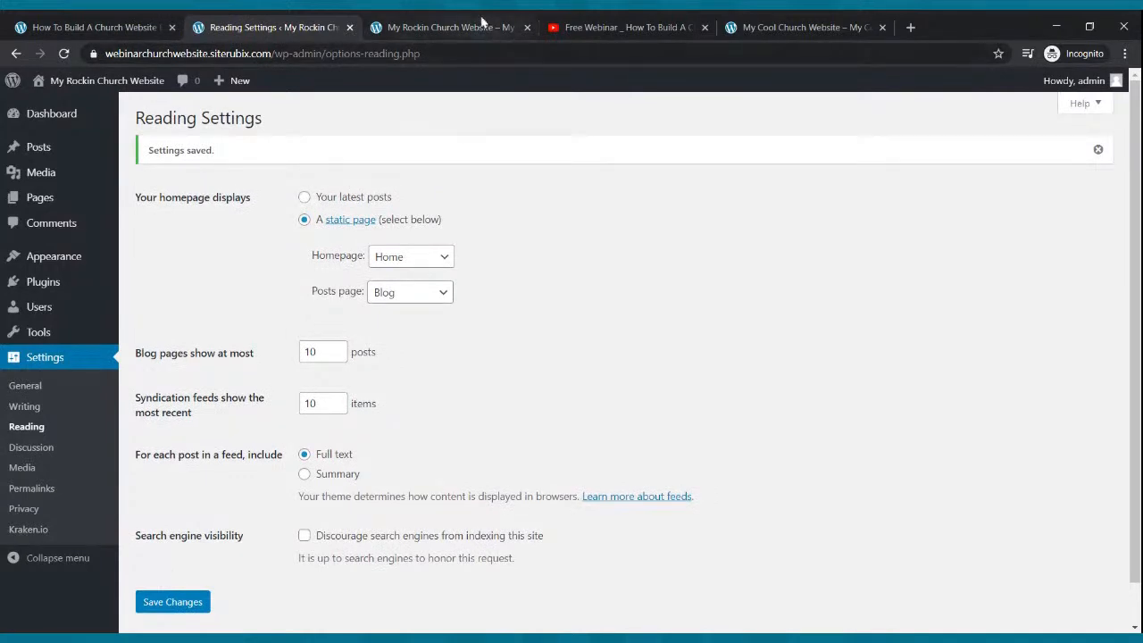
click(482, 23)
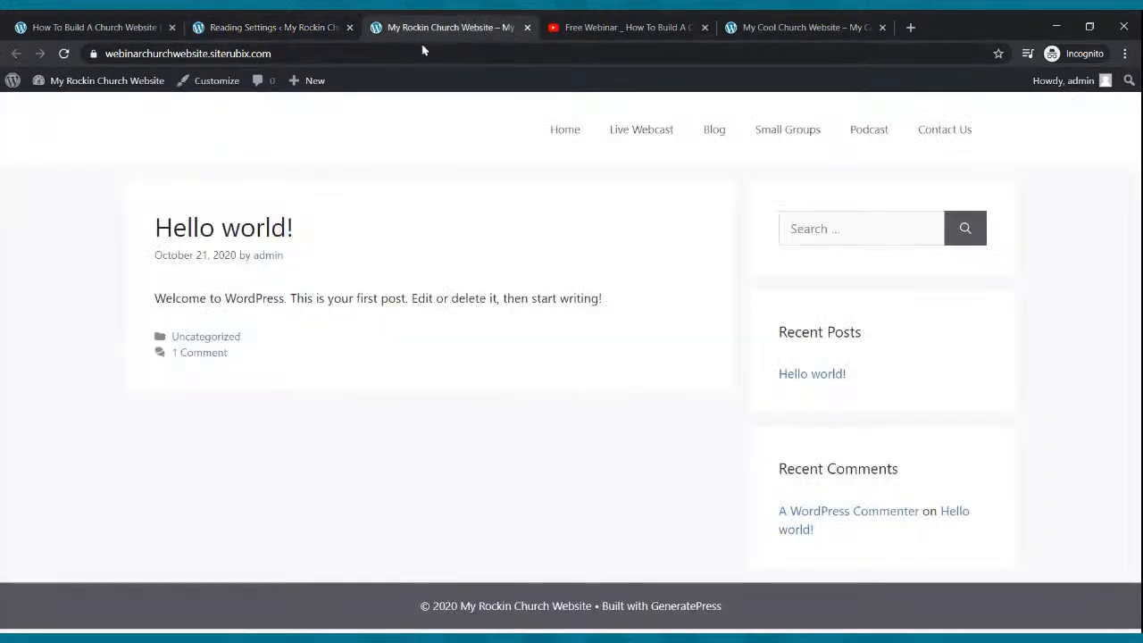
- Reload the live site to see it open on Home, compare with the reference site, then open Pages
click(64, 54)
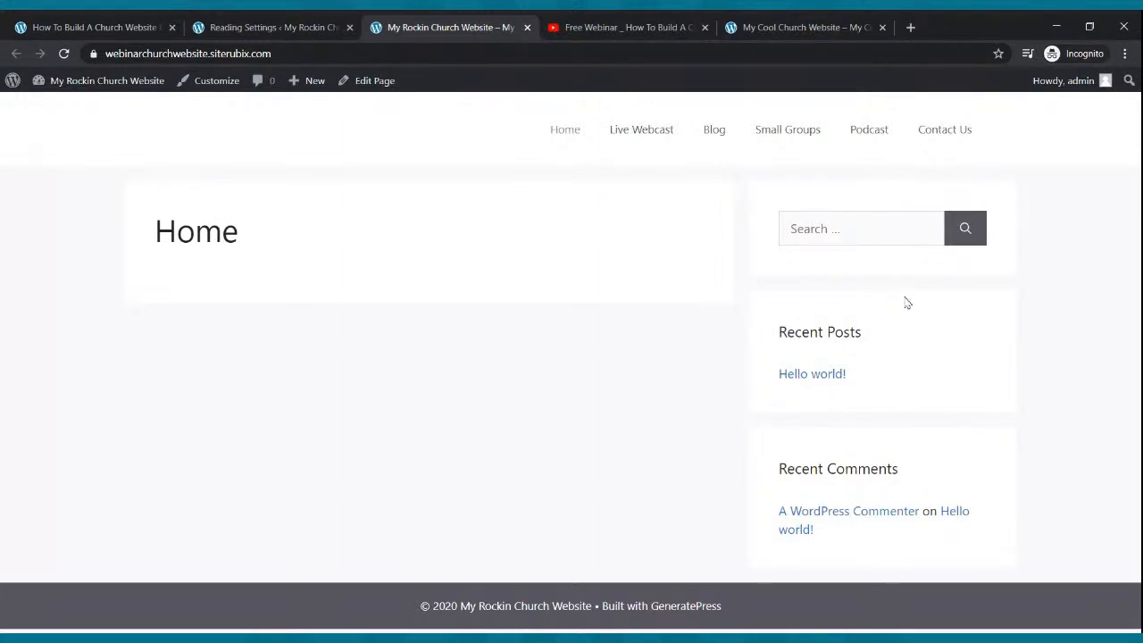
click(844, 31)
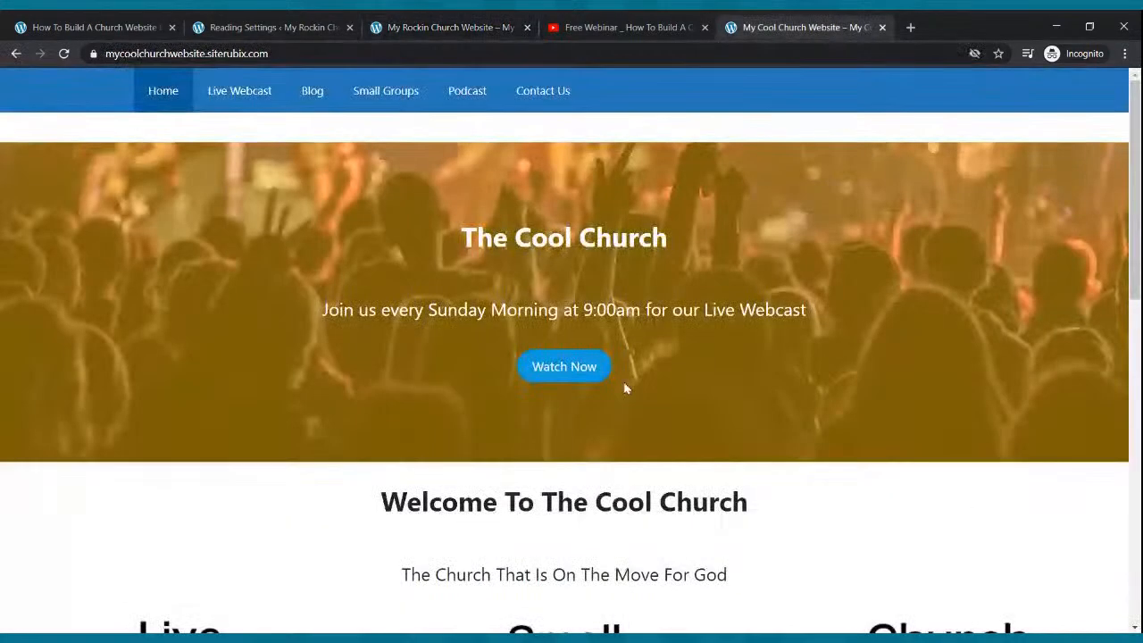
scroll(632, 357, down, 5)
scroll(631, 357, up, 5)
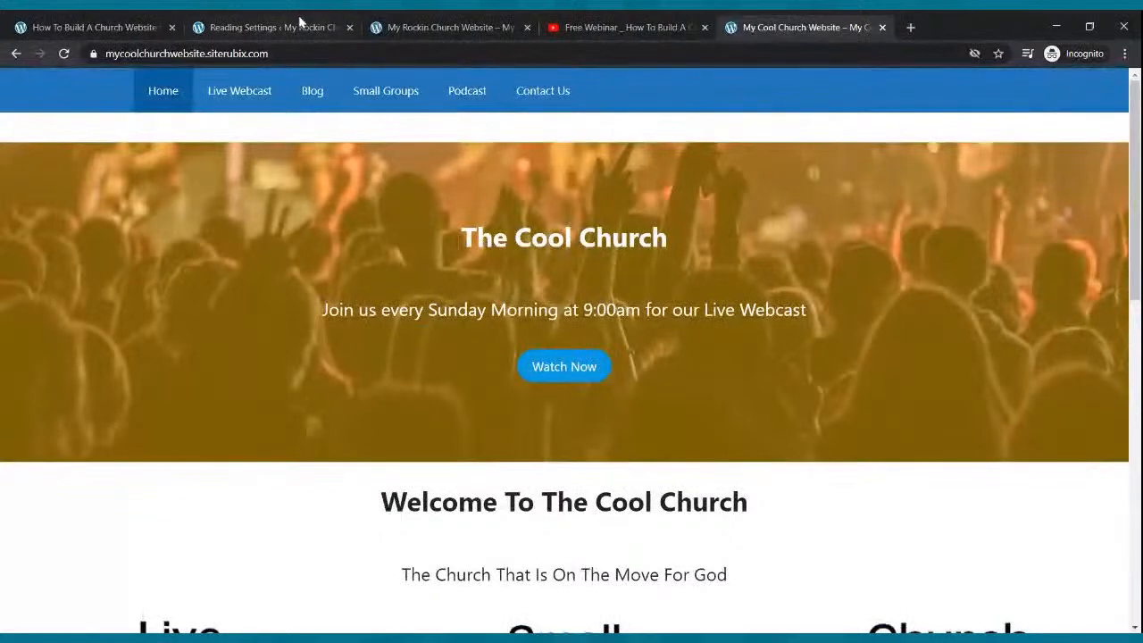
click(302, 28)
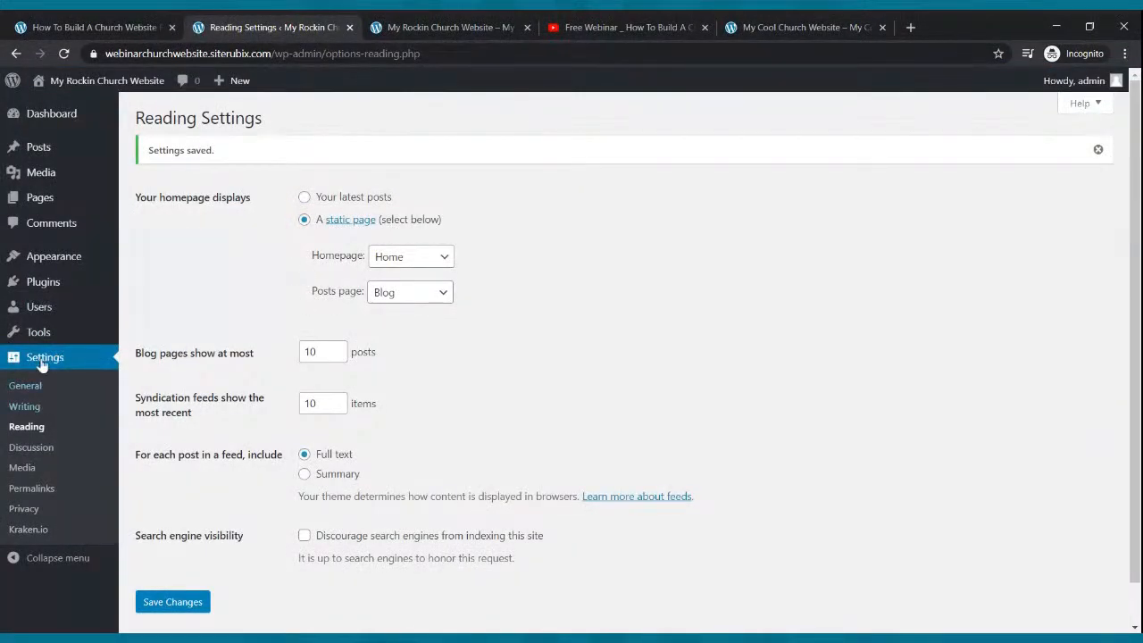
click(41, 197)
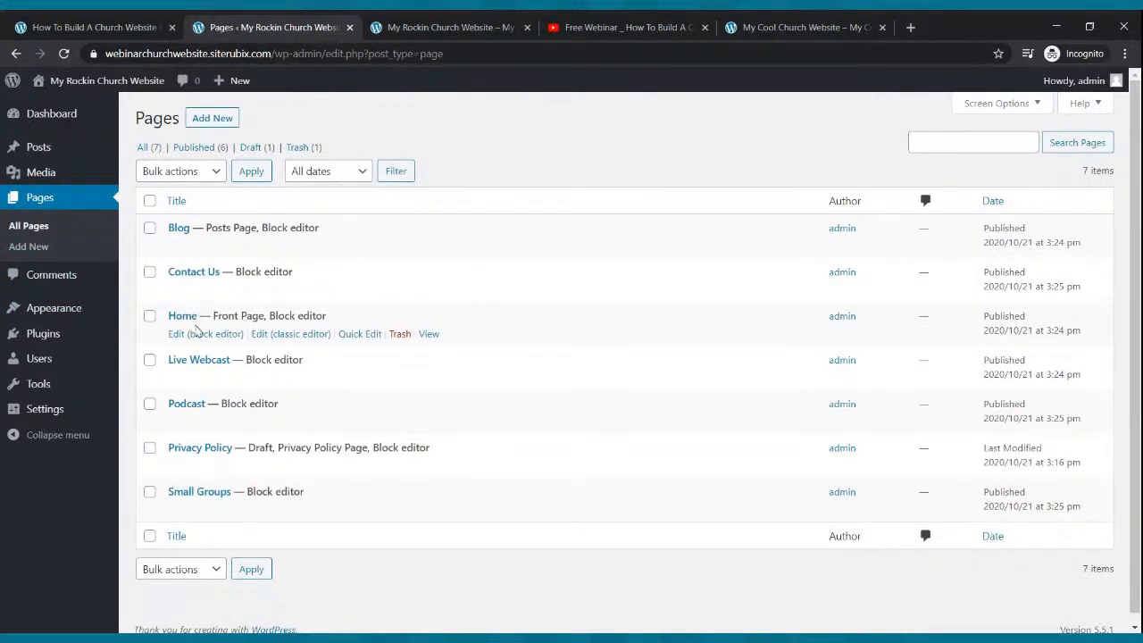
- Set the Home page's Sidebar Layout to No Sidebars, update, and tick Disable Elements > Content Title
click(189, 340)
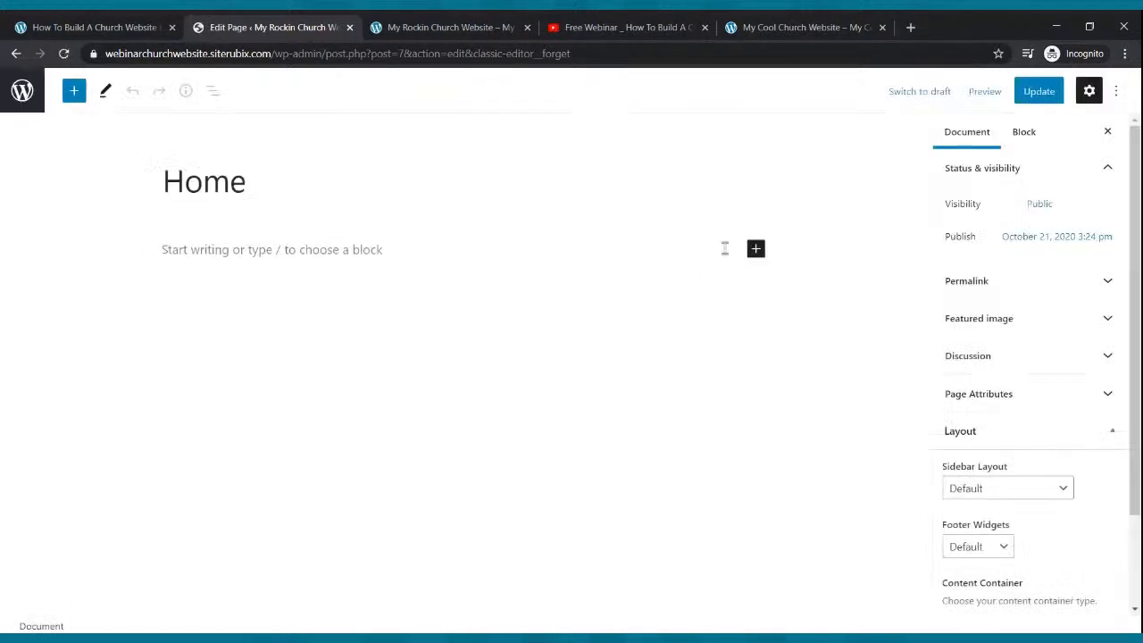
scroll(988, 326, down, 2)
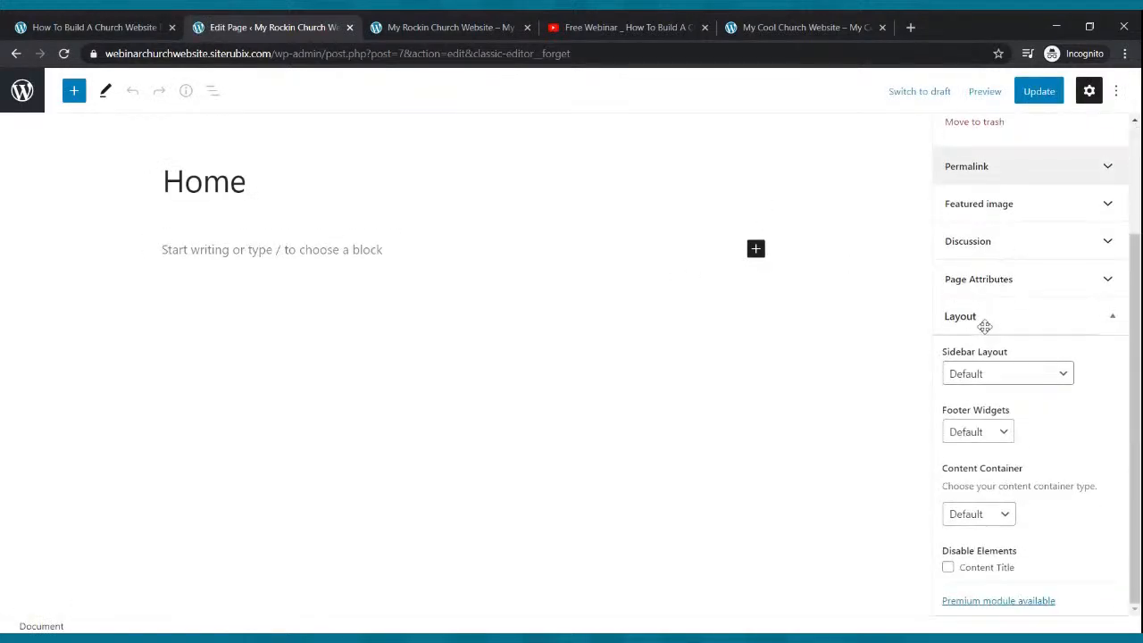
click(1003, 374)
click(1003, 390)
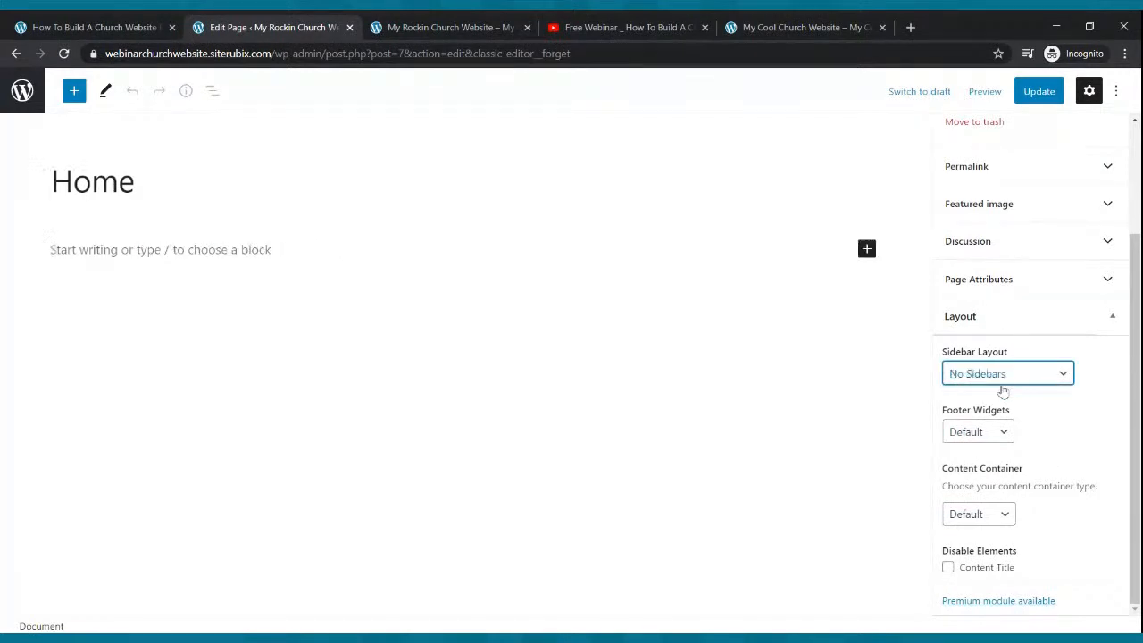
click(1036, 91)
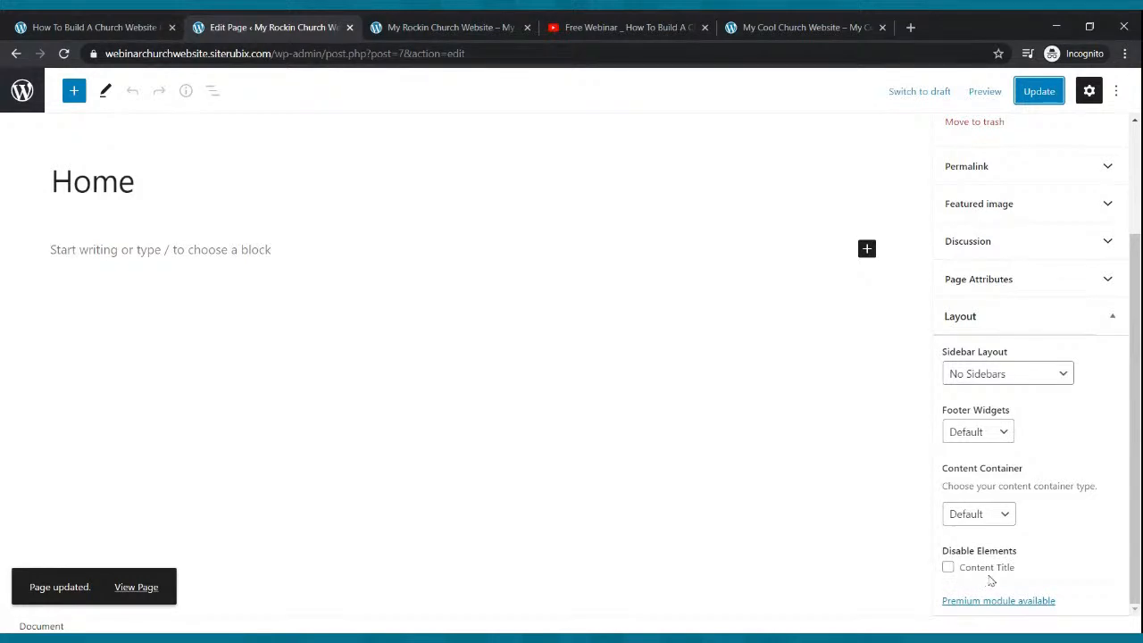
click(949, 569)
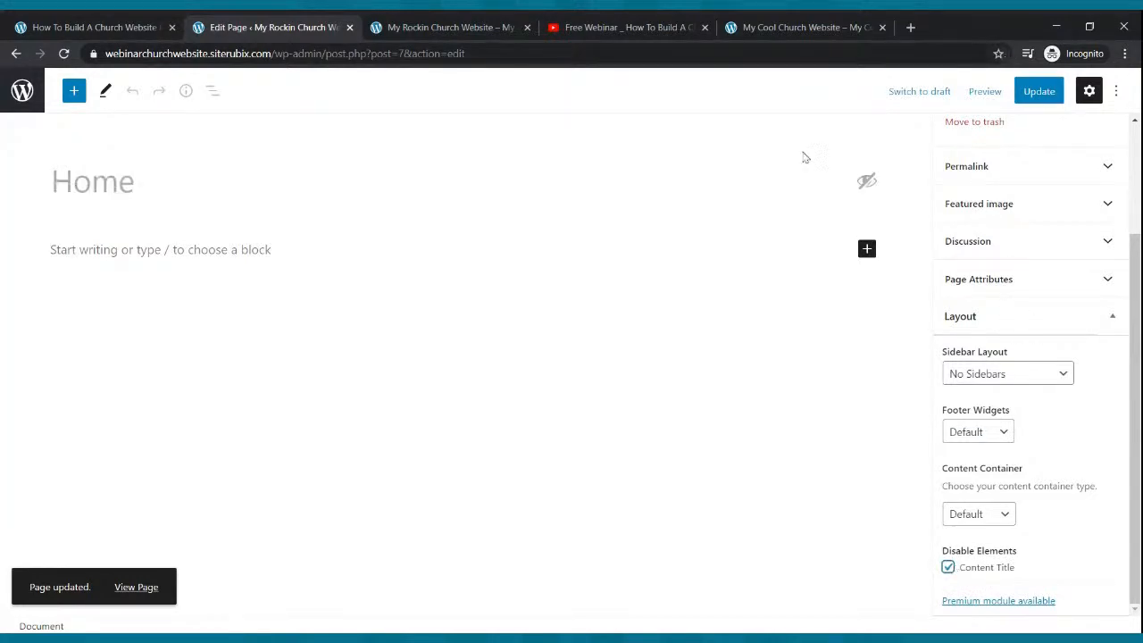
click(950, 568)
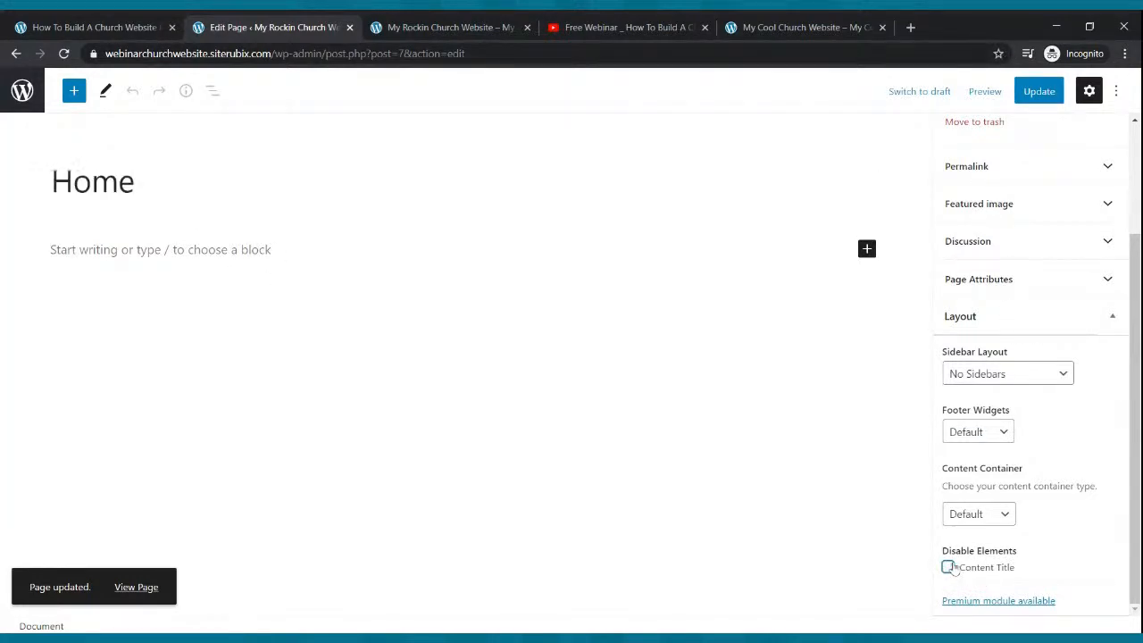
click(950, 568)
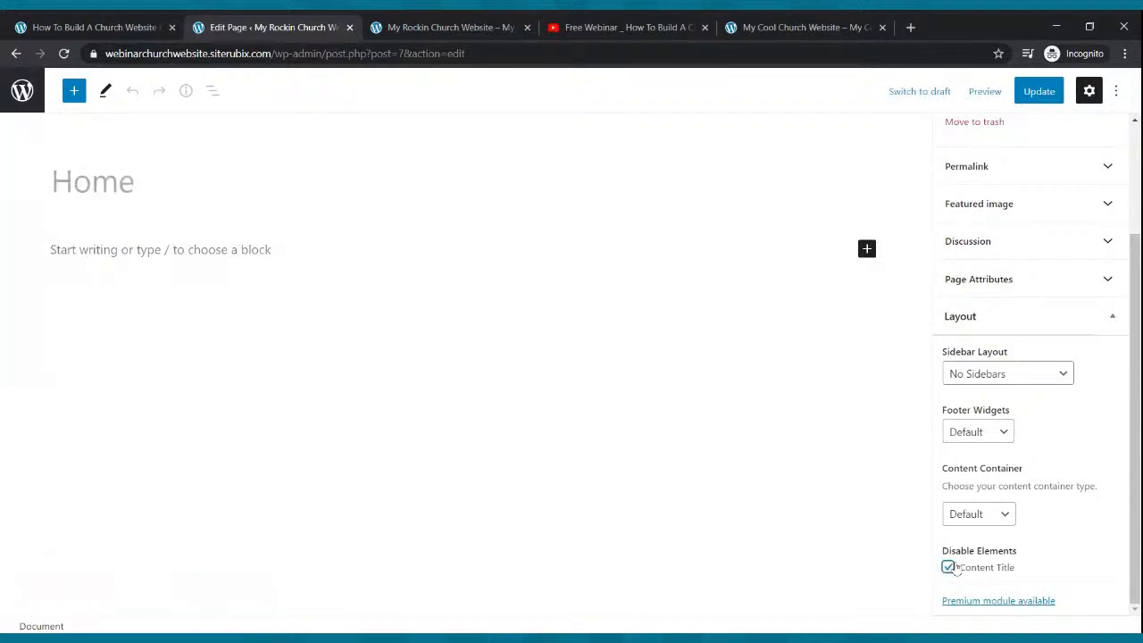
- Update the Home page, reload the live site to check it against the reference, and return to Pages
click(1035, 97)
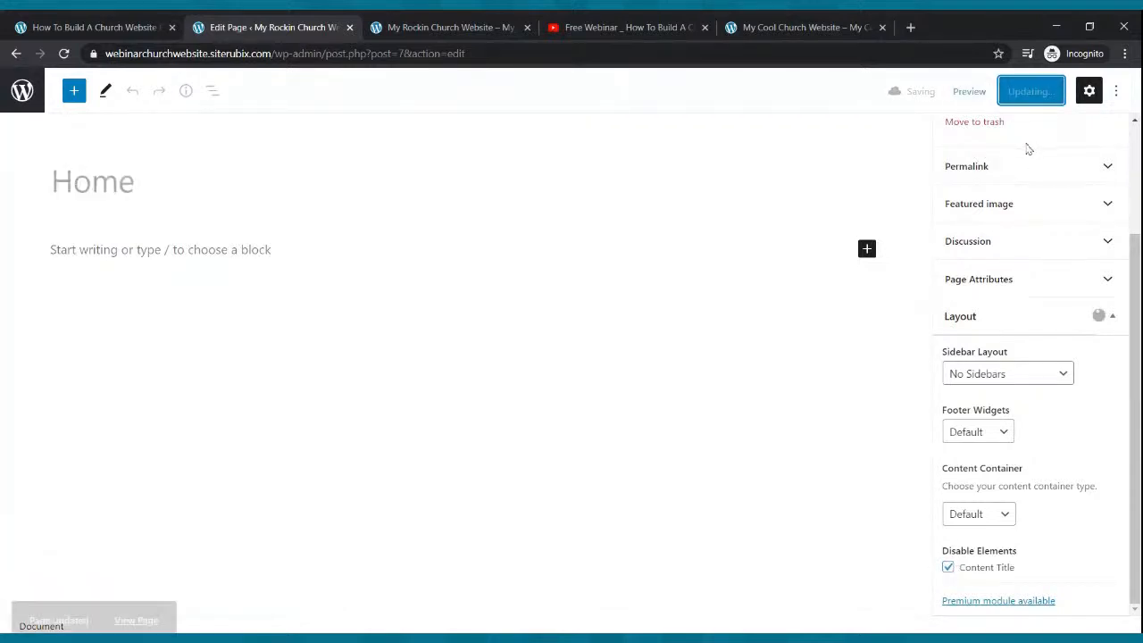
click(482, 25)
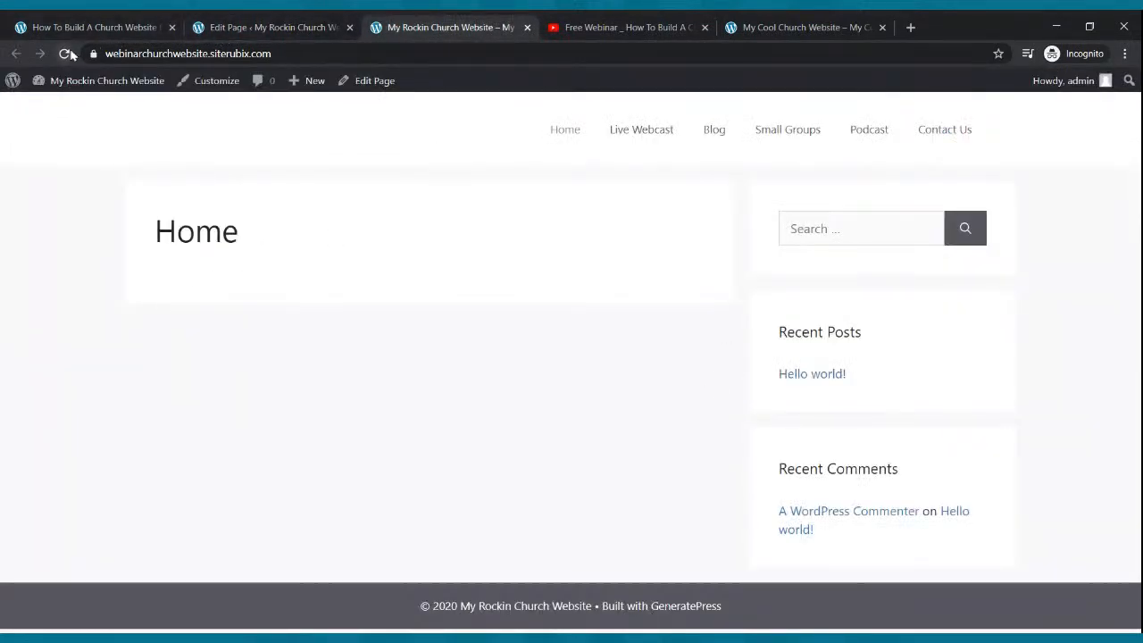
click(65, 53)
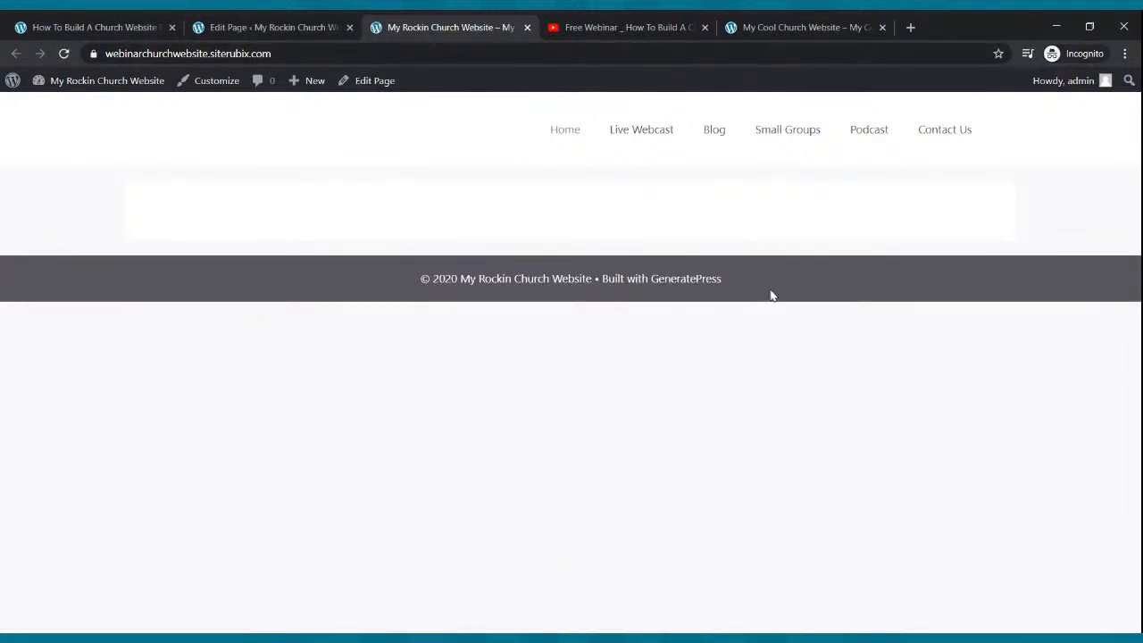
click(768, 36)
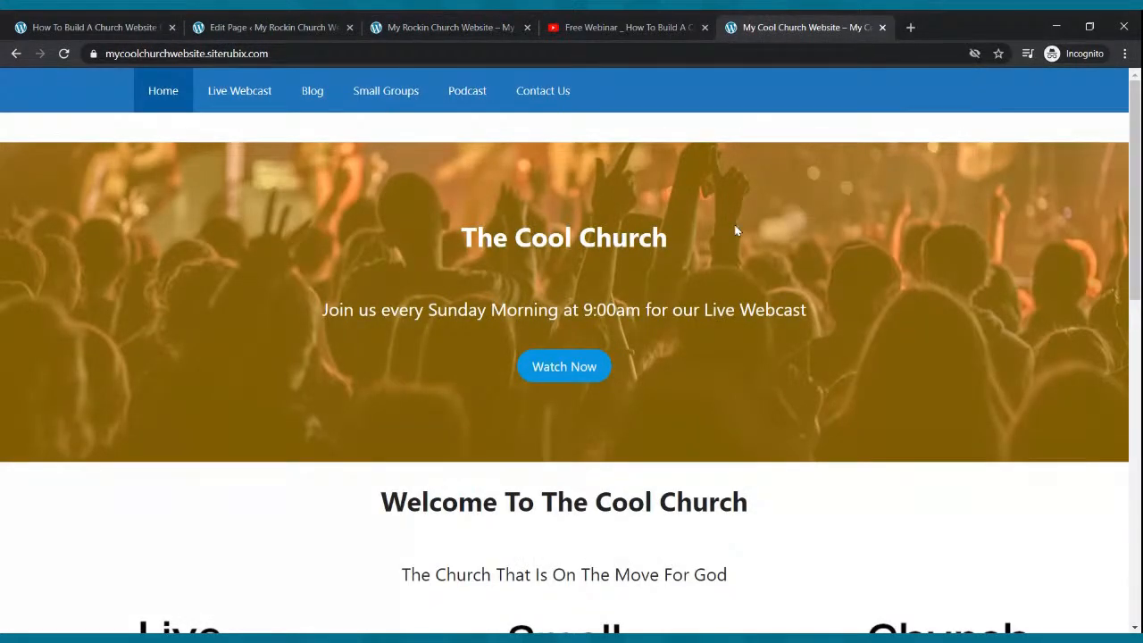
scroll(739, 226, down, 3)
scroll(741, 199, up, 3)
click(314, 27)
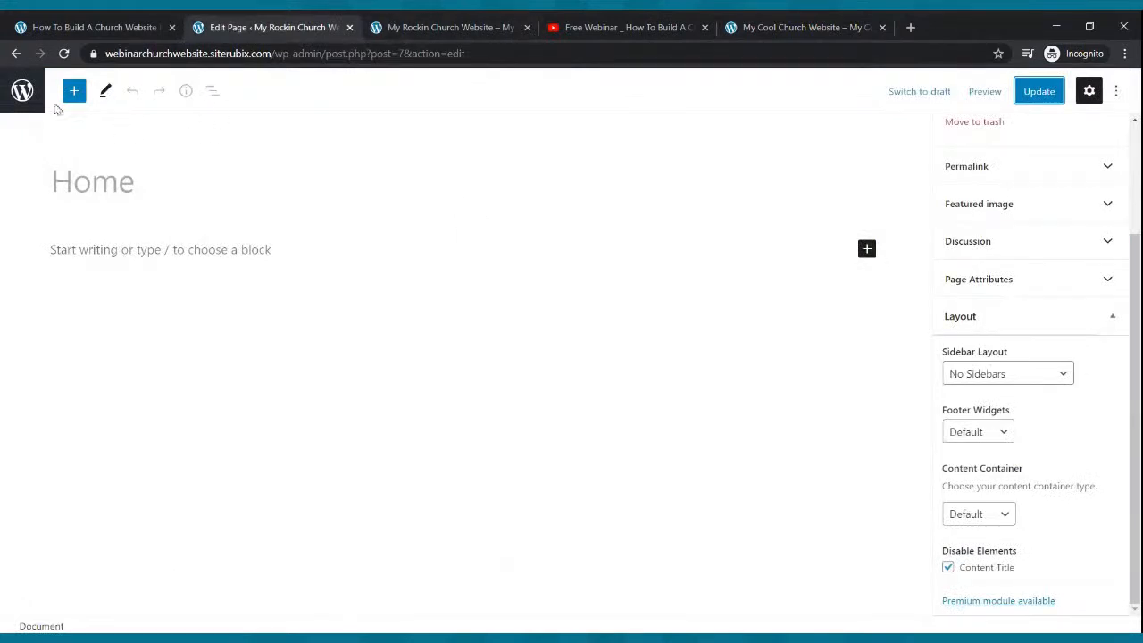
click(21, 93)
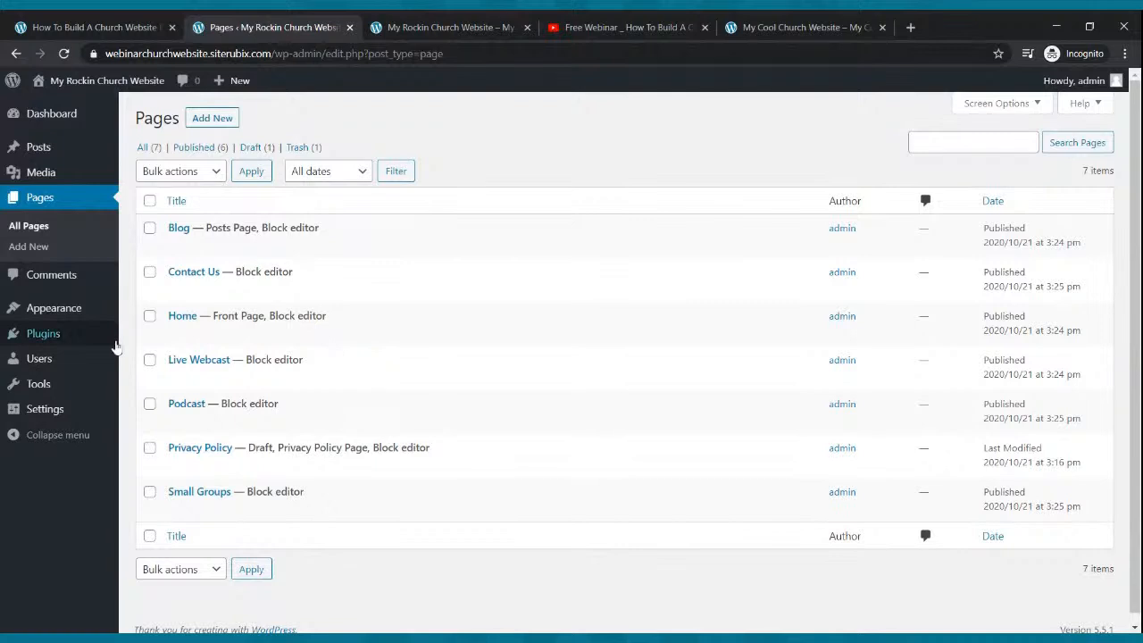
- In Customize > Colors, set Navigation Color Presets to Blue and publish
click(69, 311)
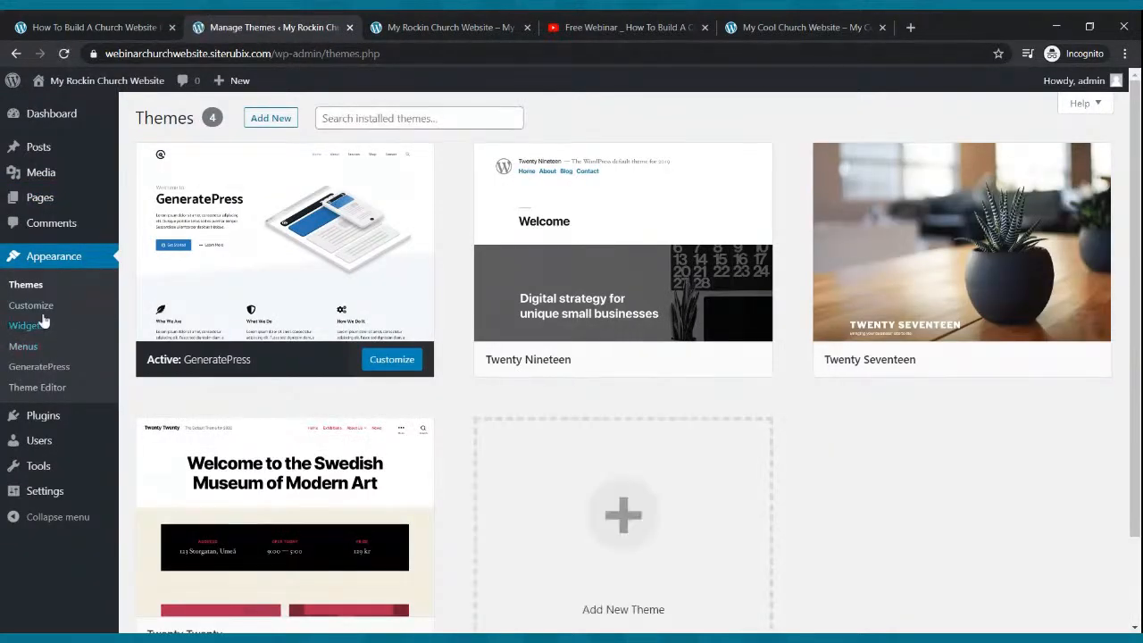
click(40, 304)
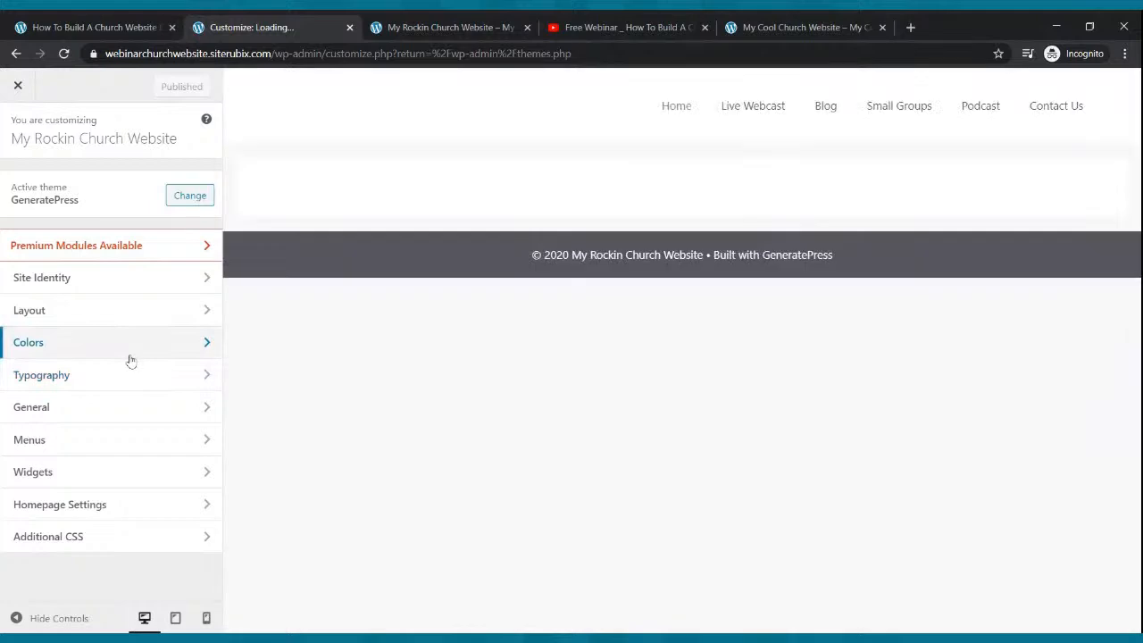
click(61, 348)
scroll(67, 442, down, 1)
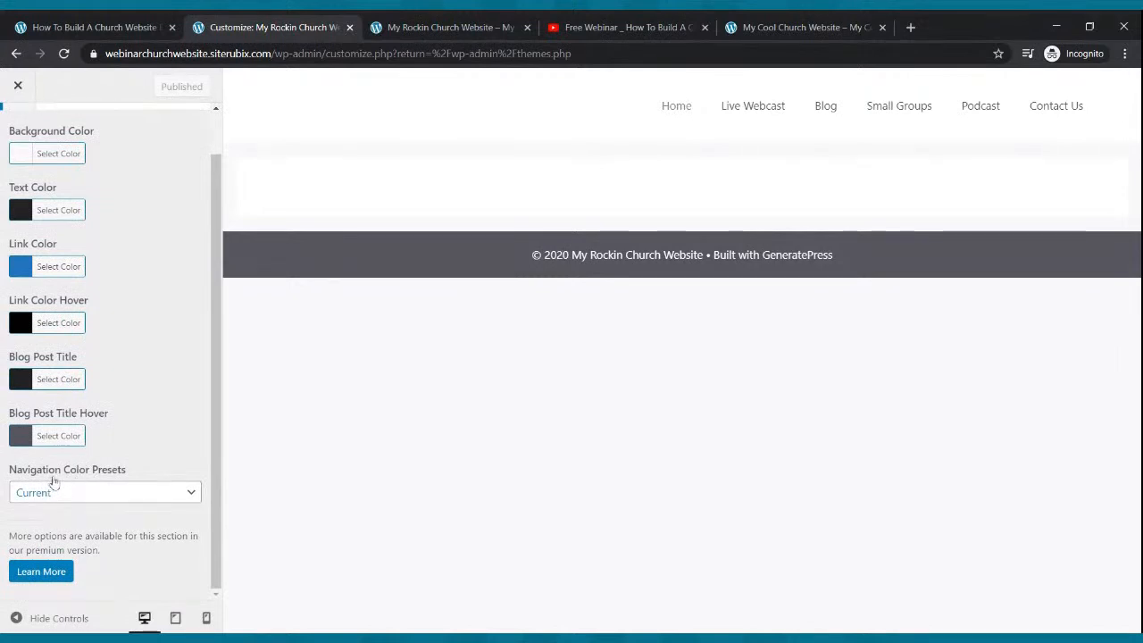
click(112, 500)
click(104, 477)
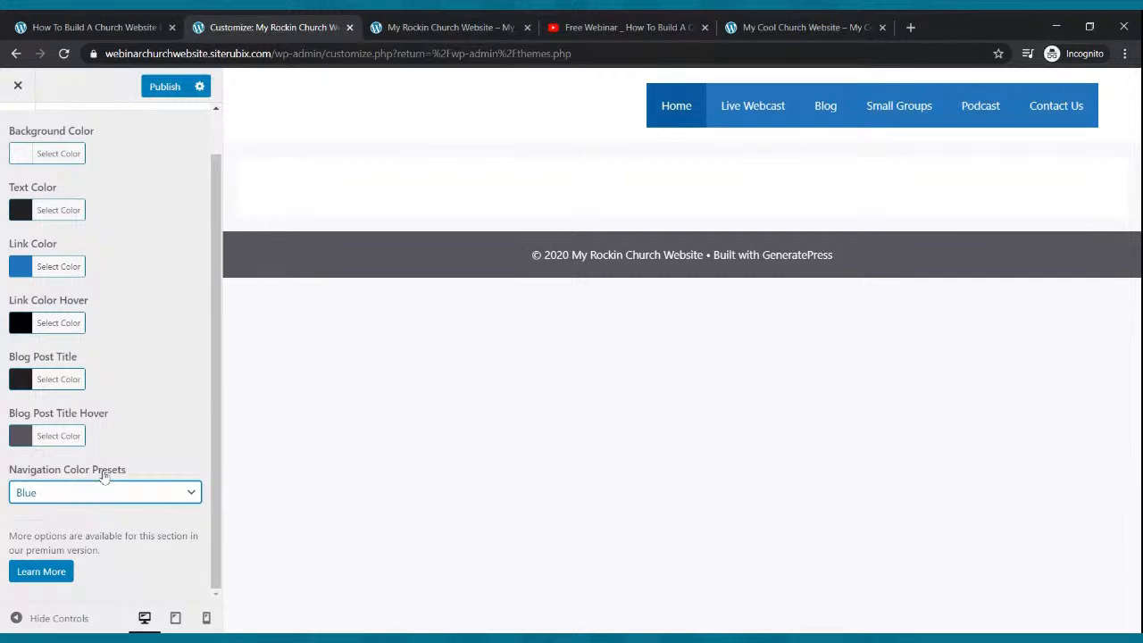
click(165, 90)
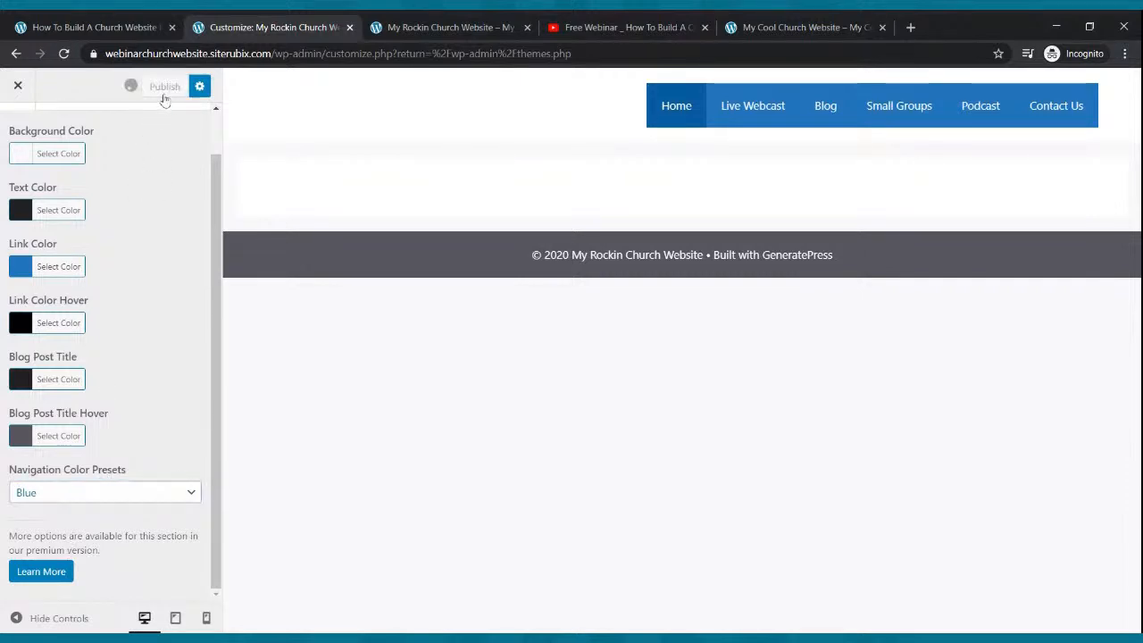
scroll(58, 259, up, 1)
click(18, 133)
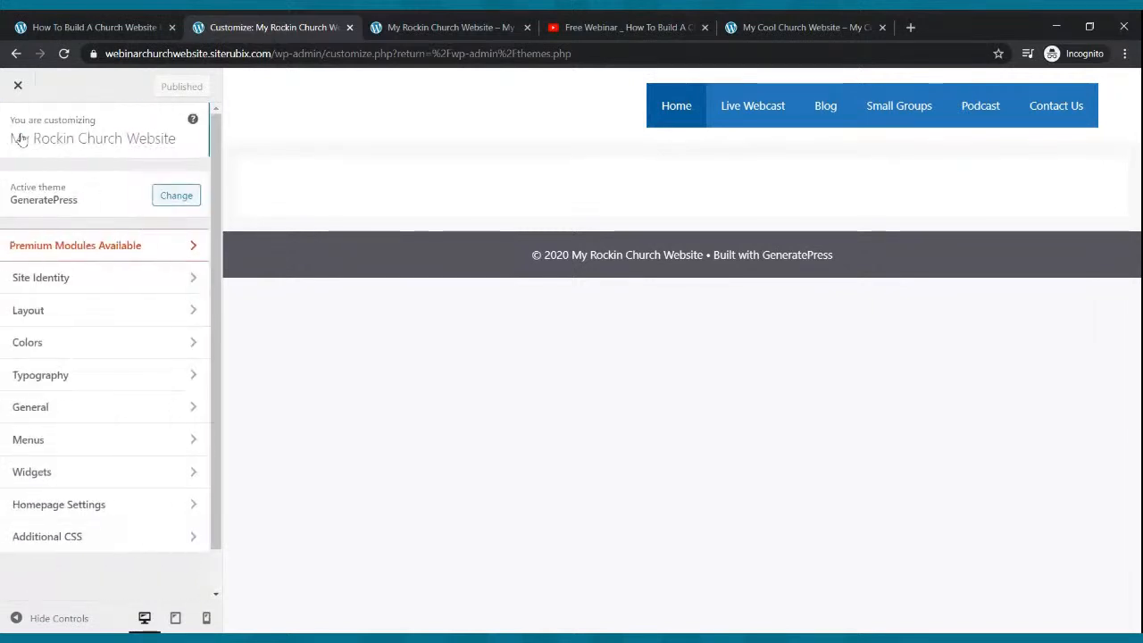
- In Layout > Header, set the inner header width to Full and centre the header content
click(93, 319)
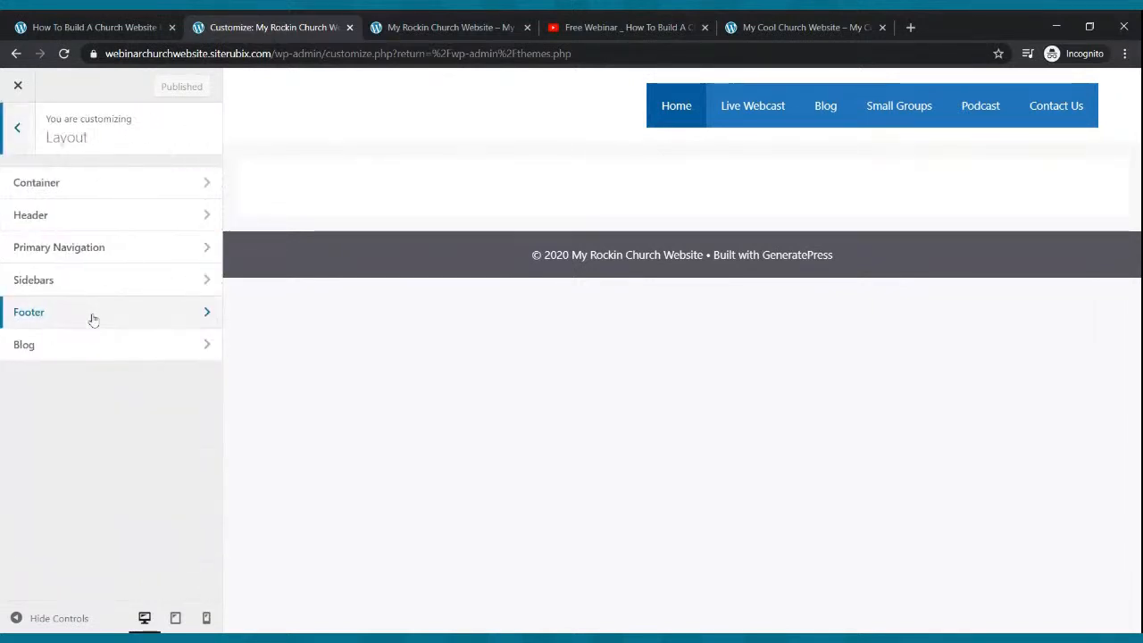
click(109, 215)
click(117, 253)
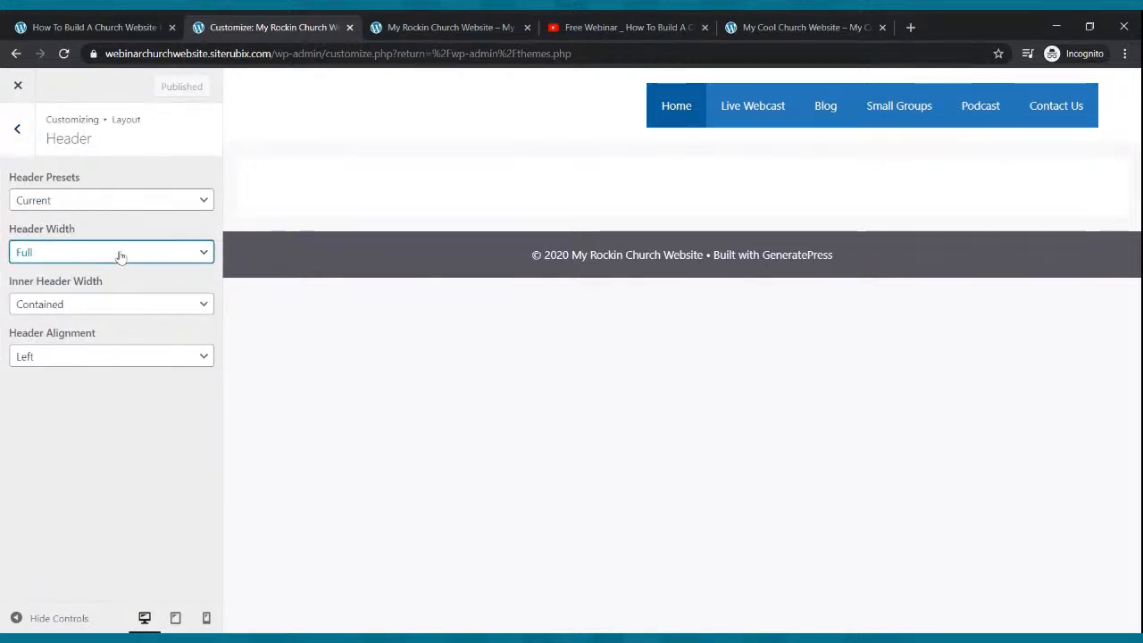
click(116, 312)
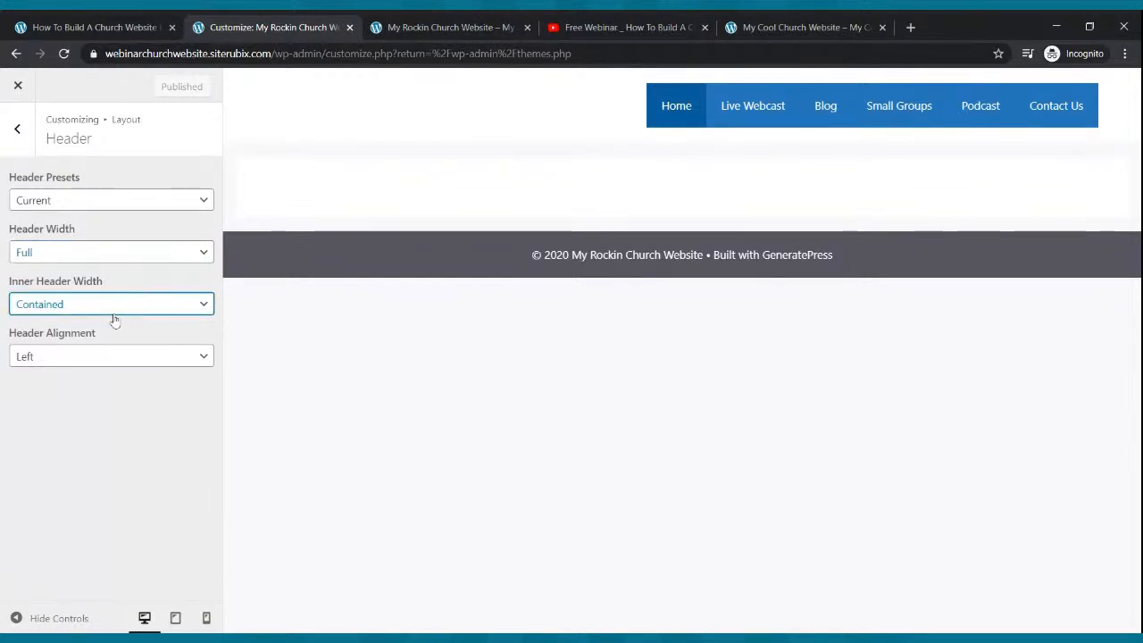
click(111, 352)
click(109, 356)
click(98, 416)
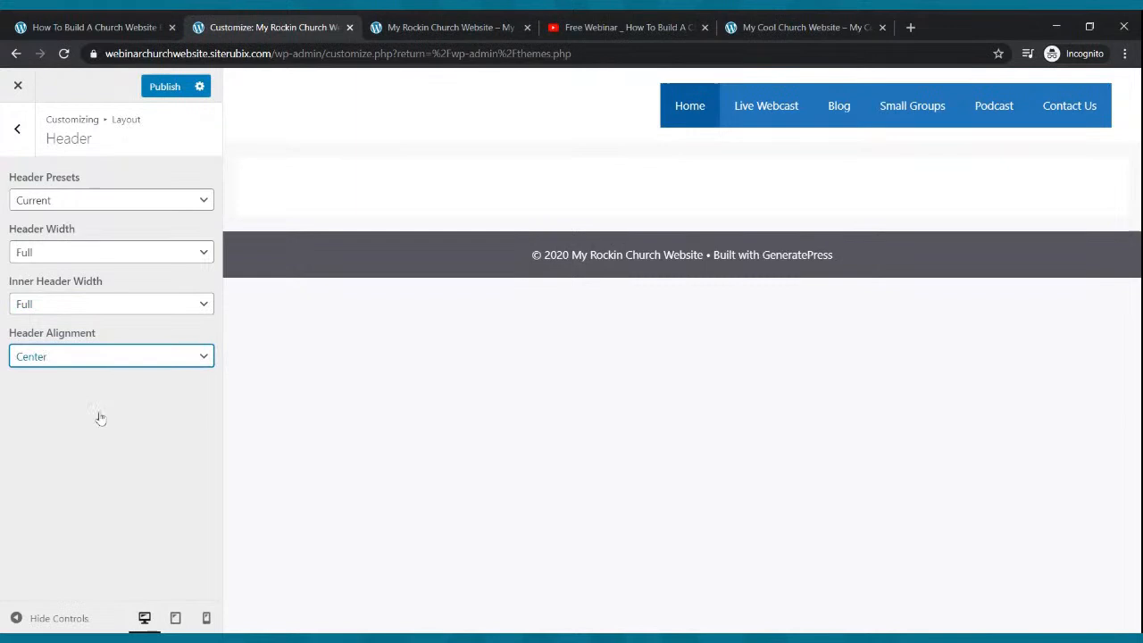
- Apply the Navigation Before header preset, publish, and view the live site
click(94, 200)
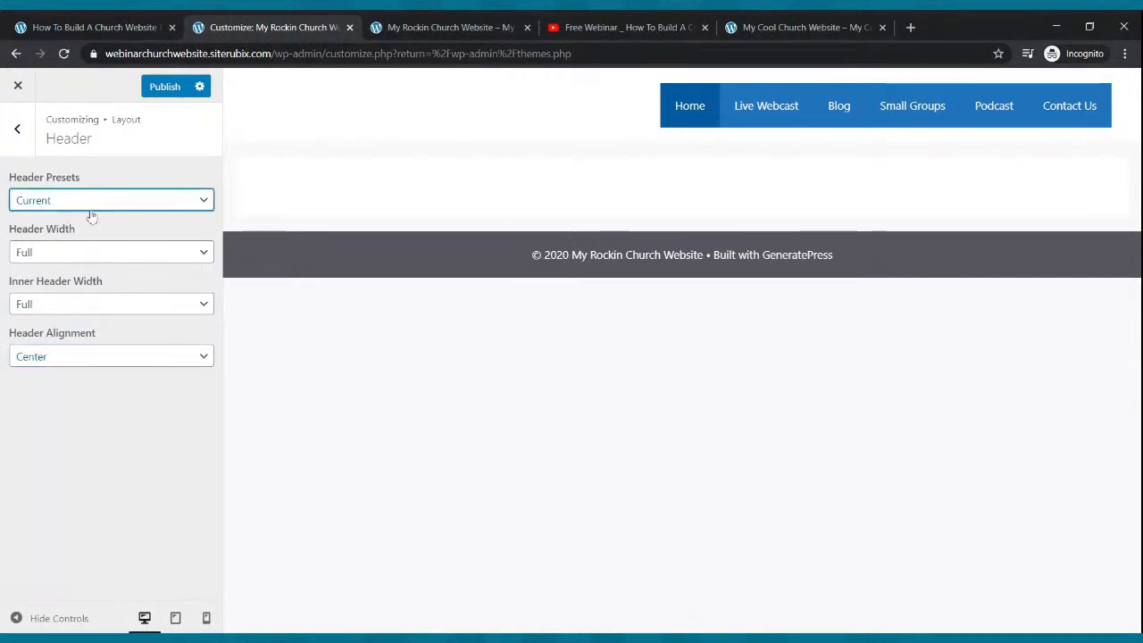
click(87, 304)
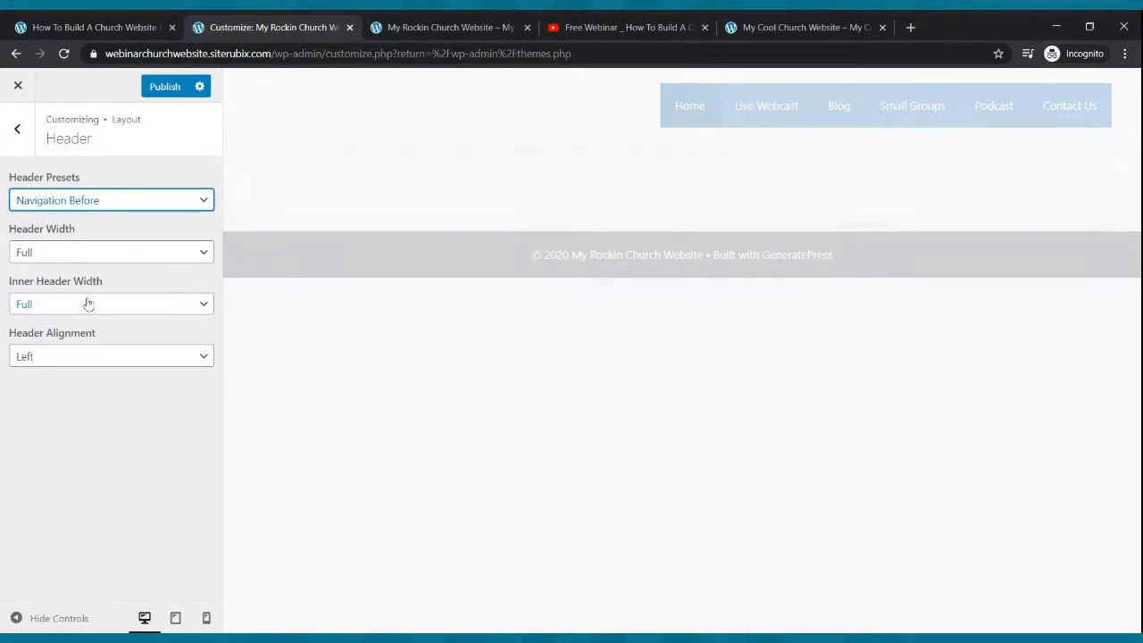
click(152, 93)
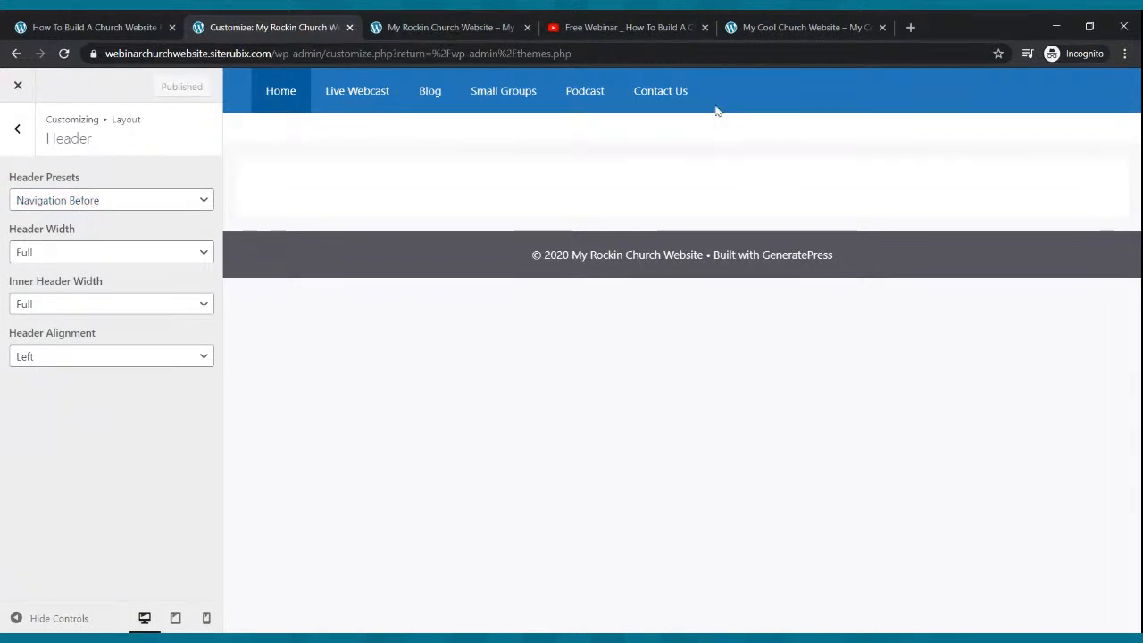
click(412, 22)
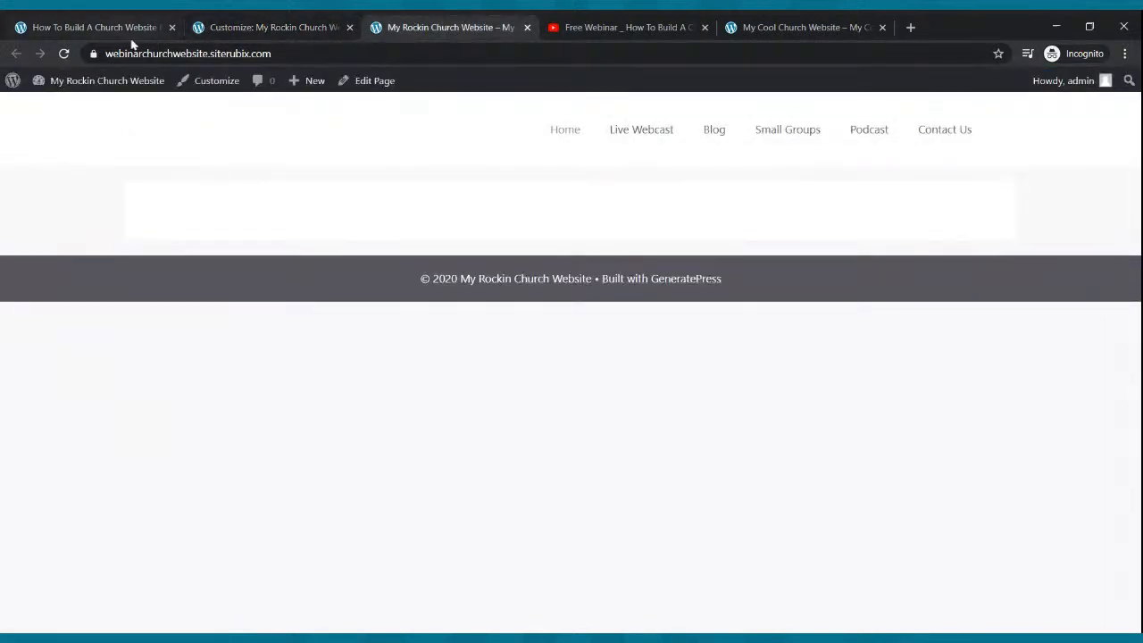
- Reload the live site to see the blue menu bar, compare with Cool Church, then open All Pages
click(64, 54)
mouse_move(87, 94)
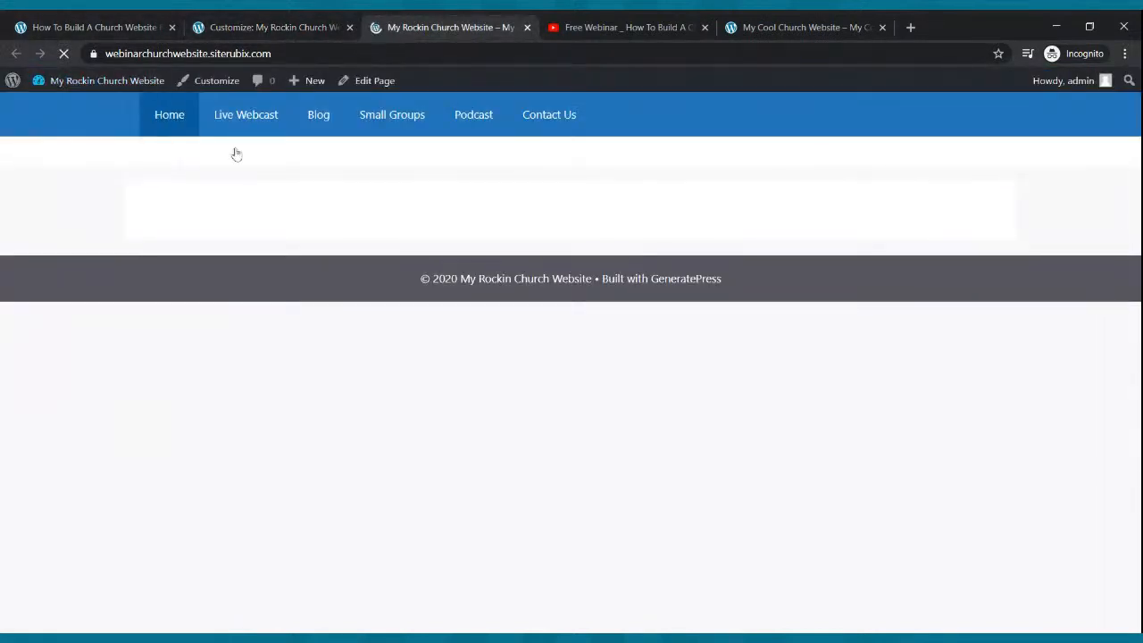
click(822, 25)
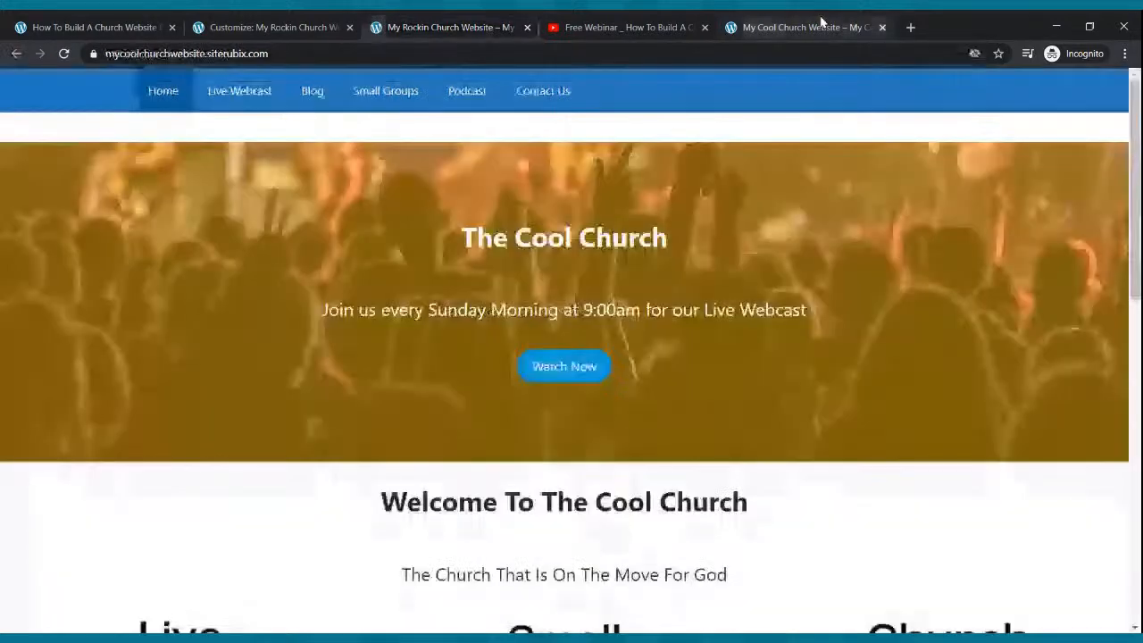
click(625, 25)
click(496, 23)
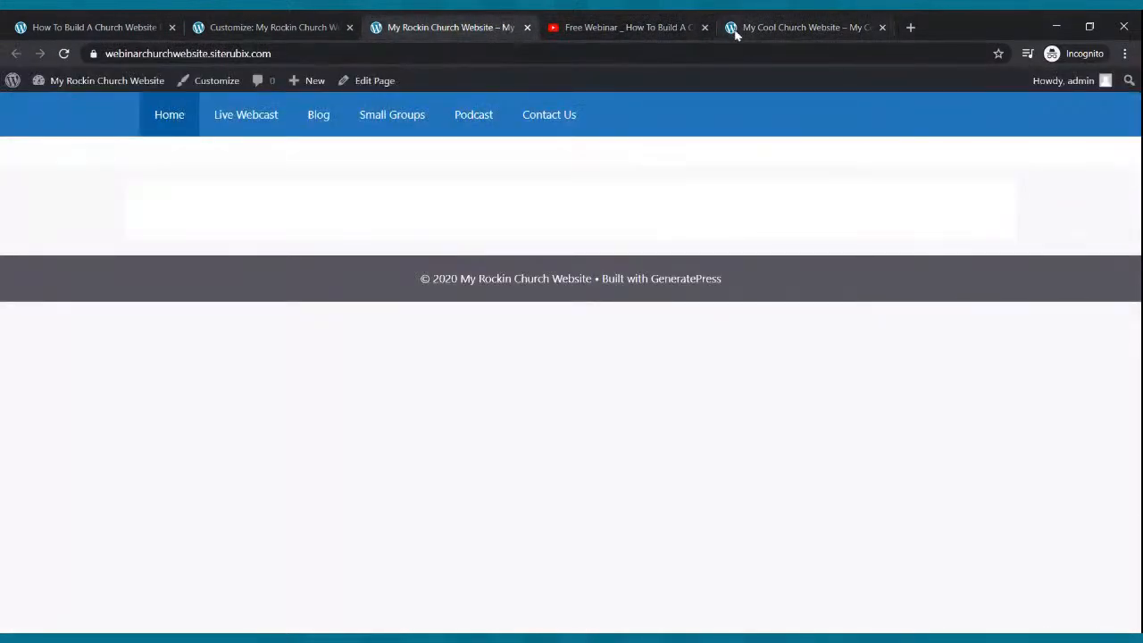
click(784, 29)
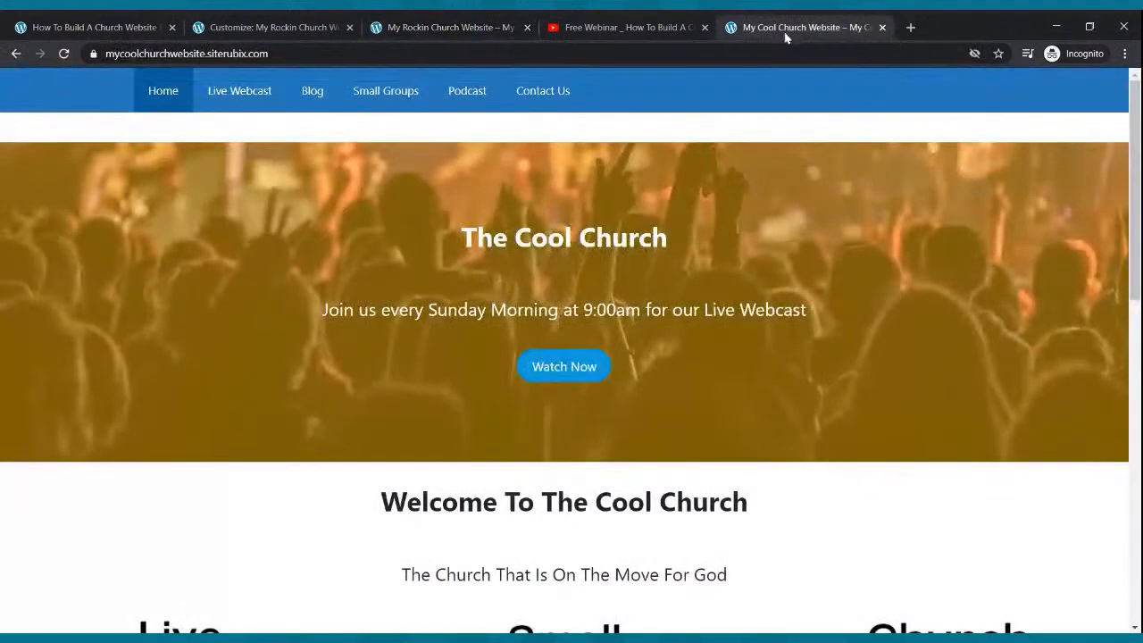
click(236, 29)
click(20, 89)
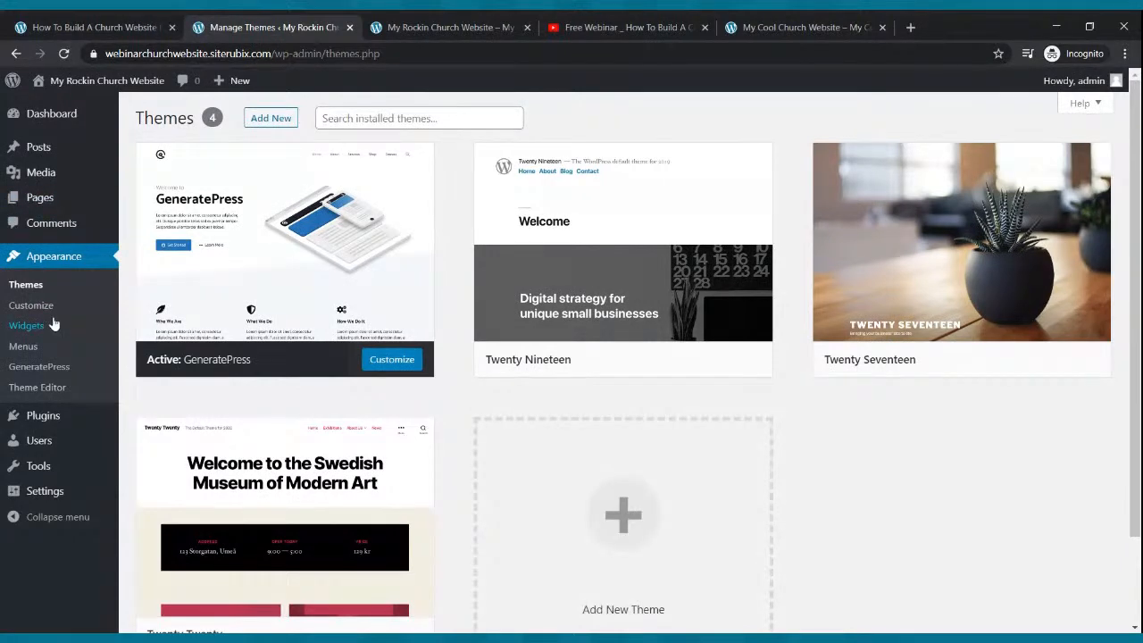
click(42, 201)
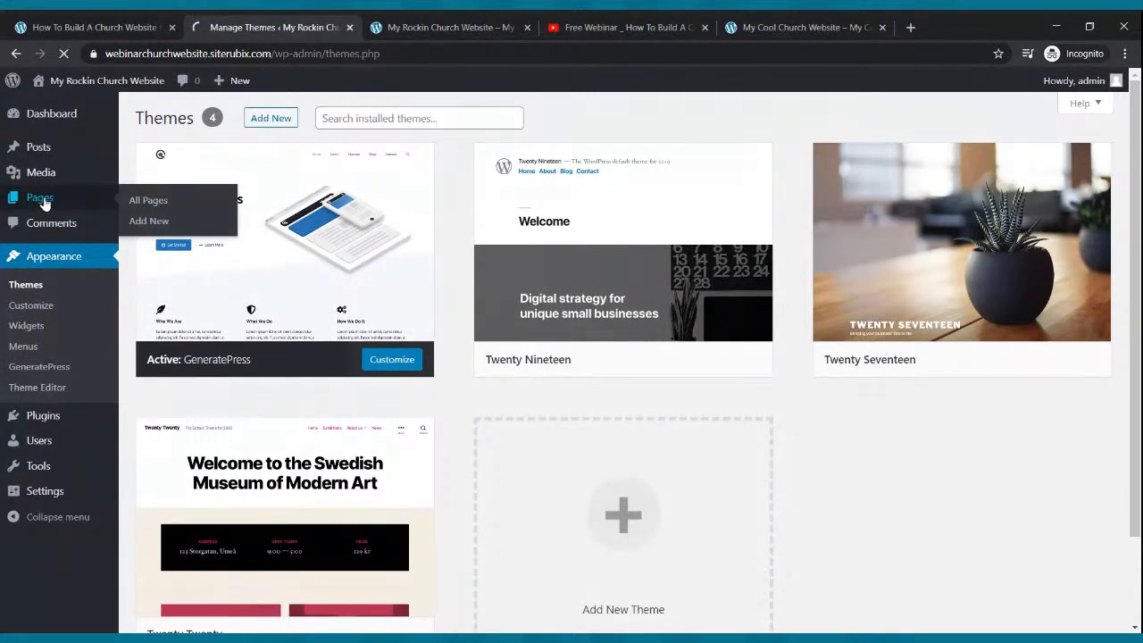
- Open the Home page in the block editor, glancing at the Cool Church reference homepage
mouse_move(184, 324)
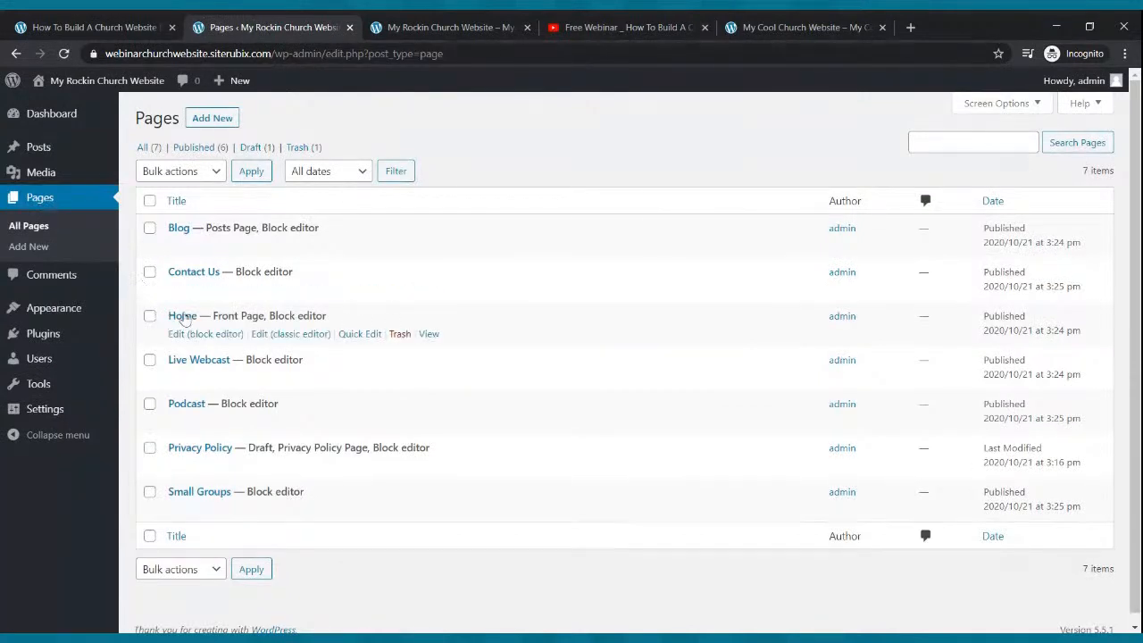
click(183, 333)
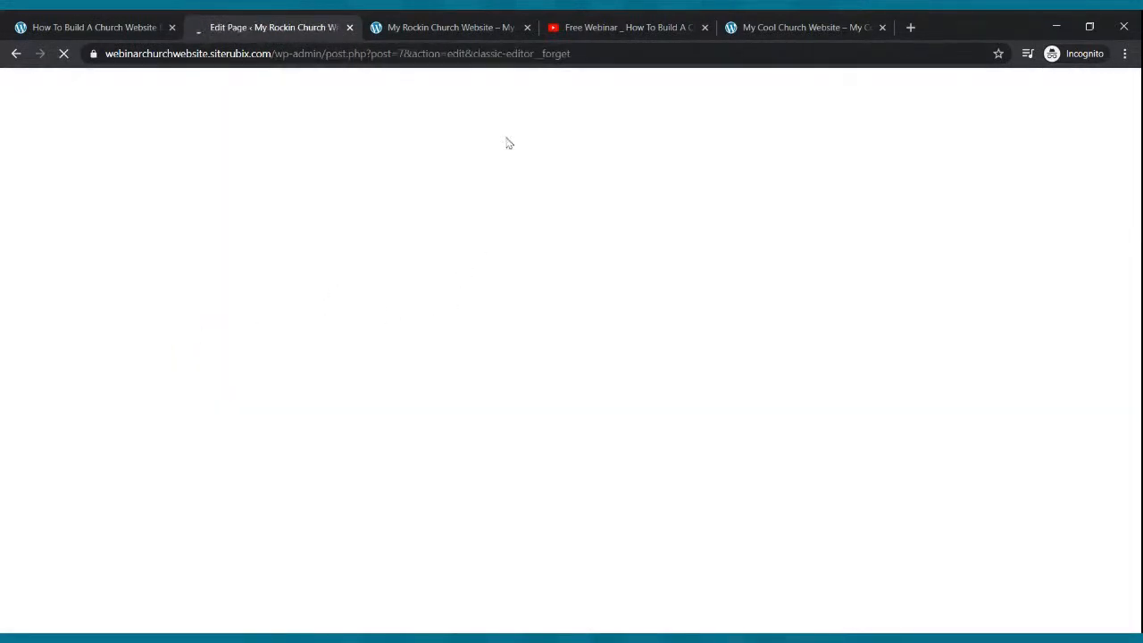
click(792, 29)
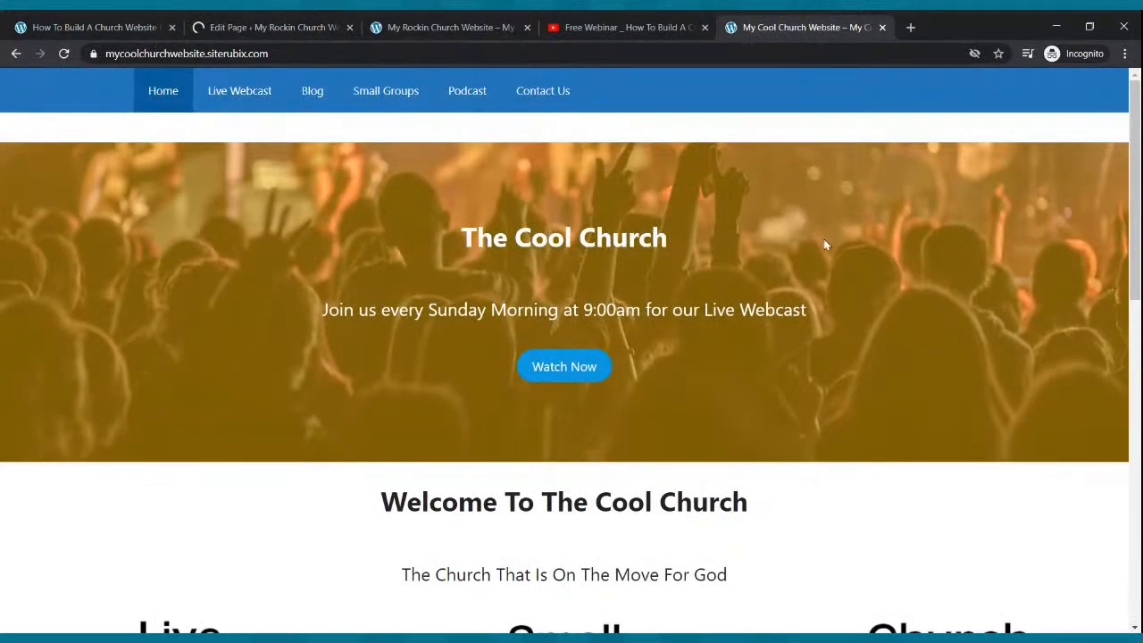
click(305, 27)
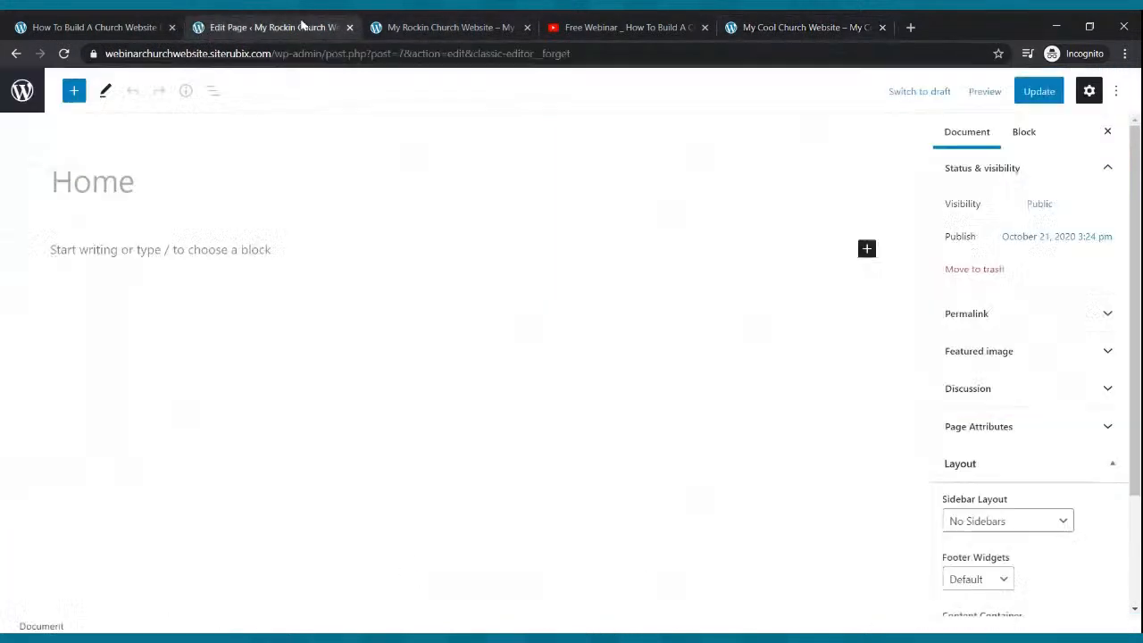
- Search the block library for 'cover' and insert a Cover block into the page body
click(152, 251)
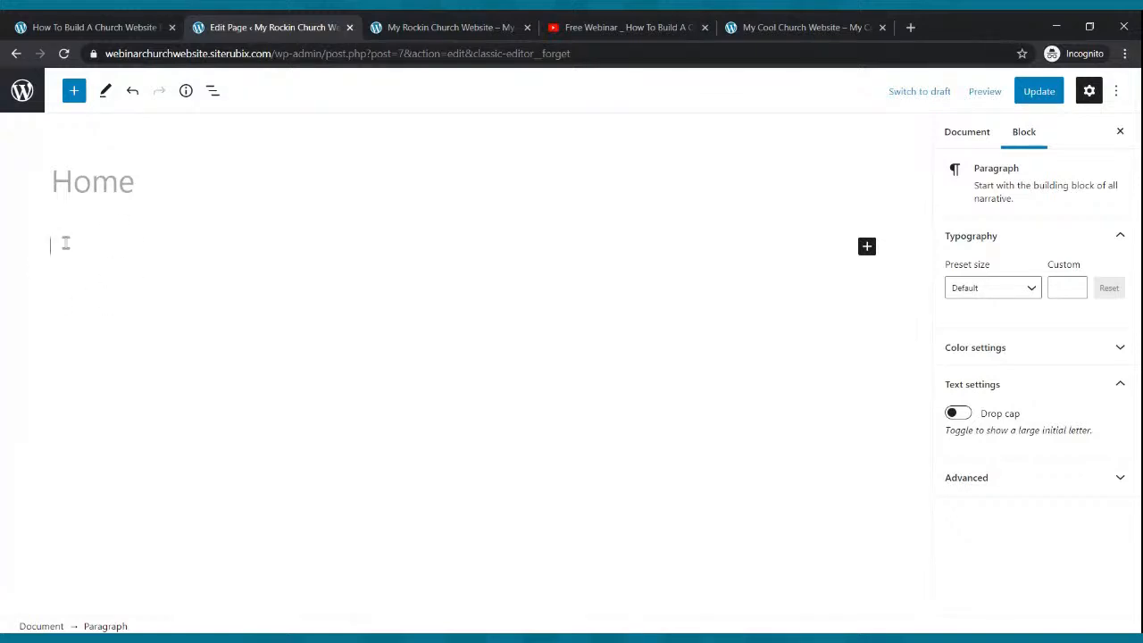
click(73, 95)
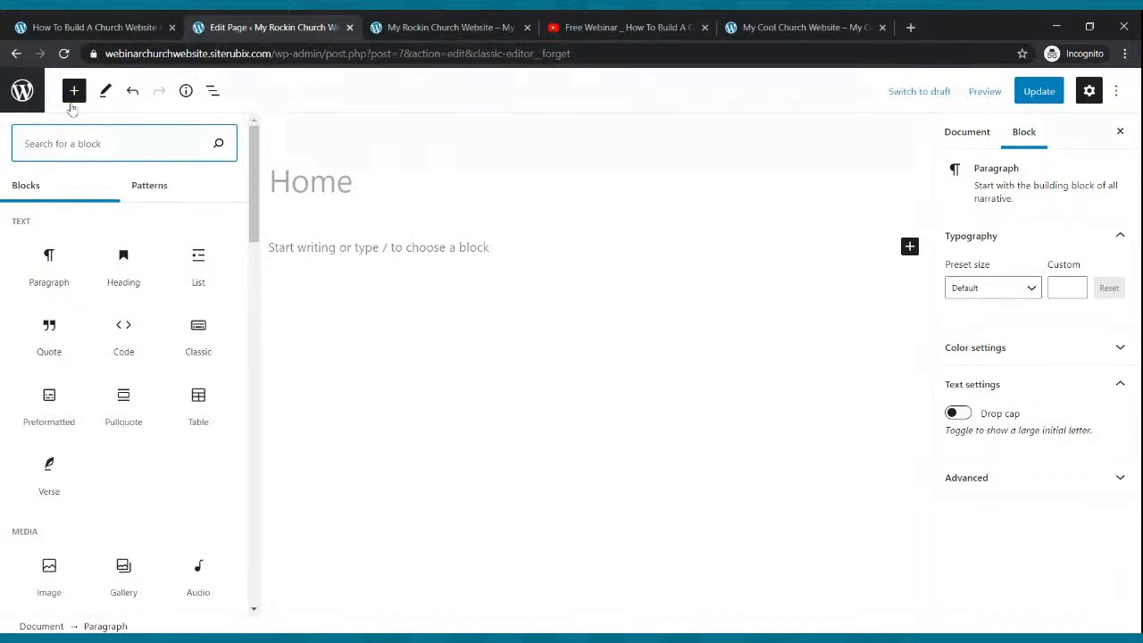
text(conve)
key(BackSpace)
key(BackSpace)
key(BackSpace)
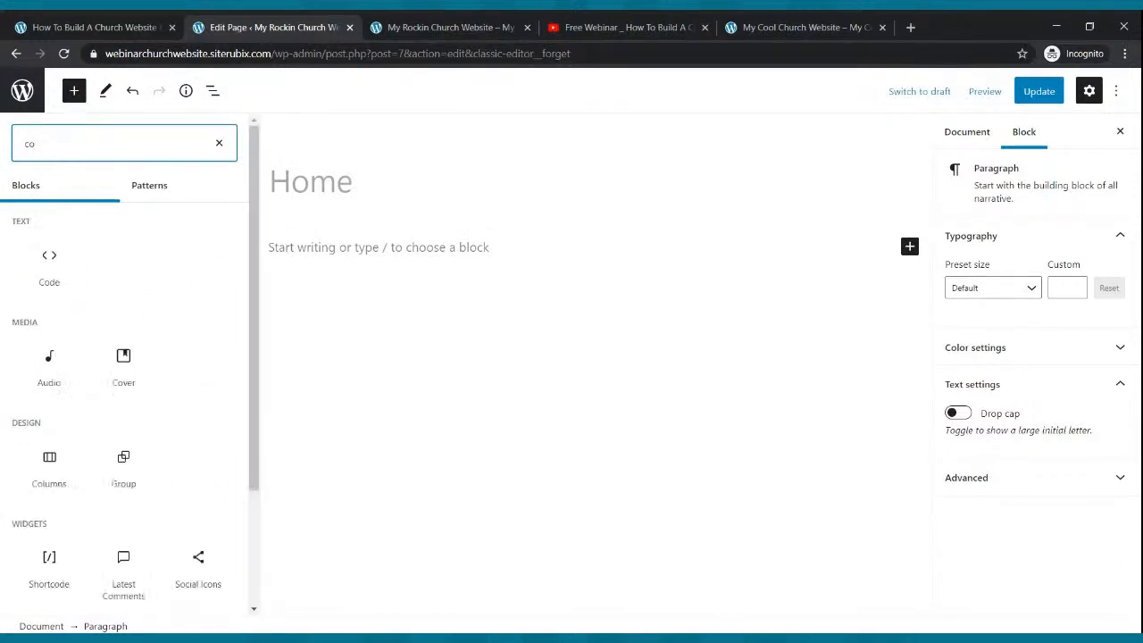
text(ver)
mouse_move(79, 259)
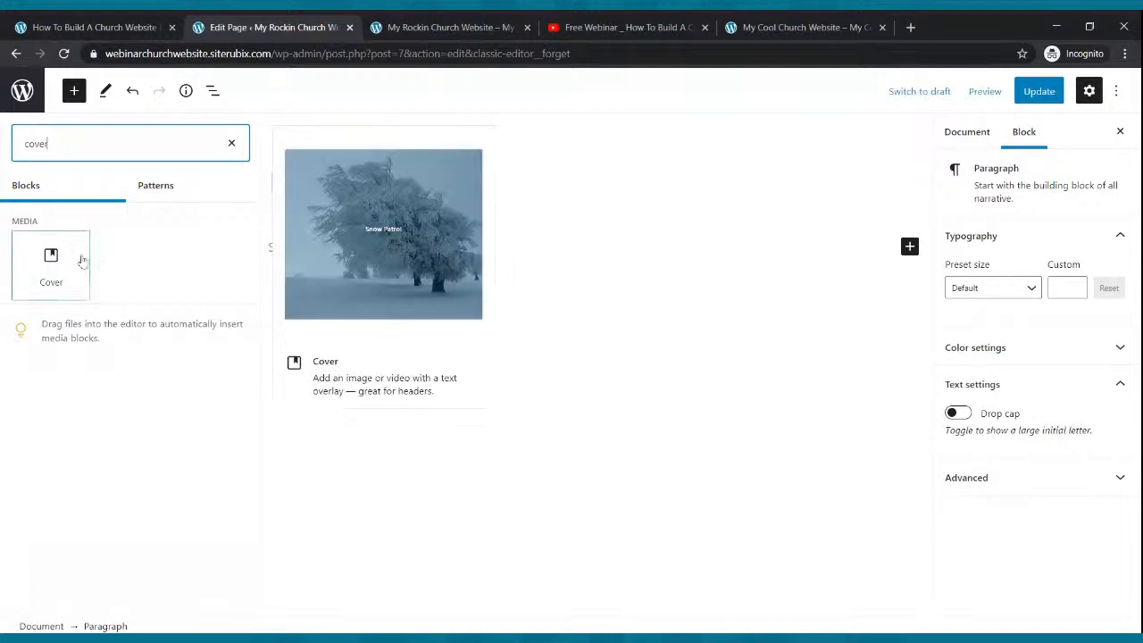
click(53, 259)
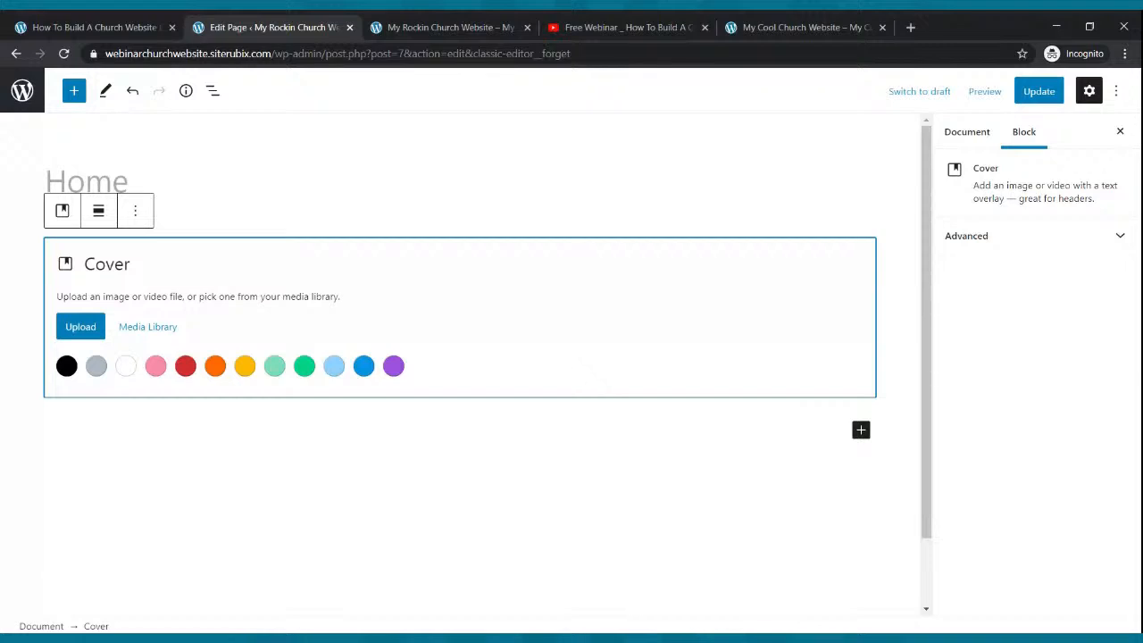
- Check the Cool Church reference, cancel the cover image upload, and save the Home page with the empty Cover block
click(786, 26)
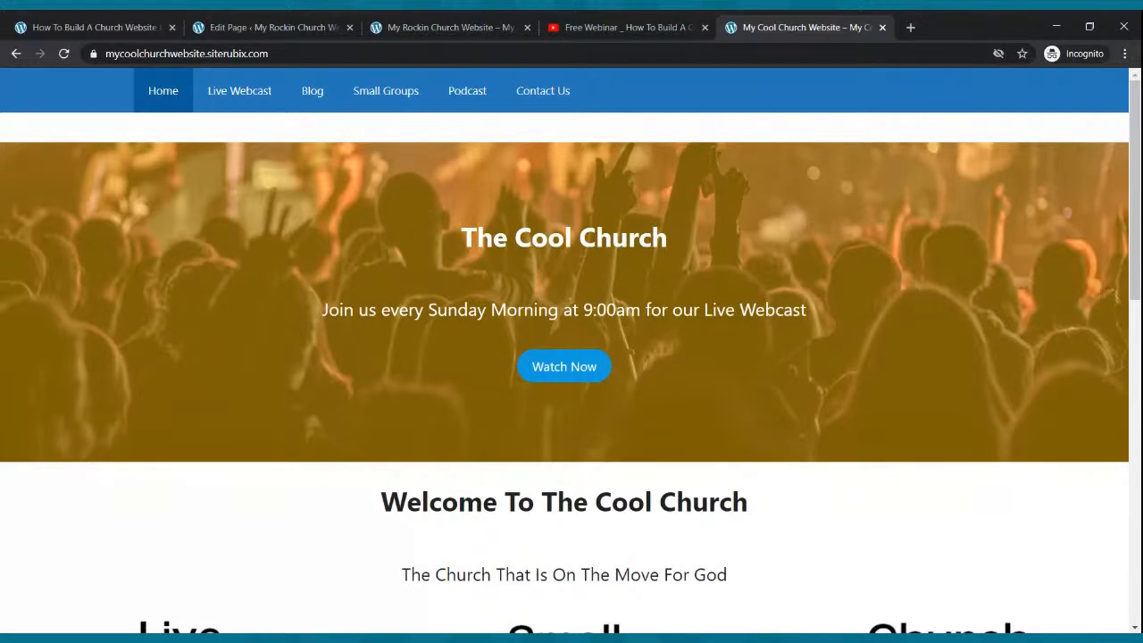
click(193, 27)
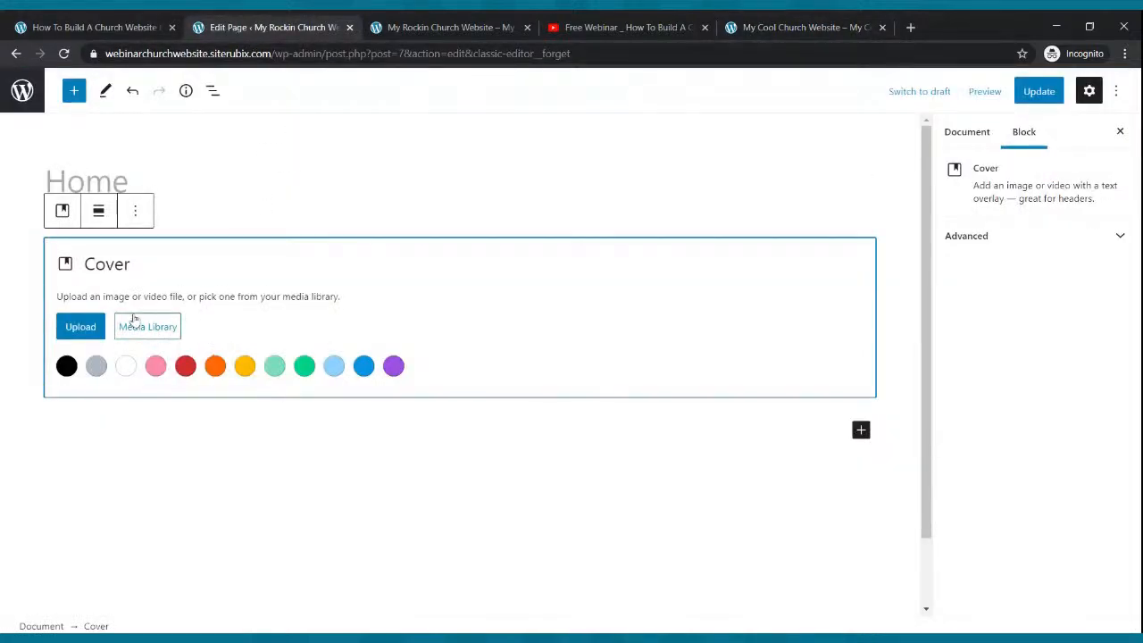
click(93, 327)
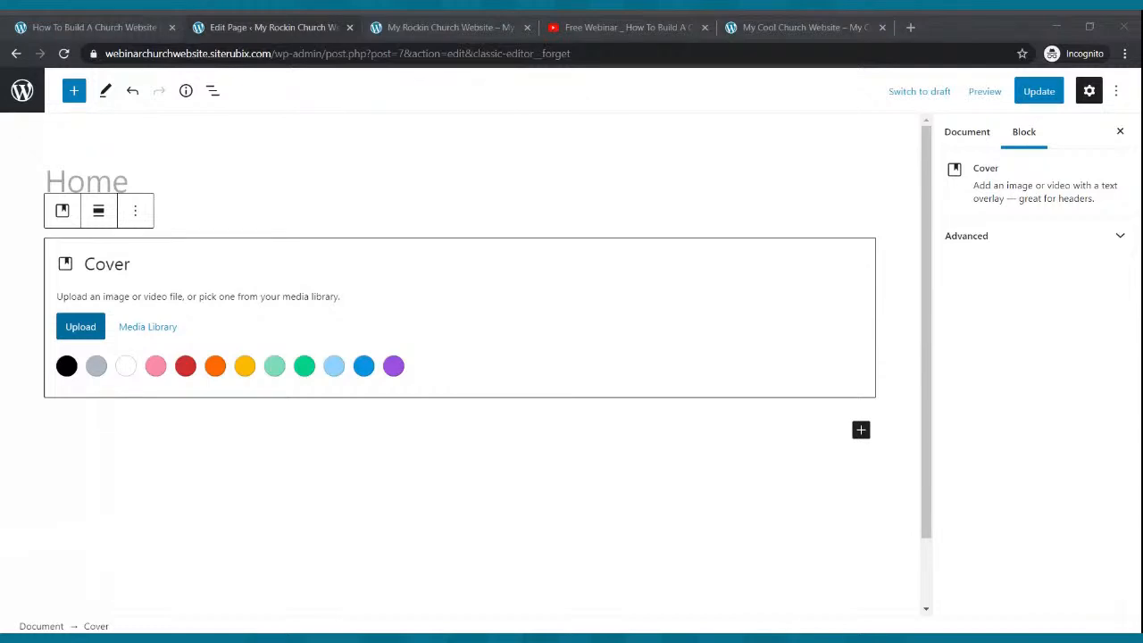
click(444, 273)
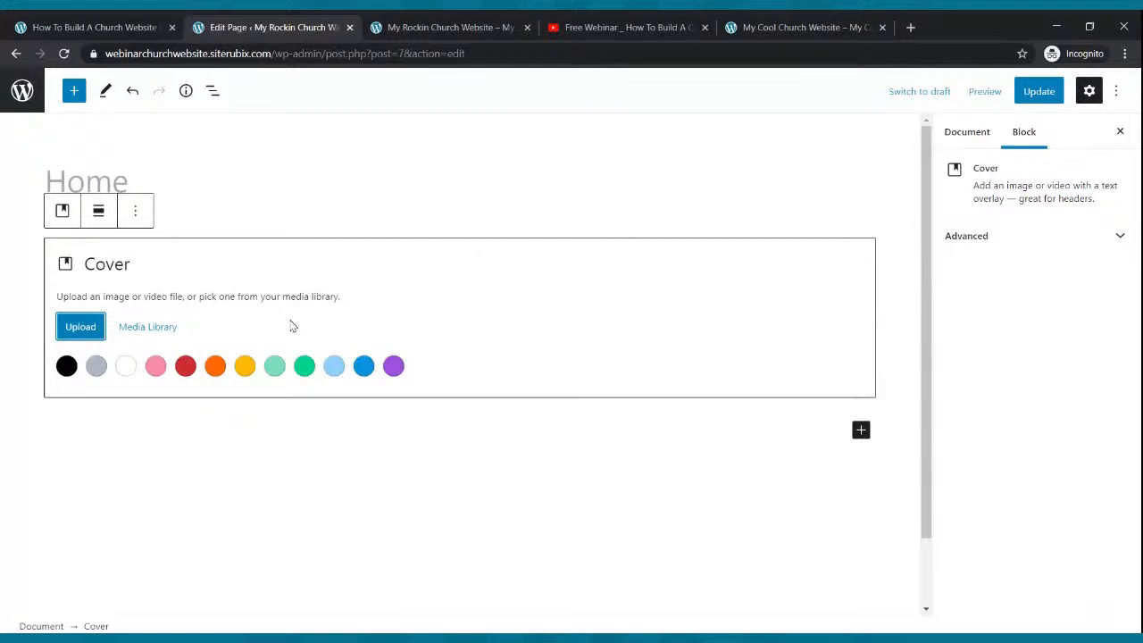
click(1024, 92)
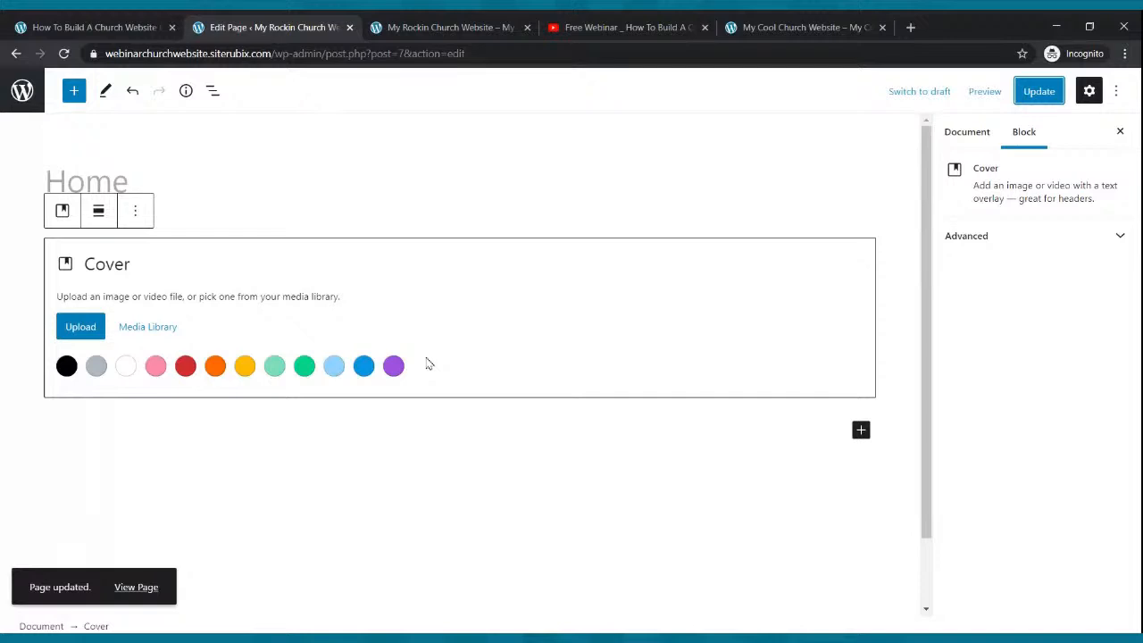
- Reload the editor and view the live Home page, where the cover shows as a black area
click(63, 54)
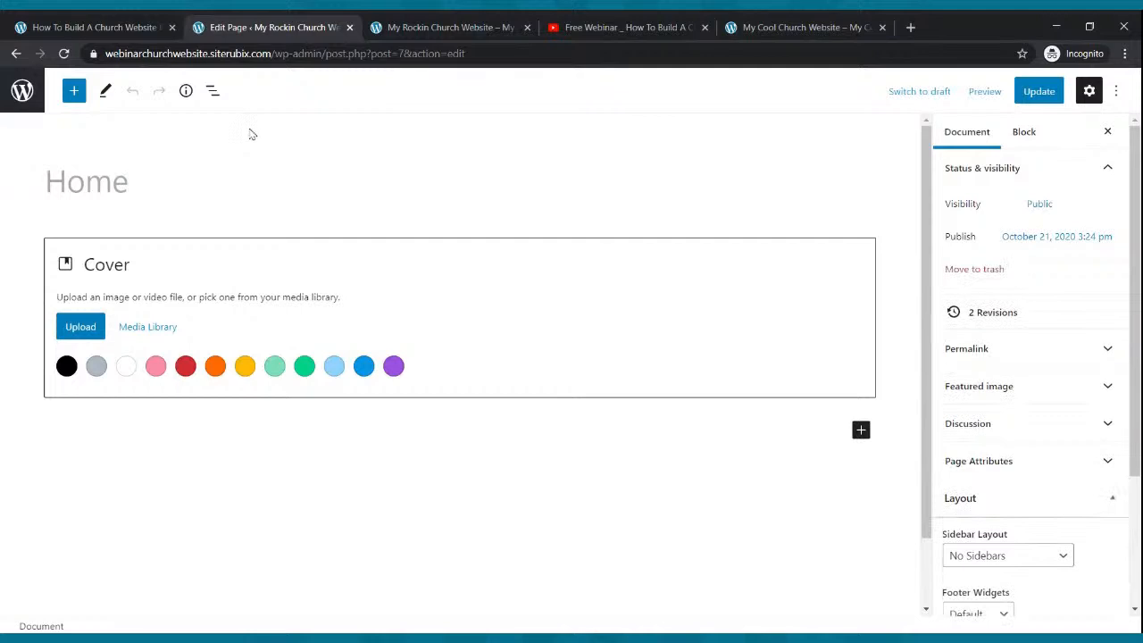
click(428, 29)
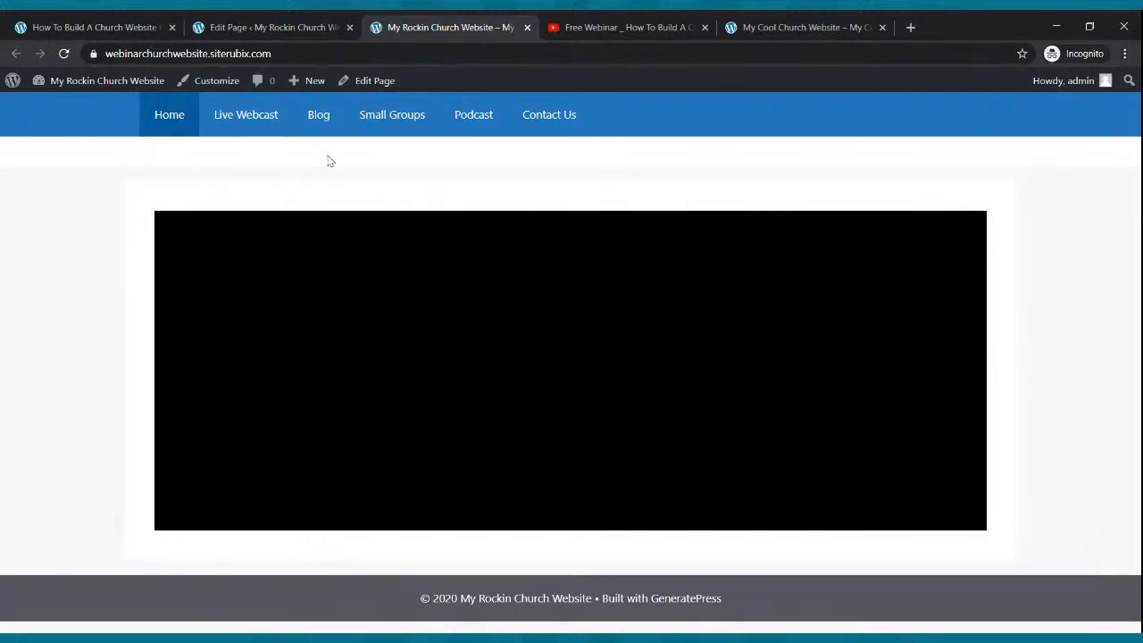
click(230, 27)
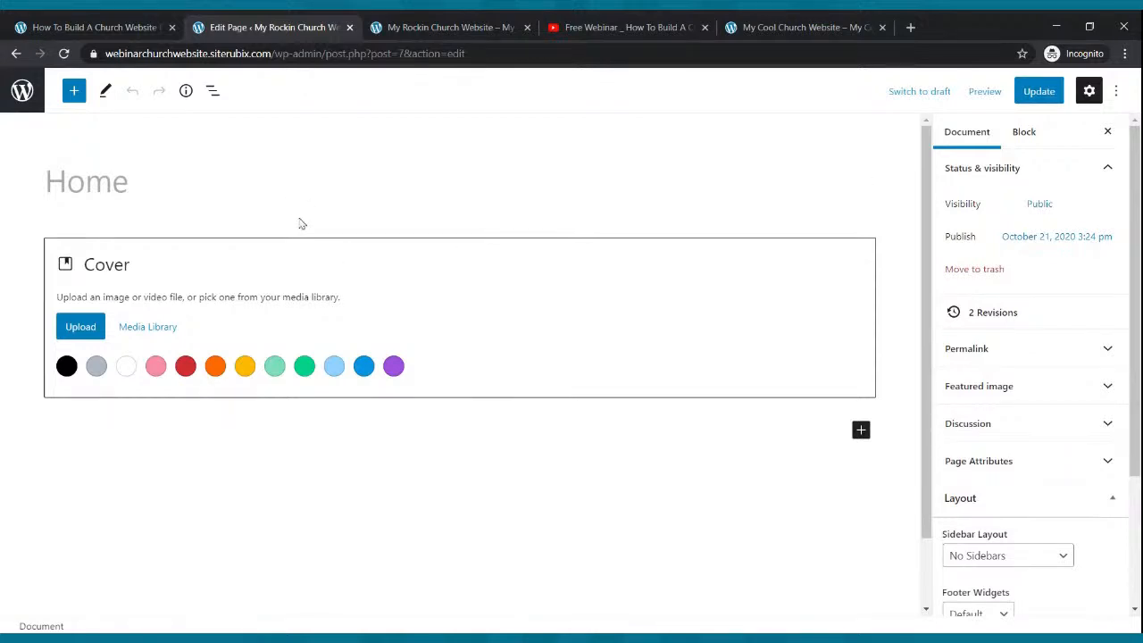
- Select the Cover block and open and close its extra options menu
click(659, 269)
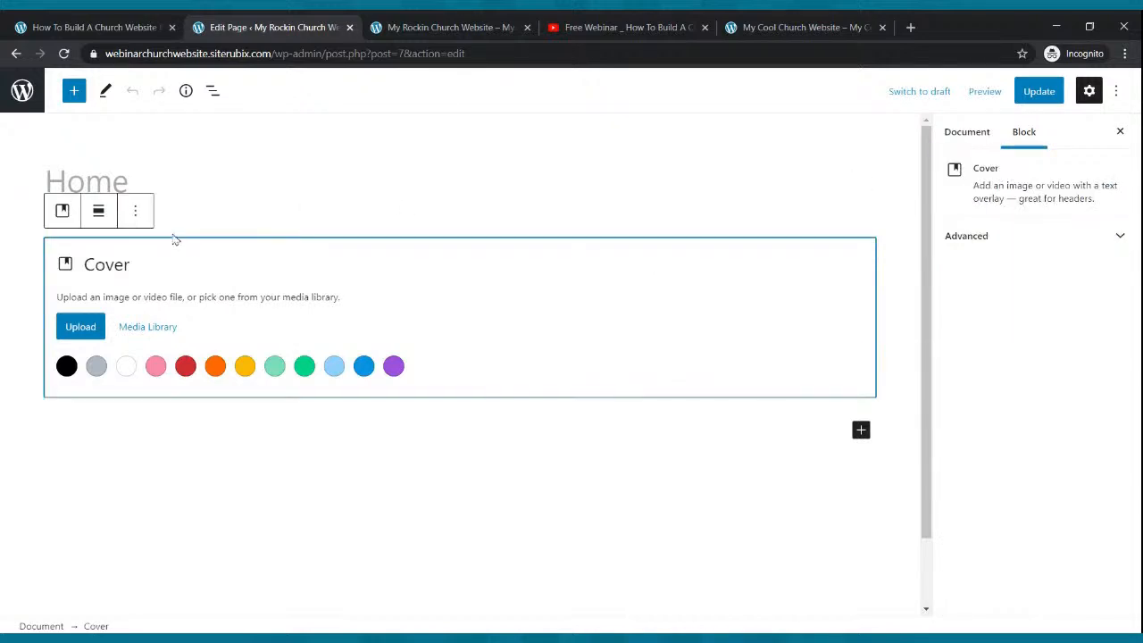
click(139, 214)
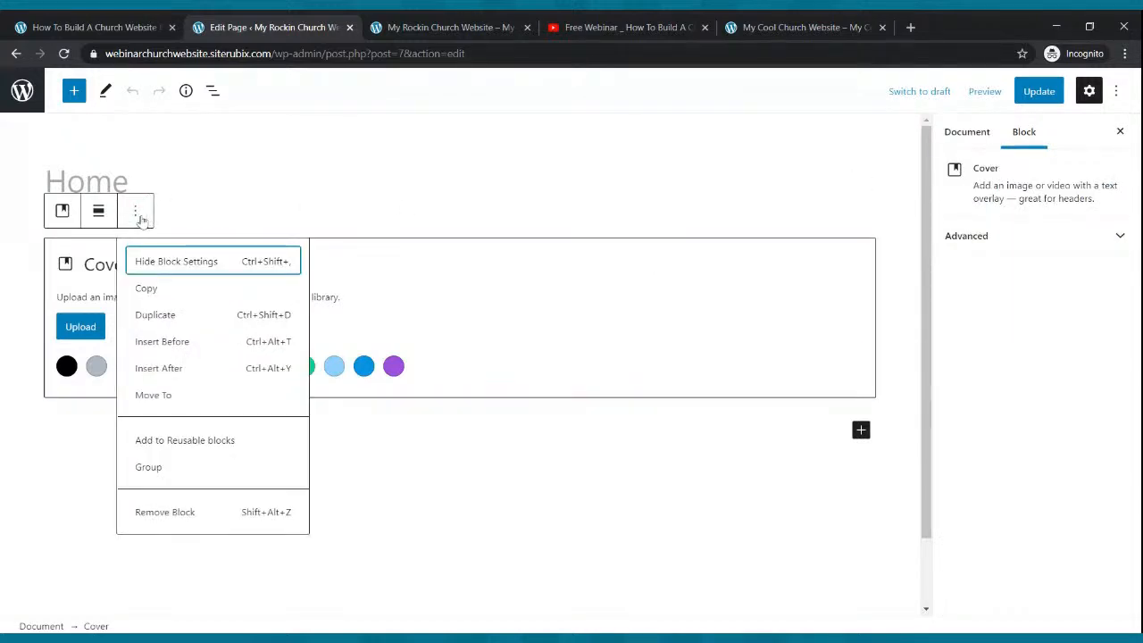
click(139, 214)
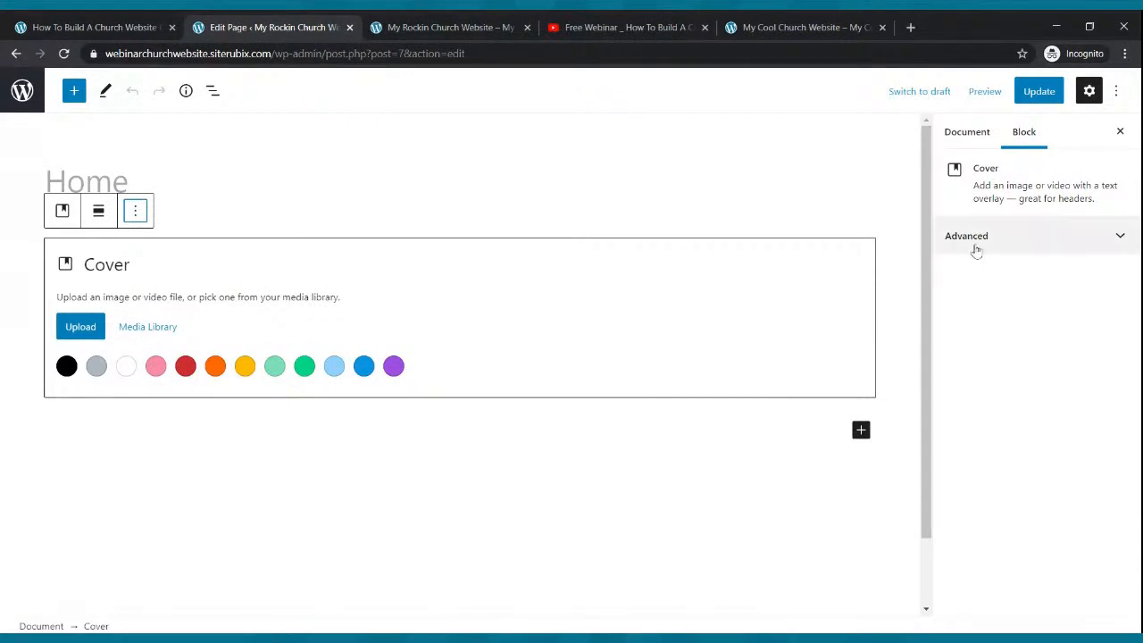
- Add an empty paragraph below the cover, set Content Container to Full Width, save, and view the live site
click(667, 177)
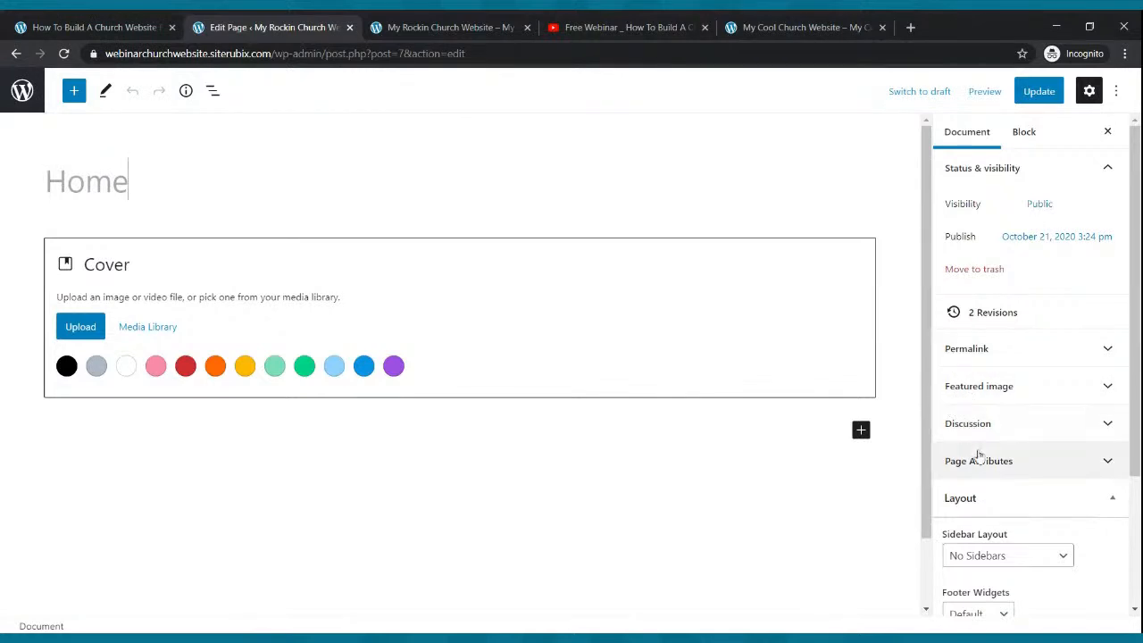
click(758, 436)
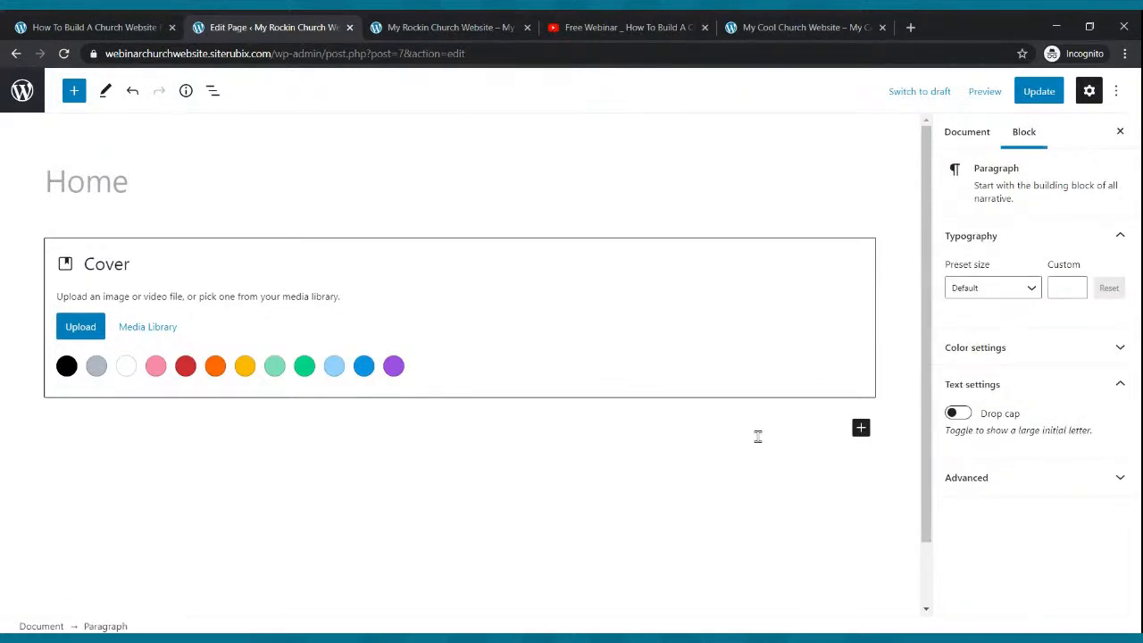
click(513, 166)
scroll(969, 404, down, 1)
scroll(969, 404, down, 2)
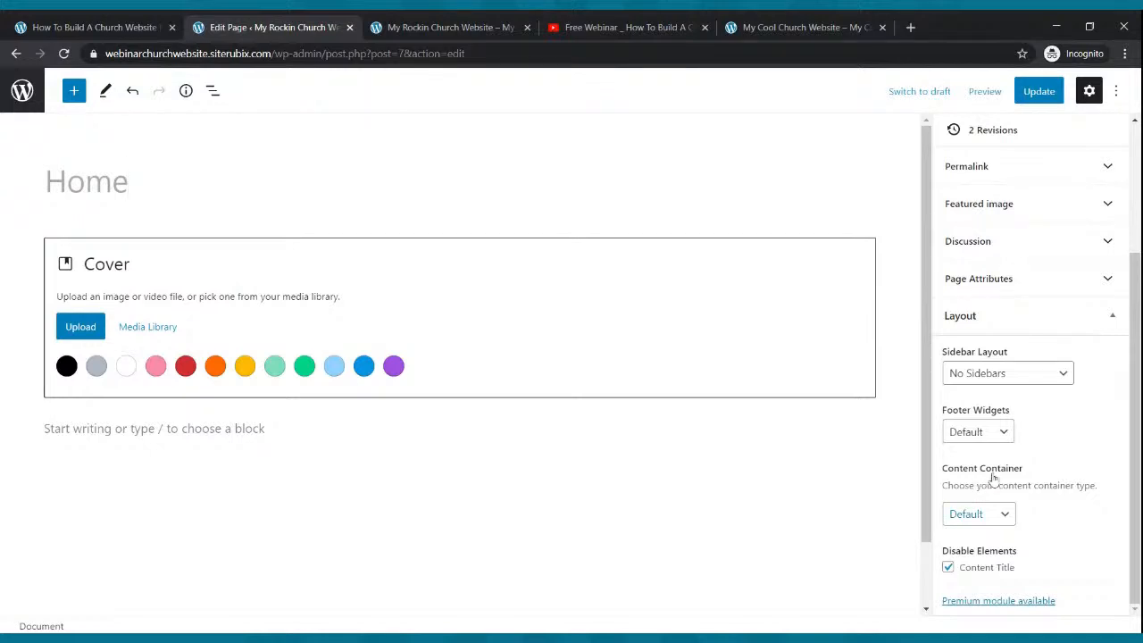
click(1003, 534)
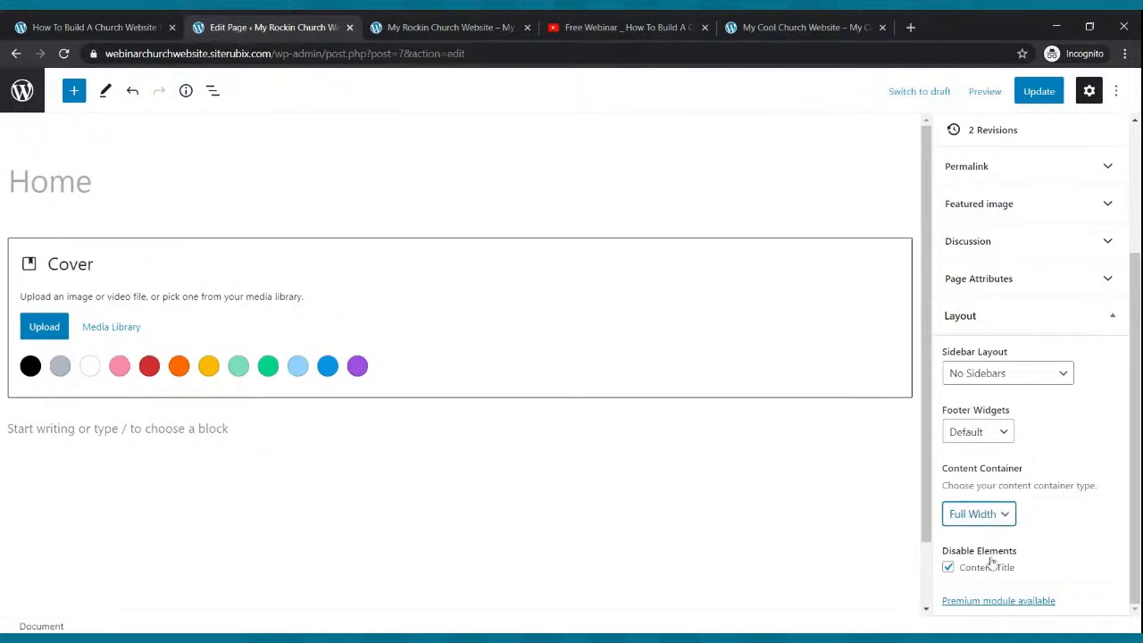
click(1050, 93)
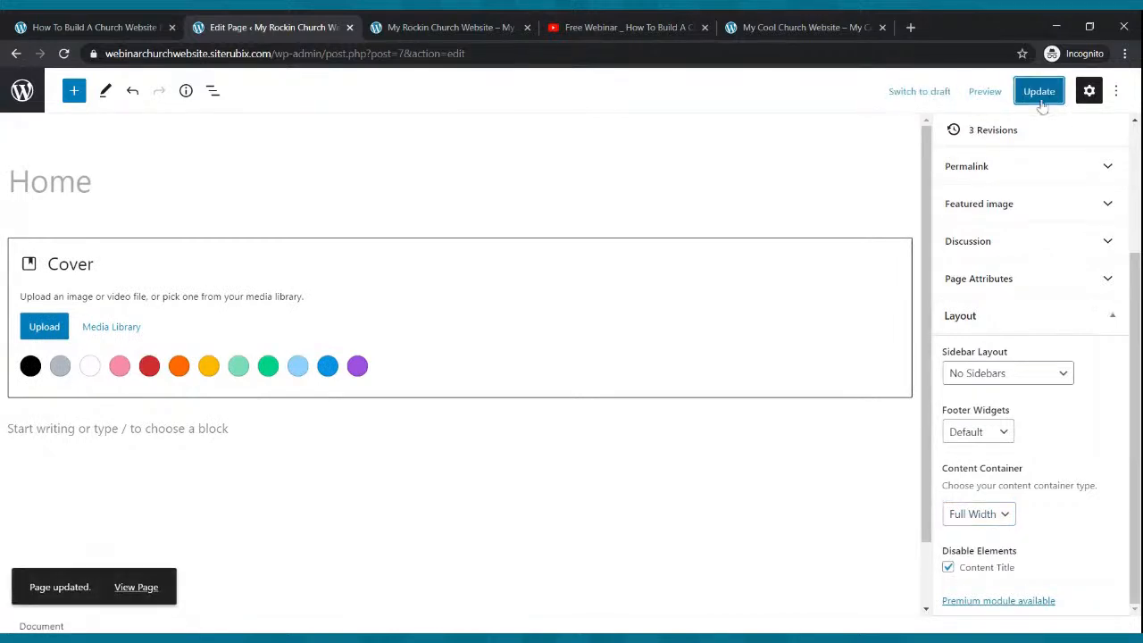
click(465, 30)
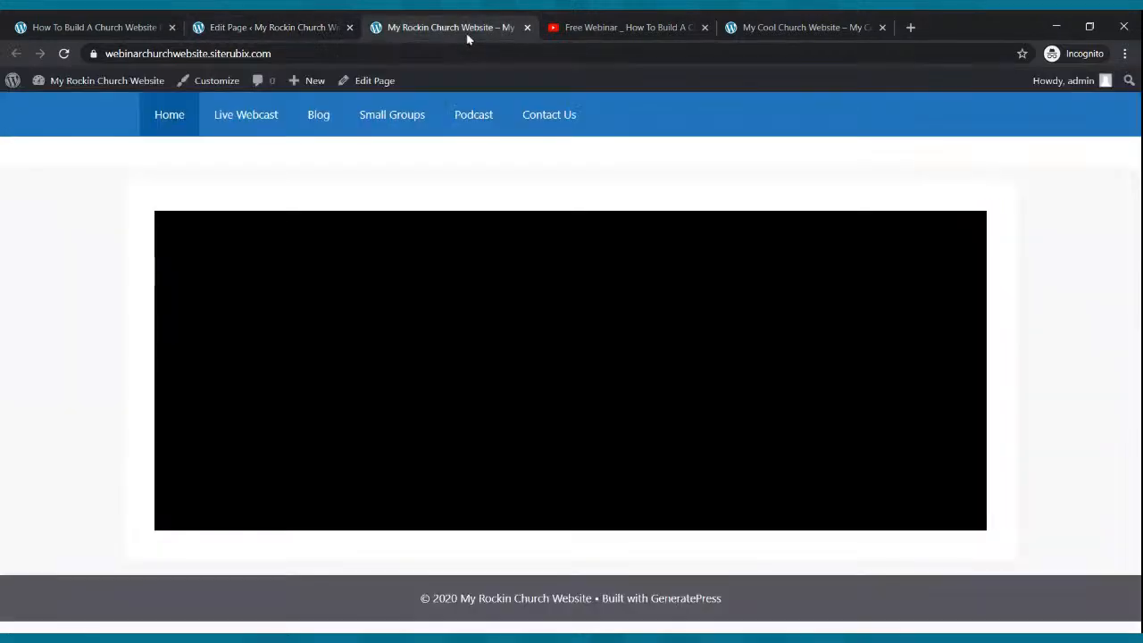
- Save the page again and reload the live site to see the full-width black cover
click(65, 55)
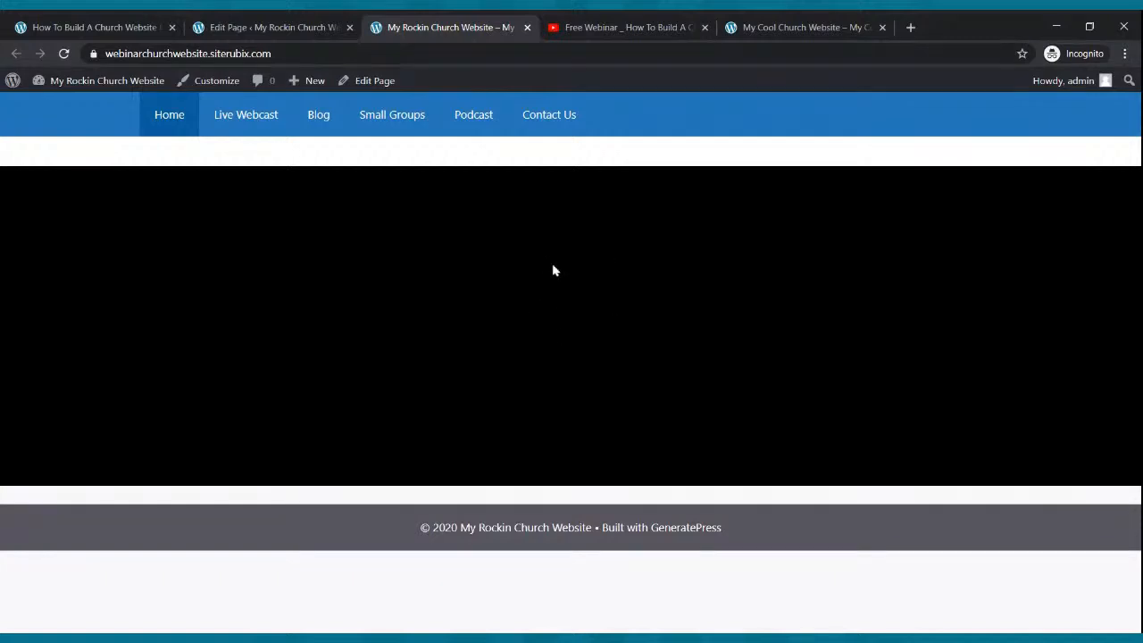
click(249, 25)
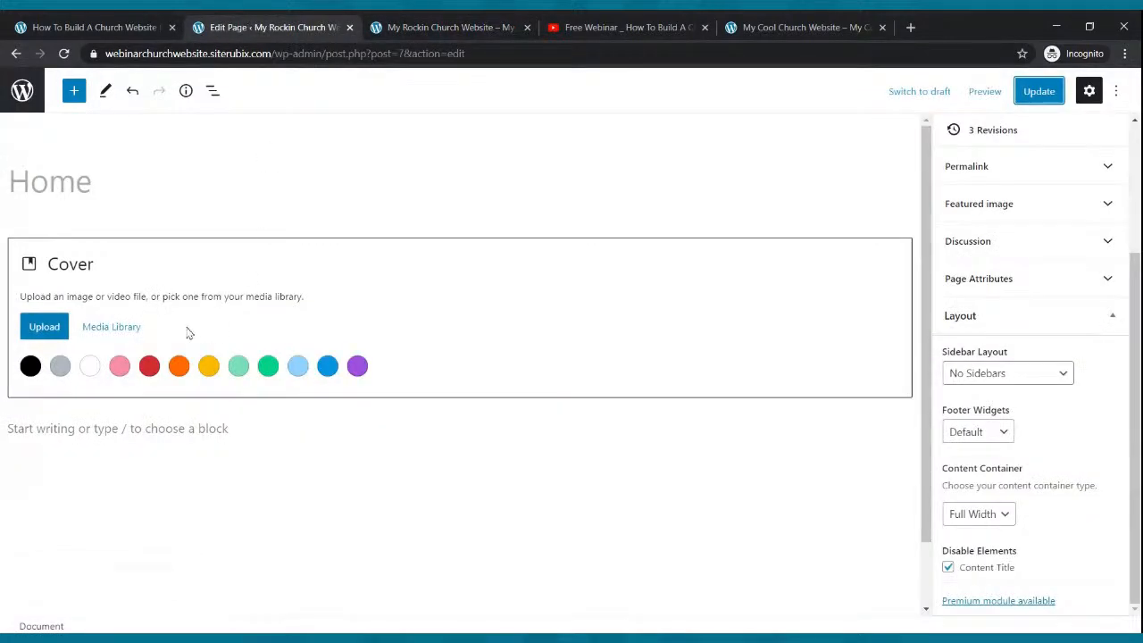
click(1036, 93)
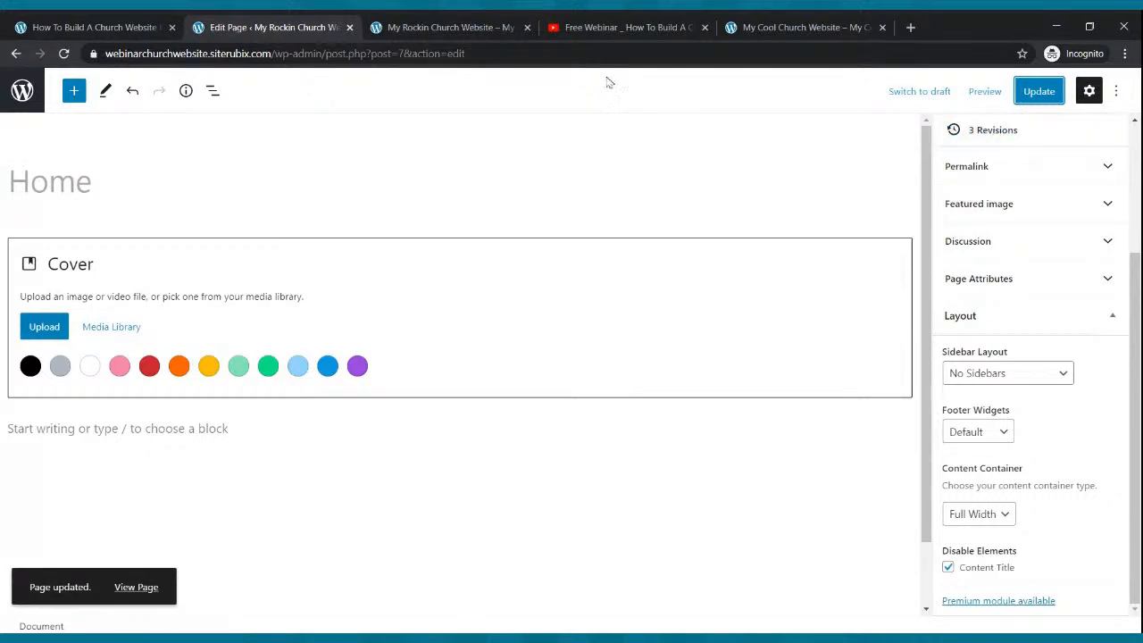
click(482, 24)
click(64, 54)
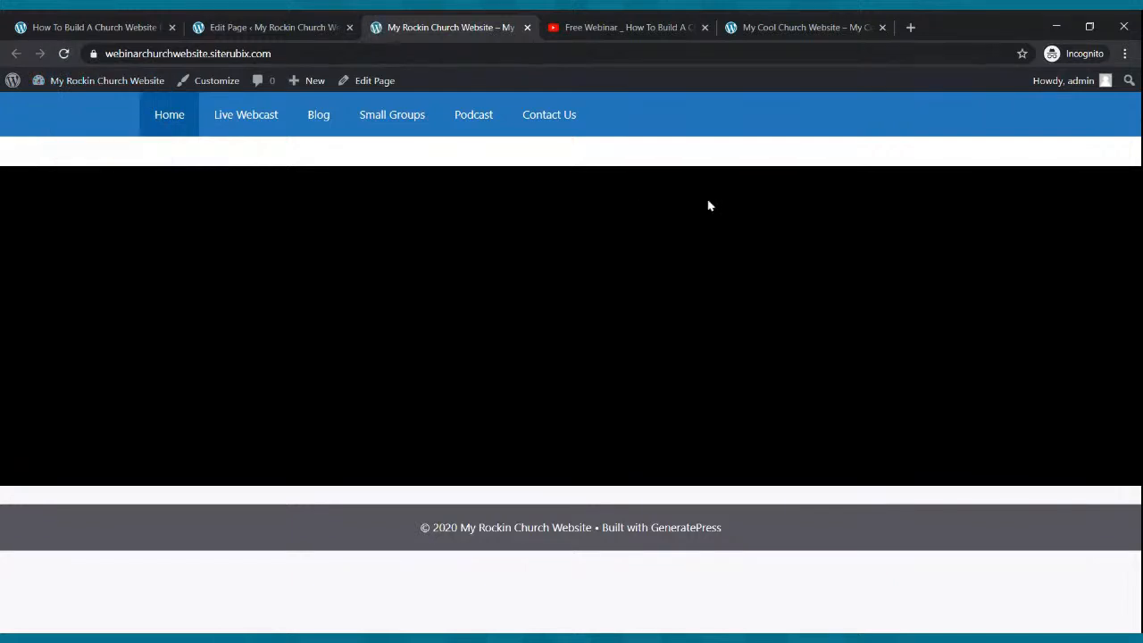
- Compare with the Cool Church reference site, then place the cursor in the empty paragraph below the cover
click(286, 25)
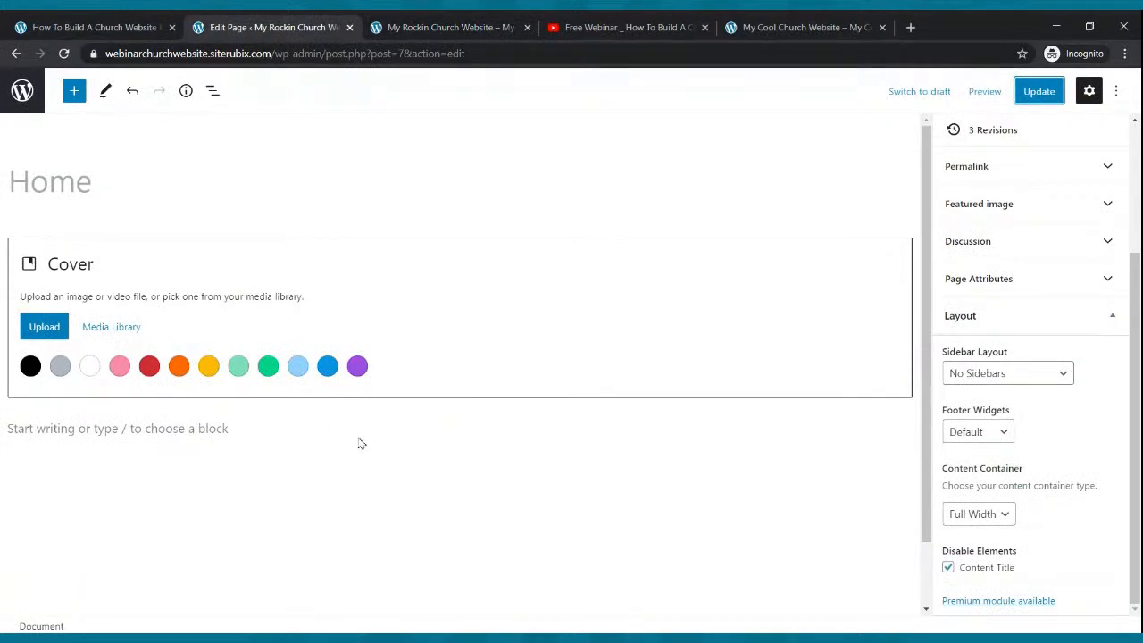
click(766, 24)
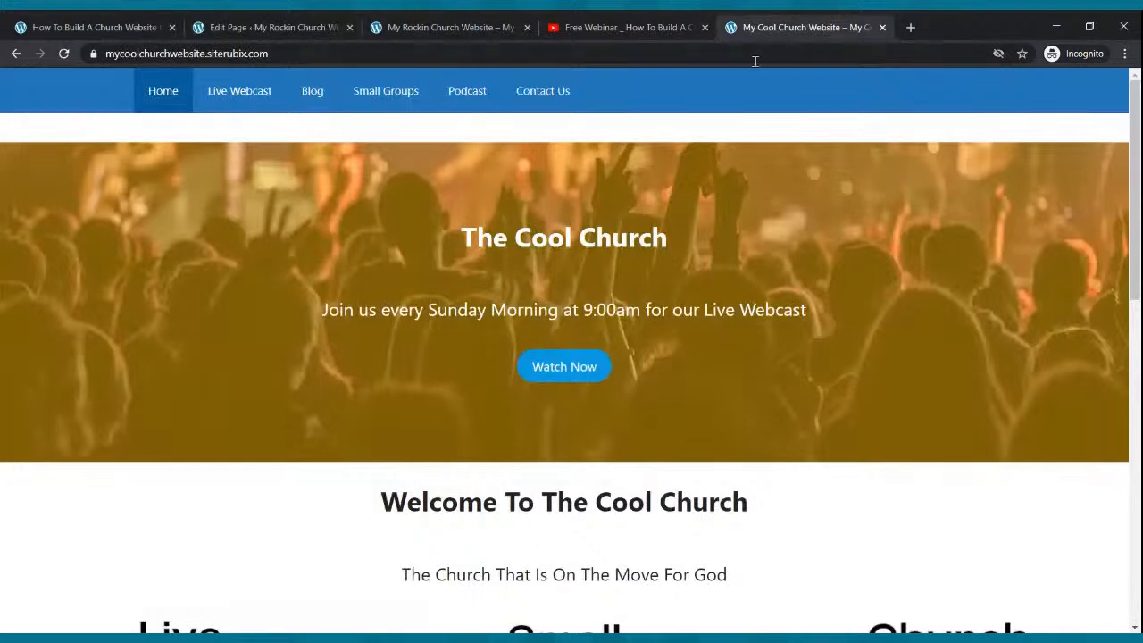
scroll(574, 529, down, 1)
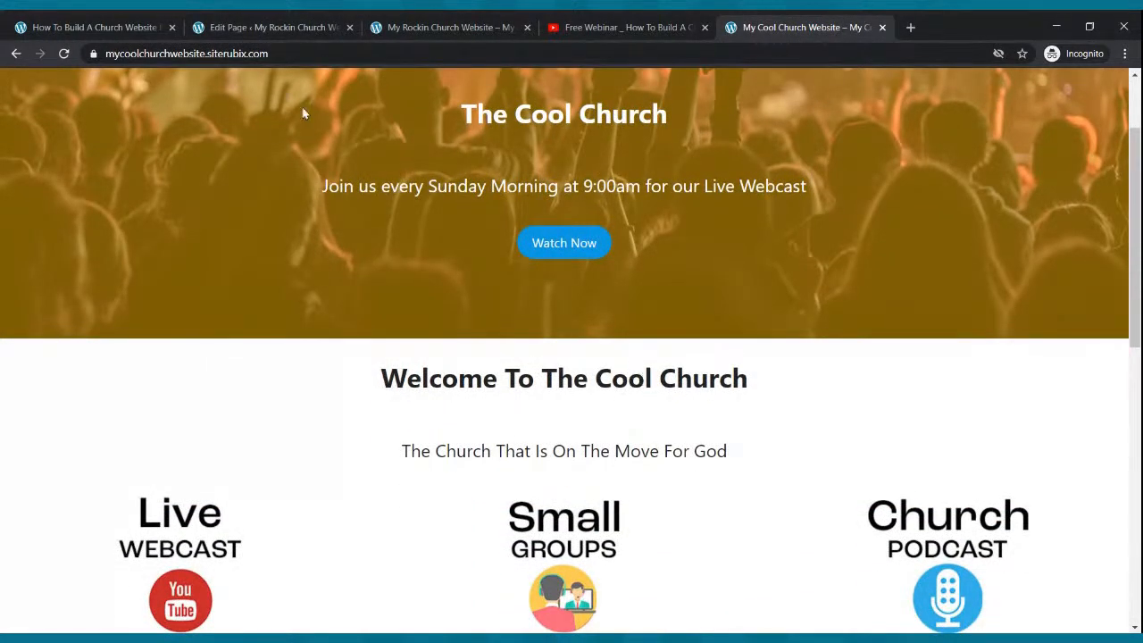
click(268, 26)
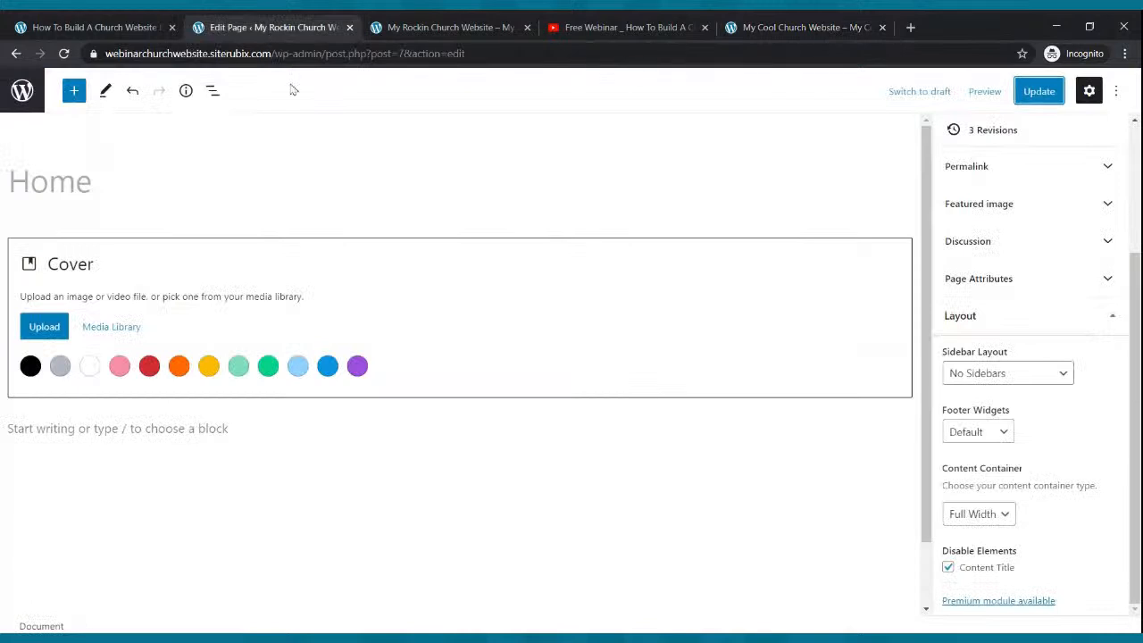
click(228, 424)
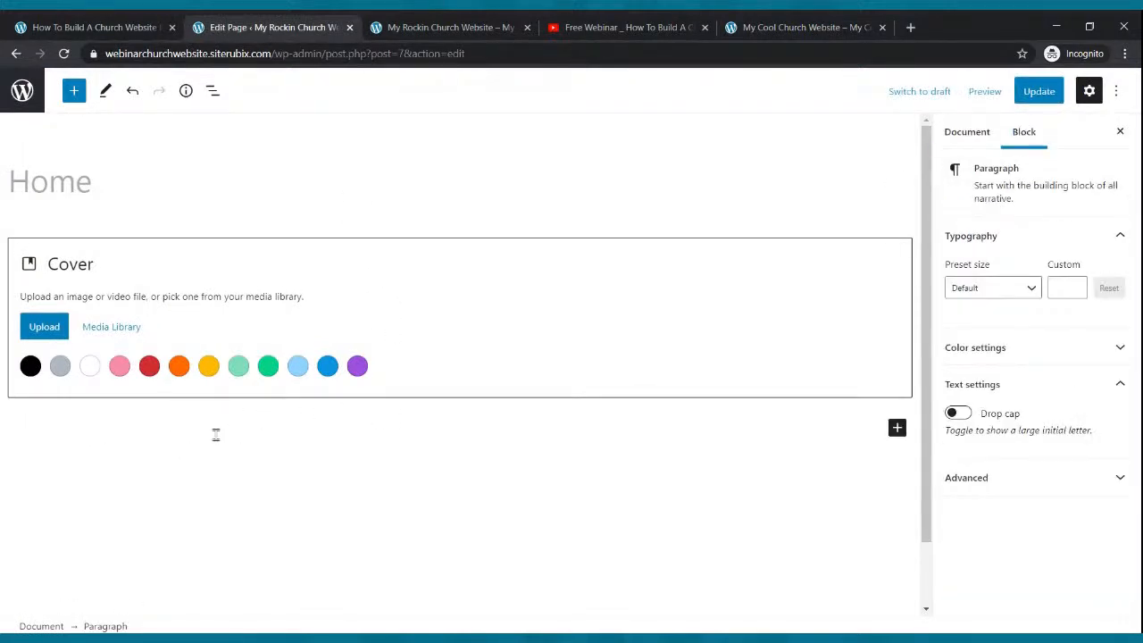
- Type 'Welcome To The Cool Church' below the cover, make it bold and centre it
text(Welcome To The Cool Church)
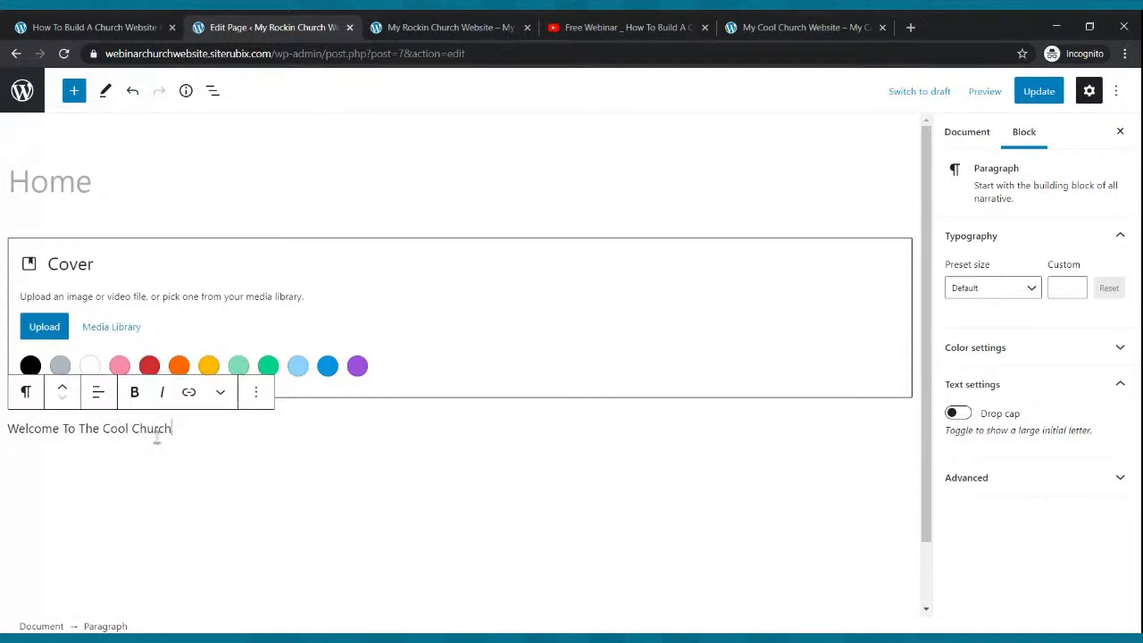
drag(172, 429, 8, 430)
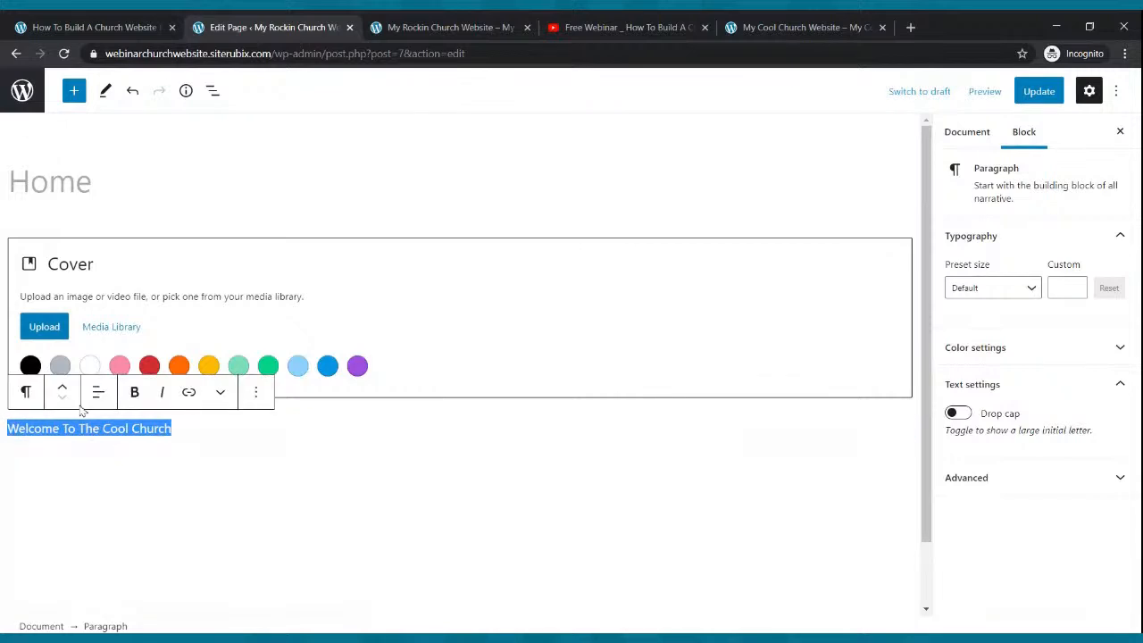
click(125, 393)
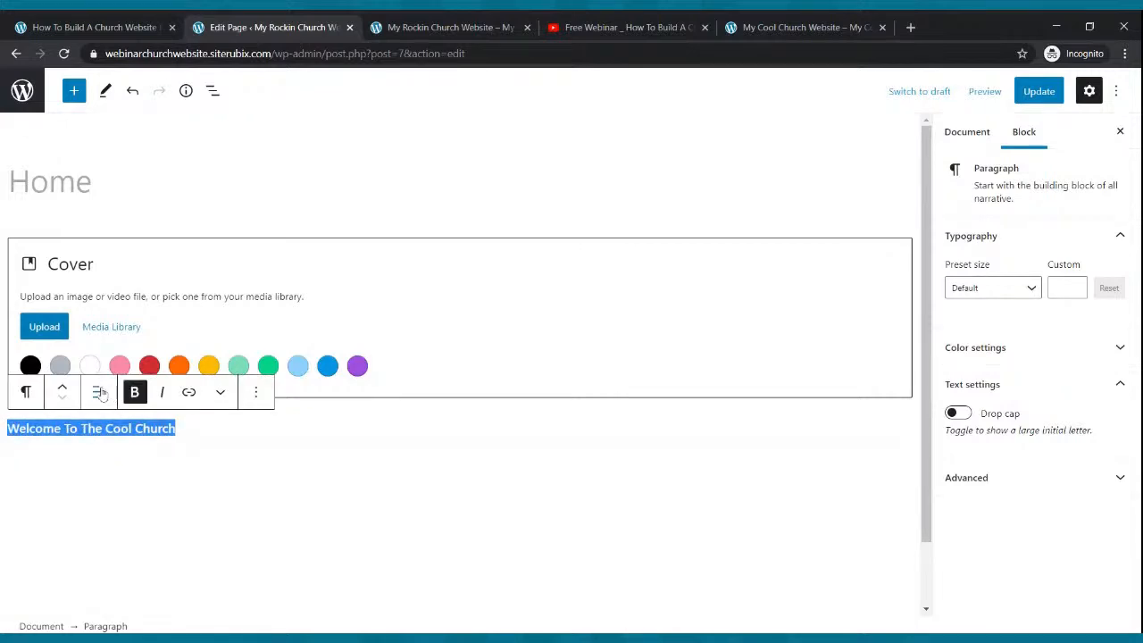
click(96, 393)
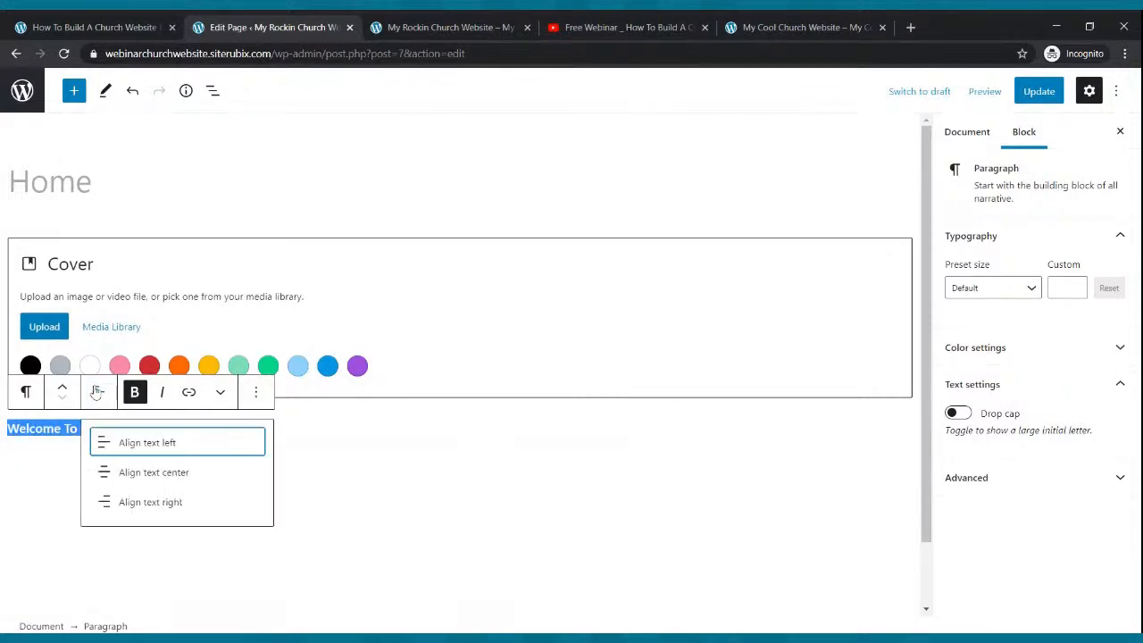
click(100, 482)
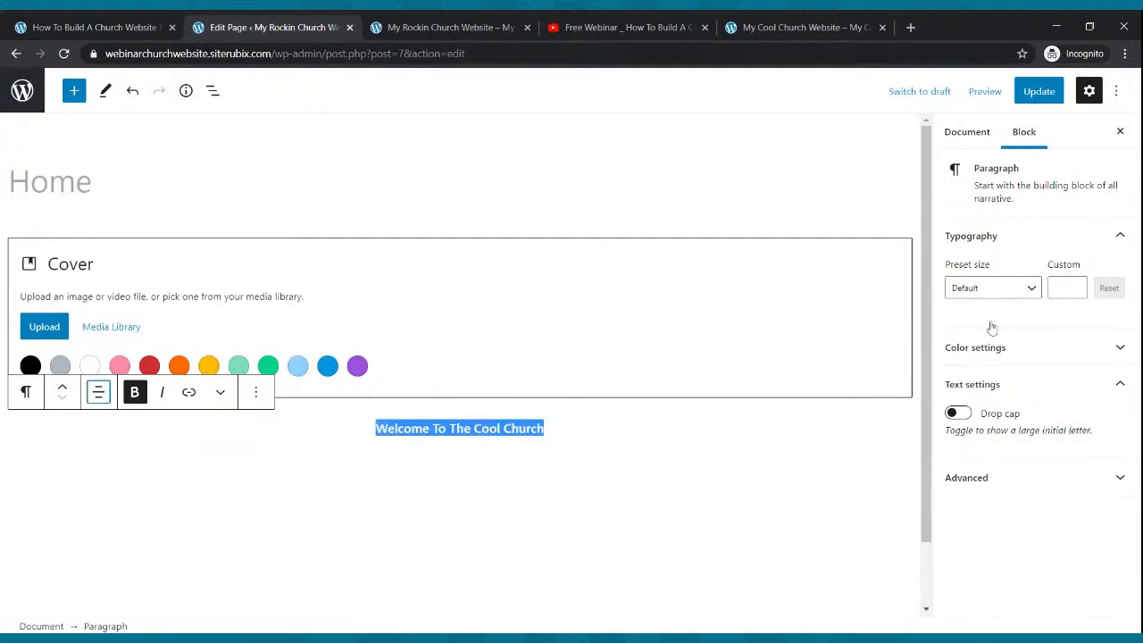
- Set the welcome line's font size to 40 and save the page
click(1028, 293)
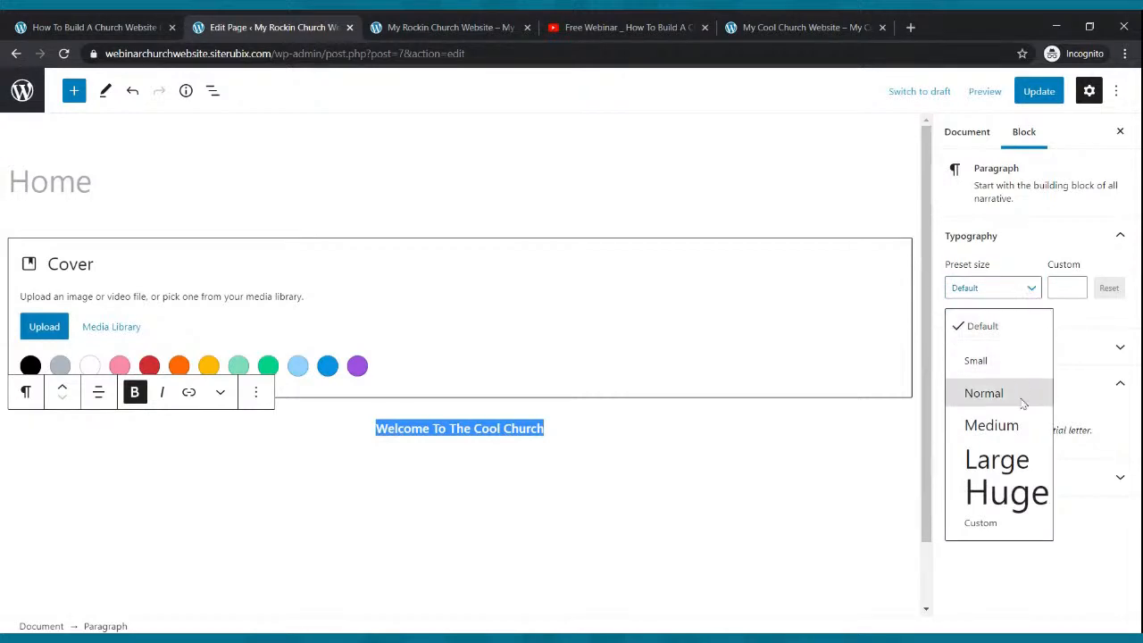
click(1029, 470)
click(1030, 288)
click(1051, 500)
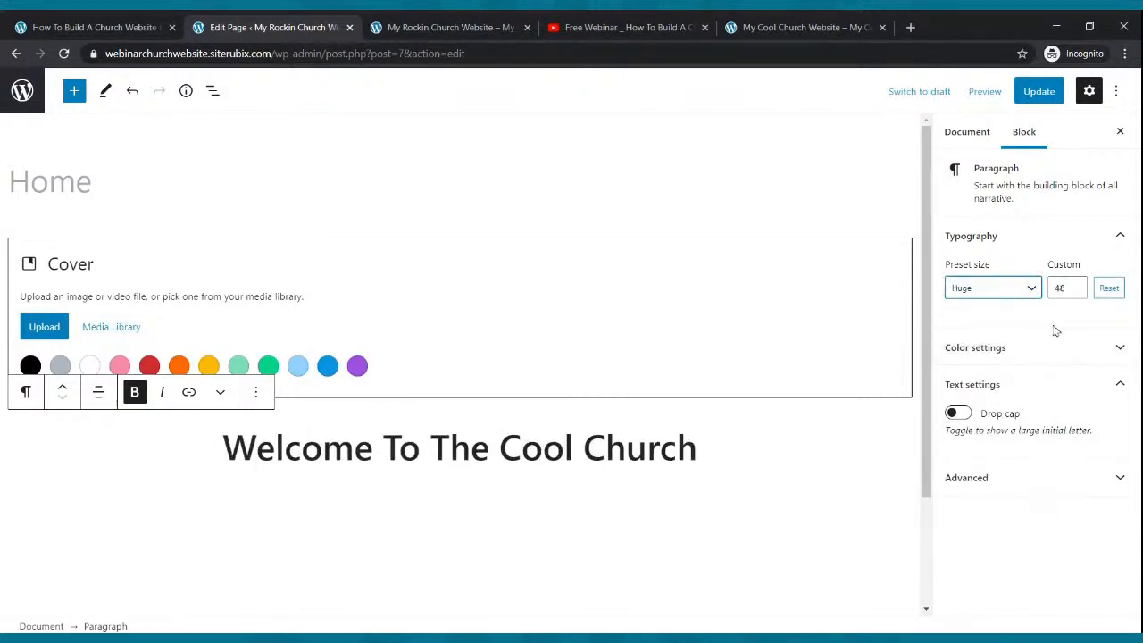
click(1076, 285)
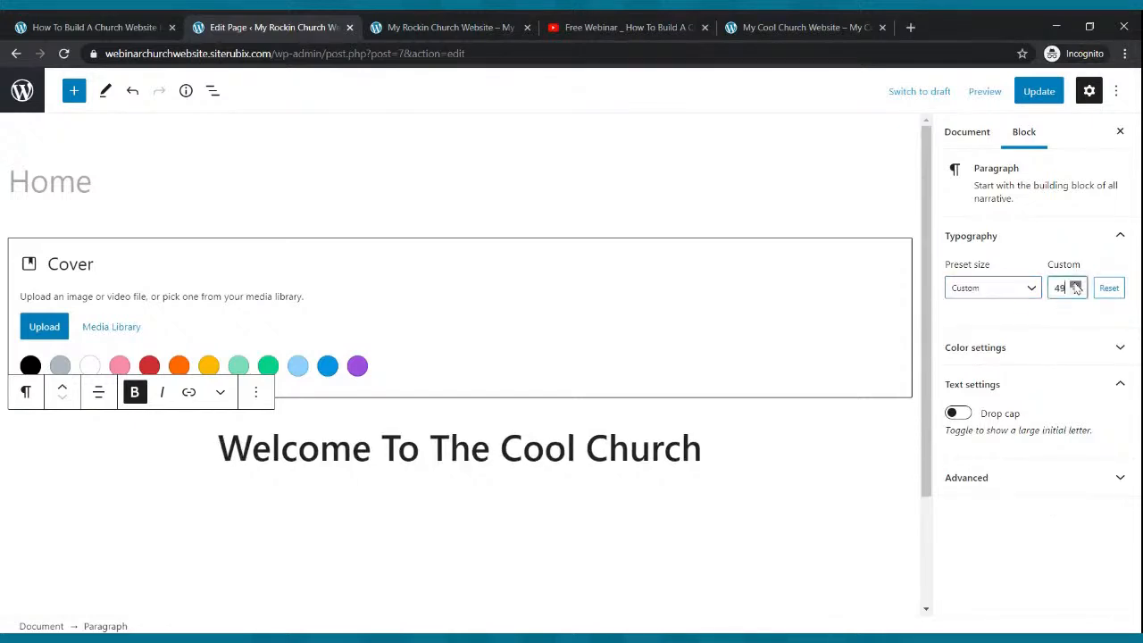
click(1076, 291)
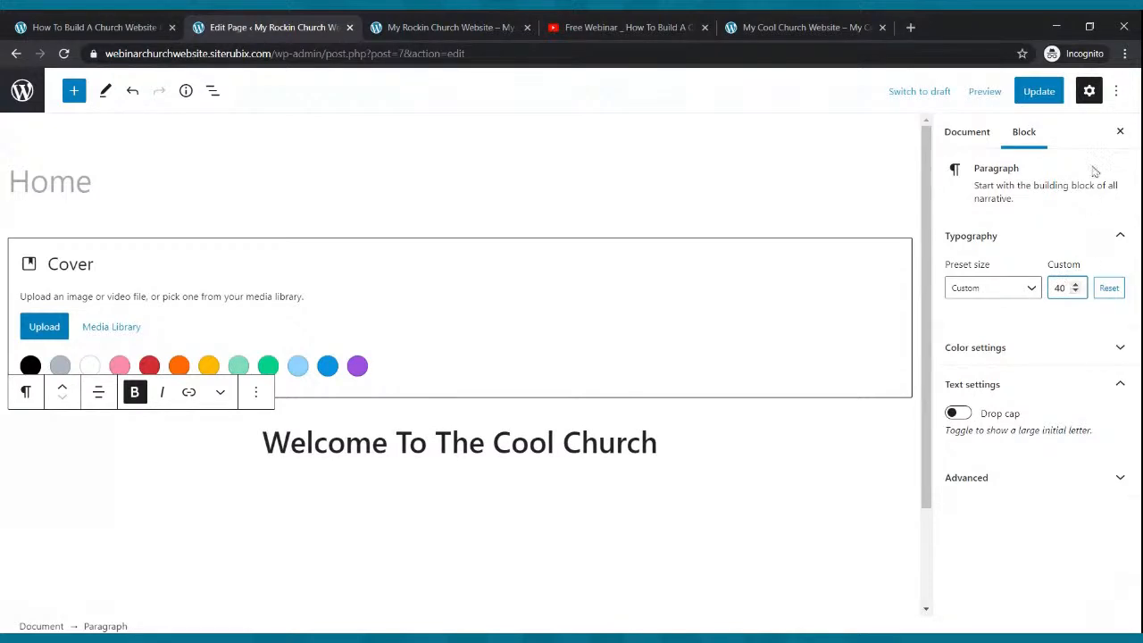
click(1039, 91)
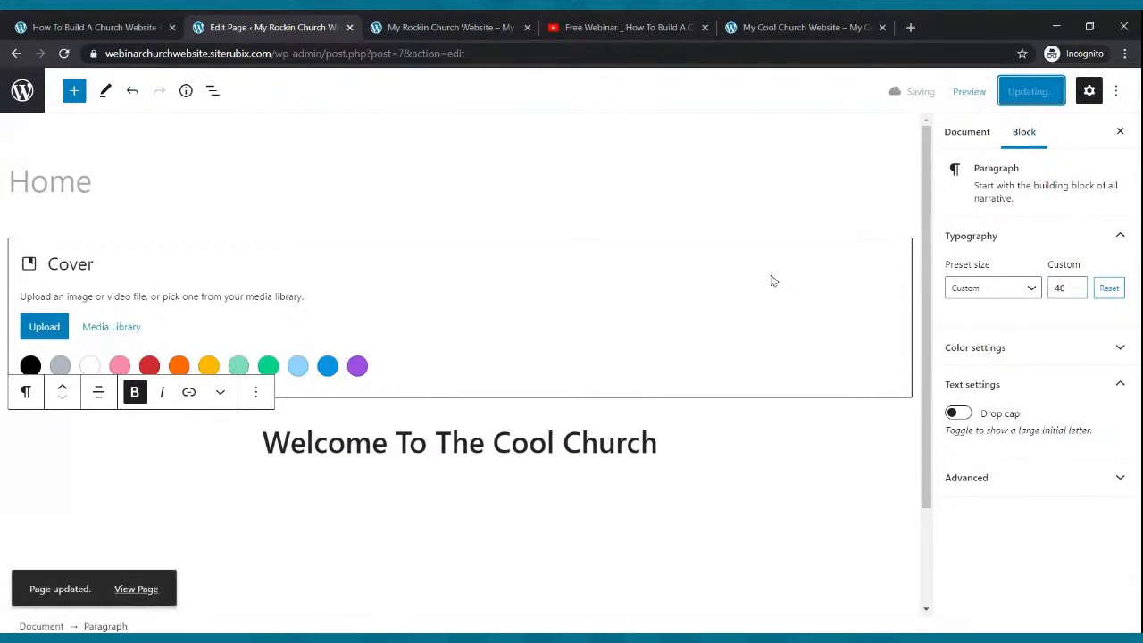
- Check the welcome heading on the live site and compare it with the reference church site
click(424, 24)
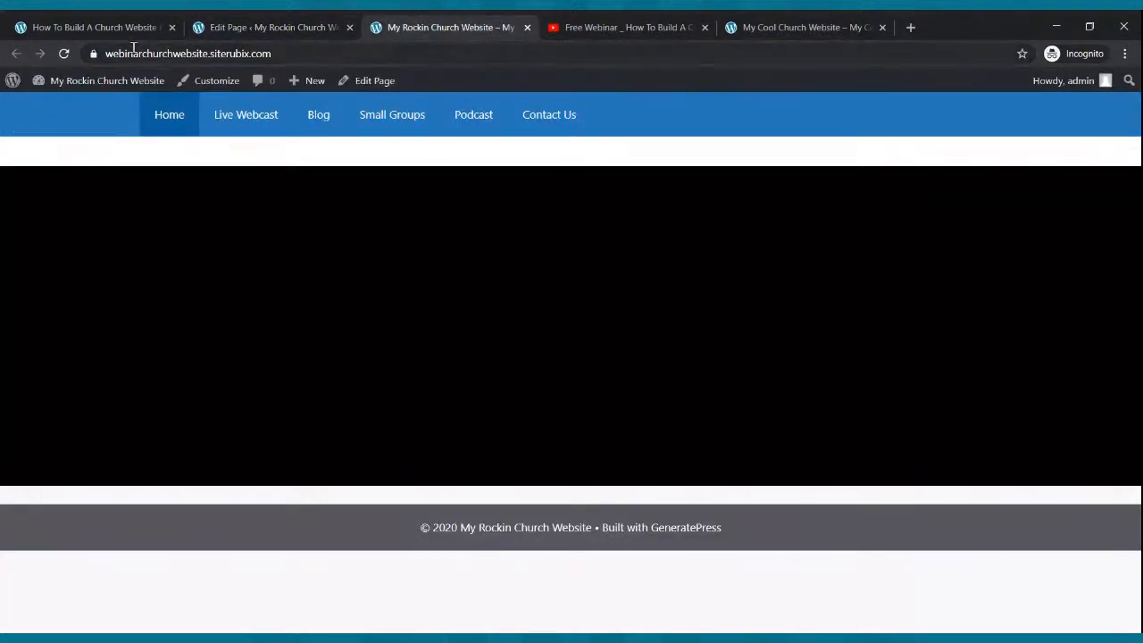
click(65, 54)
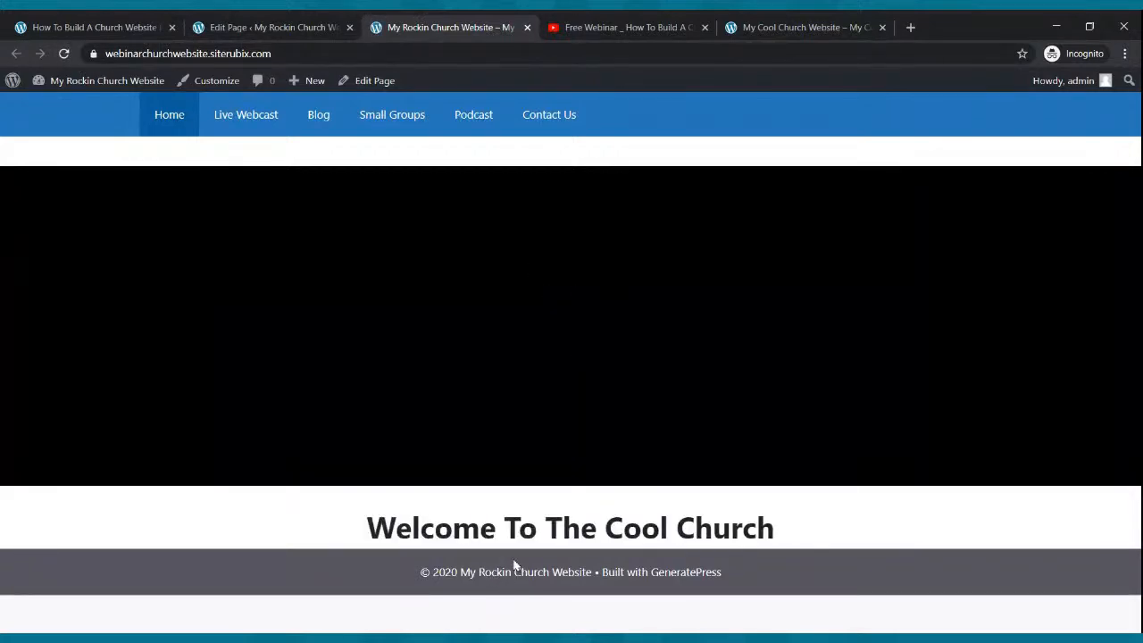
click(799, 23)
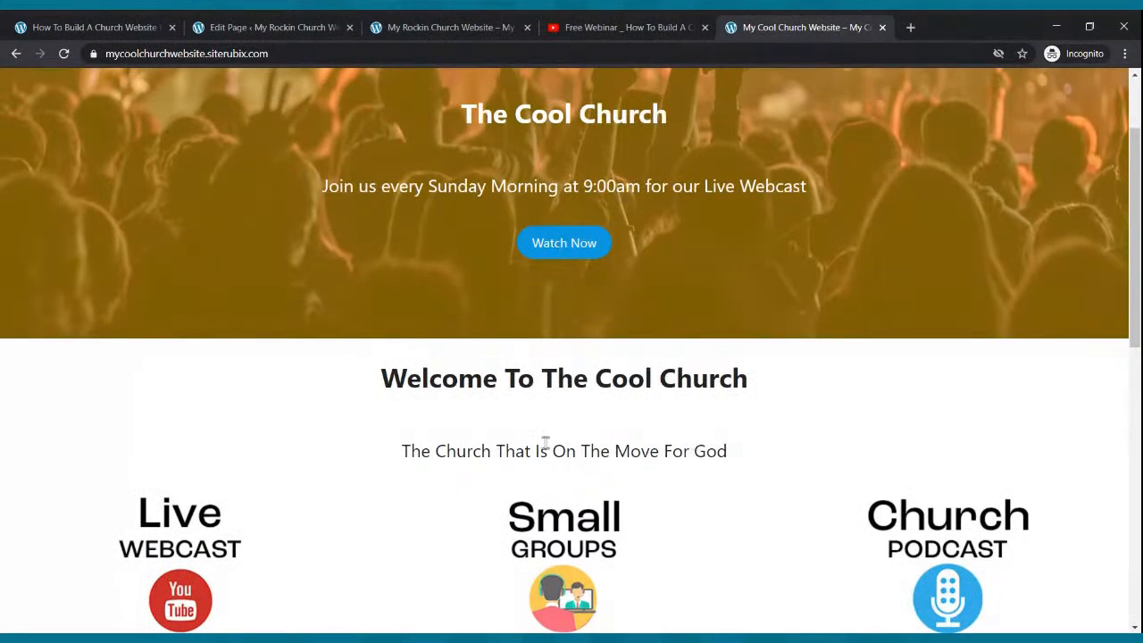
click(327, 20)
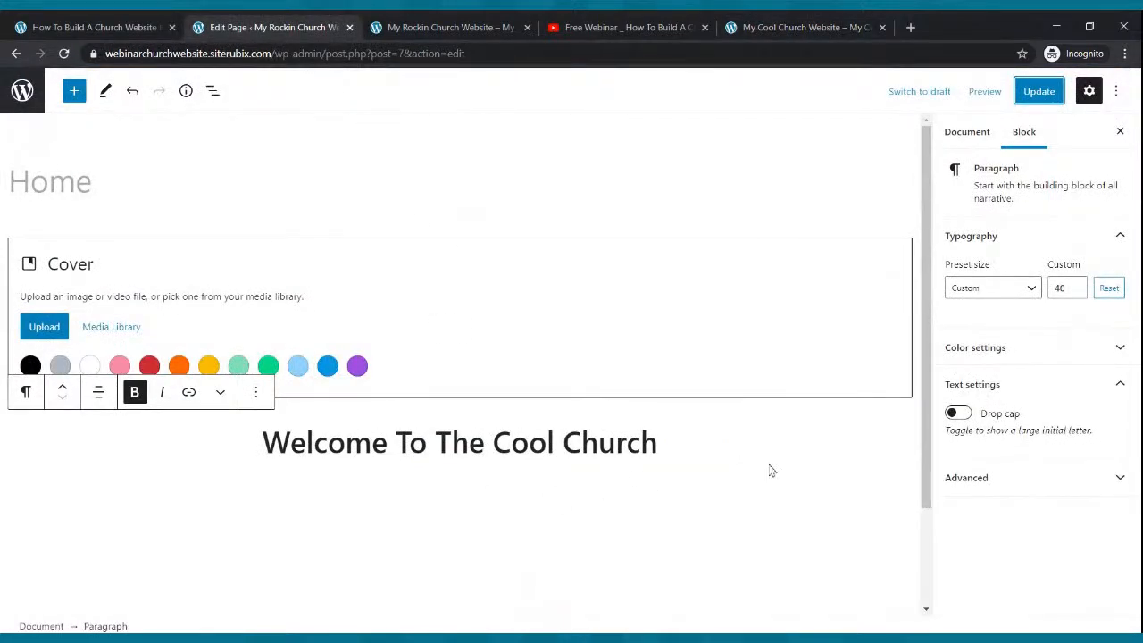
- Add the centred tagline 'The Church That Is On The Move For God' below the heading and save
click(713, 453)
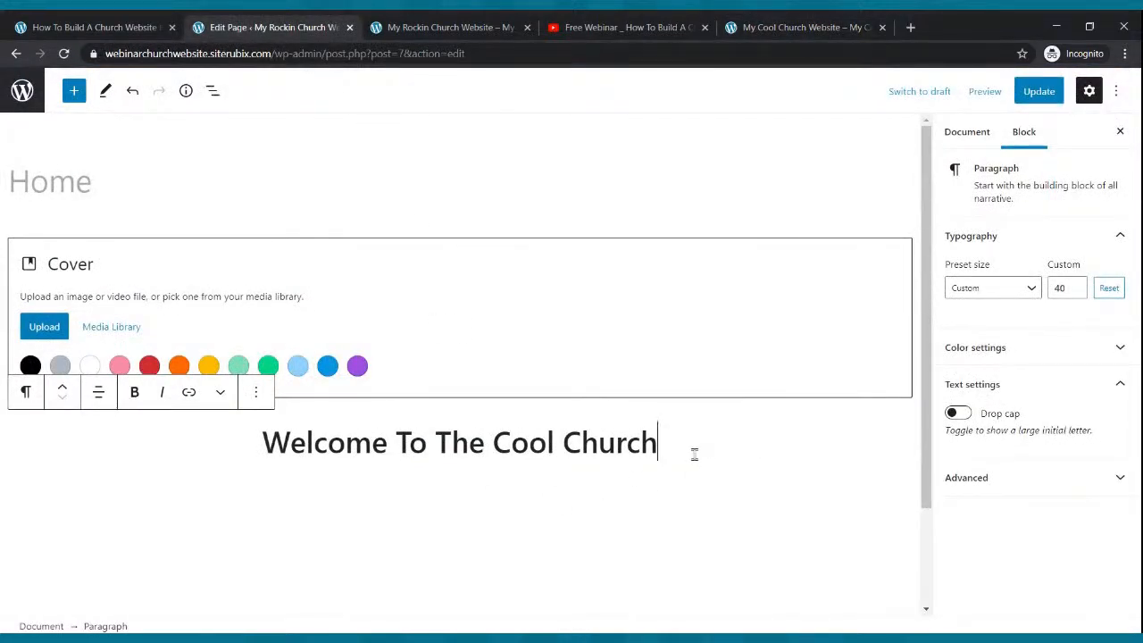
key(Return)
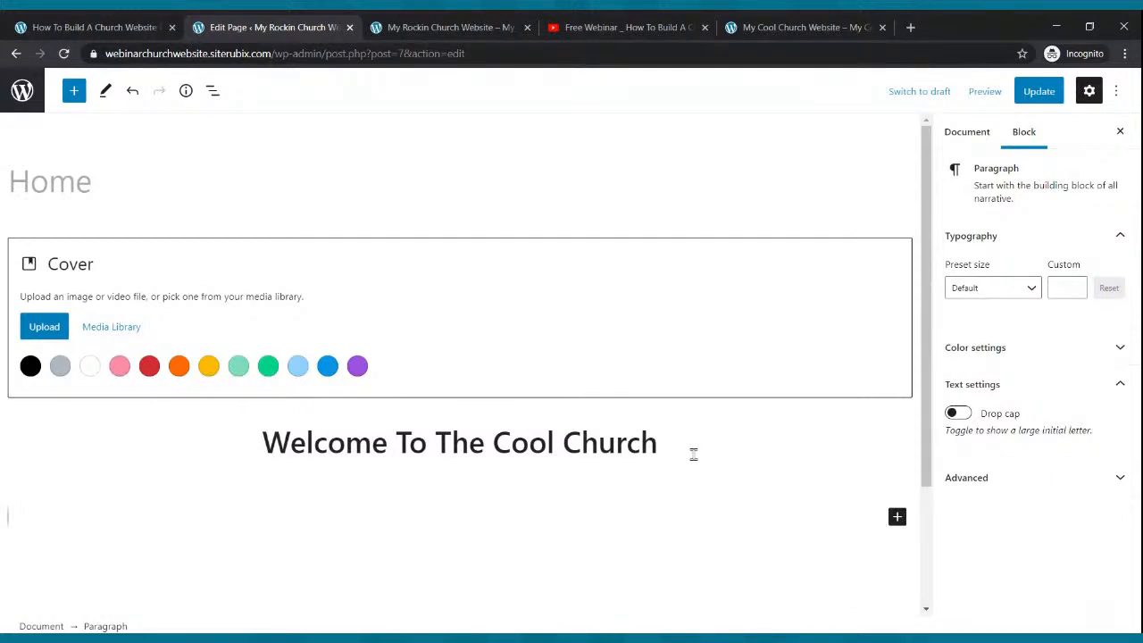
text(The Chu)
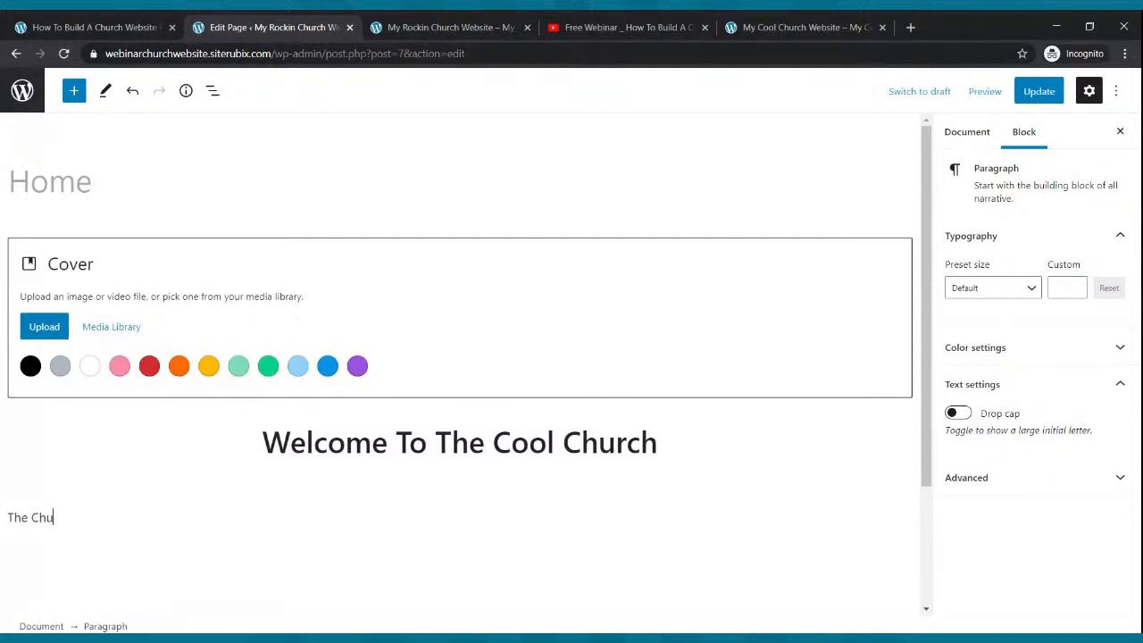
text(rch That Is On The Move For God)
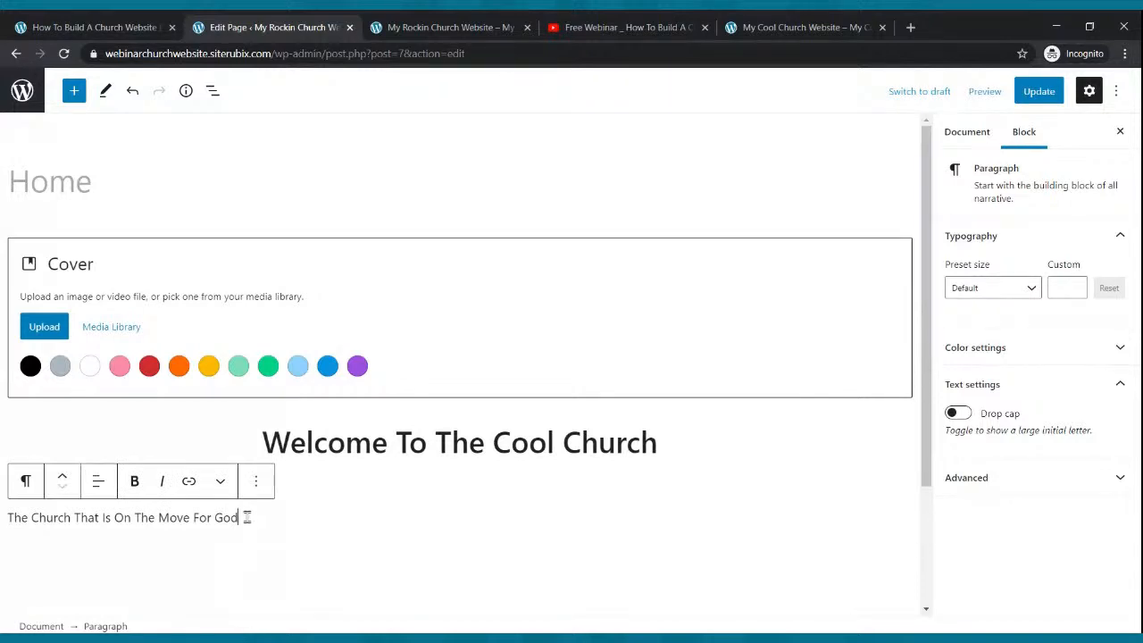
click(105, 488)
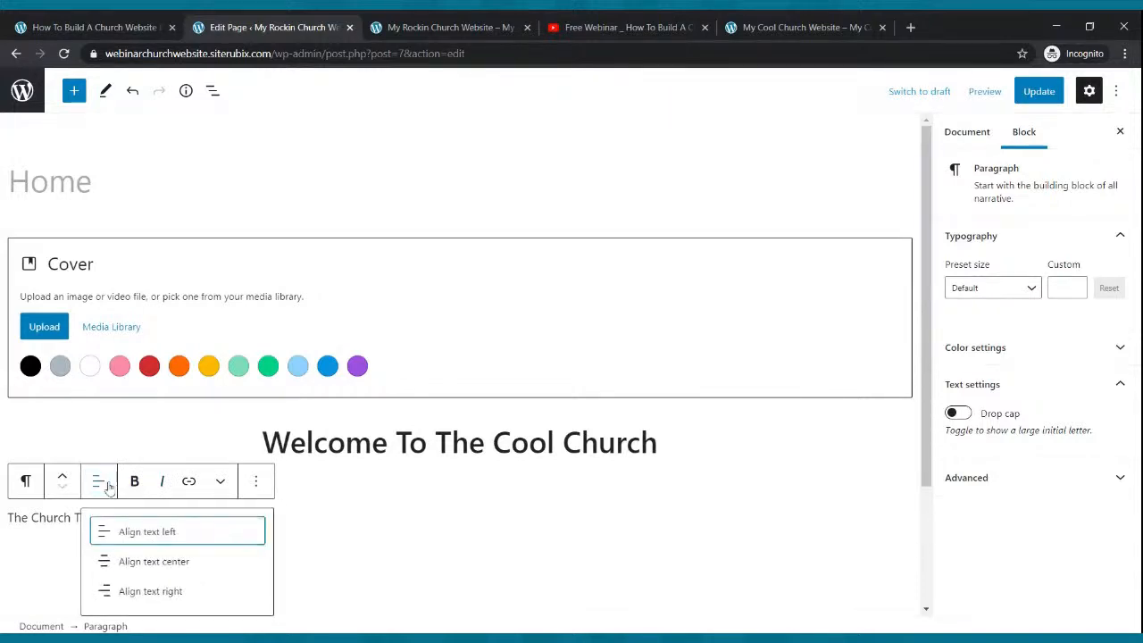
click(119, 563)
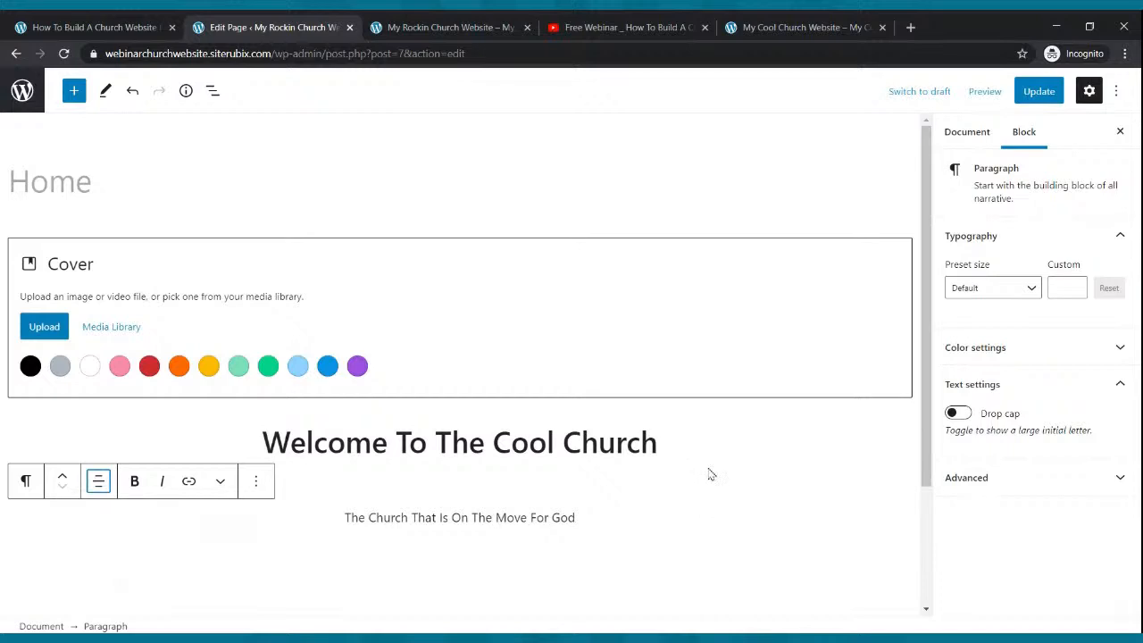
click(1046, 91)
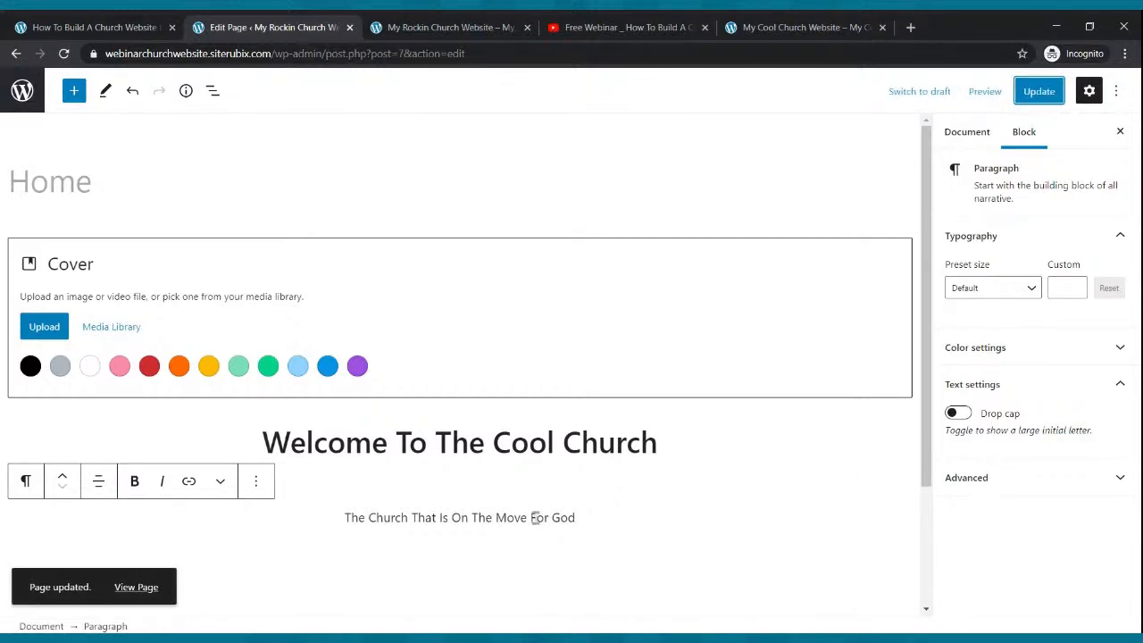
- Set the tagline's font size to 25
click(1034, 288)
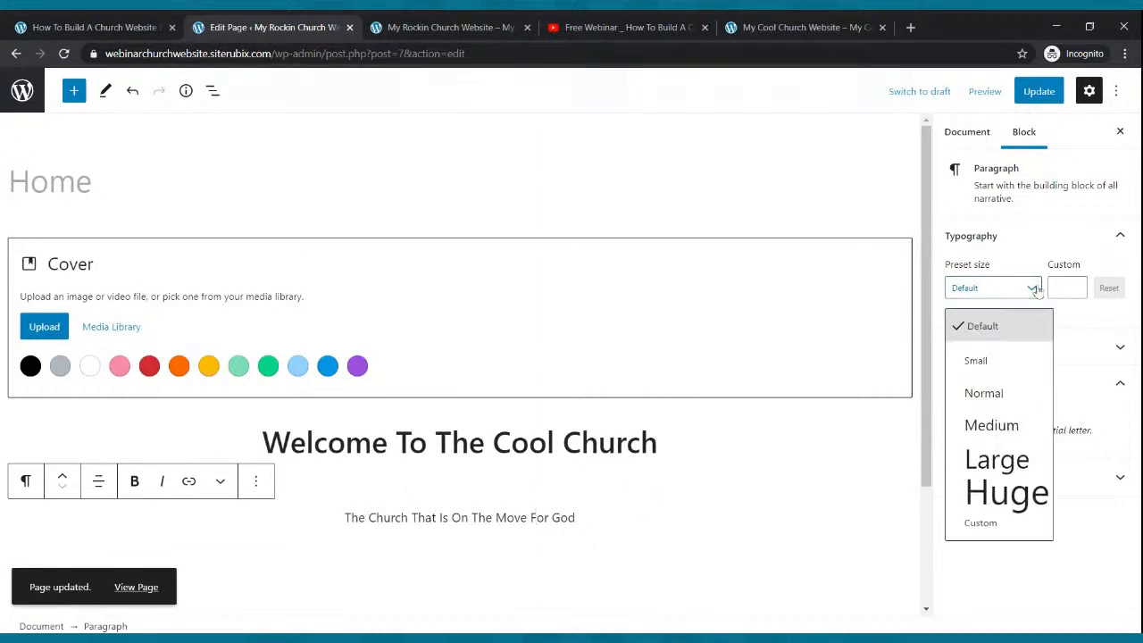
click(1024, 393)
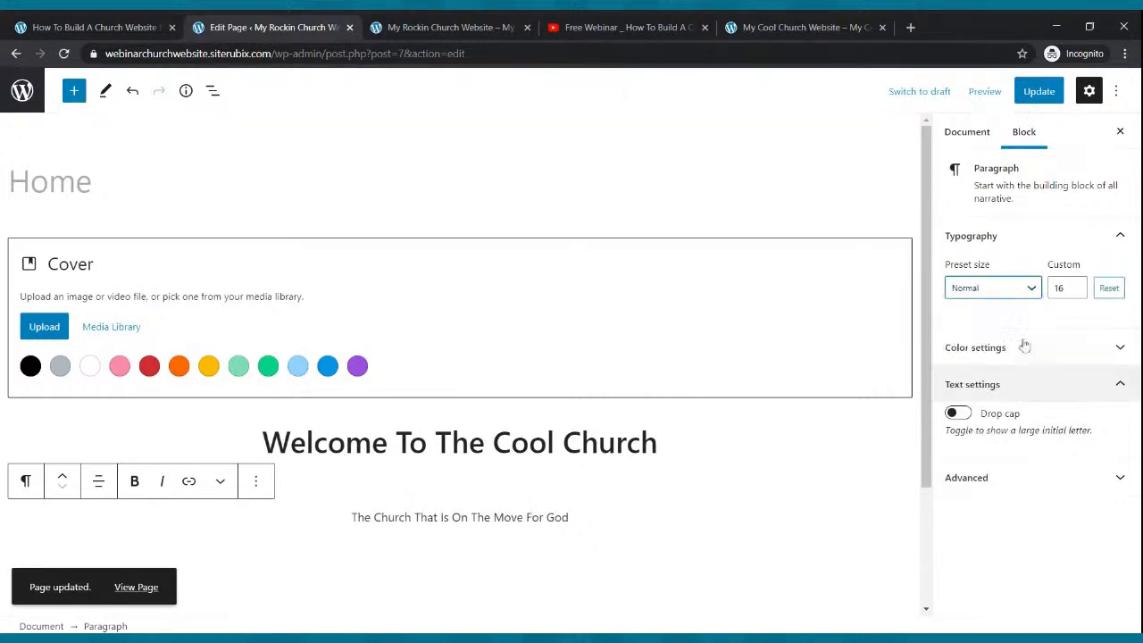
click(1023, 297)
click(1000, 426)
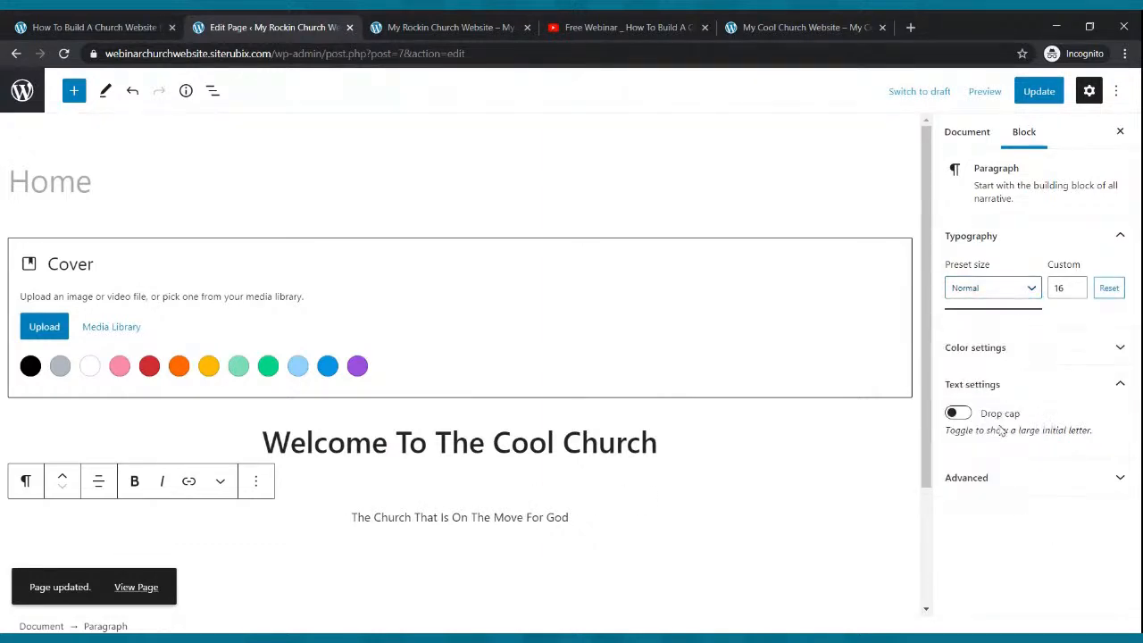
click(1009, 288)
click(1003, 454)
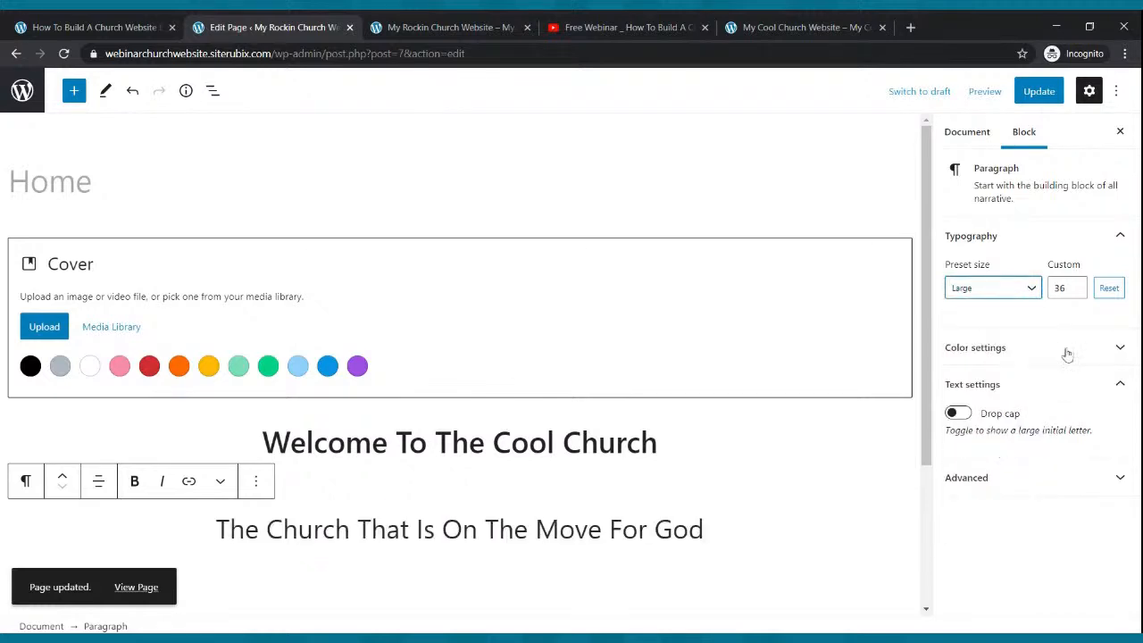
click(1077, 285)
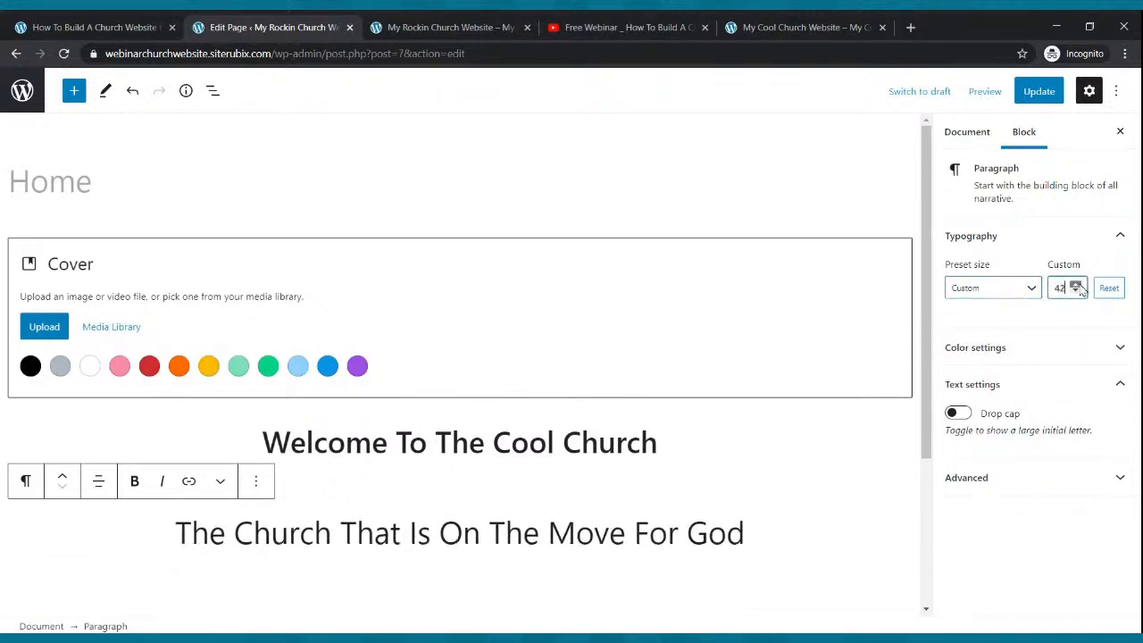
click(1075, 291)
click(1076, 291)
click(1076, 291)
click(1076, 292)
click(1076, 291)
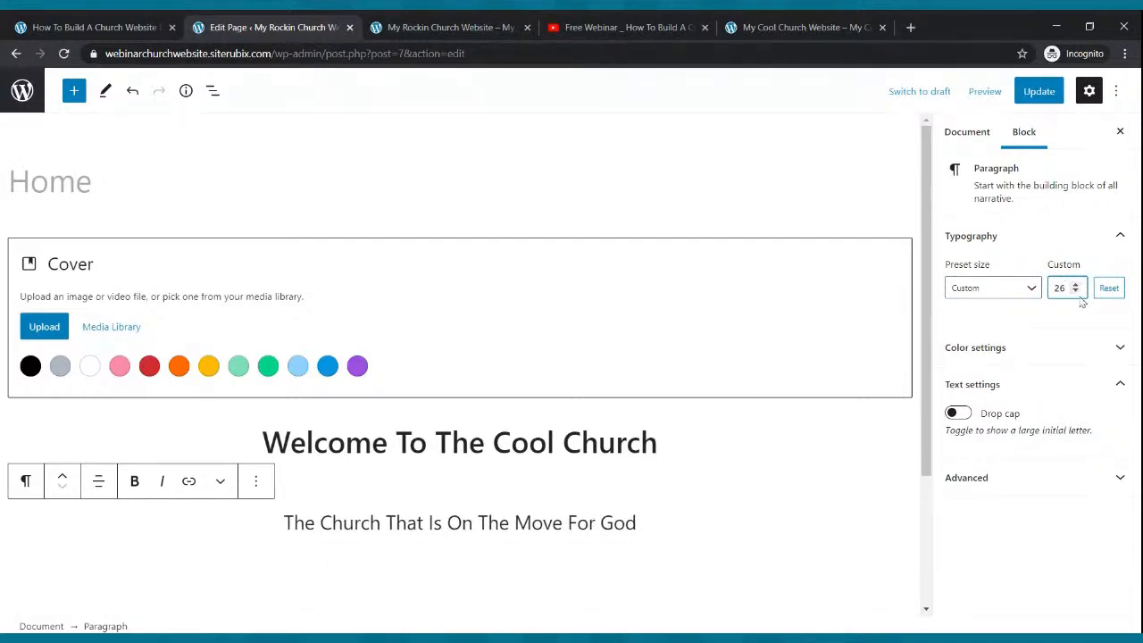
click(1076, 291)
- Save the page and reload the live site to see the tagline
click(1036, 91)
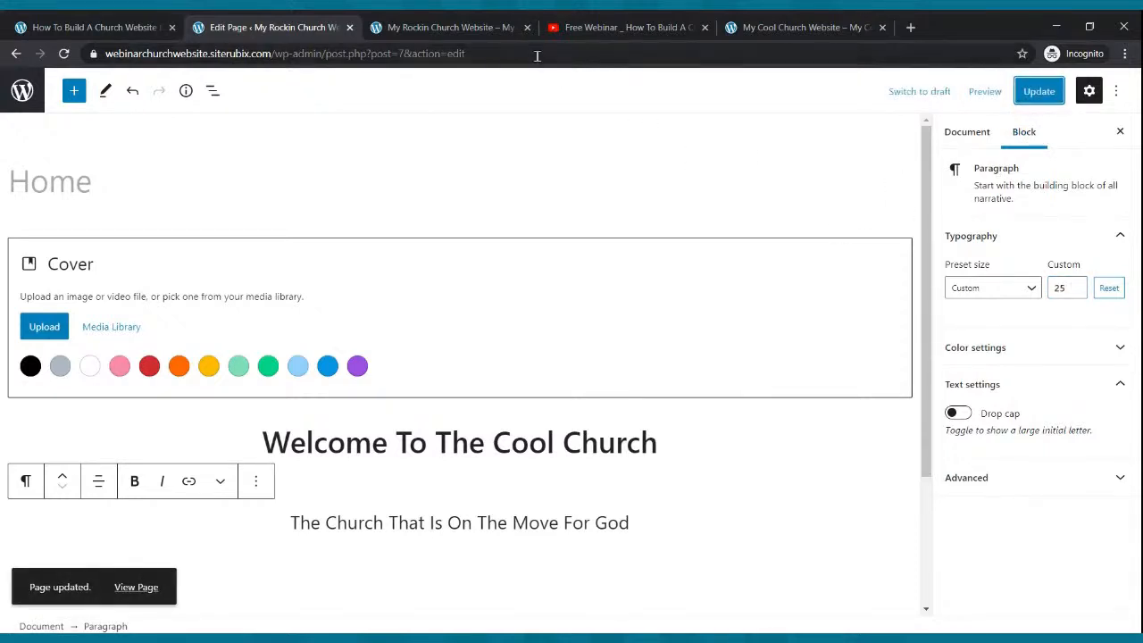
click(478, 24)
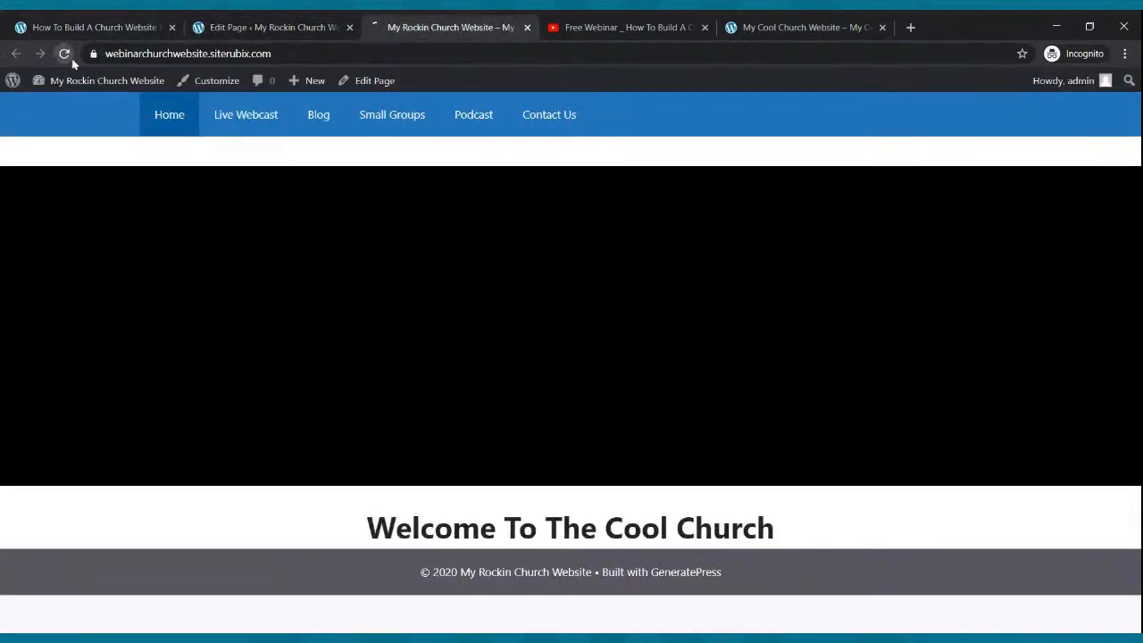
click(63, 53)
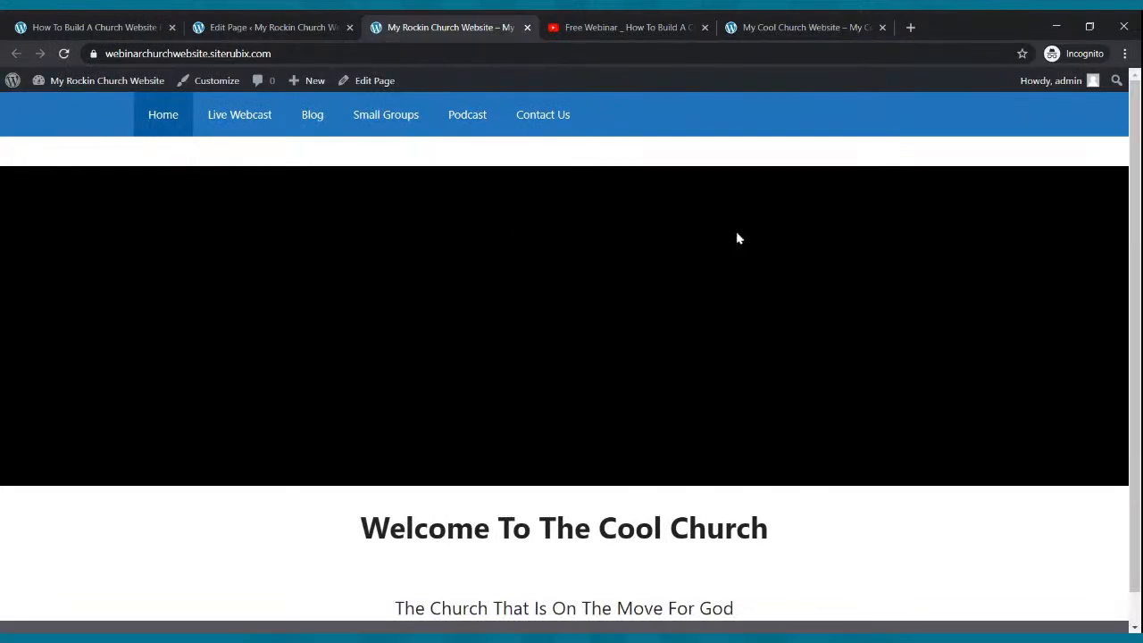
scroll(737, 237, down, 1)
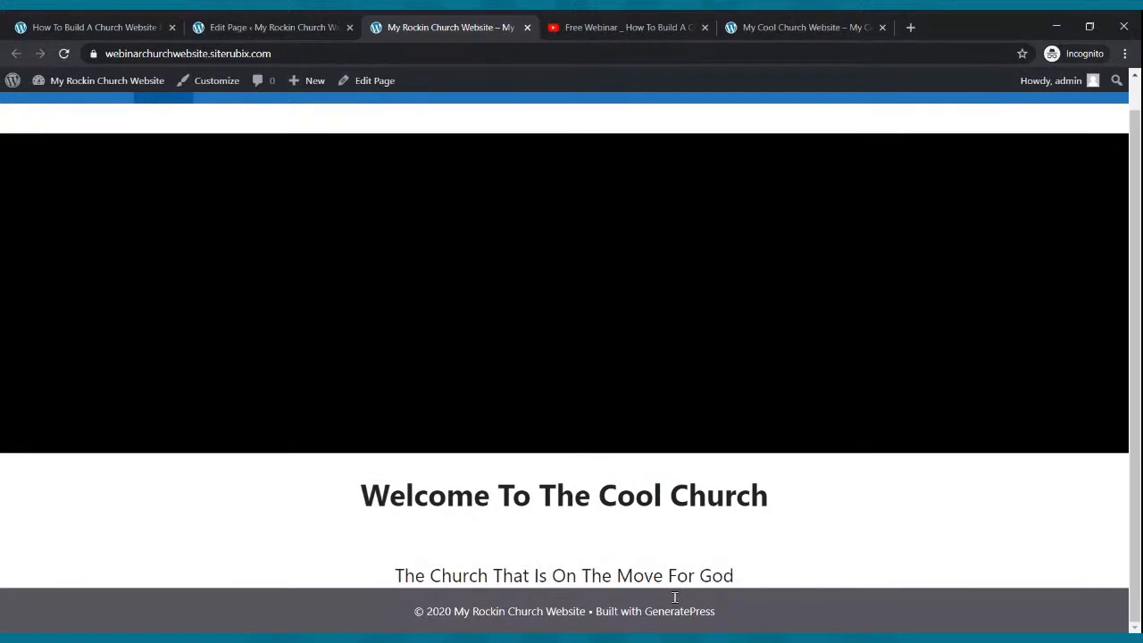
- Compare with the reference site, then start a new empty block below the tagline
click(808, 26)
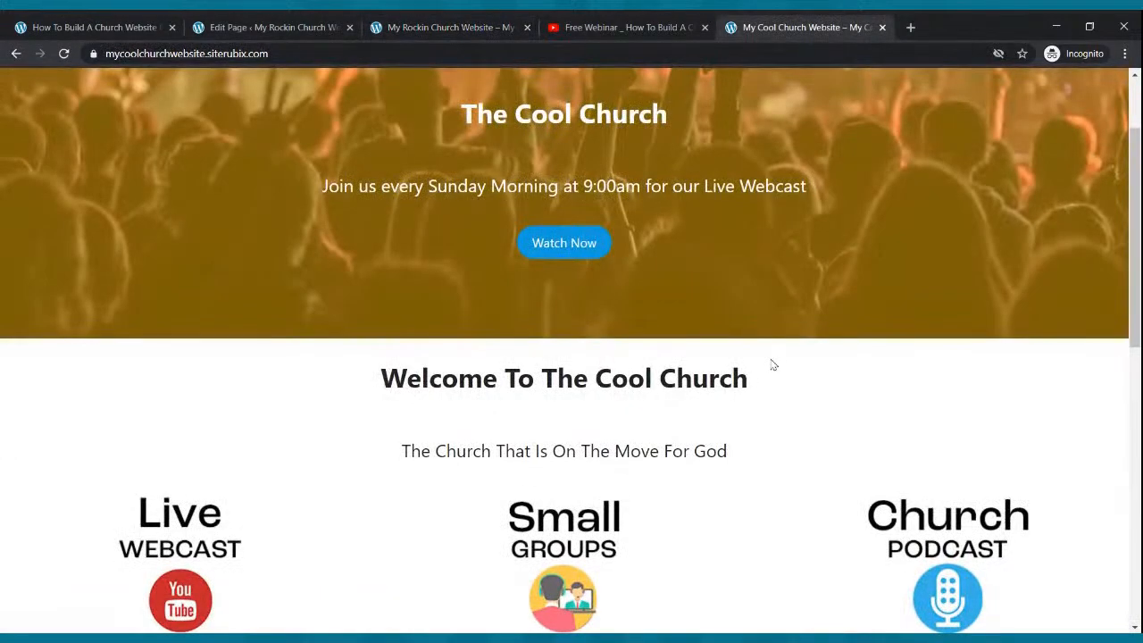
scroll(771, 365, down, 2)
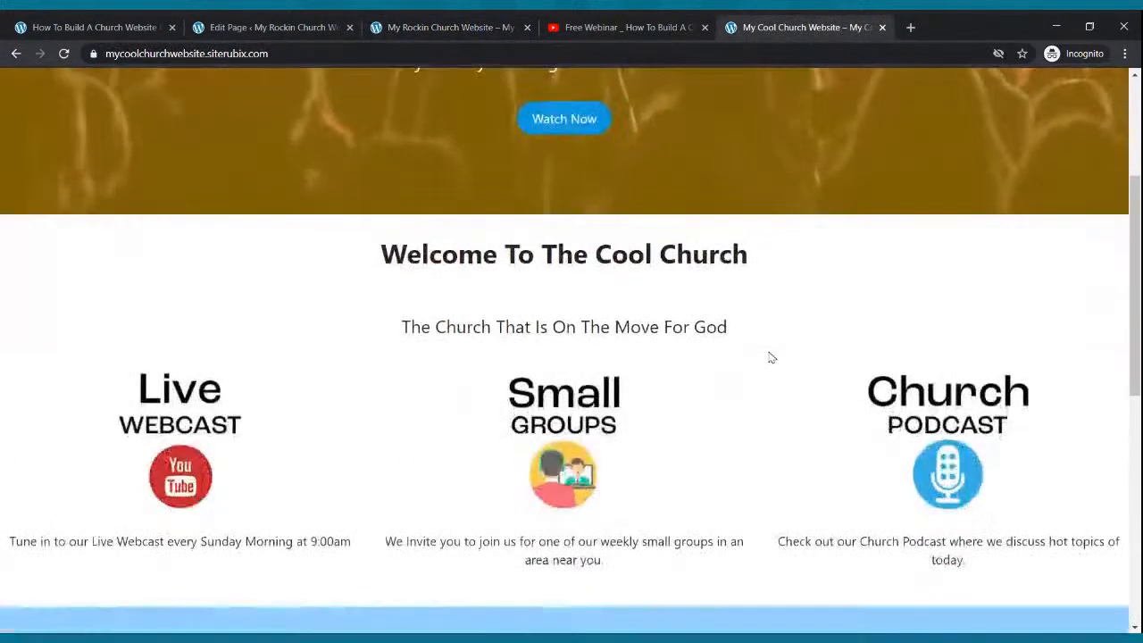
click(258, 28)
scroll(496, 447, down, 1)
click(492, 457)
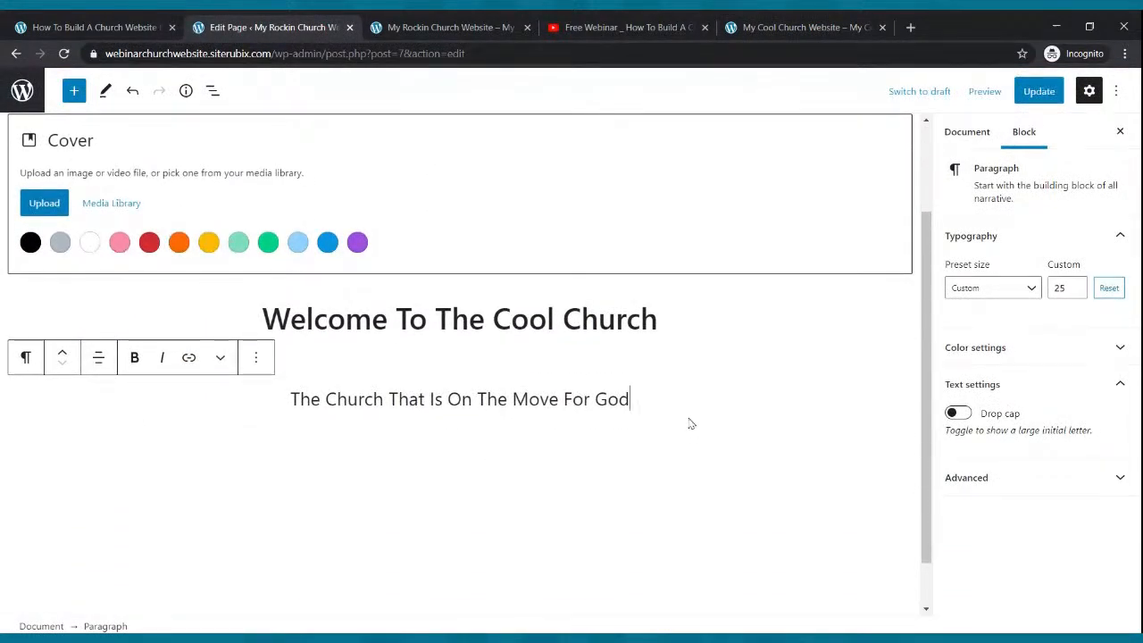
key(Return)
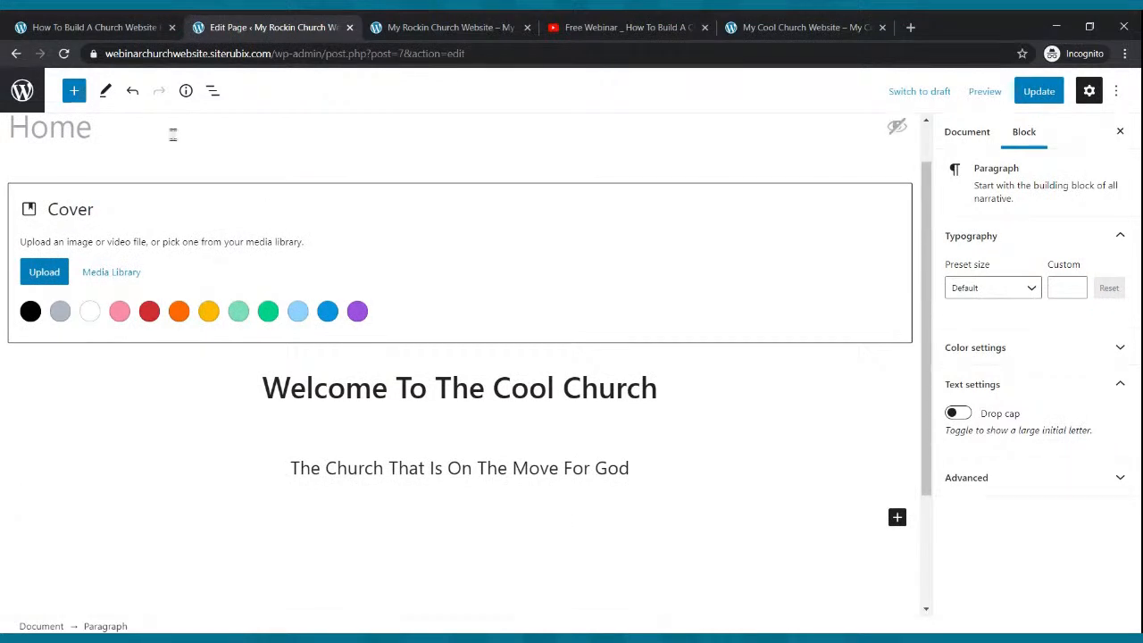
- Insert a Columns block with a 33/33/33 three-column layout and save the page
click(76, 99)
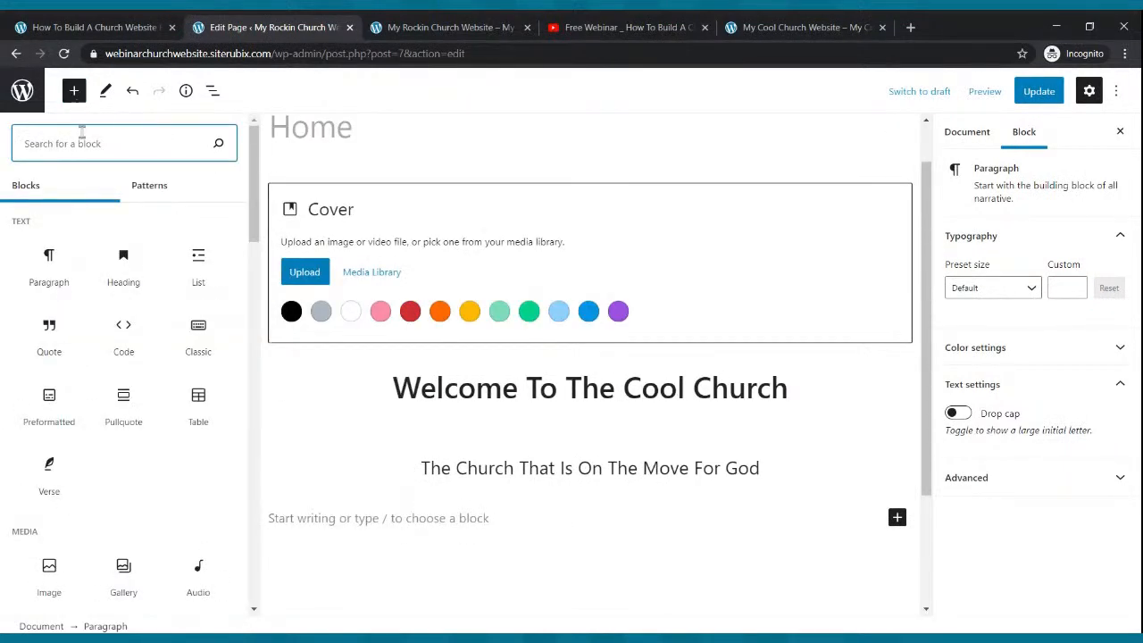
text(colu)
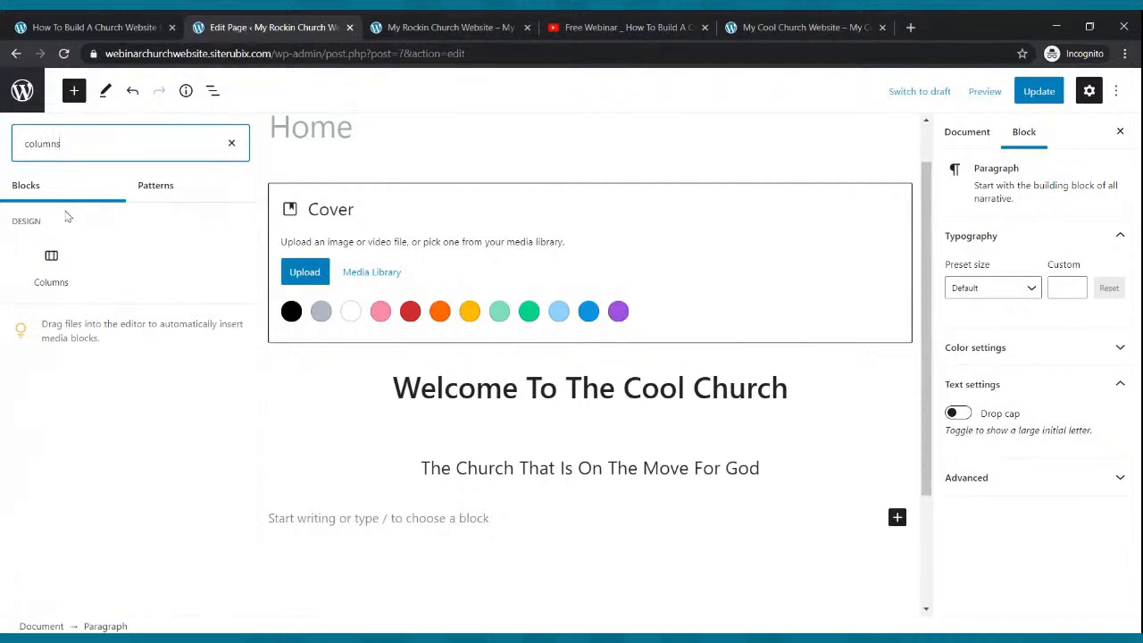
text(mns)
click(51, 264)
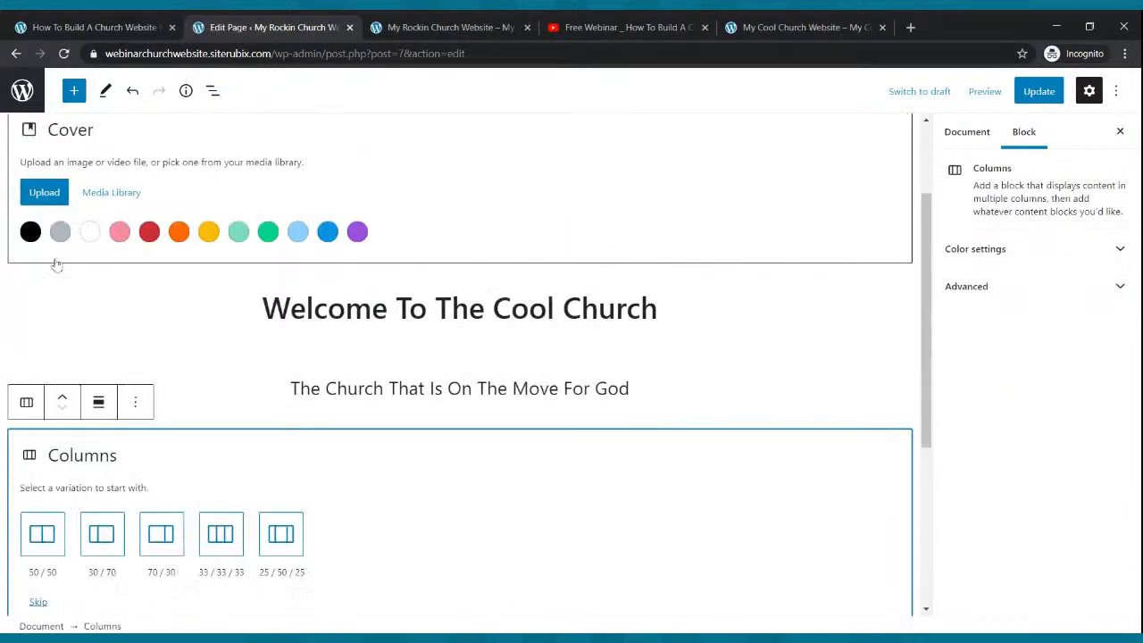
click(218, 536)
click(1040, 93)
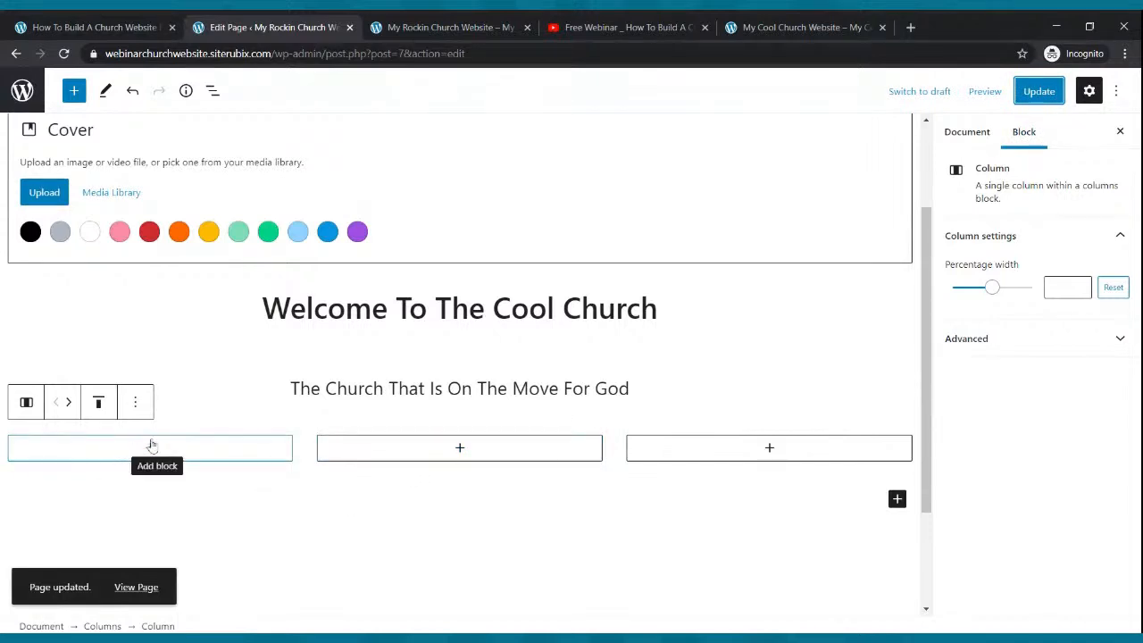
- Add an Image block to each of the three columns and start uploading the first column's image
click(151, 449)
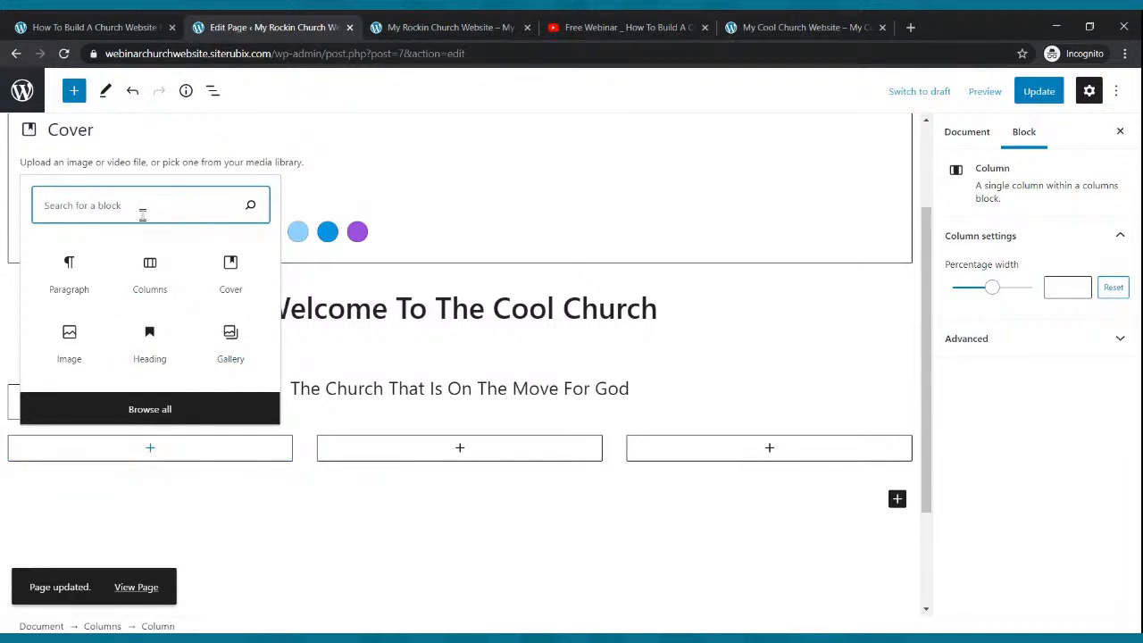
text(image)
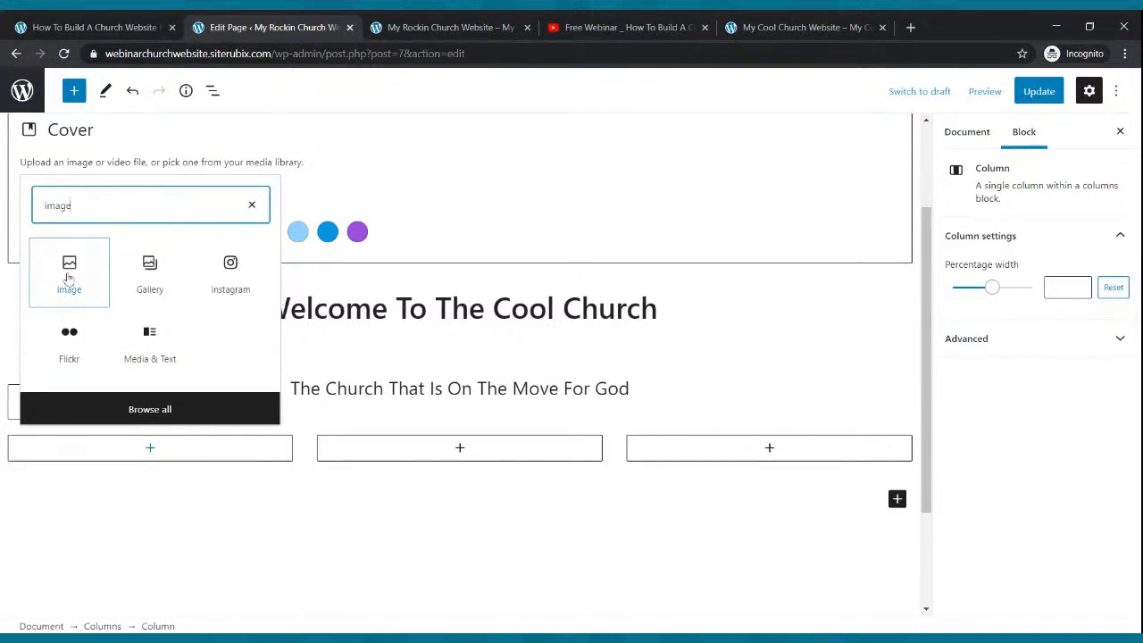
click(69, 279)
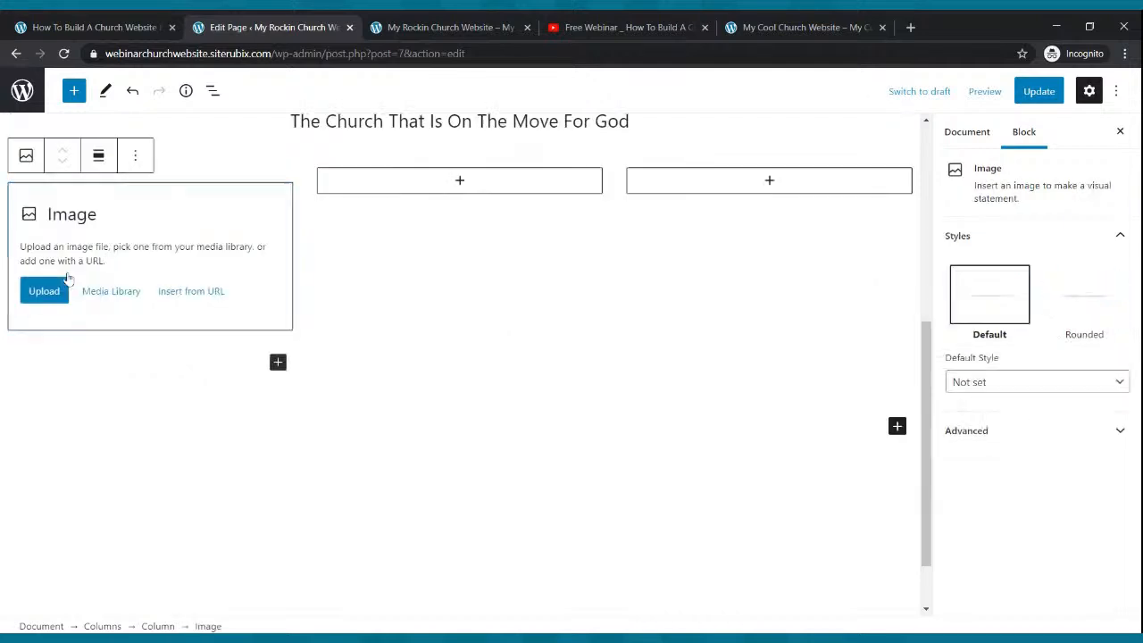
click(459, 182)
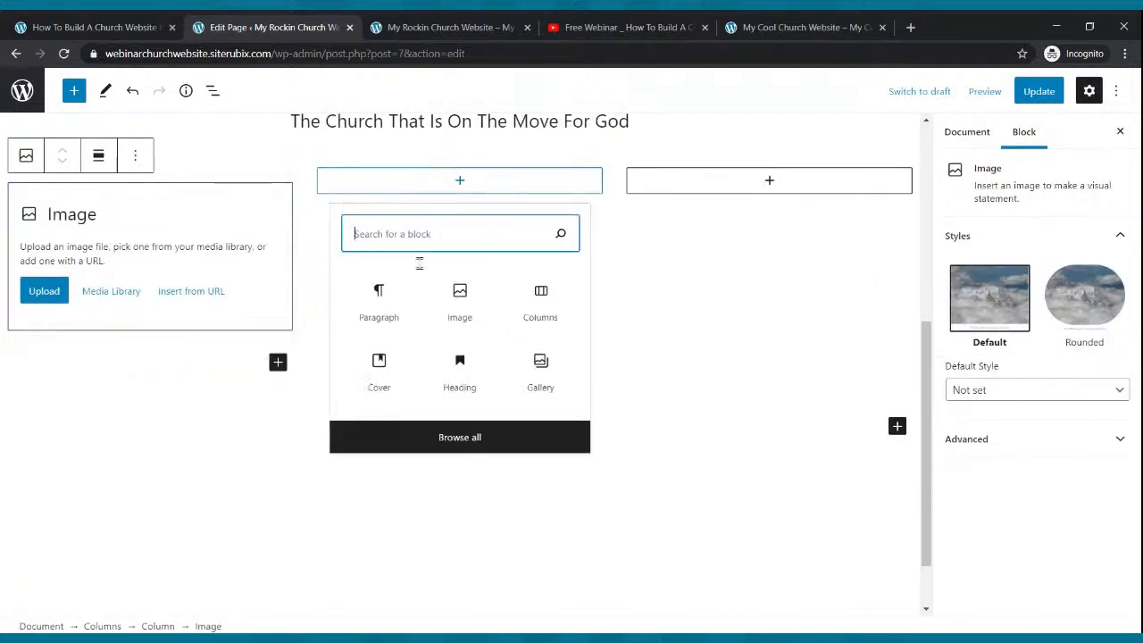
click(459, 308)
click(770, 182)
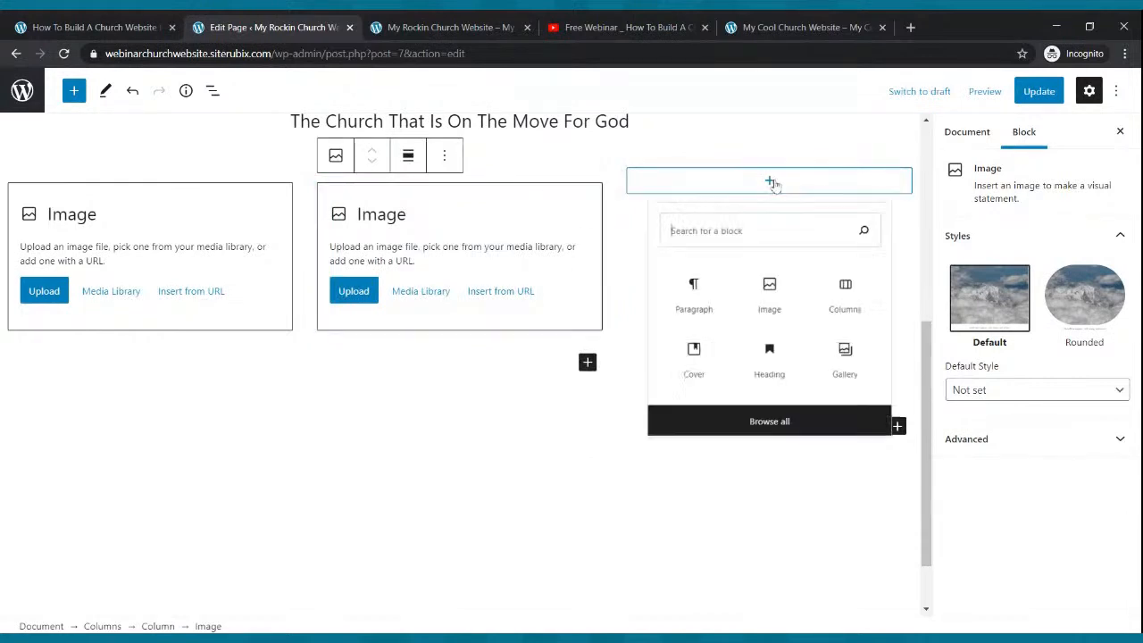
click(771, 303)
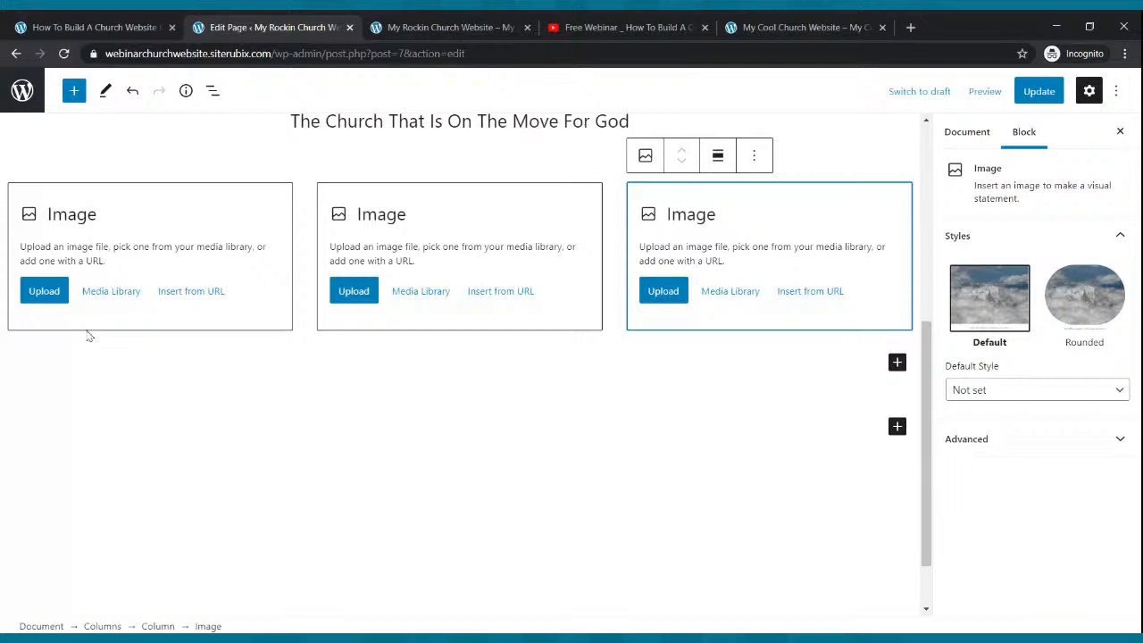
click(46, 297)
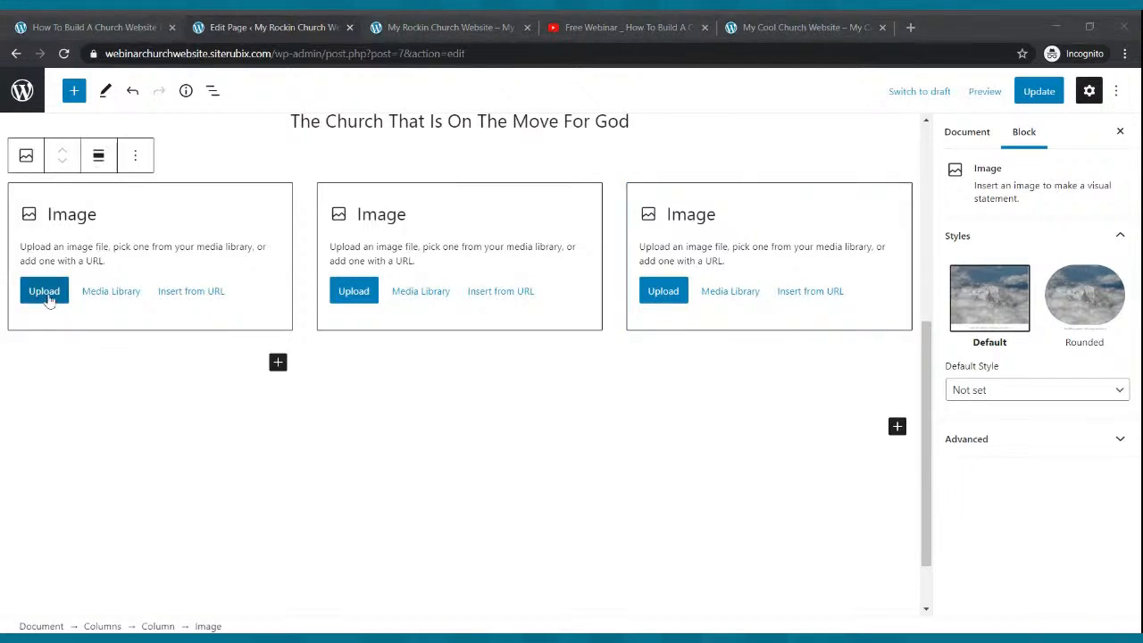
- Upload the Live Webcast, Small Groups and Church Podcast images into the three columns
double_click(321, 148)
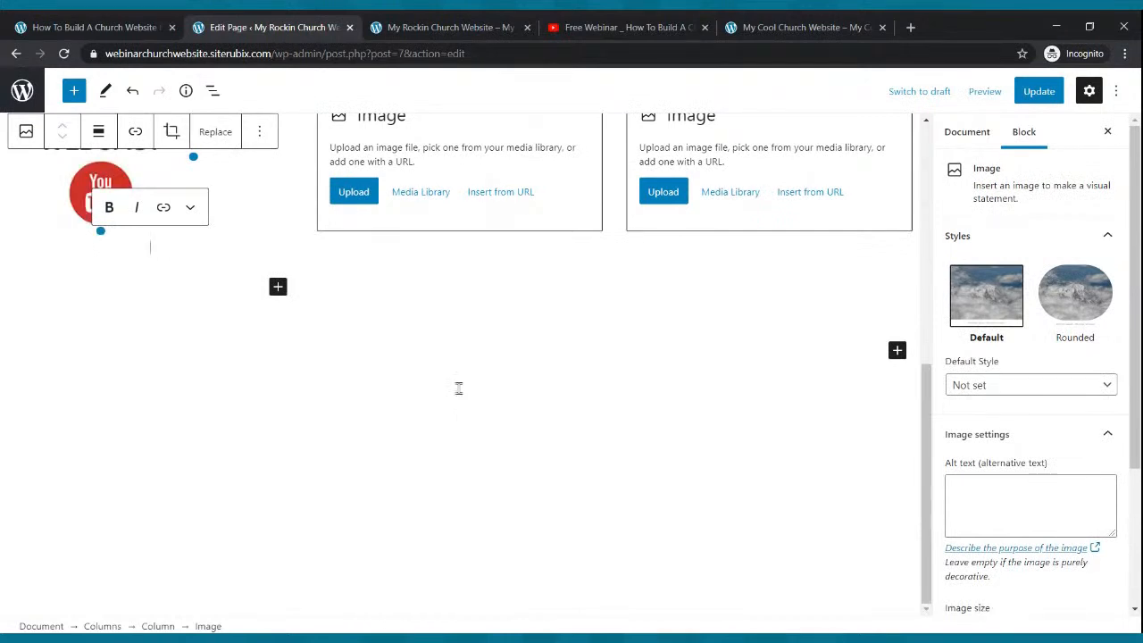
click(366, 183)
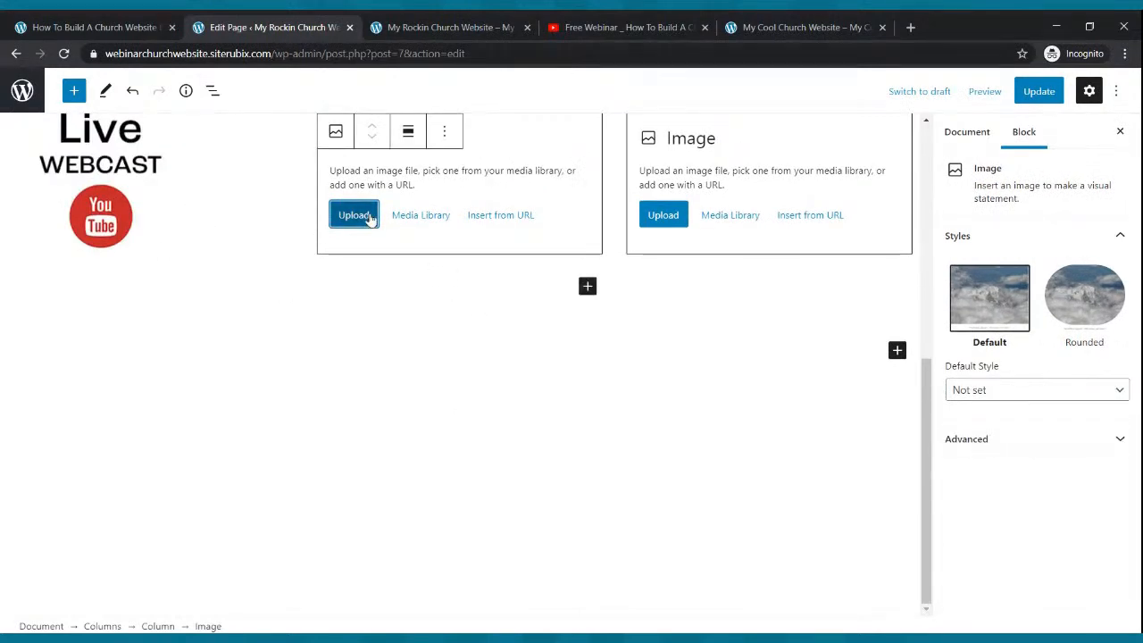
click(370, 221)
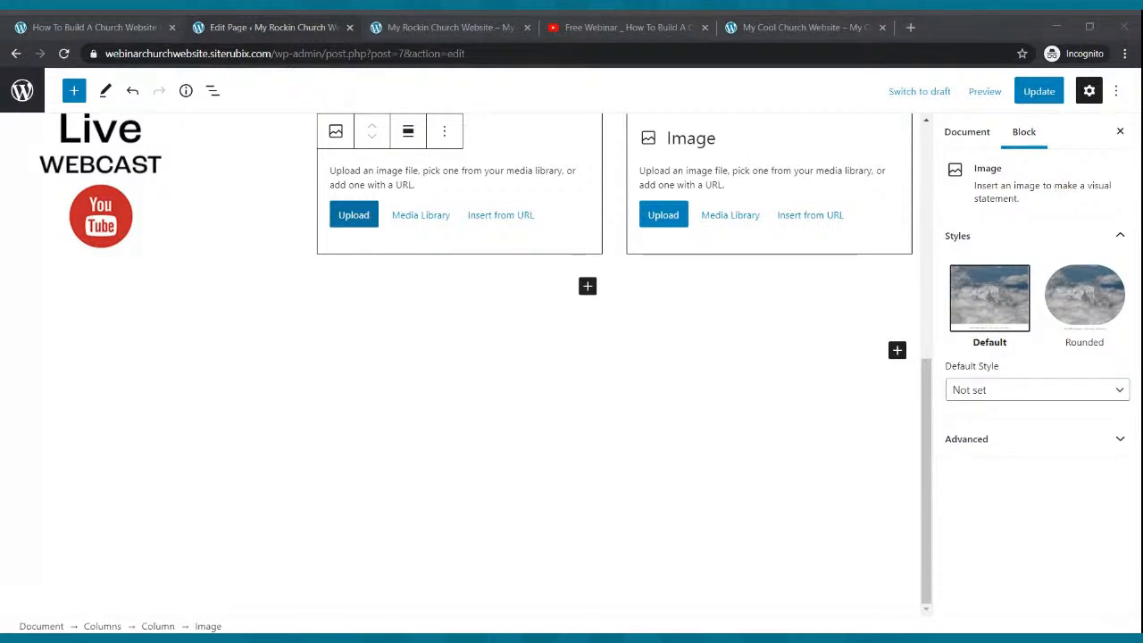
key(Return)
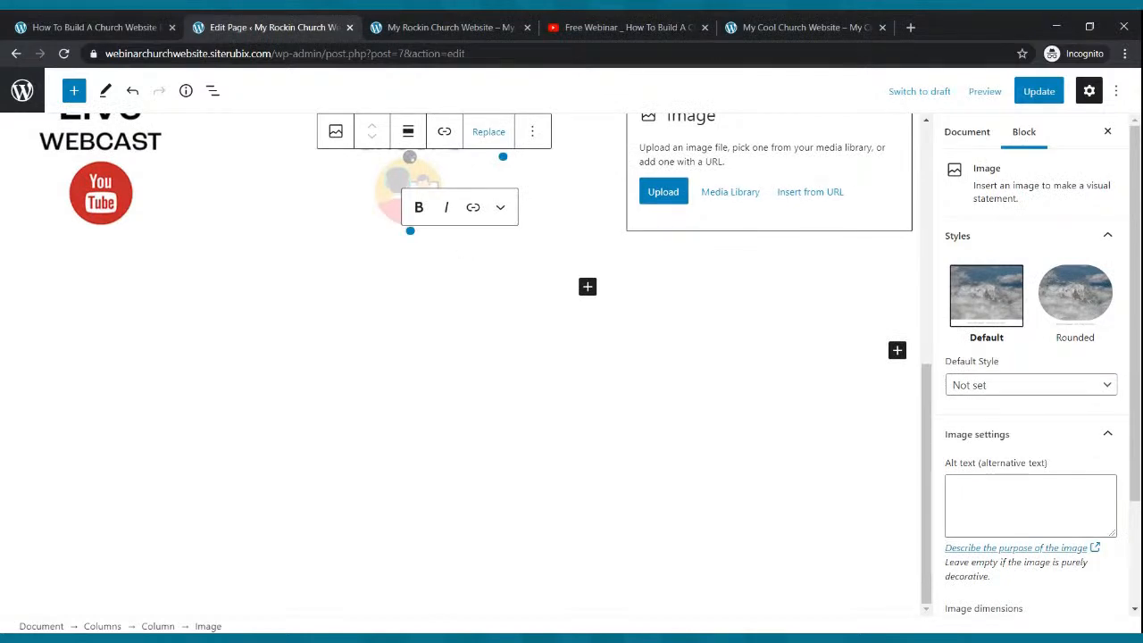
click(647, 205)
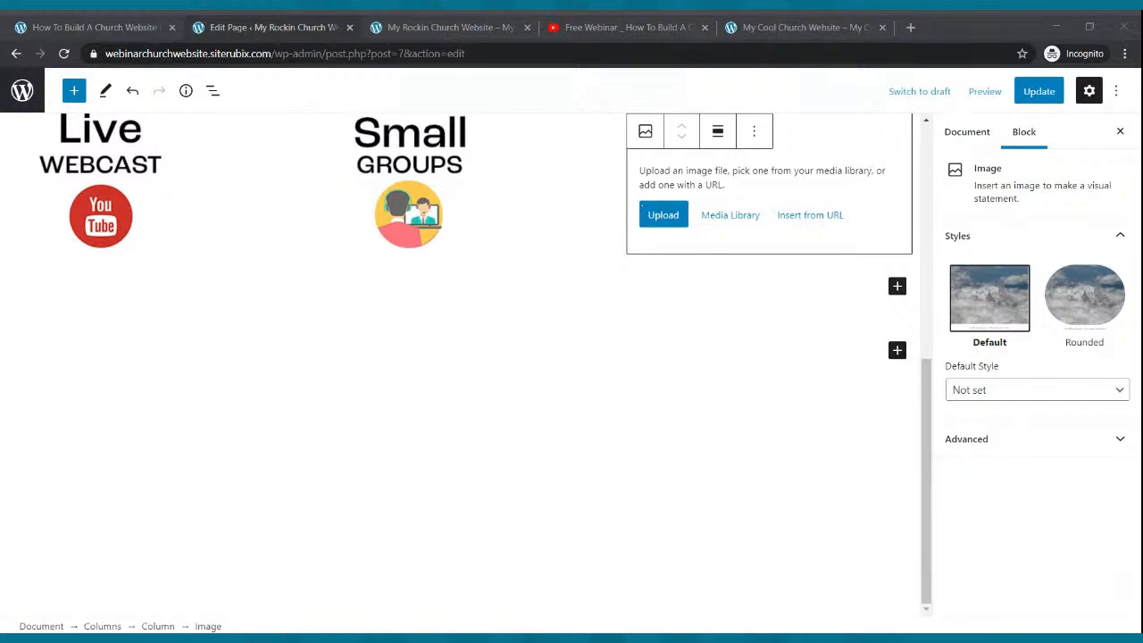
key(Return)
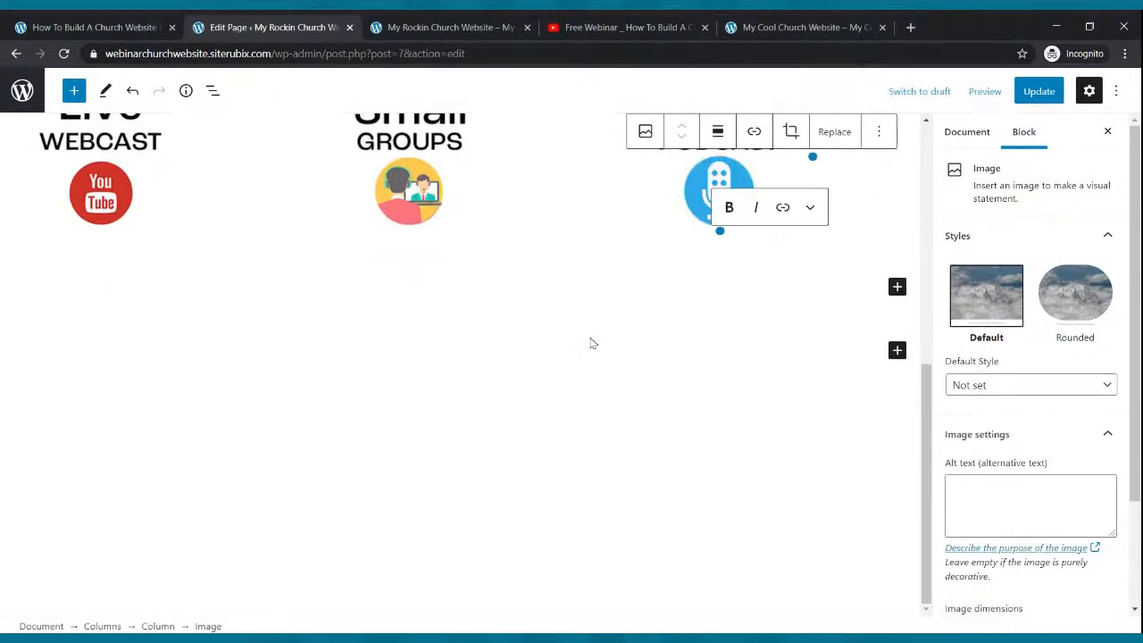
- Save the page and check the three column images on the live site
click(1036, 90)
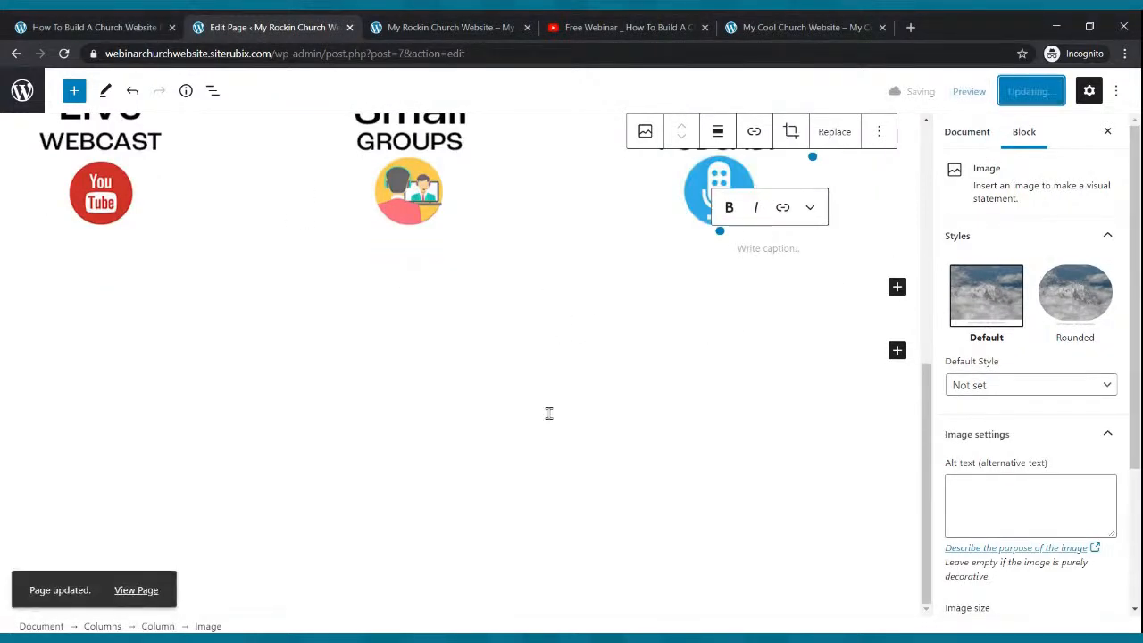
scroll(551, 413, up, 2)
scroll(551, 413, up, 5)
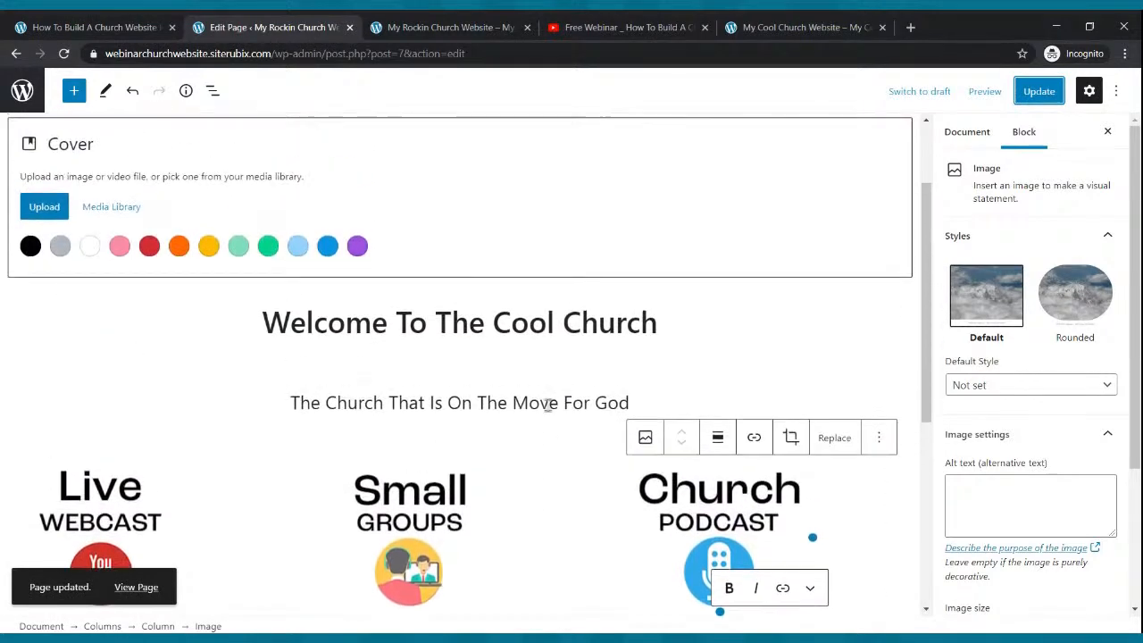
click(440, 25)
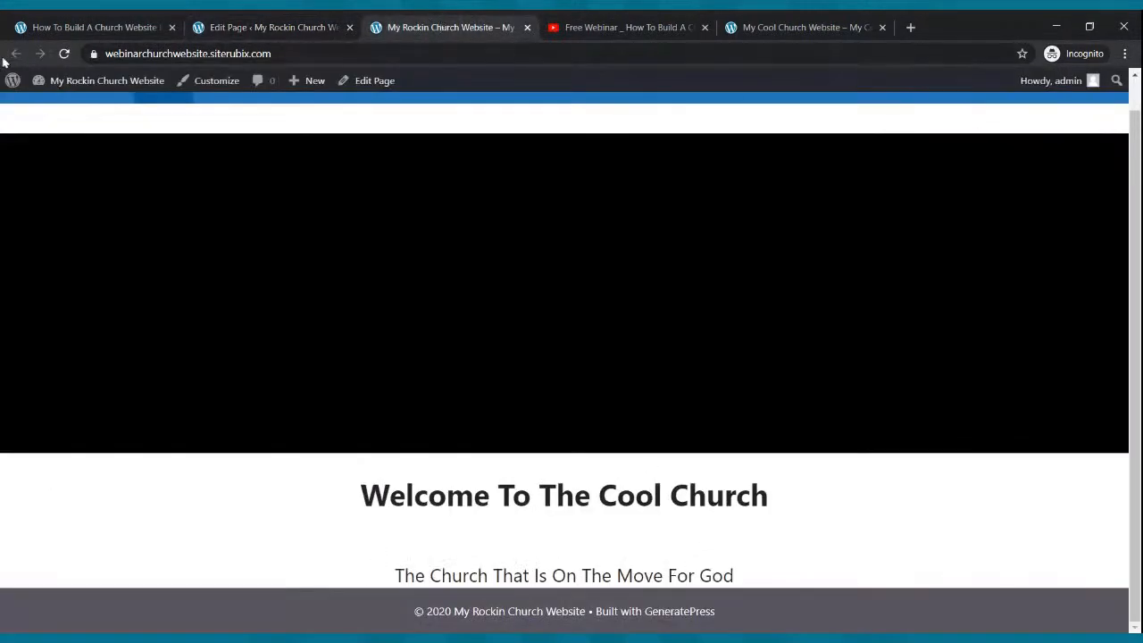
click(64, 53)
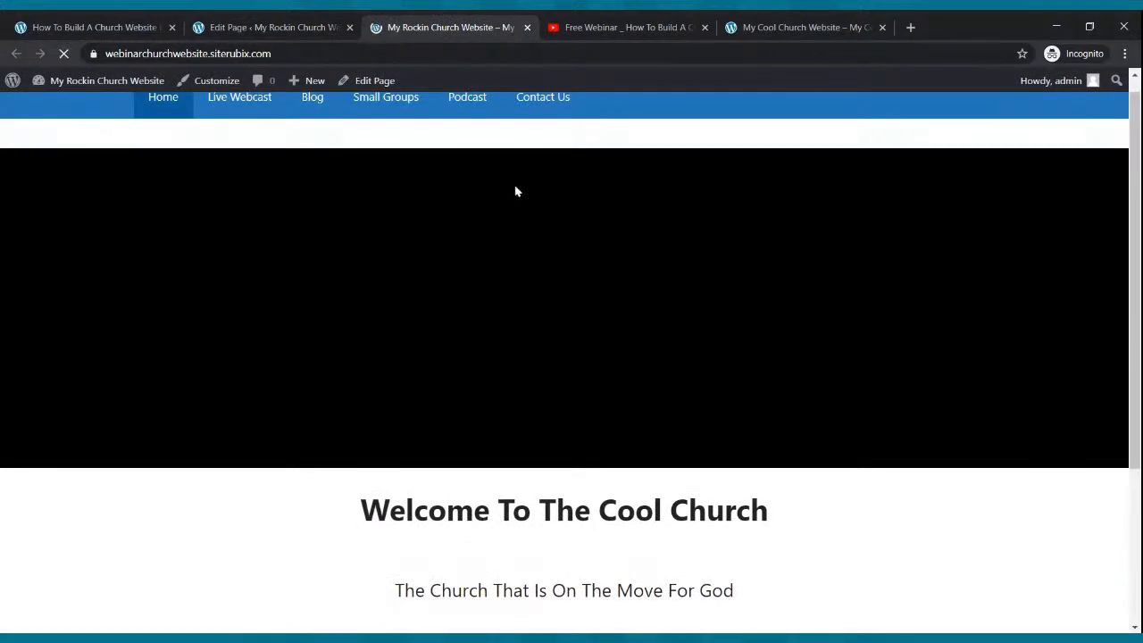
scroll(531, 232, down, 3)
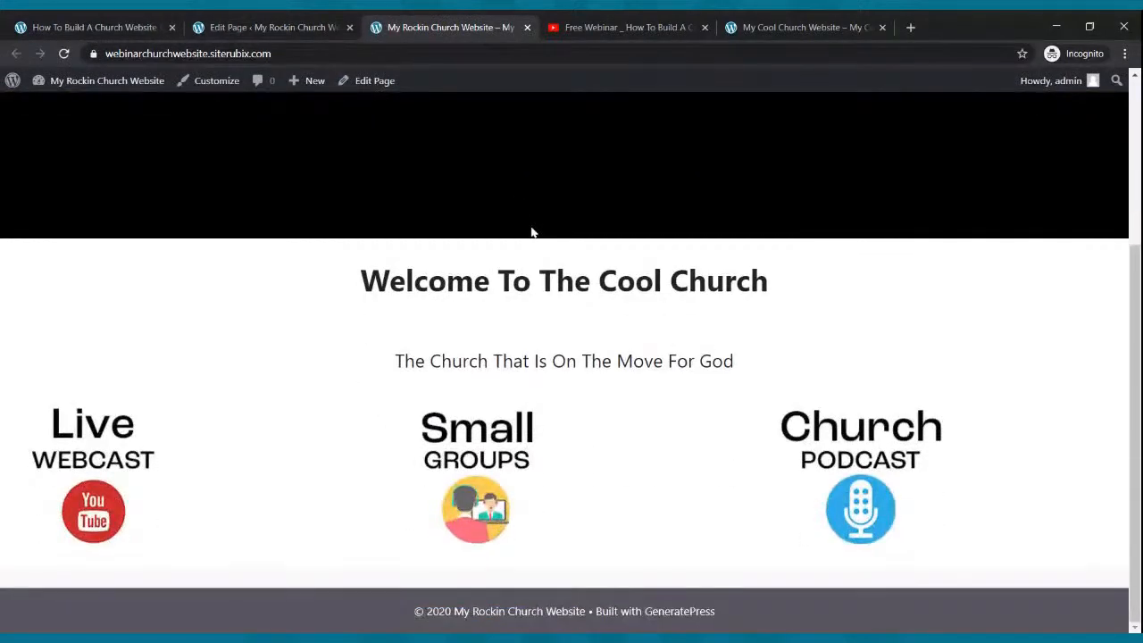
scroll(536, 247, up, 3)
scroll(536, 248, down, 3)
- Centre-align the Live Webcast, Small Groups and Church Podcast images
click(221, 37)
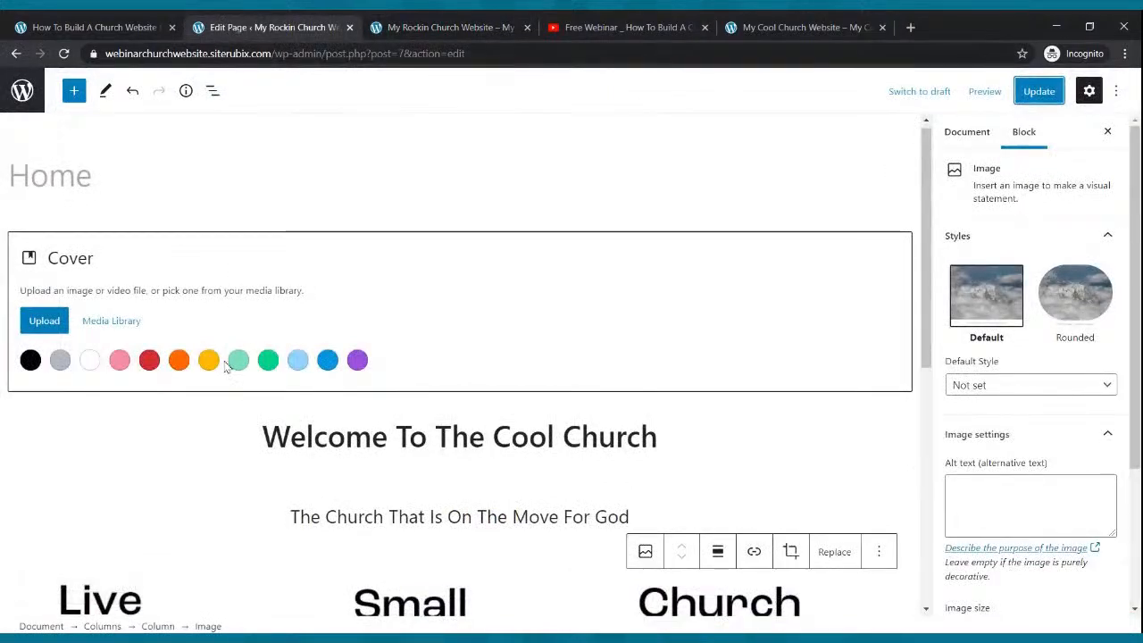
scroll(224, 359, down, 3)
click(113, 280)
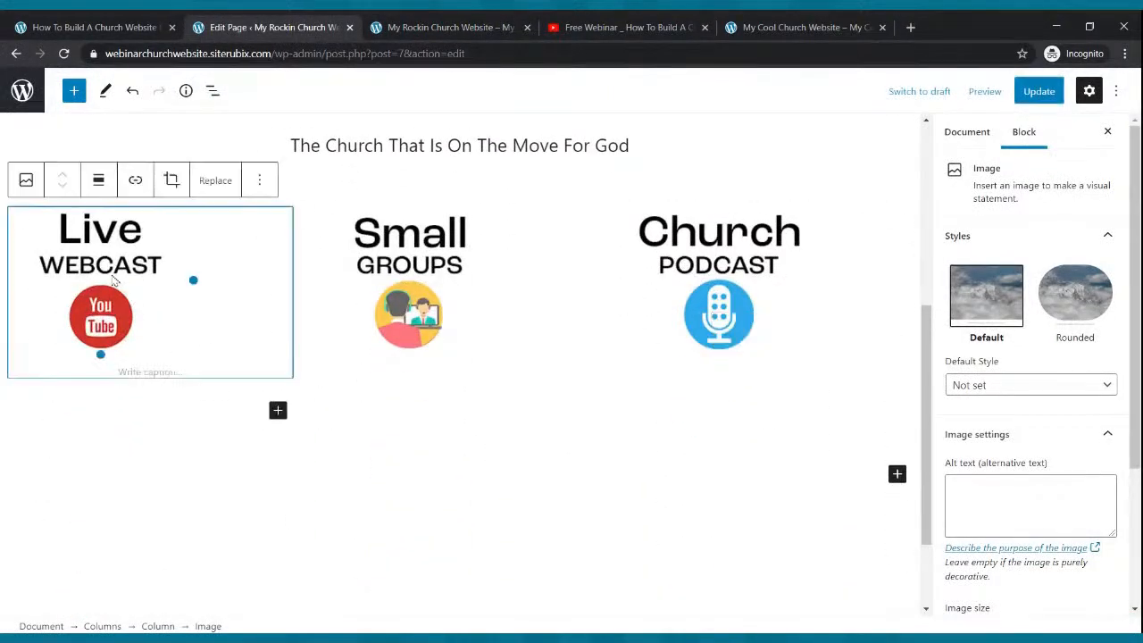
click(98, 179)
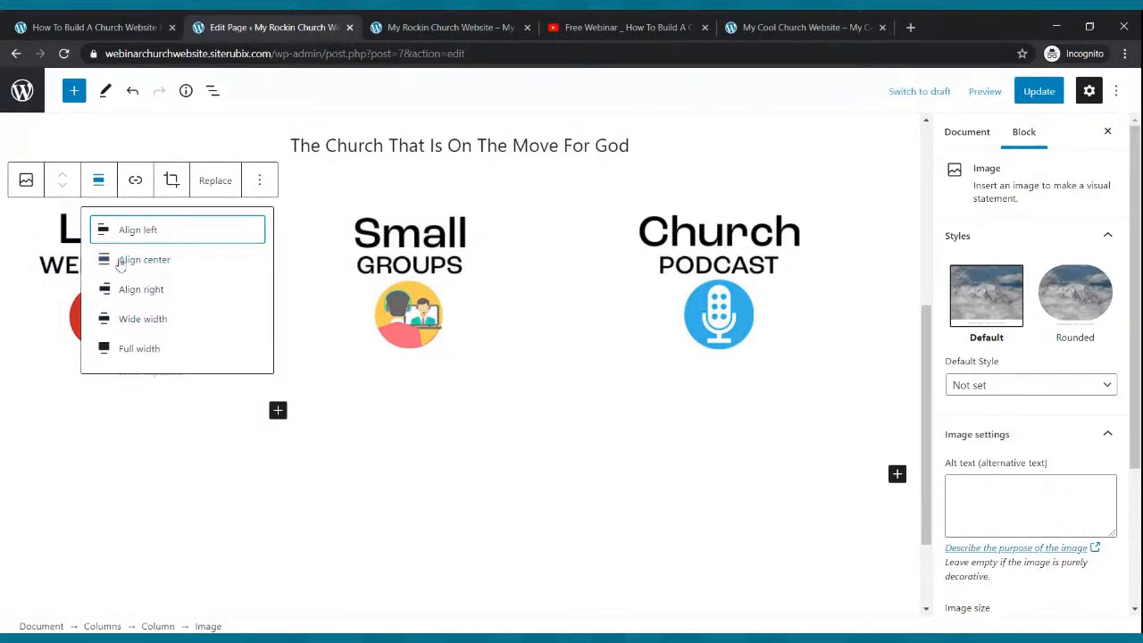
click(120, 260)
click(425, 280)
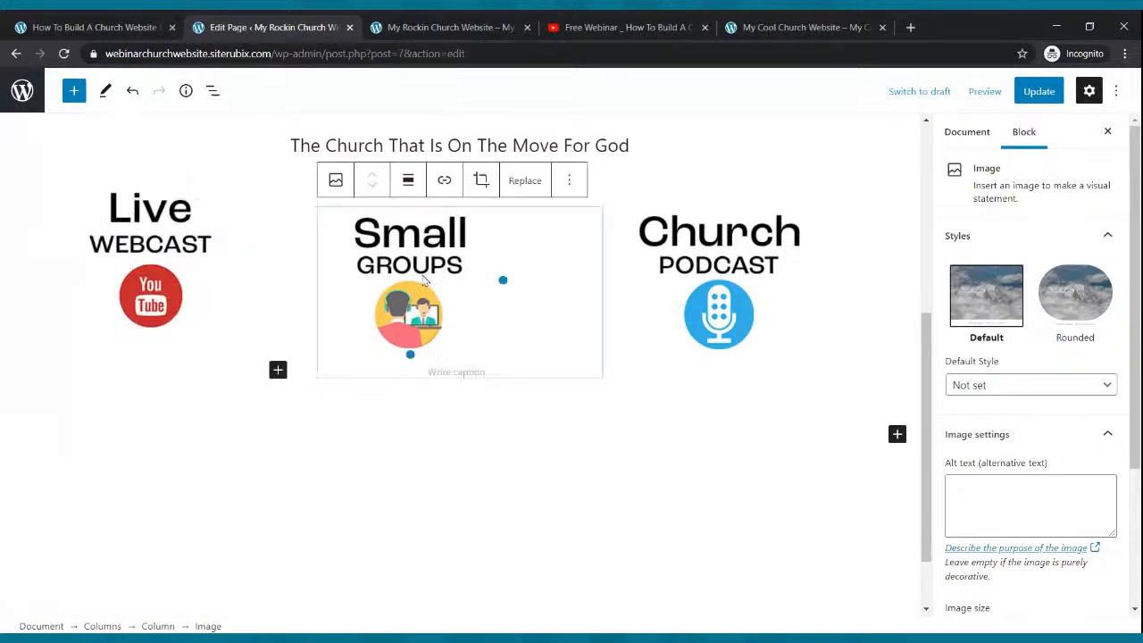
click(416, 182)
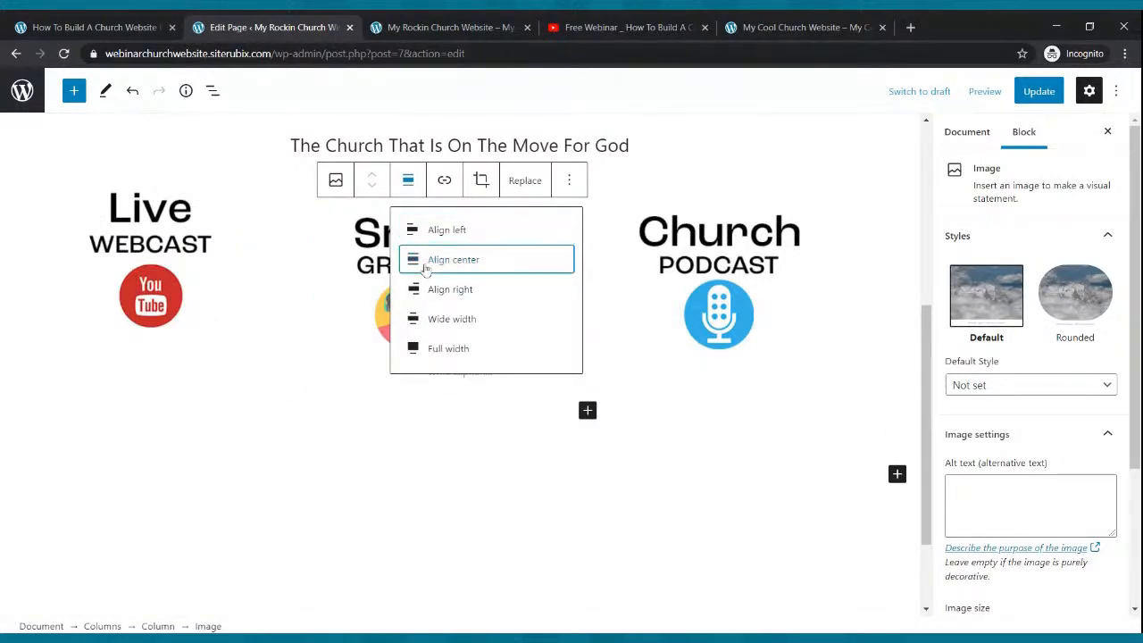
click(426, 262)
click(704, 264)
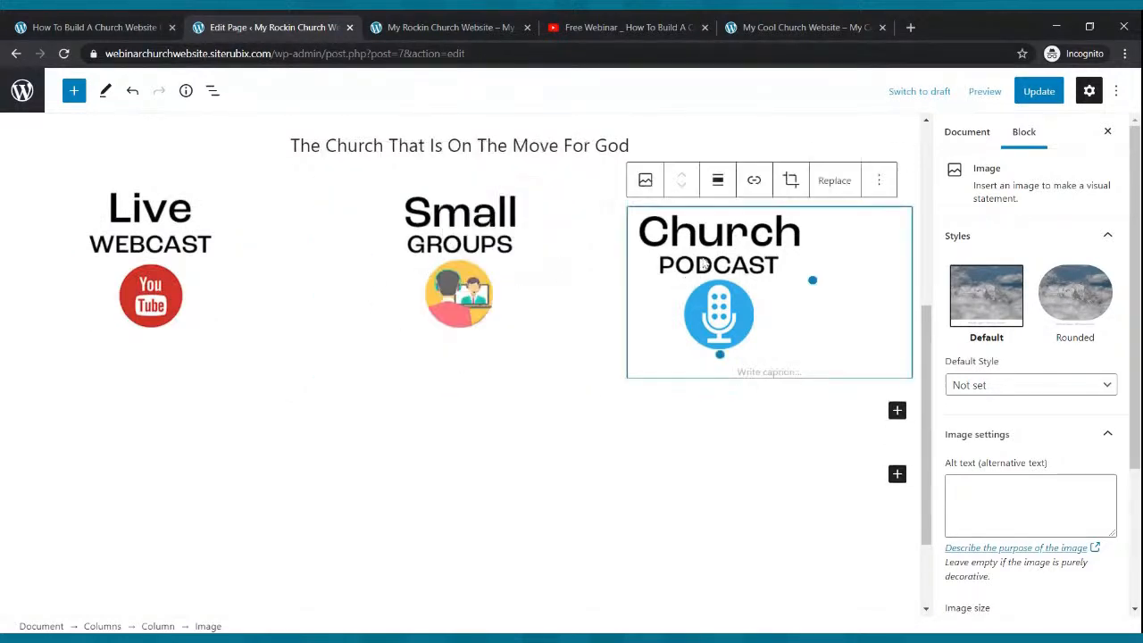
click(717, 181)
click(721, 259)
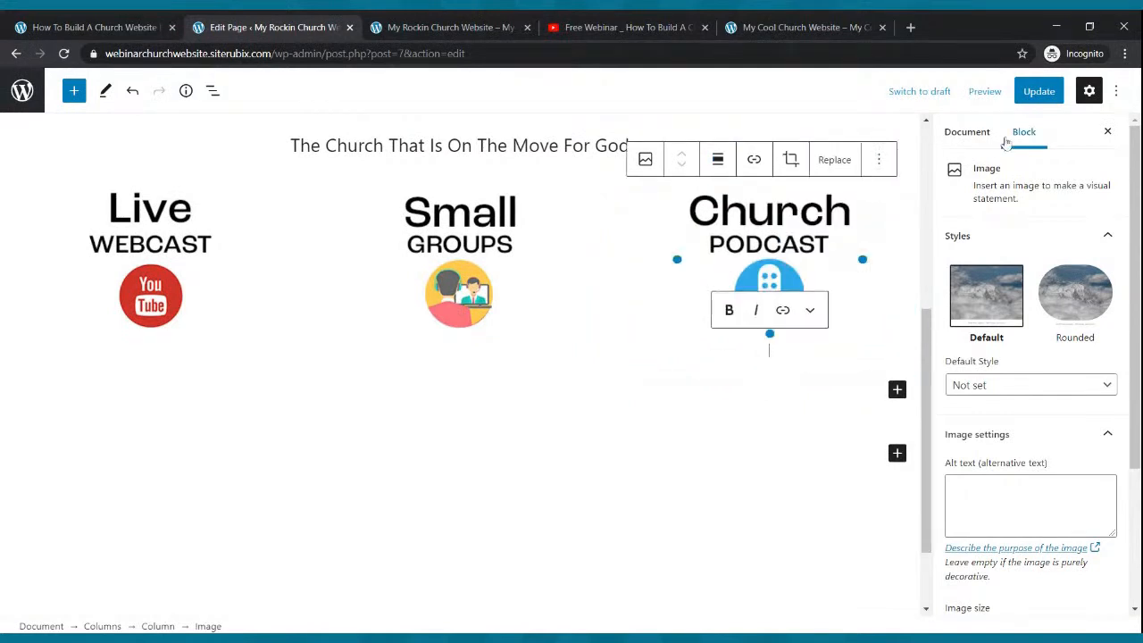
- Save the page, compare the live site with the My Cool Church reference, and return to the editor
click(1029, 103)
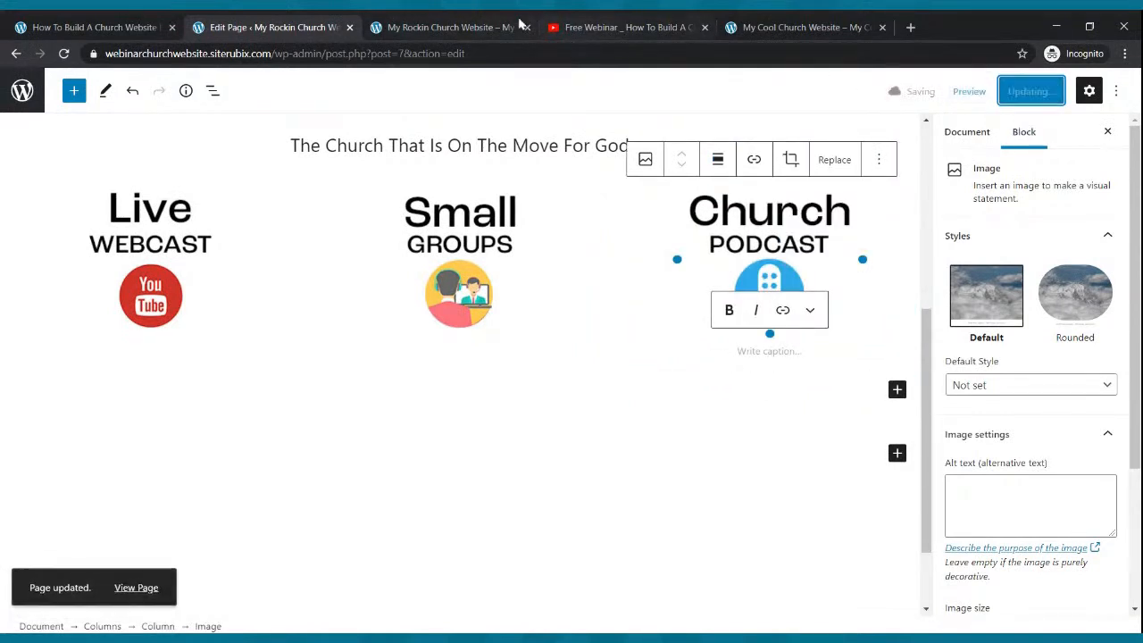
click(489, 21)
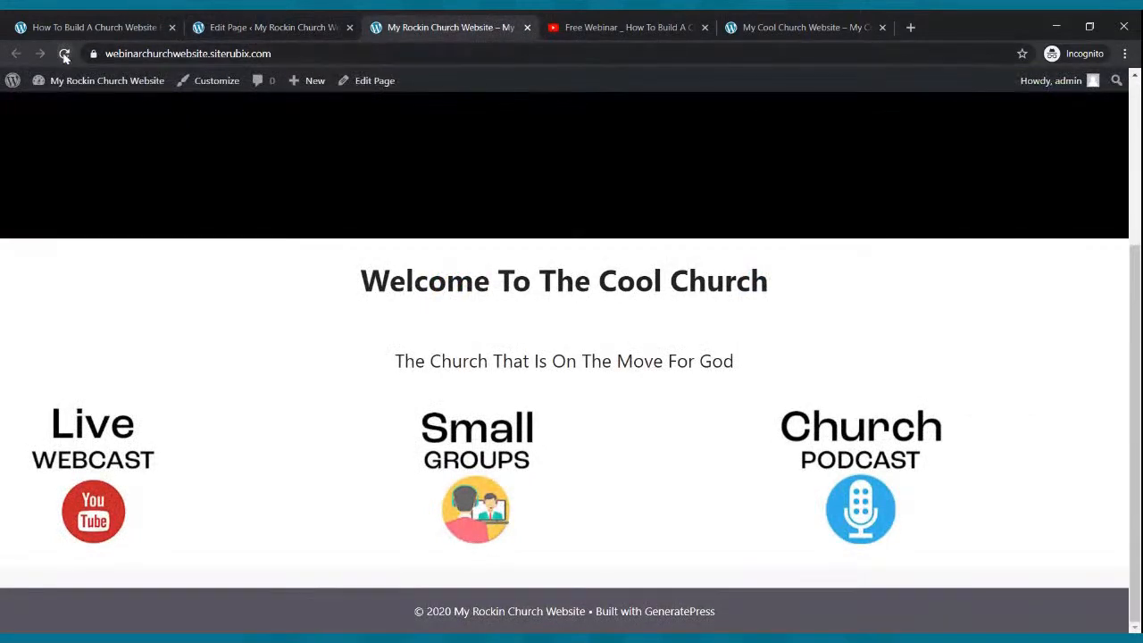
click(64, 53)
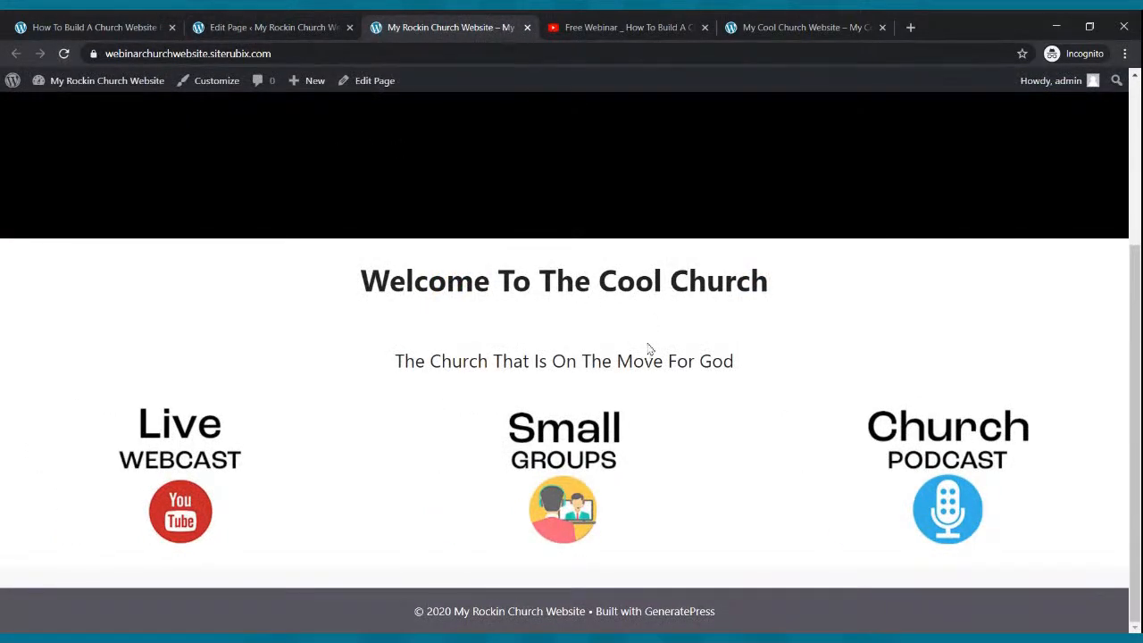
scroll(665, 308, up, 3)
scroll(661, 297, down, 2)
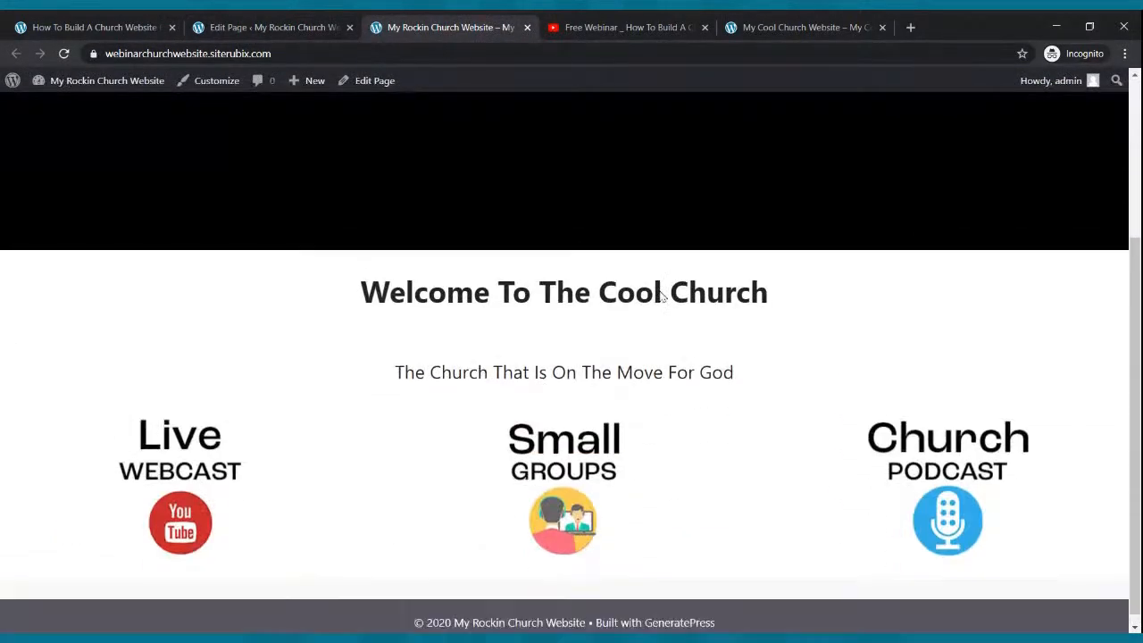
click(748, 25)
scroll(701, 211, up, 3)
scroll(701, 211, down, 8)
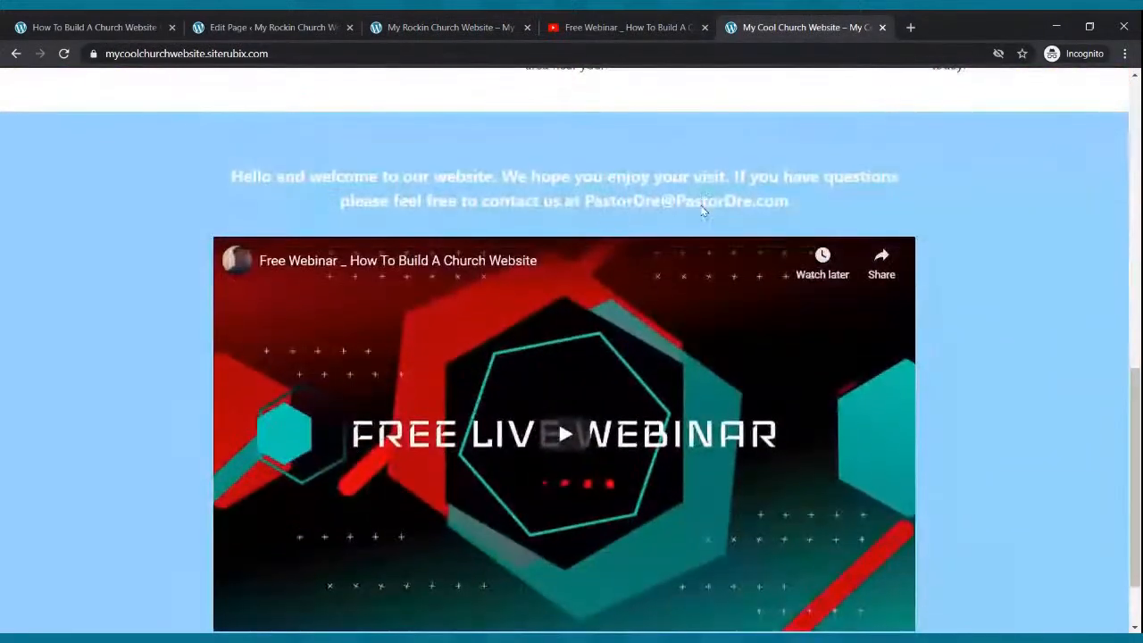
scroll(701, 211, up, 6)
scroll(701, 210, up, 2)
click(295, 27)
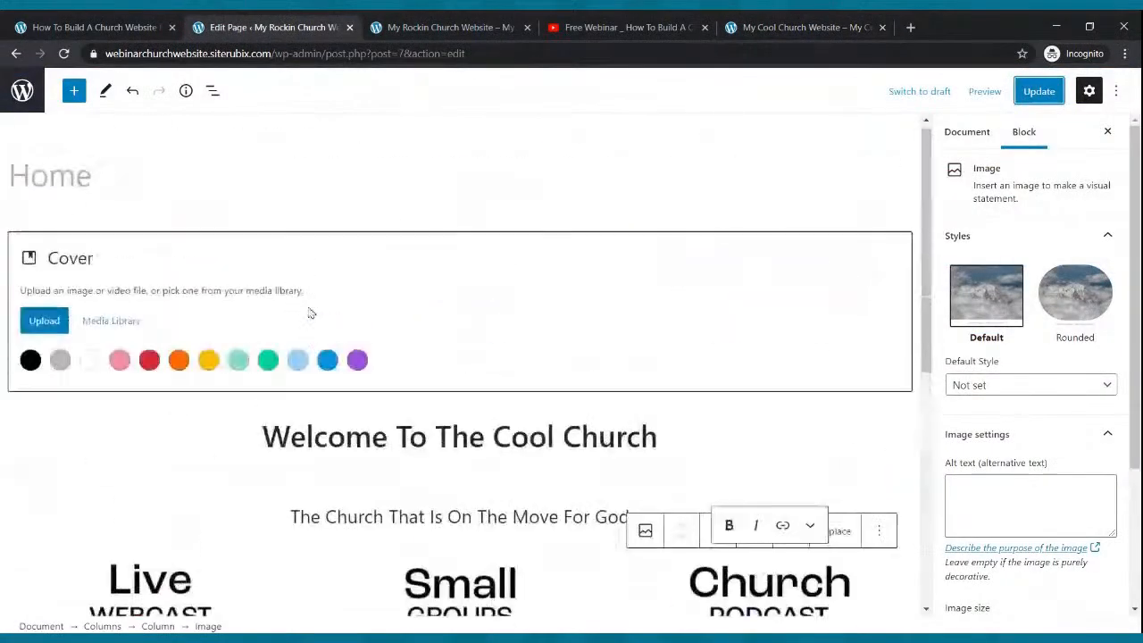
- Choose a background image for the Cover block and save the page
click(55, 344)
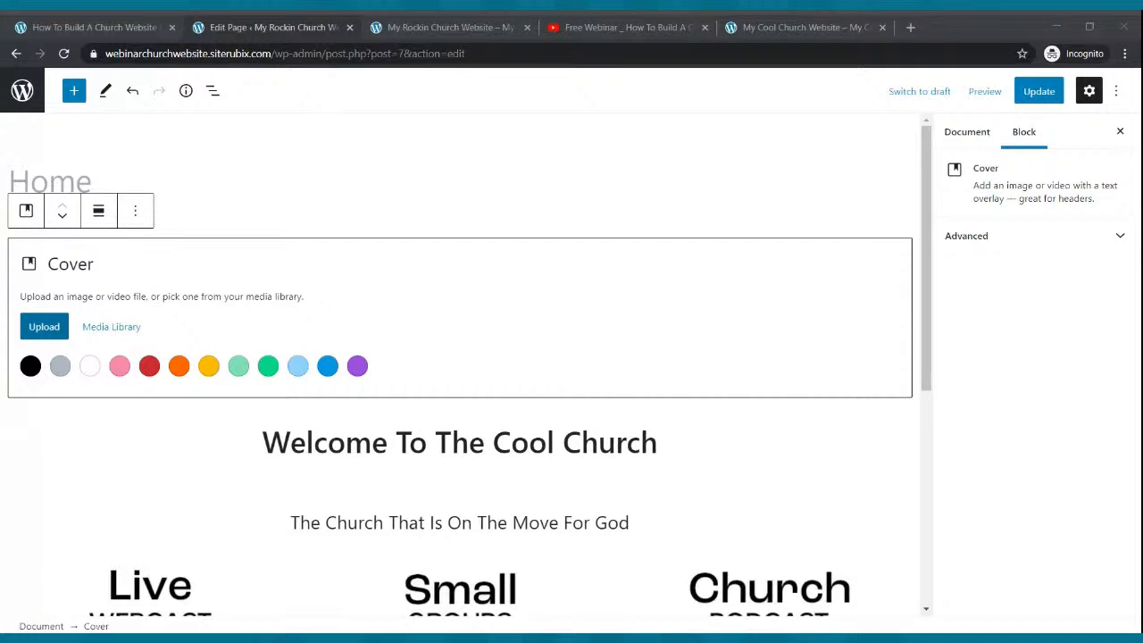
double_click(297, 238)
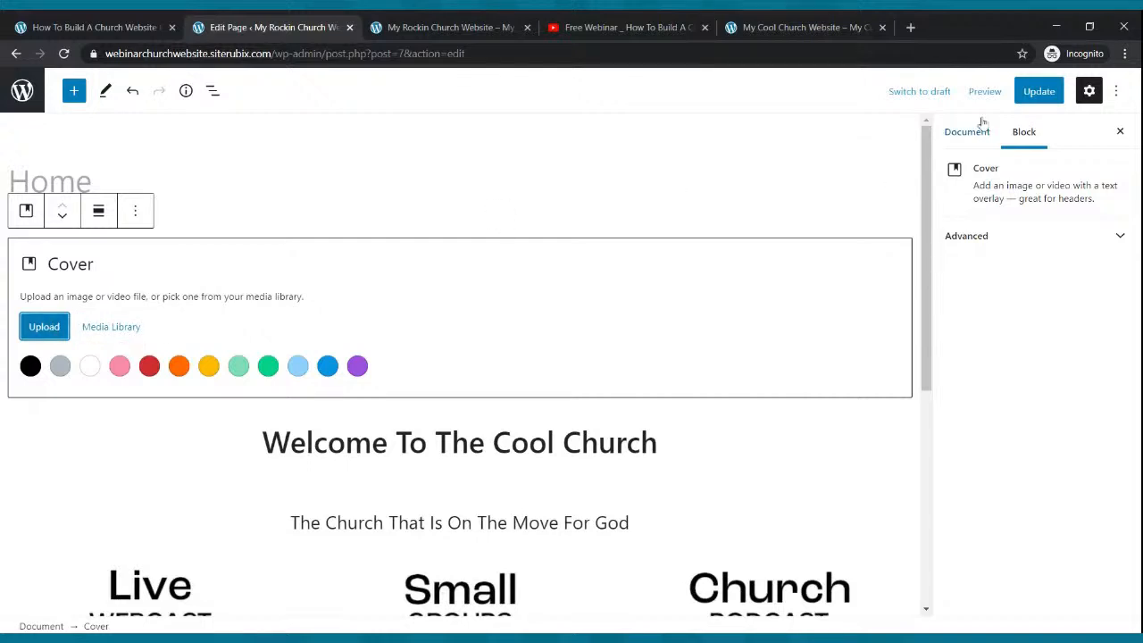
click(1036, 91)
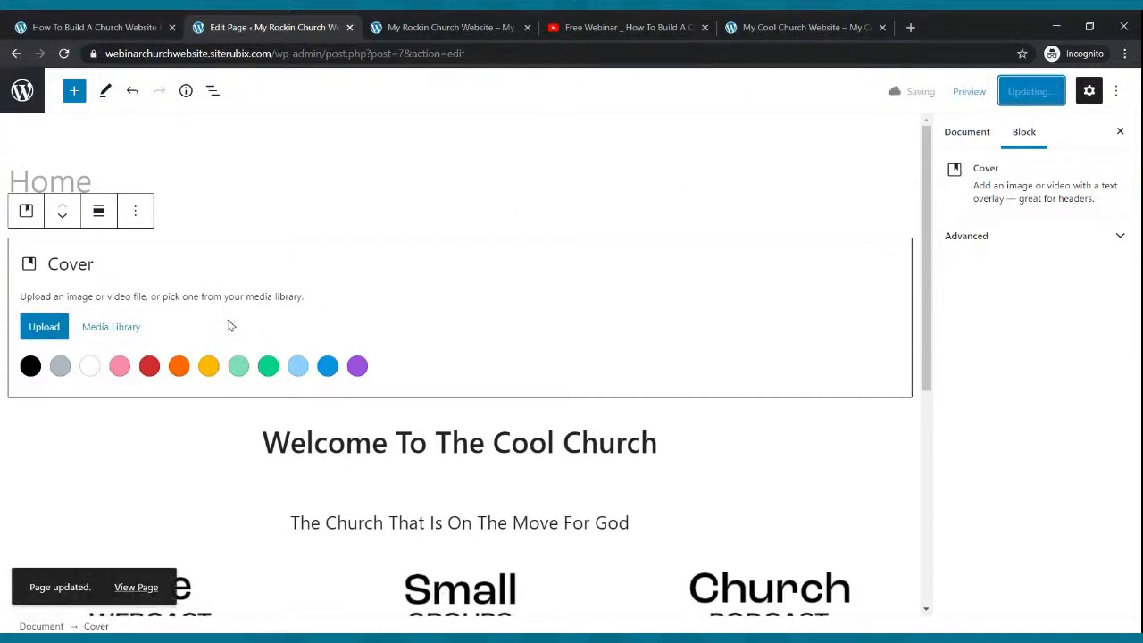
- Reload the live site, then find the Live Webcast description line on the My Cool Church reference site
click(384, 29)
click(64, 54)
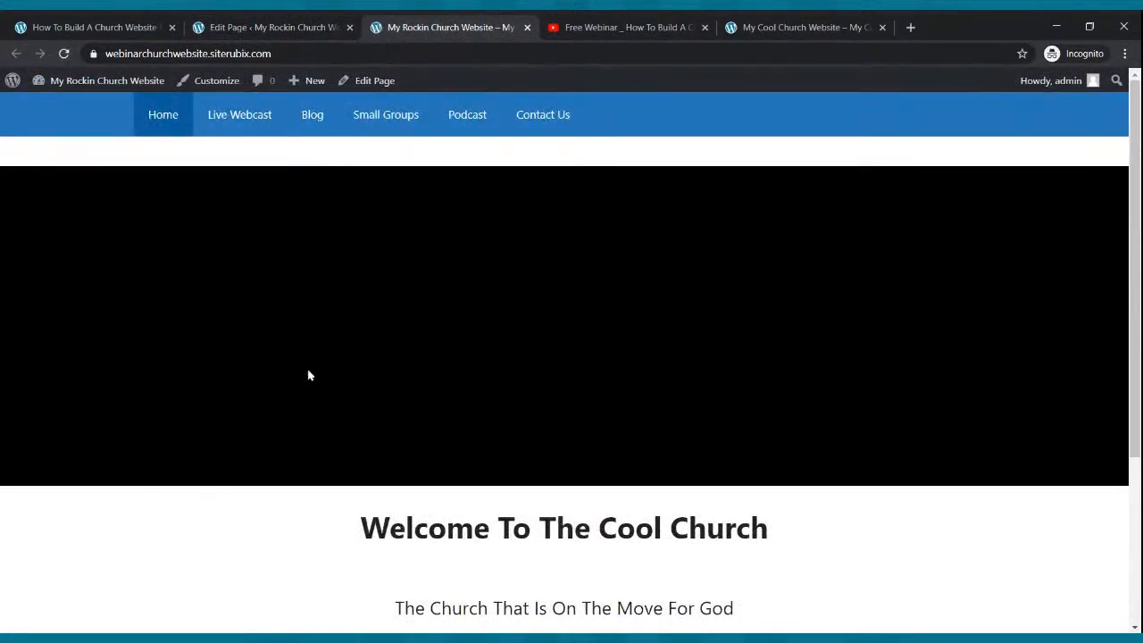
scroll(348, 307, down, 3)
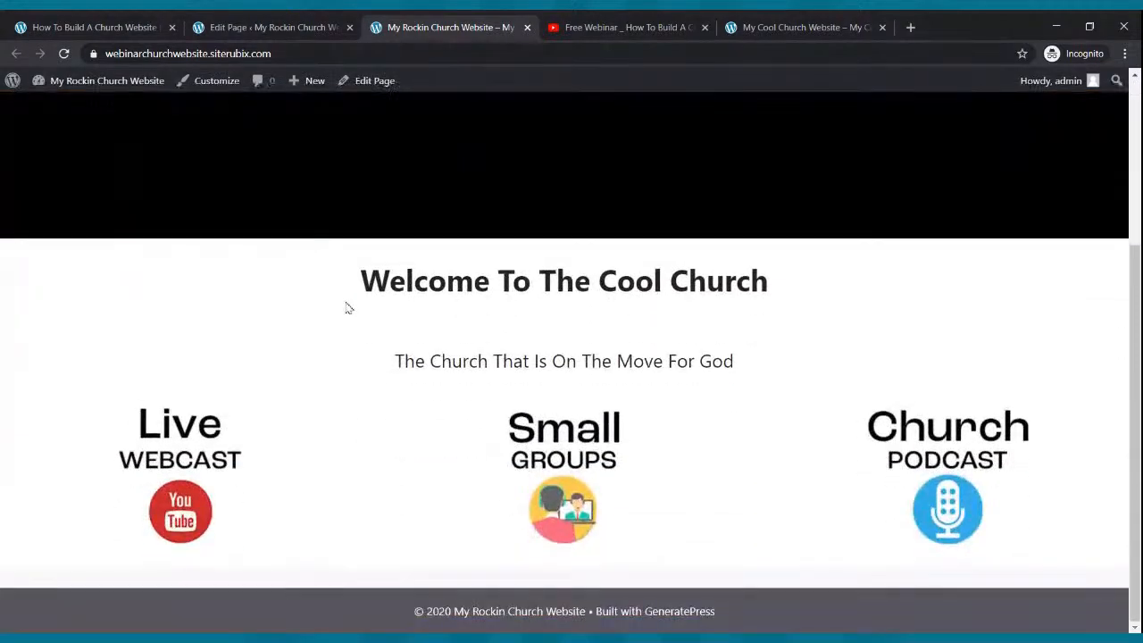
scroll(348, 310, up, 5)
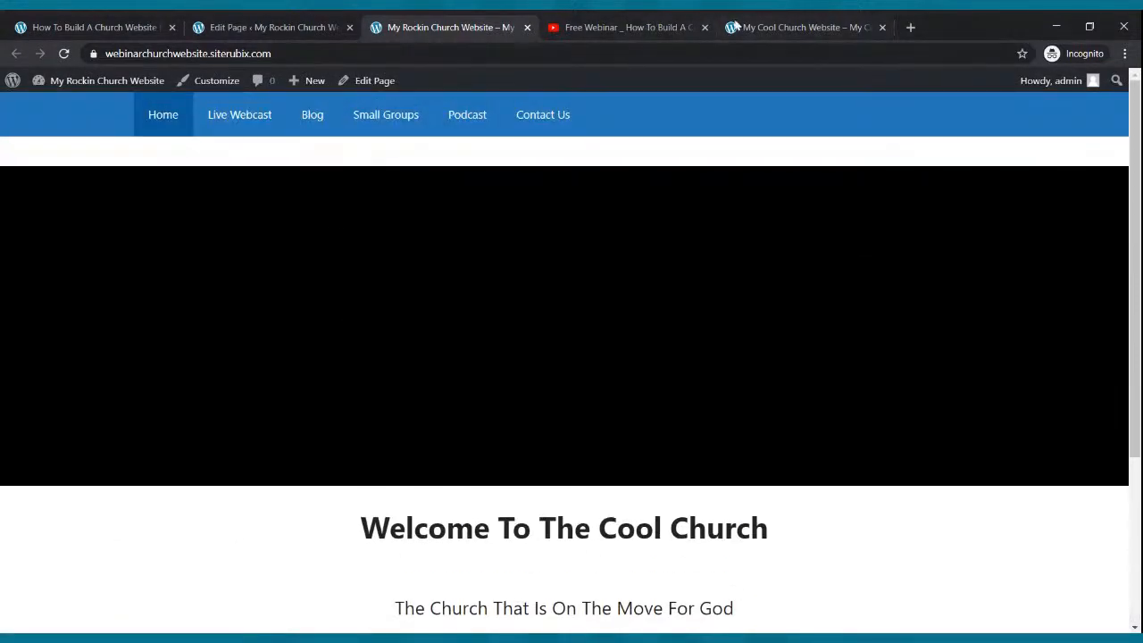
click(795, 27)
scroll(623, 290, down, 5)
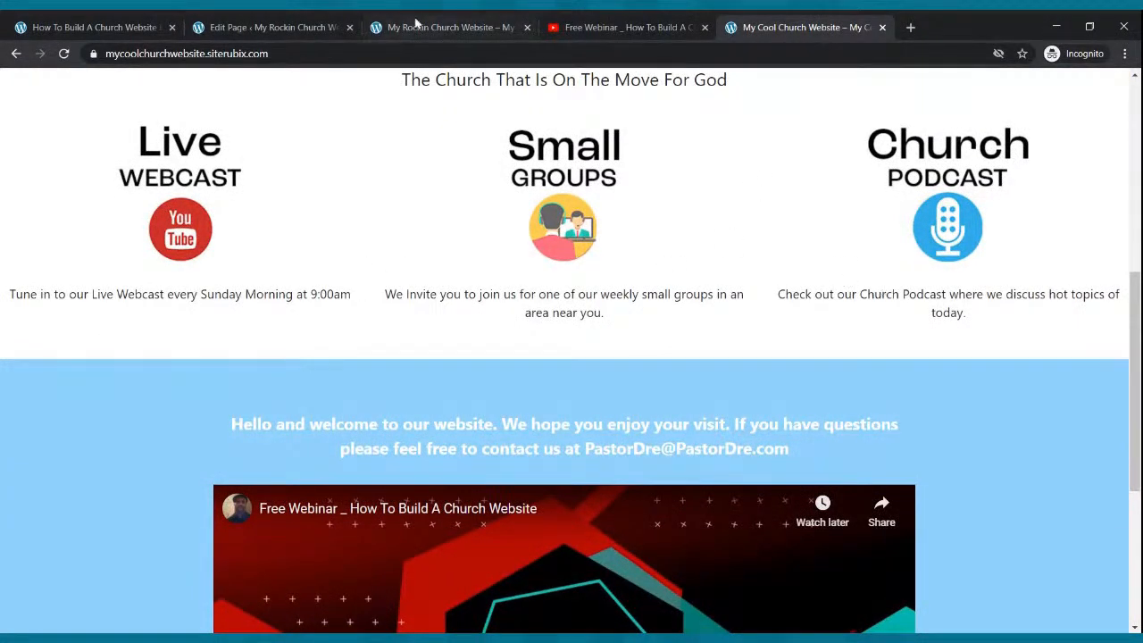
drag(9, 293, 355, 296)
key(ctrl+c)
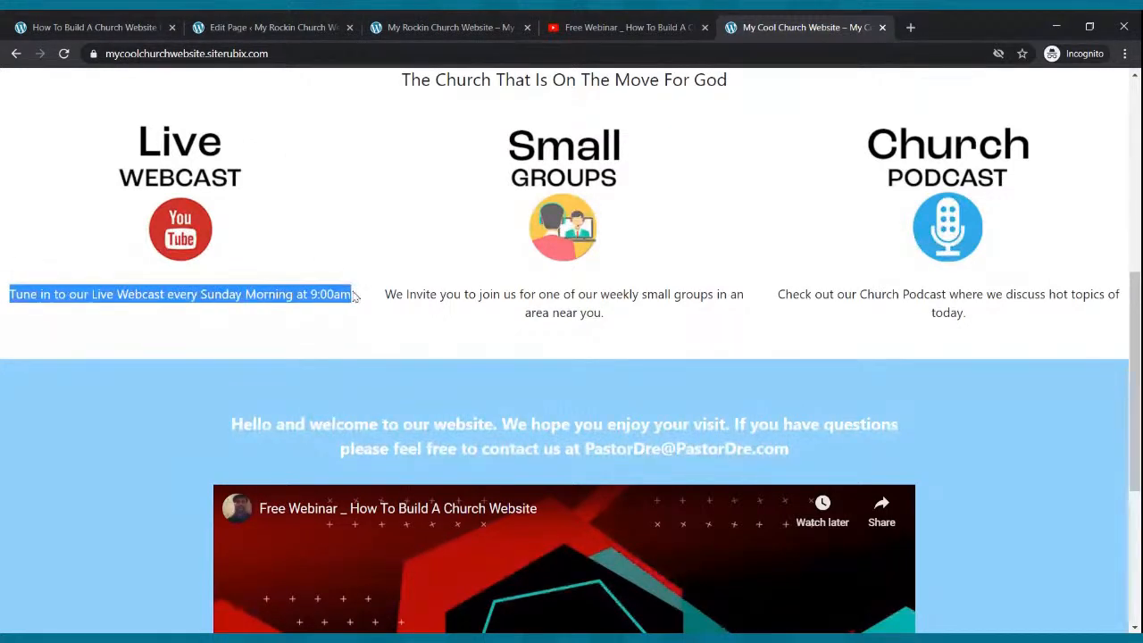
- Insert a Paragraph block below the Live Webcast image
click(249, 36)
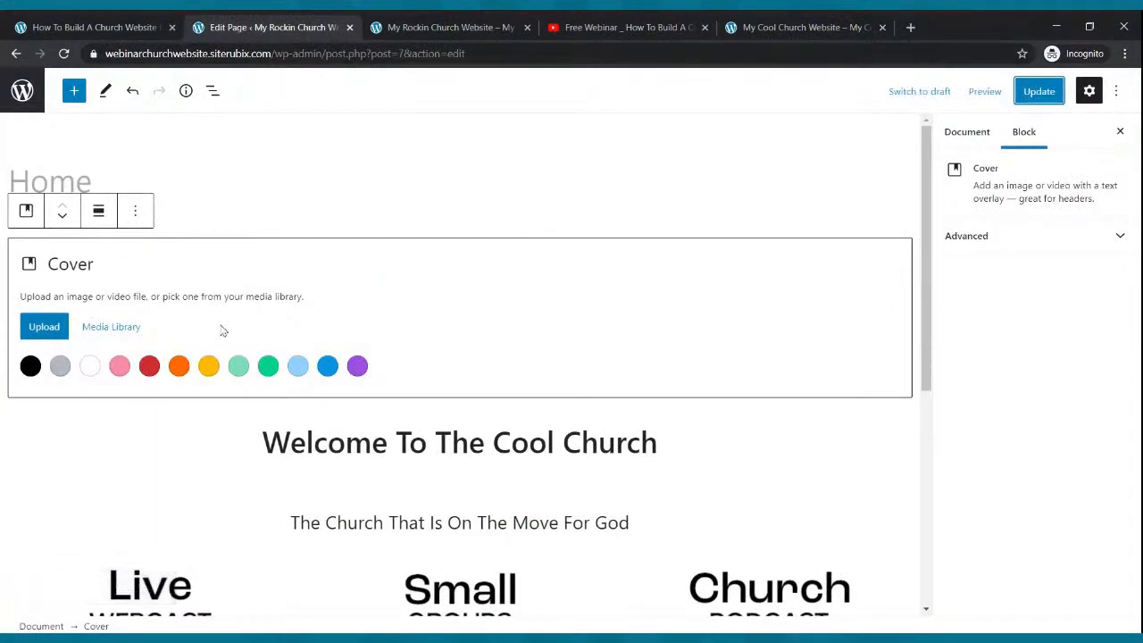
scroll(222, 312, down, 3)
click(170, 373)
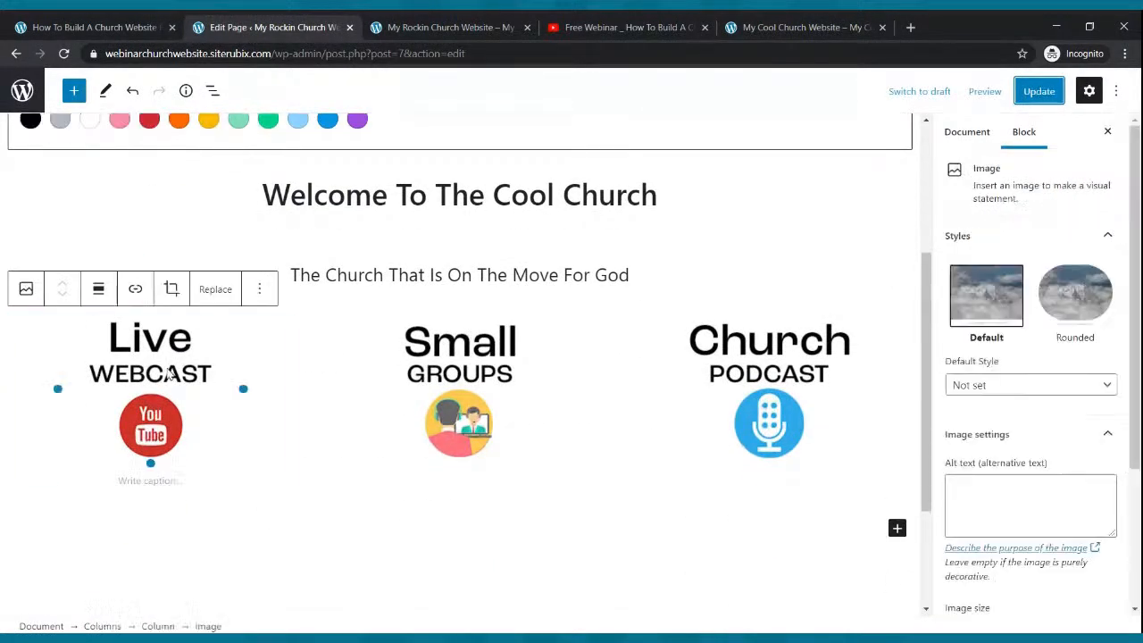
scroll(168, 373, down, 3)
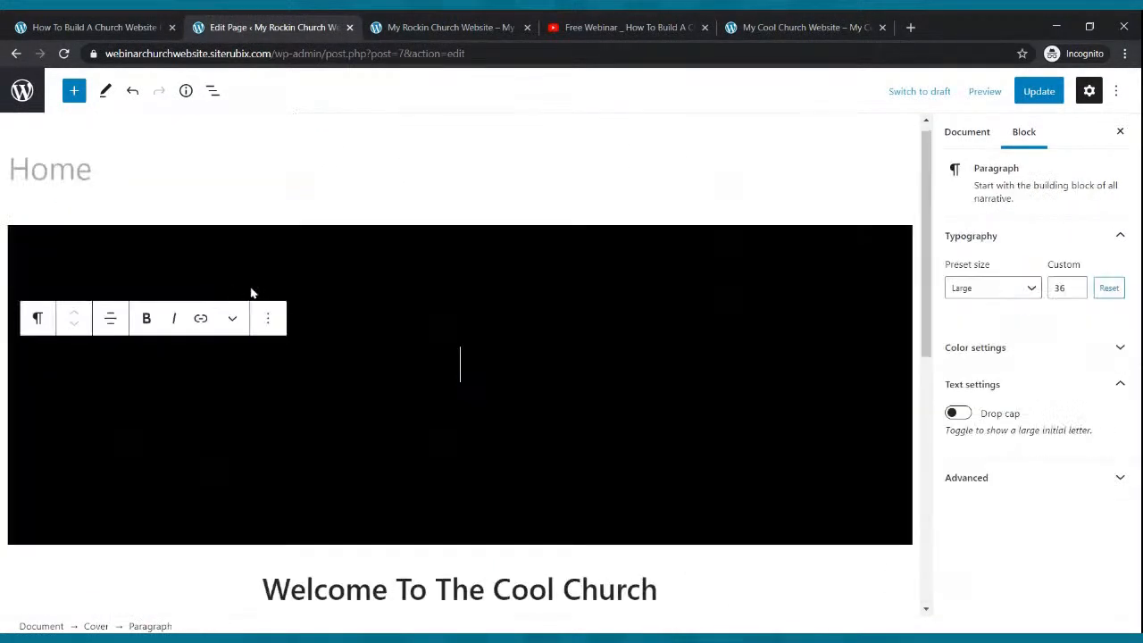
scroll(233, 256, down, 7)
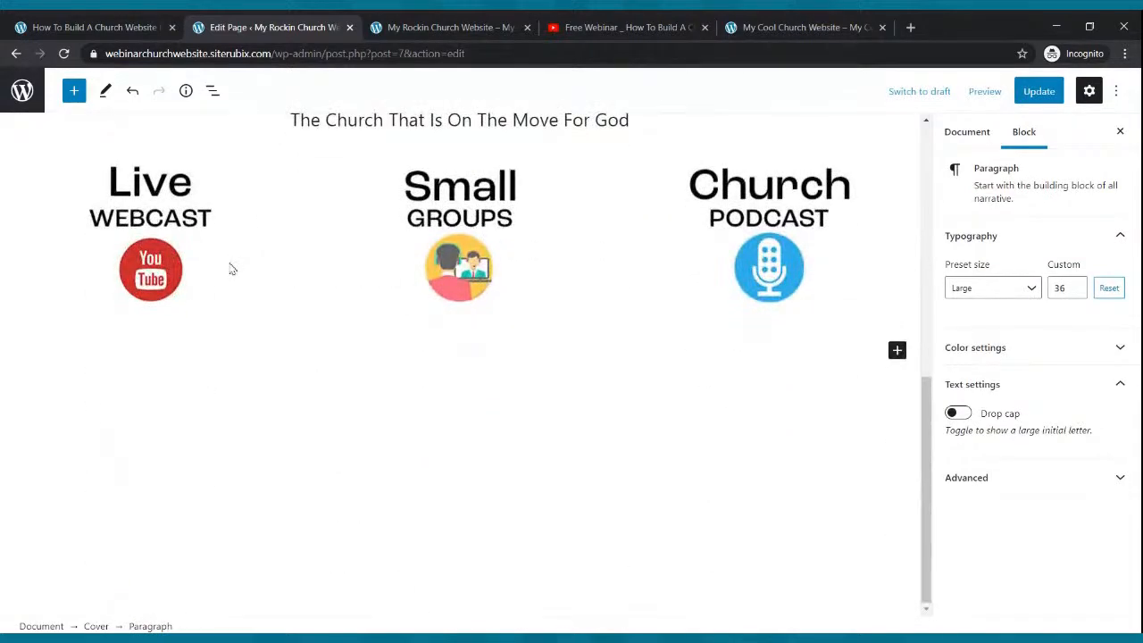
click(166, 278)
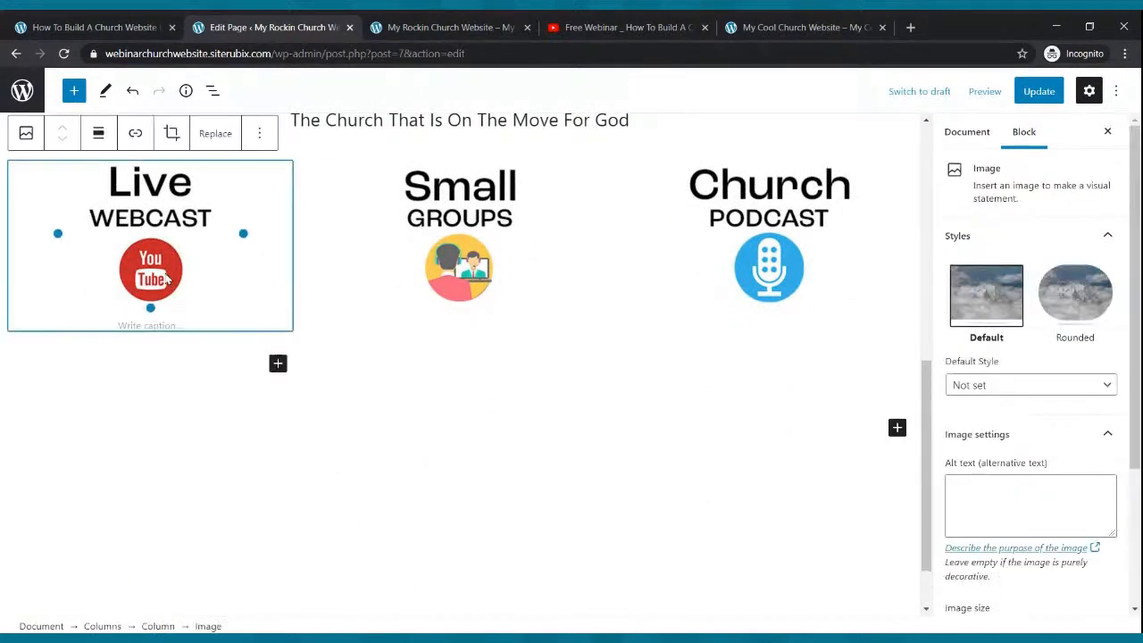
click(277, 368)
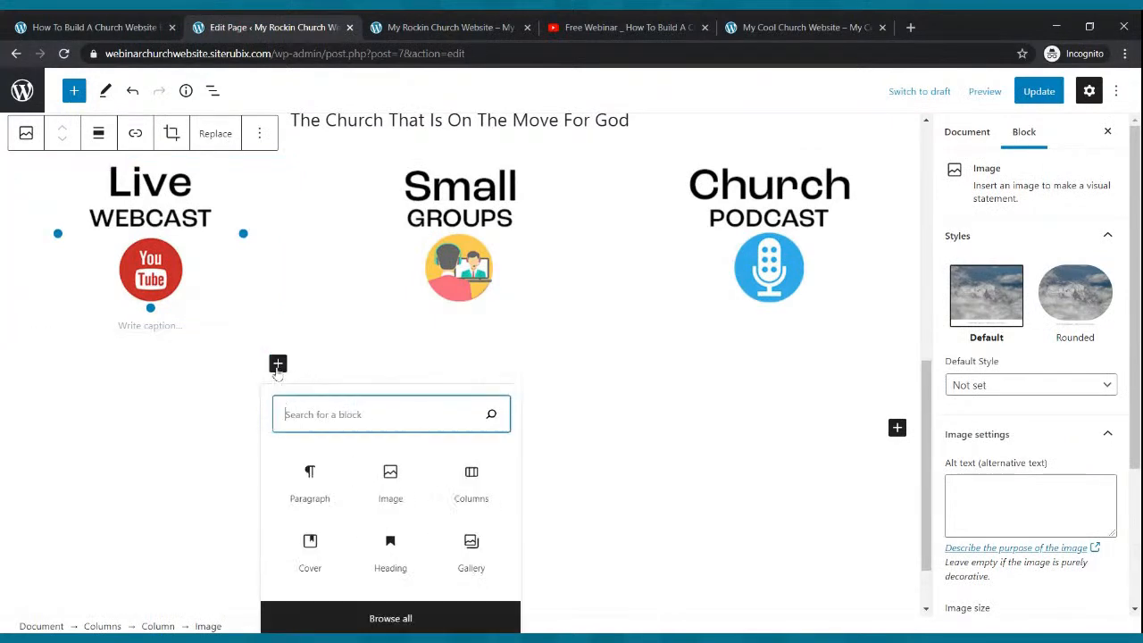
click(314, 496)
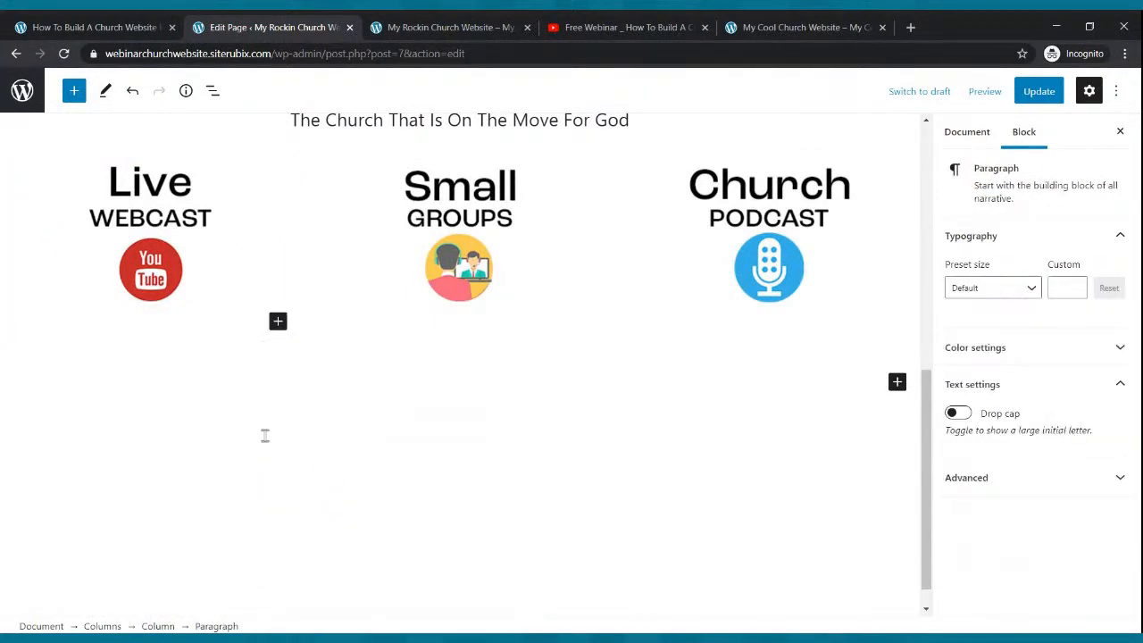
- Fill the paragraph with 'Tune in to our live webcast every Sunday Morning at 9:00am', centred
text(Ru)
key(BackSpace)
text(Tune in to our live web)
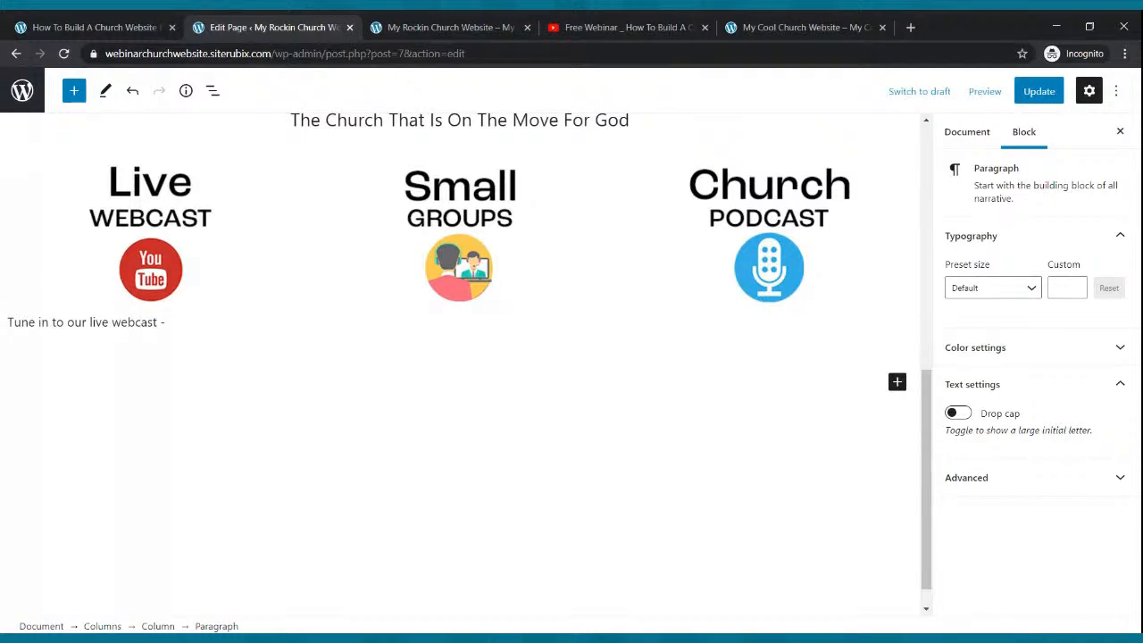
text(cast -)
key(ctrl+v)
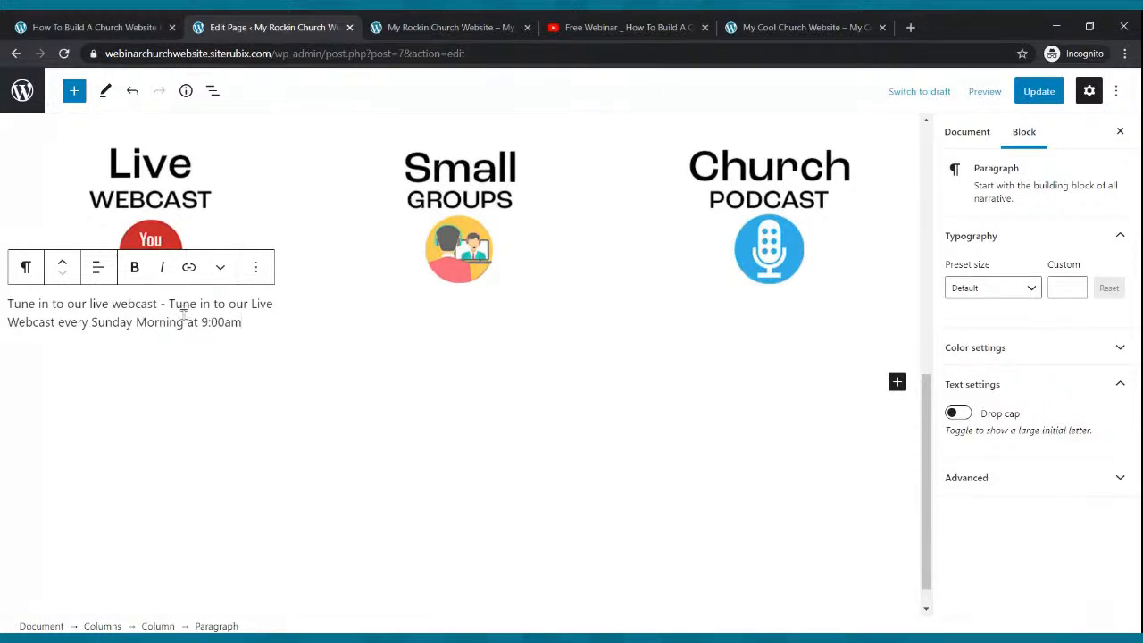
drag(170, 303, 266, 304)
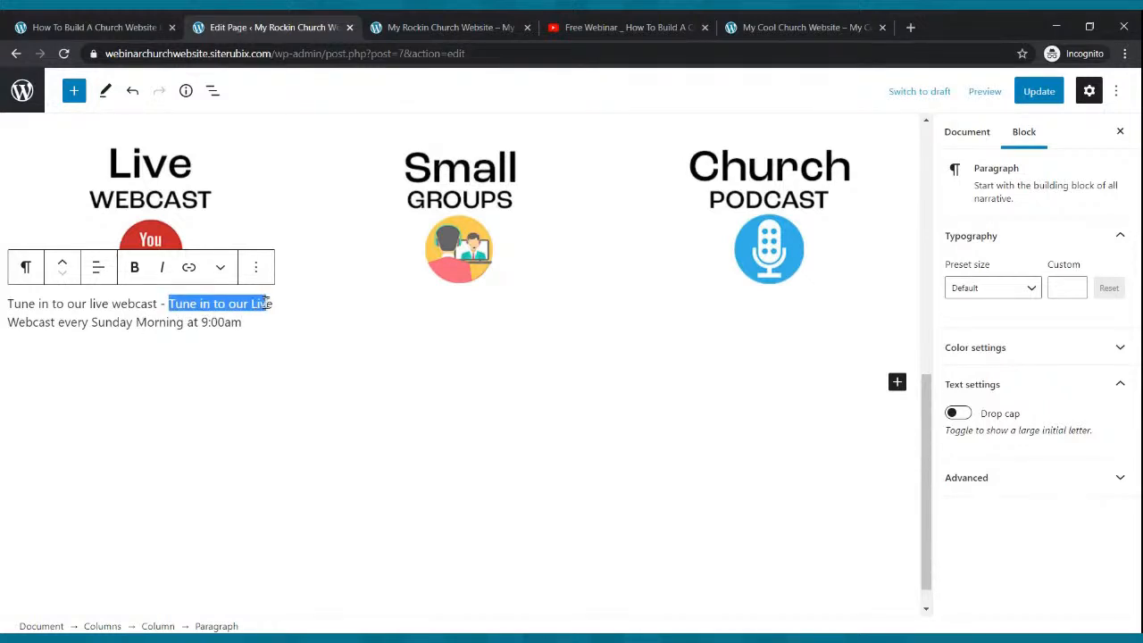
key(Delete)
key(Delete)
key(Delete)
key(Delete)
key(Delete)
key(Delete)
key(Delete)
key(Delete)
key(Delete)
key(Delete)
key(Delete)
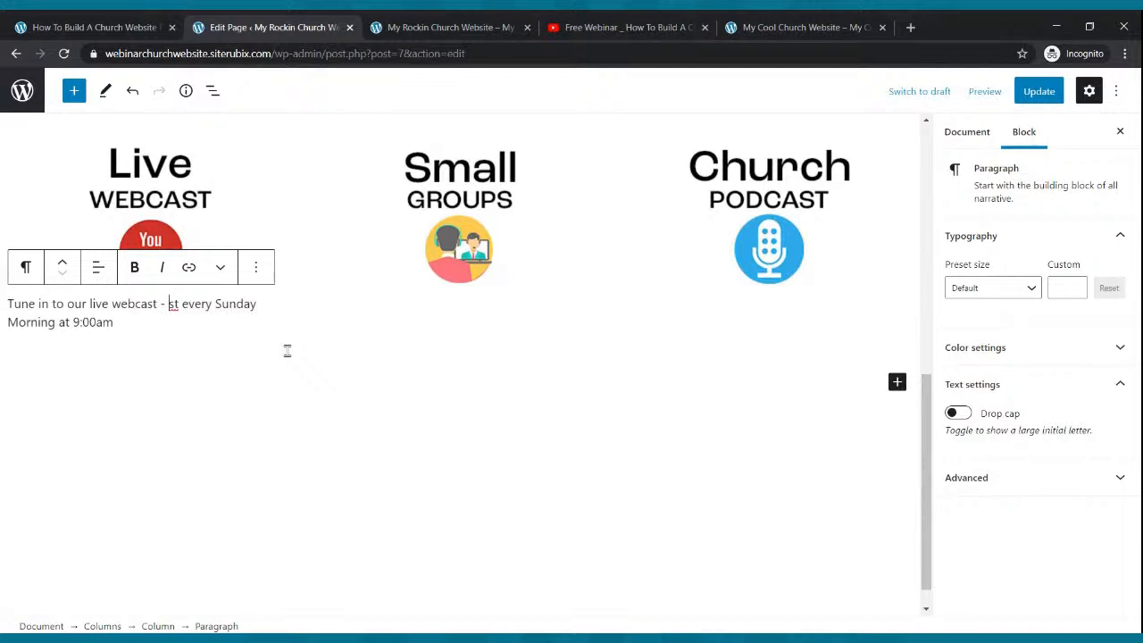
key(BackSpace)
key(BackSpace)
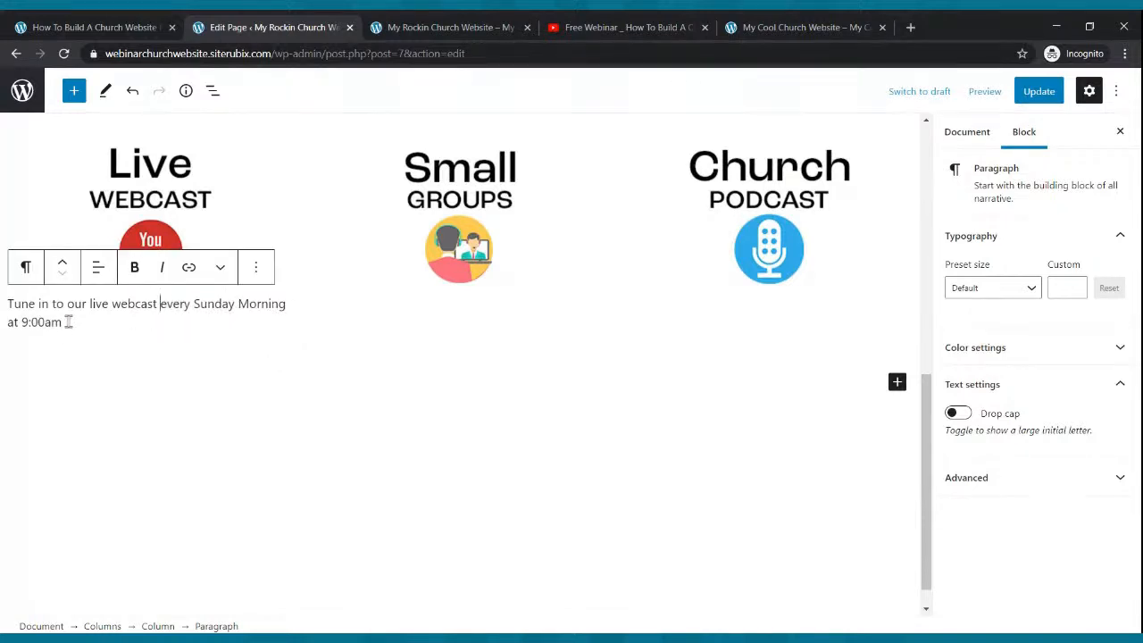
click(98, 267)
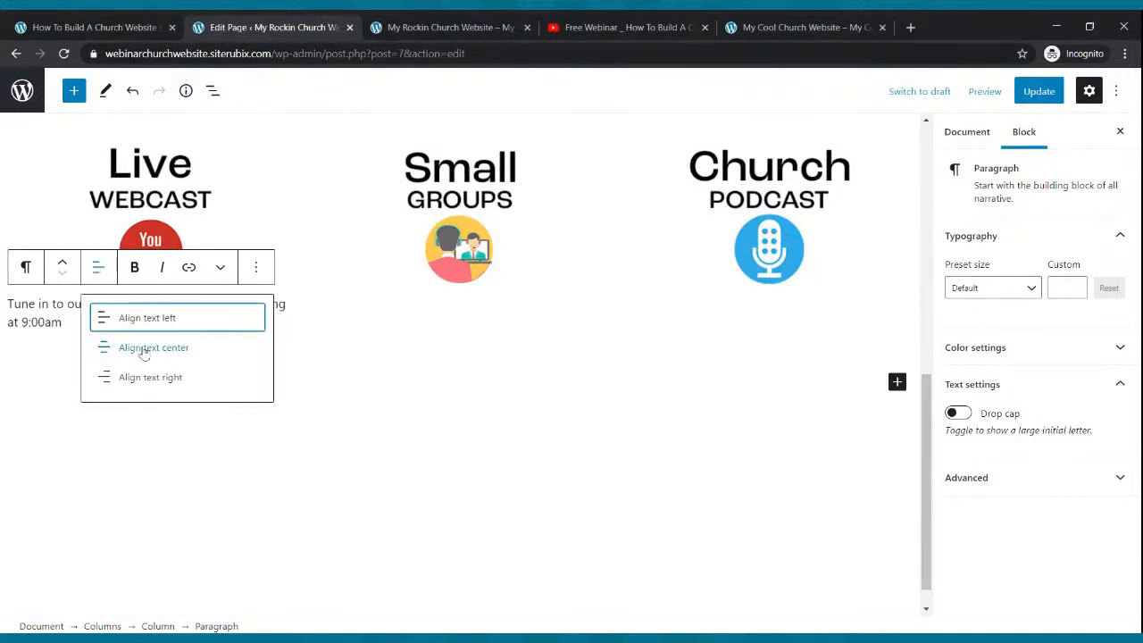
click(147, 355)
click(455, 372)
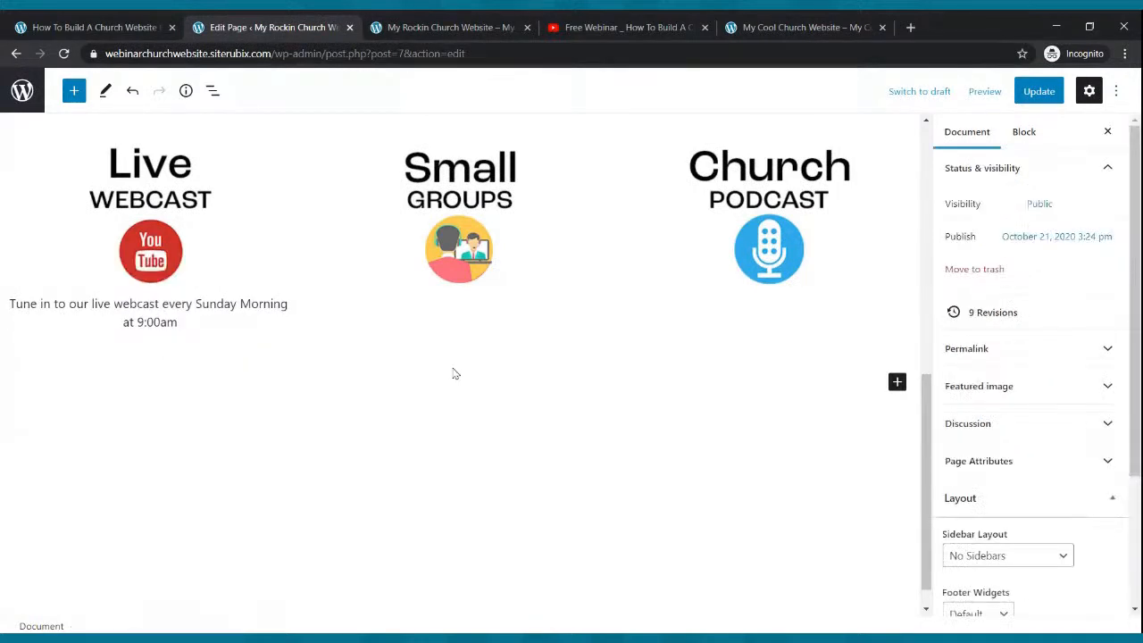
- Copy the small groups sentence from the reference site and paste it, centred, under Small Groups
click(786, 26)
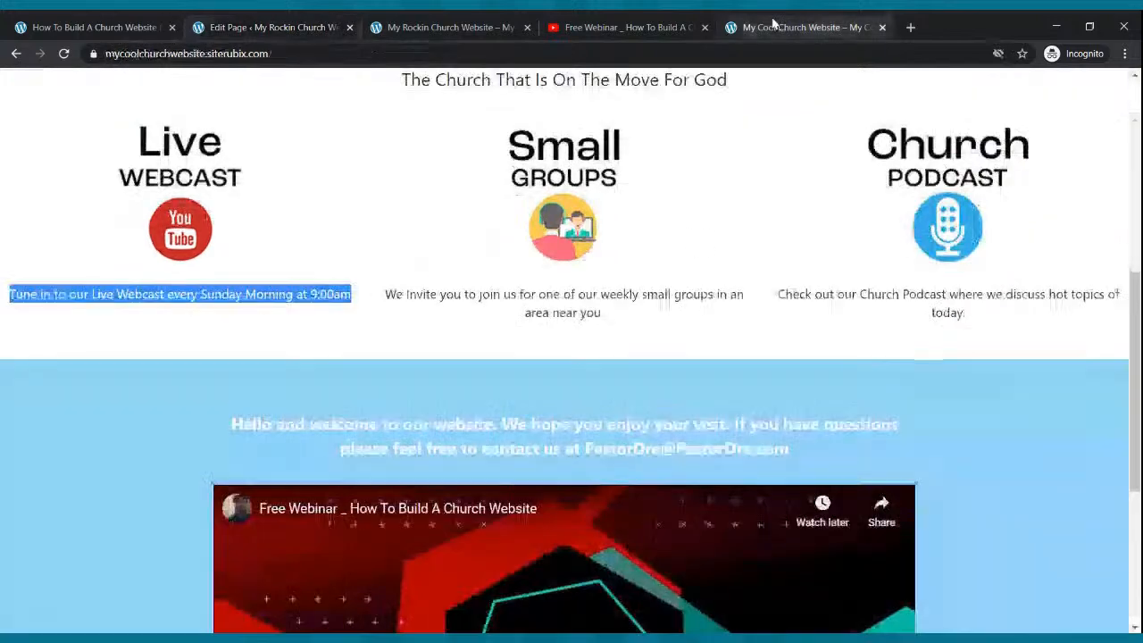
drag(607, 317, 388, 299)
key(ctrl+c)
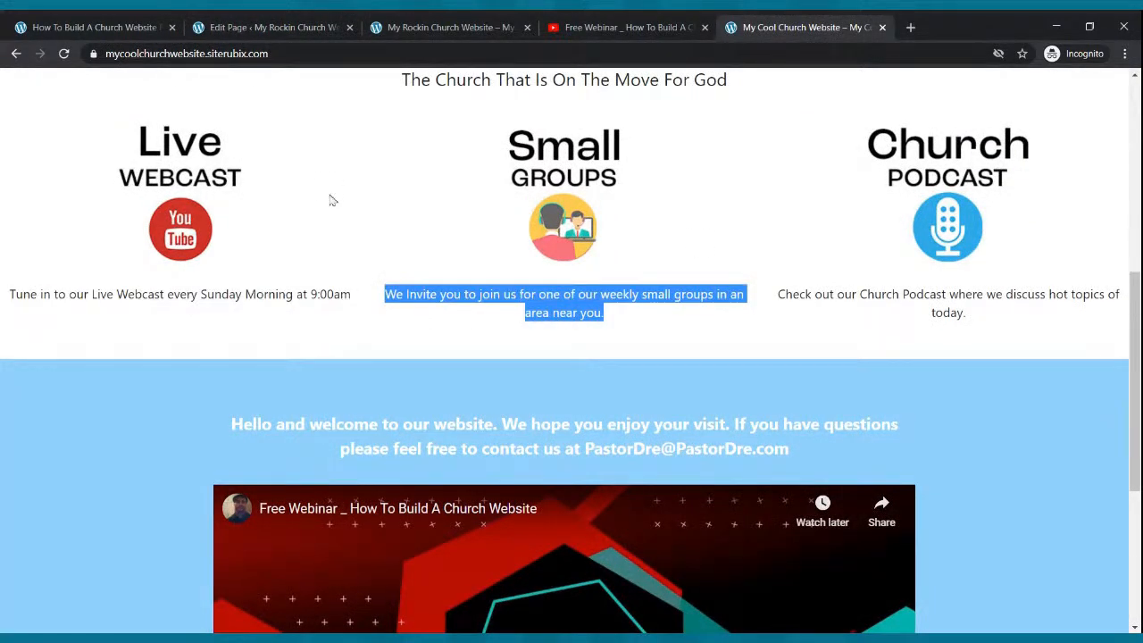
click(268, 27)
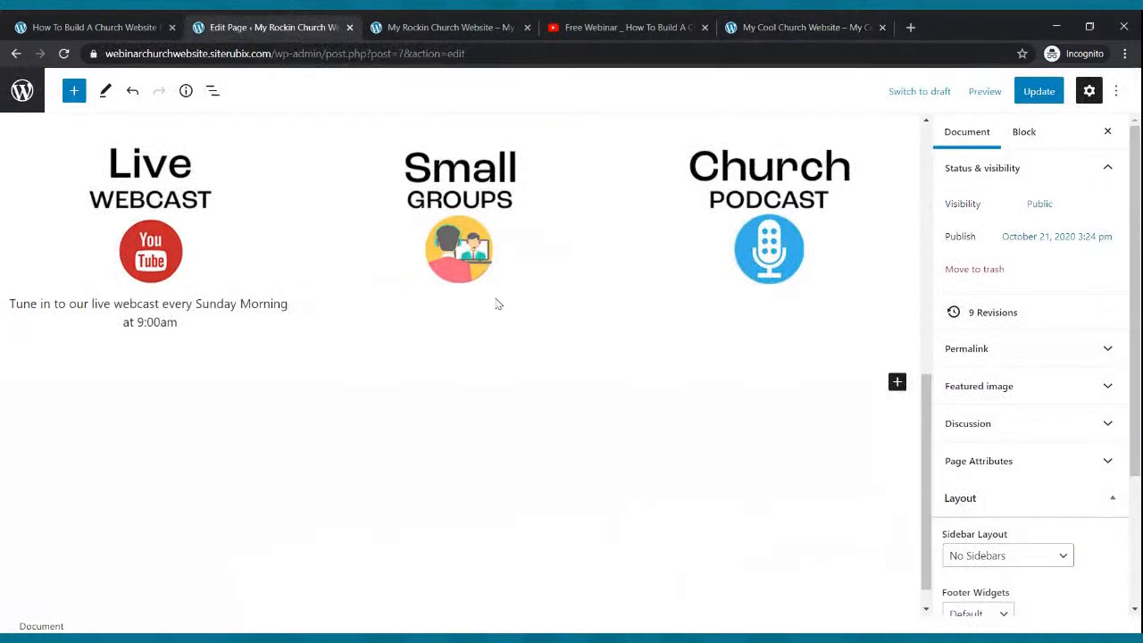
click(435, 316)
click(458, 270)
click(588, 345)
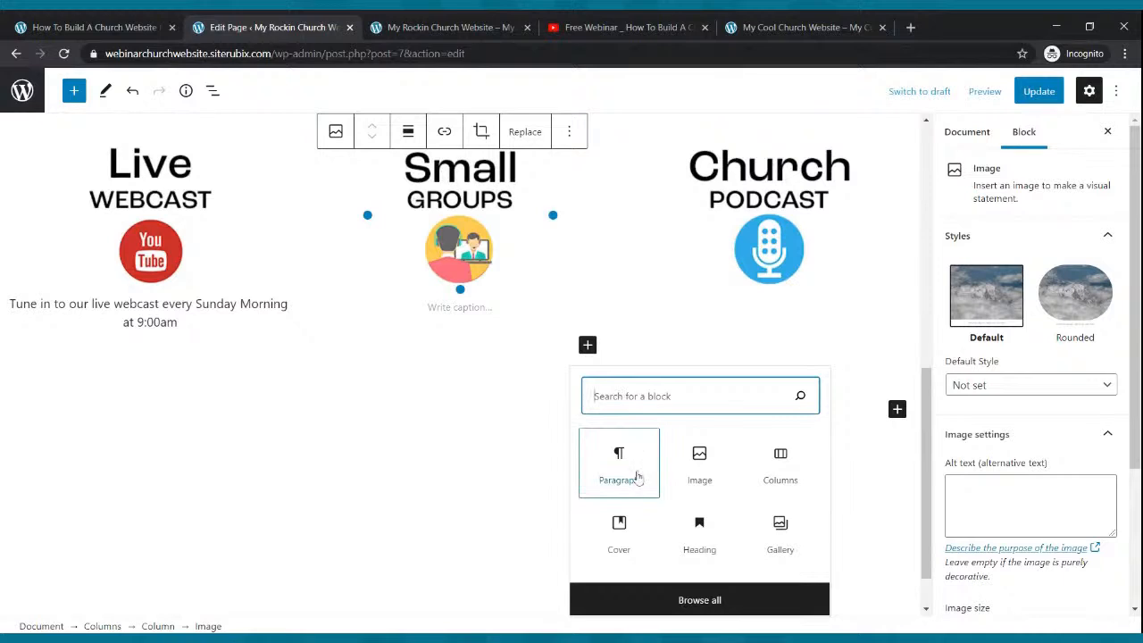
click(637, 477)
key(ctrl+v)
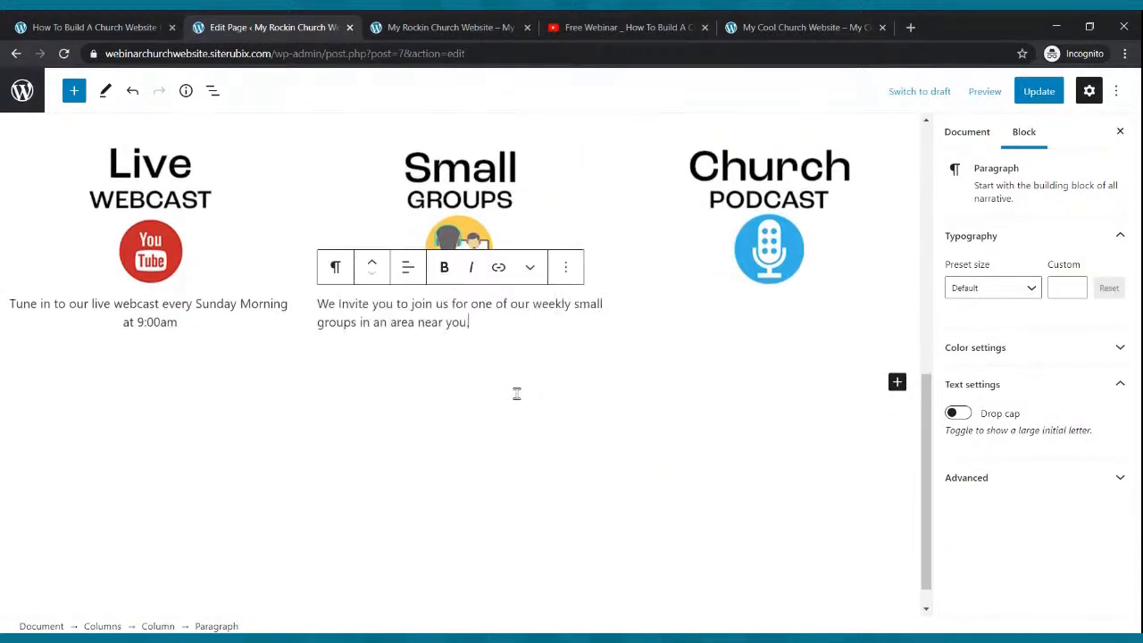
click(408, 268)
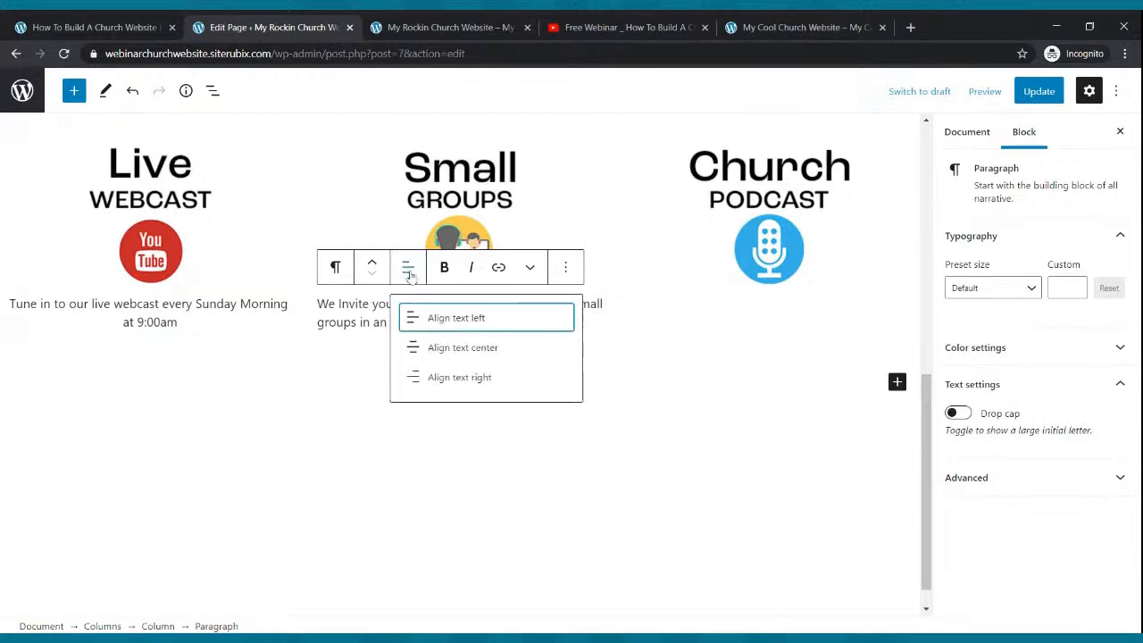
click(442, 354)
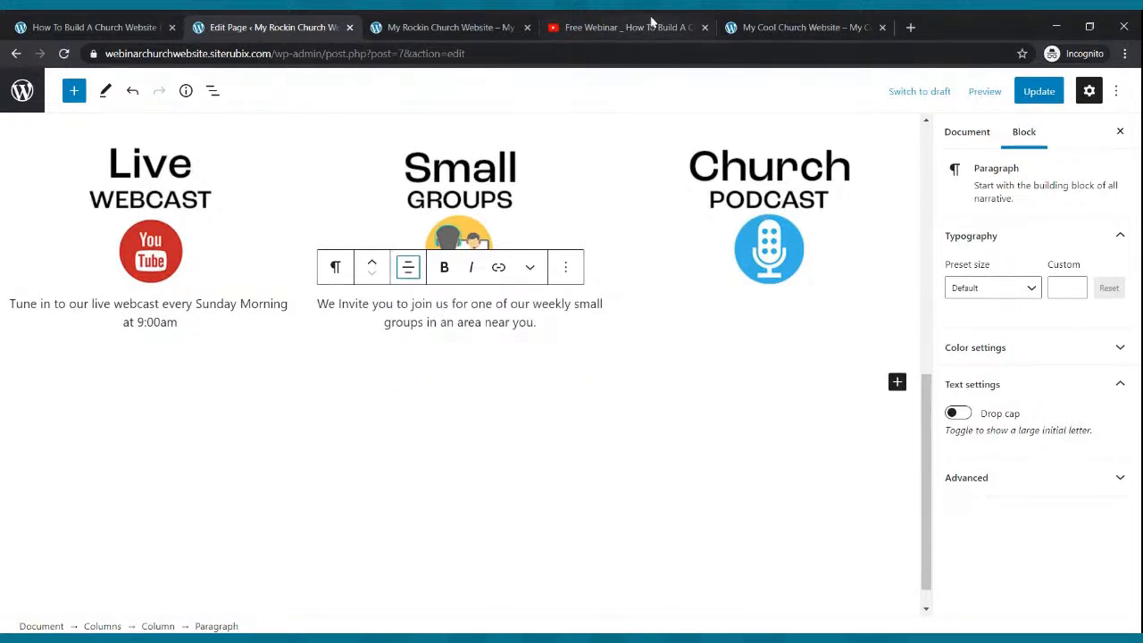
- Copy the podcast description from the reference church site
click(759, 27)
drag(778, 291, 971, 344)
key(ctrl+c)
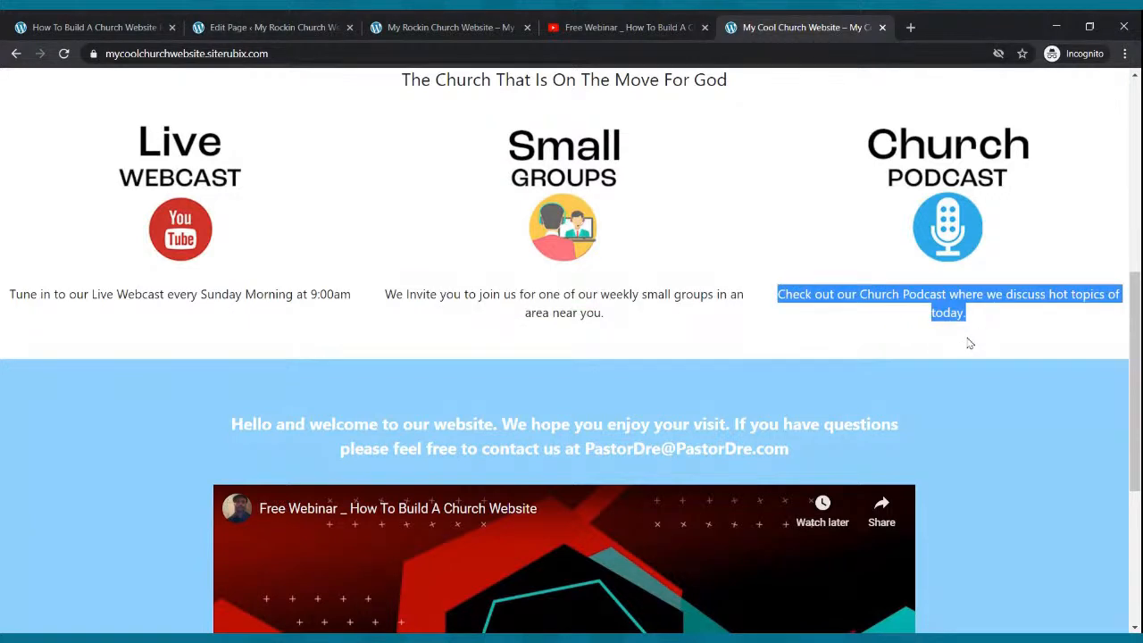
click(317, 29)
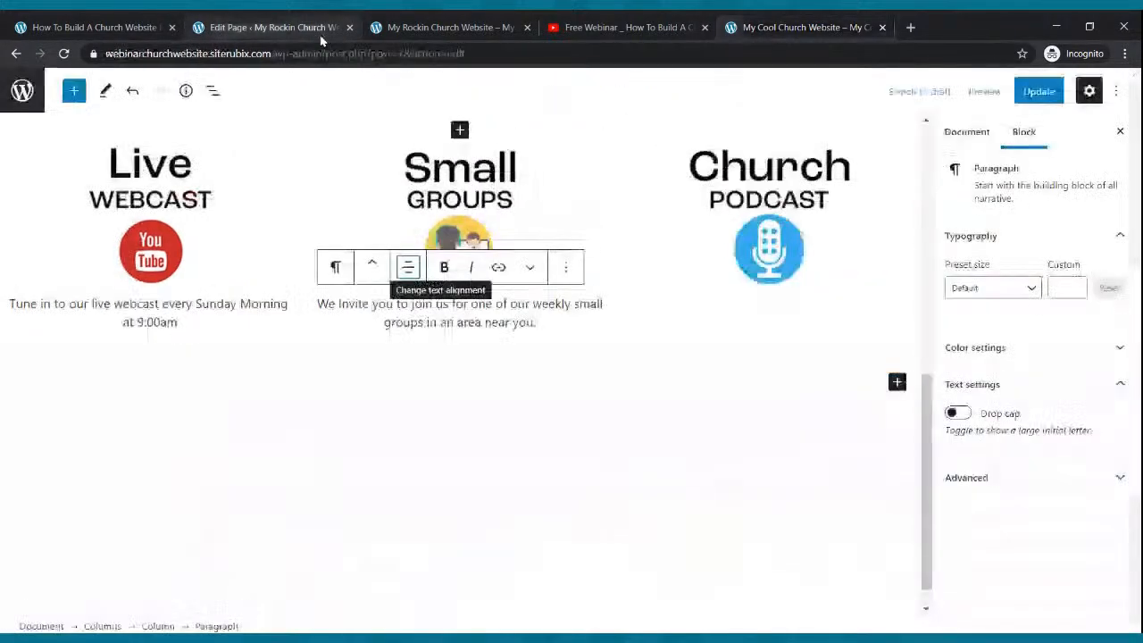
- Paste the podcast description as a centred paragraph under the Church Podcast image
click(750, 273)
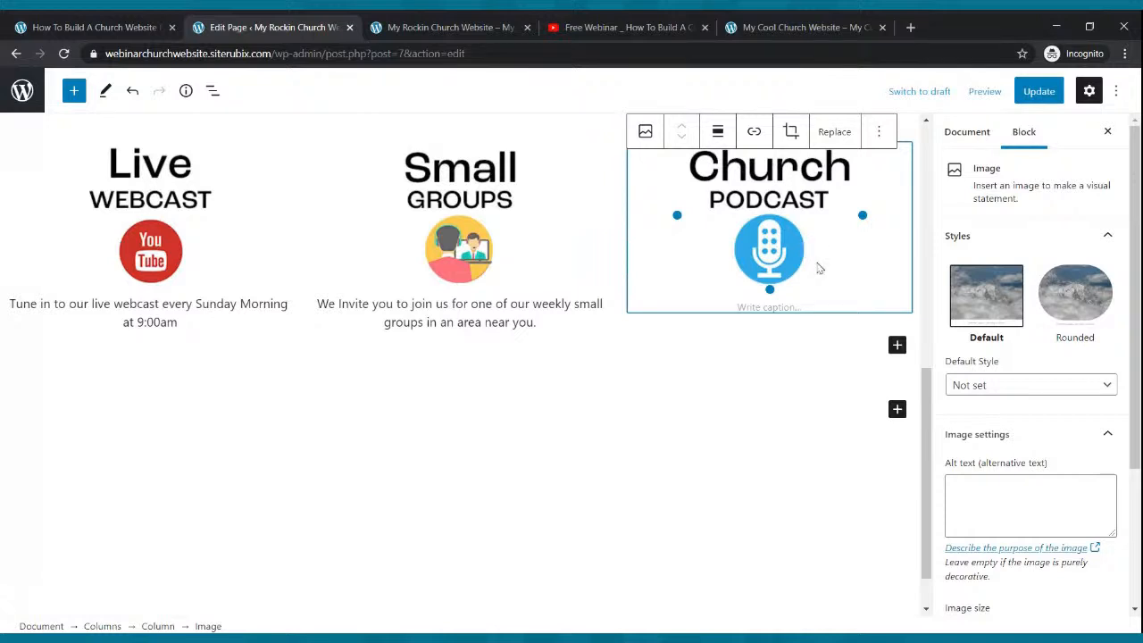
click(897, 346)
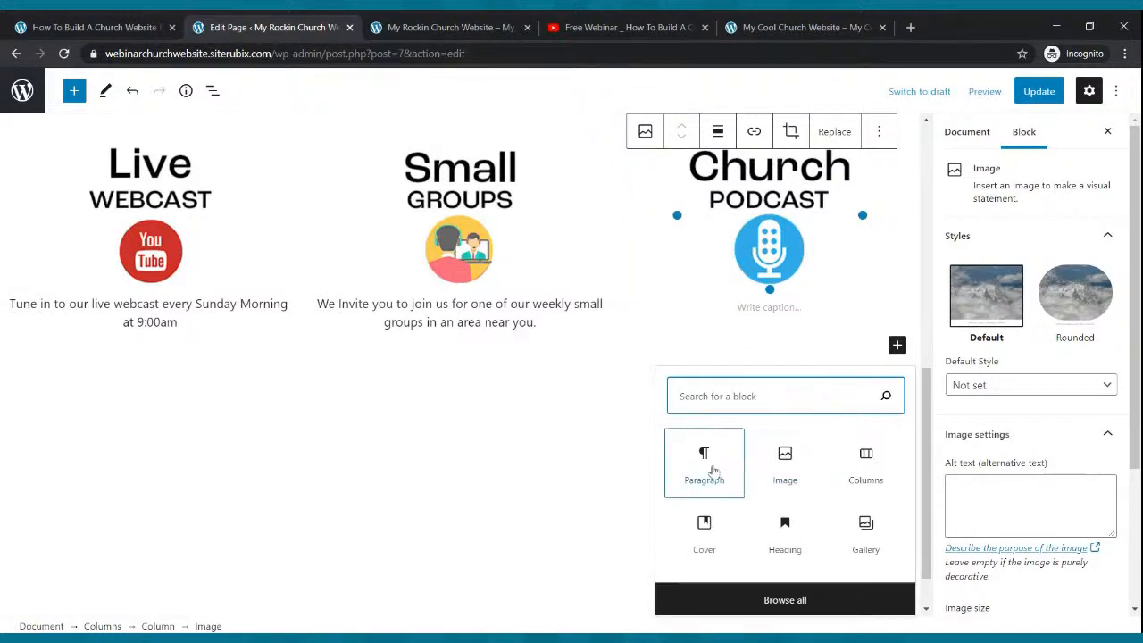
click(704, 464)
key(ctrl+v)
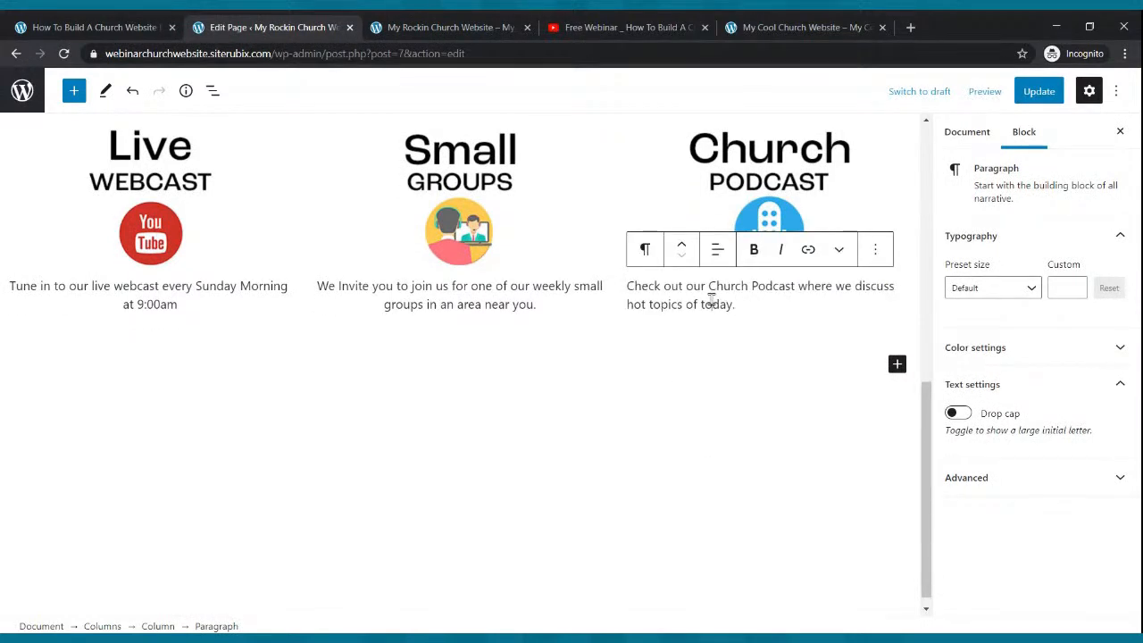
click(717, 249)
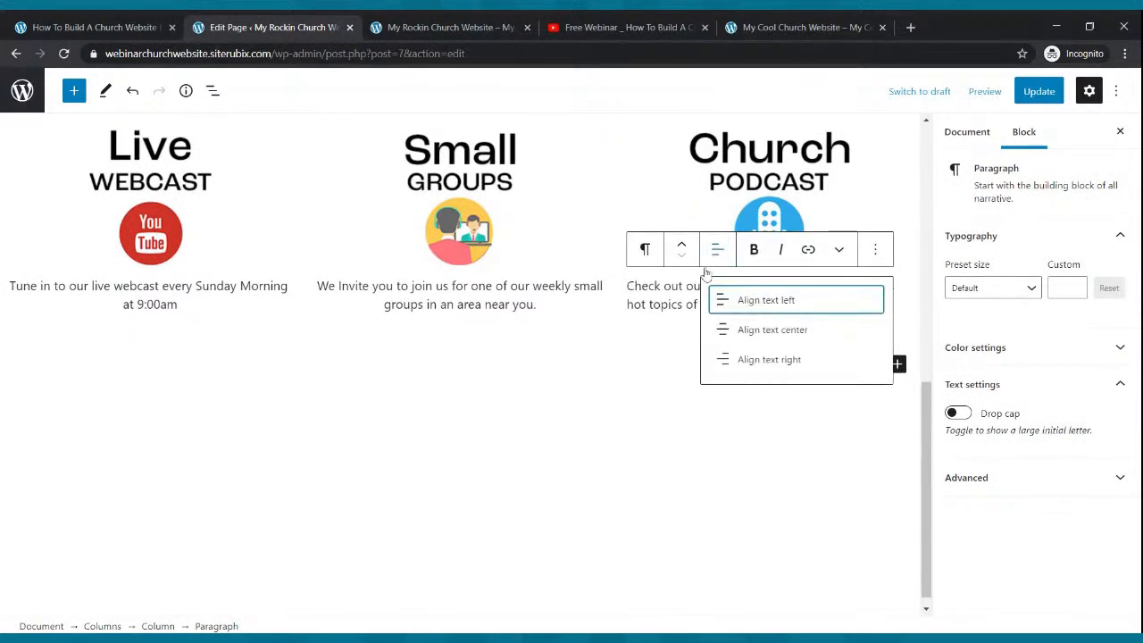
click(725, 338)
- Save the Home page with Update and reload the live site
click(1031, 93)
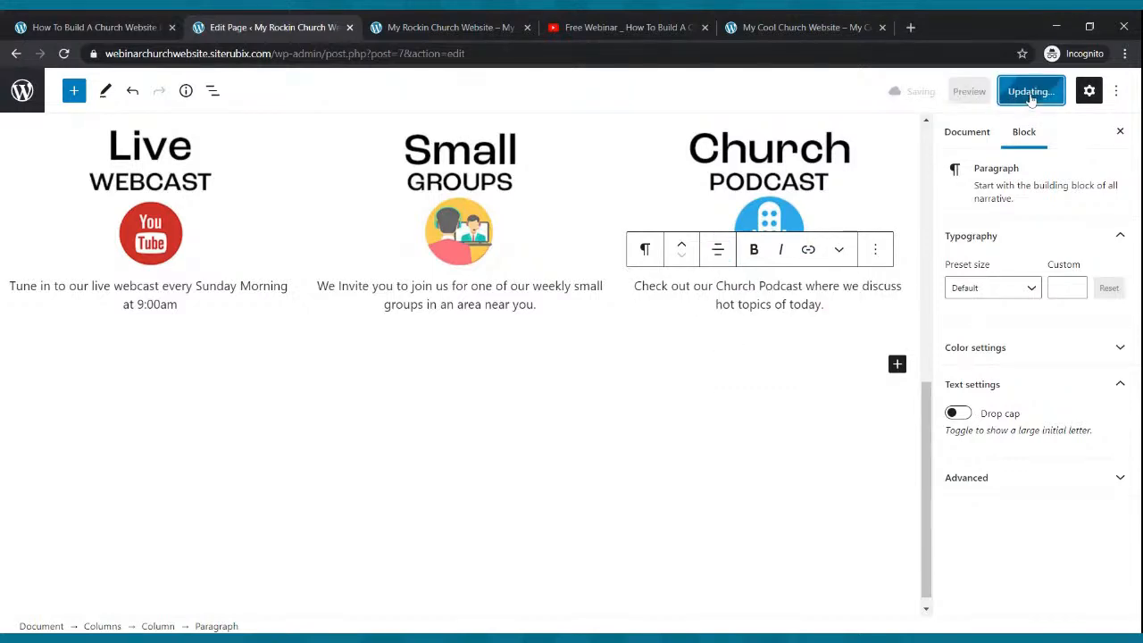
click(497, 20)
click(63, 54)
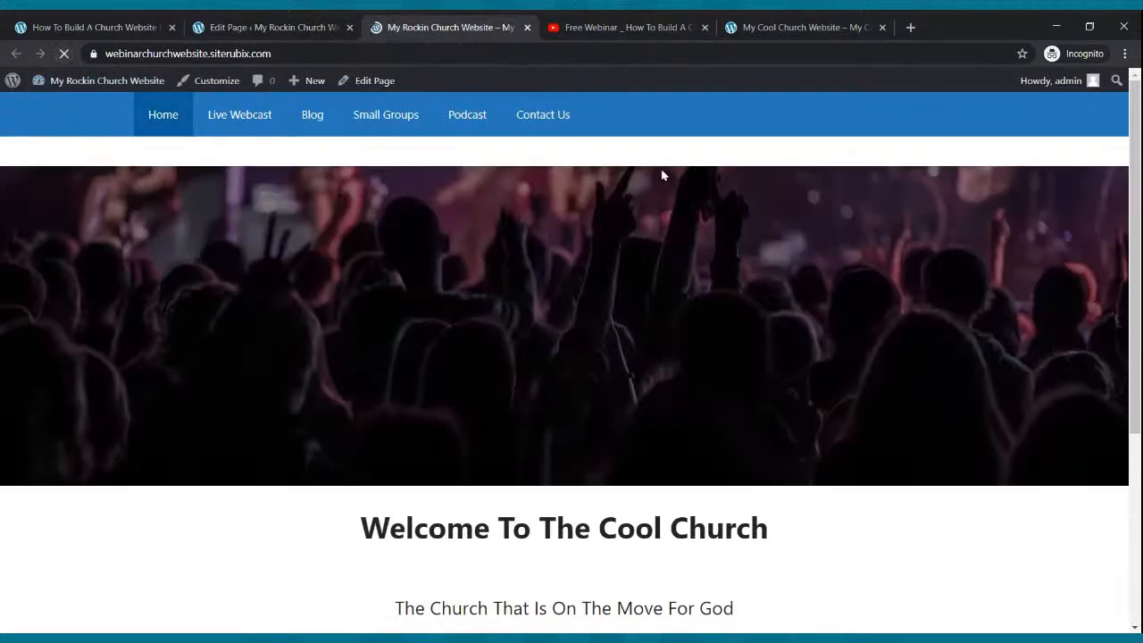
- Compare the live and reference sites, then select the crowd-image cover block in the editor
scroll(644, 282, down, 3)
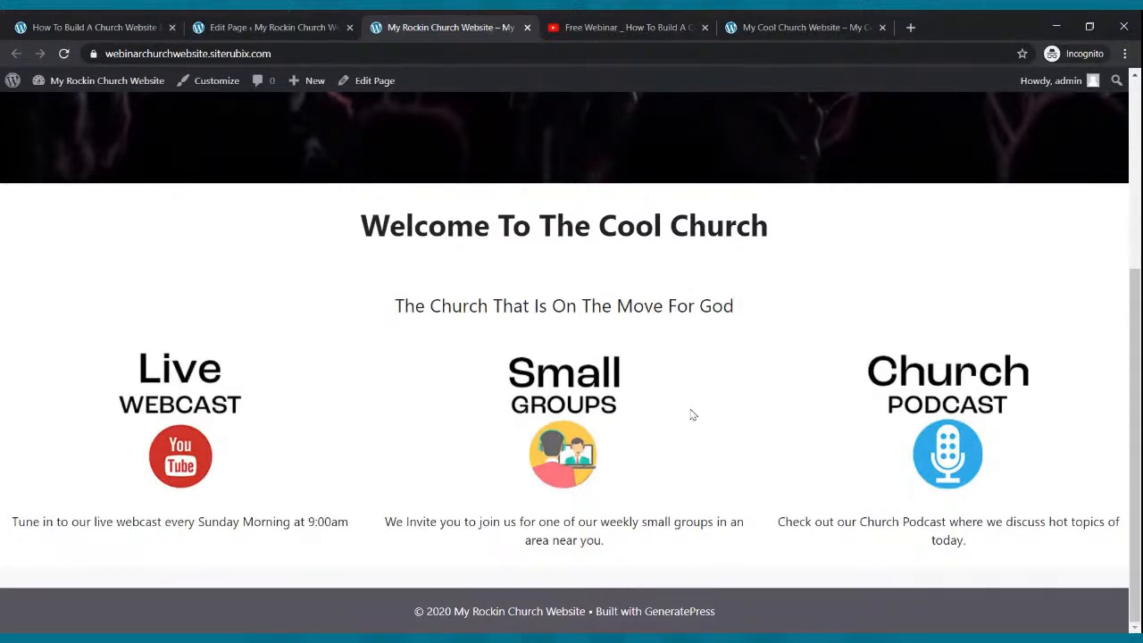
scroll(692, 415, up, 3)
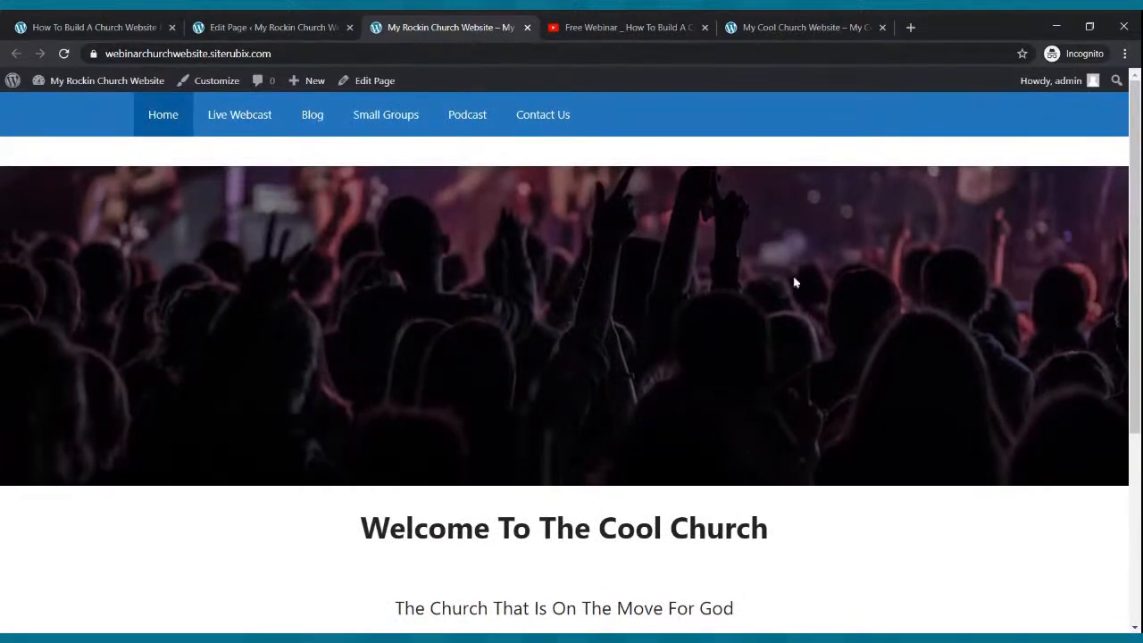
click(808, 27)
scroll(625, 350, up, 5)
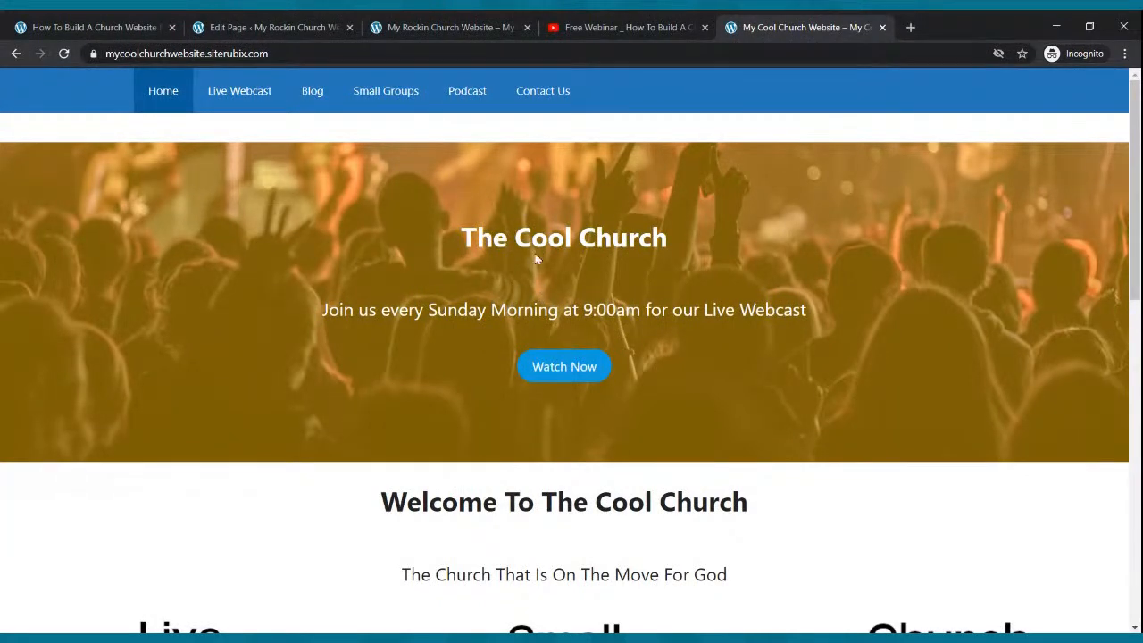
click(406, 22)
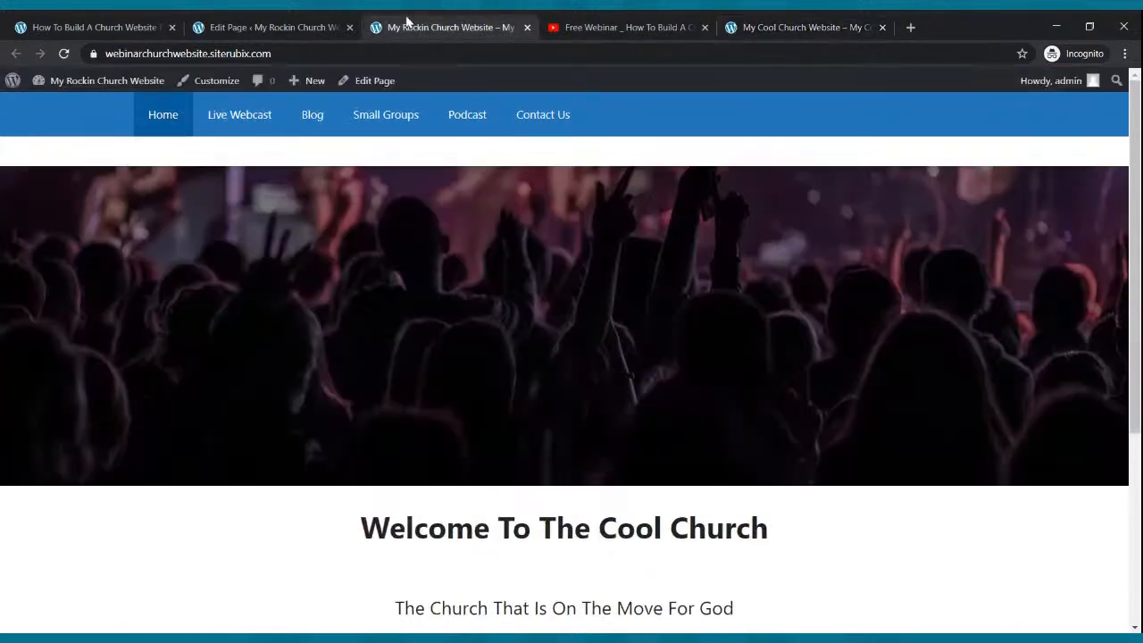
click(296, 22)
scroll(337, 354, up, 3)
scroll(339, 320, up, 5)
click(340, 329)
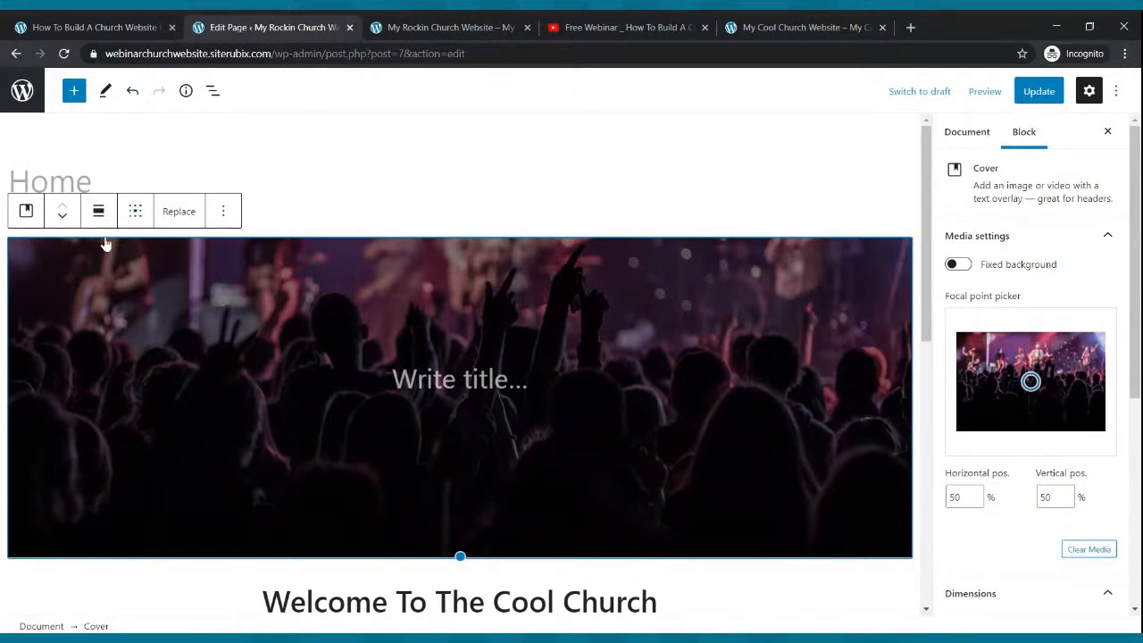
- Deselect the cover block and save the Home page with Update
scroll(576, 384, down, 2)
scroll(574, 383, up, 2)
click(215, 213)
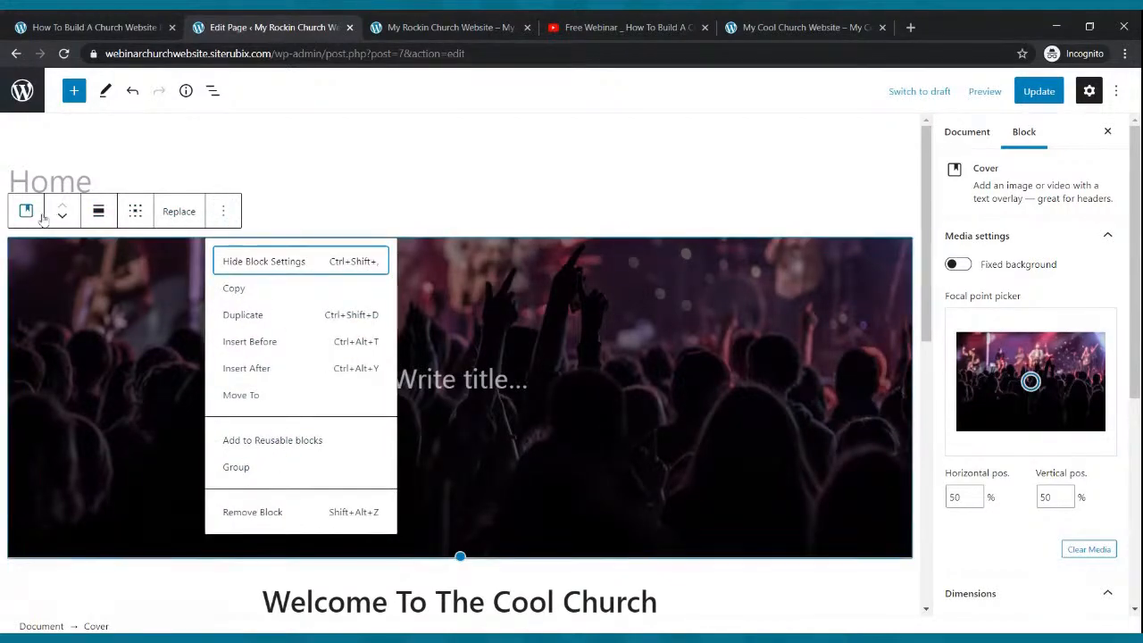
click(287, 189)
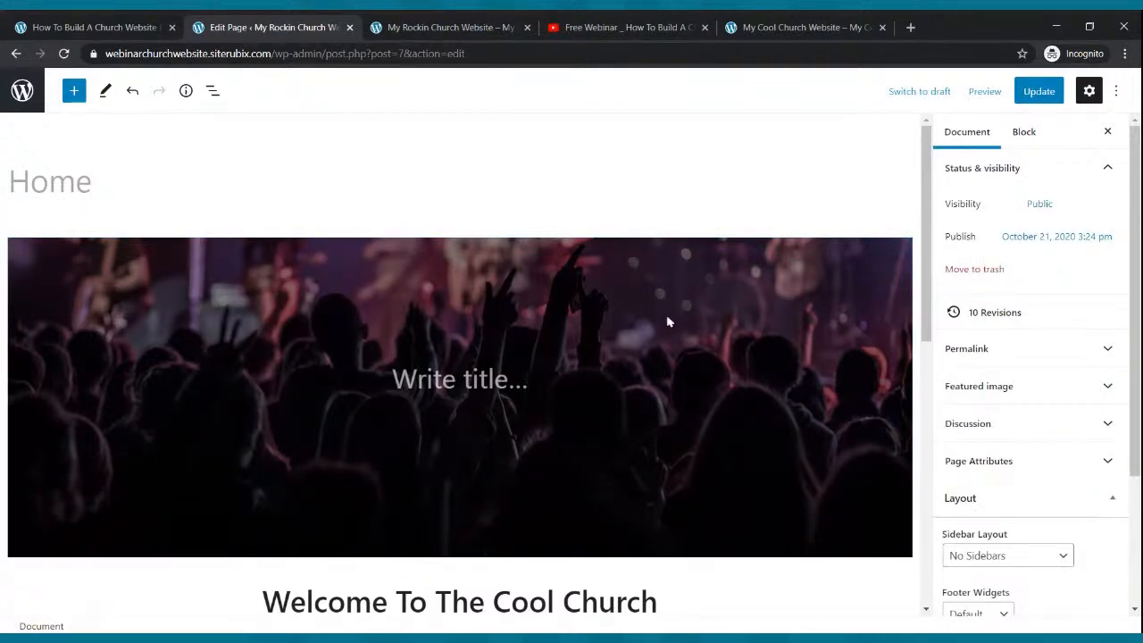
click(1032, 93)
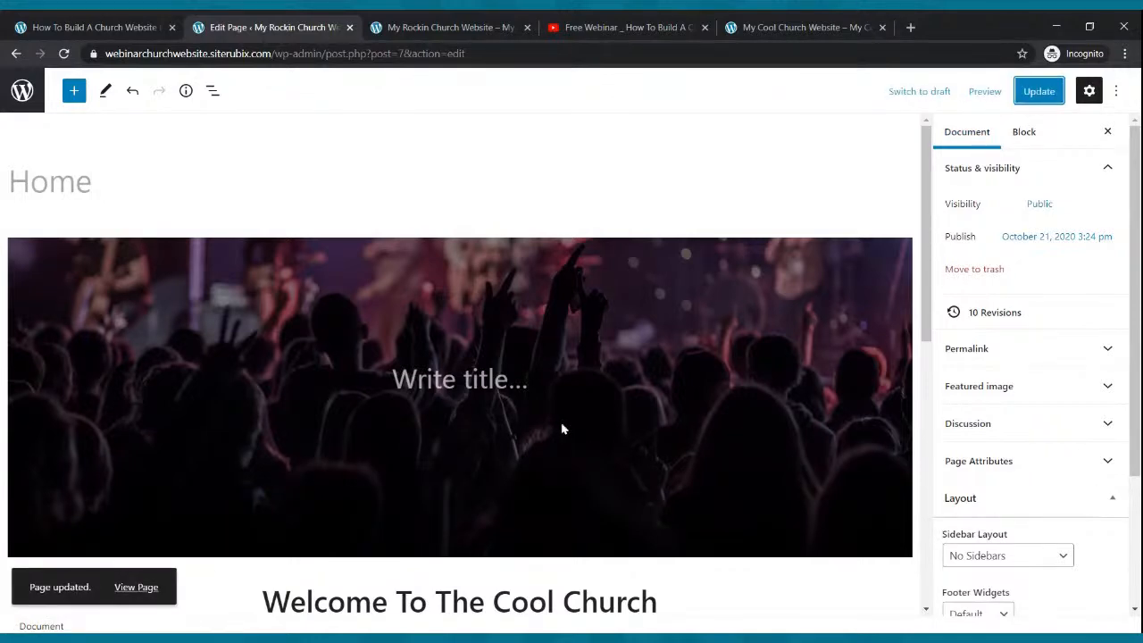
- Compare the live home page with the example church site, then place the cursor in the cover title
click(451, 32)
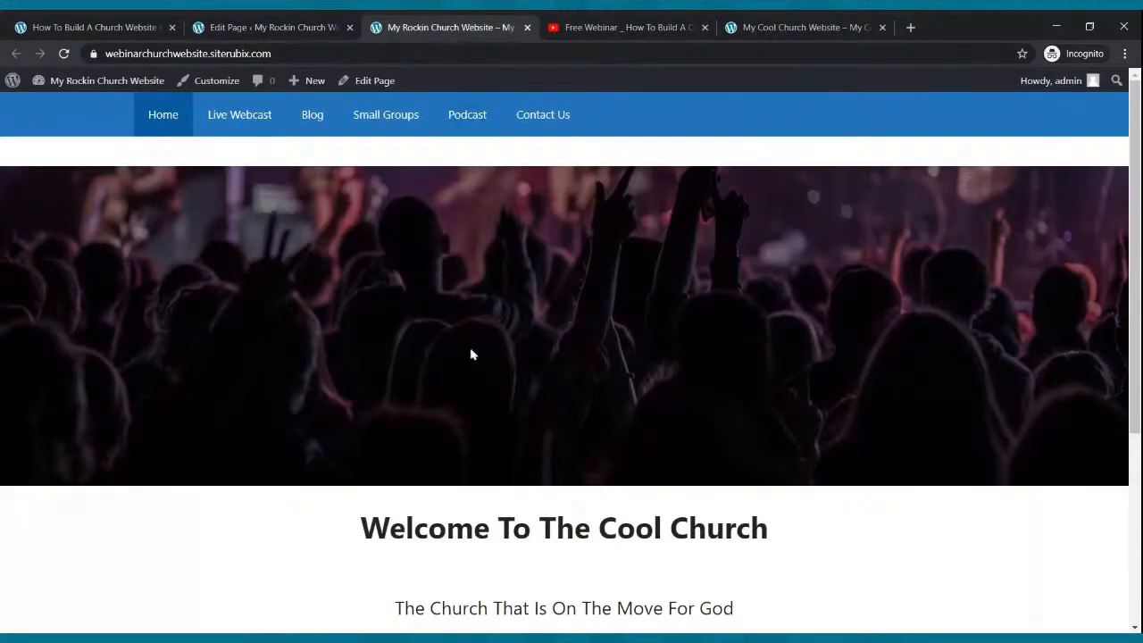
scroll(472, 353, down, 3)
scroll(469, 346, up, 3)
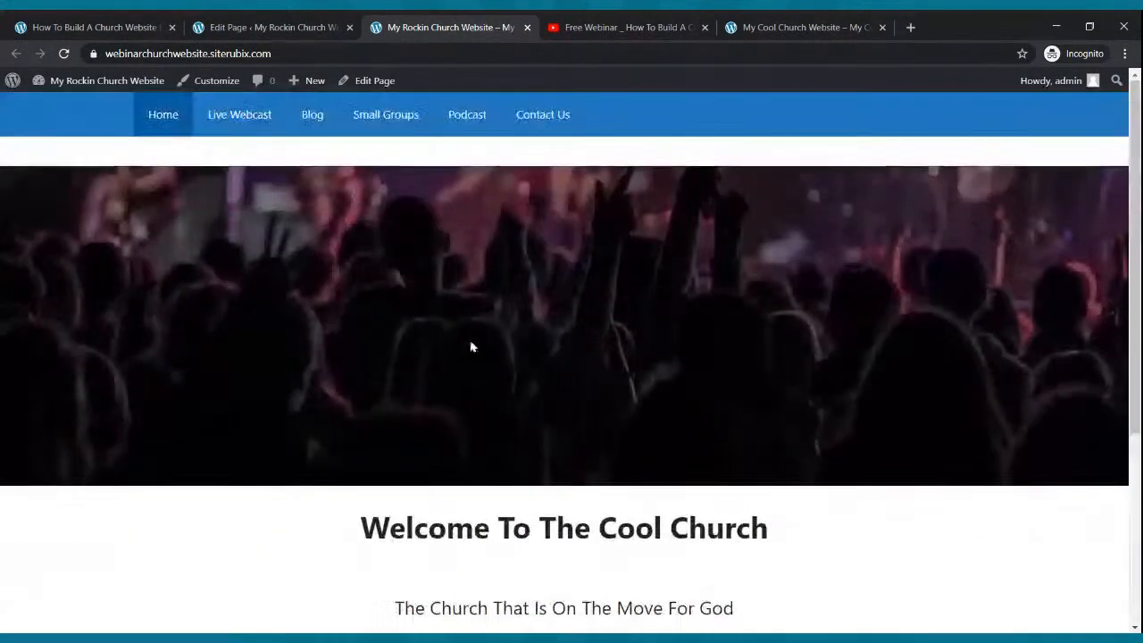
click(773, 27)
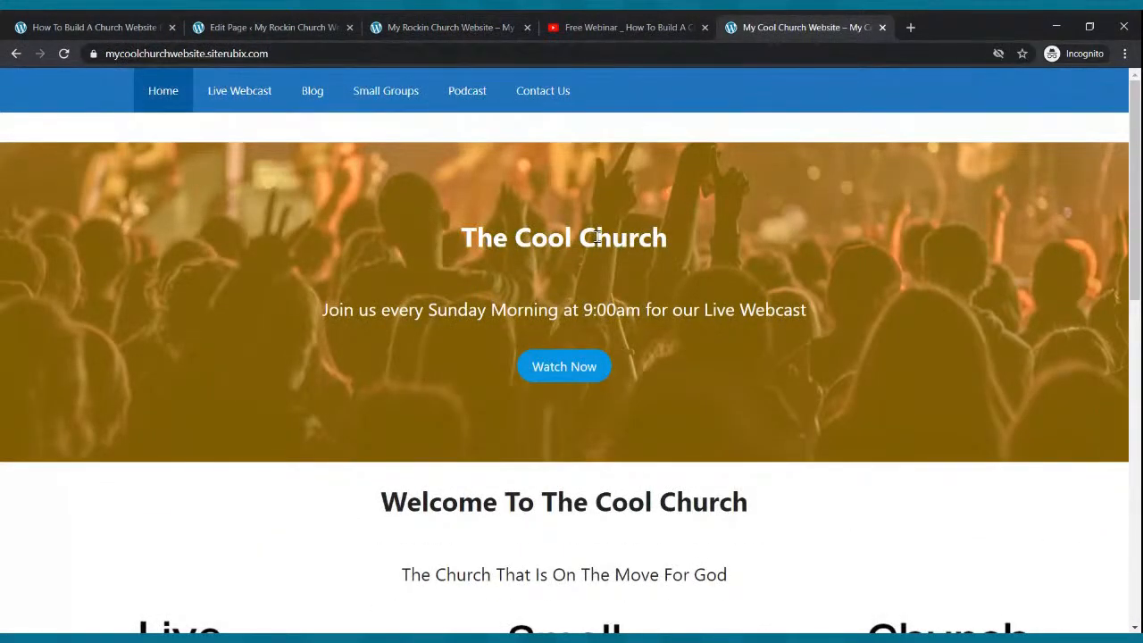
click(510, 34)
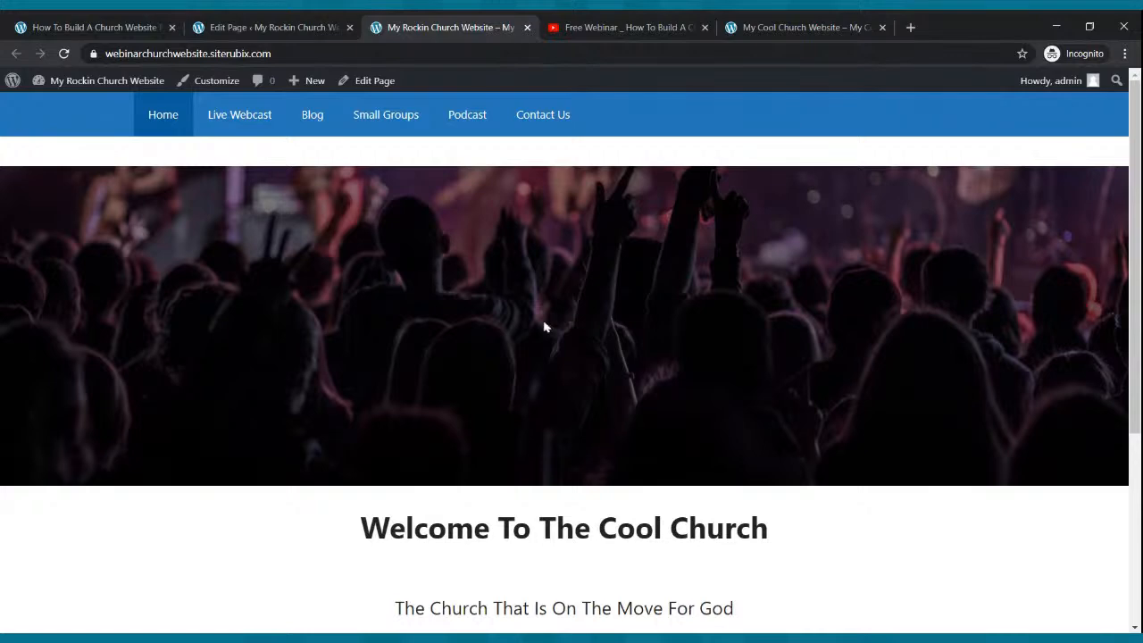
click(758, 25)
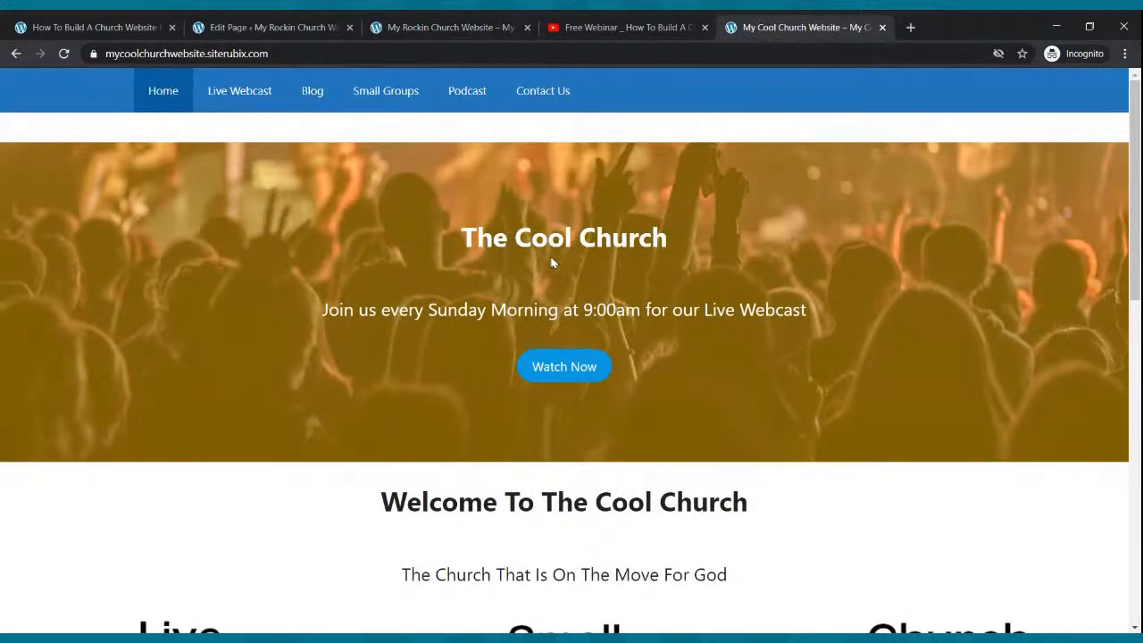
click(464, 34)
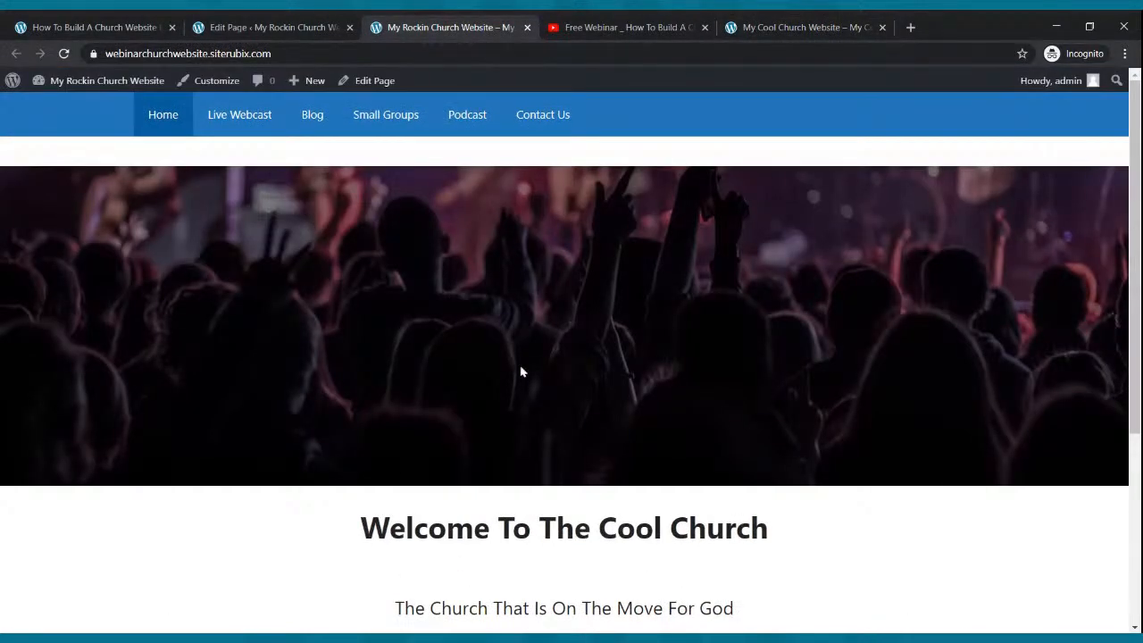
click(279, 29)
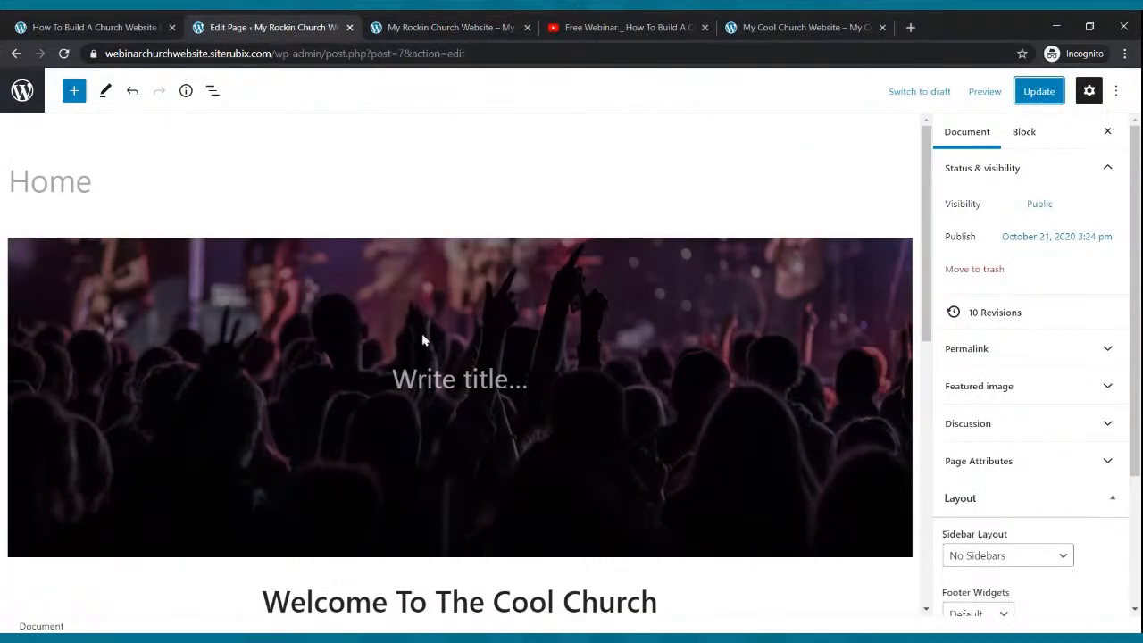
click(435, 384)
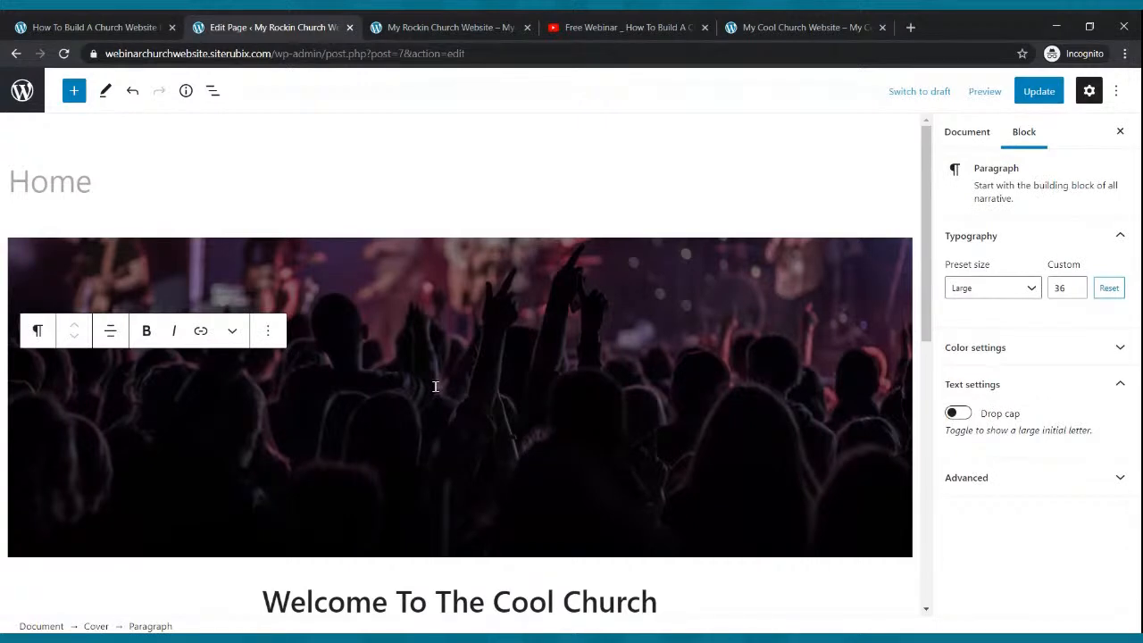
- Title the cover 'MY COOL CHURCH' and save the page
text(m)
key(BackSpace)
text(My)
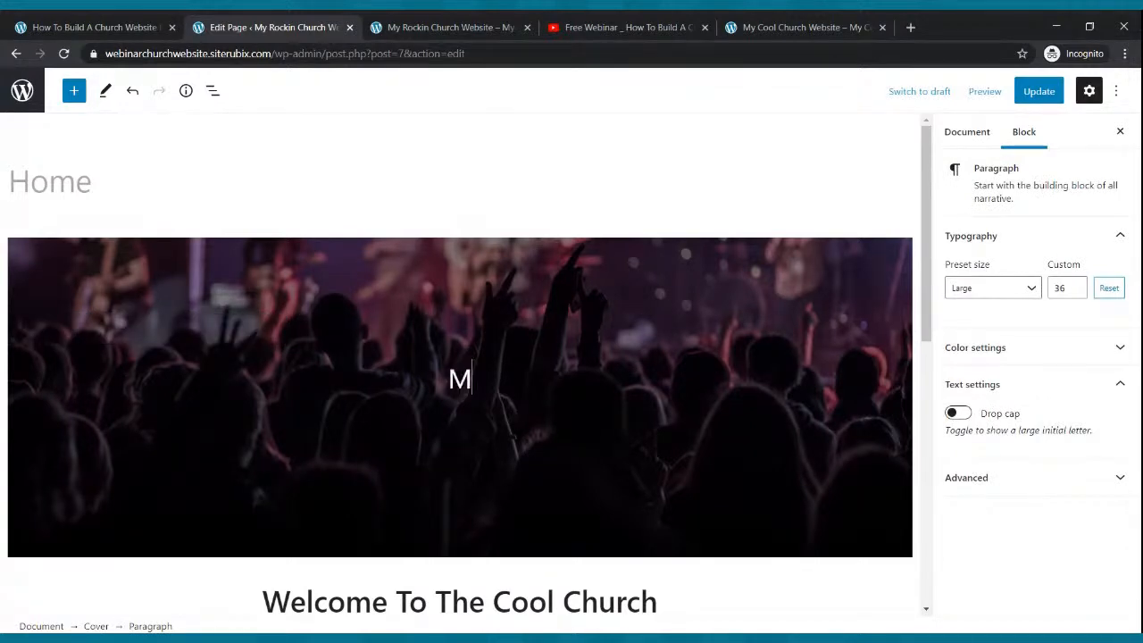
key(BackSpace)
key(BackSpace)
text(MY COOL CHURCH)
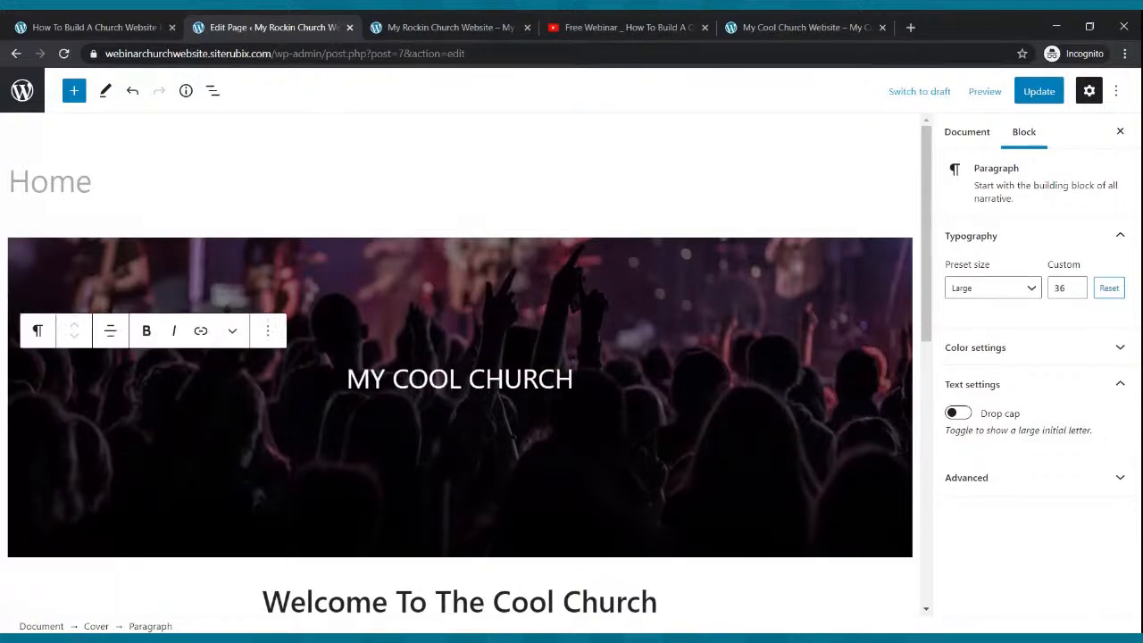
click(1038, 91)
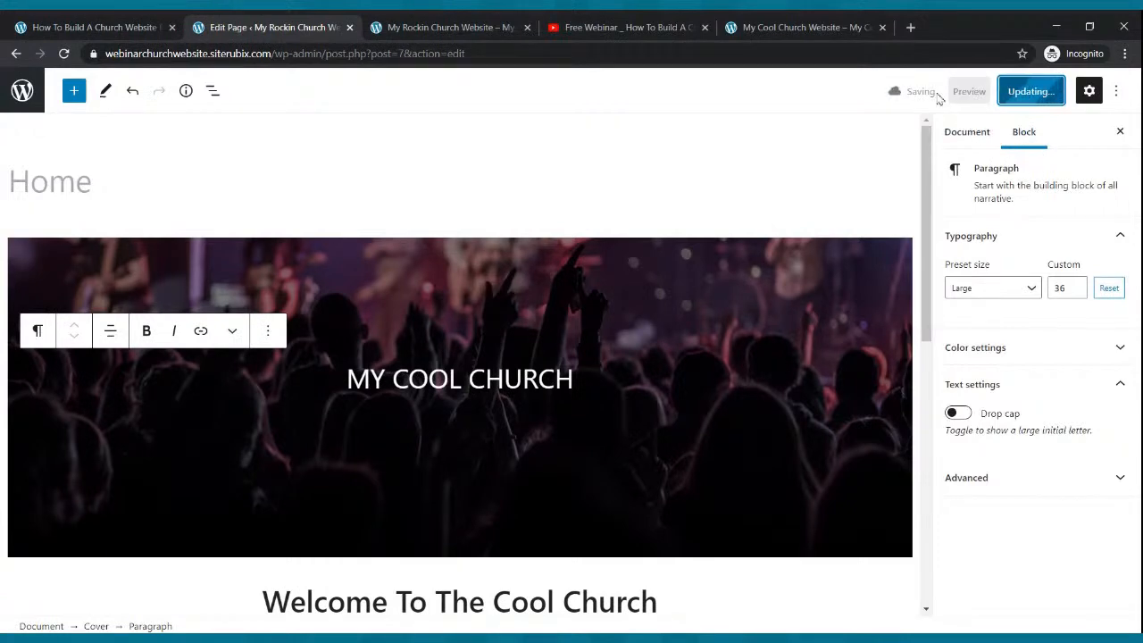
- Copy the Sunday webcast line from the example church site
click(803, 26)
drag(323, 311, 826, 319)
key(ctrl+c)
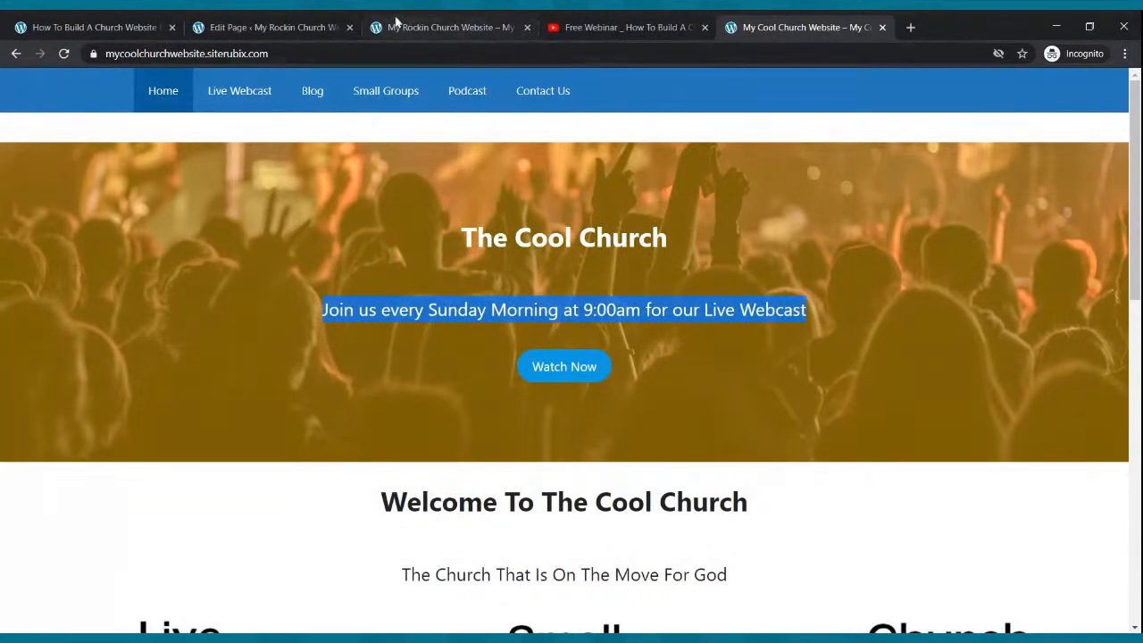
click(313, 27)
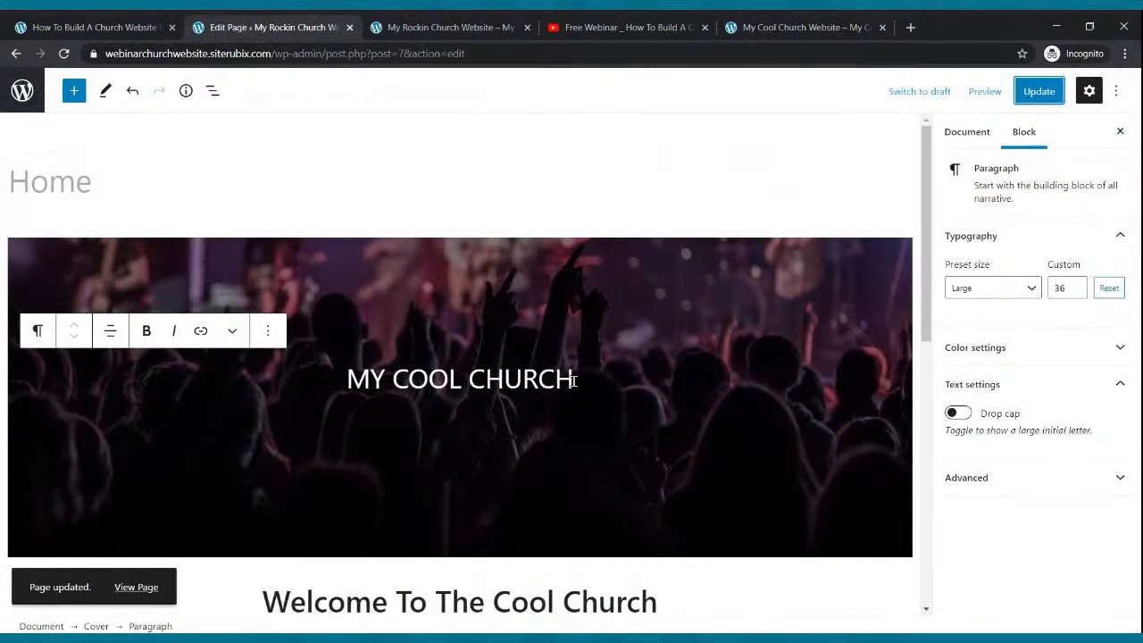
scroll(574, 379, down, 1)
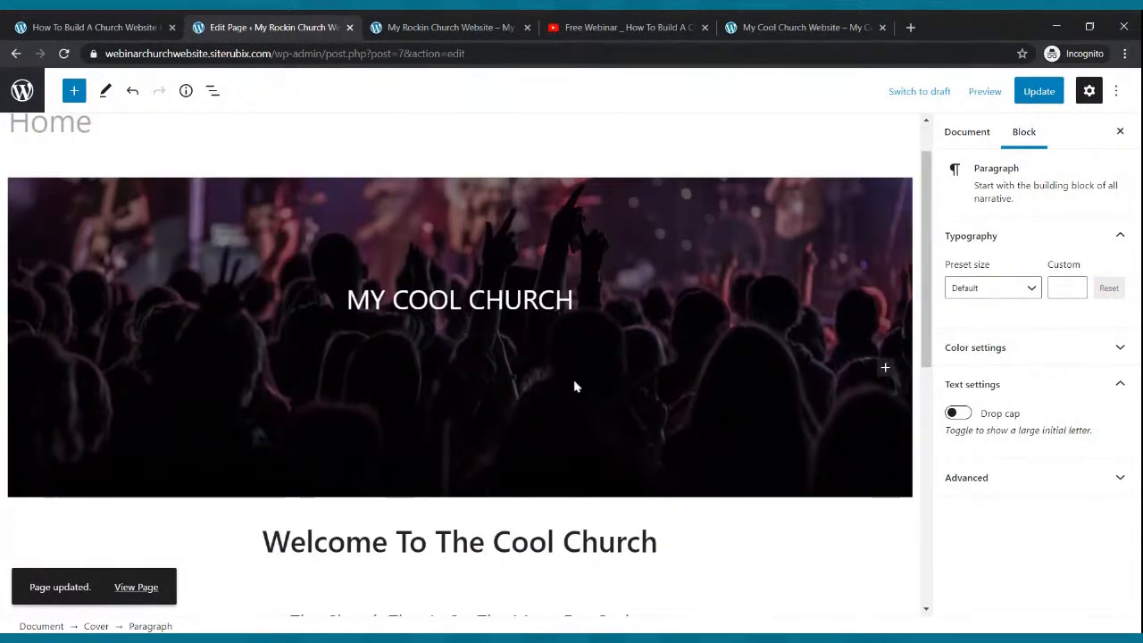
- Paste the Sunday webcast line as a centred paragraph beneath the cover title
click(885, 369)
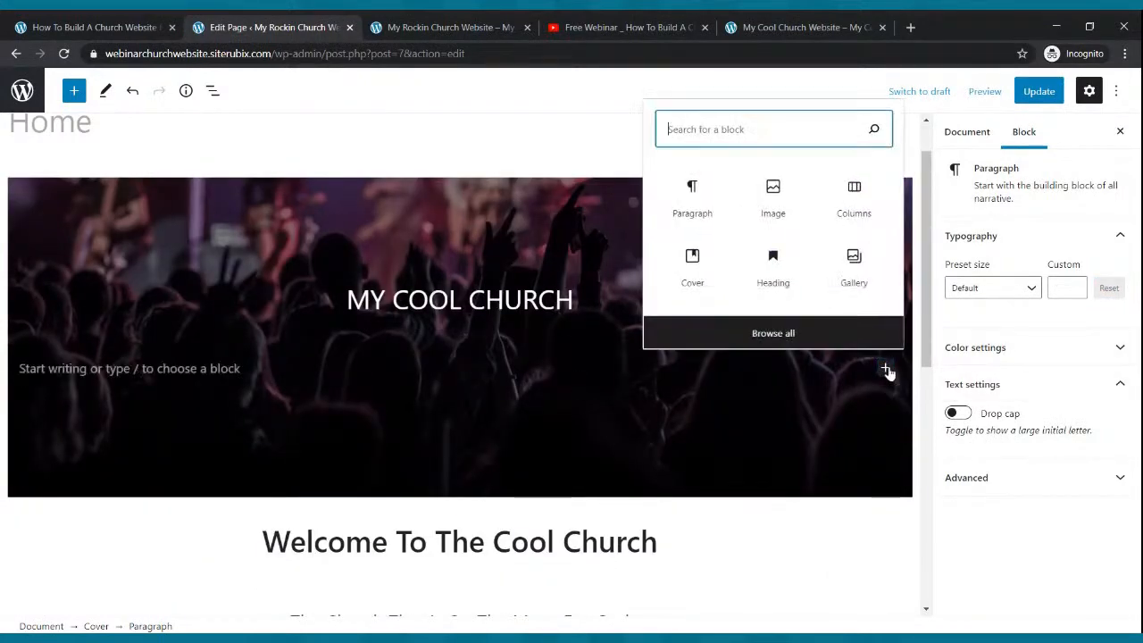
click(692, 206)
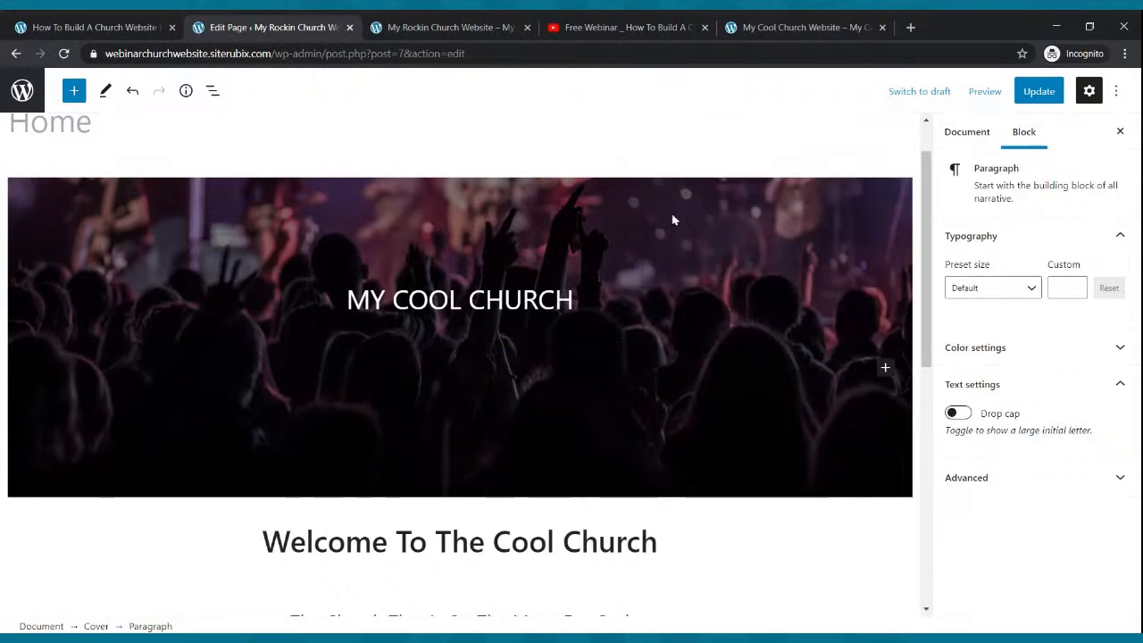
key(ctrl+v)
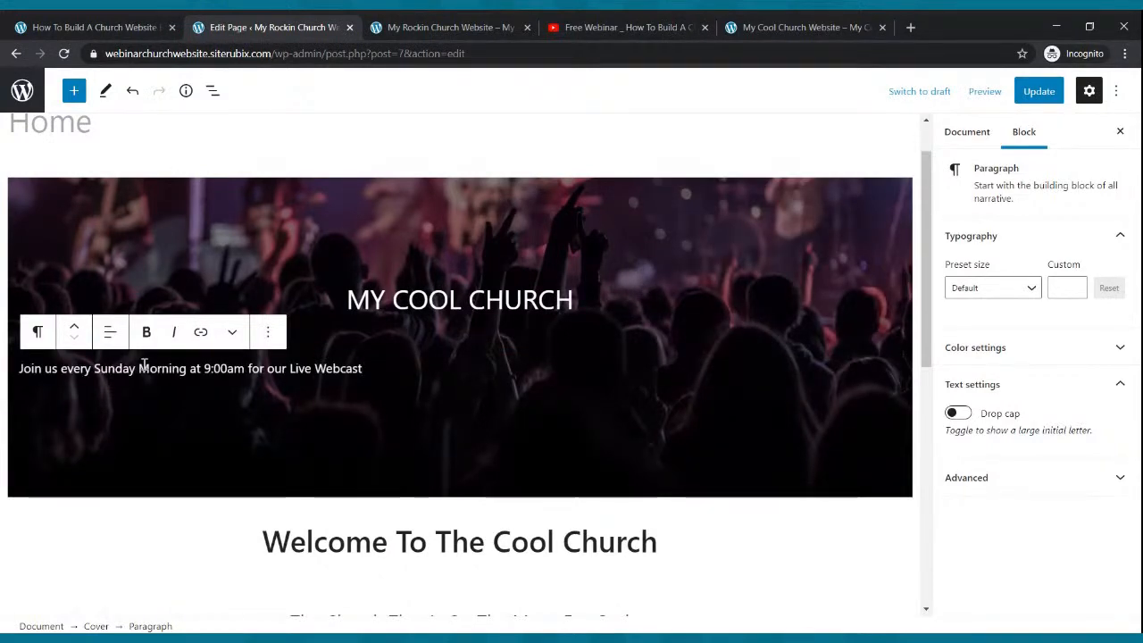
click(110, 335)
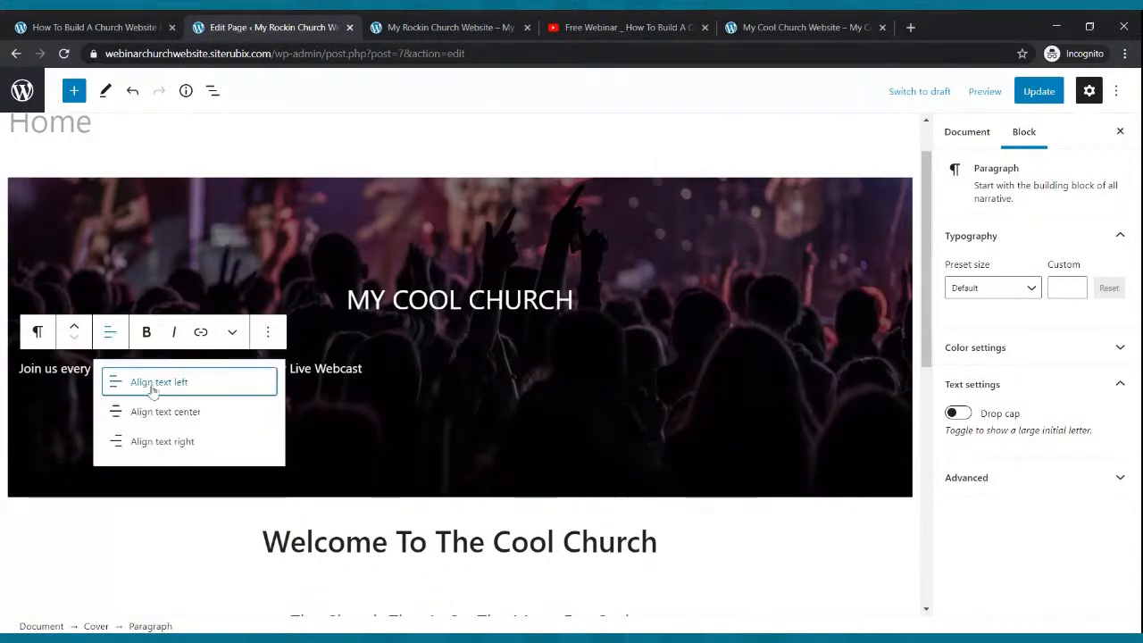
click(152, 415)
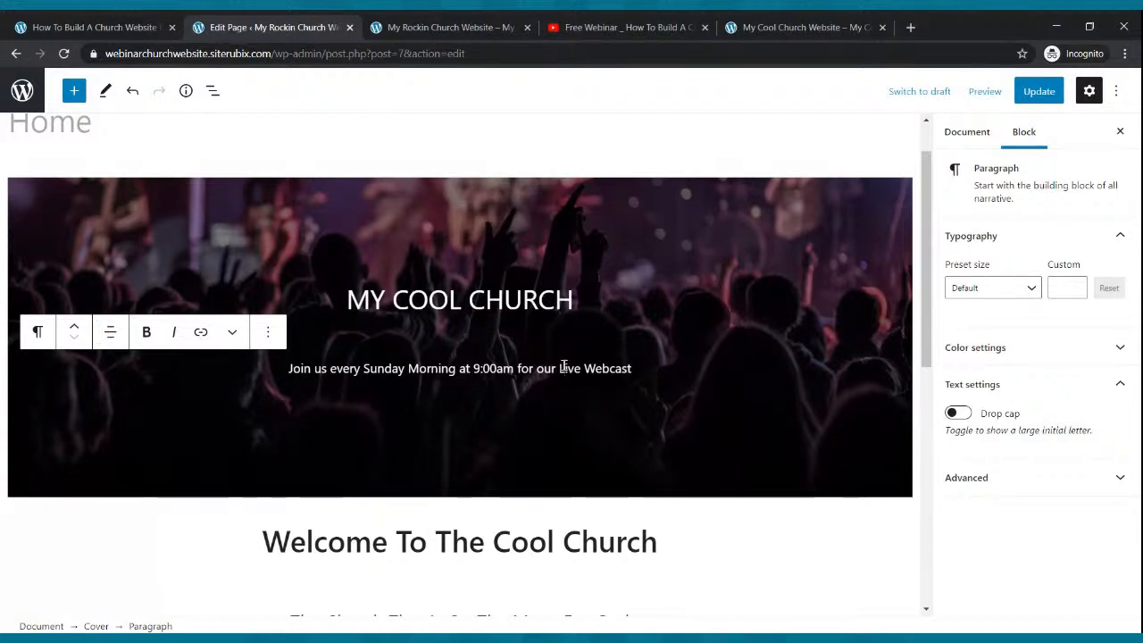
- Set the webcast line's font size to 25
click(1003, 293)
click(987, 389)
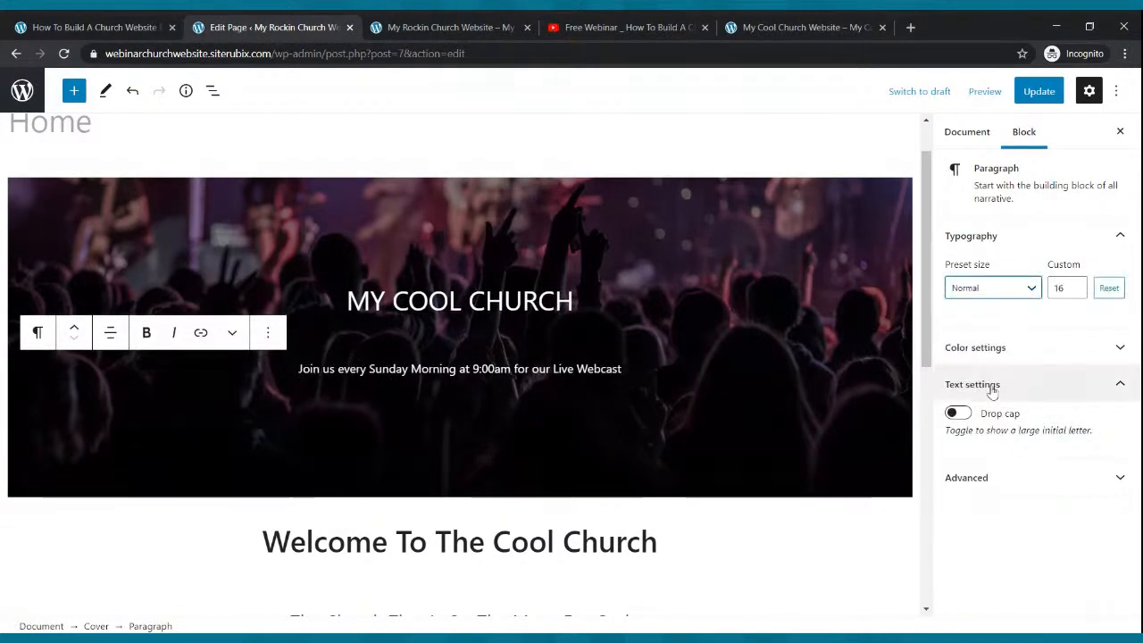
click(992, 297)
click(993, 298)
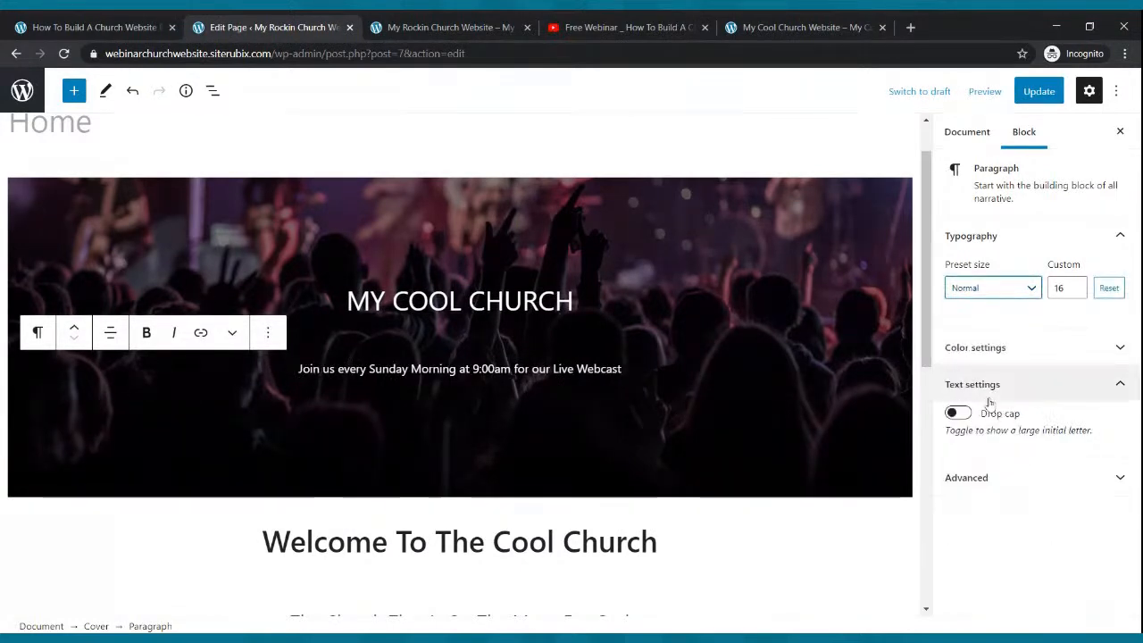
click(1026, 298)
click(991, 425)
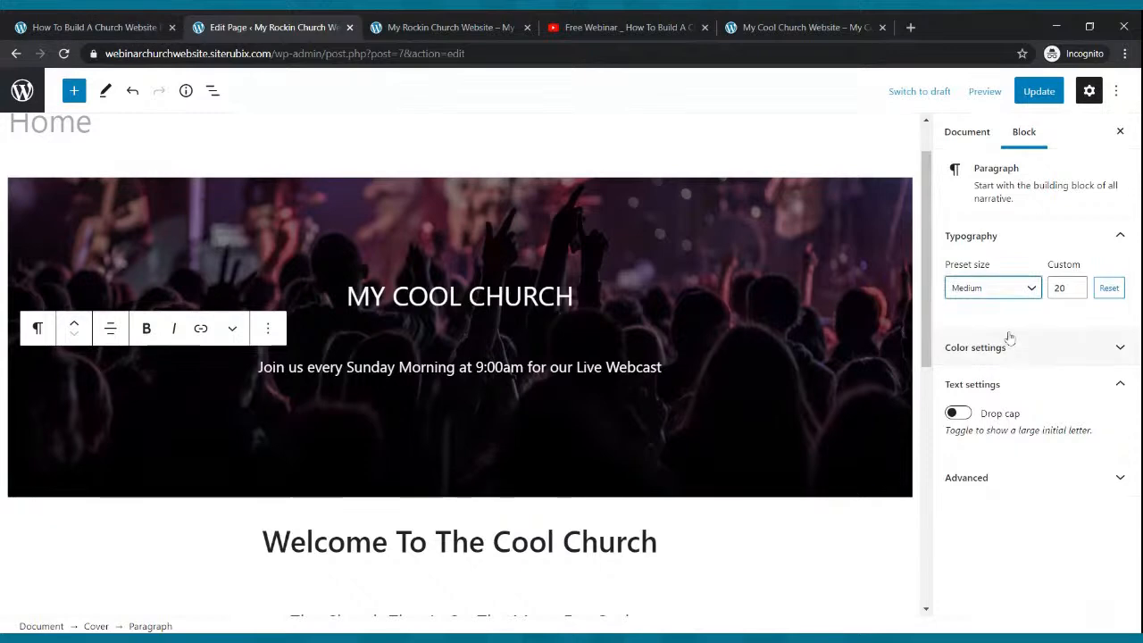
click(1018, 288)
click(991, 425)
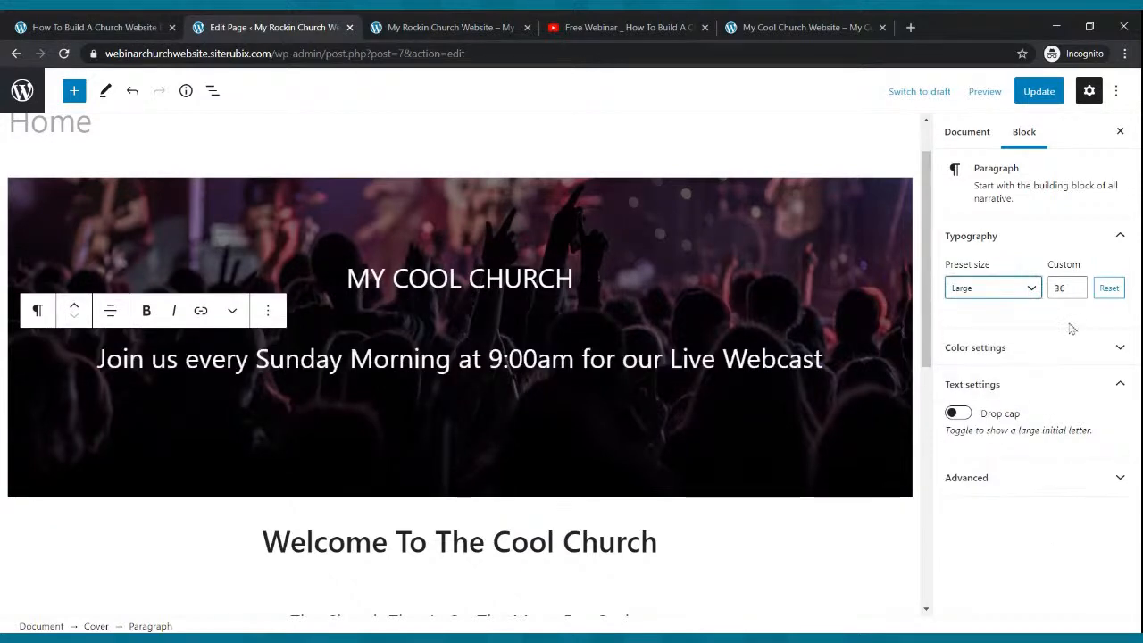
click(1077, 292)
click(1075, 292)
click(1076, 292)
click(1075, 292)
click(1075, 292)
click(1076, 292)
click(1076, 292)
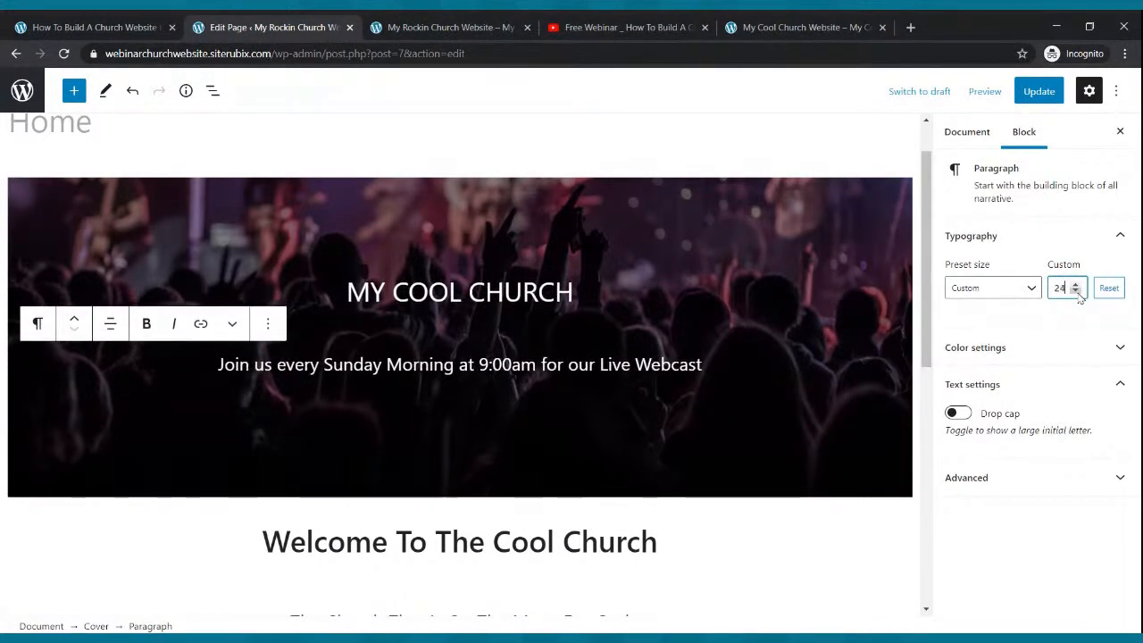
click(1076, 292)
click(1075, 284)
click(1075, 284)
- Save the page and reload the live site to view the tagline
click(1036, 93)
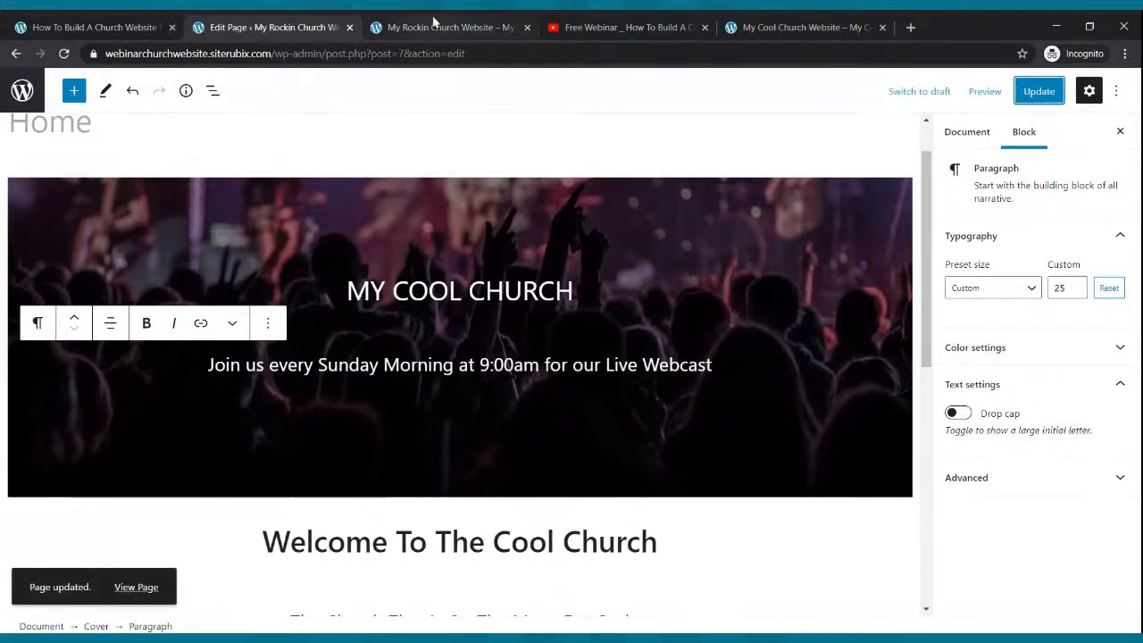
click(435, 27)
click(63, 53)
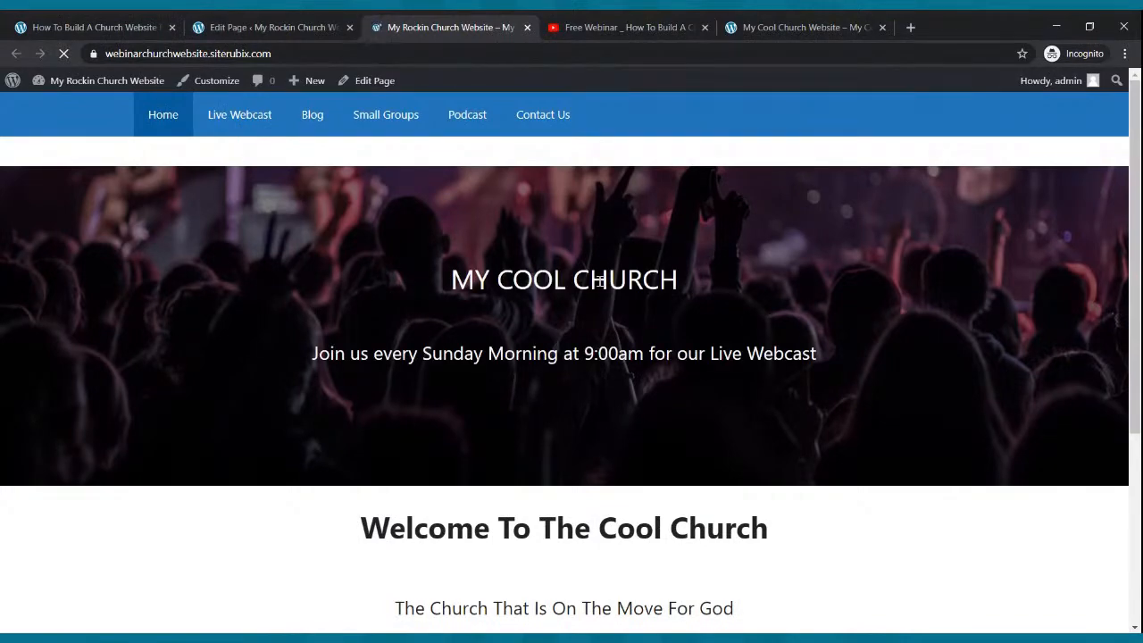
- Check the reference site's cover, then start a new empty block below the tagline
scroll(604, 281, down, 5)
scroll(603, 281, up, 5)
click(849, 28)
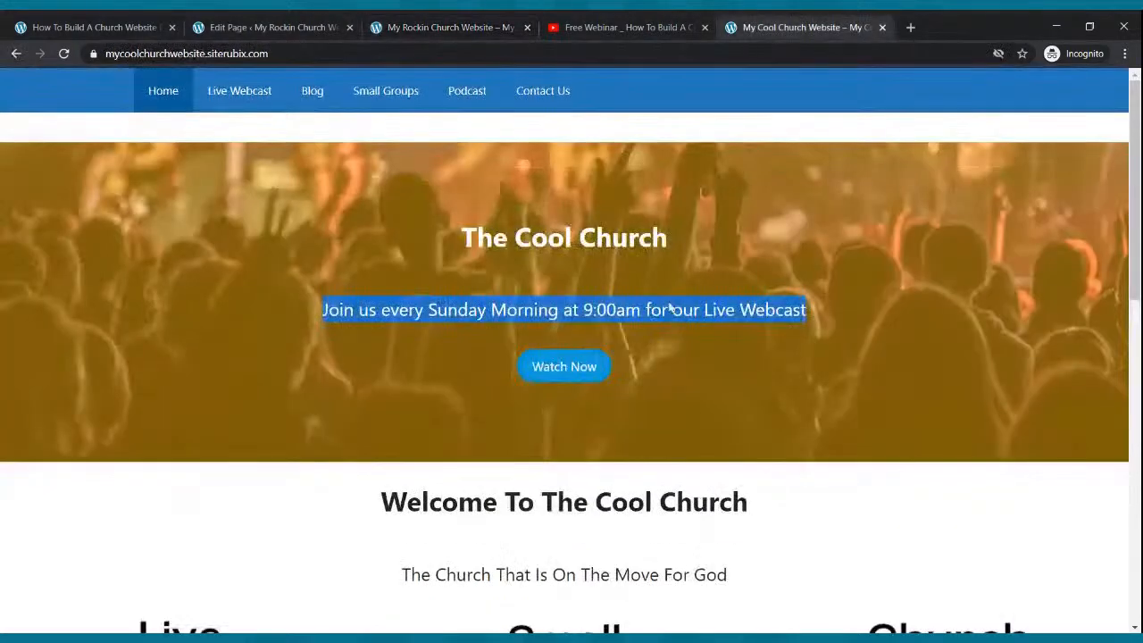
click(613, 403)
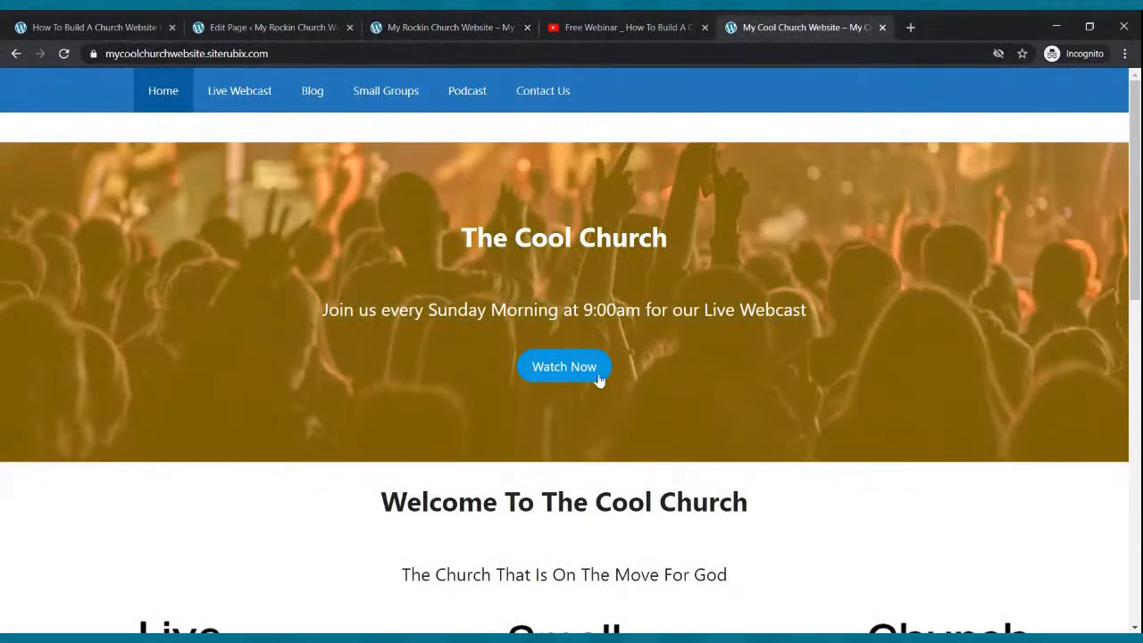
click(230, 21)
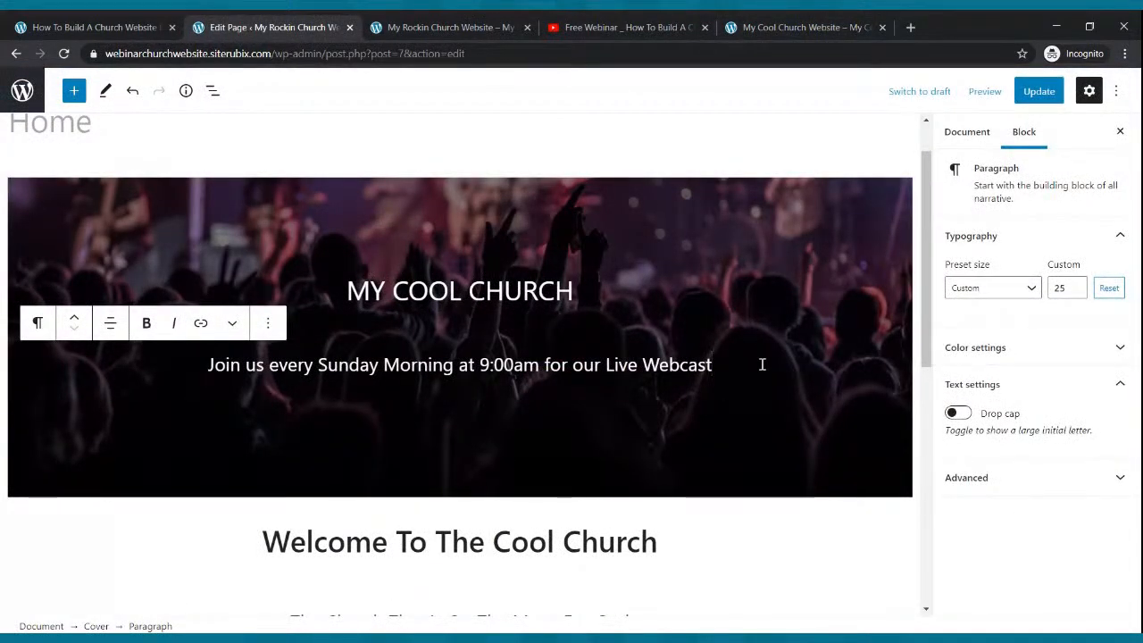
key(Return)
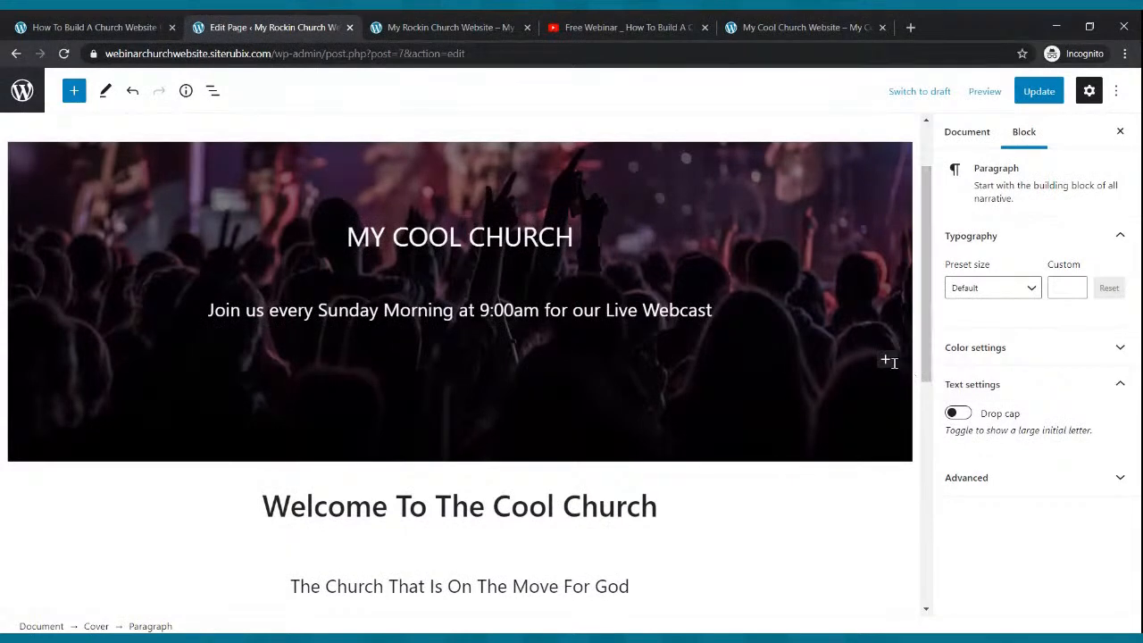
- Insert a Buttons block in the cover labelled 'WATCH LIVE NOW'
click(886, 360)
text(BUTTON)
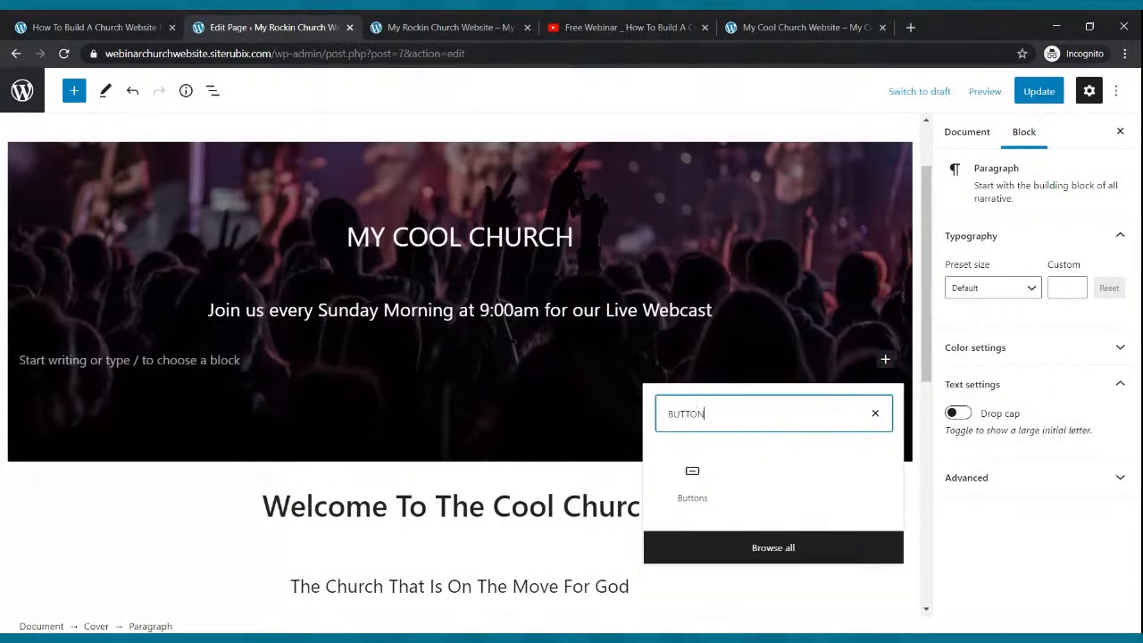
click(703, 481)
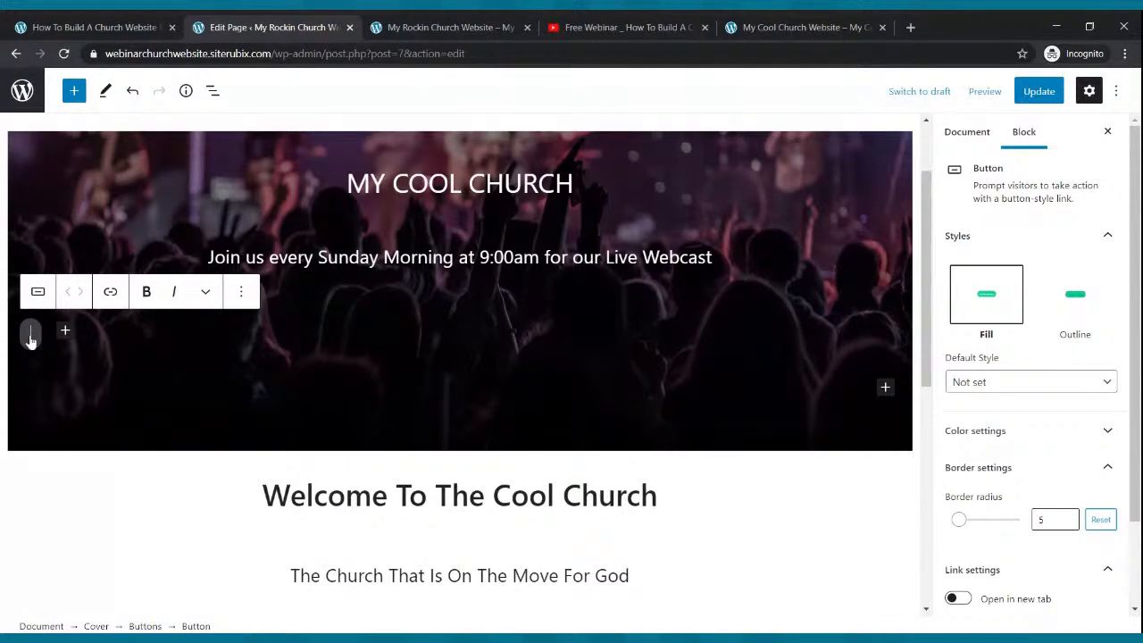
text(w)
key(BackSpace)
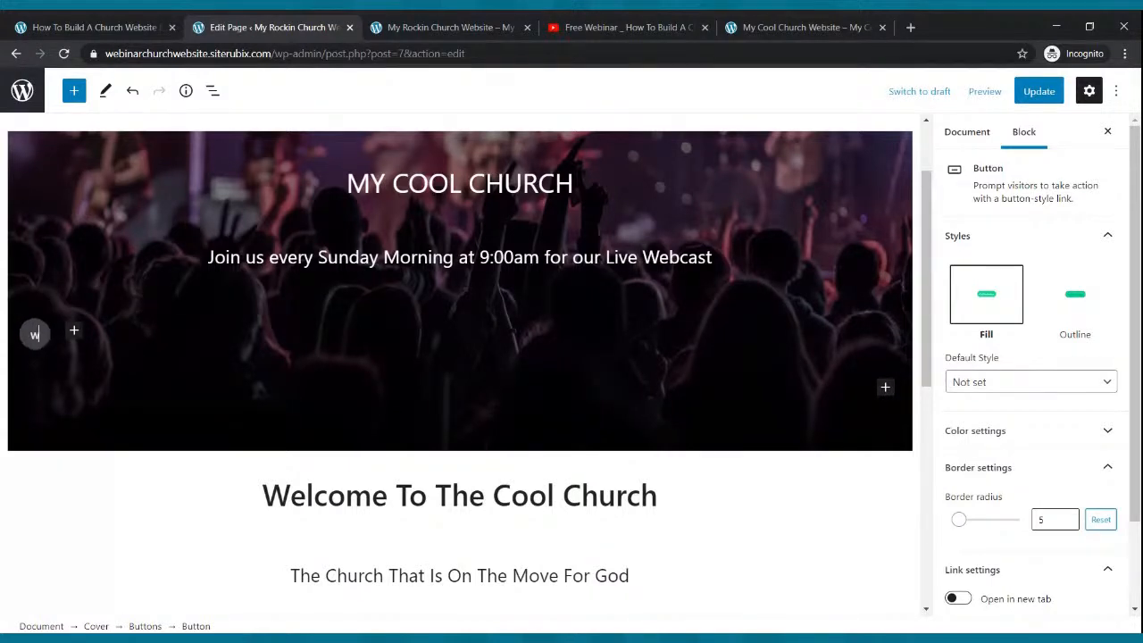
text(WATC)
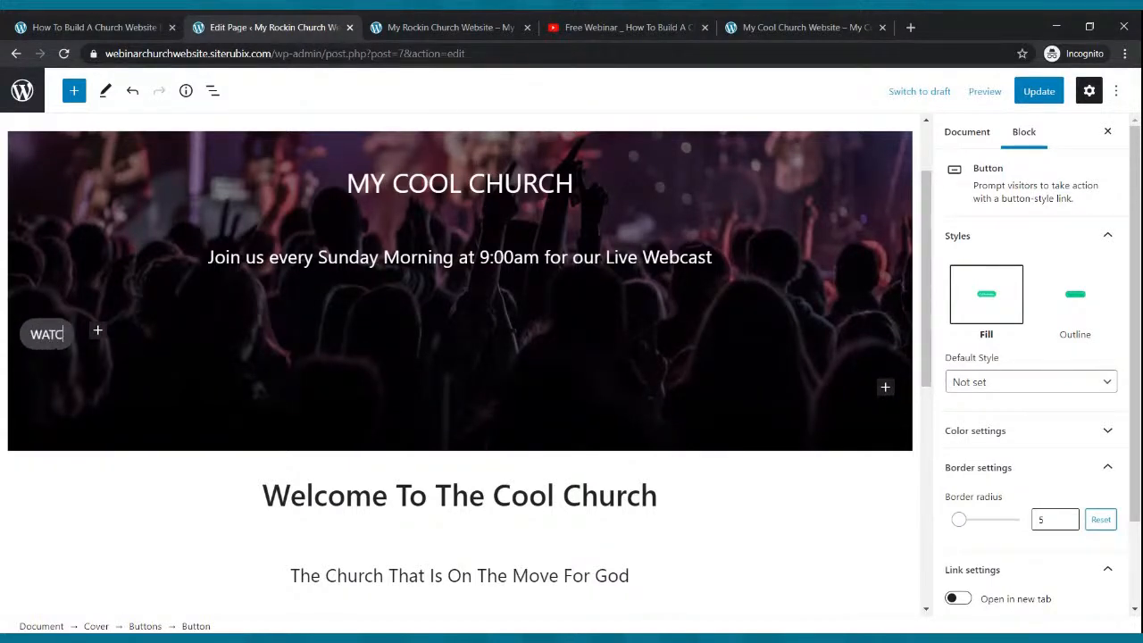
text(H LIVE NOW)
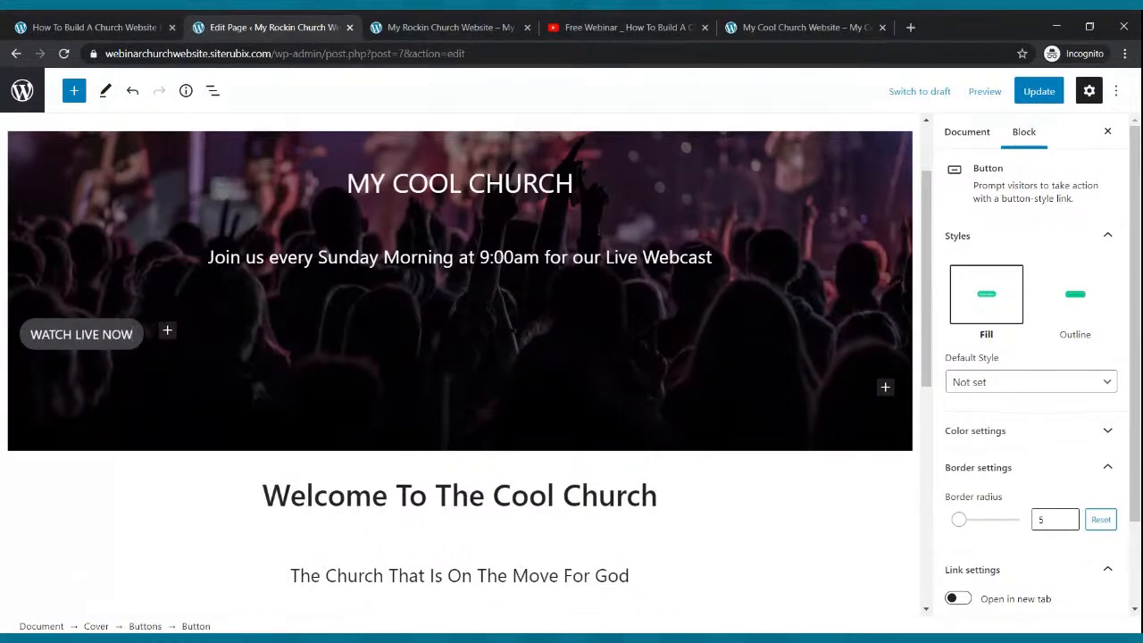
- Centre the button group within the cover
click(97, 357)
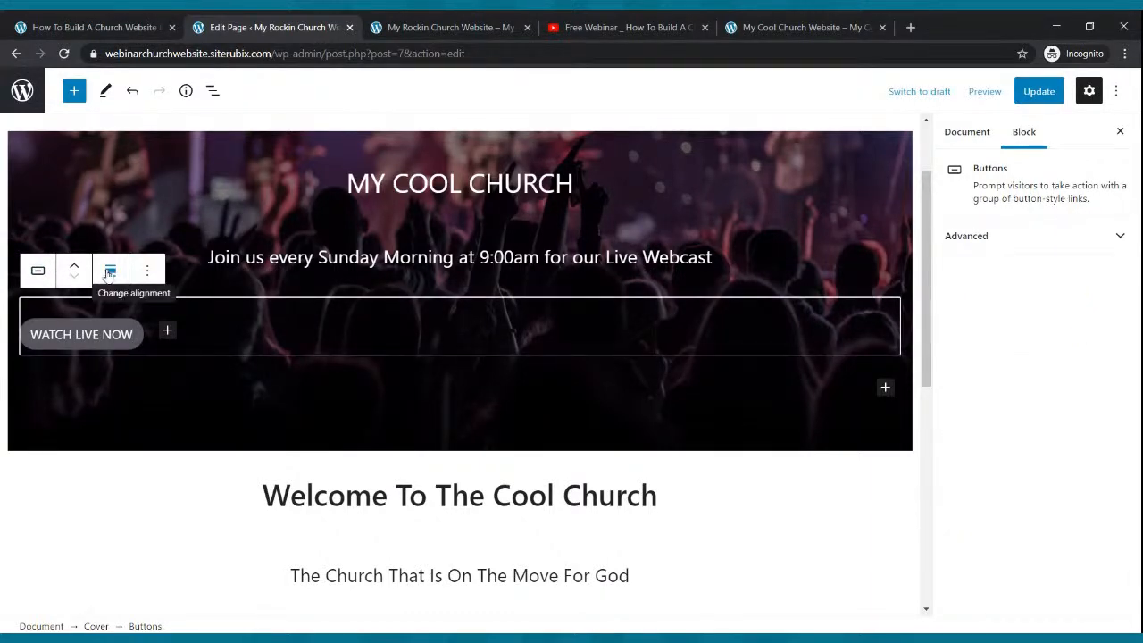
click(110, 270)
click(130, 351)
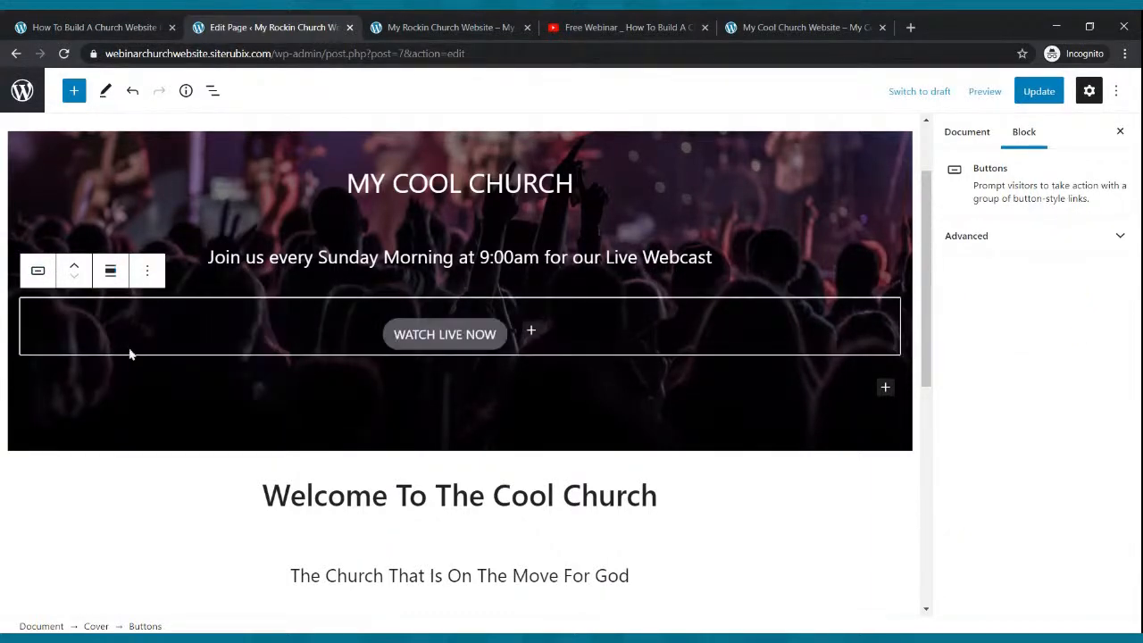
click(502, 342)
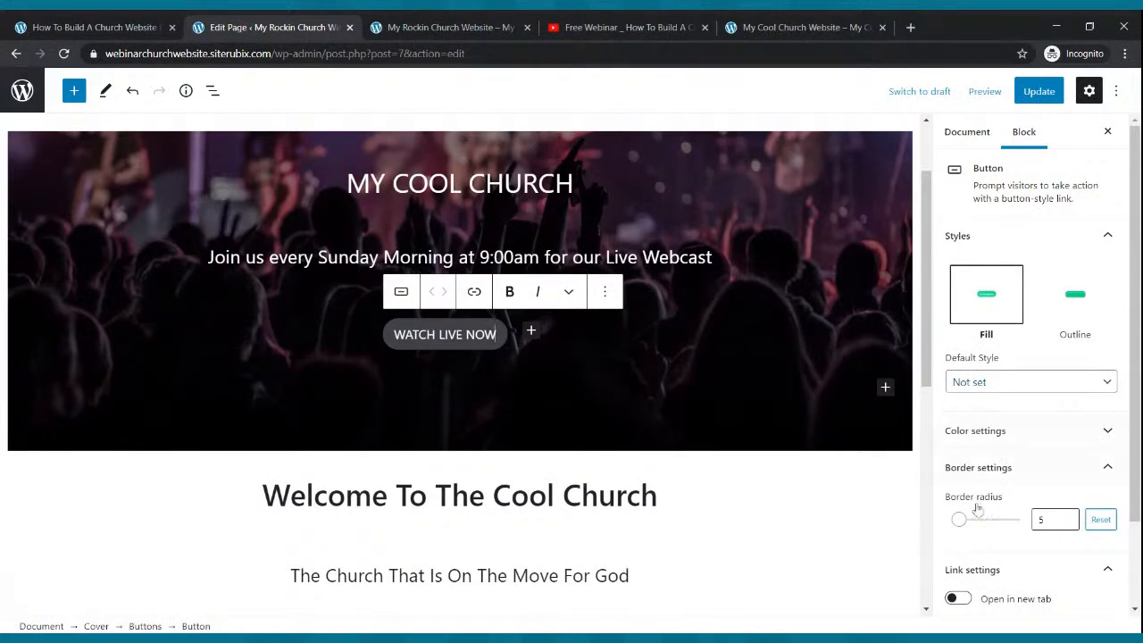
- Give the WATCH LIVE NOW button white text on a red background
scroll(989, 459, down, 2)
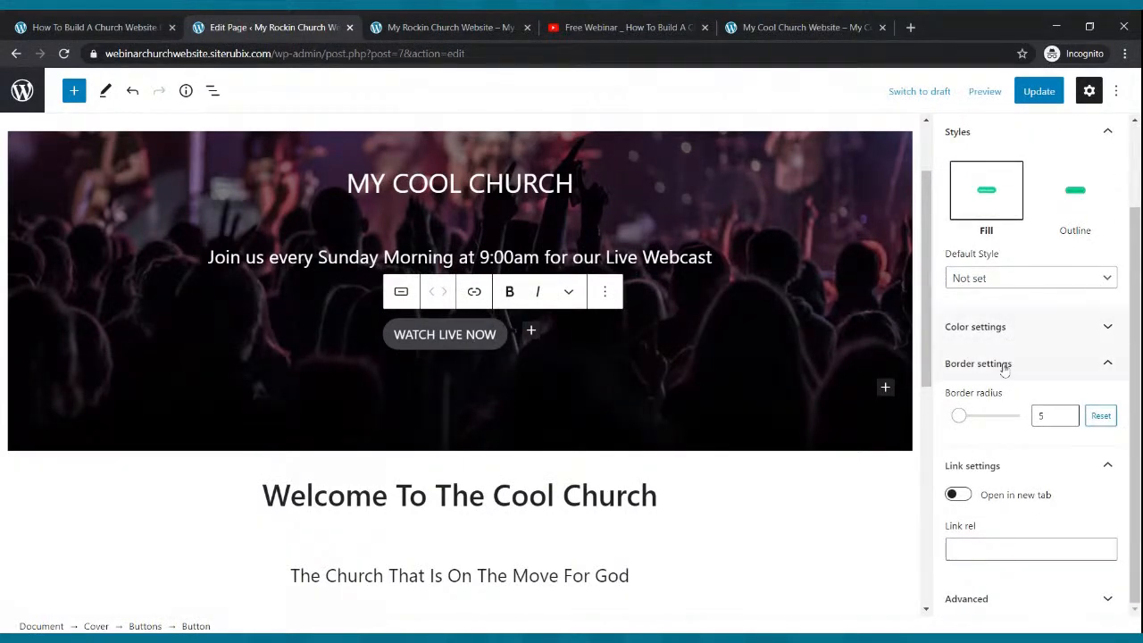
click(1069, 330)
click(1015, 392)
scroll(1019, 399, down, 2)
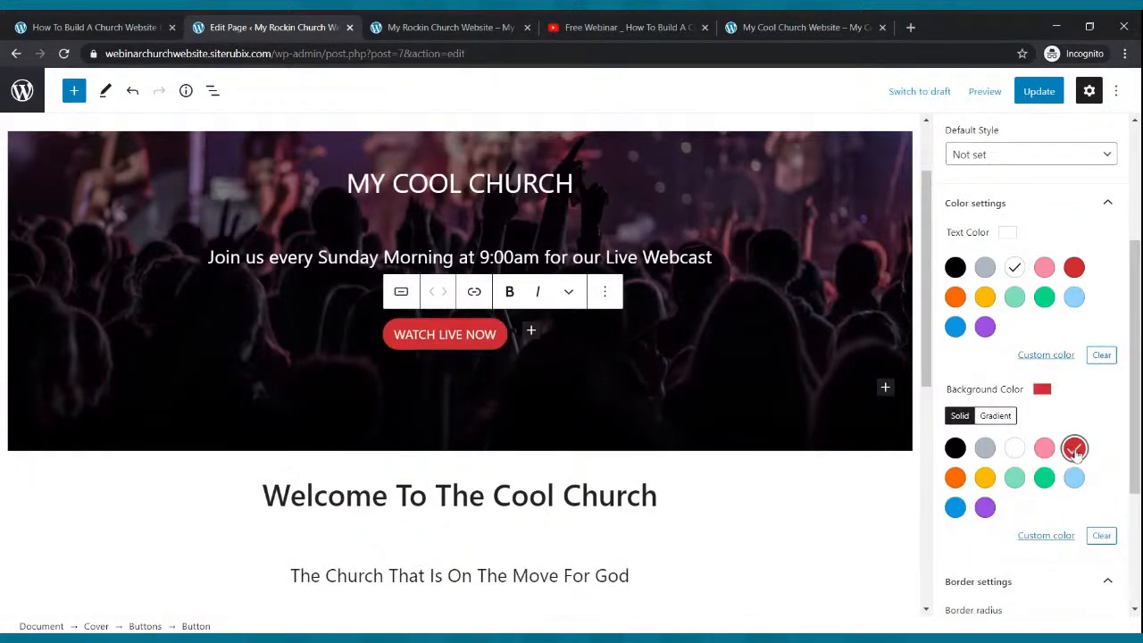
- Save the Home page and reload the live site to check the button
click(1041, 92)
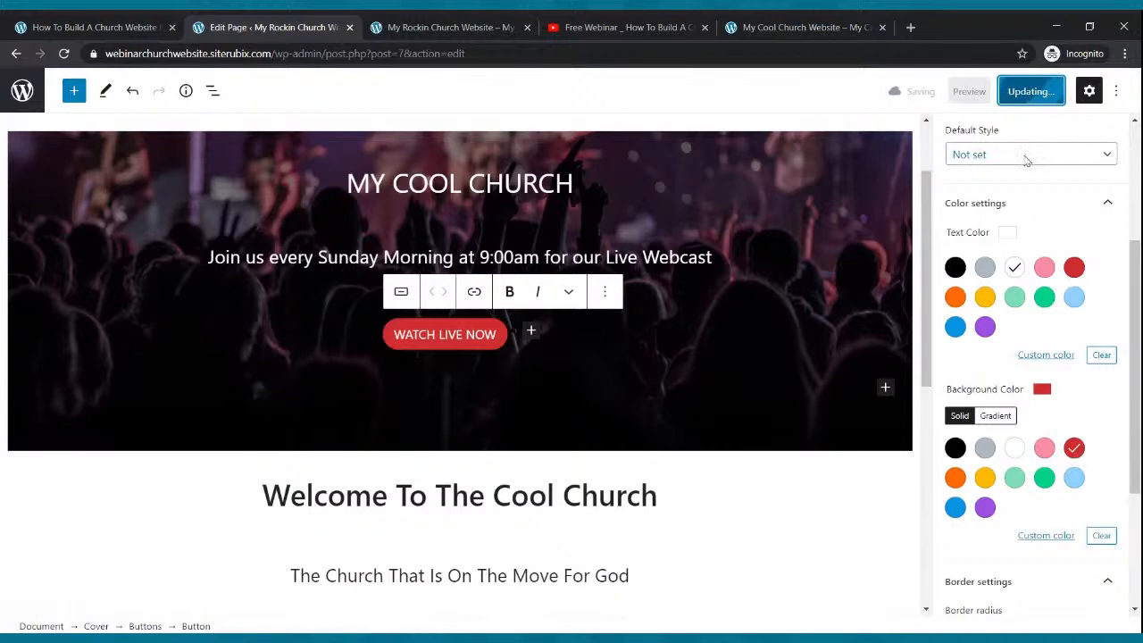
click(407, 24)
click(63, 54)
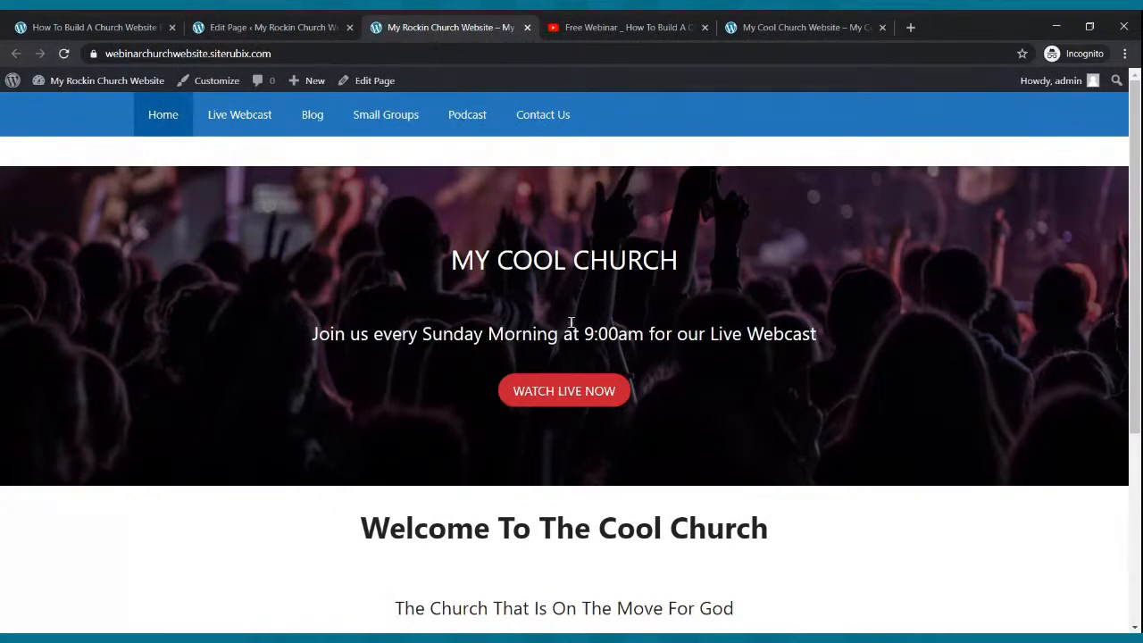
scroll(572, 322, down, 3)
scroll(572, 323, up, 3)
scroll(572, 329, down, 3)
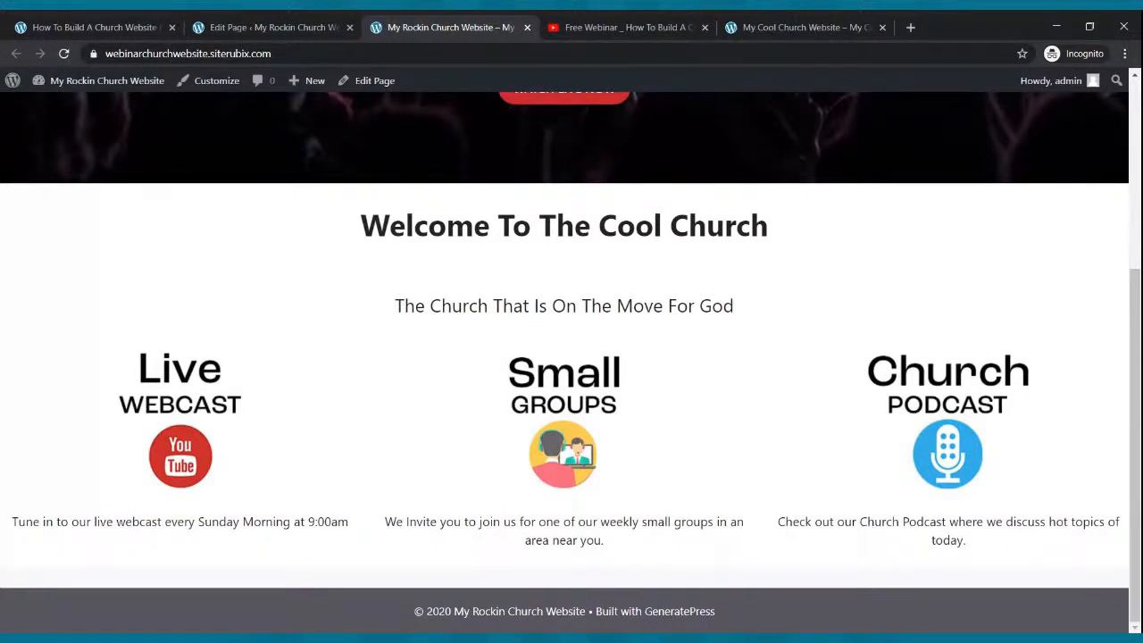
scroll(571, 310, up, 3)
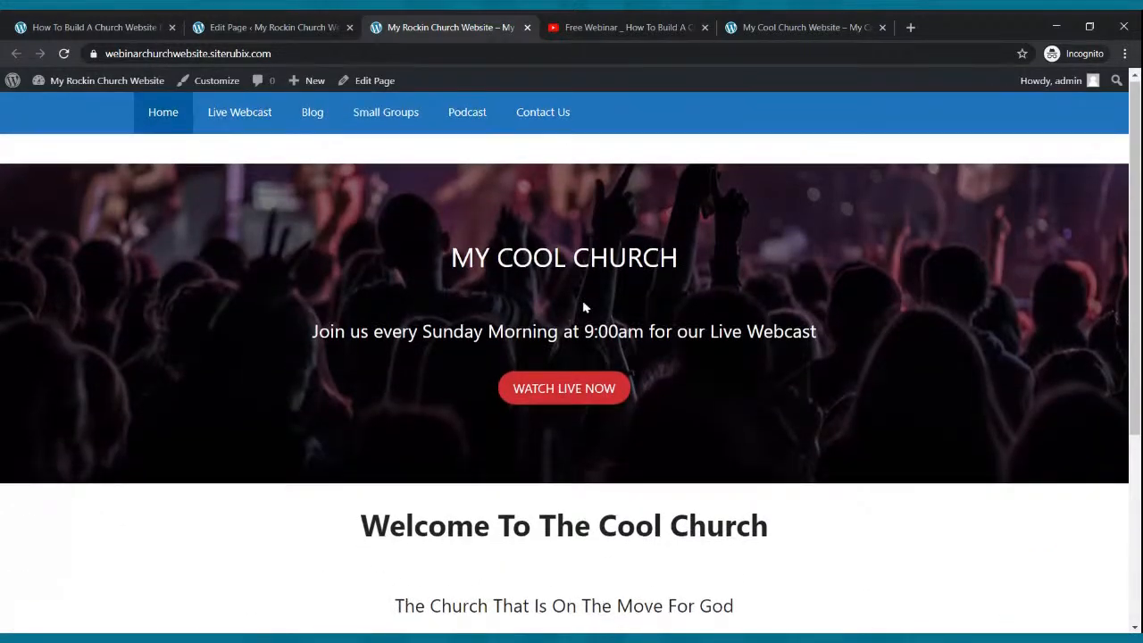
scroll(582, 307, down, 2)
click(728, 25)
scroll(691, 168, down, 4)
scroll(686, 156, up, 4)
click(380, 23)
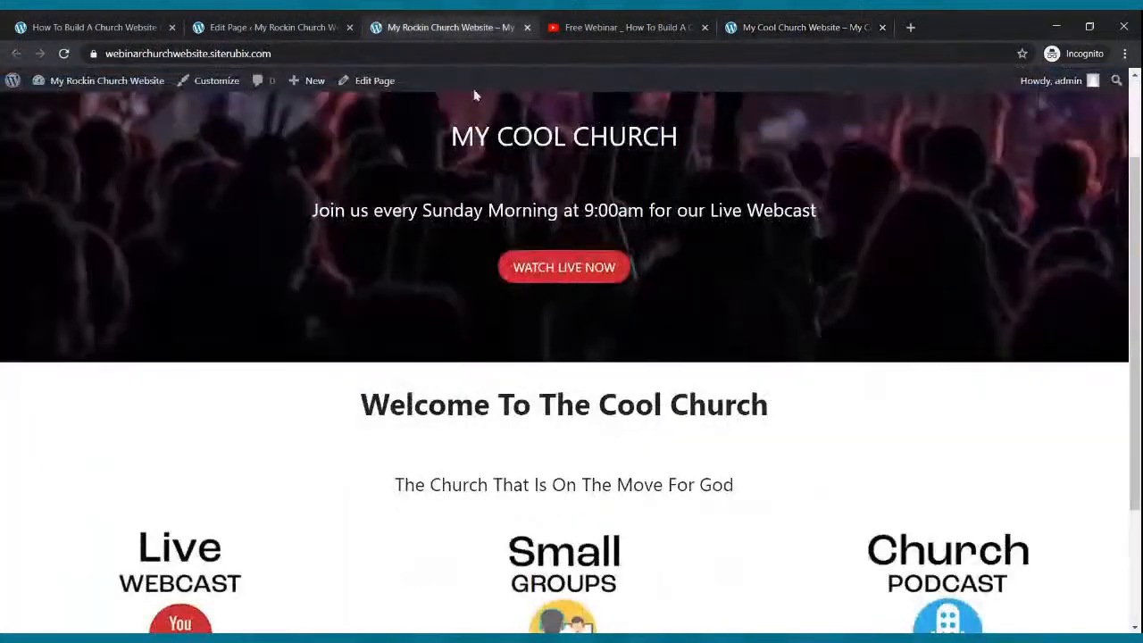
scroll(637, 295, up, 2)
scroll(636, 297, down, 2)
scroll(638, 297, up, 2)
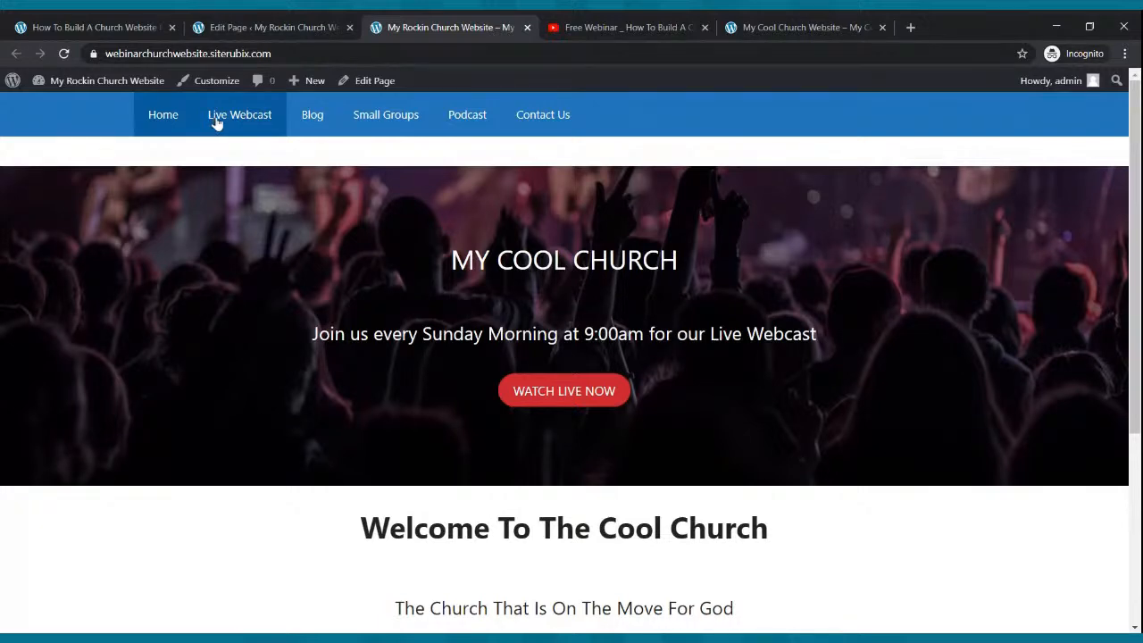
click(250, 29)
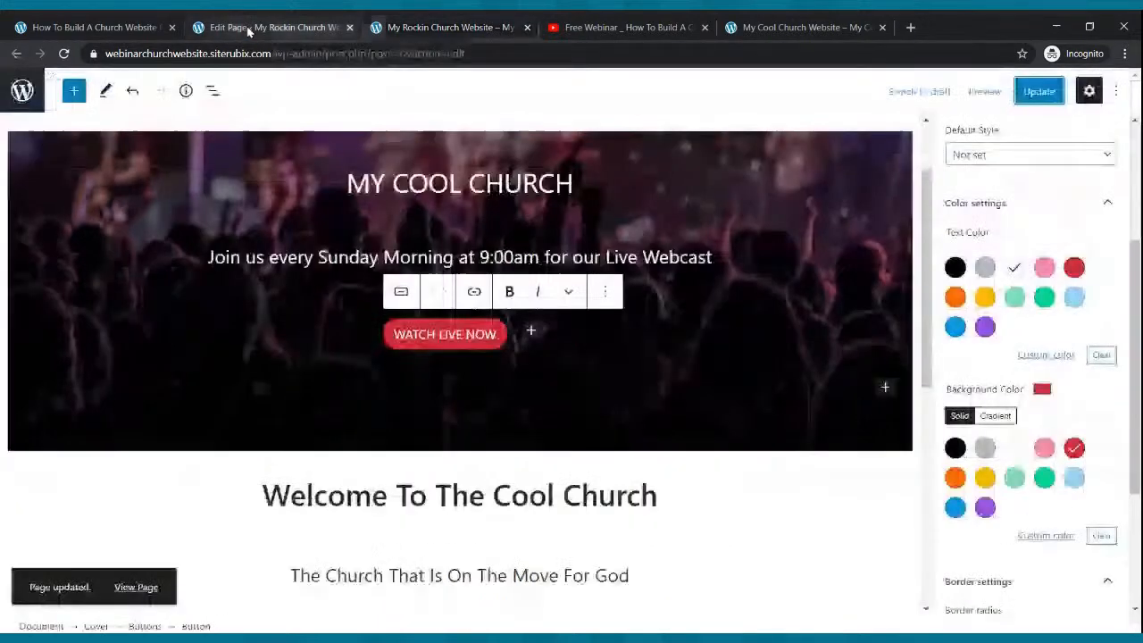
- Start a link on the WATCH LIVE NOW button and select the live Live Webcast page's URL
click(470, 352)
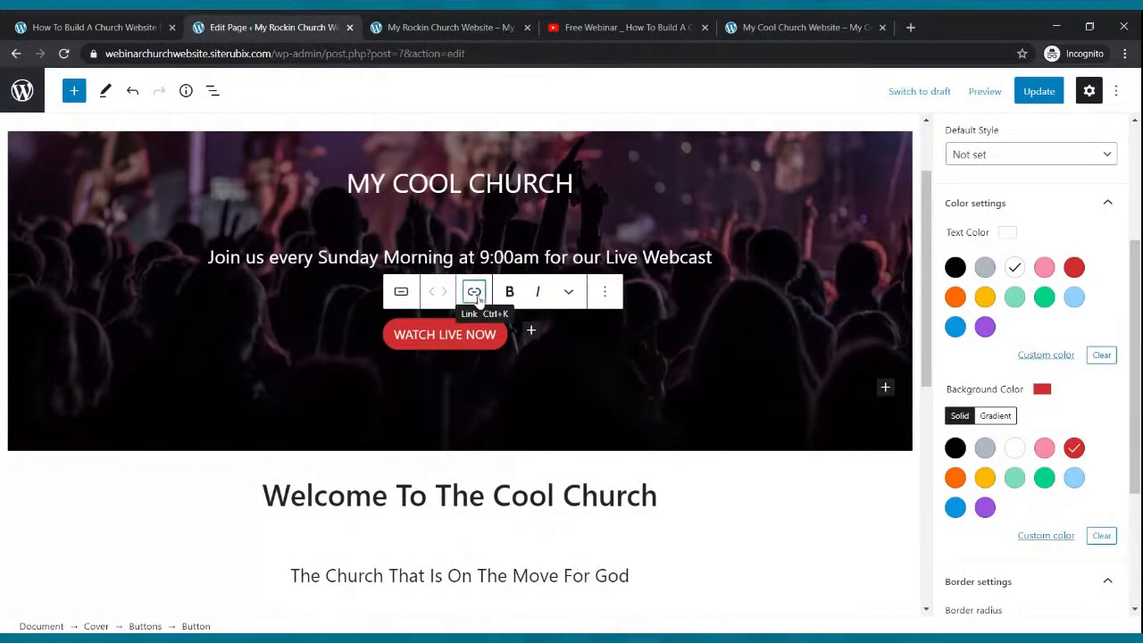
click(474, 292)
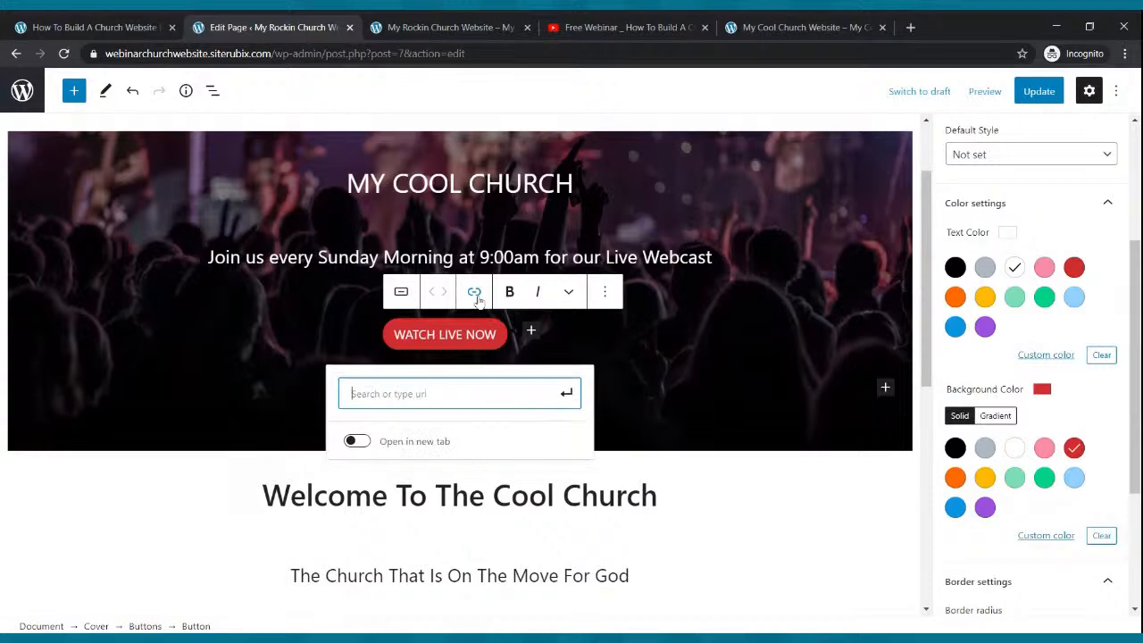
click(439, 21)
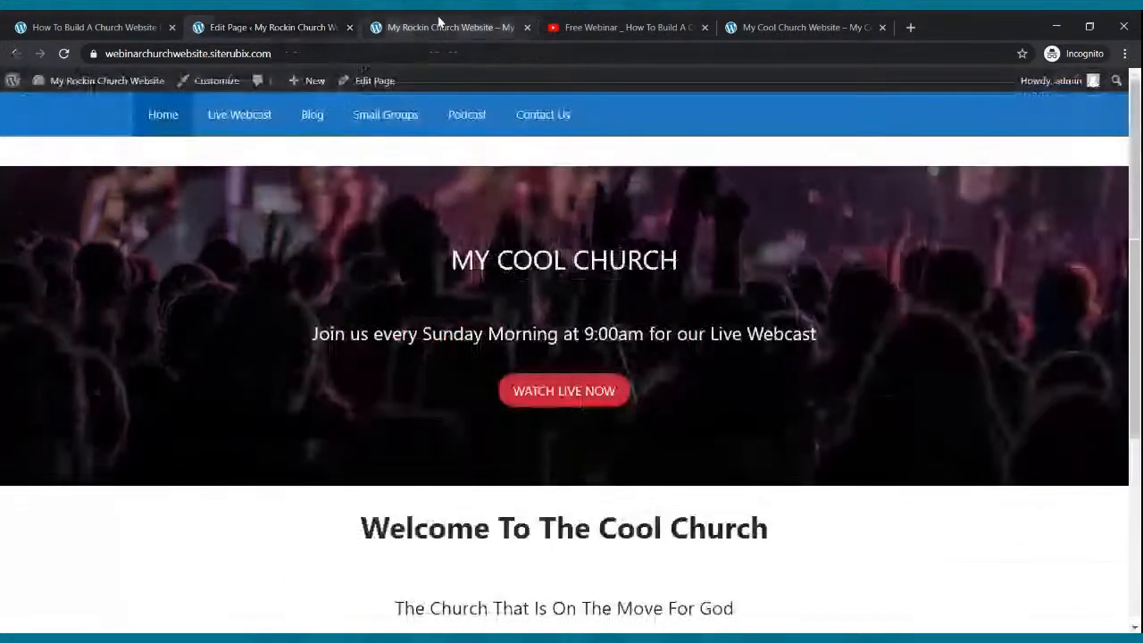
click(238, 124)
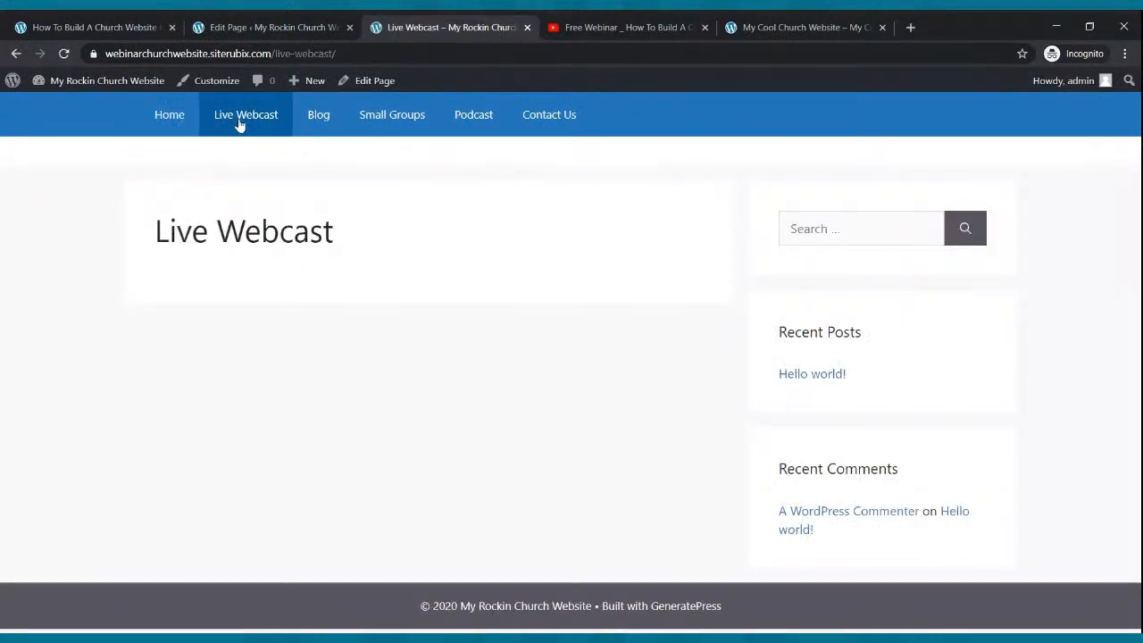
click(249, 55)
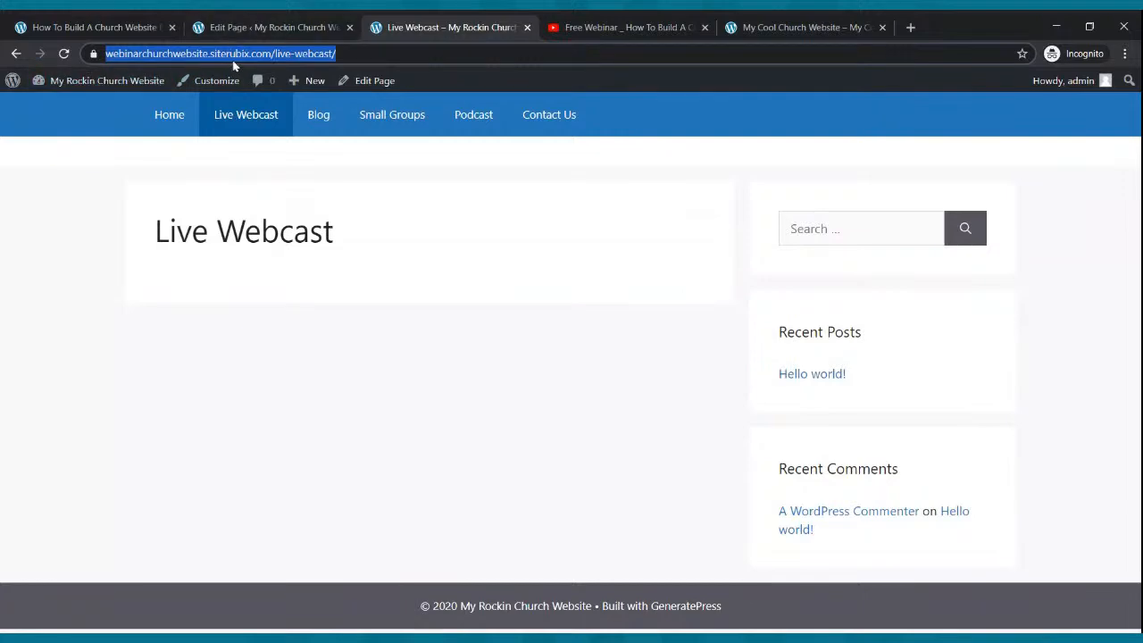
- Link WATCH LIVE NOW to the pasted Live Webcast page URL, update the Home page, and view Live Webcast
click(237, 29)
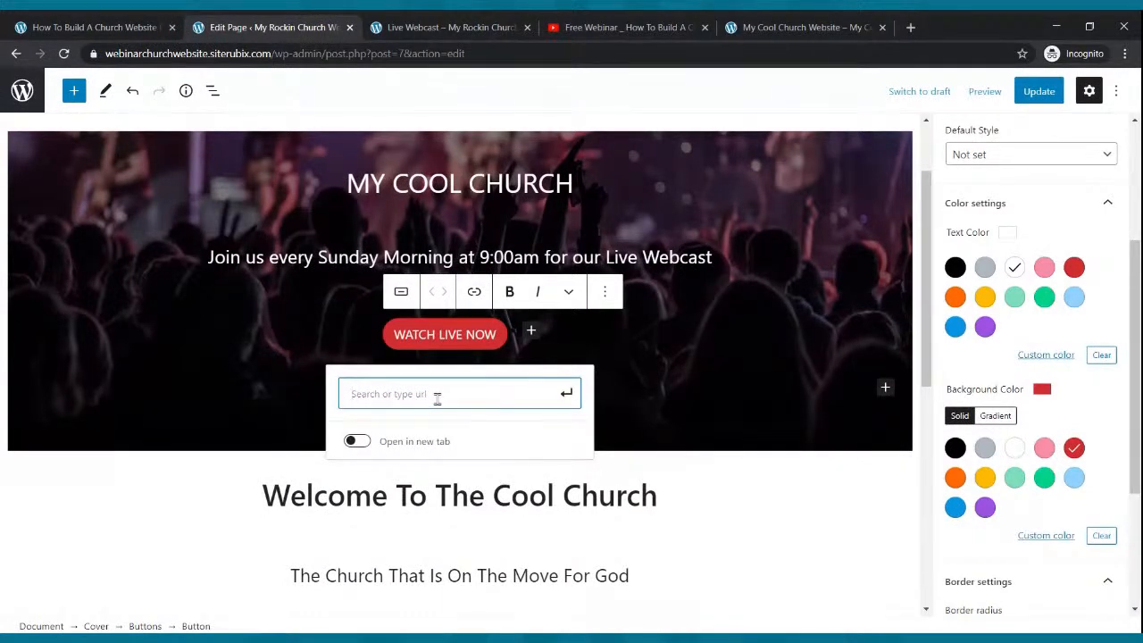
text(https://webinarchurchwebsite.siterubix.com/live-webcast/)
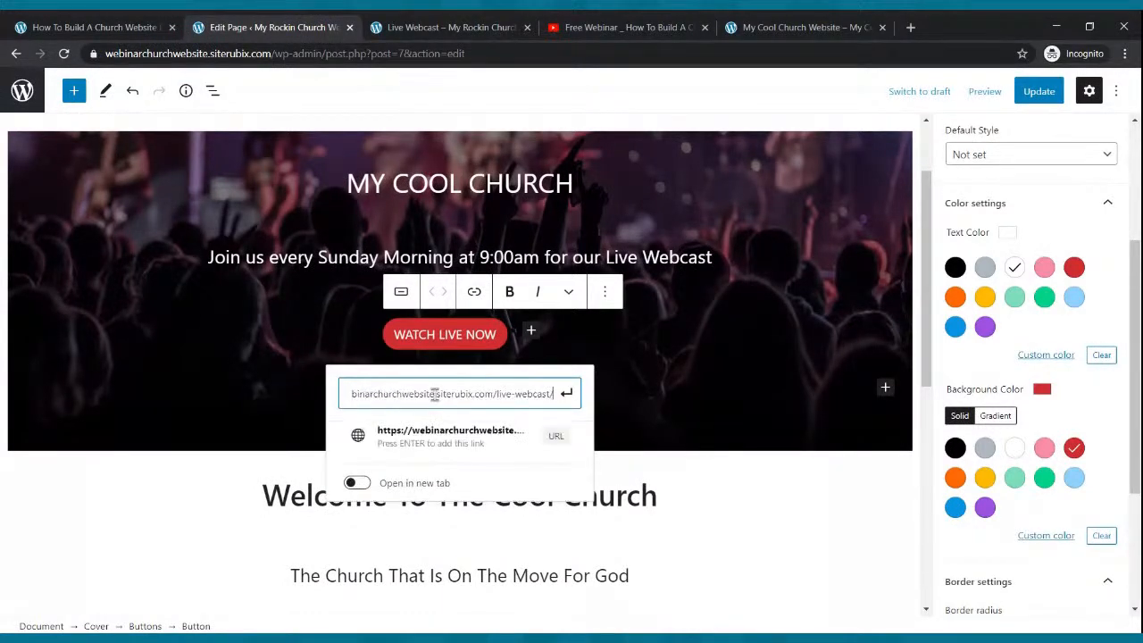
click(568, 398)
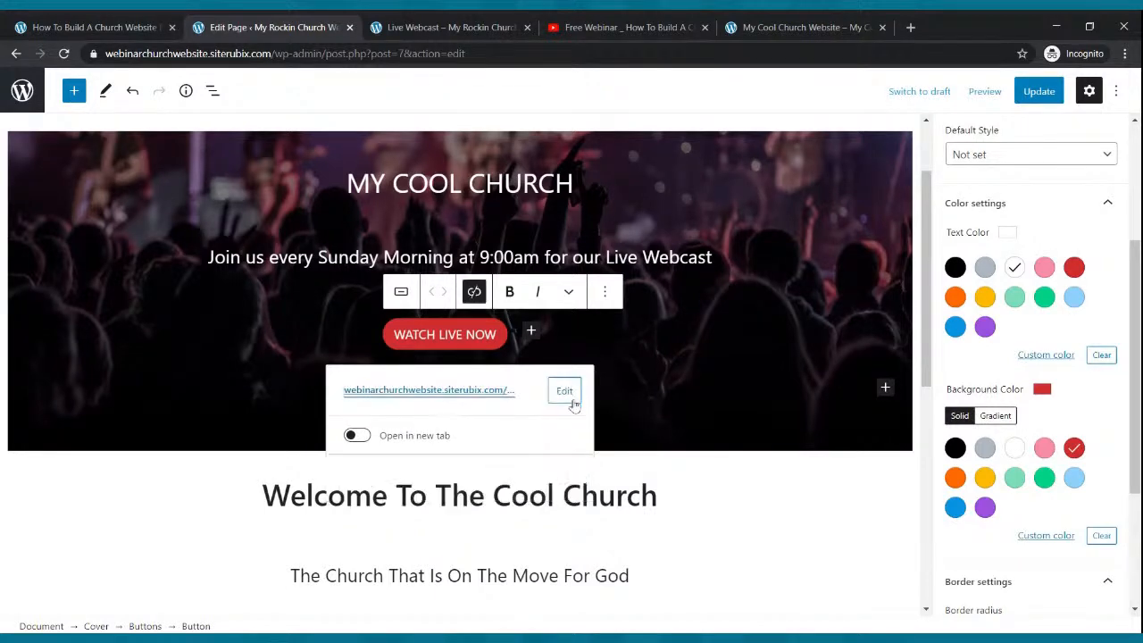
click(1040, 92)
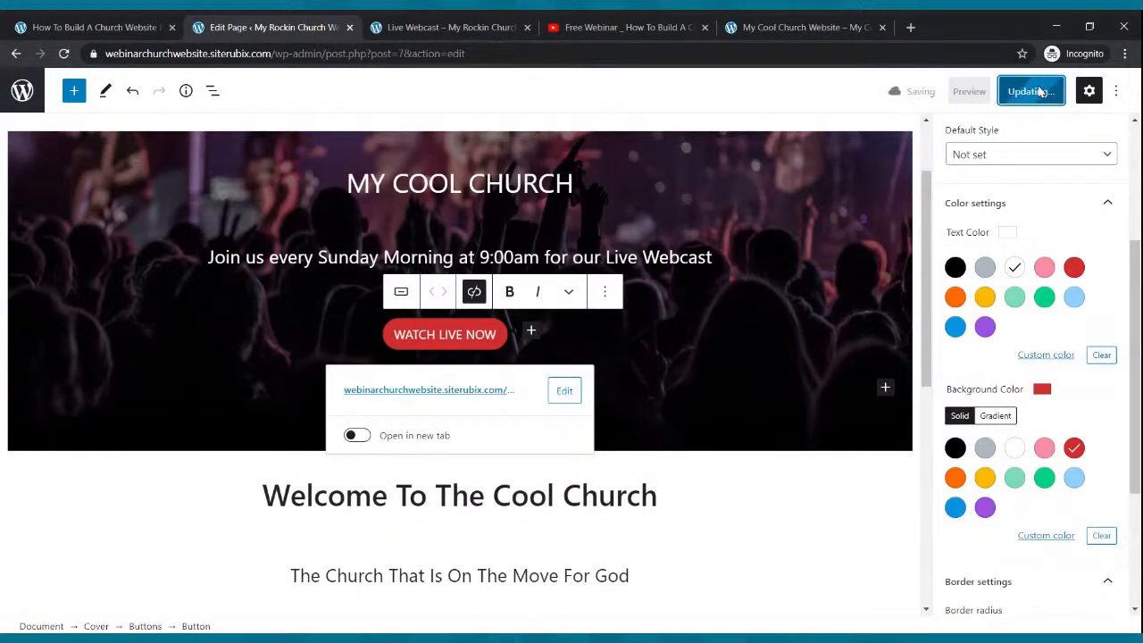
click(483, 28)
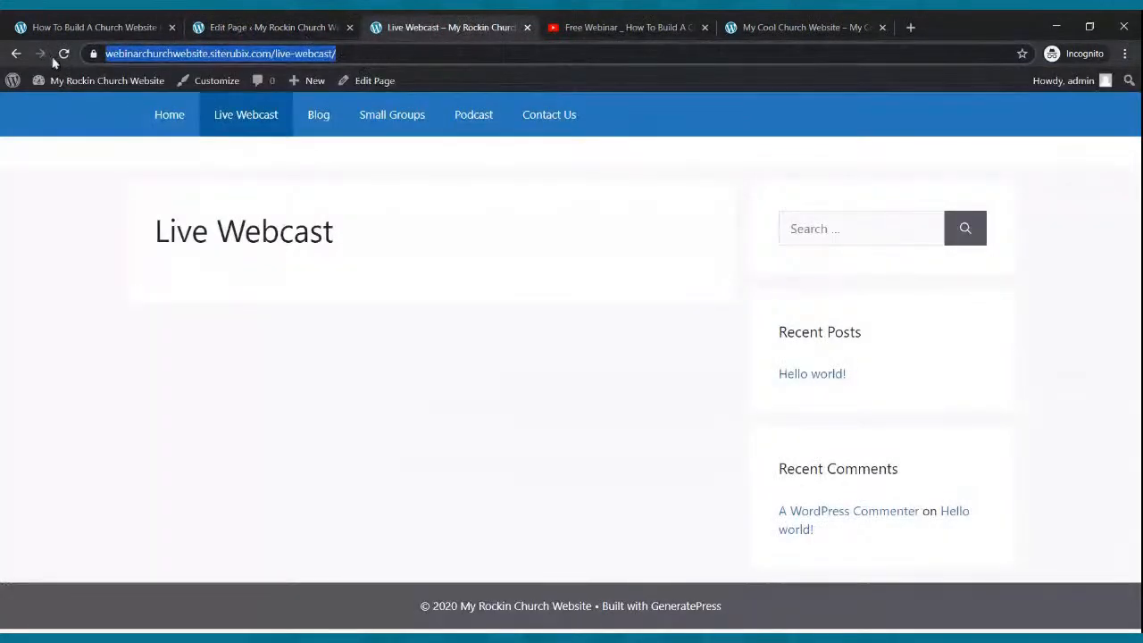
- On the live site, confirm WATCH LIVE NOW opens the Live Webcast page
mouse_move(90, 82)
click(167, 115)
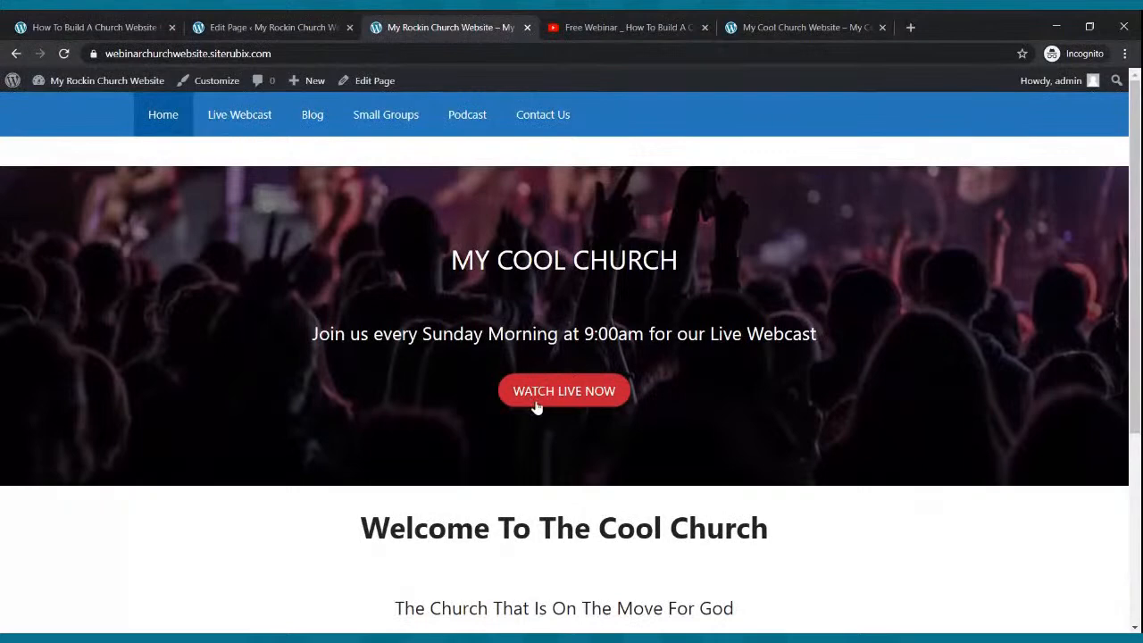
click(545, 399)
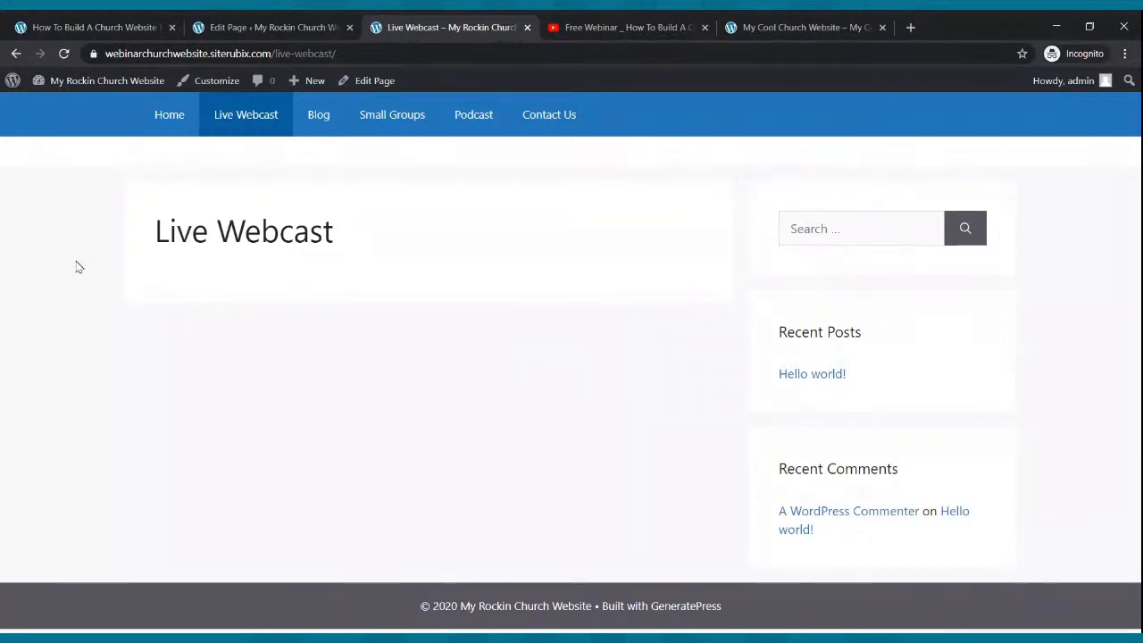
click(164, 125)
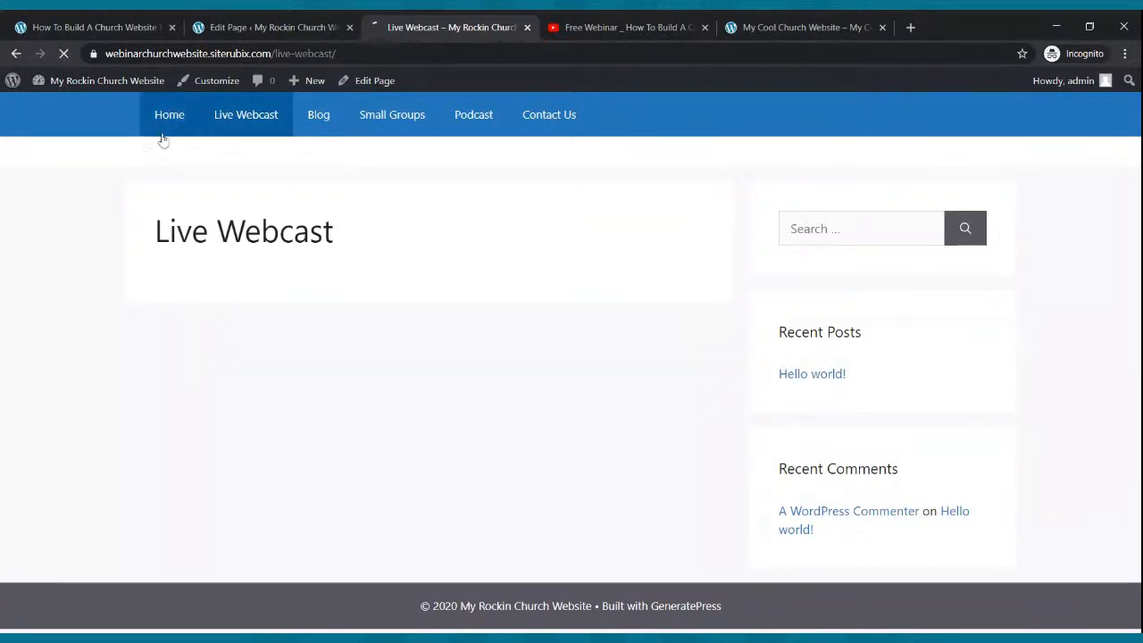
- Compare the live home page with the reference church website's home page, then resume editing
scroll(274, 299, down, 3)
scroll(279, 302, down, 1)
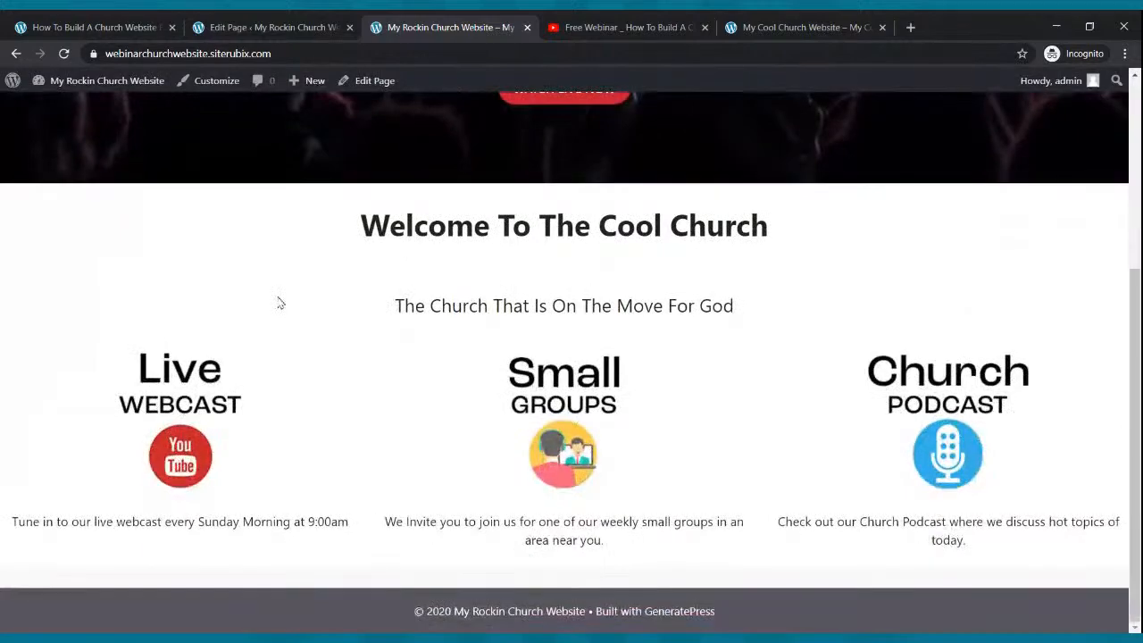
scroll(274, 300, up, 5)
click(786, 27)
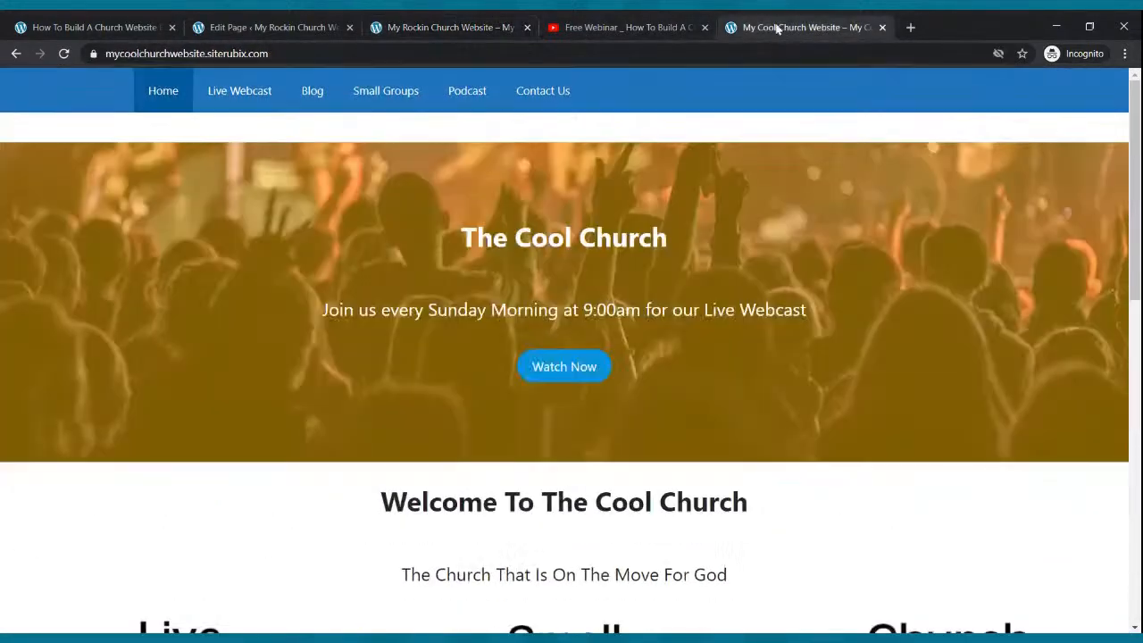
scroll(686, 417, down, 3)
scroll(686, 417, down, 5)
scroll(671, 435, up, 8)
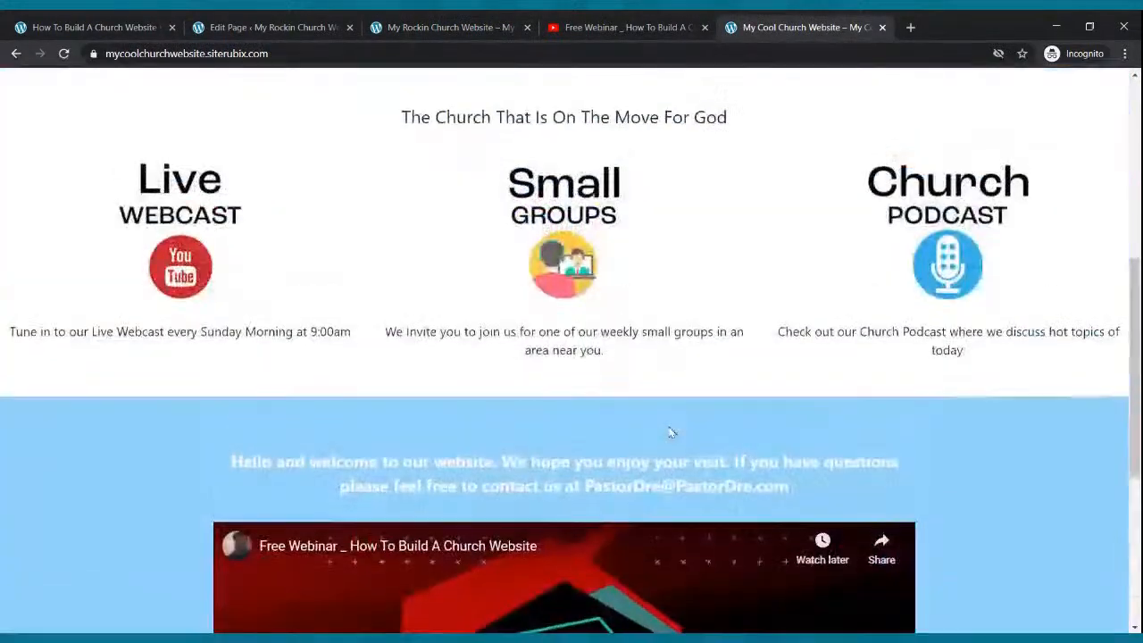
click(261, 28)
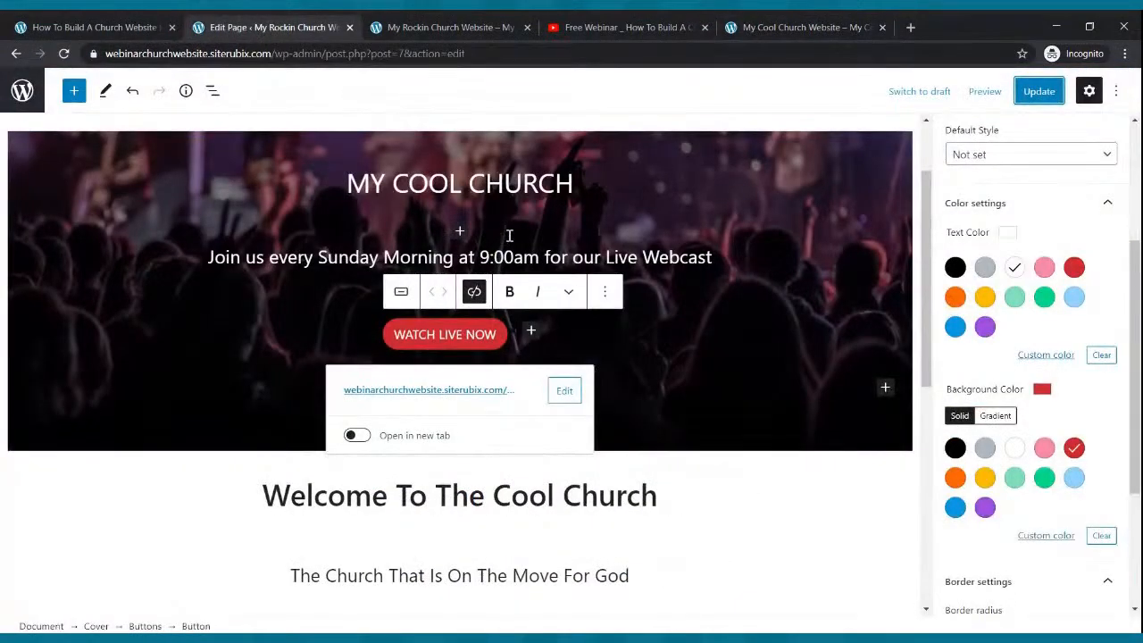
scroll(509, 235, down, 3)
scroll(511, 240, down, 3)
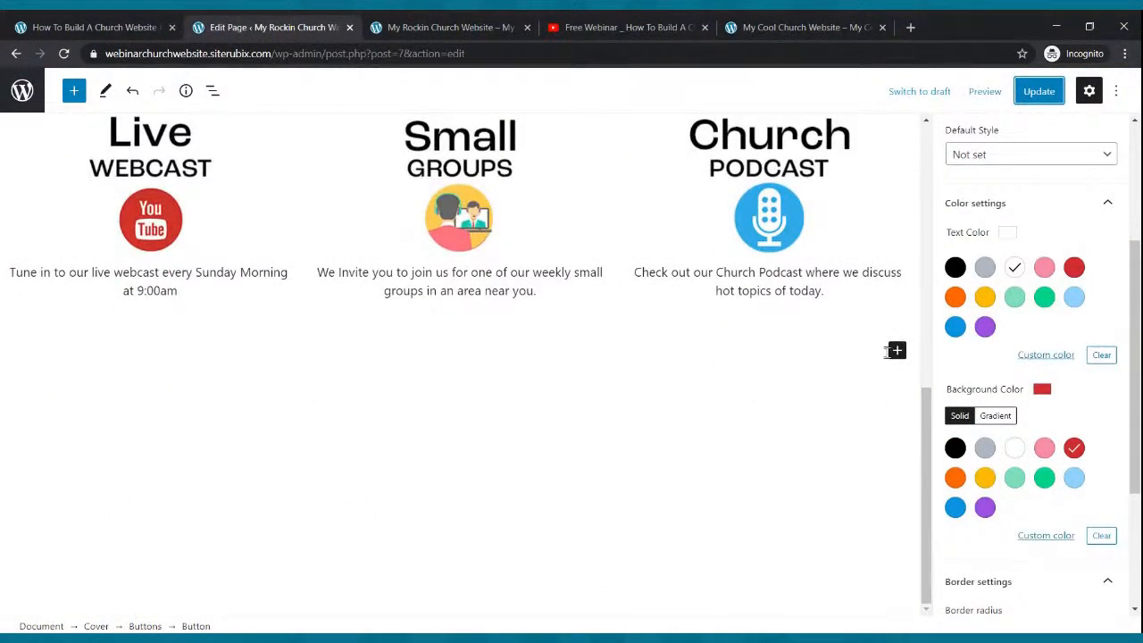
click(897, 351)
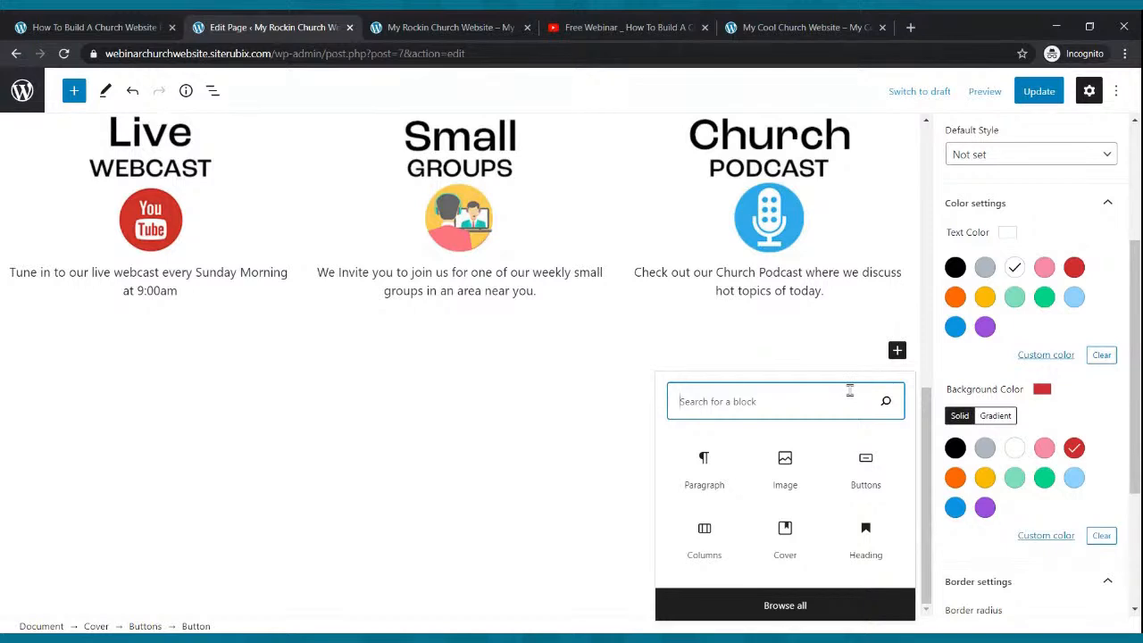
text(COVER)
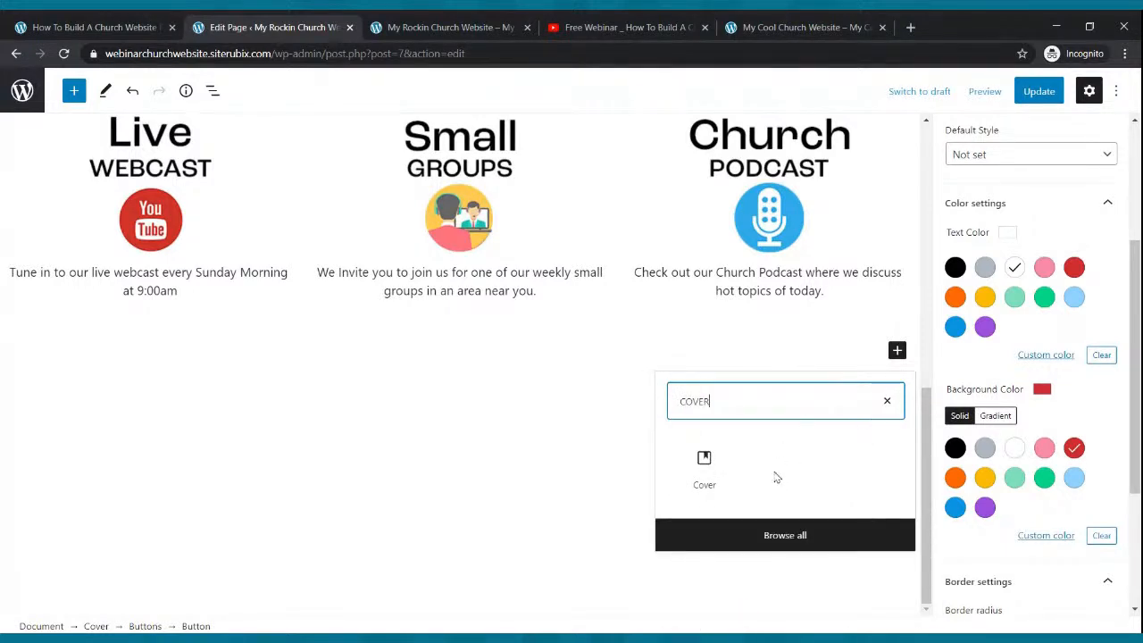
click(691, 468)
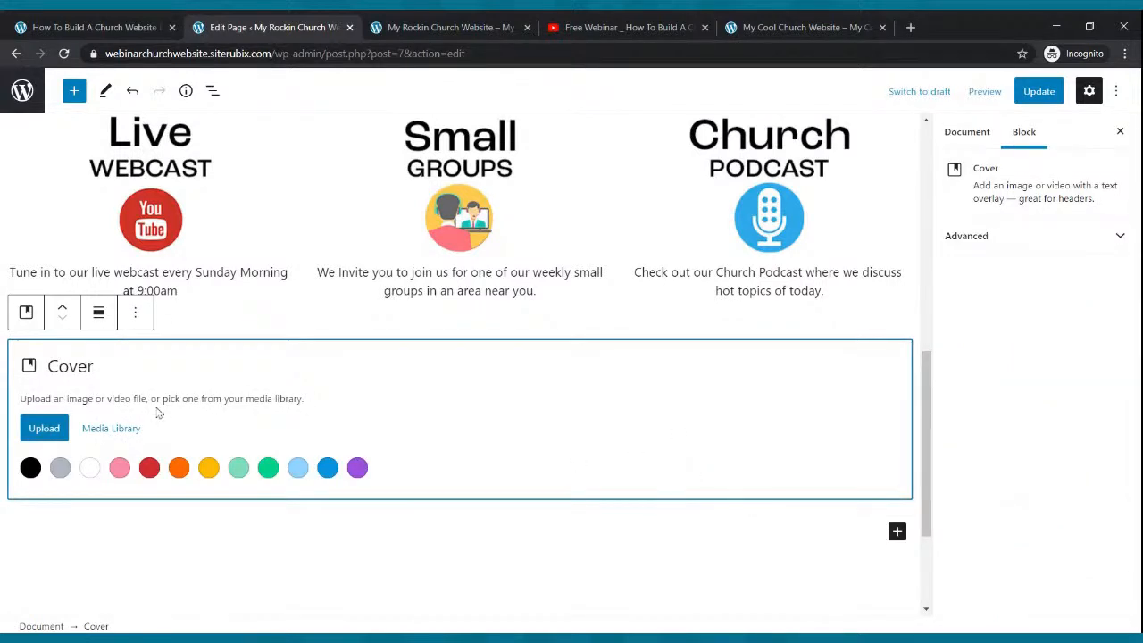
click(267, 468)
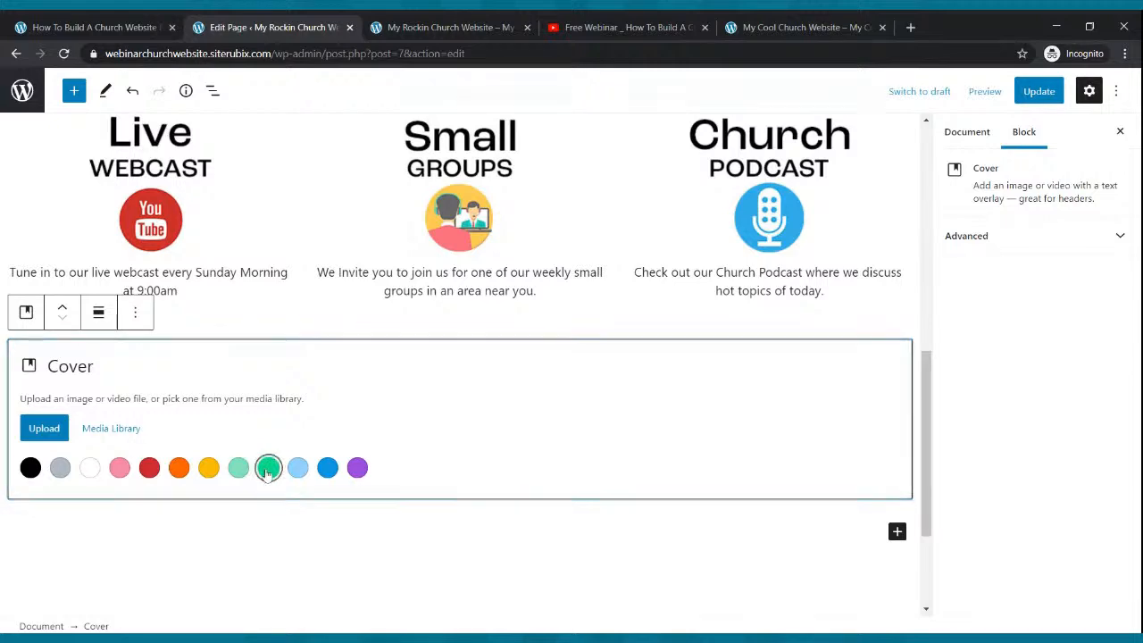
scroll(266, 475, up, 6)
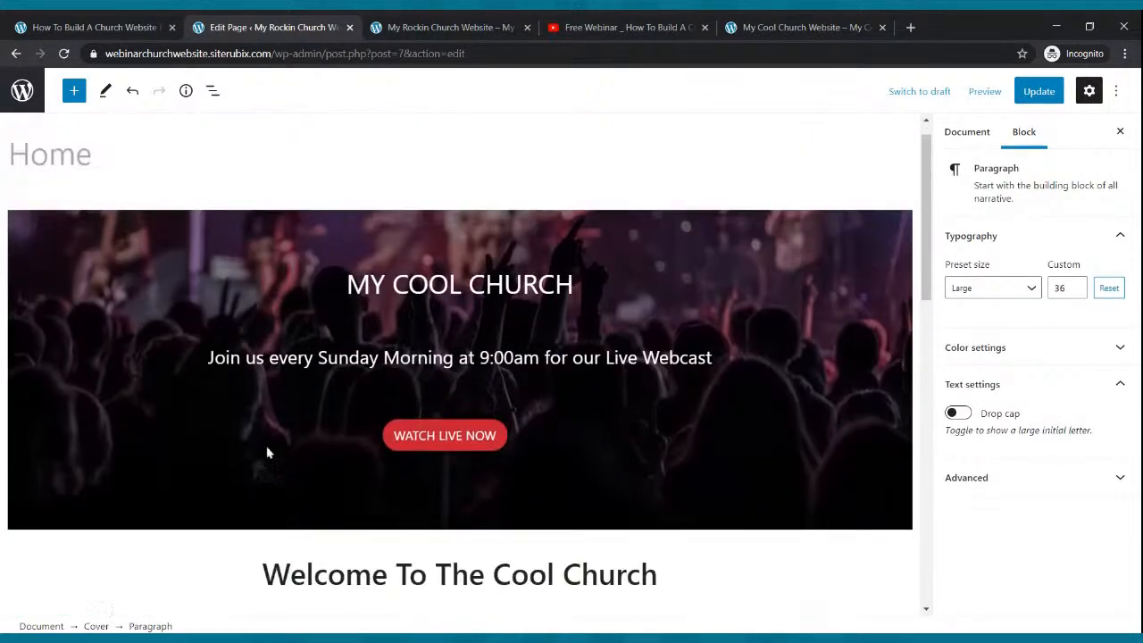
scroll(265, 449, down, 9)
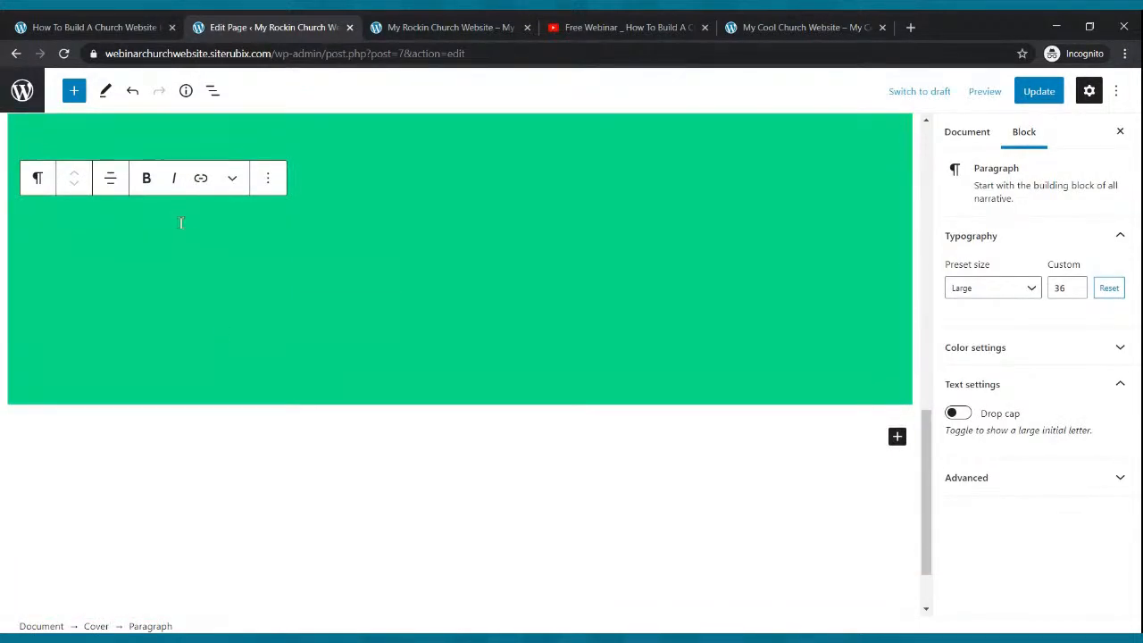
scroll(181, 224, up, 3)
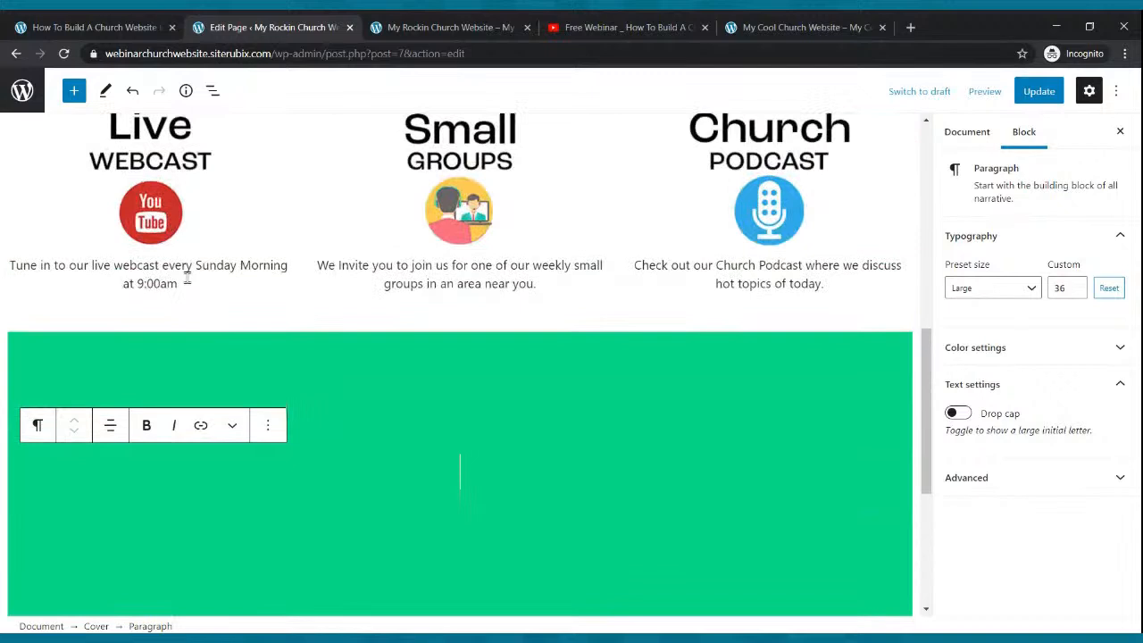
click(213, 397)
click(179, 308)
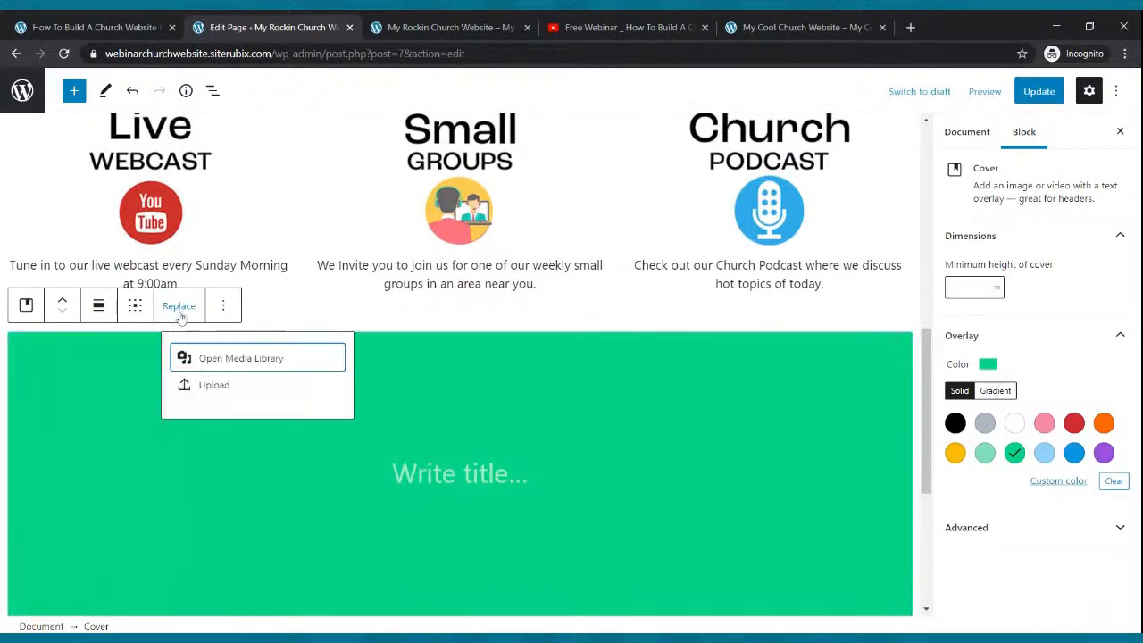
click(486, 374)
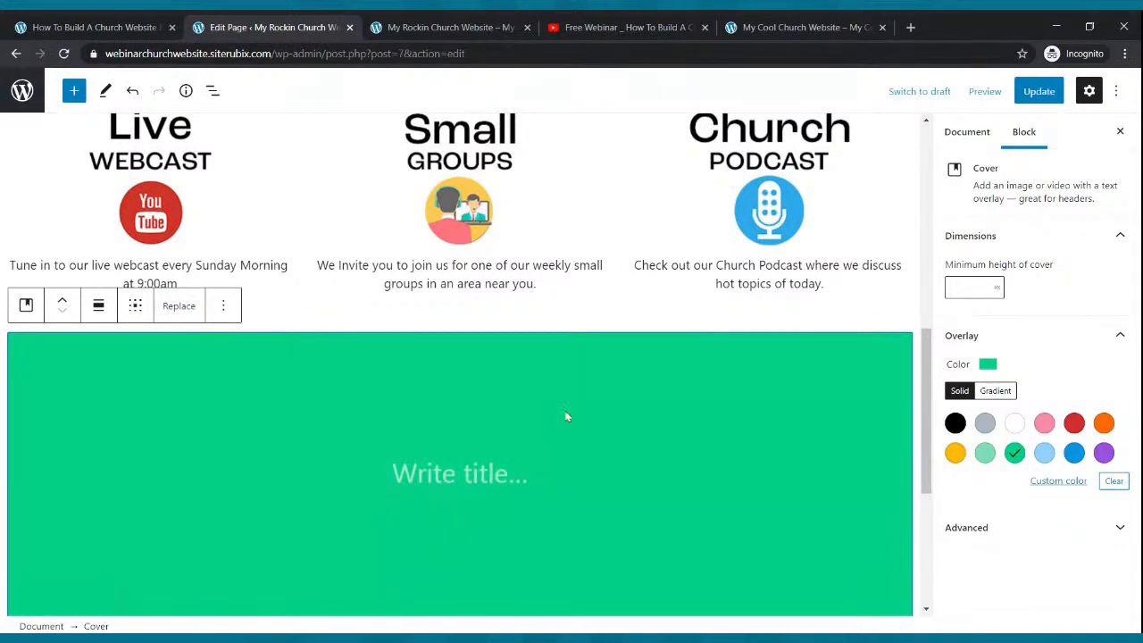
click(223, 305)
click(254, 607)
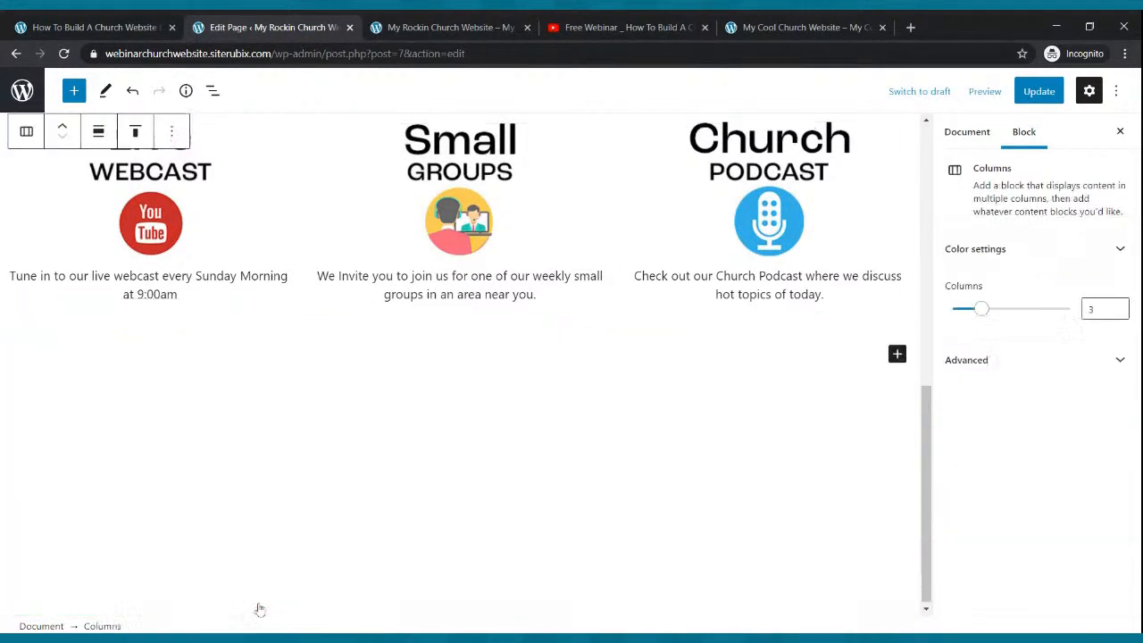
- Insert a grey Cover block below the three feature columns
click(897, 354)
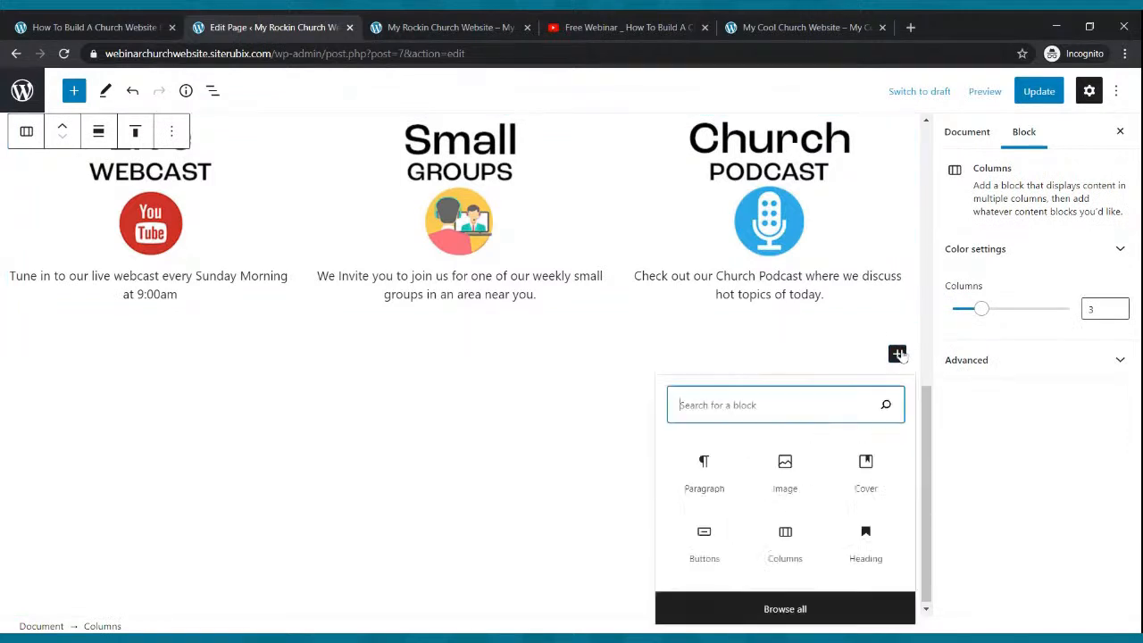
click(852, 466)
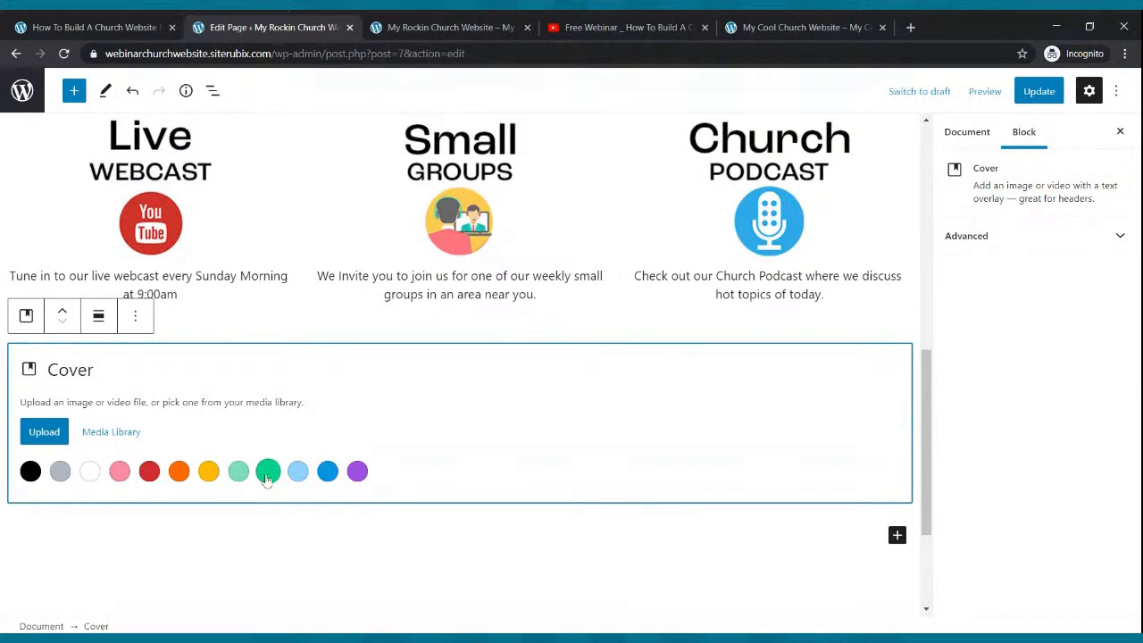
click(62, 477)
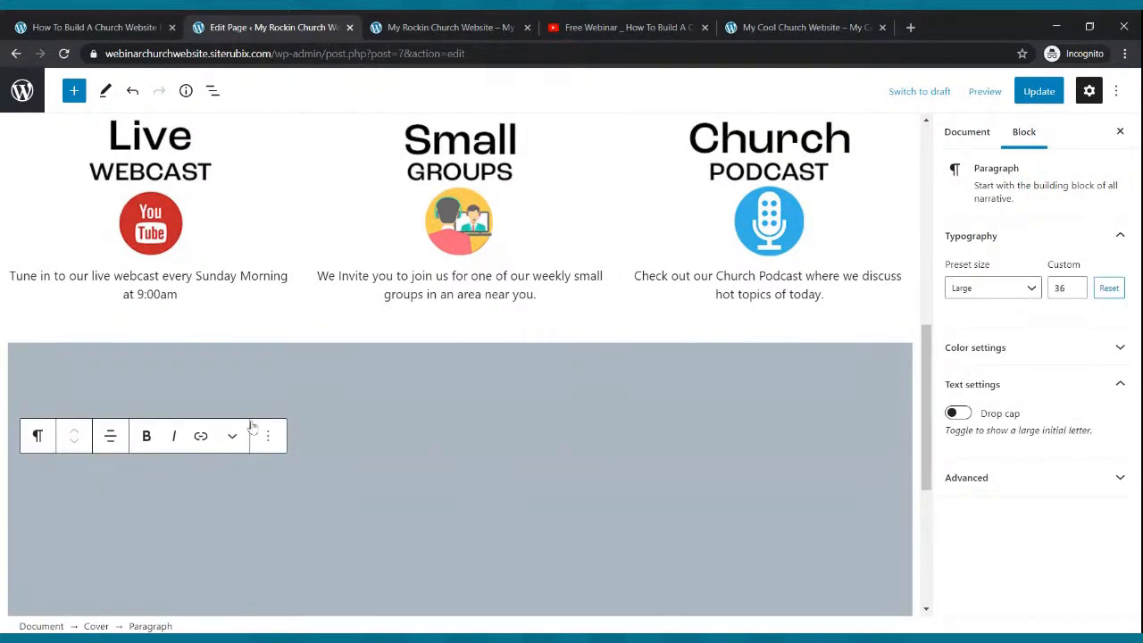
scroll(254, 413, up, 6)
scroll(257, 412, down, 10)
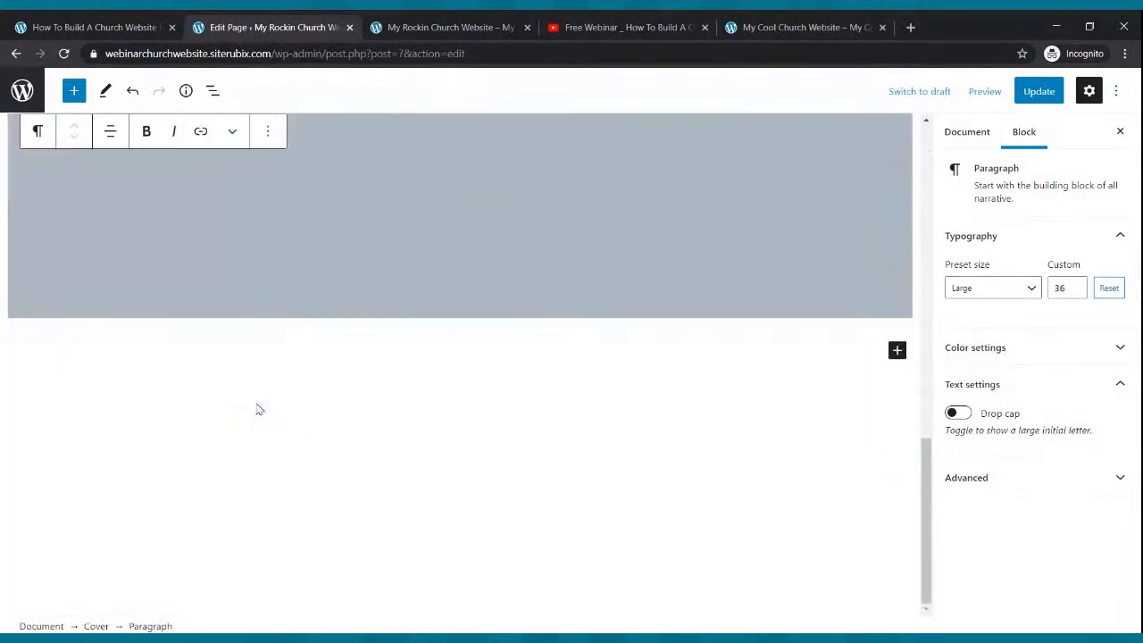
scroll(261, 371, up, 2)
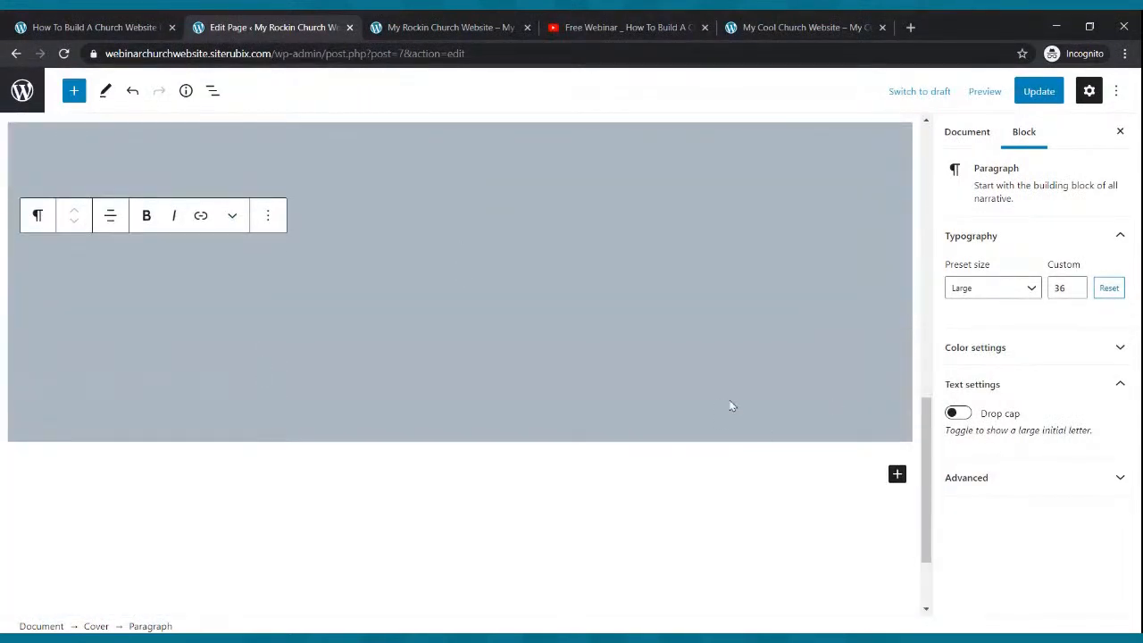
- Delete the cover's empty title paragraph, then remove the grey Cover block with Remove Block
click(1061, 480)
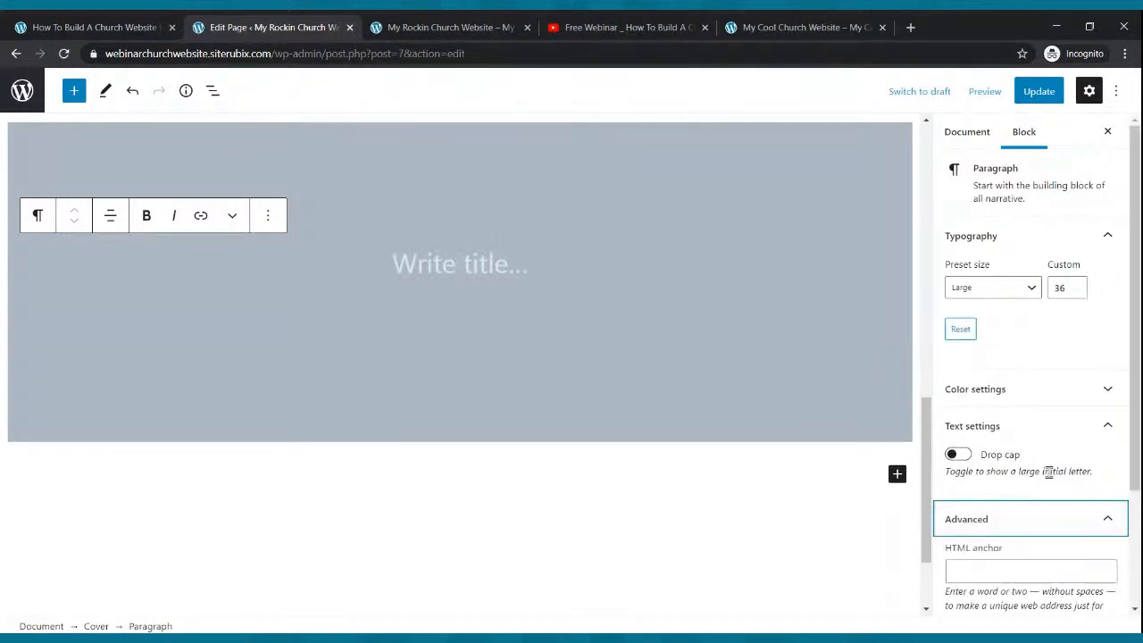
scroll(1036, 466, up, 2)
scroll(551, 384, up, 5)
scroll(638, 449, down, 5)
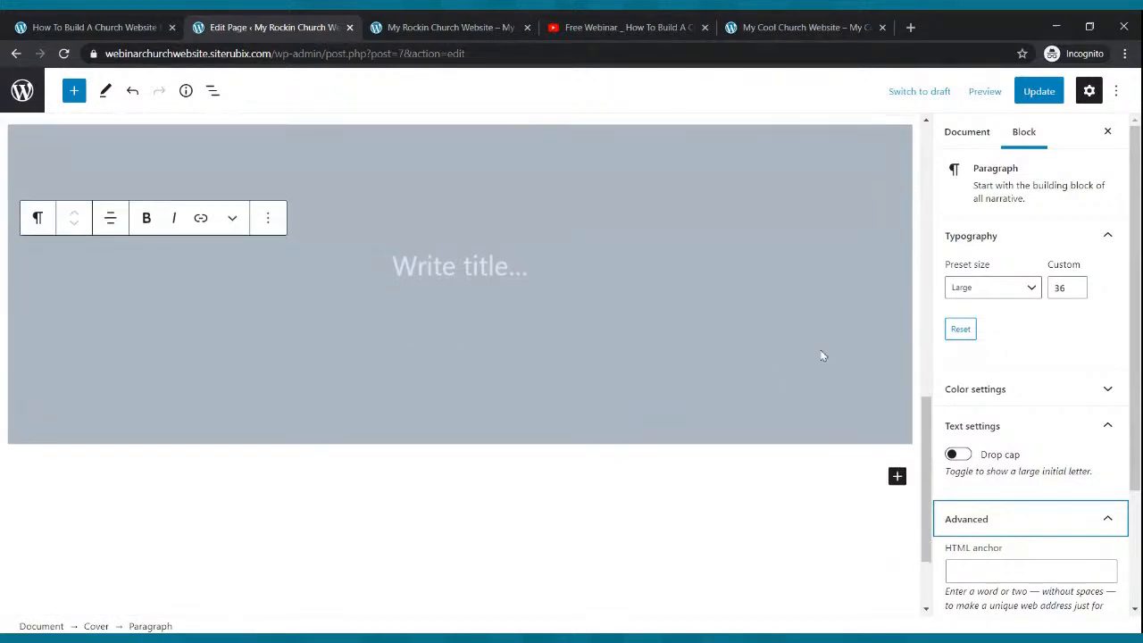
scroll(822, 356, up, 2)
click(267, 339)
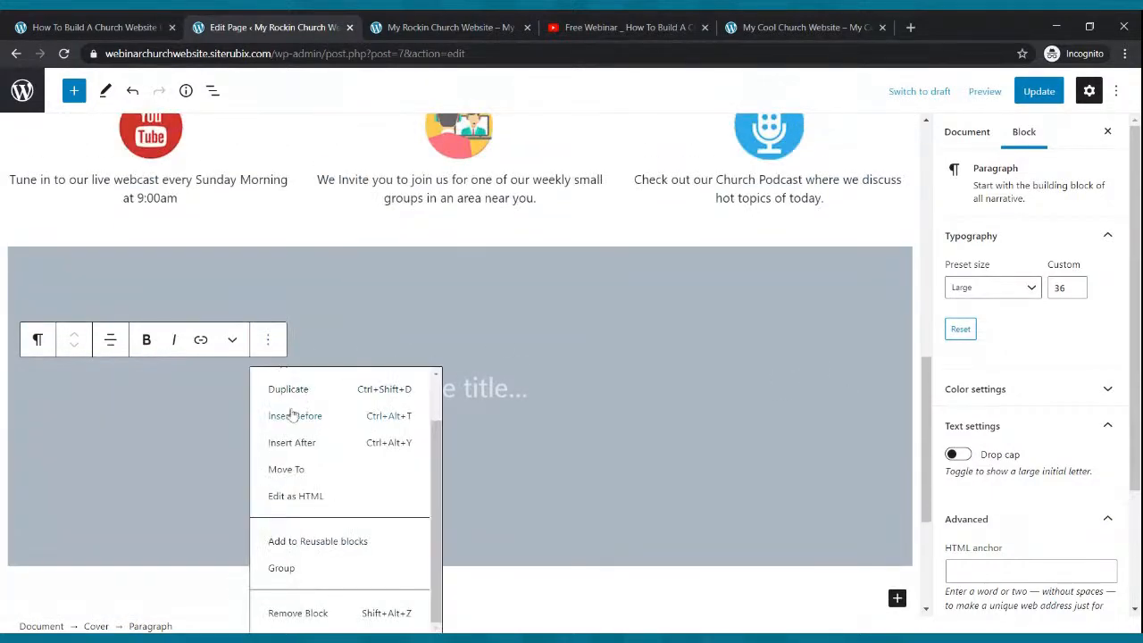
click(314, 616)
click(635, 314)
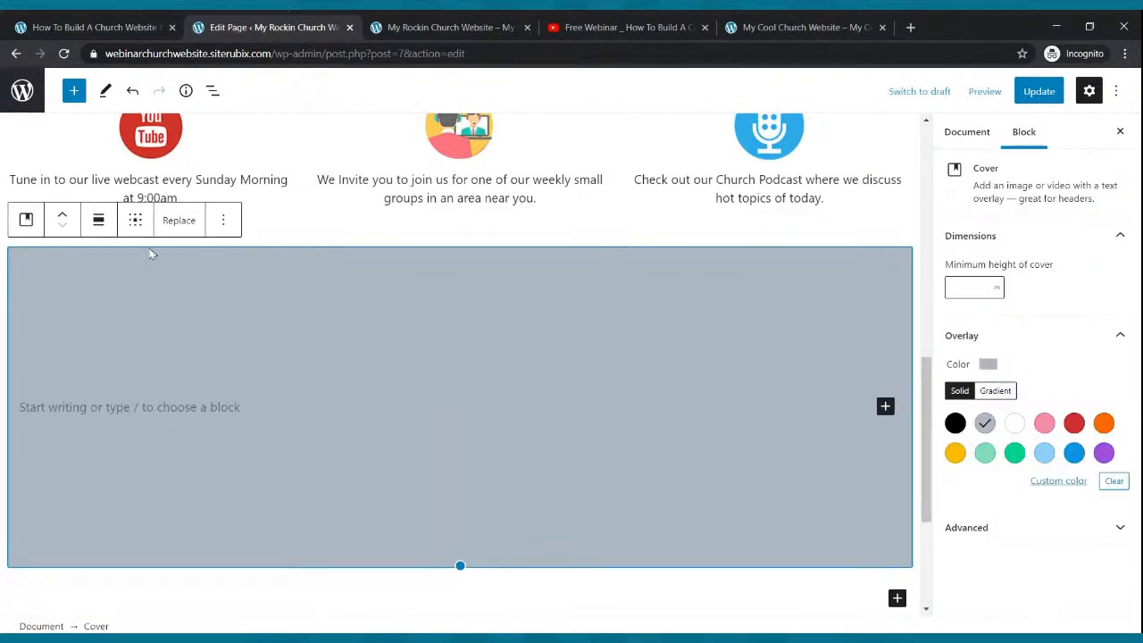
click(223, 220)
click(243, 524)
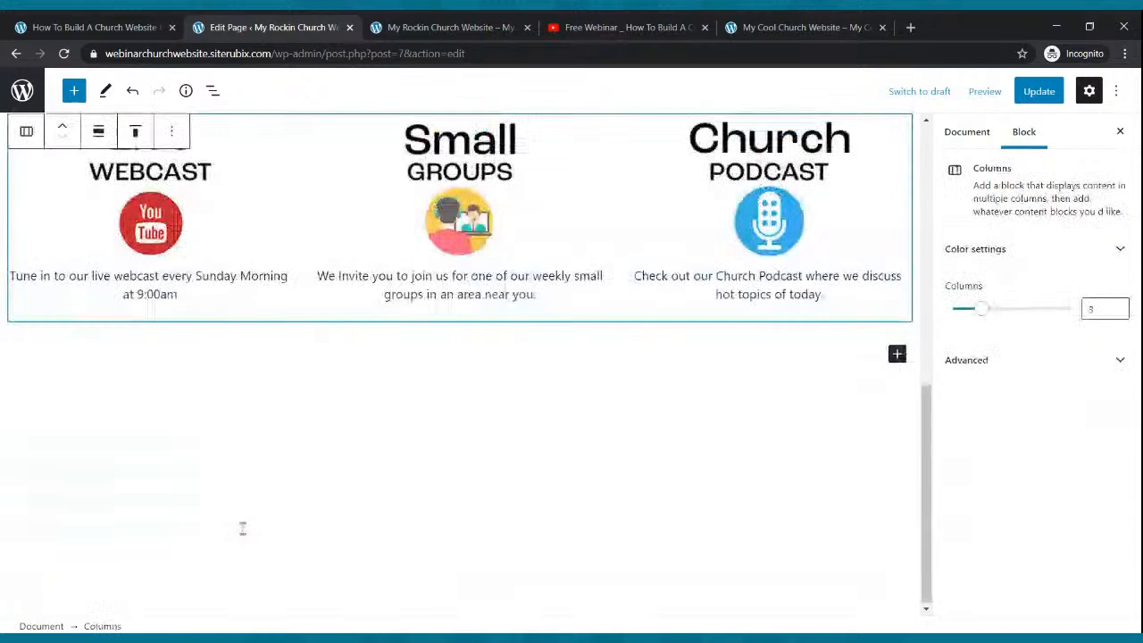
- Insert an orange-background Cover block beneath the Live Webcast, Small Groups and Podcast columns, then update
click(897, 358)
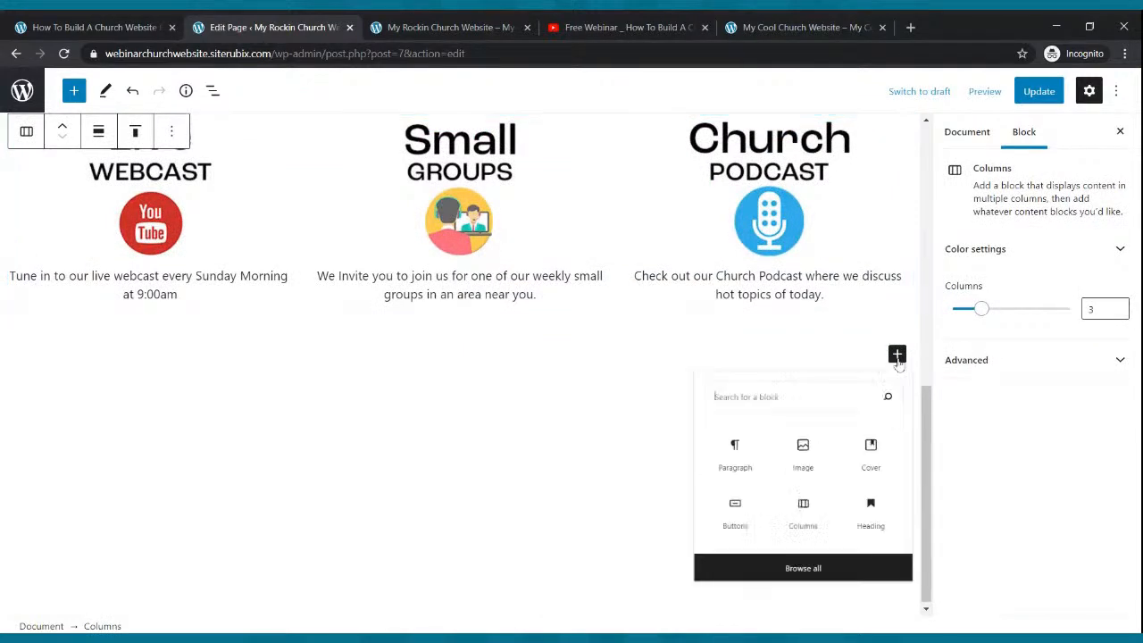
click(877, 463)
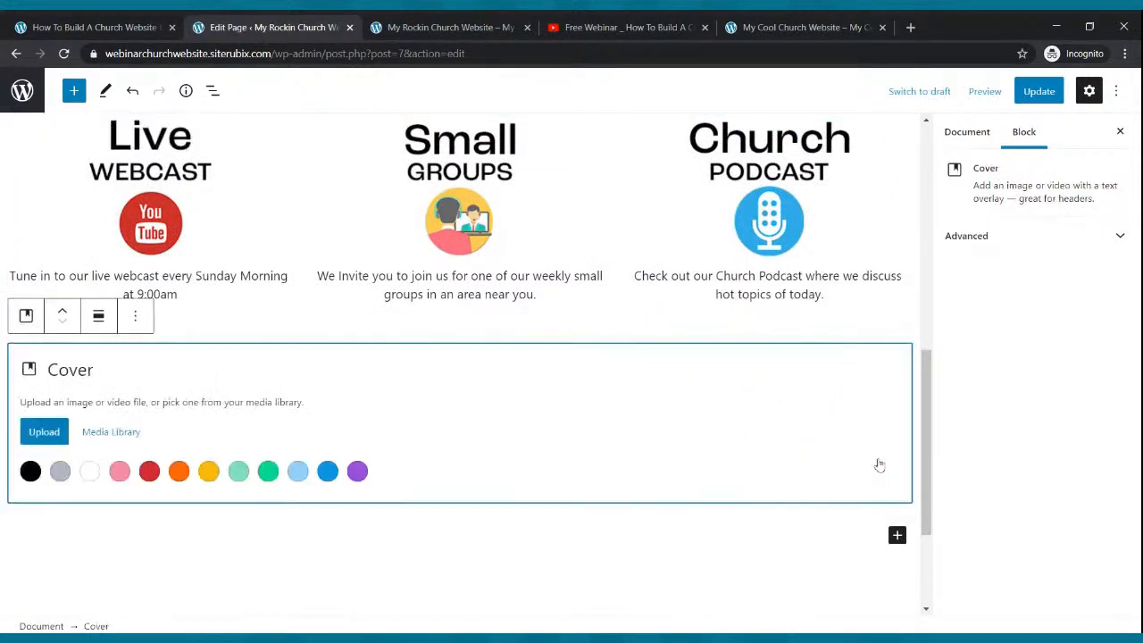
scroll(230, 408, up, 5)
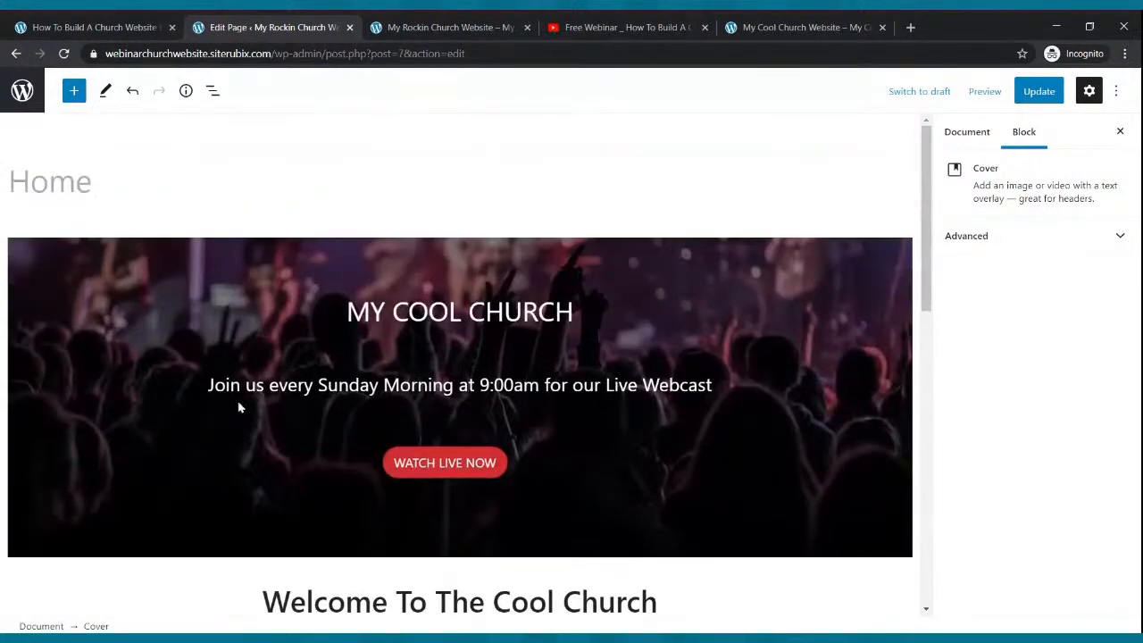
scroll(238, 410, down, 5)
scroll(232, 464, down, 2)
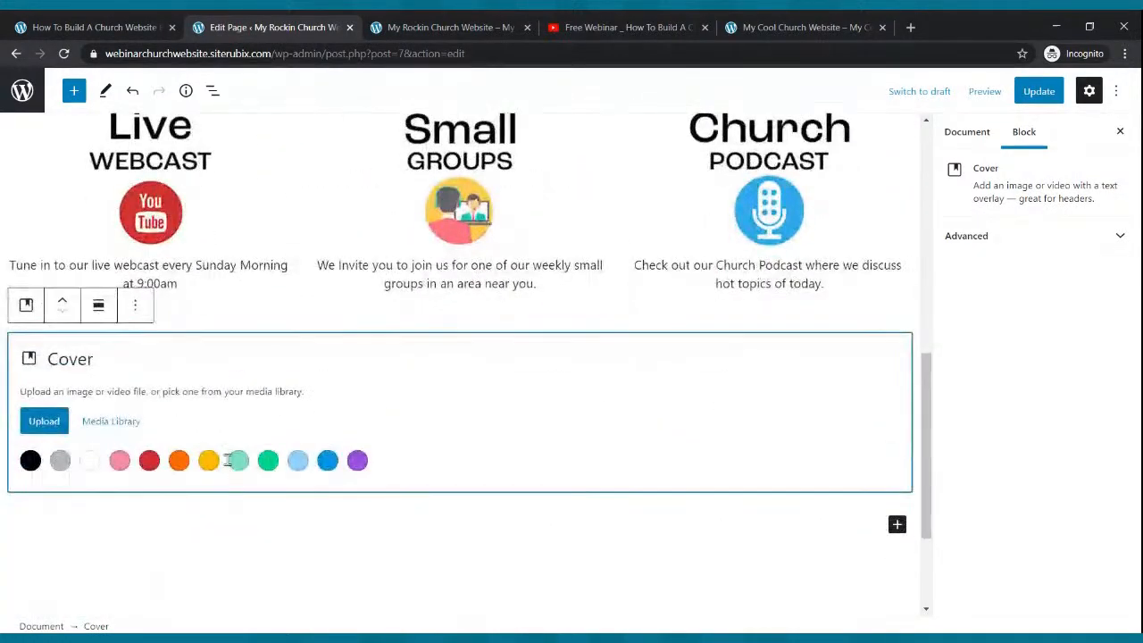
click(179, 461)
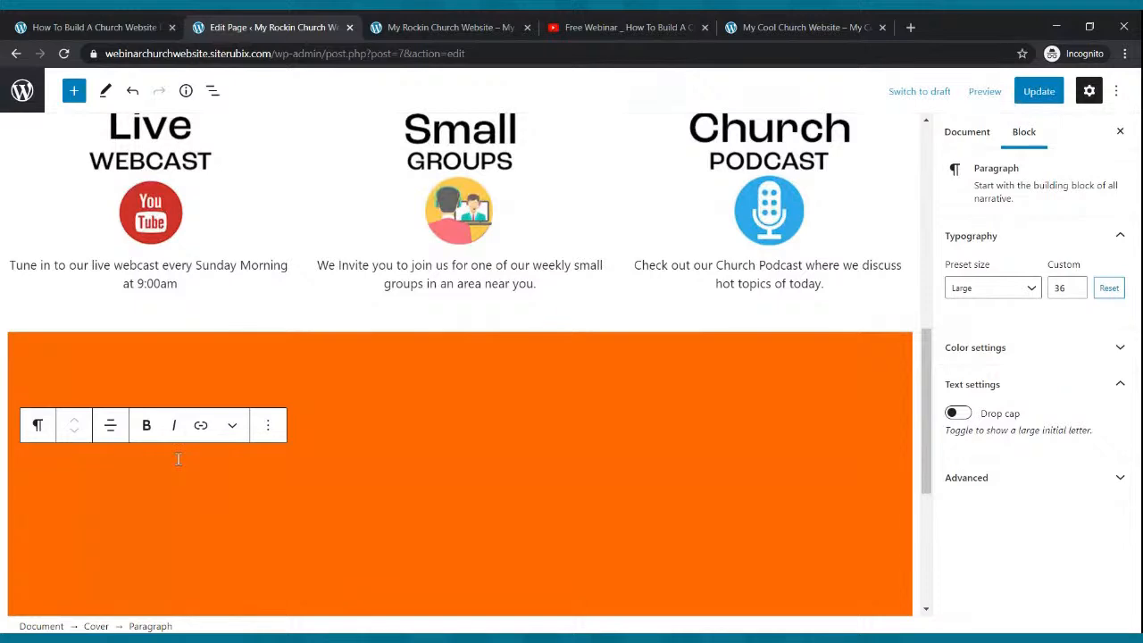
scroll(203, 438, up, 2)
scroll(206, 437, up, 4)
scroll(209, 437, down, 5)
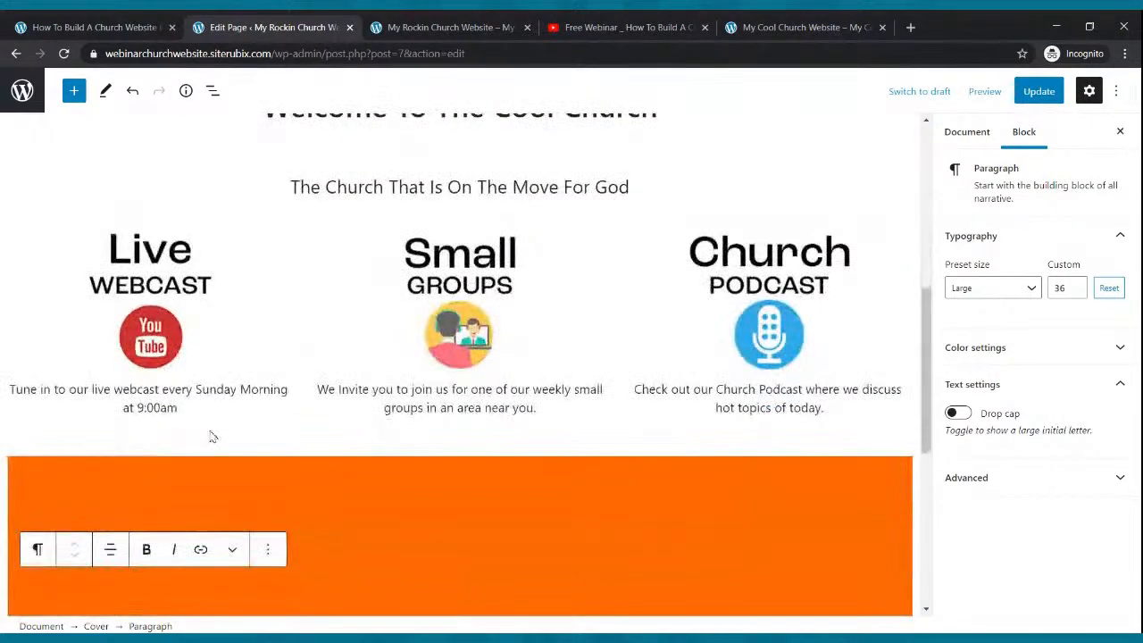
scroll(212, 436, down, 2)
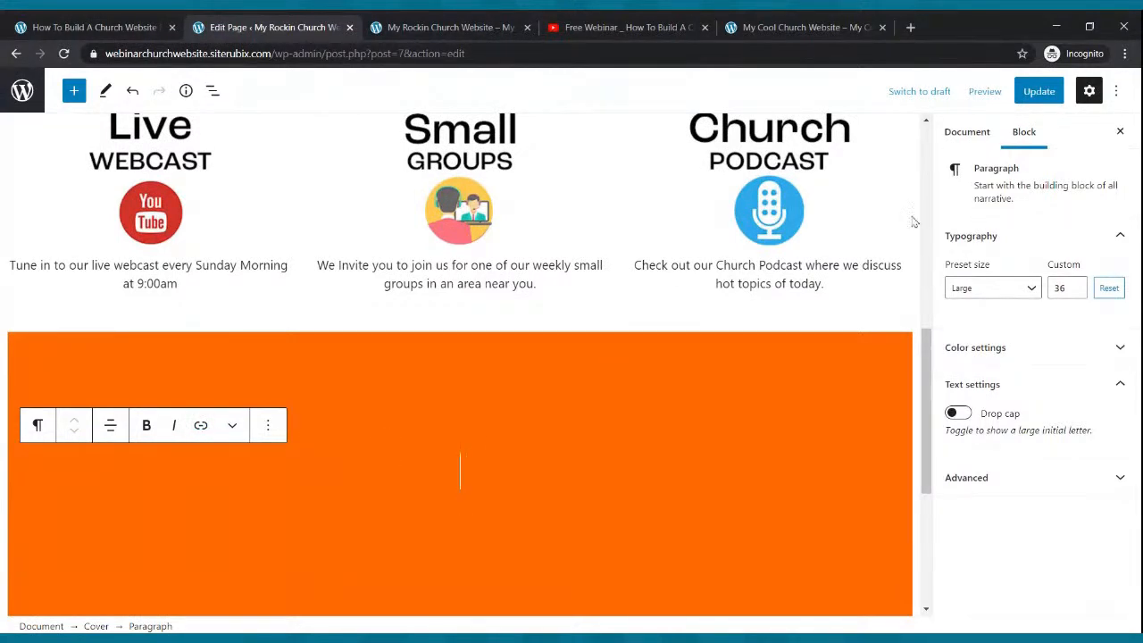
click(1039, 91)
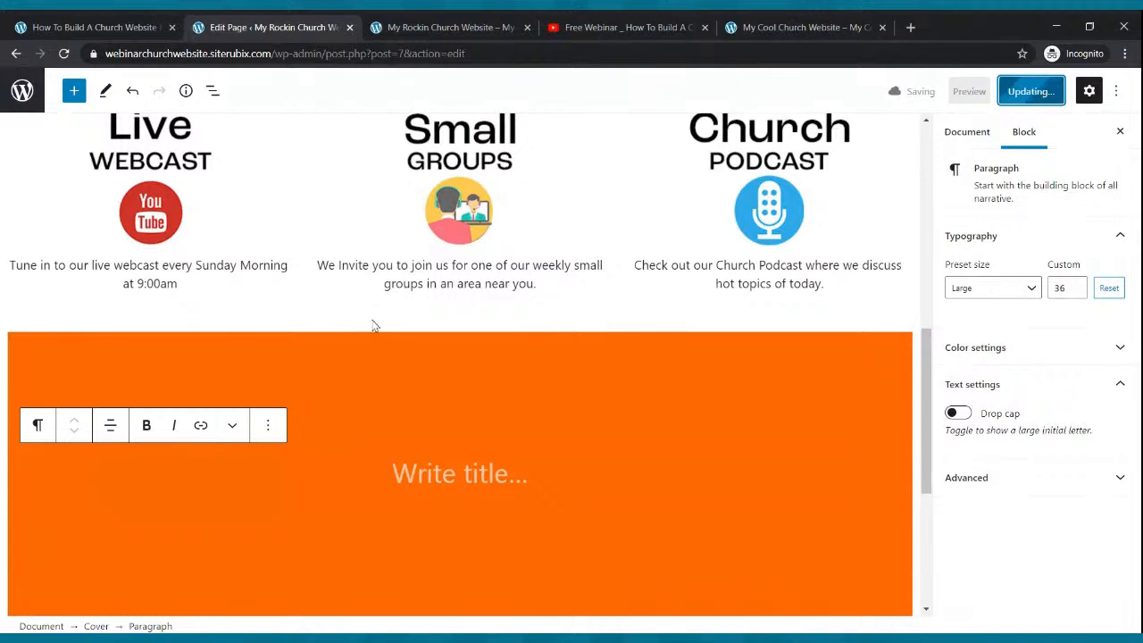
click(449, 28)
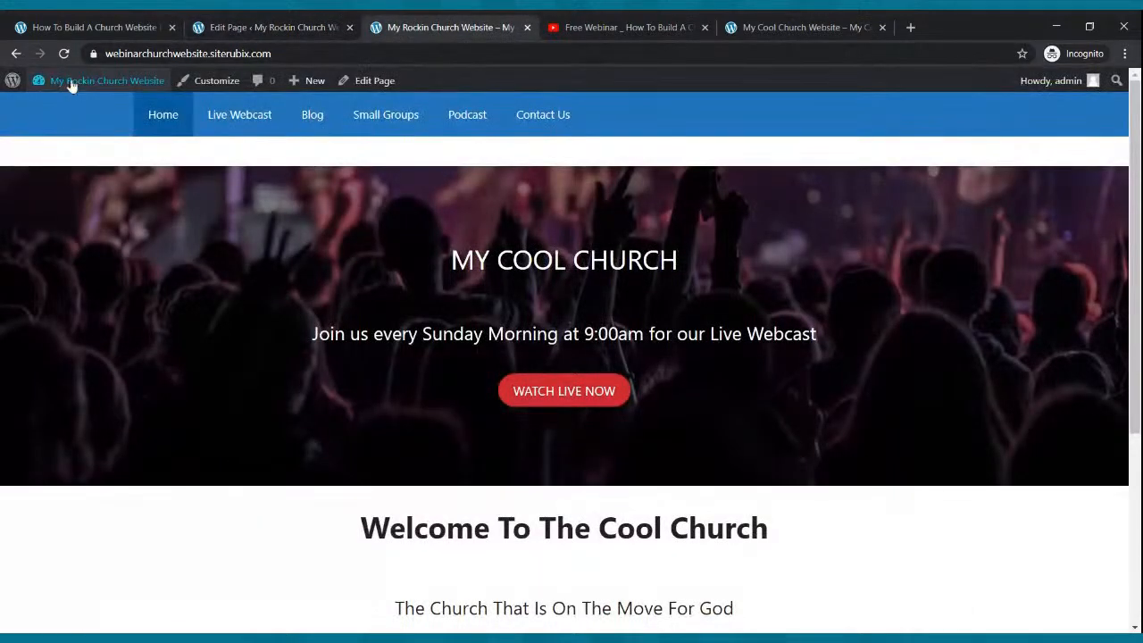
click(63, 54)
scroll(222, 343, down, 7)
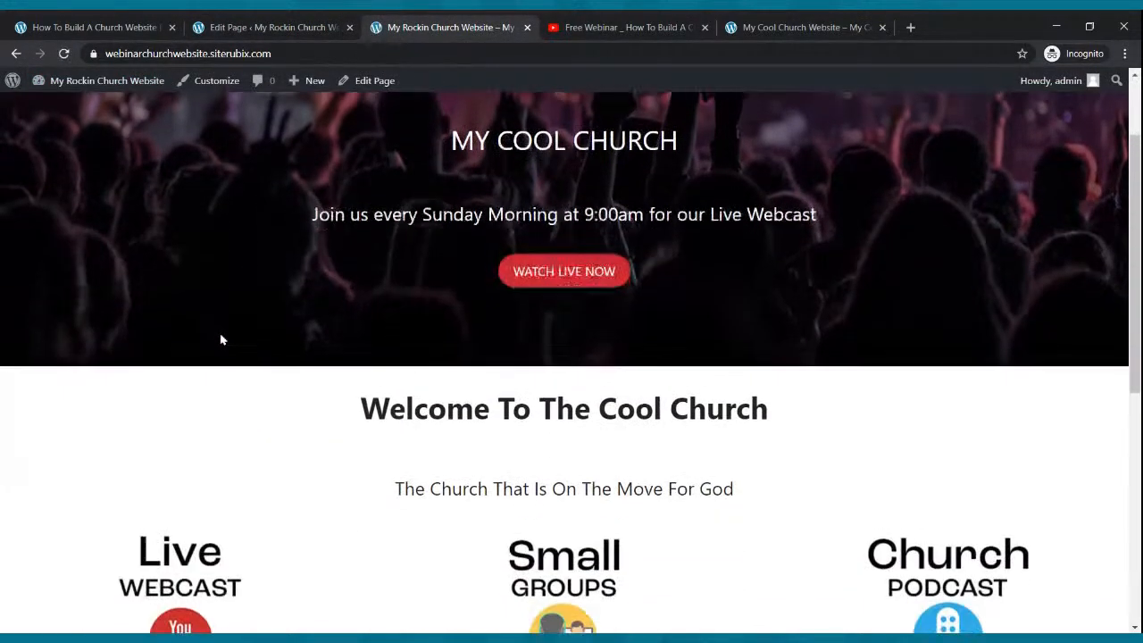
scroll(224, 341, up, 10)
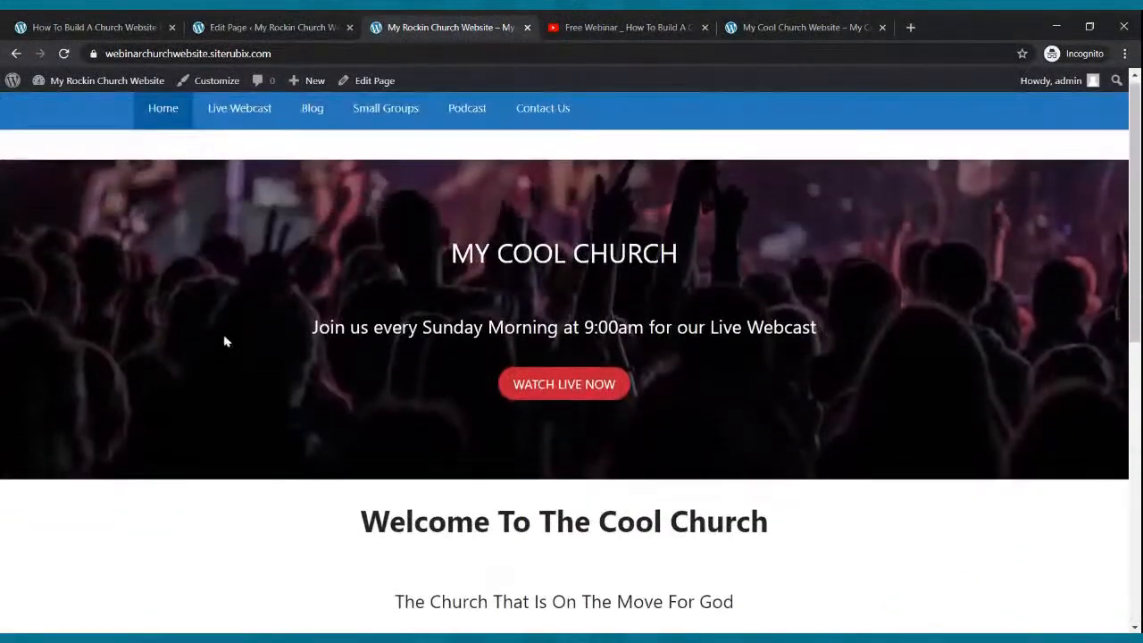
scroll(224, 341, down, 7)
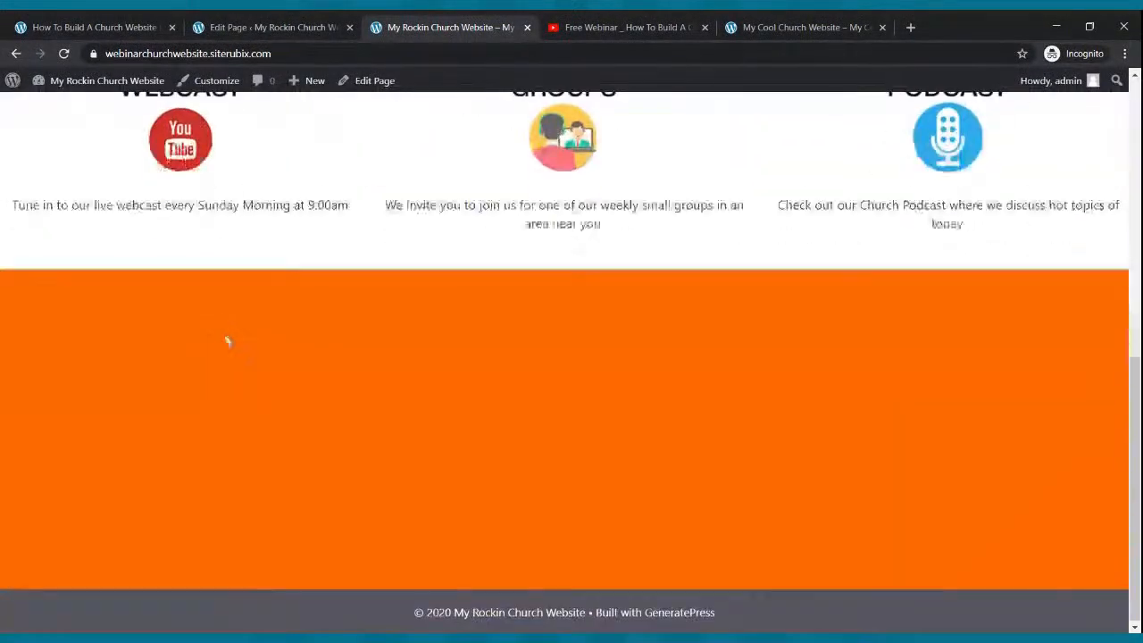
scroll(224, 341, up, 4)
scroll(227, 339, up, 5)
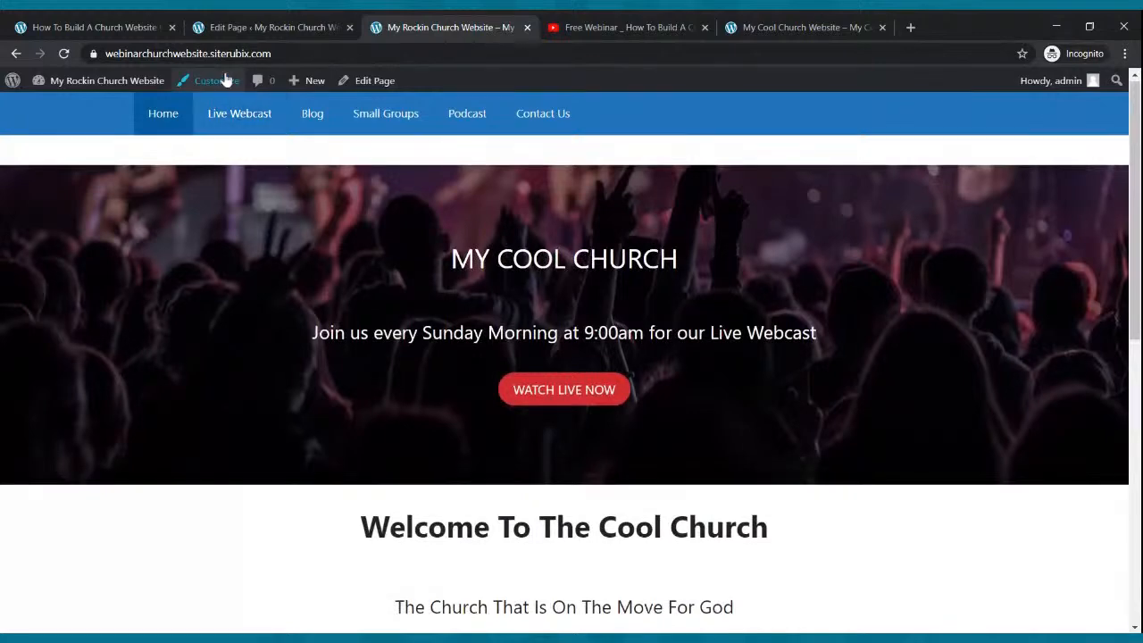
click(250, 27)
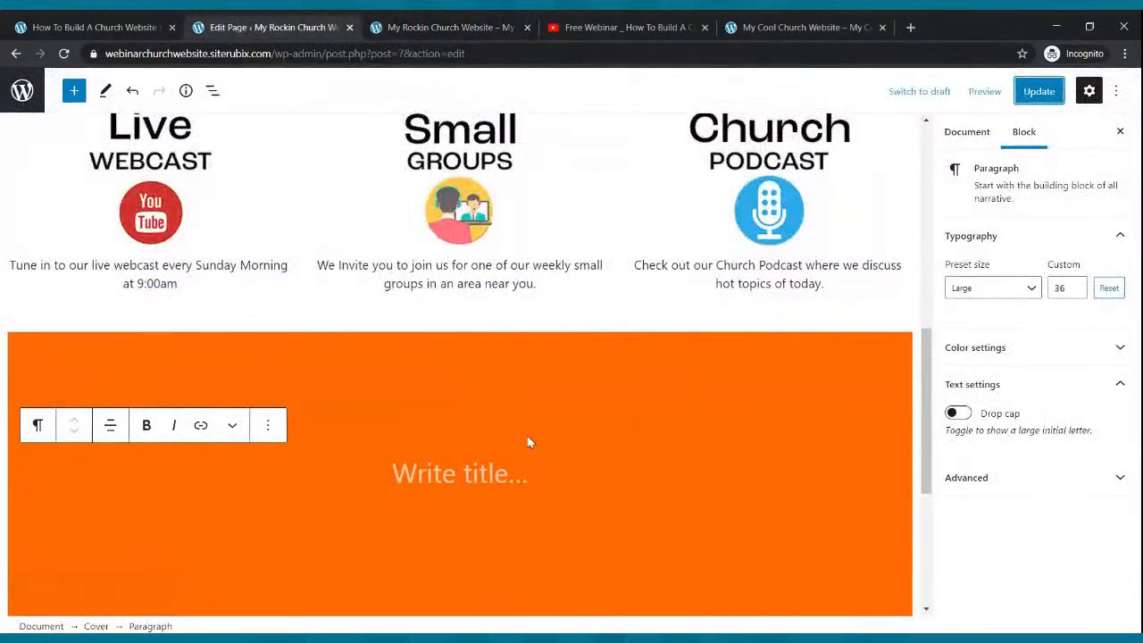
- Remove the orange Cover block below the feature columns
click(257, 355)
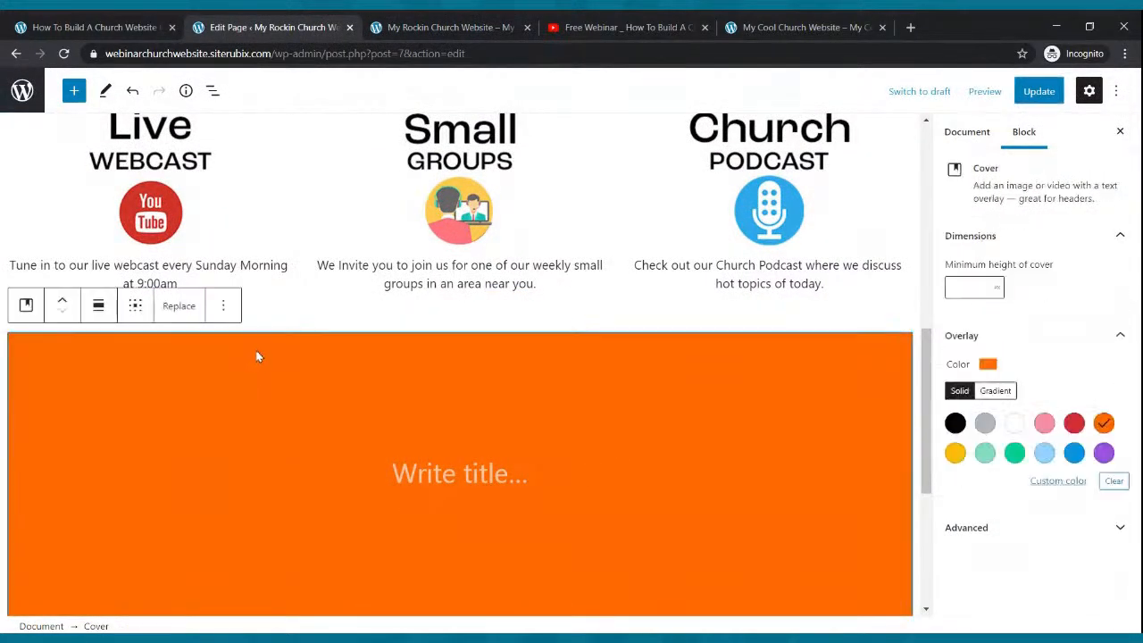
click(189, 310)
click(223, 305)
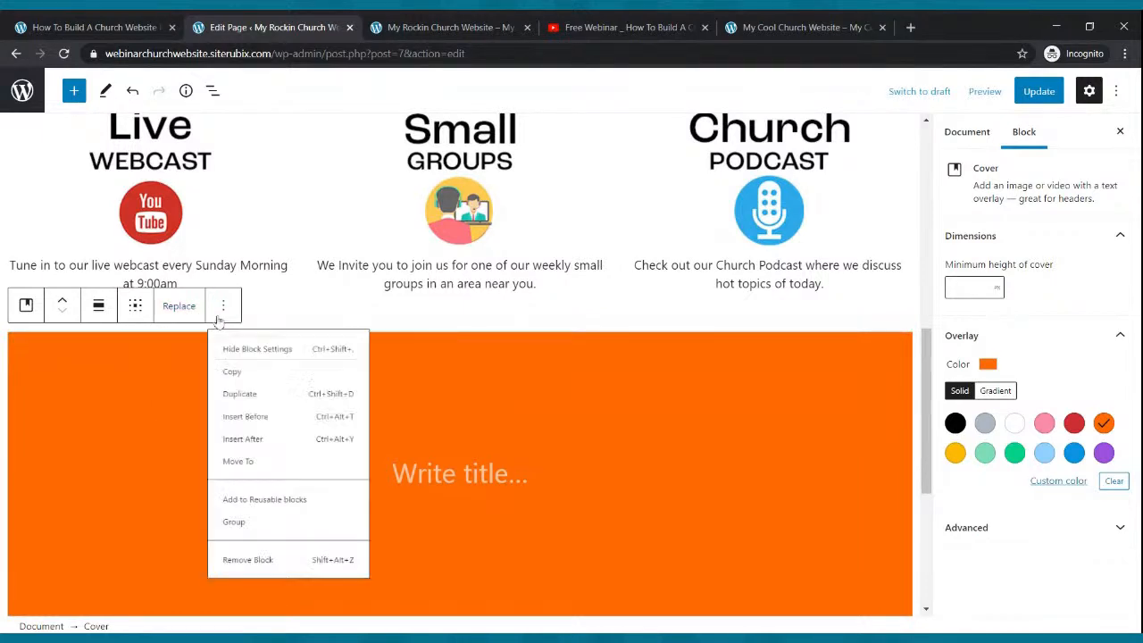
click(263, 618)
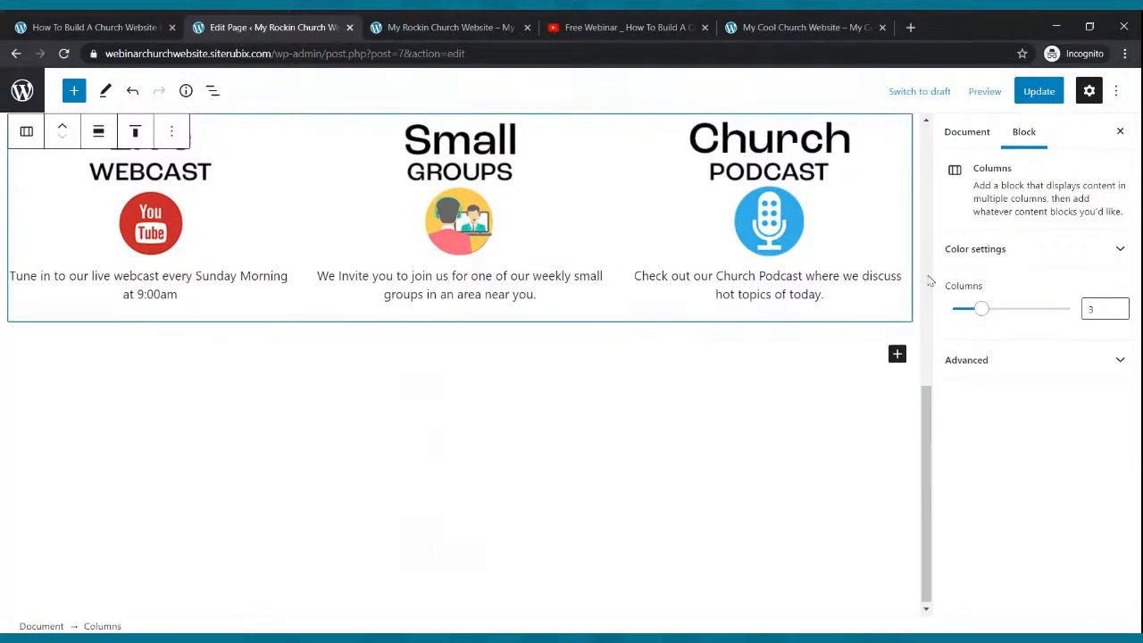
- Insert a grey Cover block in its place, update the Home page, and select its title
click(896, 355)
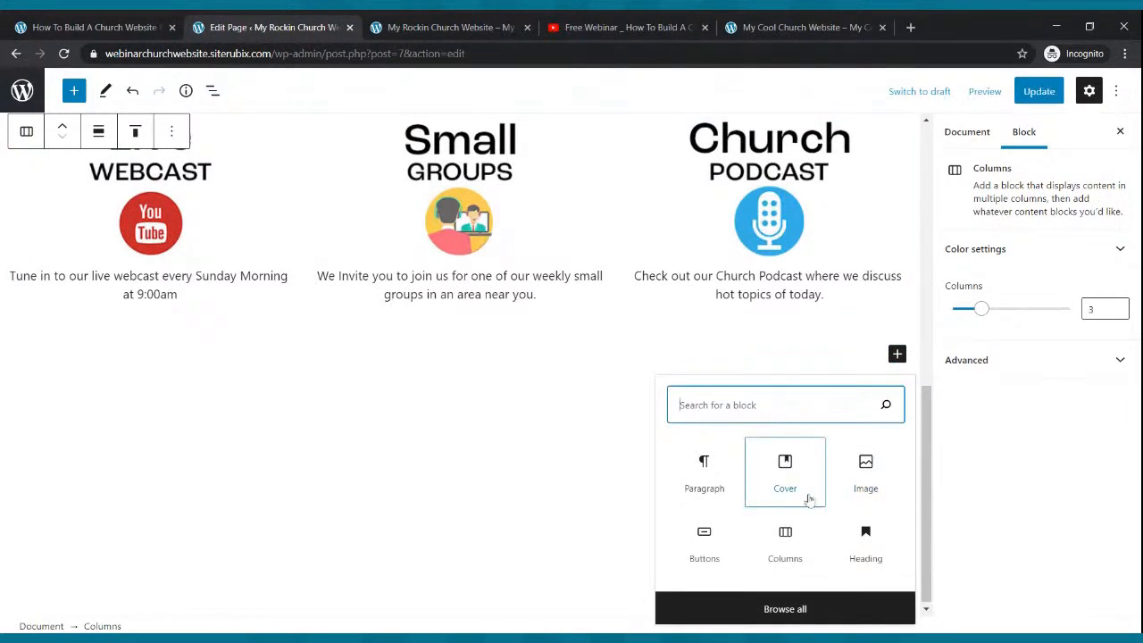
click(785, 466)
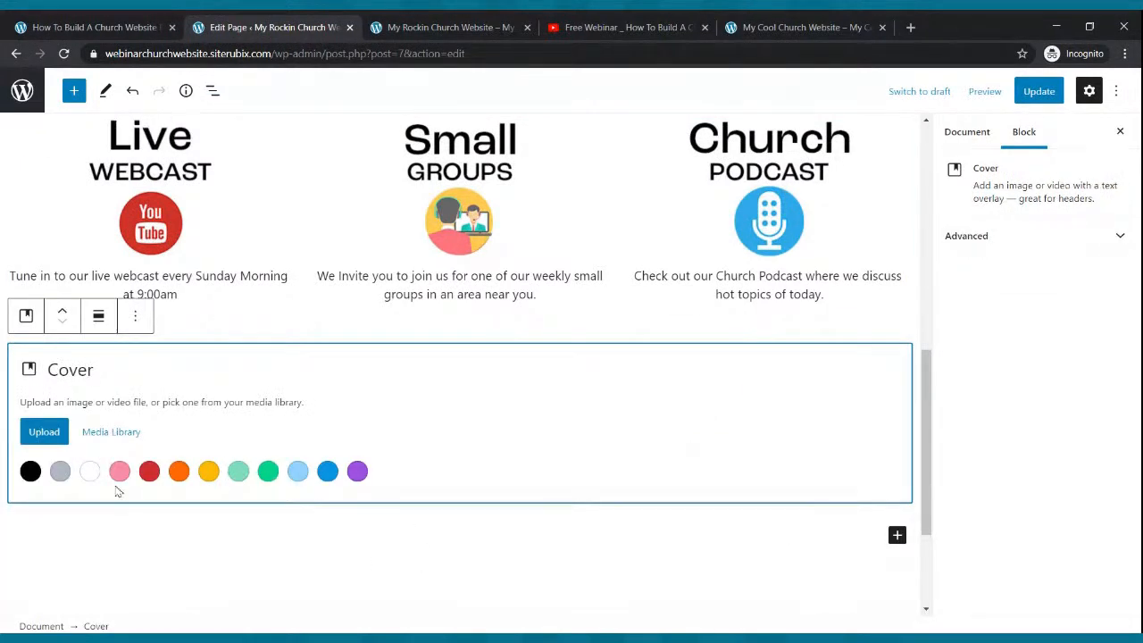
click(60, 470)
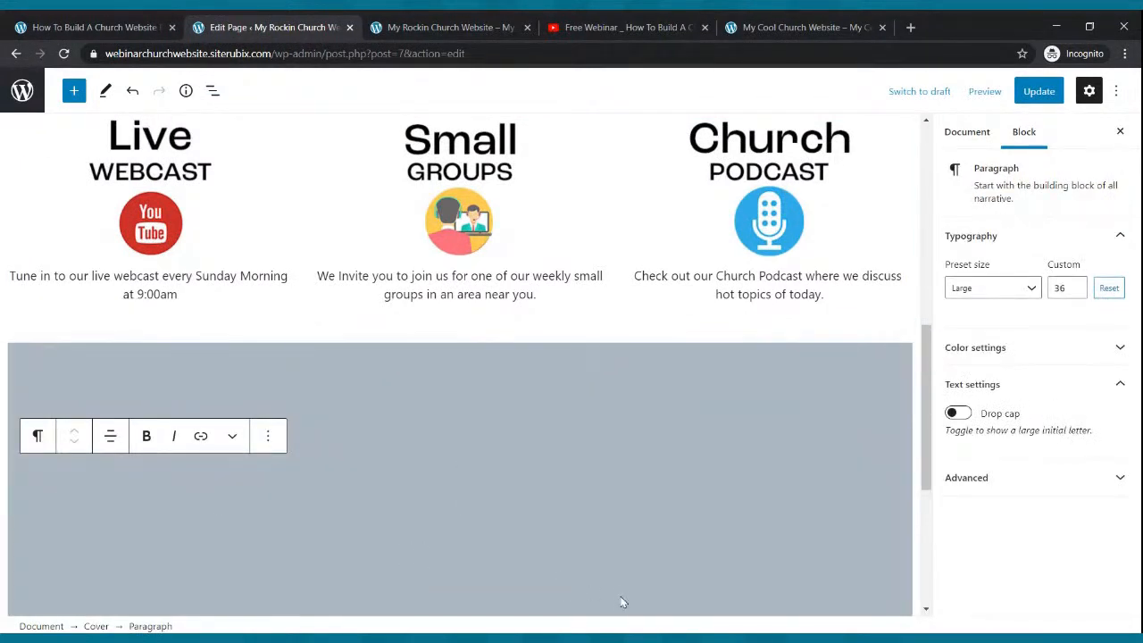
click(1054, 91)
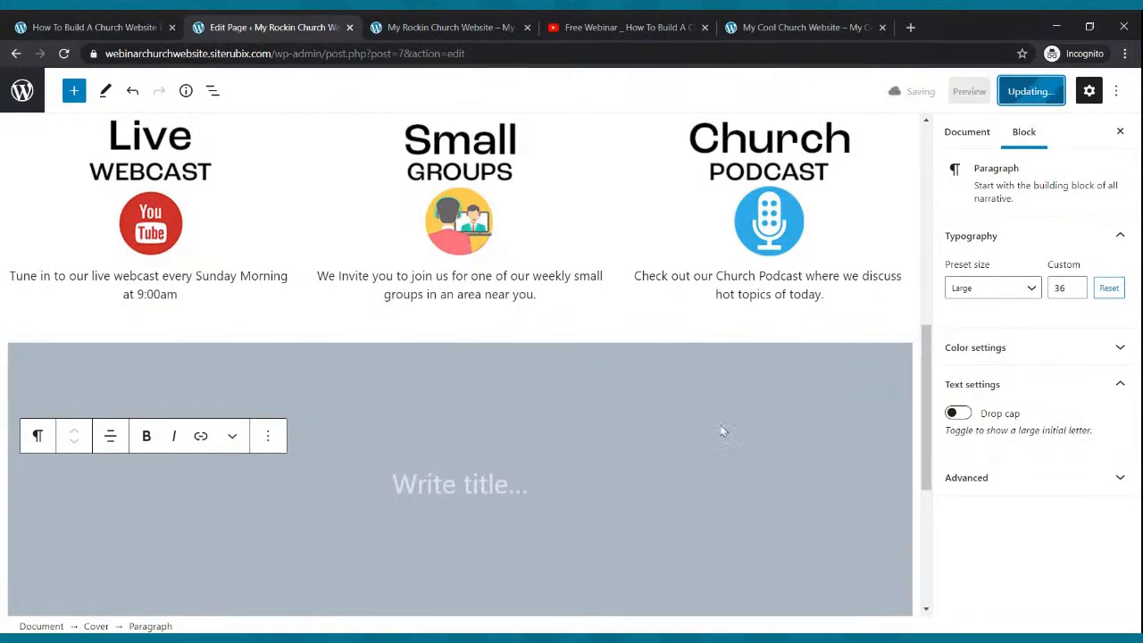
scroll(456, 314, down, 2)
scroll(461, 313, up, 3)
scroll(467, 308, down, 3)
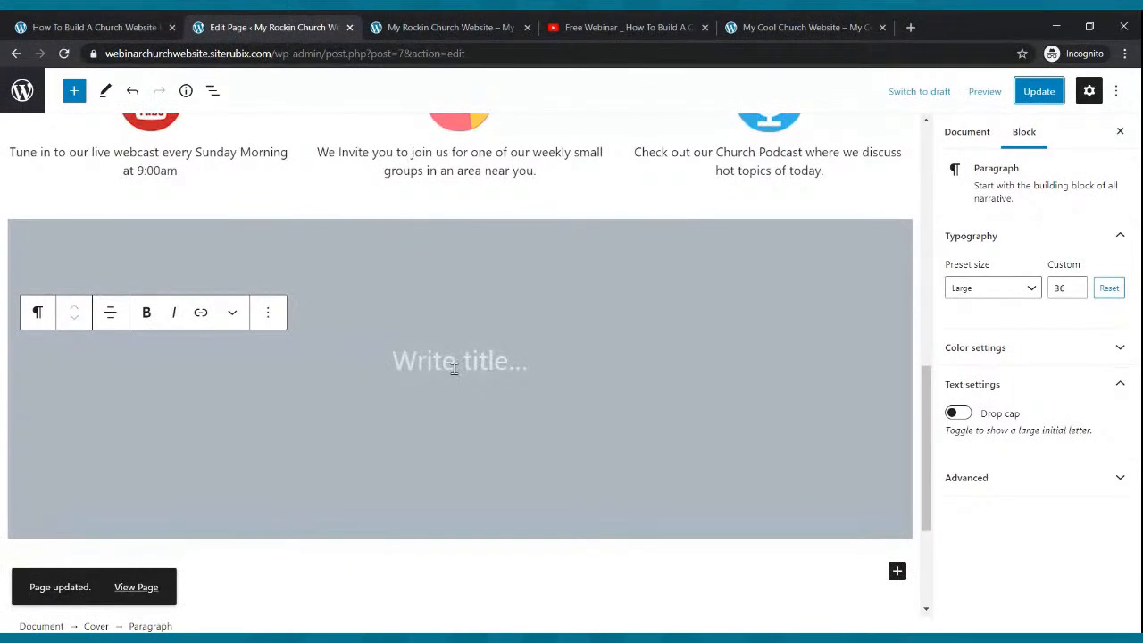
click(455, 366)
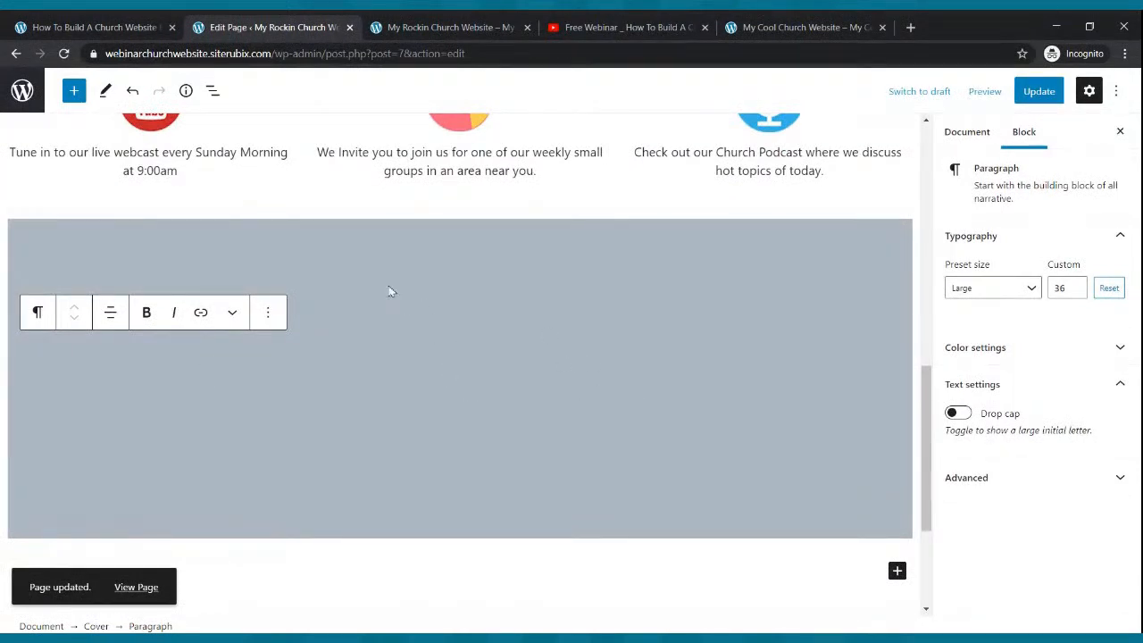
- Add a Columns block inside the grey cover using the 70/30 two-column layout
click(74, 93)
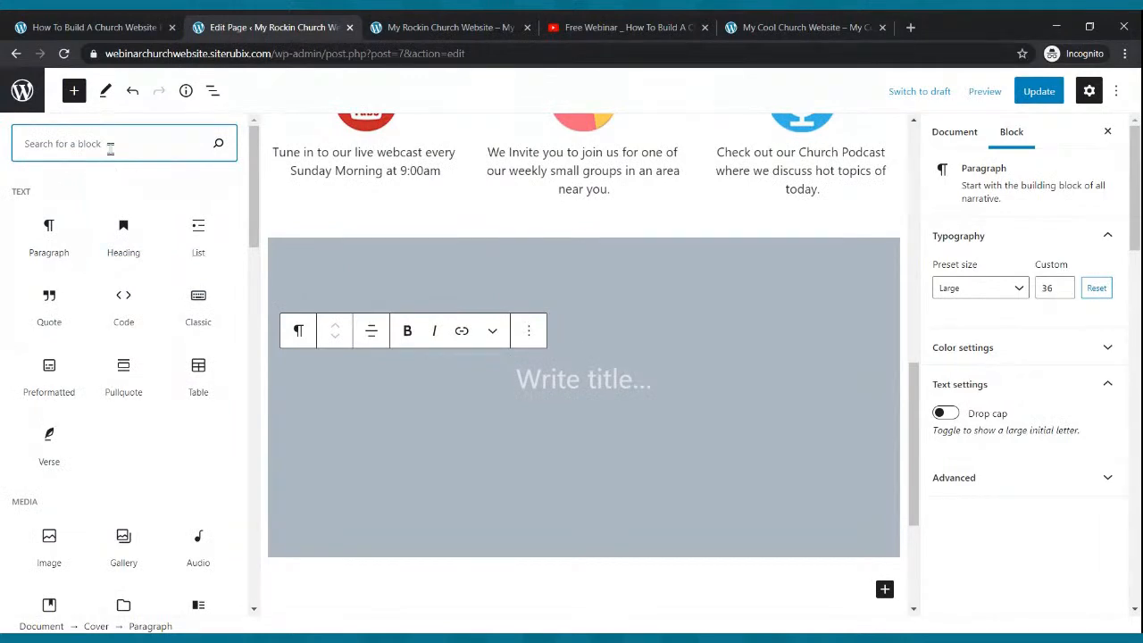
text(COLUMNS)
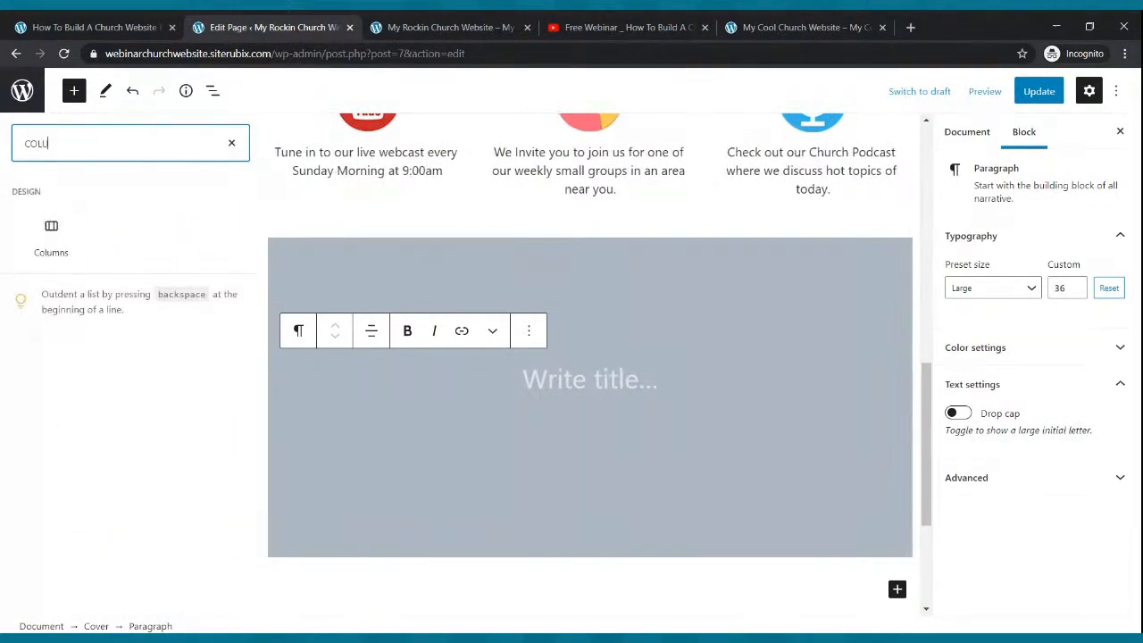
click(49, 241)
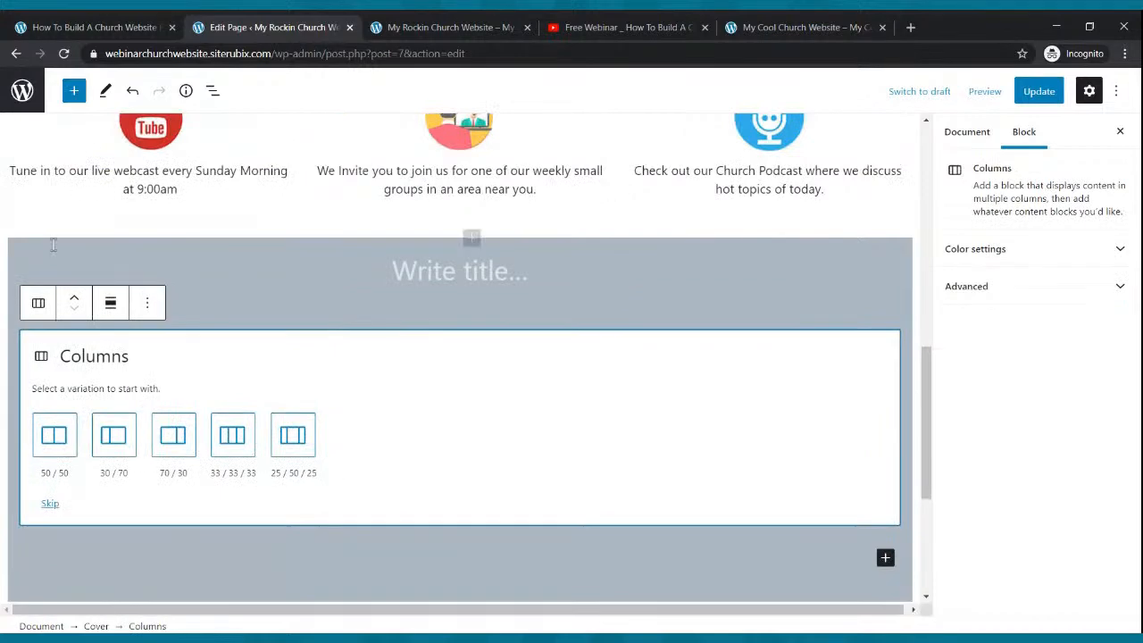
click(178, 443)
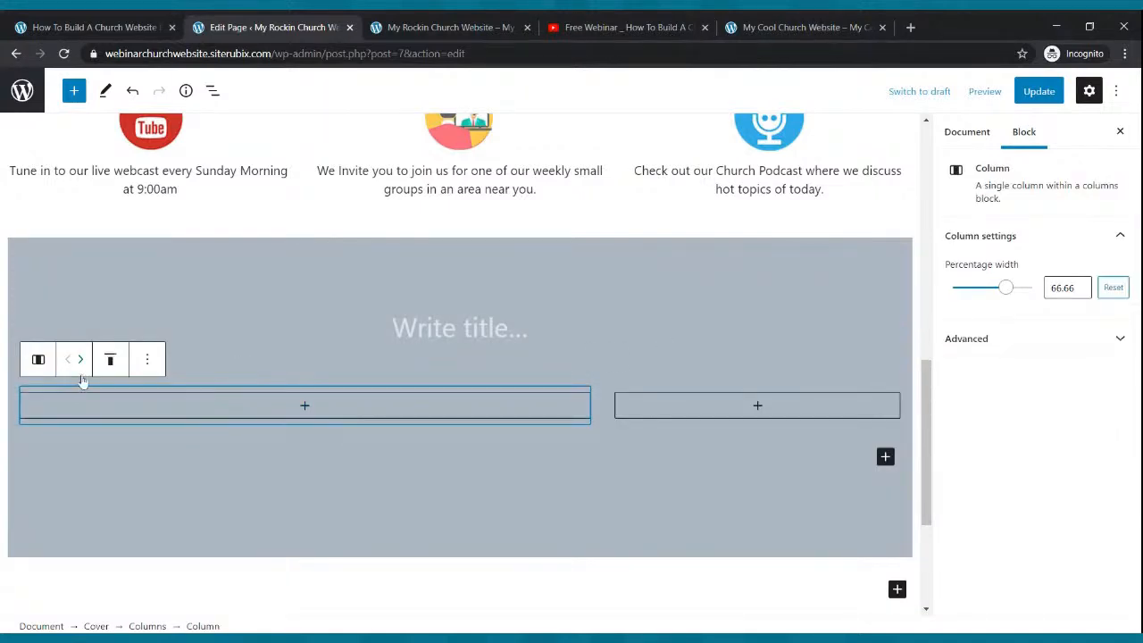
- Select the blocks inside the cover until the right-hand column is selected
mouse_move(39, 364)
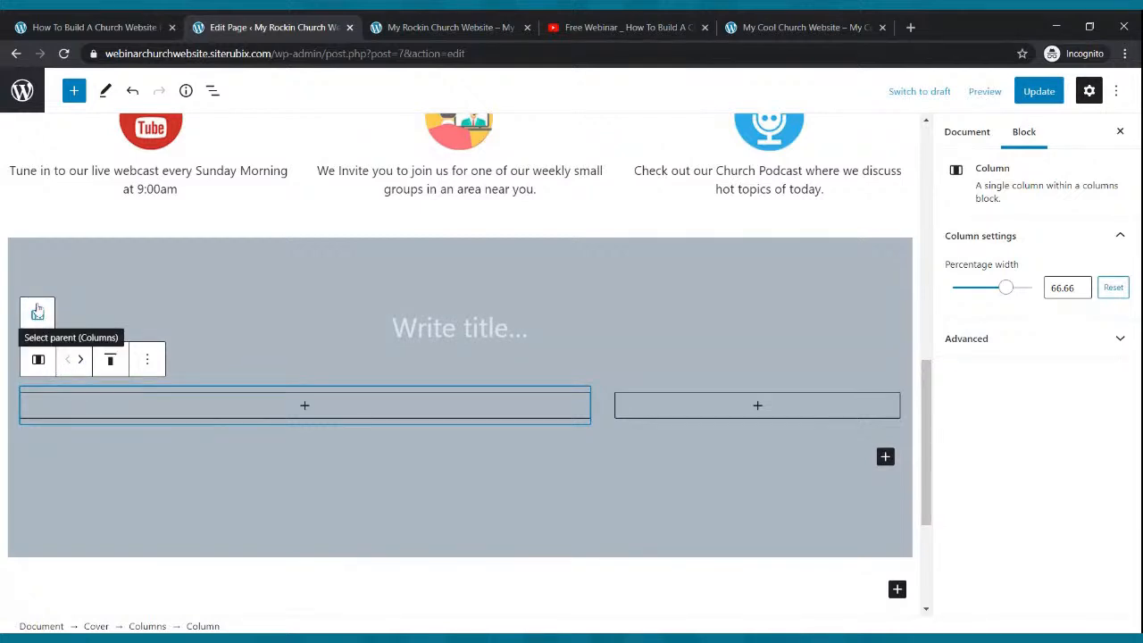
click(38, 316)
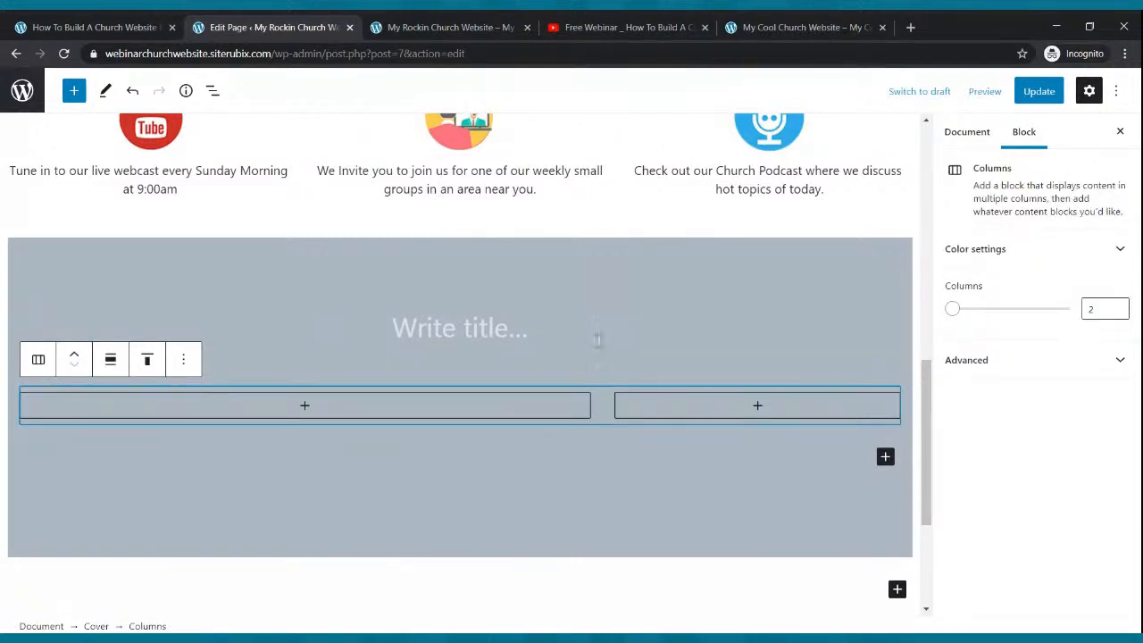
click(608, 357)
click(640, 394)
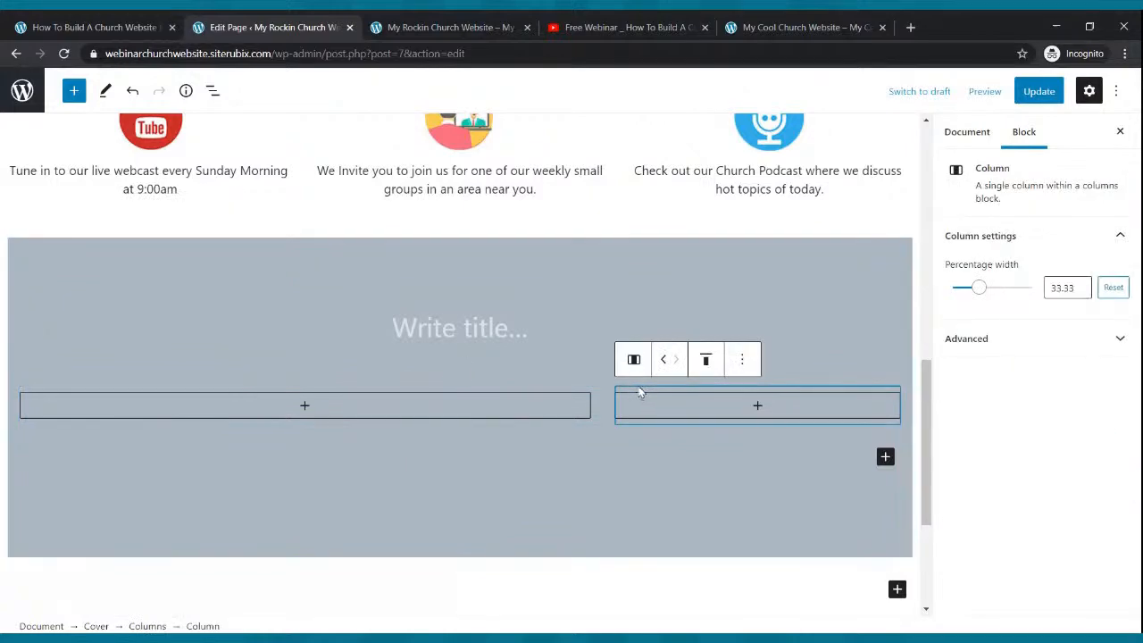
click(588, 368)
click(268, 280)
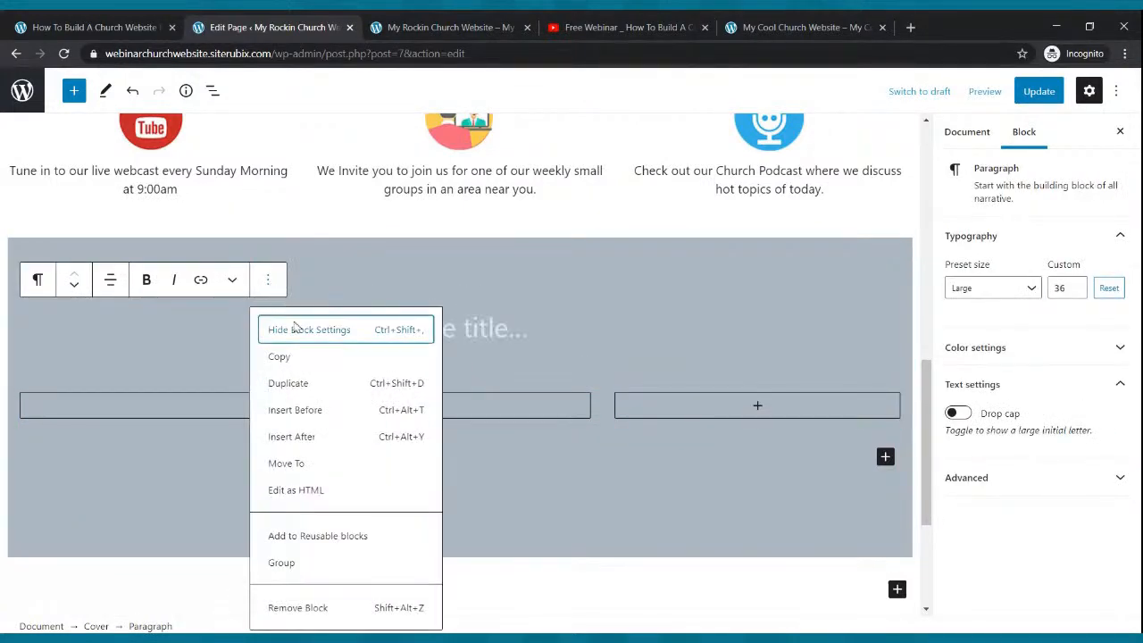
click(482, 328)
click(536, 433)
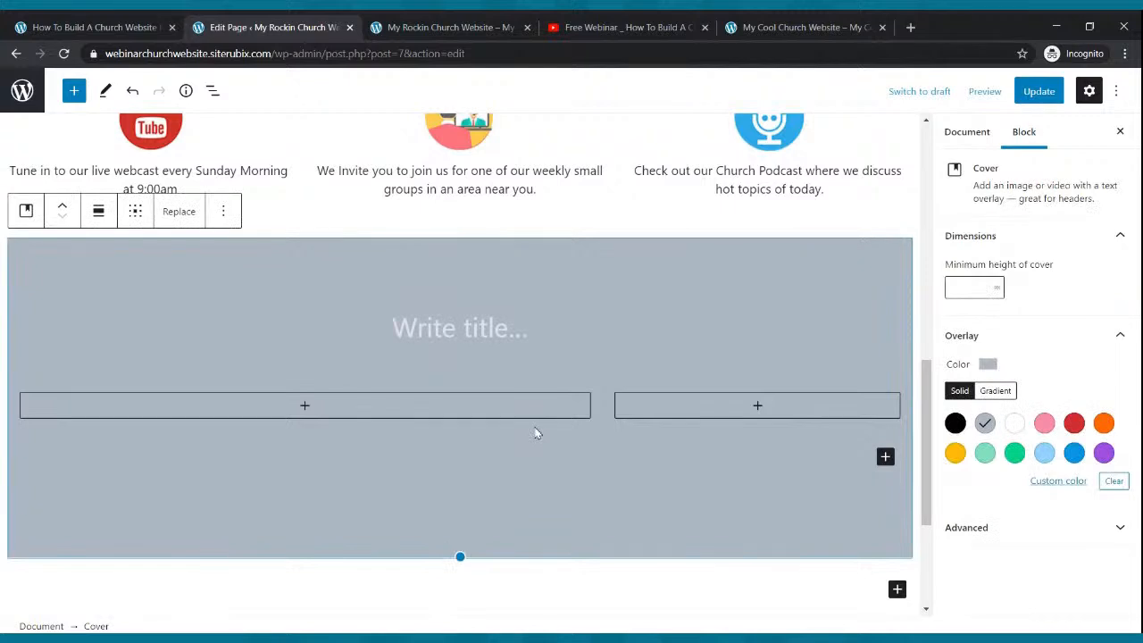
click(504, 430)
click(508, 399)
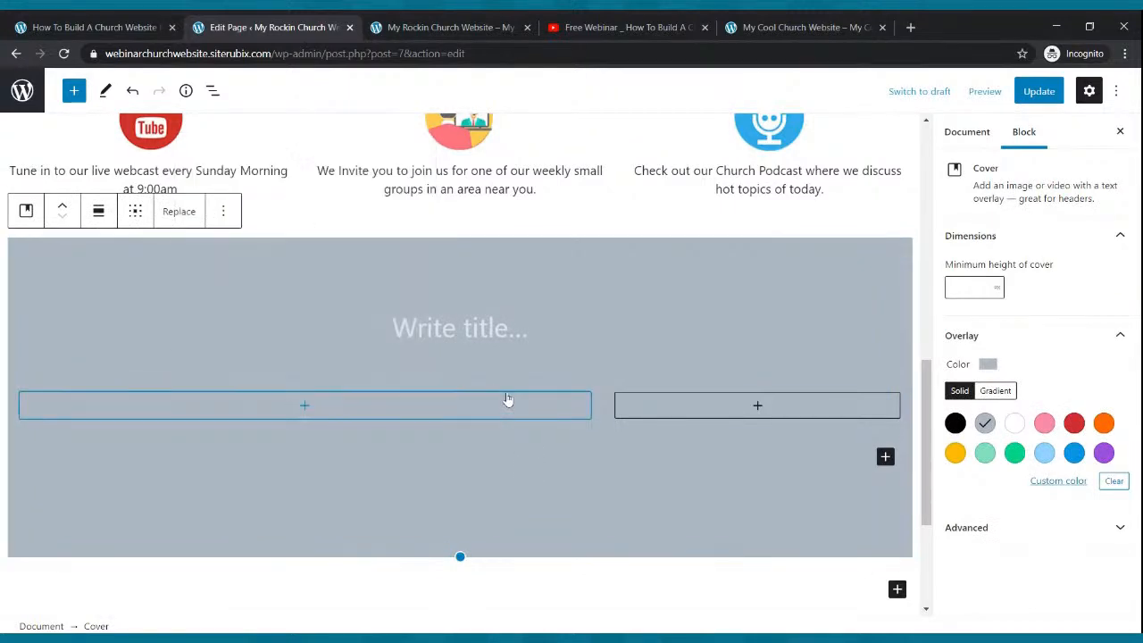
click(510, 381)
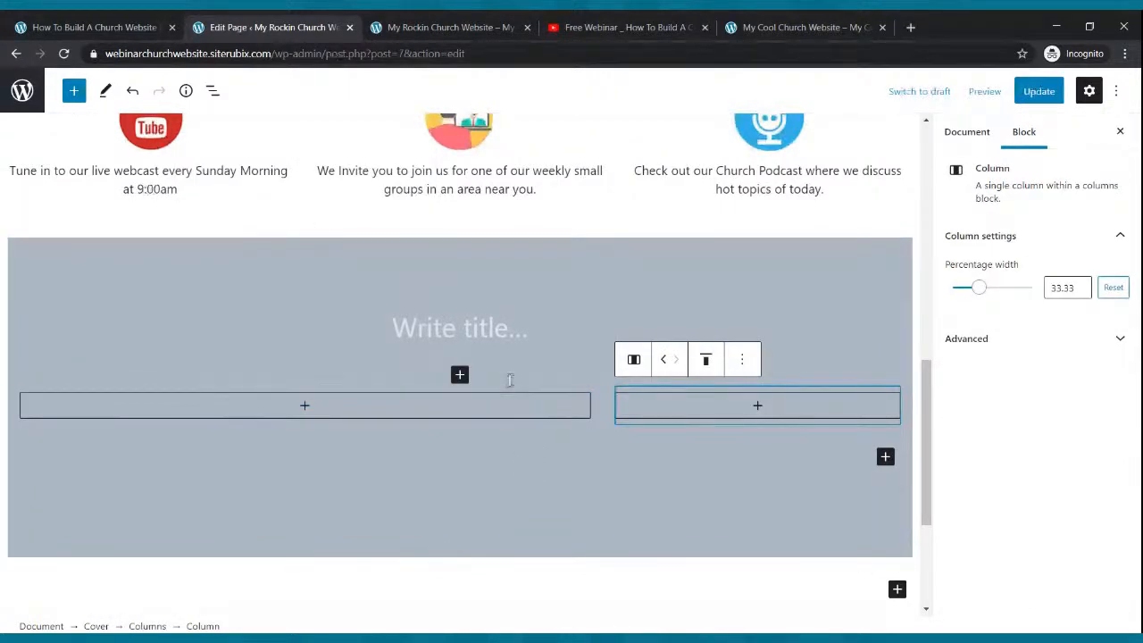
- Delete both columns and choose the 33/33/33 three-equal-column variation
click(742, 359)
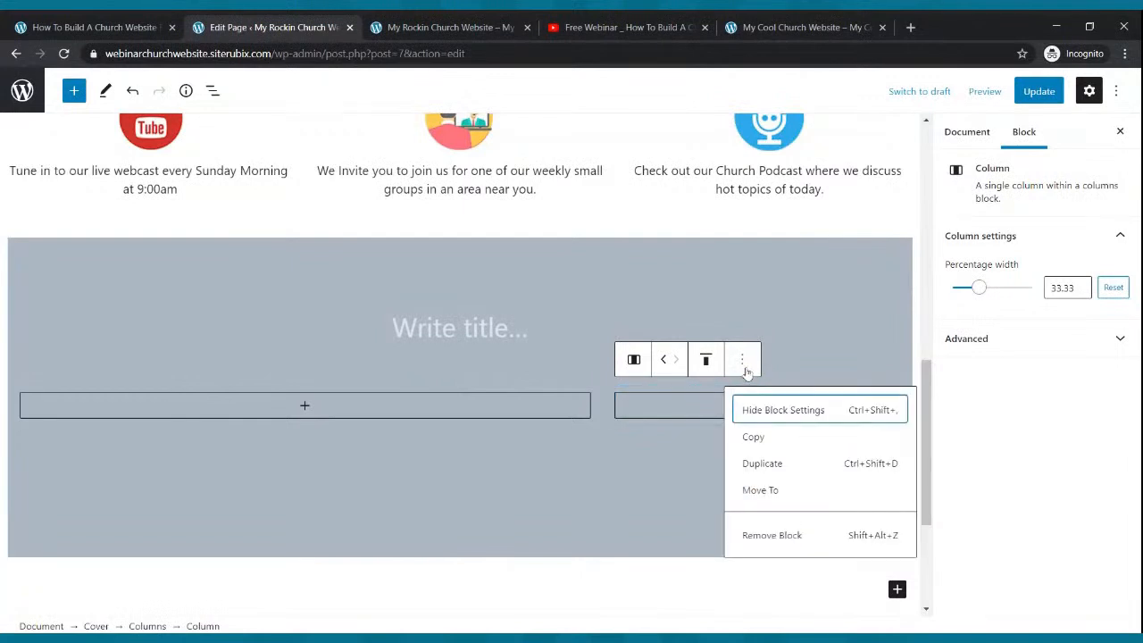
click(764, 535)
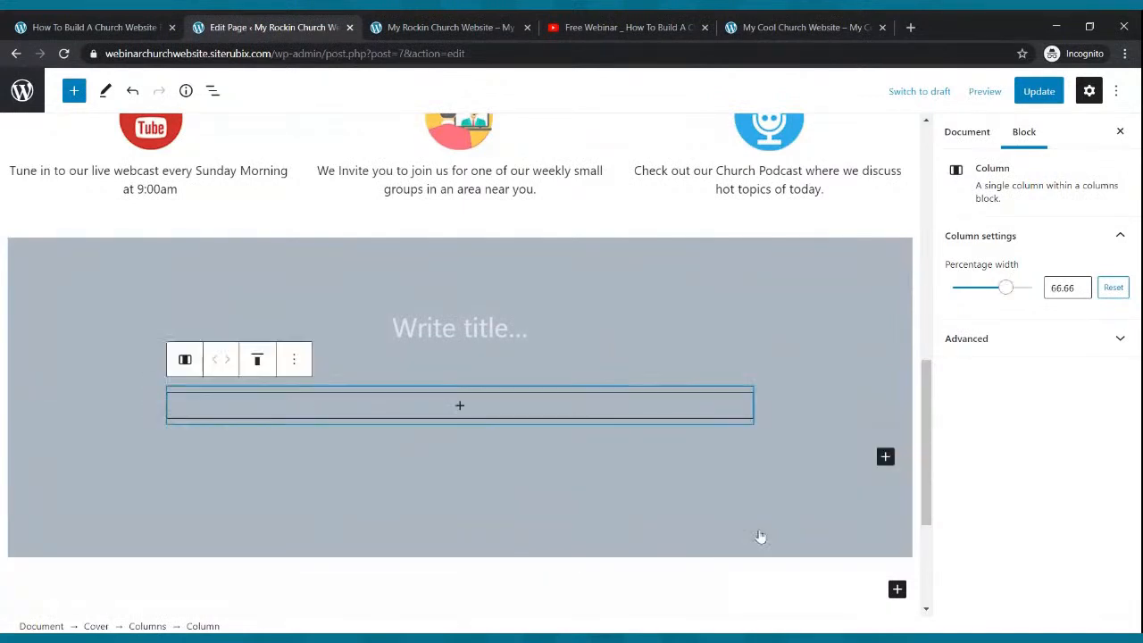
click(303, 368)
click(398, 536)
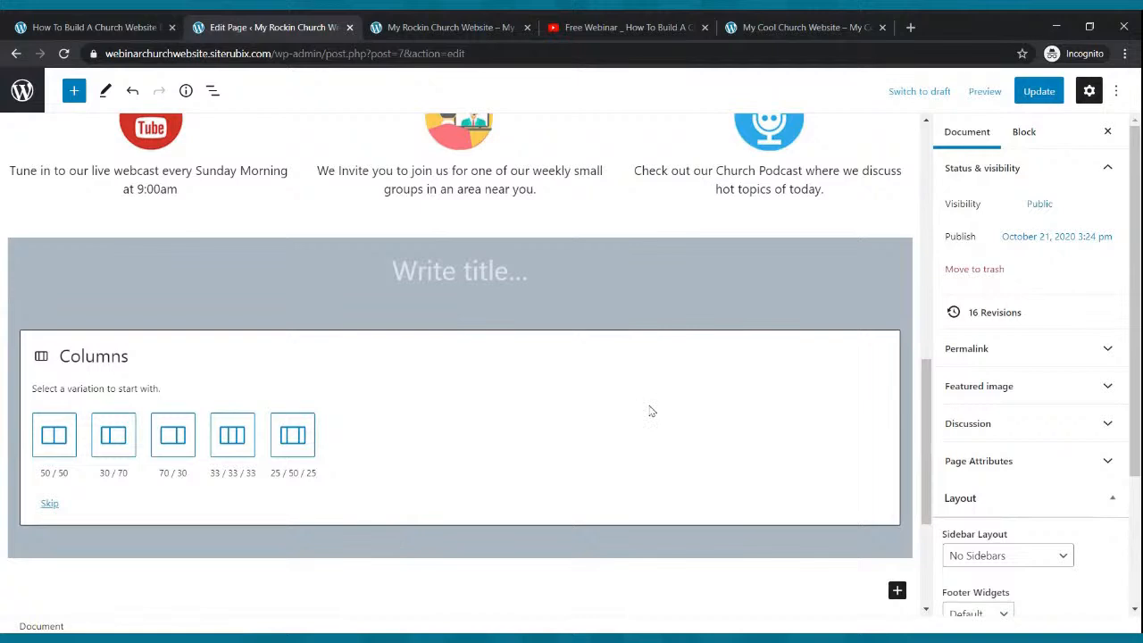
click(232, 434)
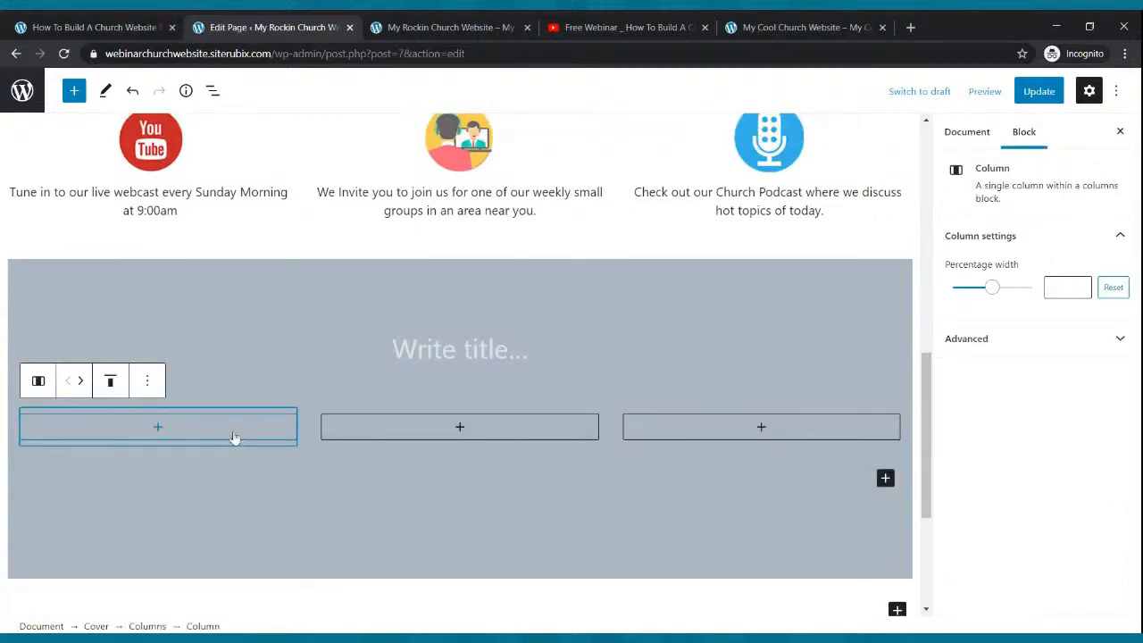
- Update the Home page to keep the grey cover's three empty columns
click(1035, 92)
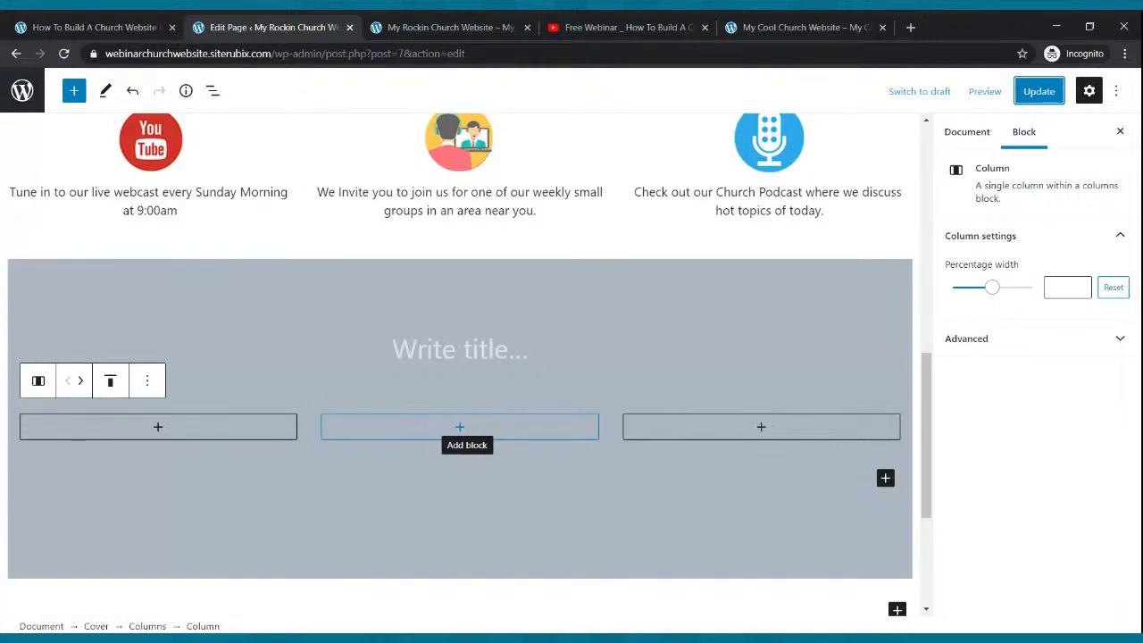
- Copy the Free Webinar YouTube video's short share link and return to the page editor
click(593, 27)
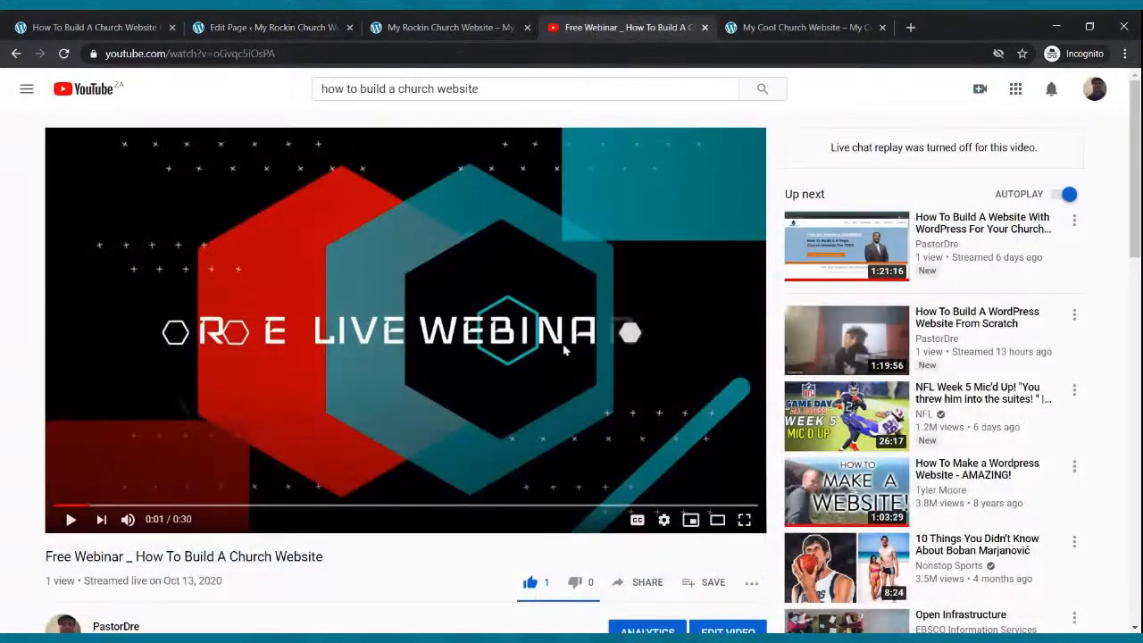
scroll(520, 372, down, 1)
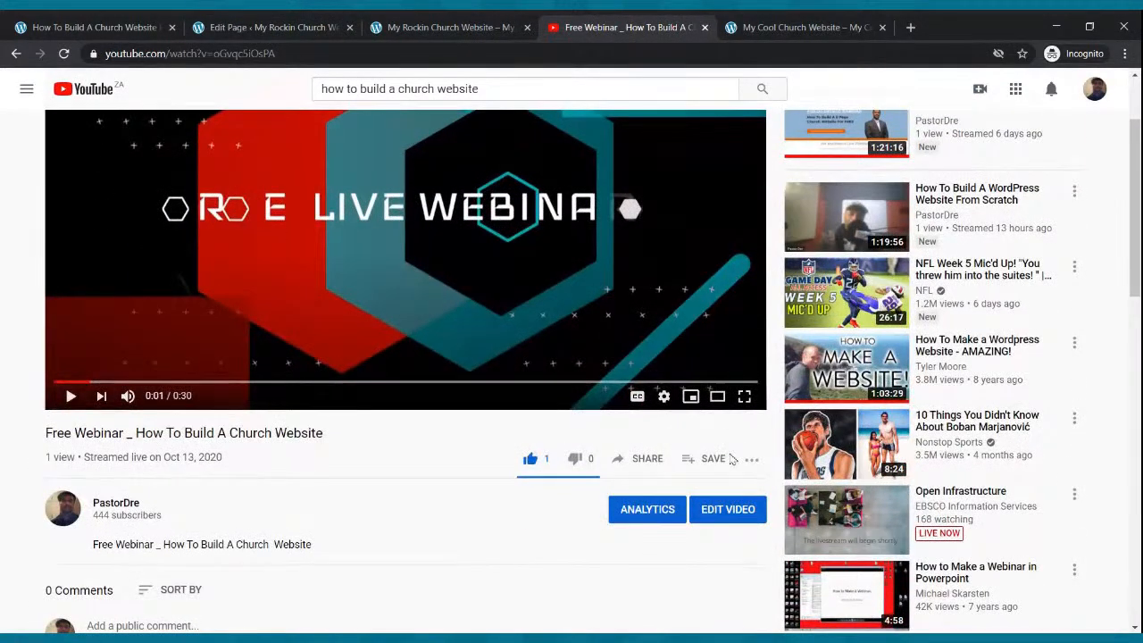
click(650, 466)
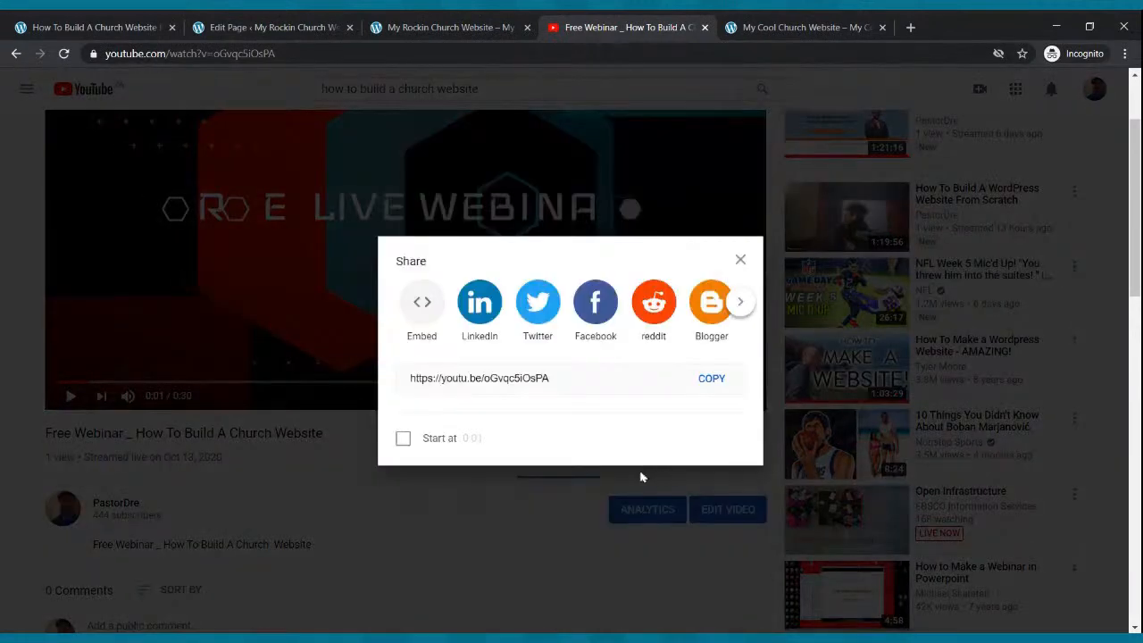
click(710, 377)
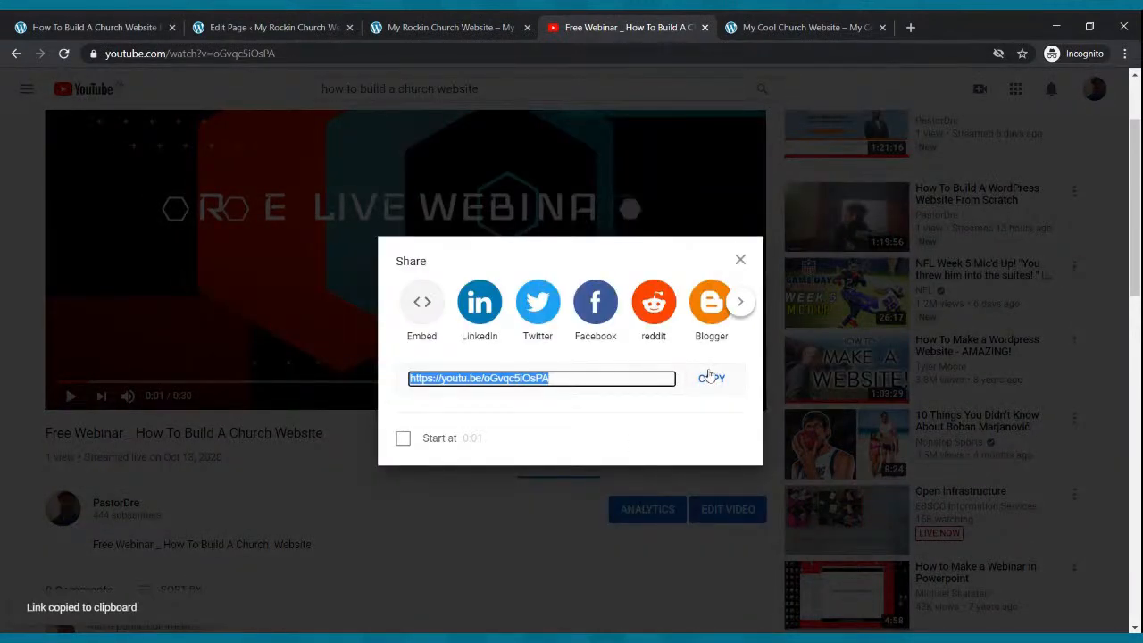
click(740, 259)
click(649, 466)
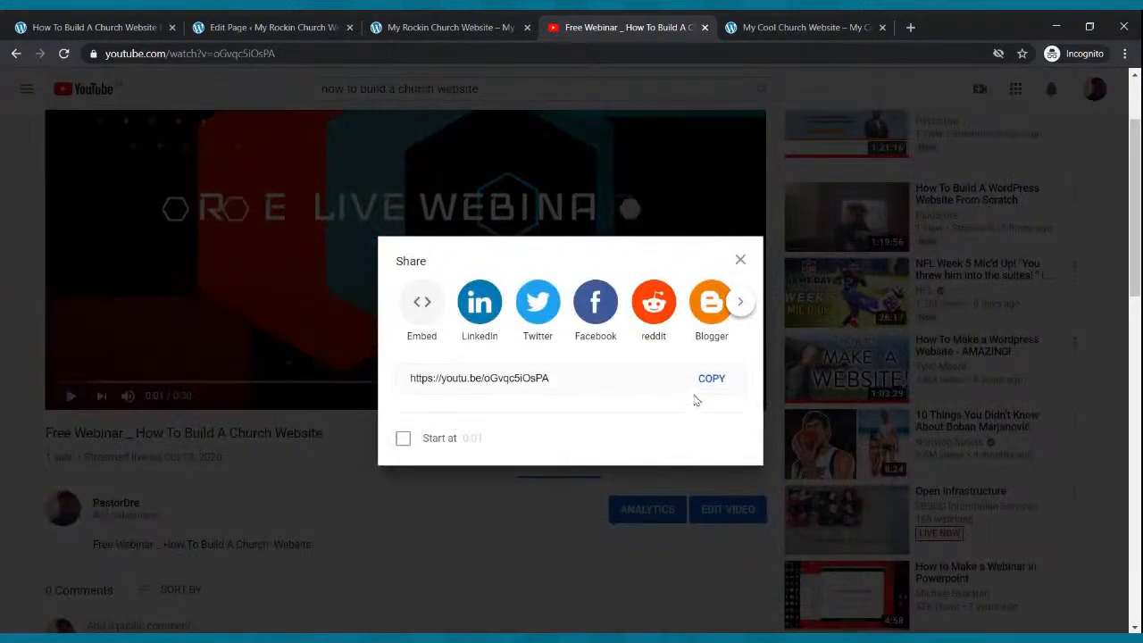
click(703, 378)
click(314, 21)
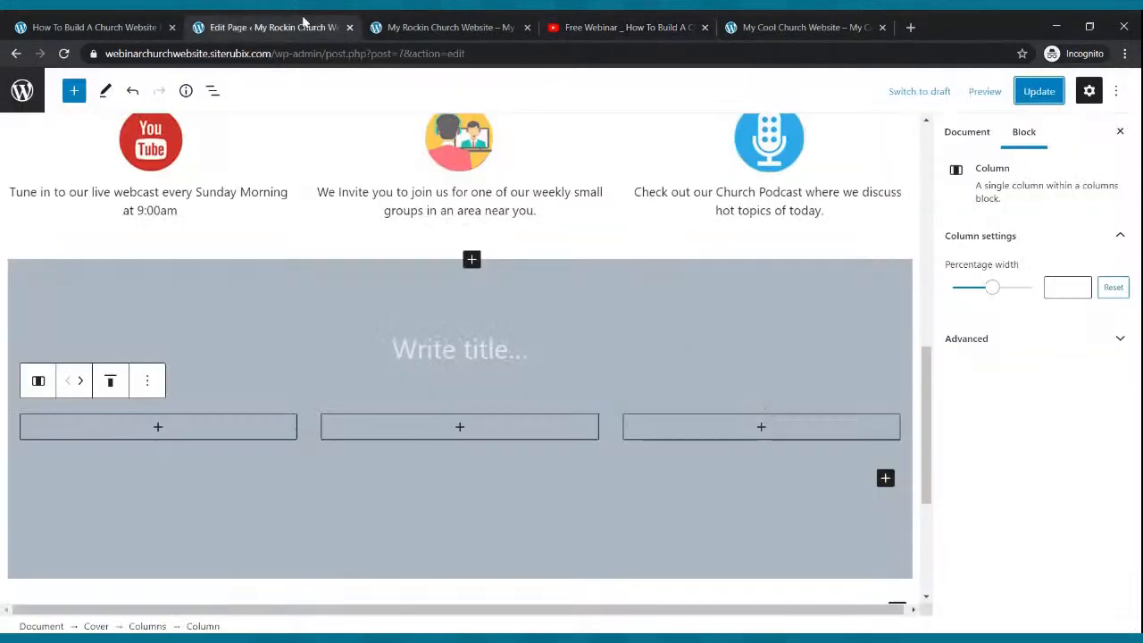
- Embed the Free Webinar video in the middle column with a YouTube block from the pasted link
click(457, 427)
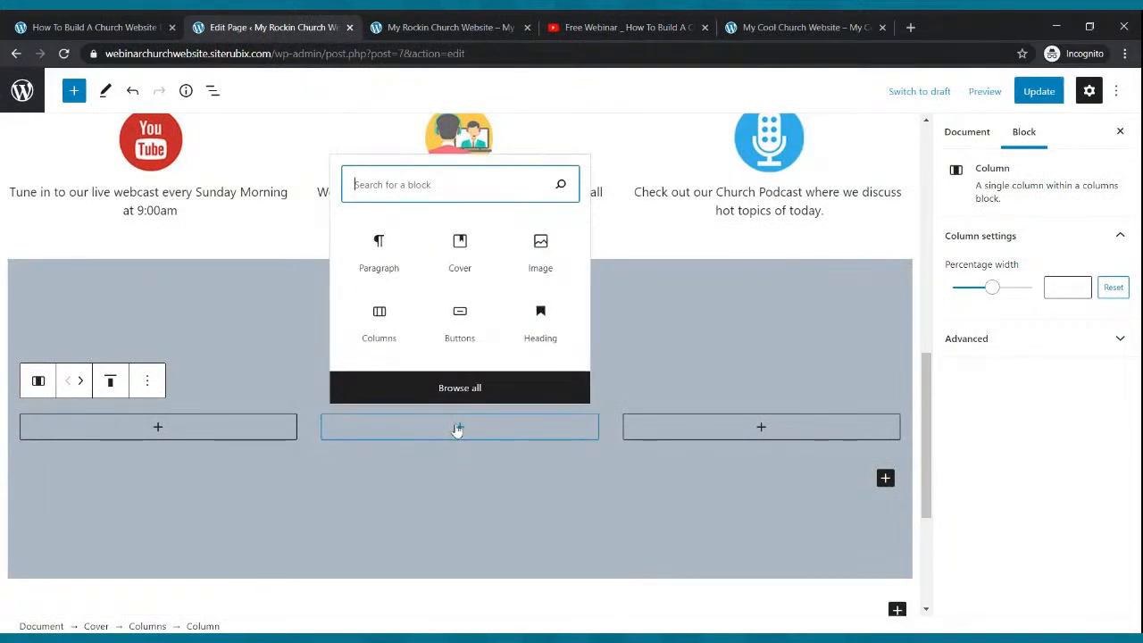
text(VIDEO)
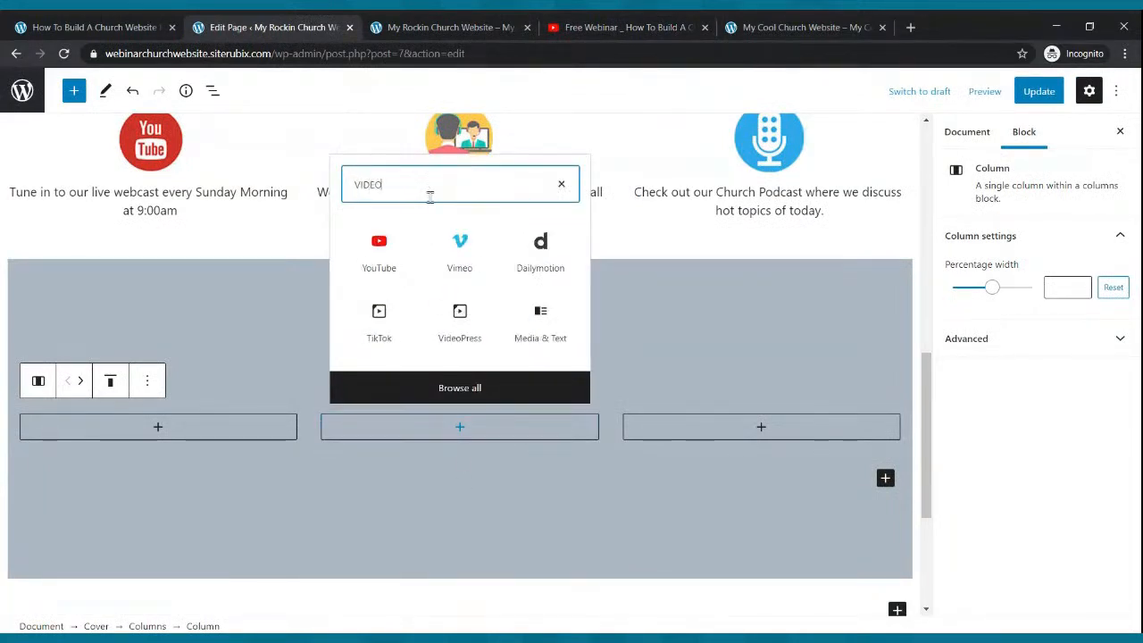
click(389, 254)
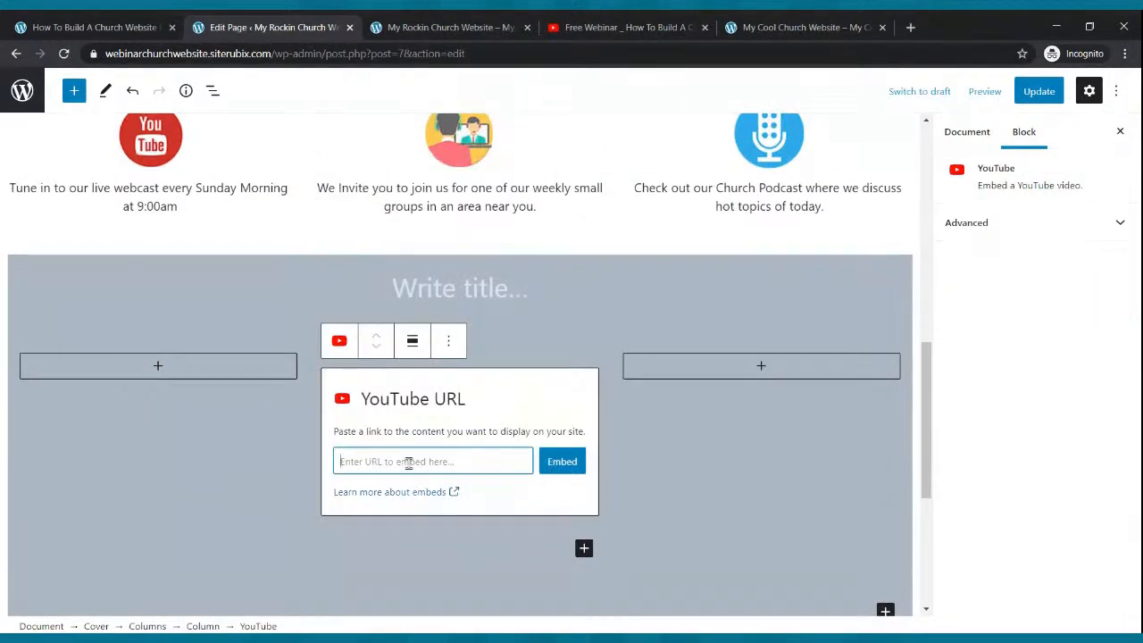
key(ctrl+v)
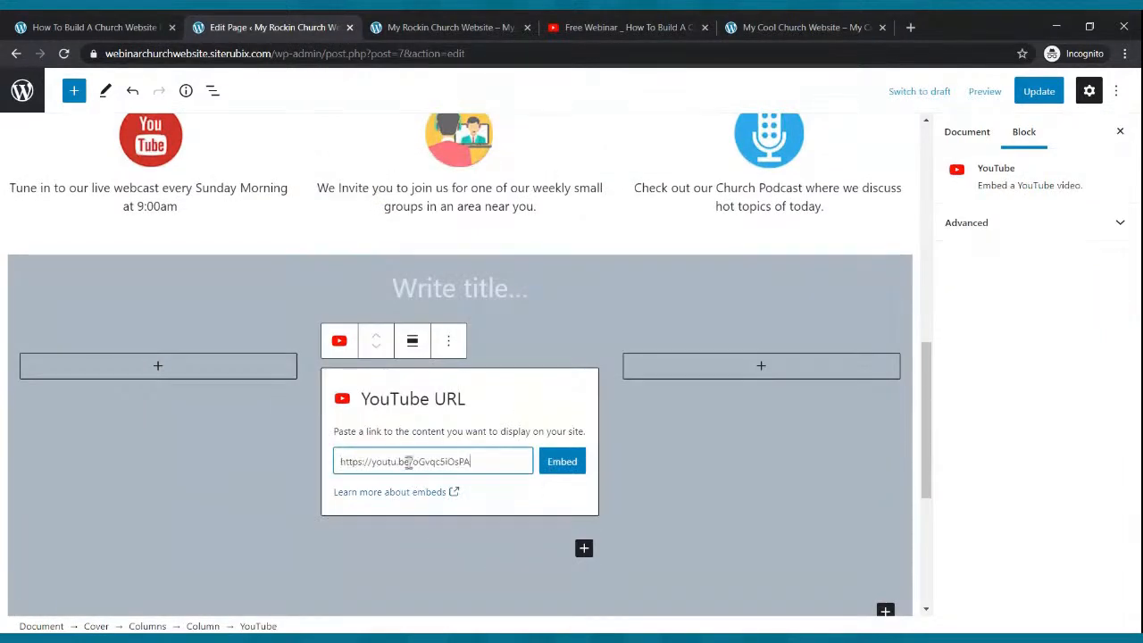
click(551, 470)
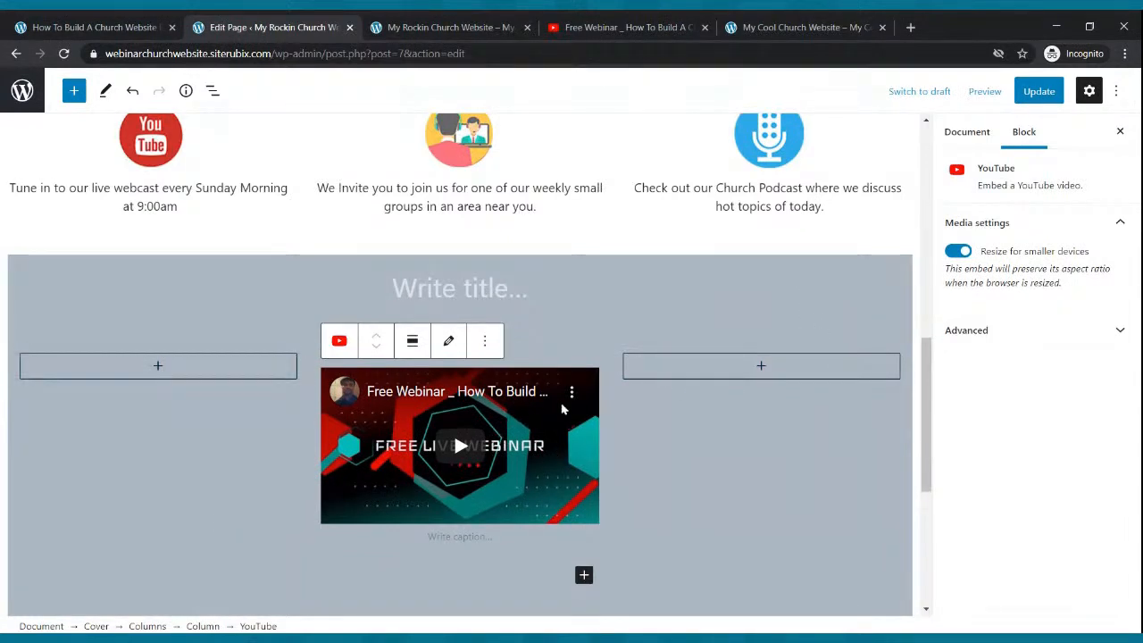
- Update the page and reload the live website
click(1034, 94)
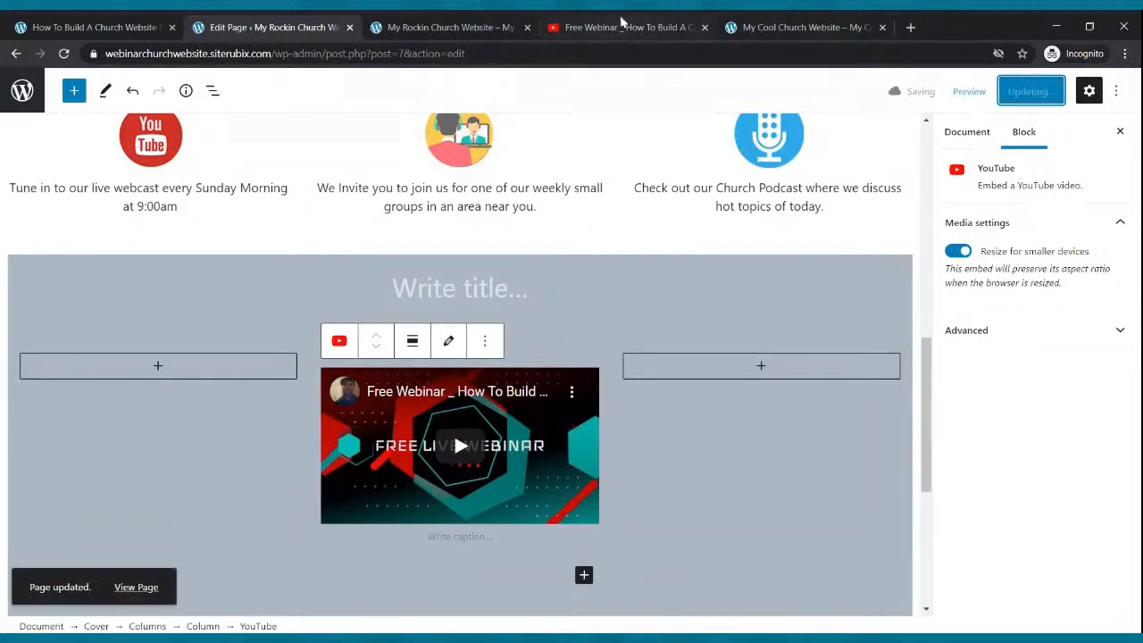
click(471, 25)
click(63, 53)
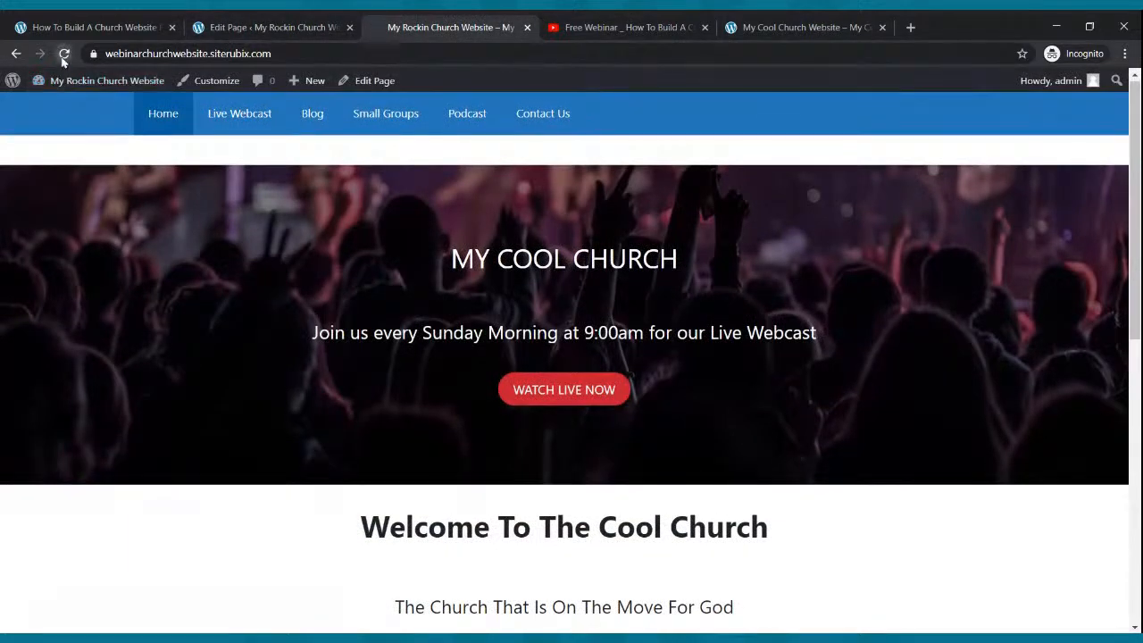
- Check the embedded Free Webinar video on the live home page, then go back to the editor
scroll(603, 313, down, 7)
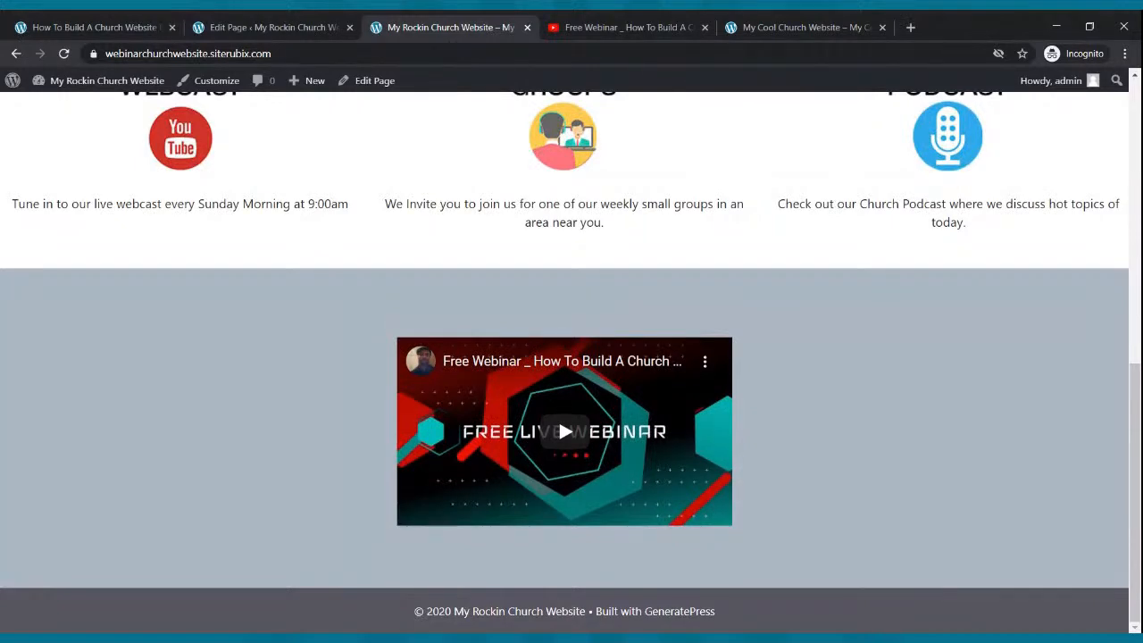
scroll(605, 314, up, 3)
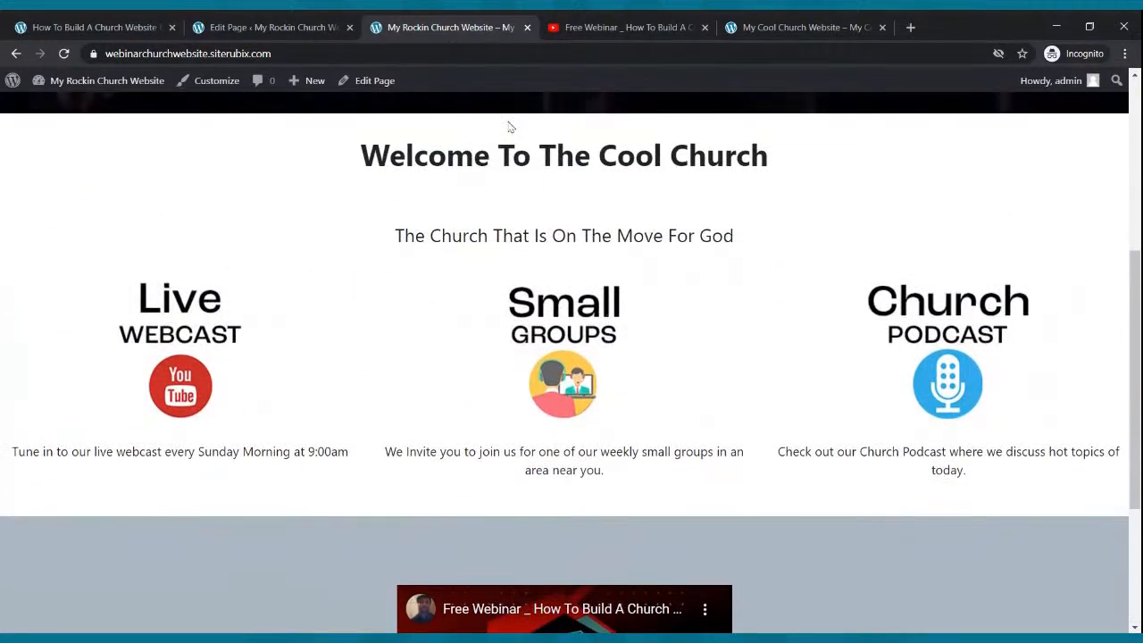
click(308, 27)
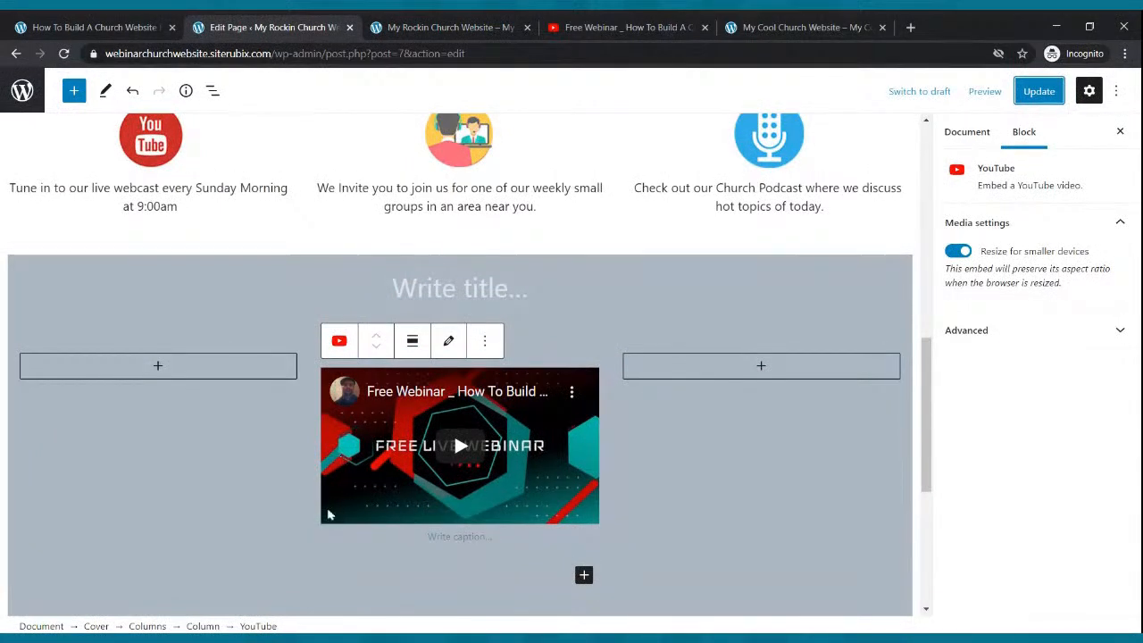
- Set the empty left column beside the video to 20% width
click(212, 418)
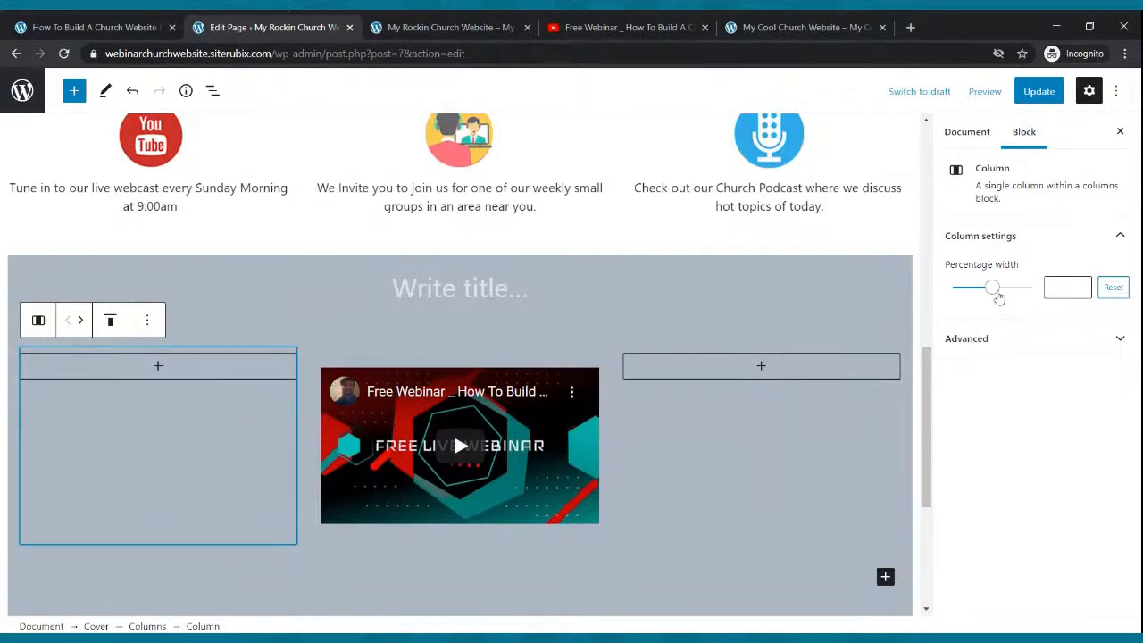
drag(997, 293, 964, 289)
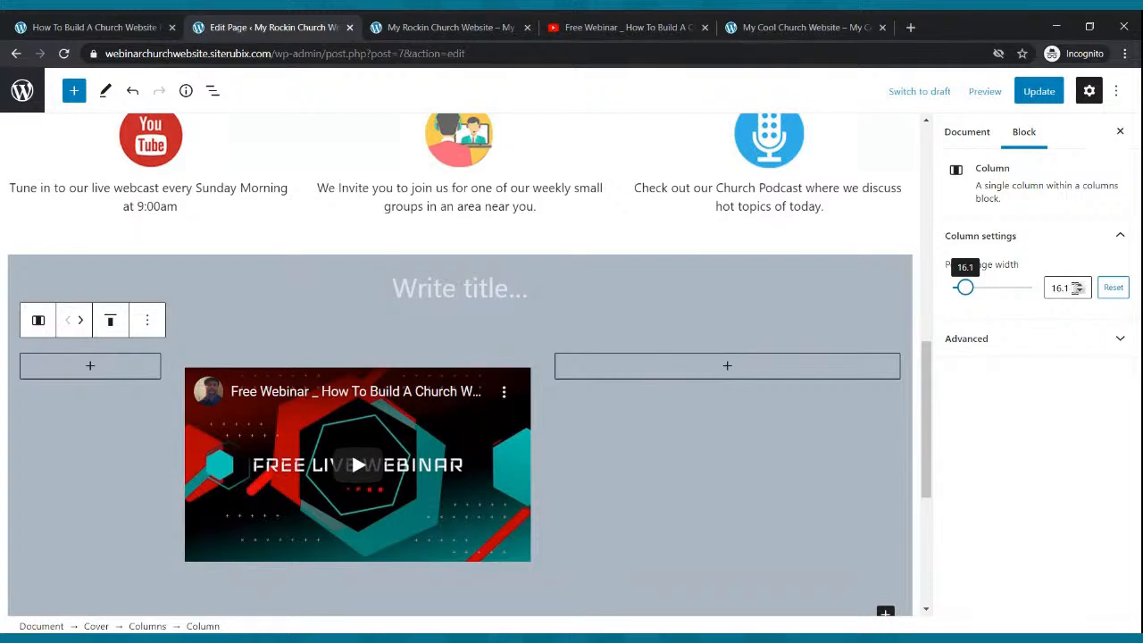
click(1079, 284)
click(1079, 284)
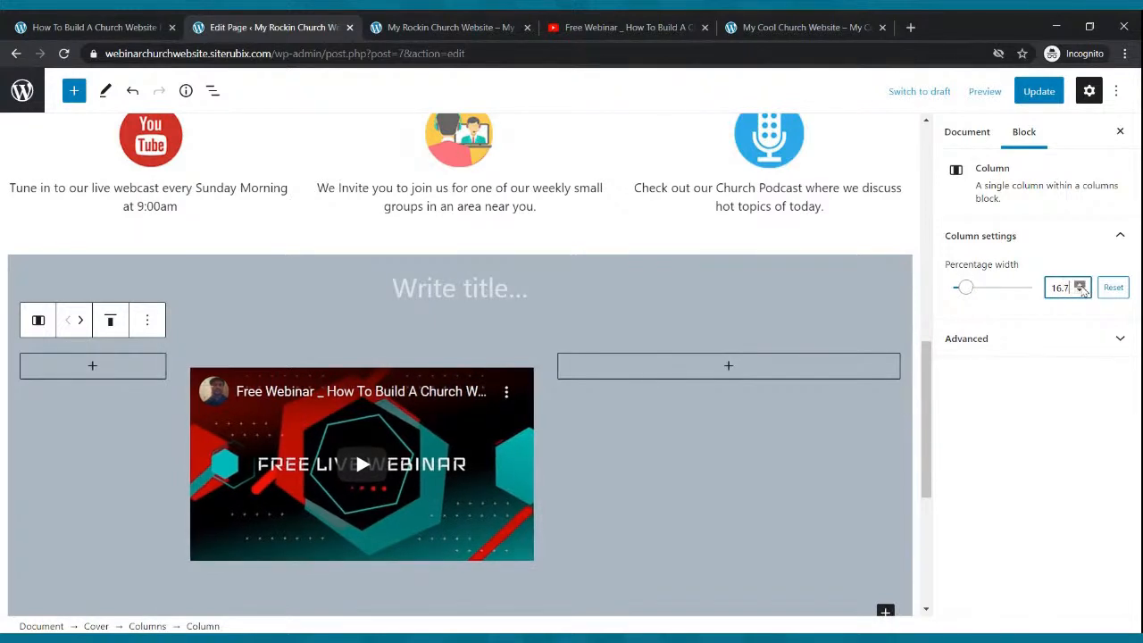
click(1079, 284)
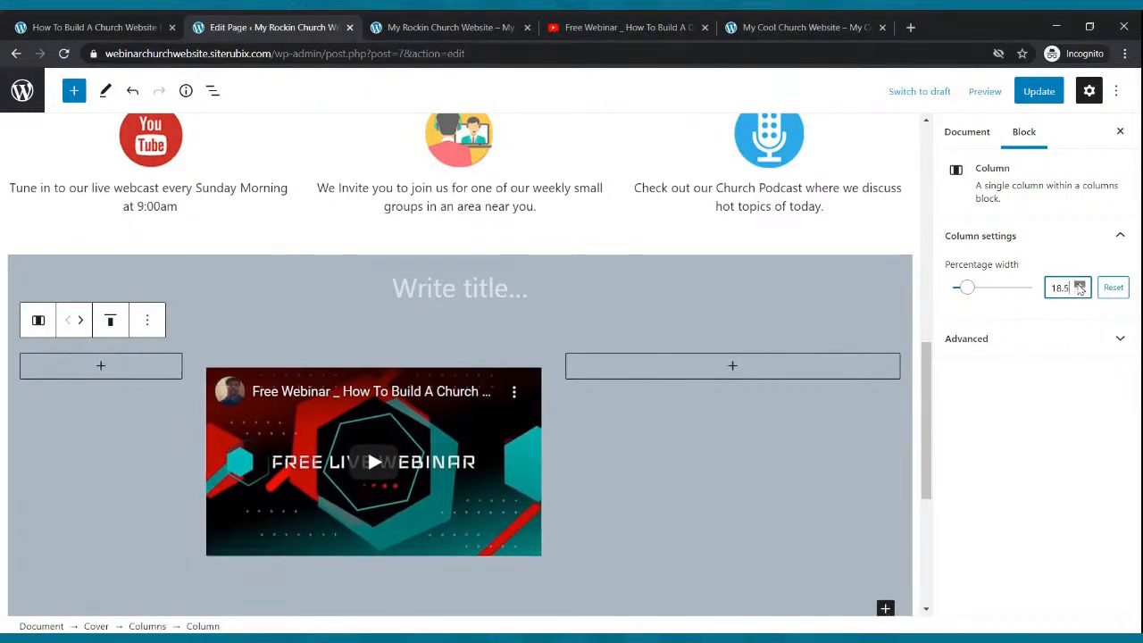
click(1079, 284)
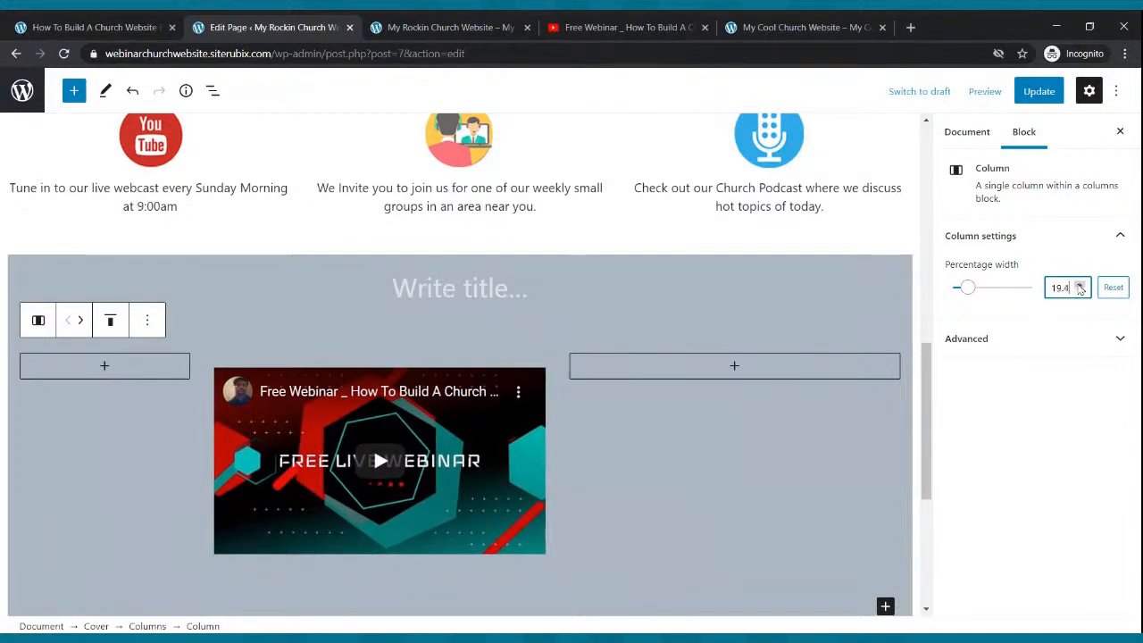
click(1079, 284)
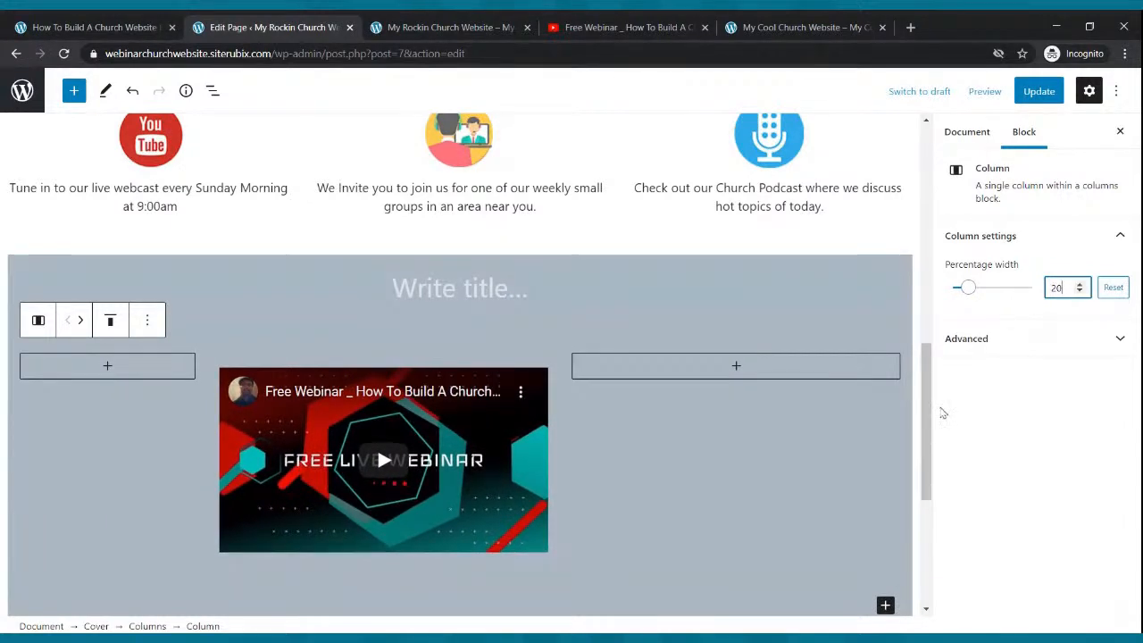
- Set the empty right column to 20% width as well and update the page
click(849, 411)
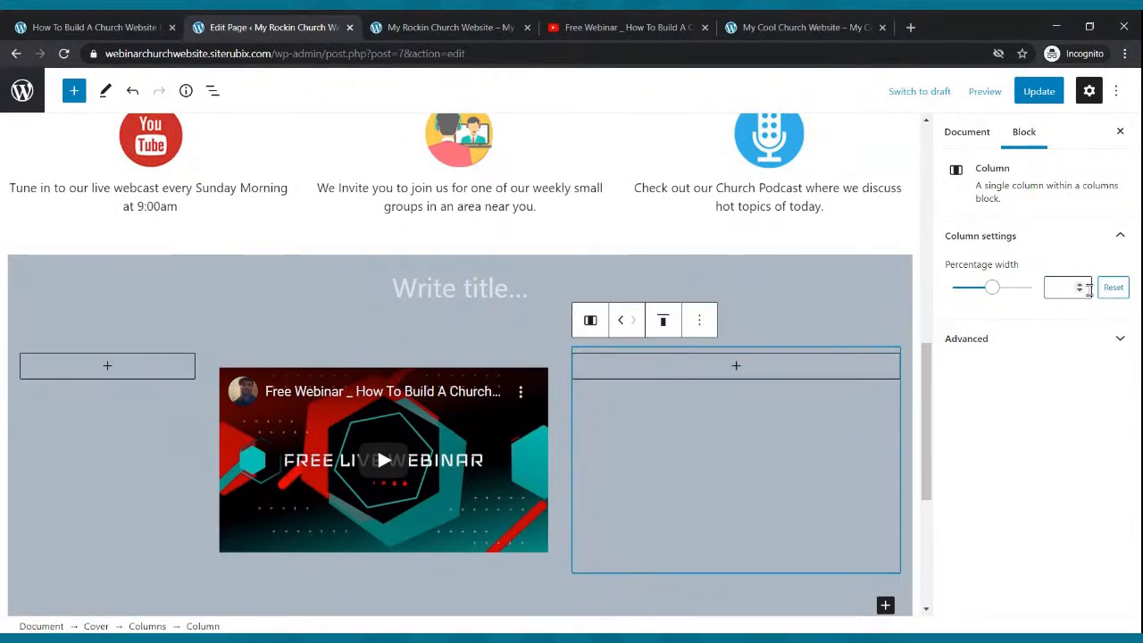
drag(992, 287, 976, 299)
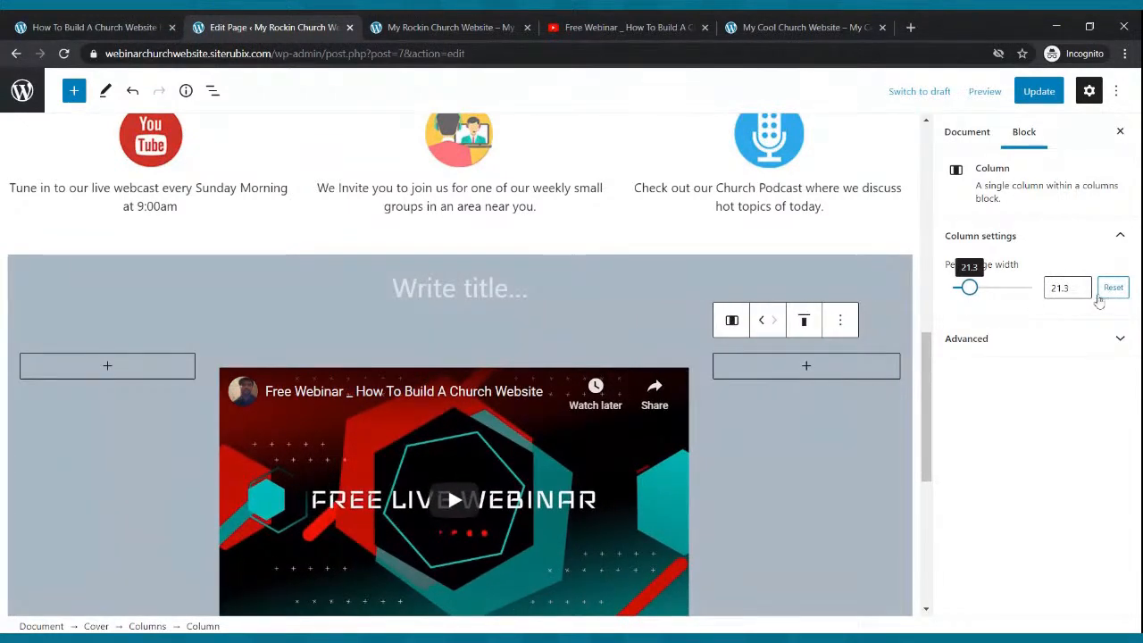
click(1082, 292)
click(1081, 292)
click(1082, 292)
click(1081, 292)
click(1082, 292)
click(1081, 292)
click(1081, 292)
click(1081, 292)
click(1082, 292)
click(1081, 292)
click(1081, 292)
click(1081, 292)
click(1083, 292)
click(1035, 92)
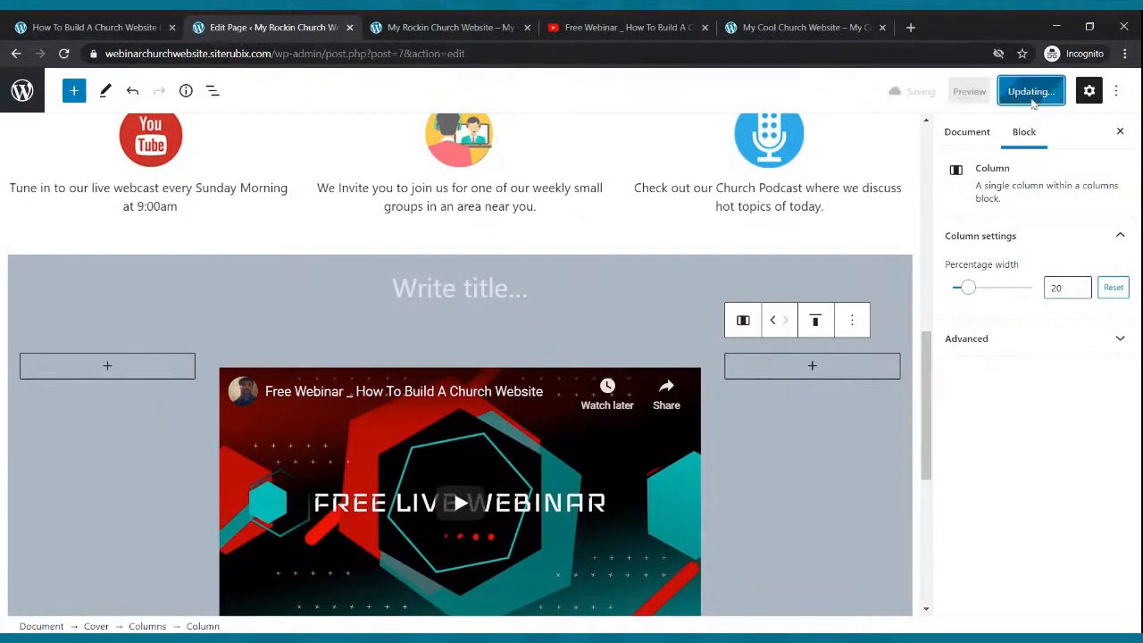
- Reload the live site to check the wider video, then view the reference church site's video section
click(491, 22)
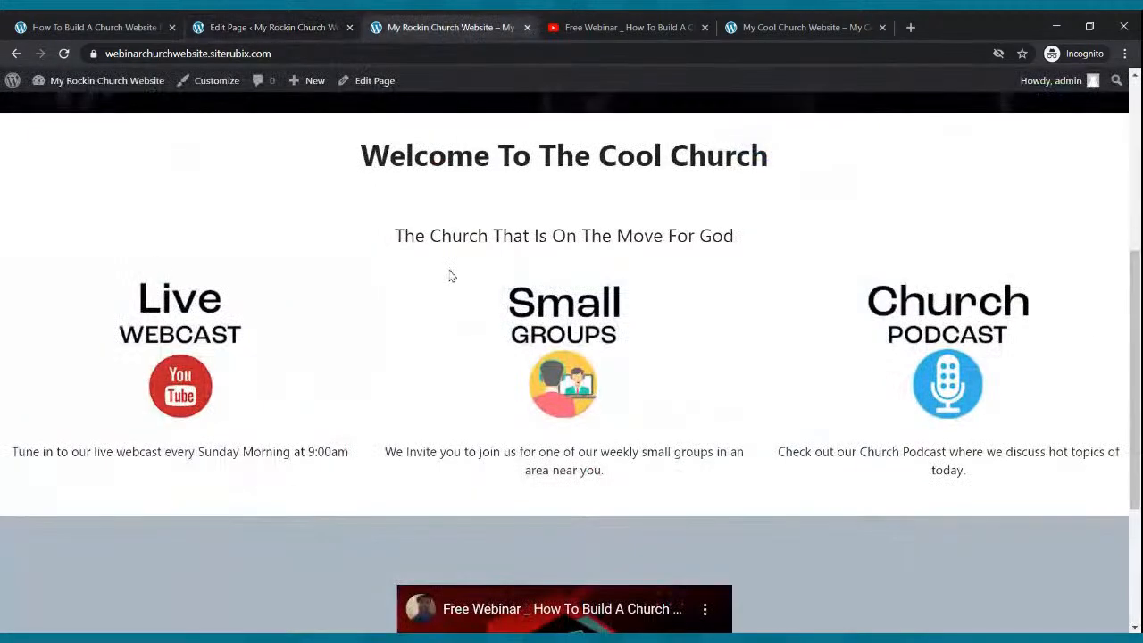
scroll(451, 275, down, 3)
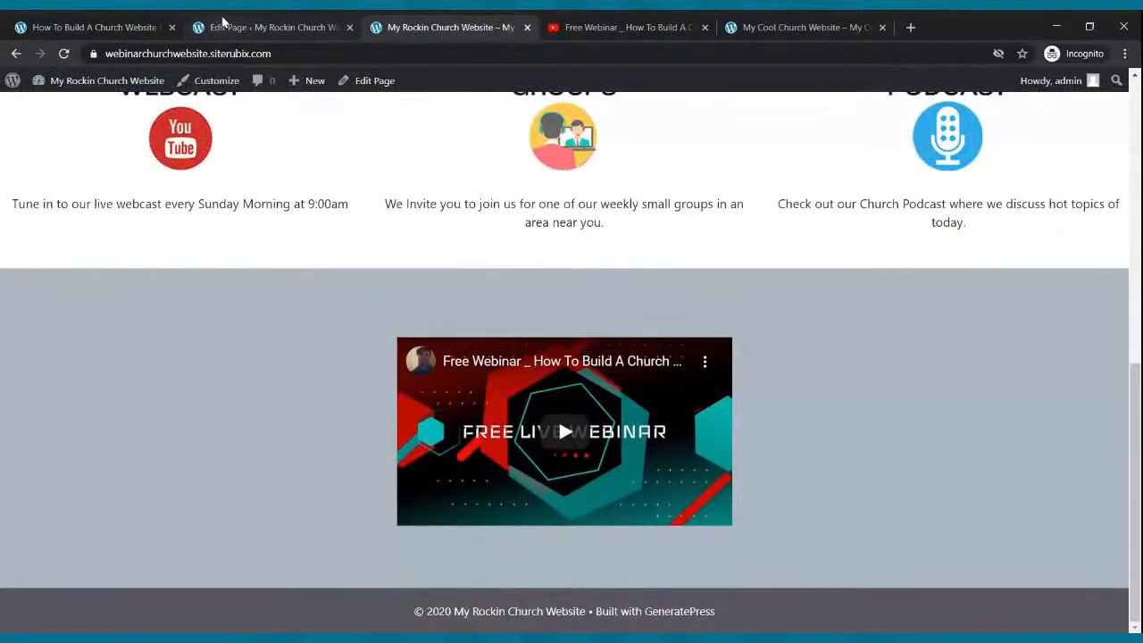
click(66, 55)
scroll(744, 225, down, 1)
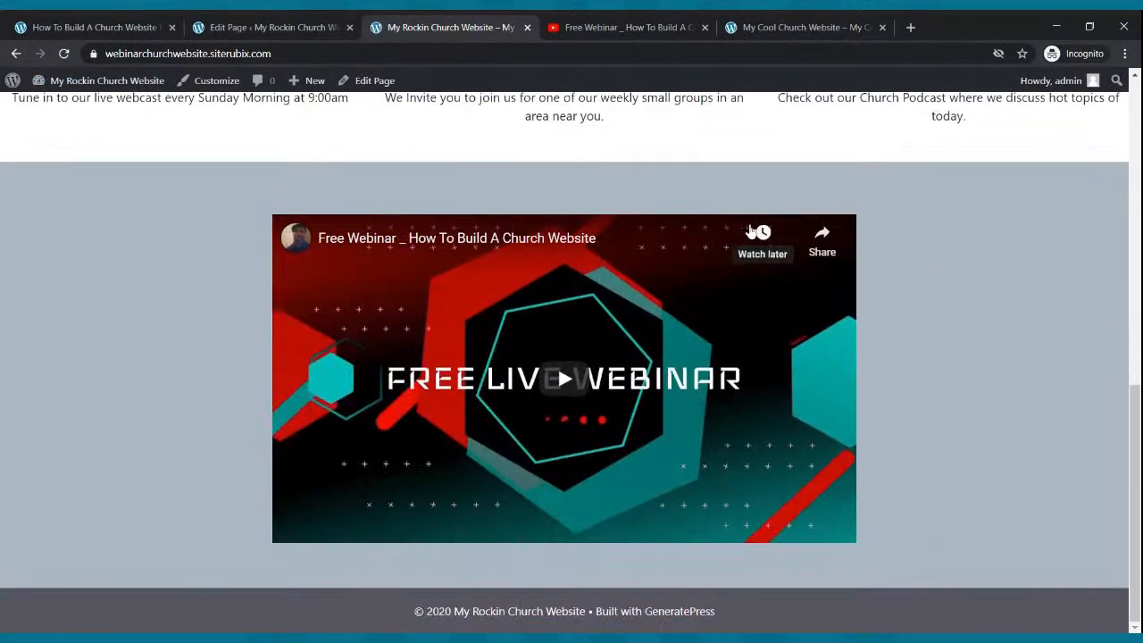
scroll(750, 231, up, 8)
scroll(756, 234, down, 8)
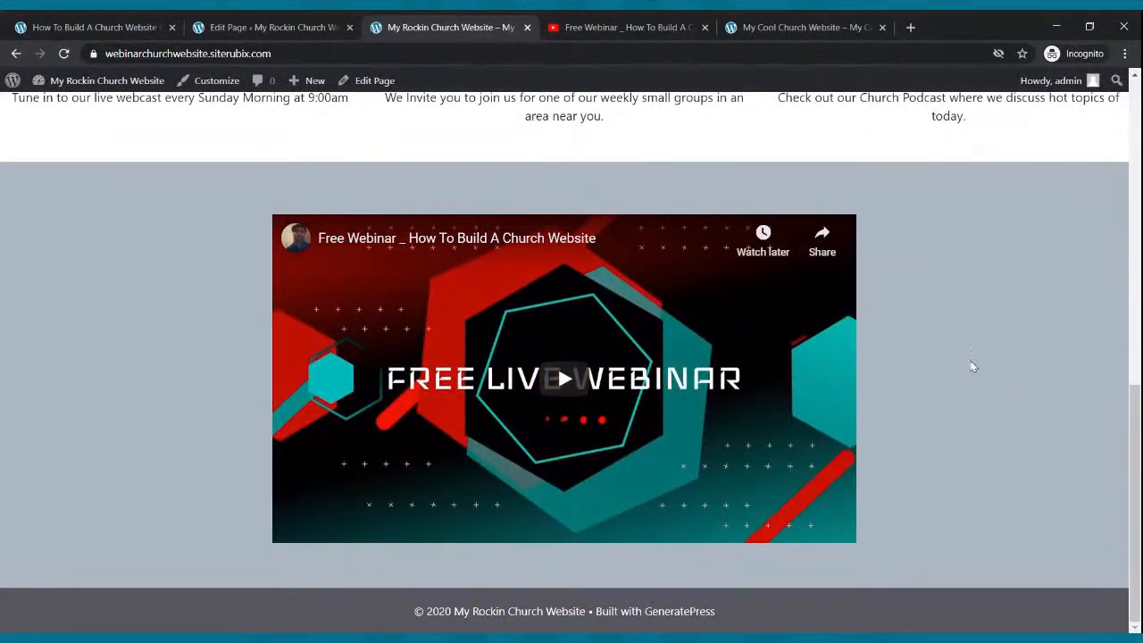
scroll(973, 366, up, 10)
scroll(972, 361, down, 1)
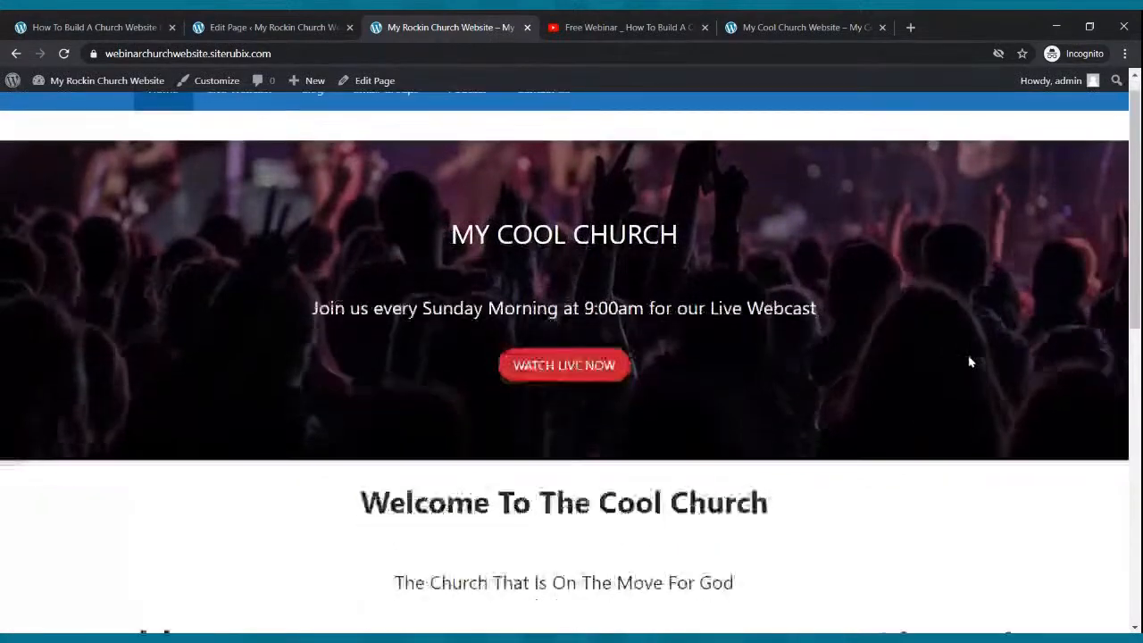
scroll(973, 361, down, 8)
scroll(976, 363, up, 8)
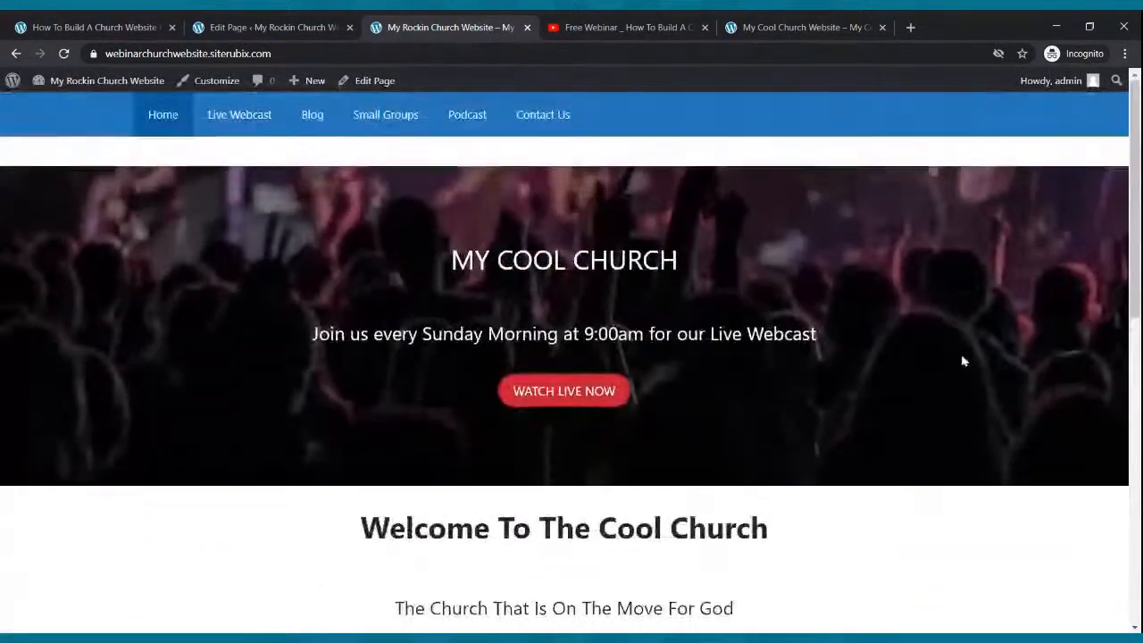
scroll(962, 361, down, 6)
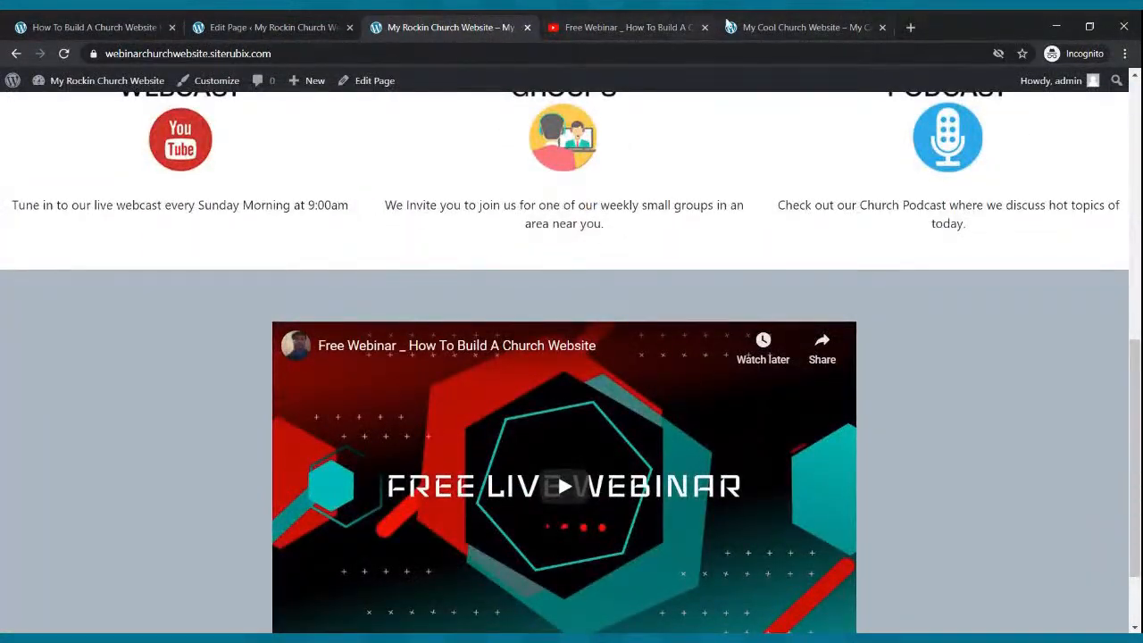
click(728, 26)
scroll(579, 530, down, 8)
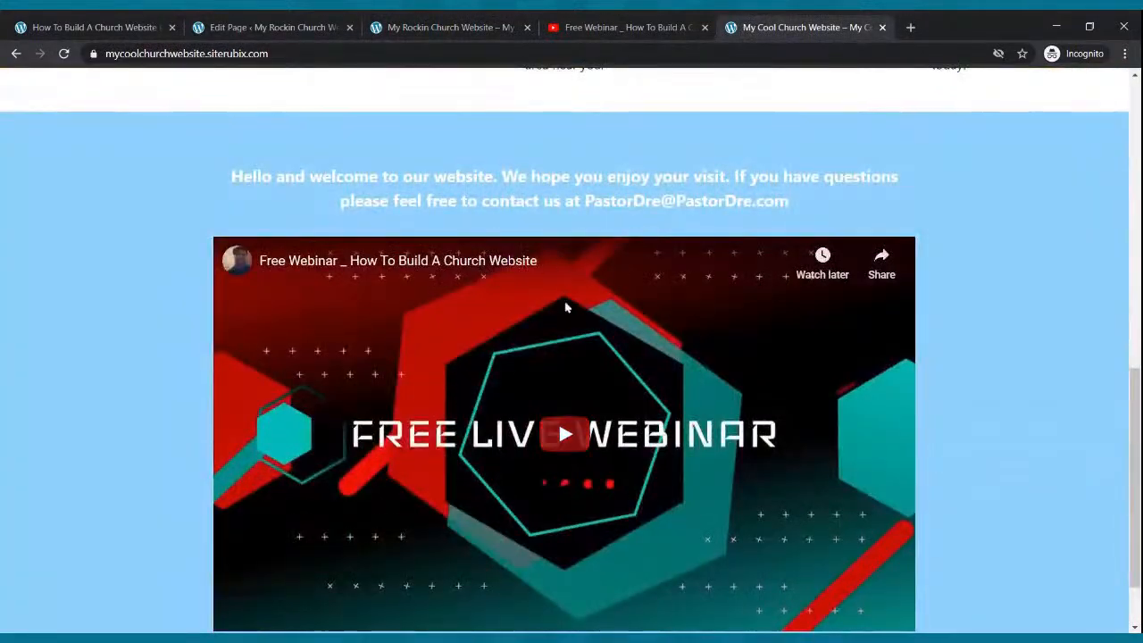
- Copy the welcome paragraph from the reference site into the cover's title area
drag(231, 176, 796, 208)
key(ctrl+c)
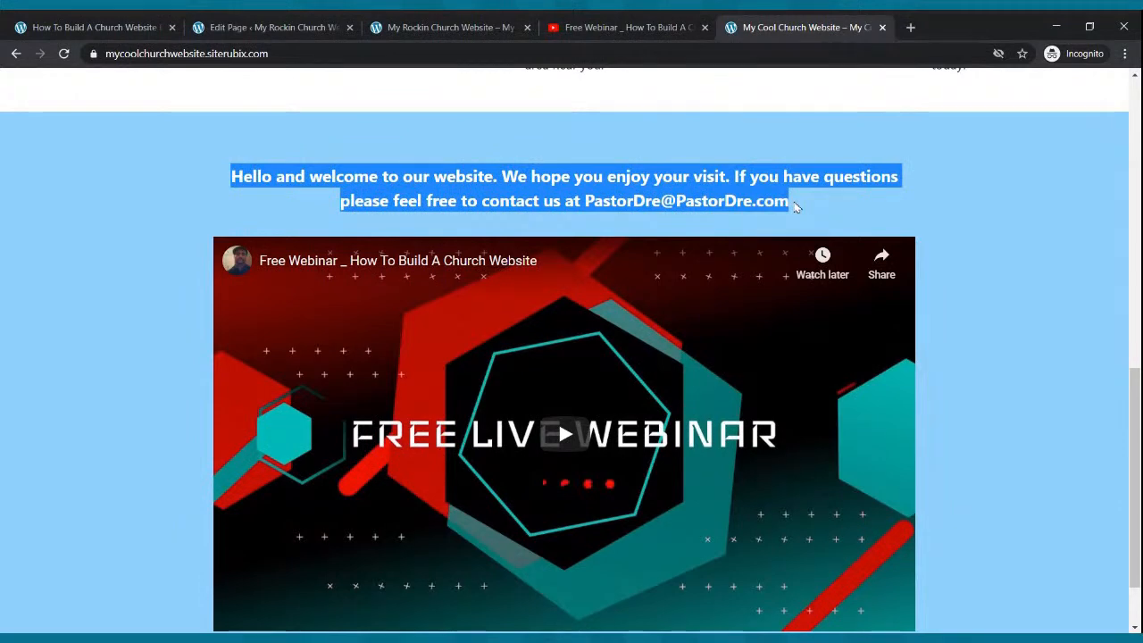
click(303, 23)
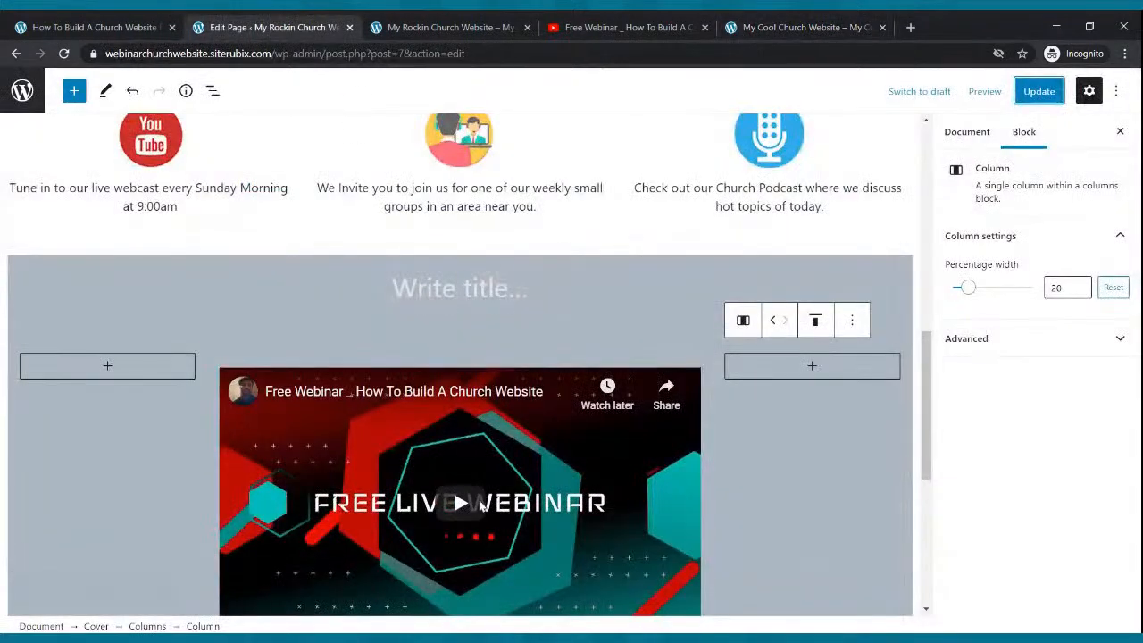
click(490, 292)
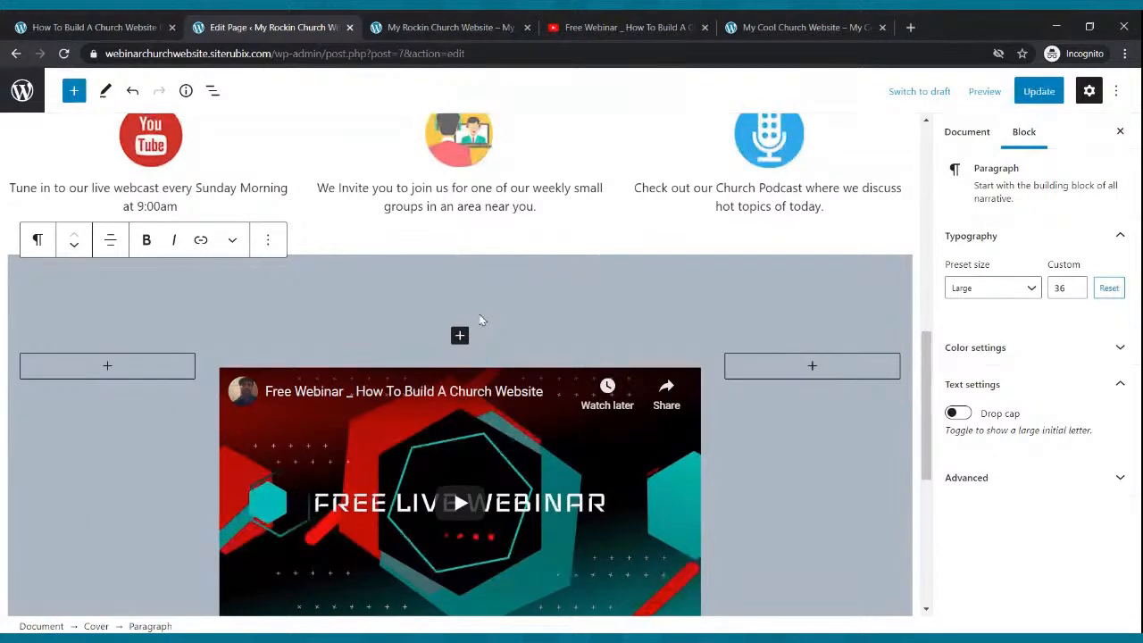
key(ctrl+v)
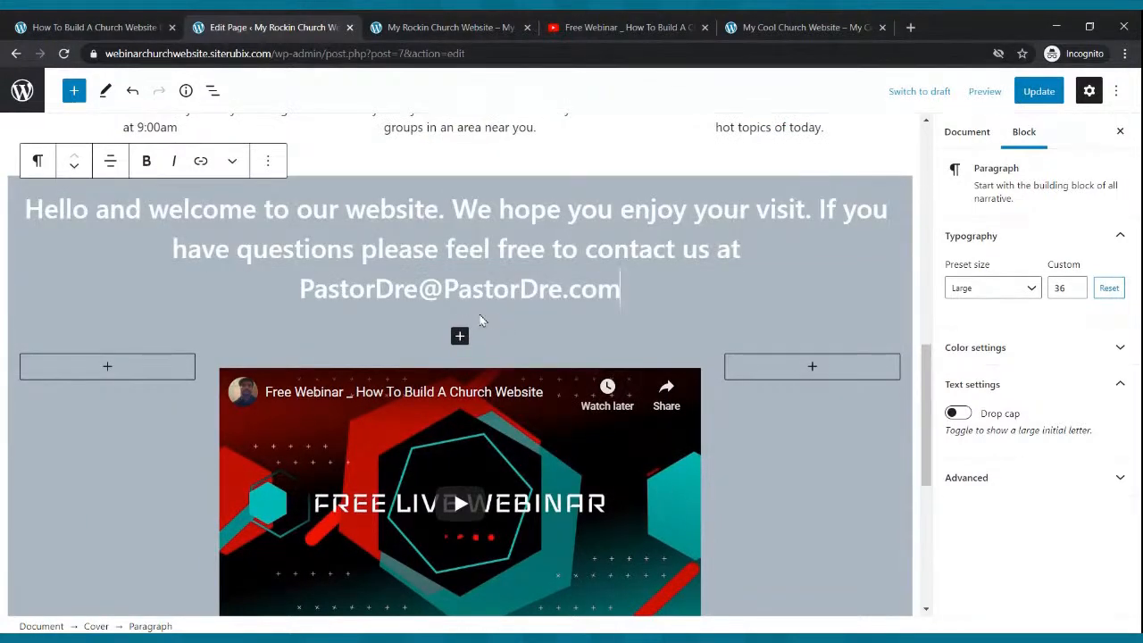
- Set the welcome paragraph to the Large preset size and update the page
drag(631, 292, 23, 209)
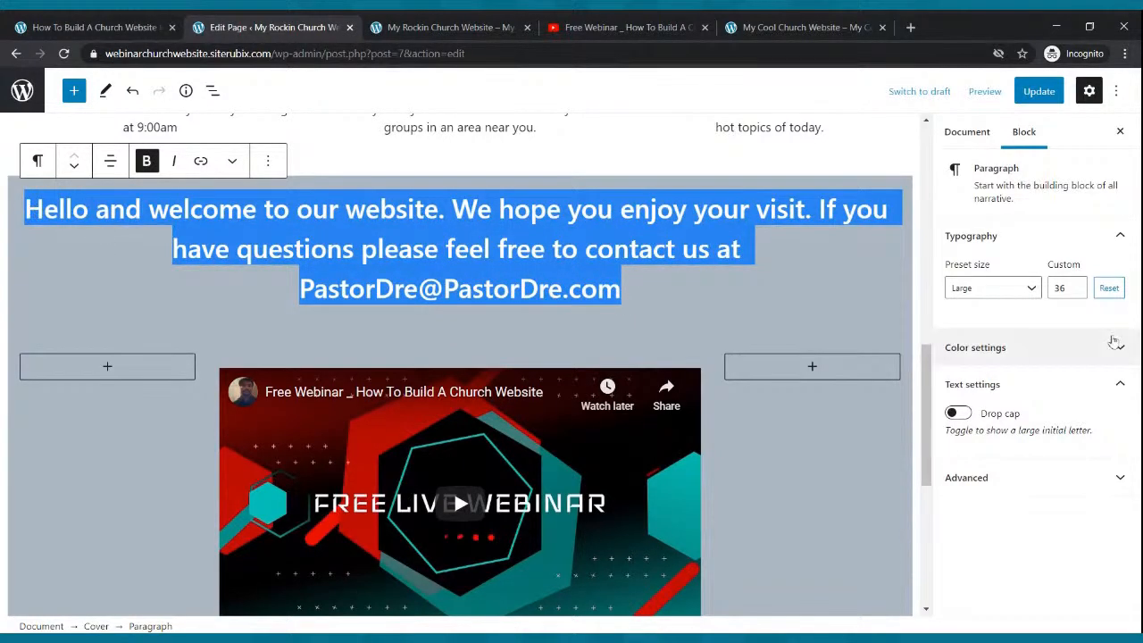
click(1028, 289)
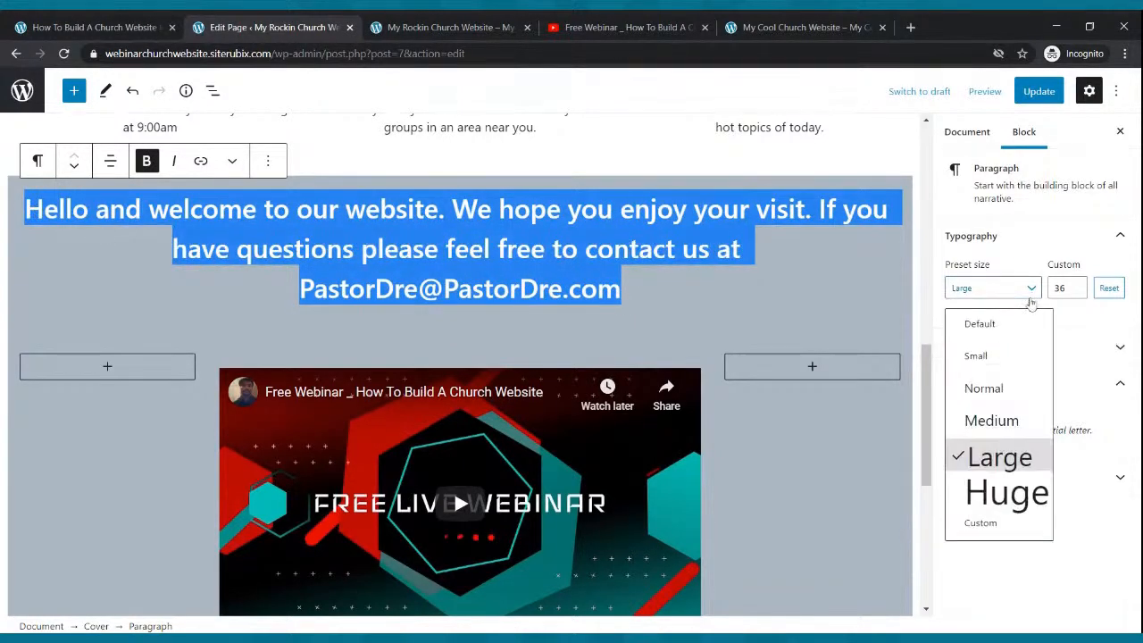
click(983, 389)
click(974, 287)
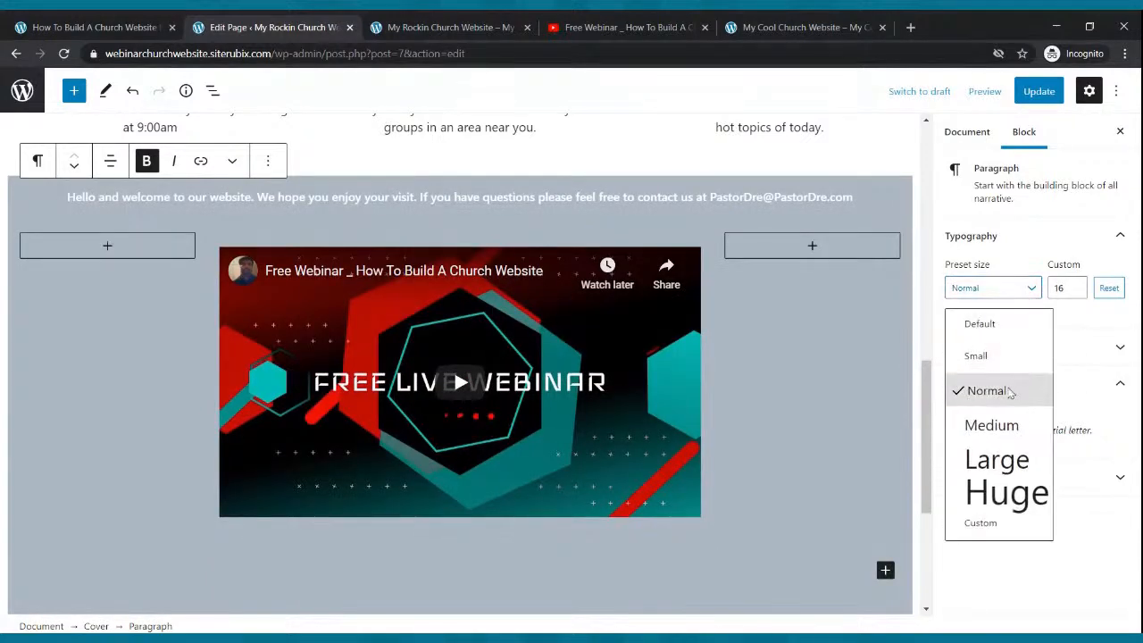
click(993, 425)
click(1030, 294)
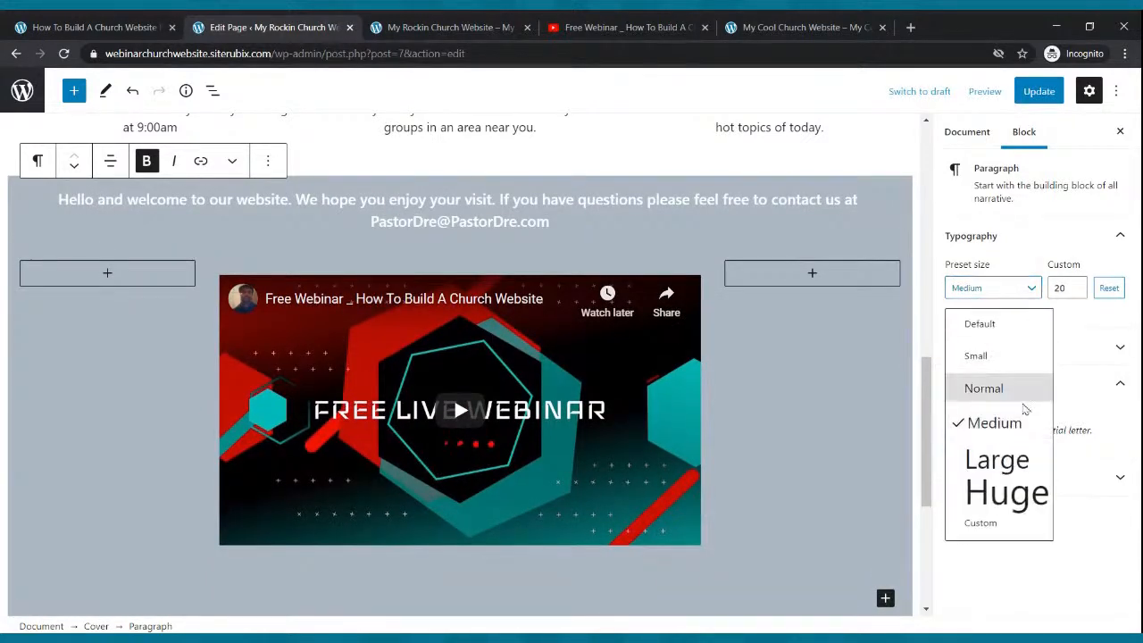
click(1009, 458)
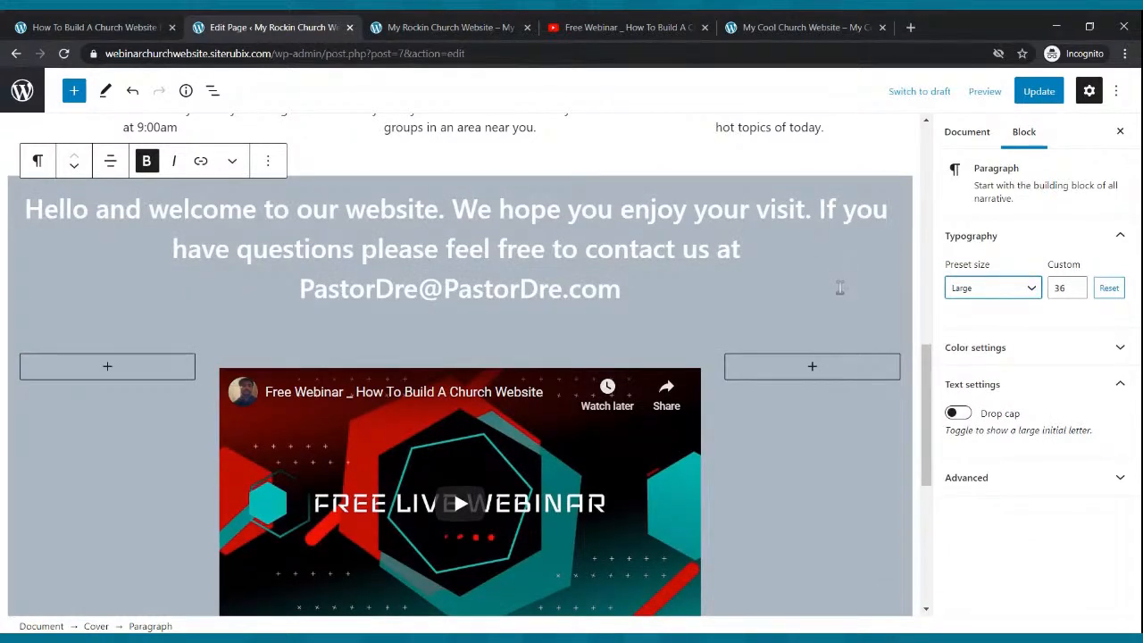
click(1037, 91)
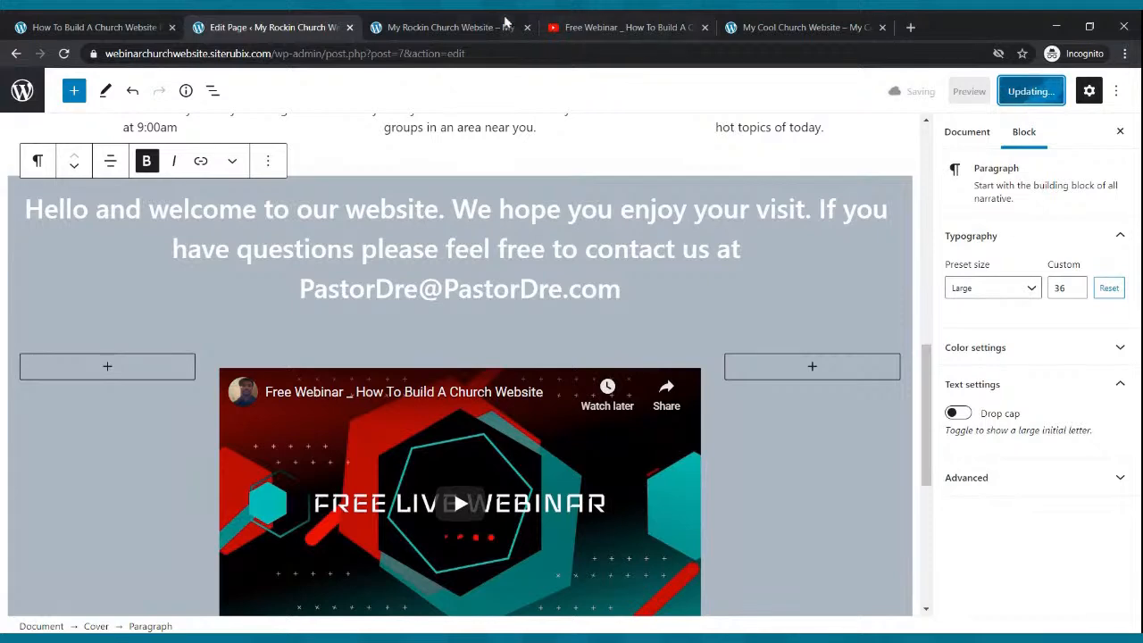
- Reload the live site and check the welcome line above the embedded video
click(486, 25)
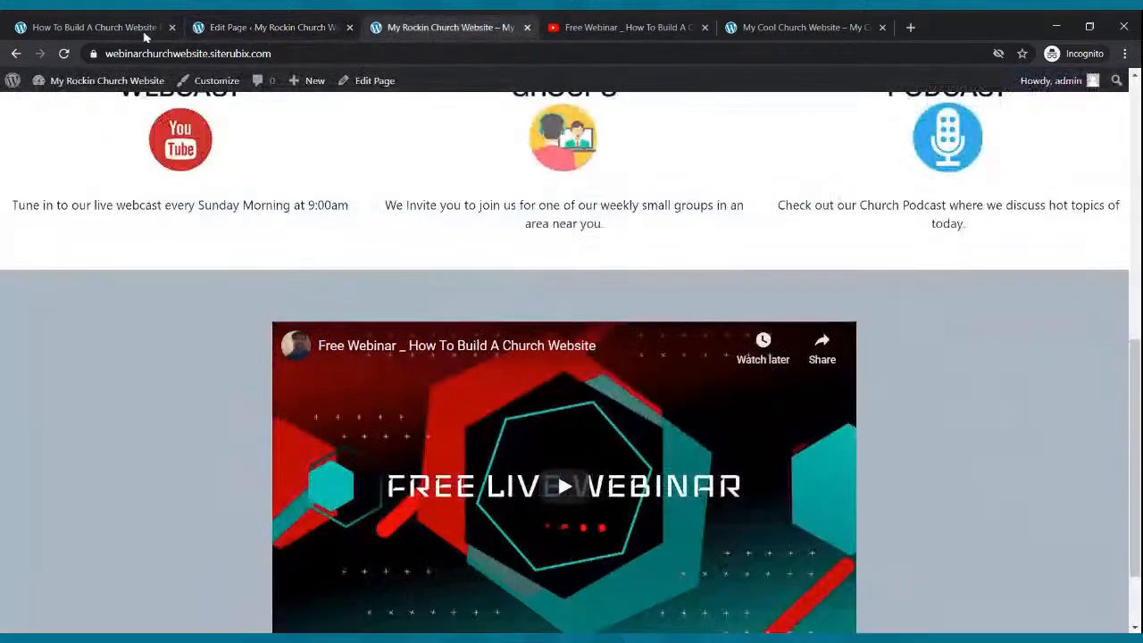
click(64, 54)
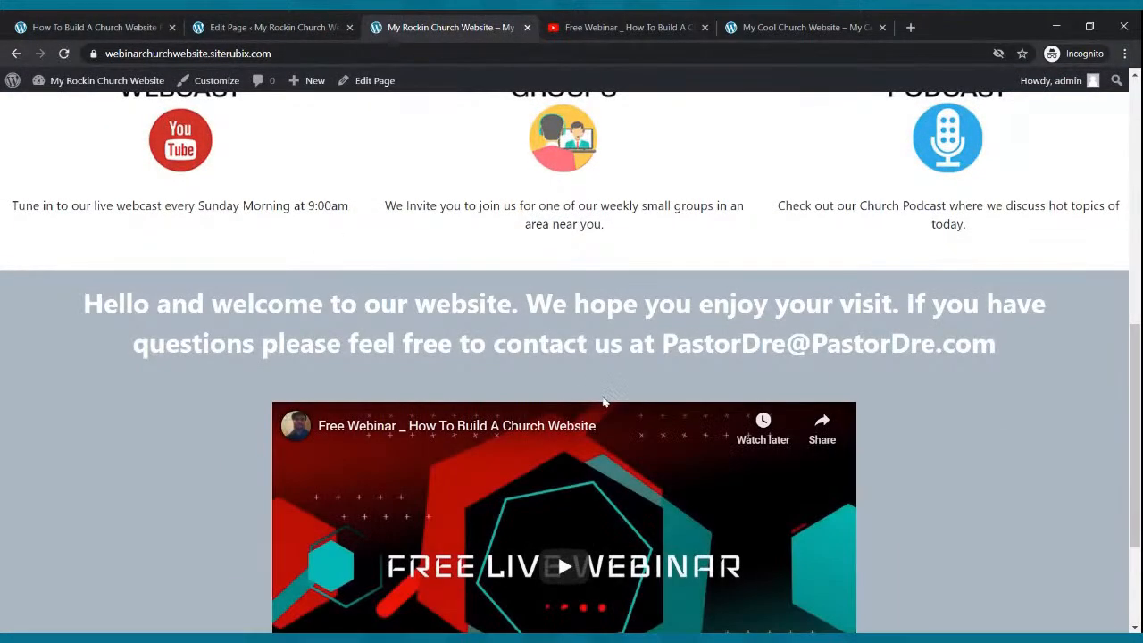
scroll(603, 402, down, 2)
scroll(603, 402, up, 2)
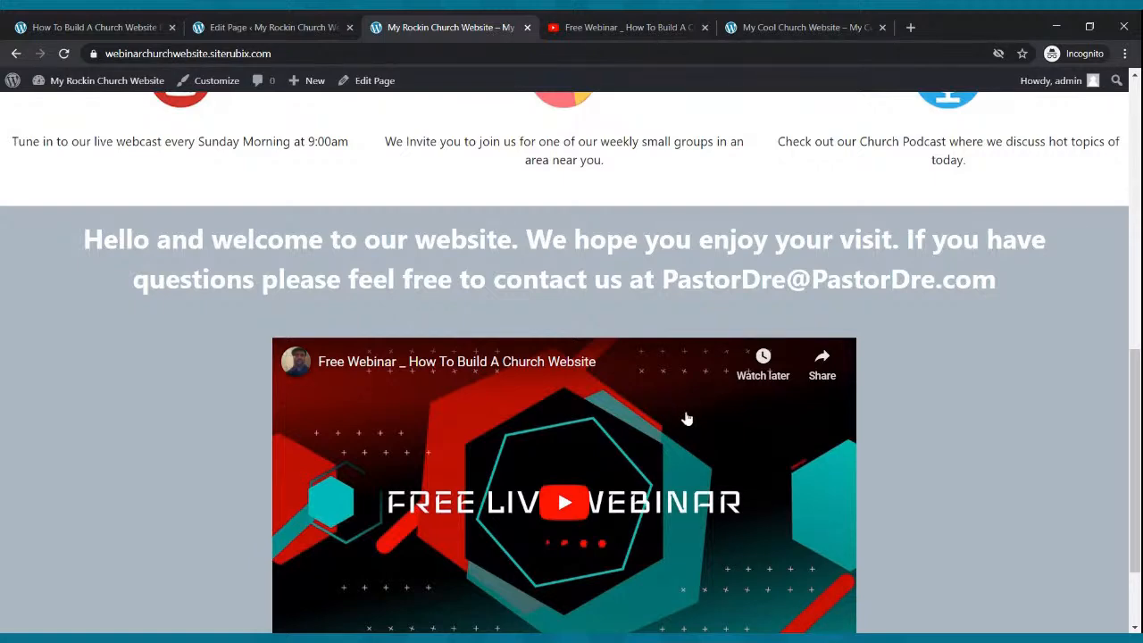
scroll(687, 420, down, 2)
scroll(688, 421, up, 3)
scroll(688, 421, down, 2)
scroll(693, 413, up, 5)
scroll(697, 404, down, 5)
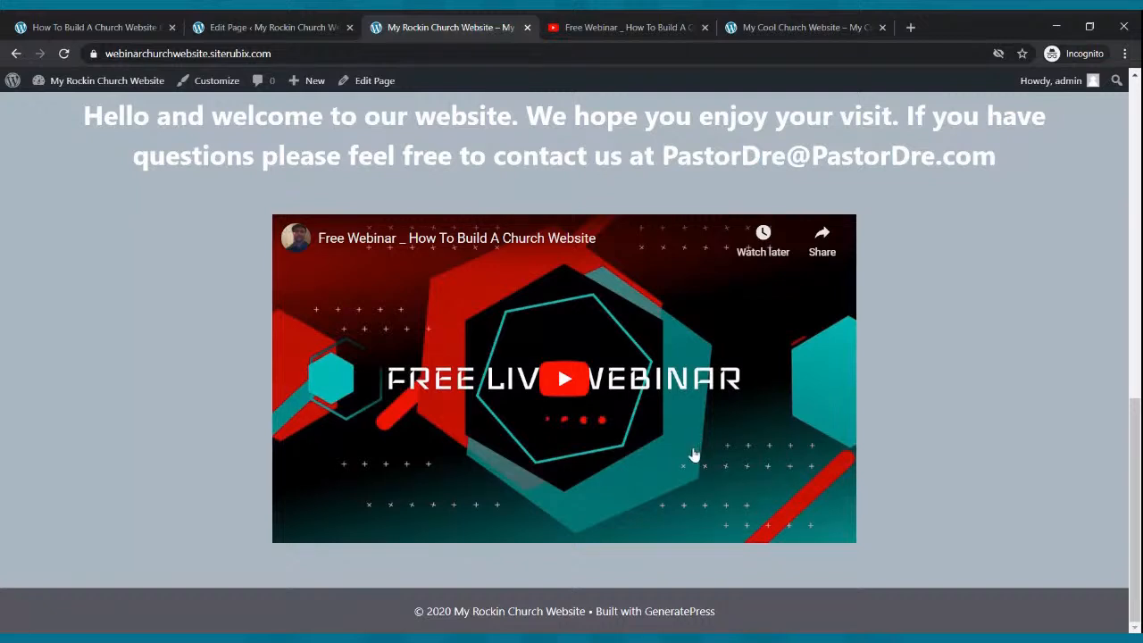
scroll(709, 493, up, 2)
scroll(709, 492, down, 2)
- Play the embedded video to test it, then pause it
click(564, 384)
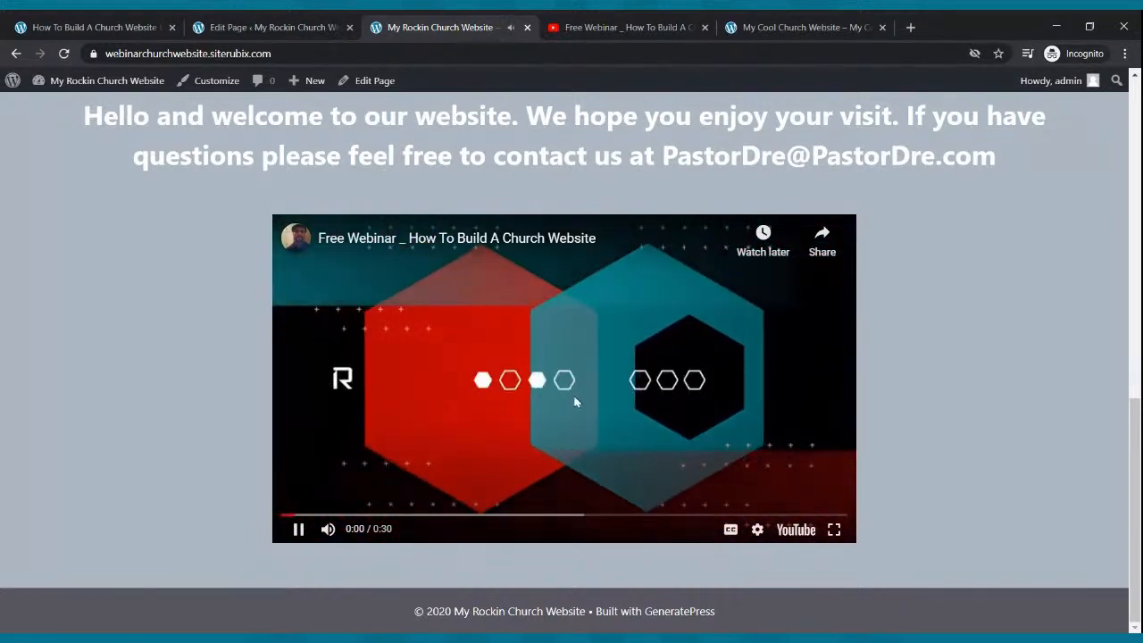
click(302, 528)
scroll(390, 420, up, 15)
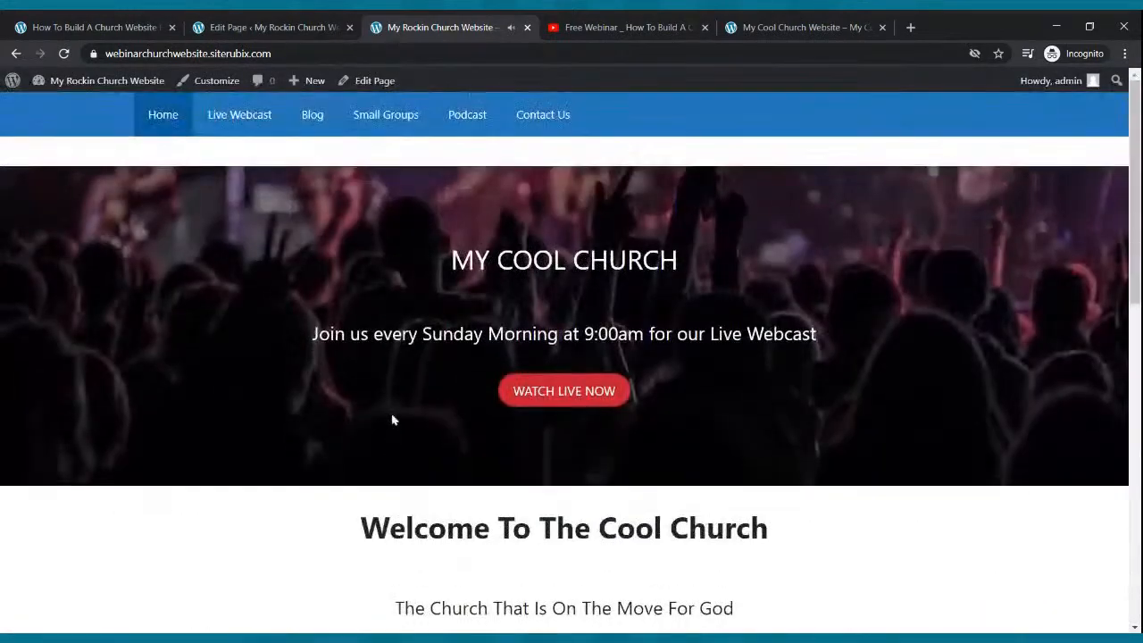
scroll(405, 396, down, 15)
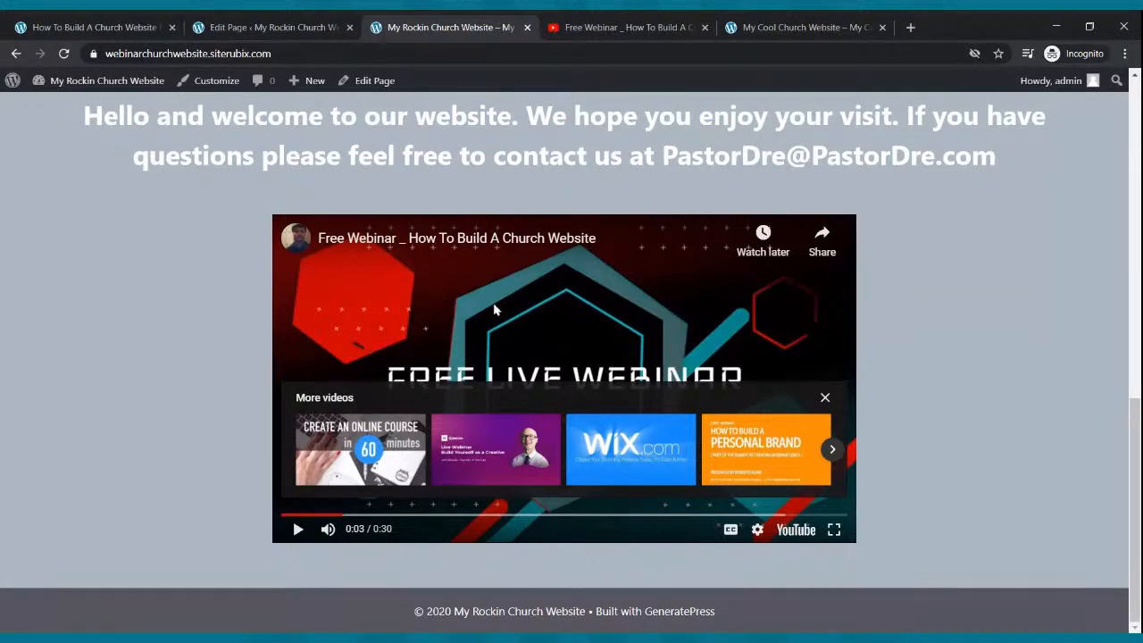
- Go to the Pages list, open the Live Webcast page, and place the cursor in its empty paragraph
scroll(500, 384, up, 15)
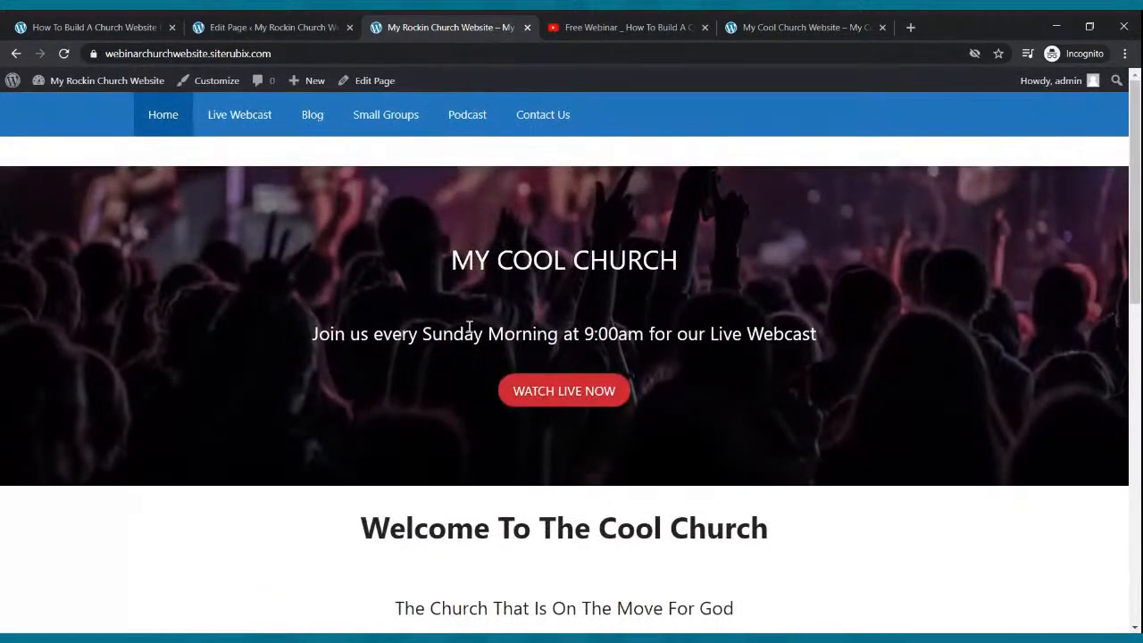
click(267, 27)
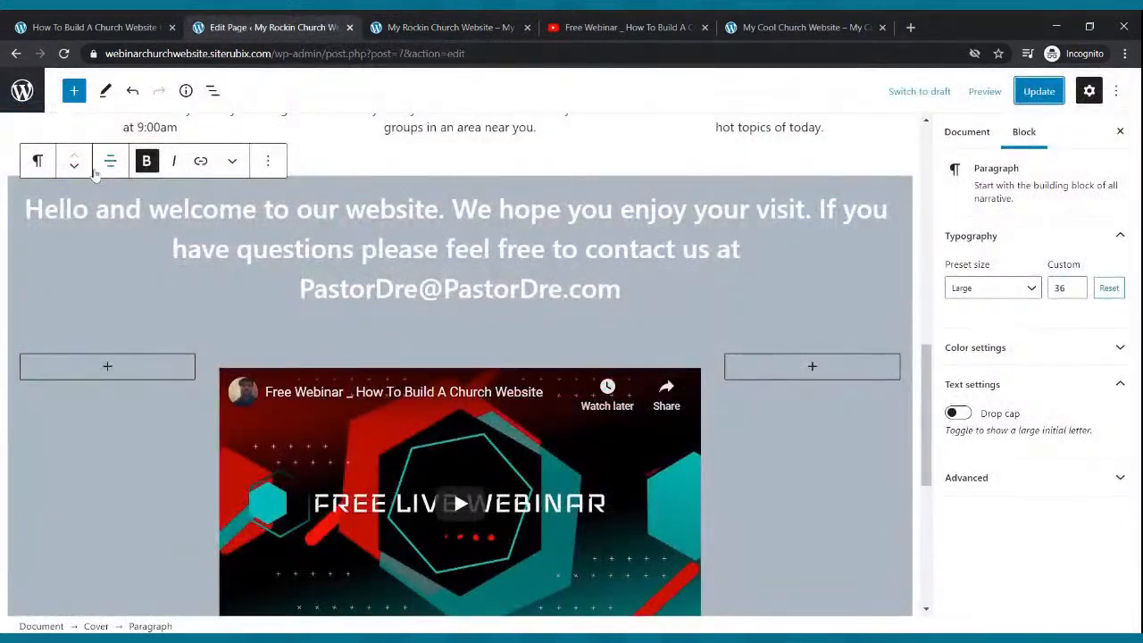
click(26, 105)
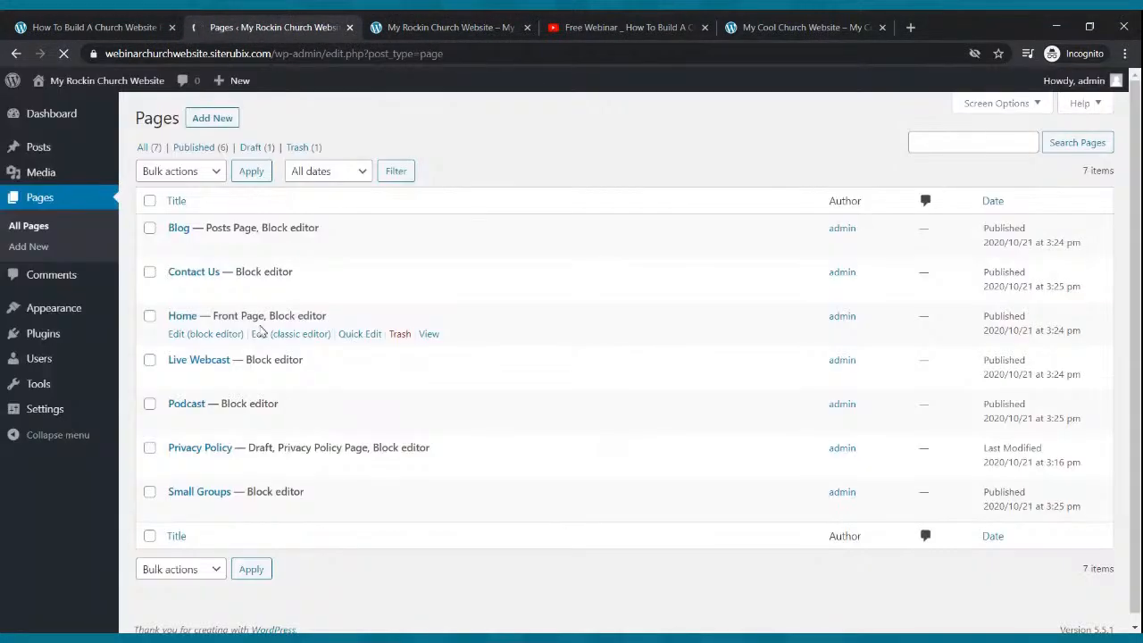
click(201, 379)
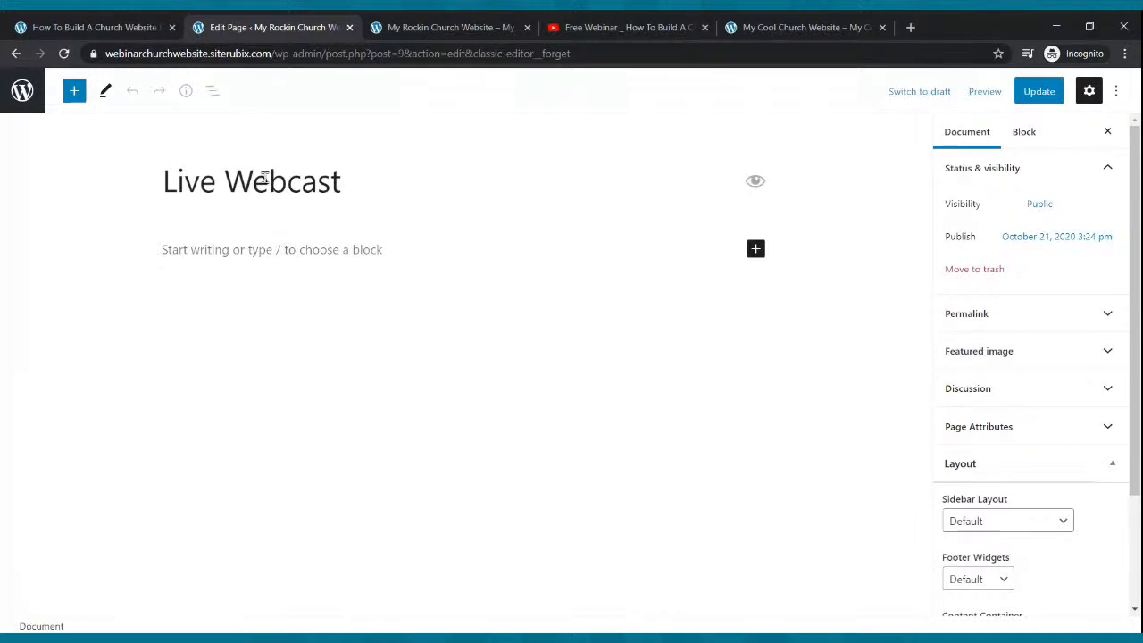
click(261, 256)
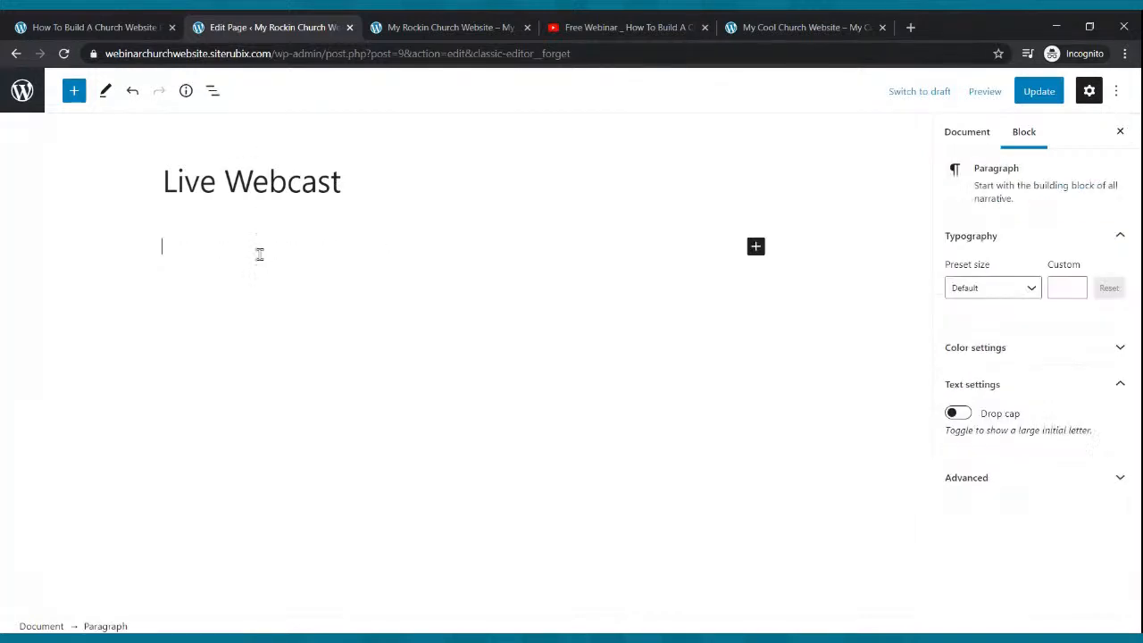
- Write 'Welcome to our live webcast. We are live every Sunday at 9:00am' and update the page
text(Welcoeme to our live web)
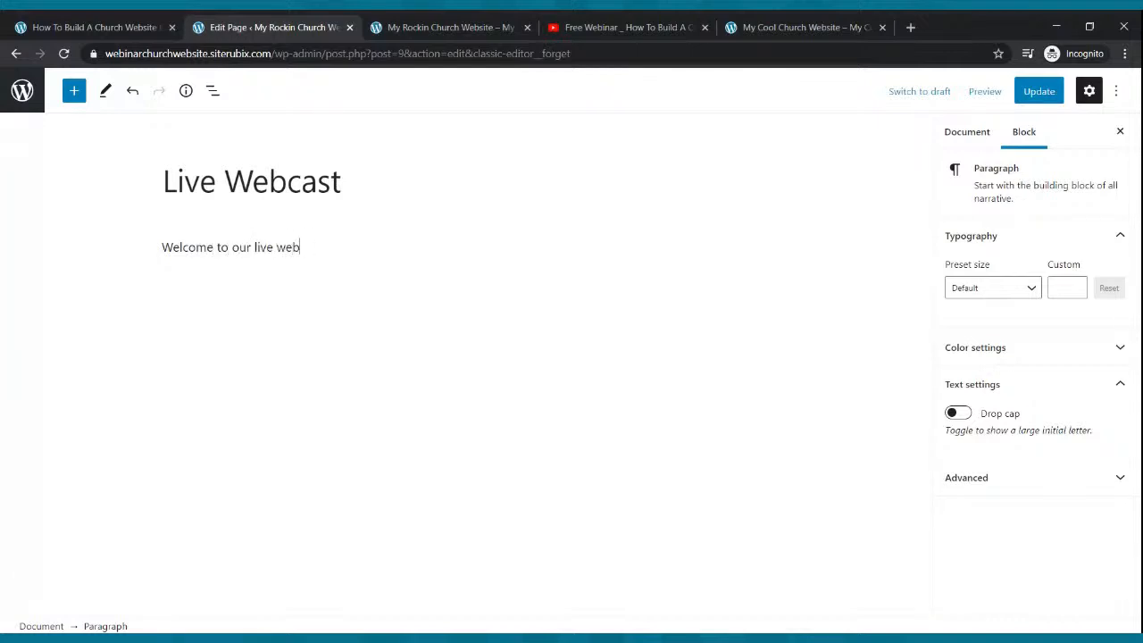
text(cas)
text(t. We ar l)
text(e live every)
text( s)
key(BackSpace)
text(Sunday at)
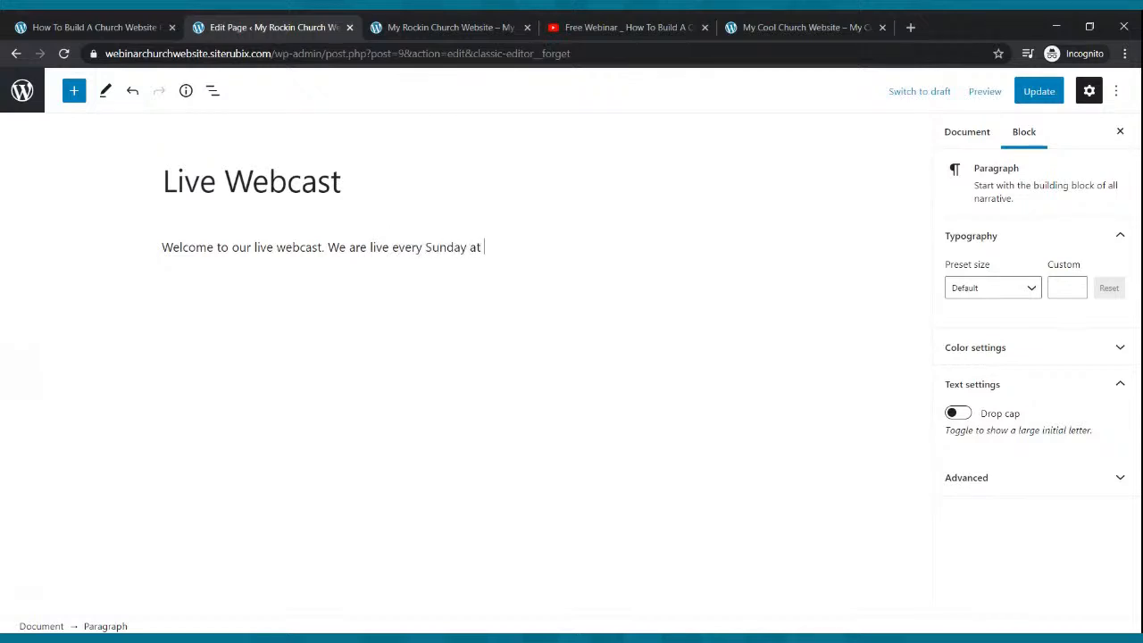
text( 9:00am)
click(1020, 100)
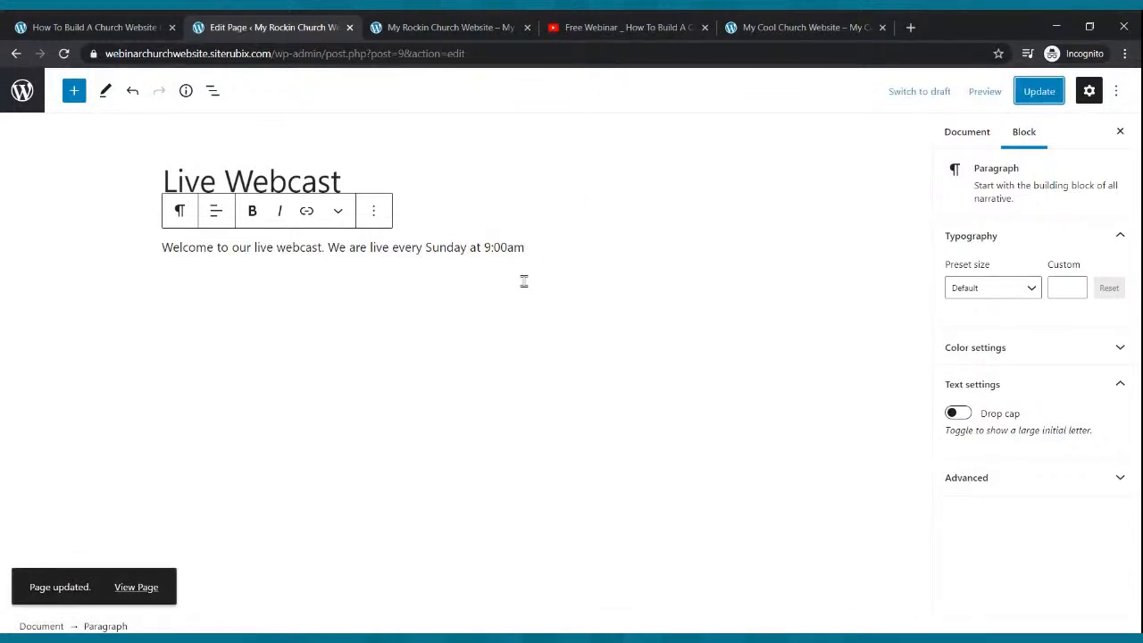
click(604, 27)
- Dismiss the Share dialog and use Create > Go live to reach the live streams list
click(739, 257)
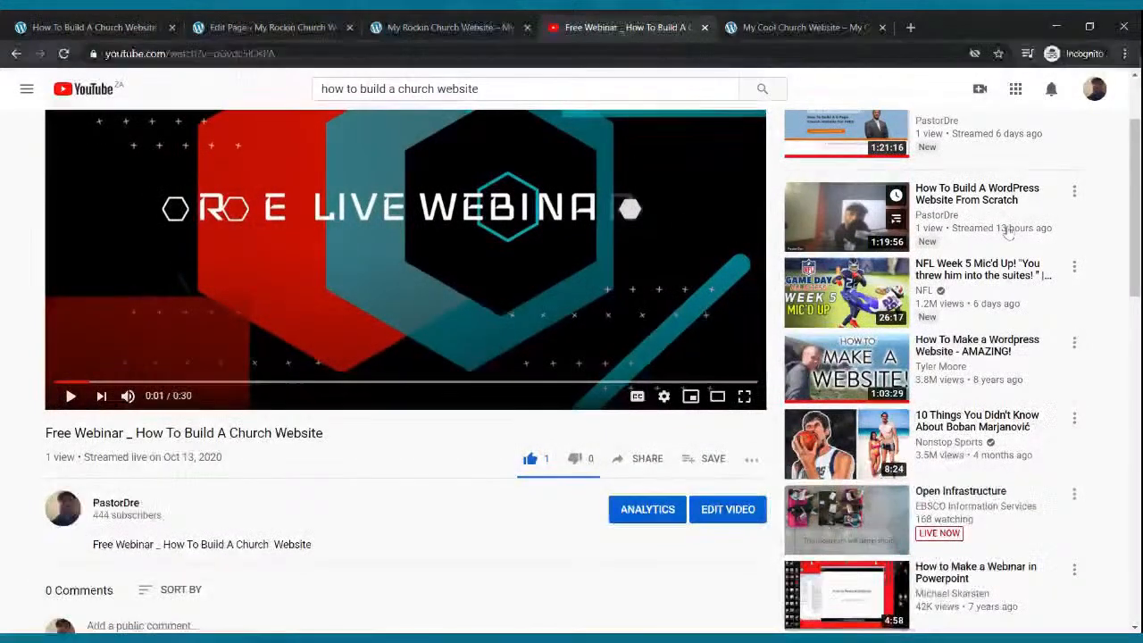
click(979, 89)
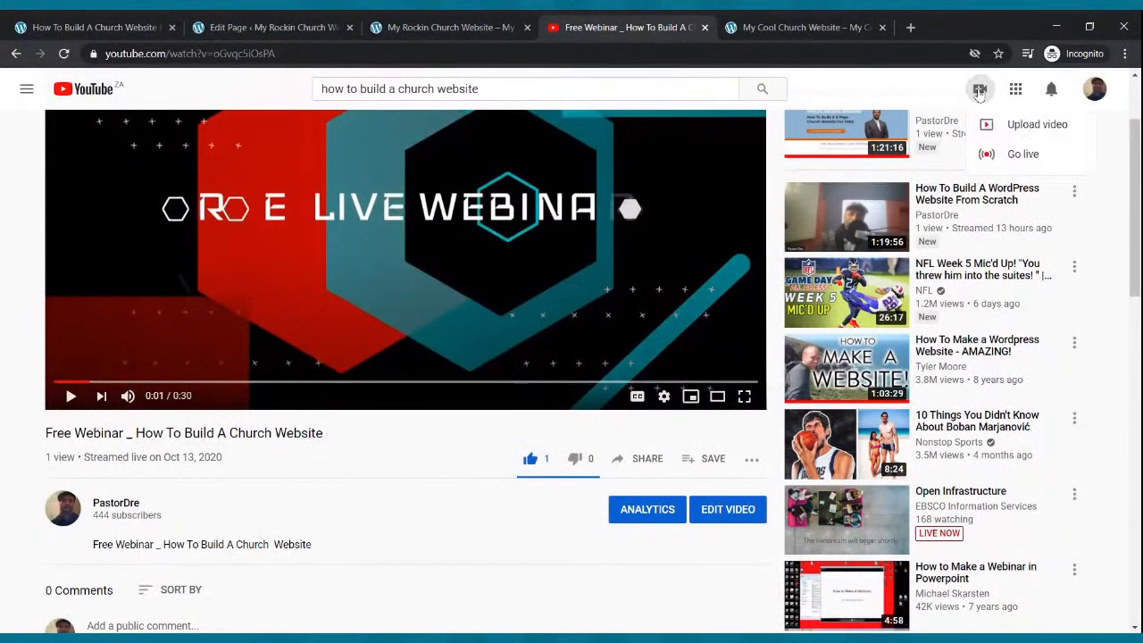
click(989, 154)
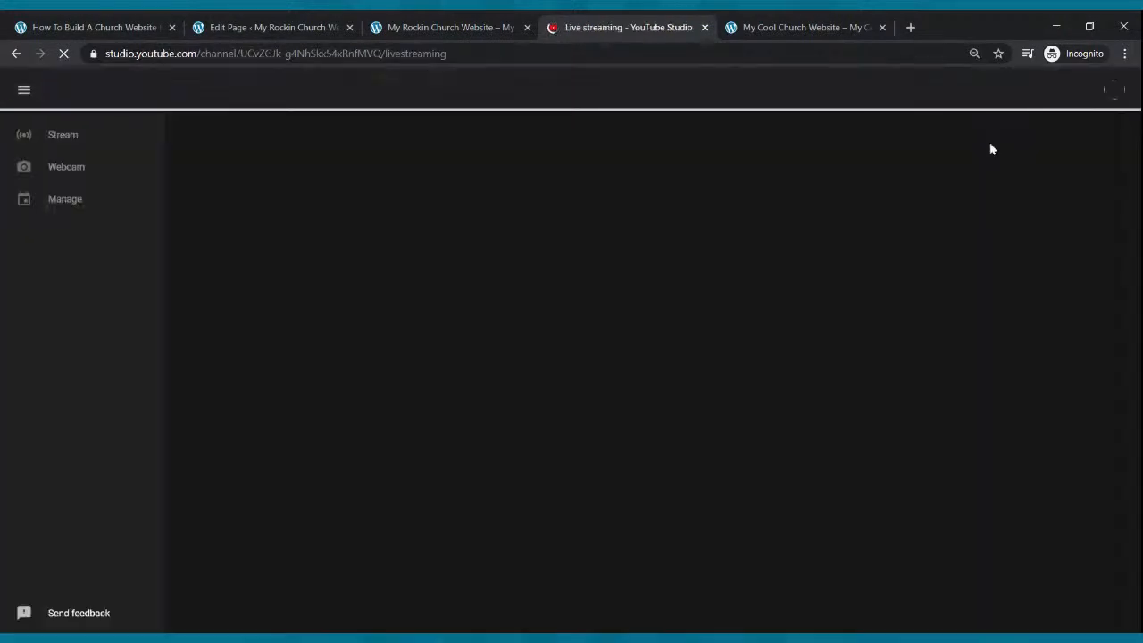
click(389, 23)
click(234, 25)
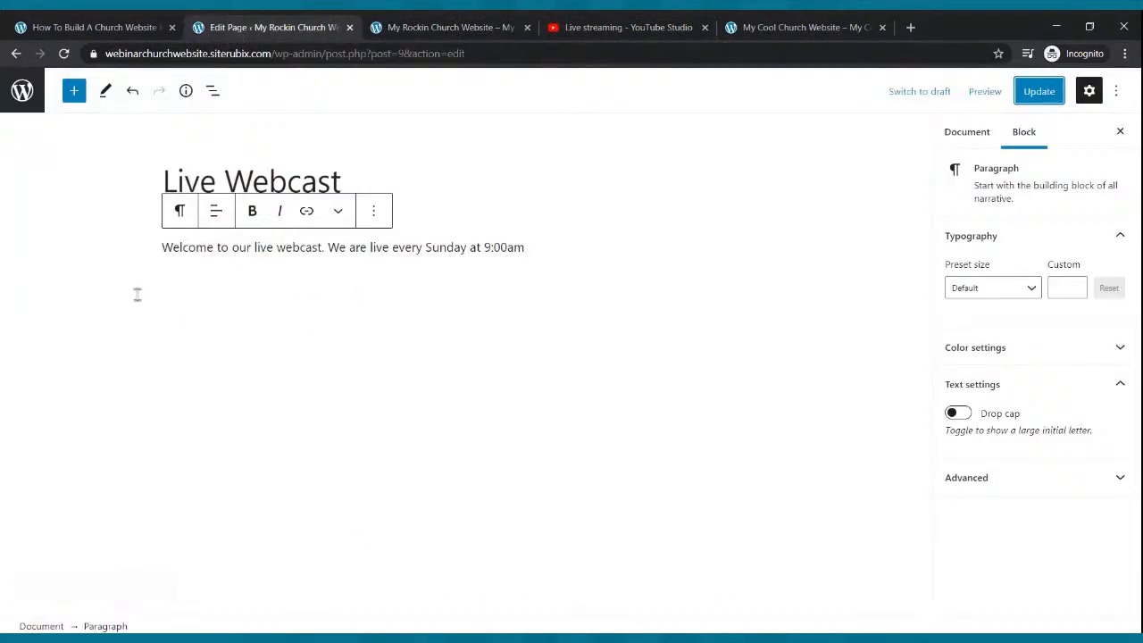
click(625, 25)
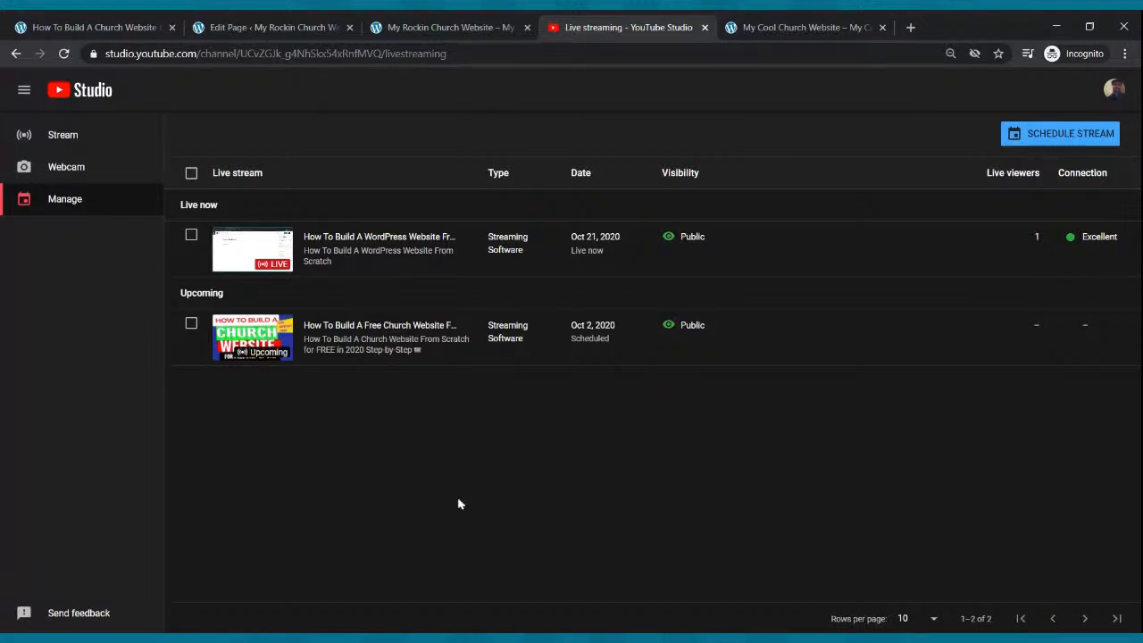
- Start a new scheduled stream titled 'Sunday Morning Celebration Service'
click(1087, 132)
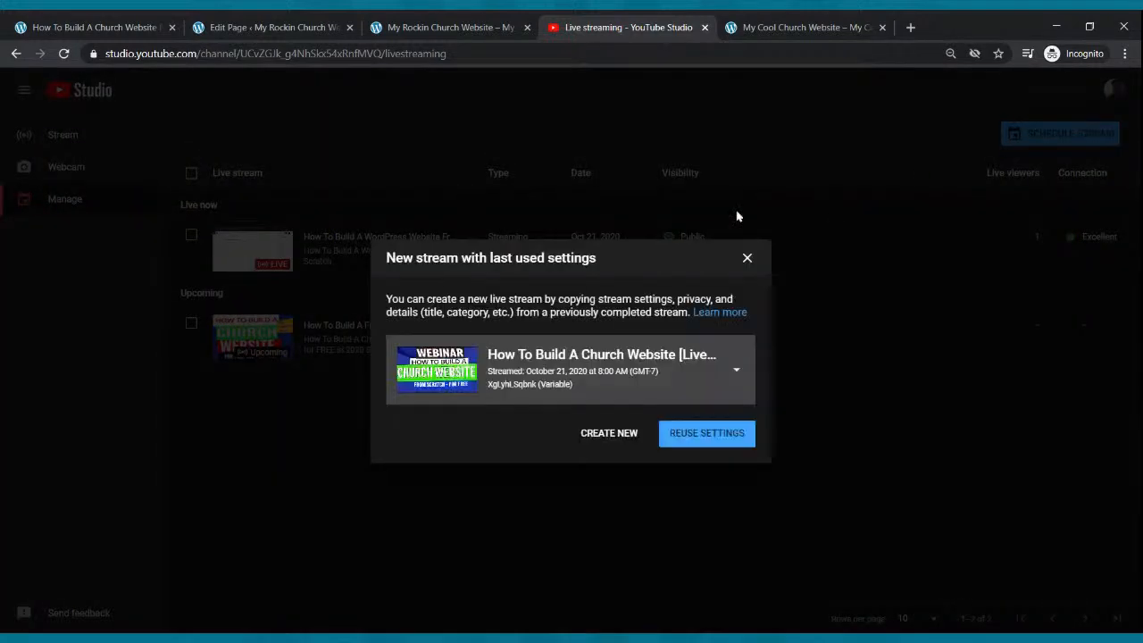
click(584, 439)
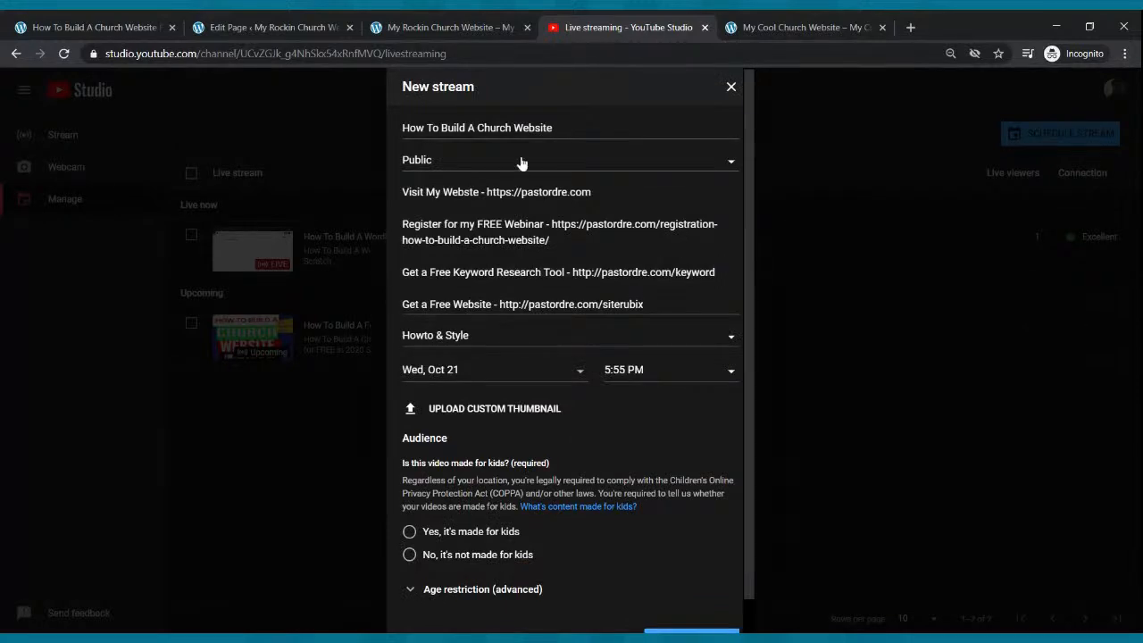
click(532, 127)
key(ctrl+a)
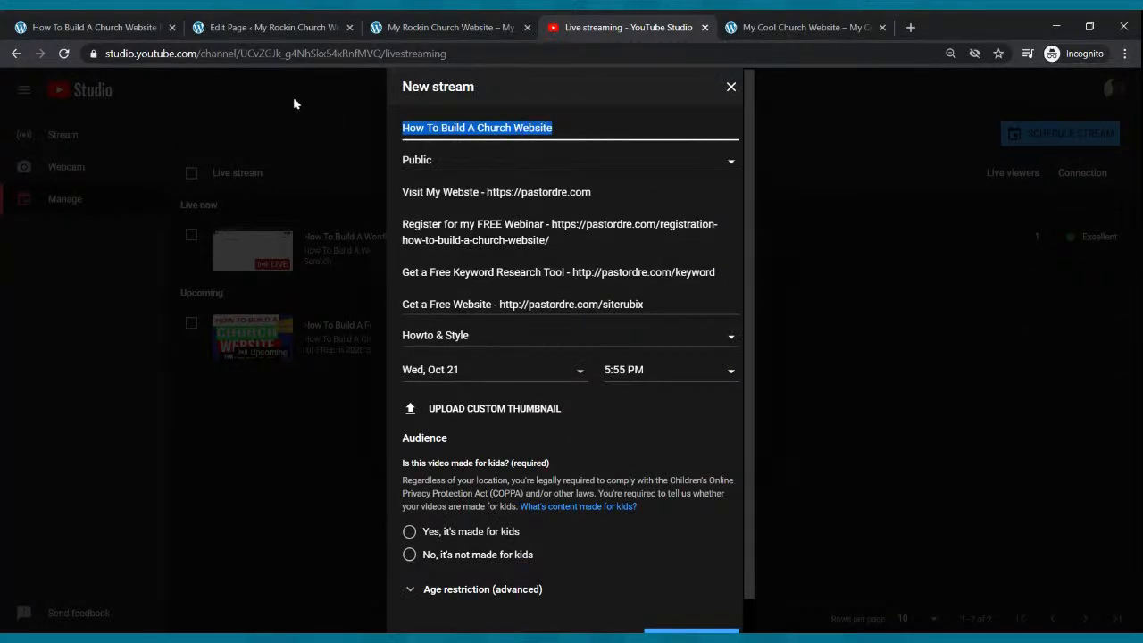
text(Sunday Morning Ce)
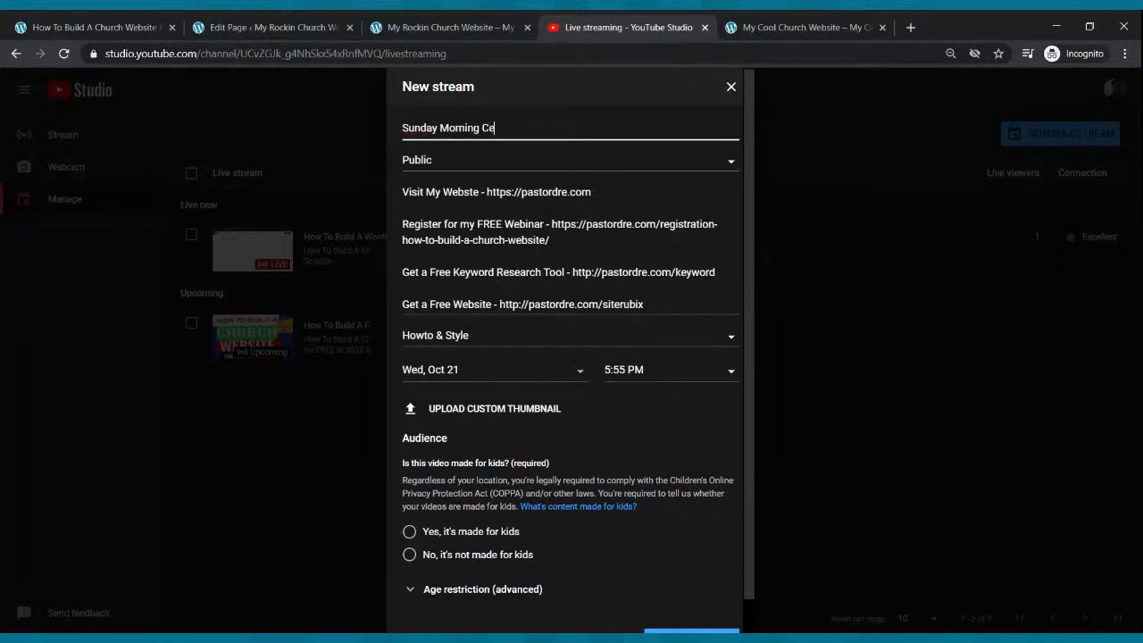
text(lebration Service)
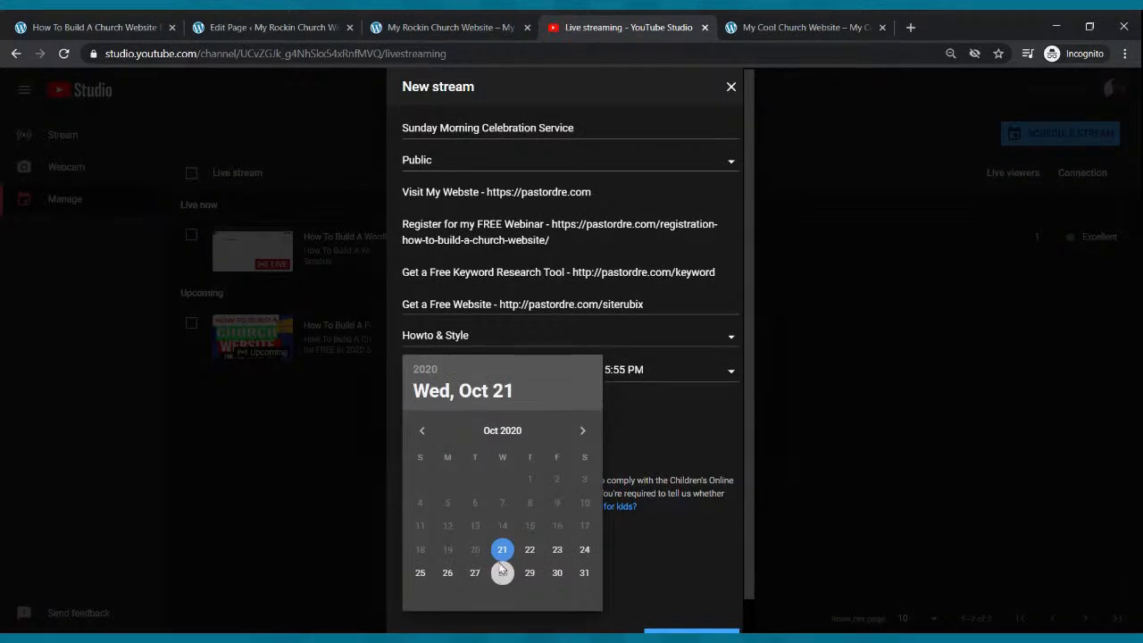
- Schedule it for Sunday, Oct 25 at 9:00 AM, marked not made for kids, and create it
click(420, 576)
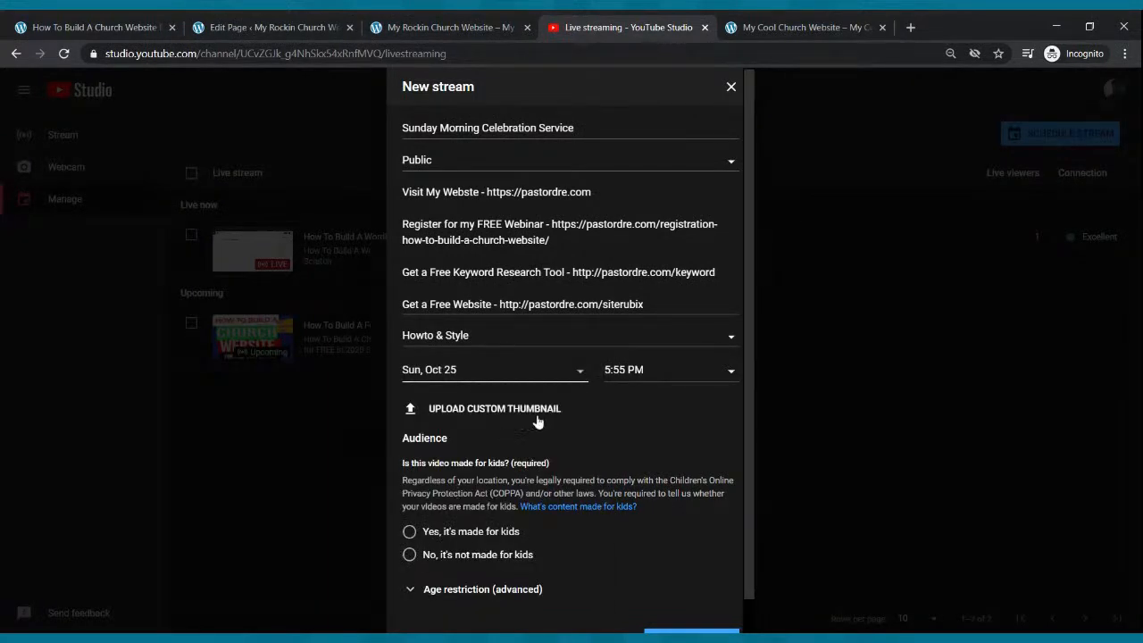
click(639, 370)
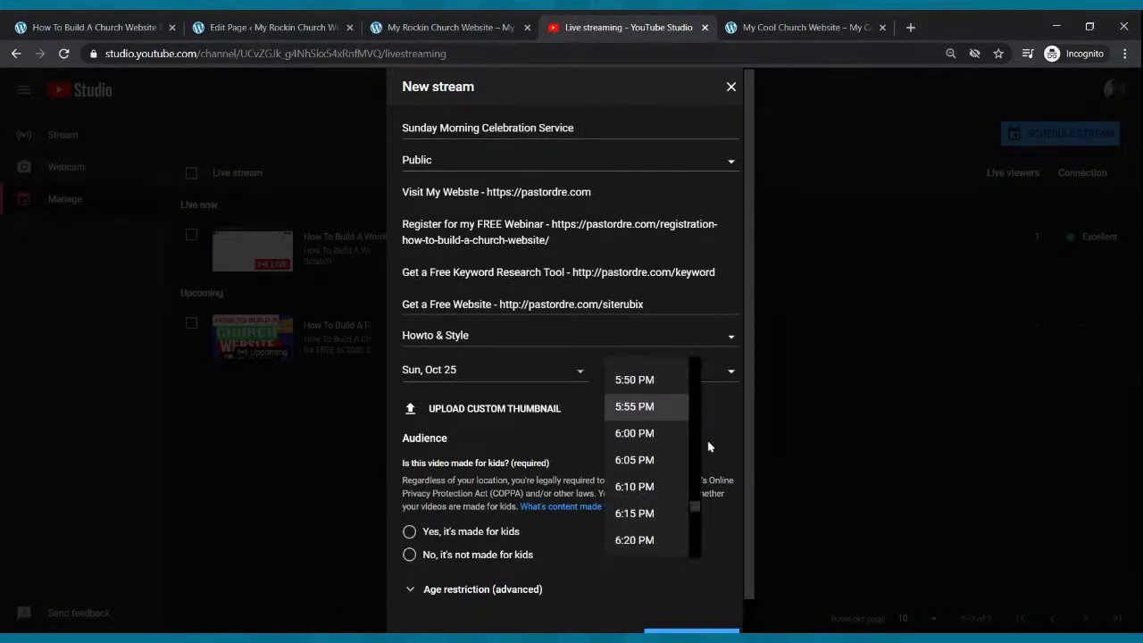
drag(700, 502, 694, 436)
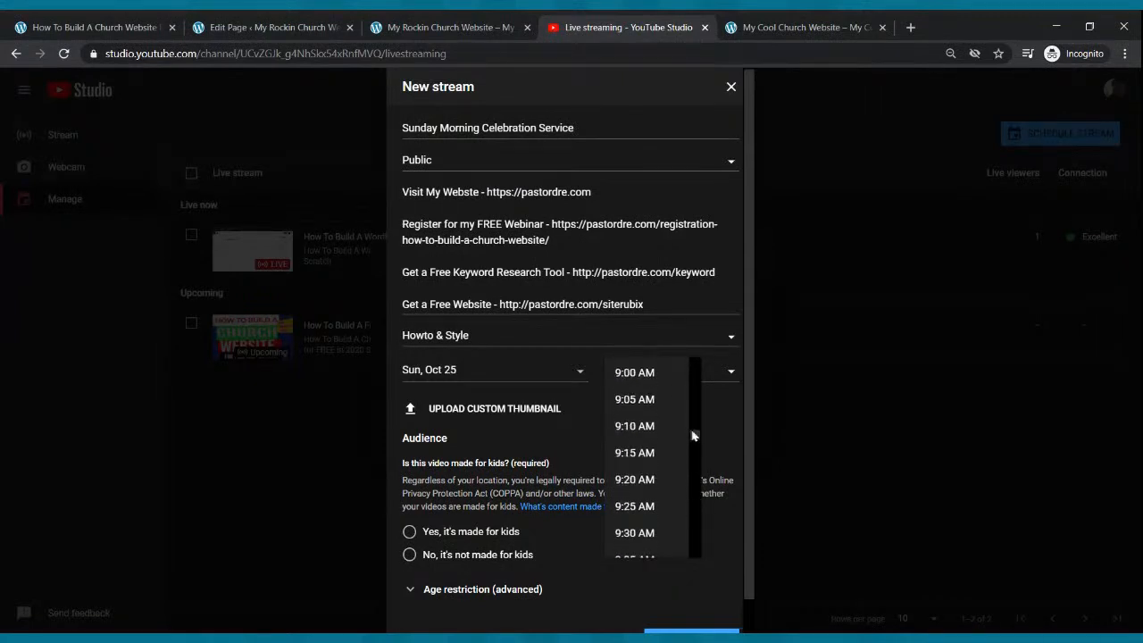
click(676, 377)
scroll(667, 378, down, 1)
click(409, 518)
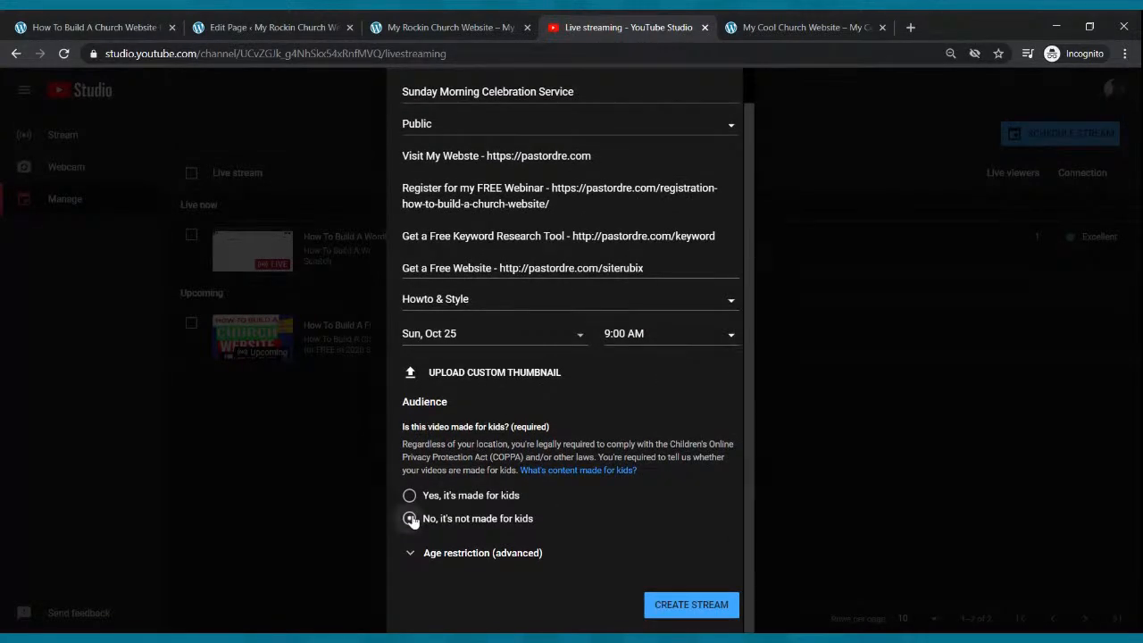
scroll(409, 518, up, 1)
scroll(640, 552, down, 1)
click(670, 606)
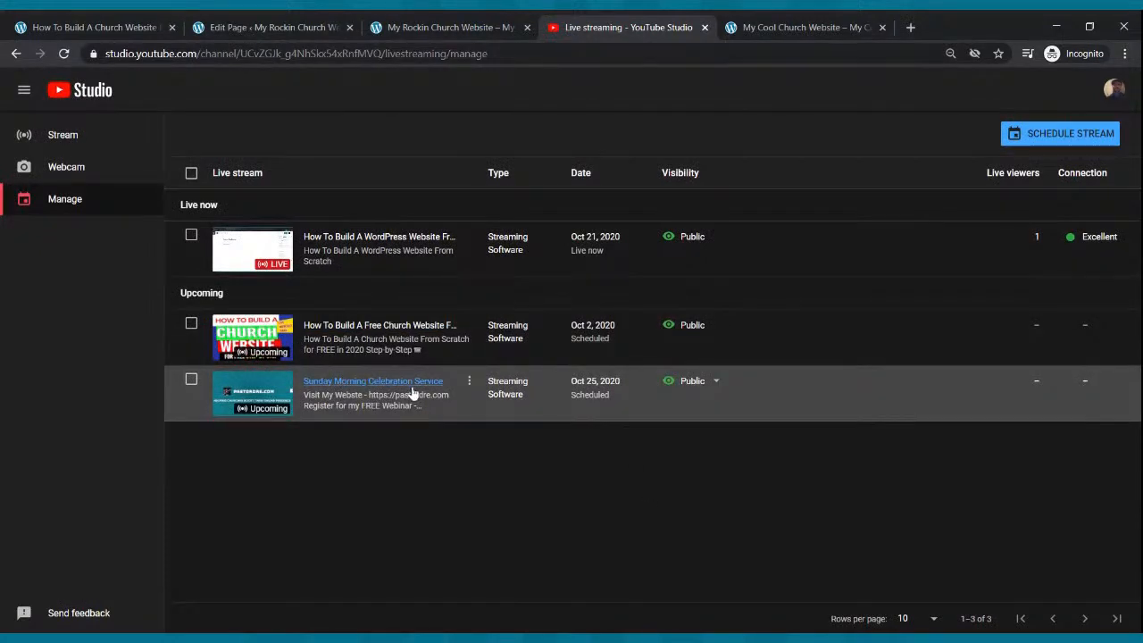
- Copy the Sunday Morning Celebration Service stream's share link and return to the Live Webcast editor
click(252, 392)
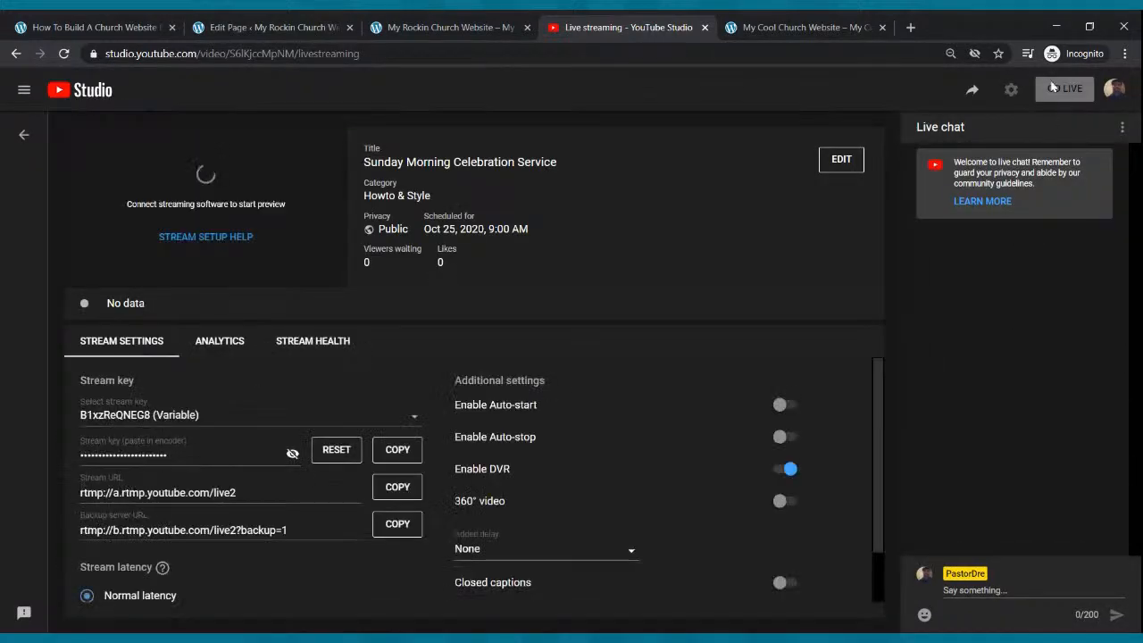
click(973, 92)
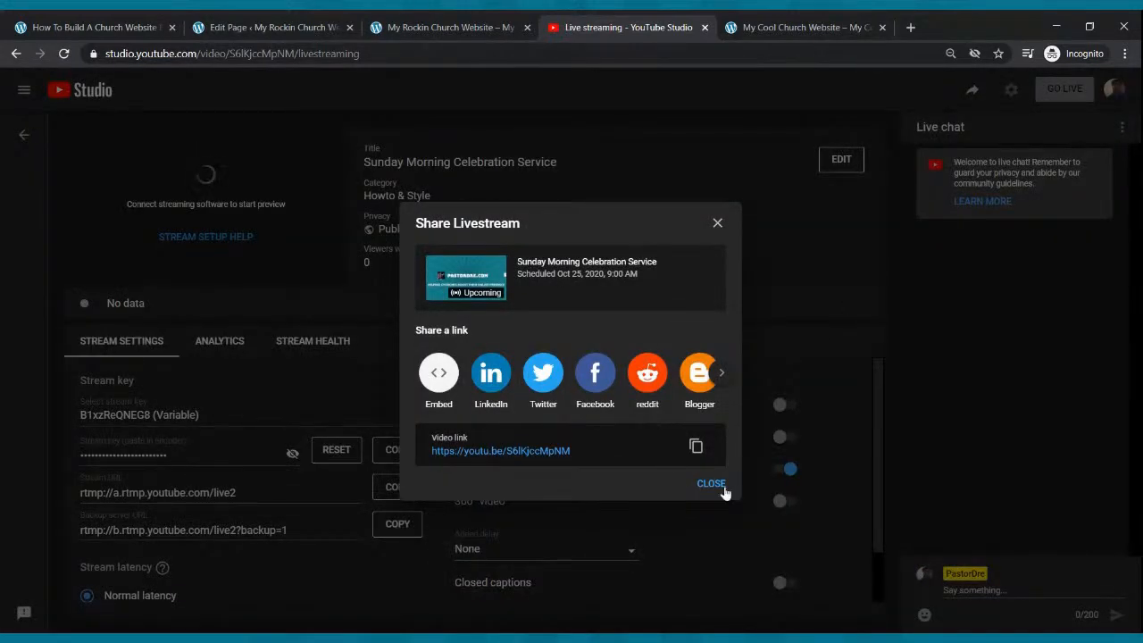
click(696, 449)
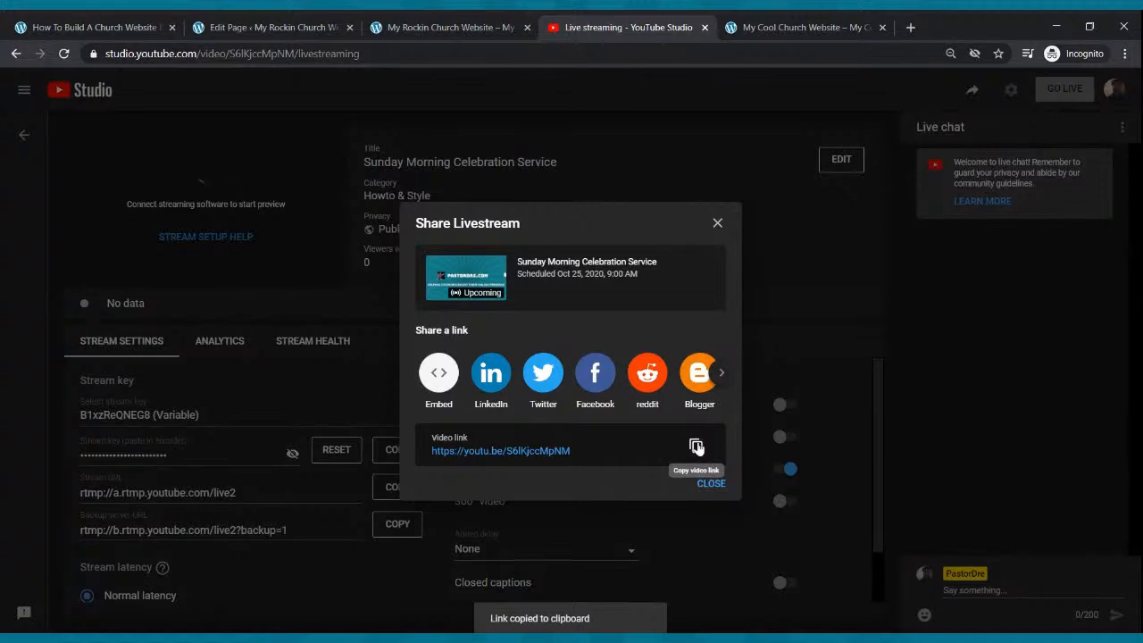
click(326, 21)
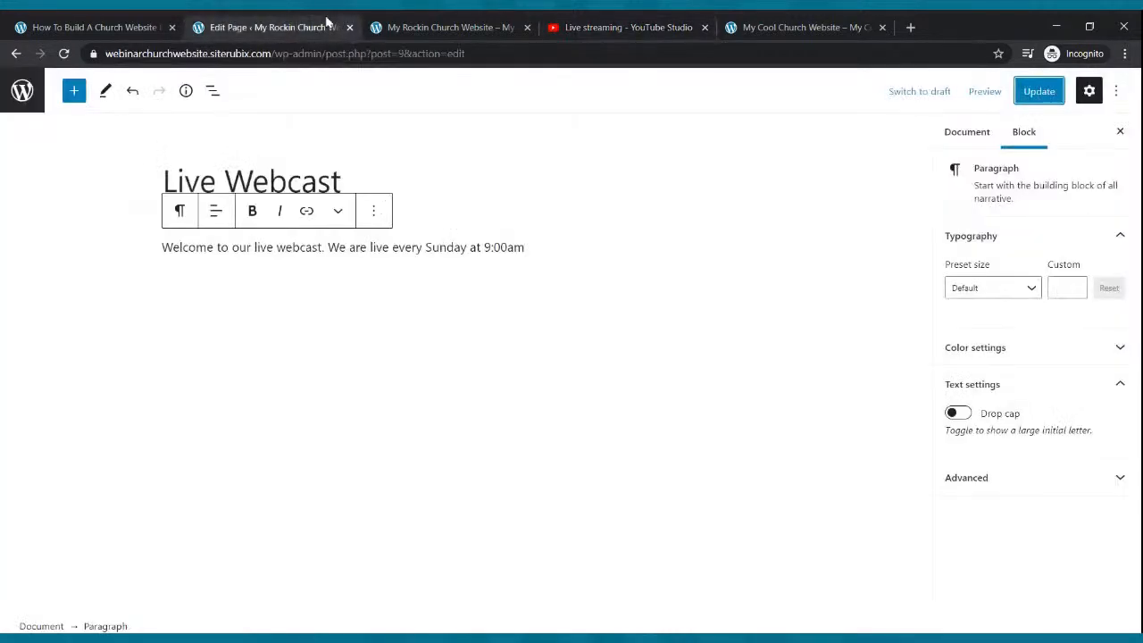
- Embed the copied livestream link in a YouTube block below the welcome line and update the page
click(534, 253)
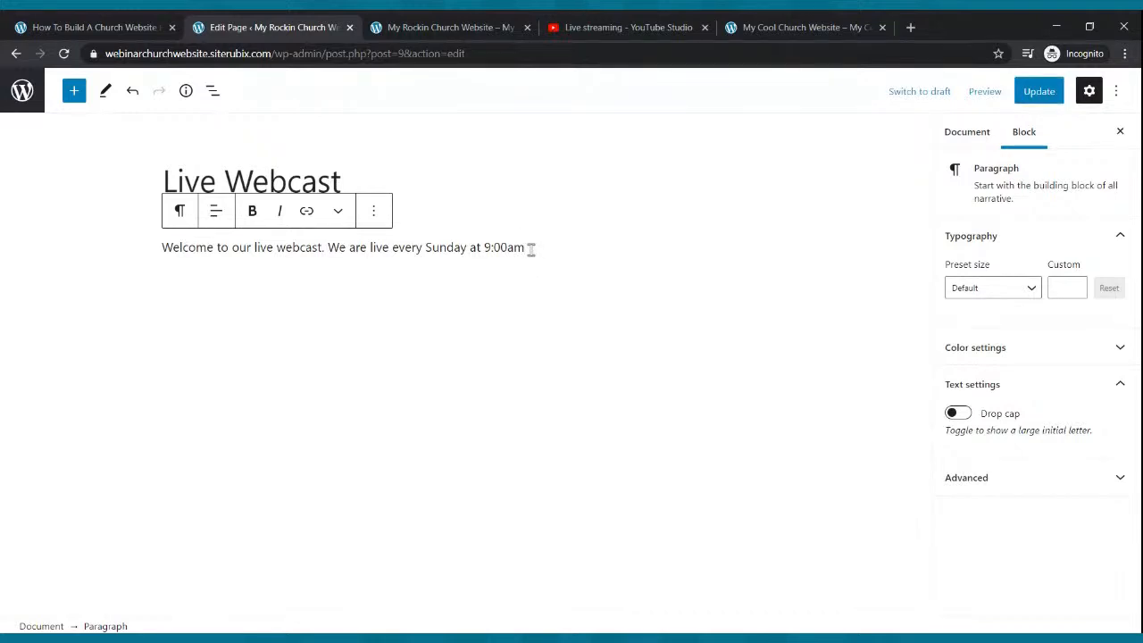
key(Return)
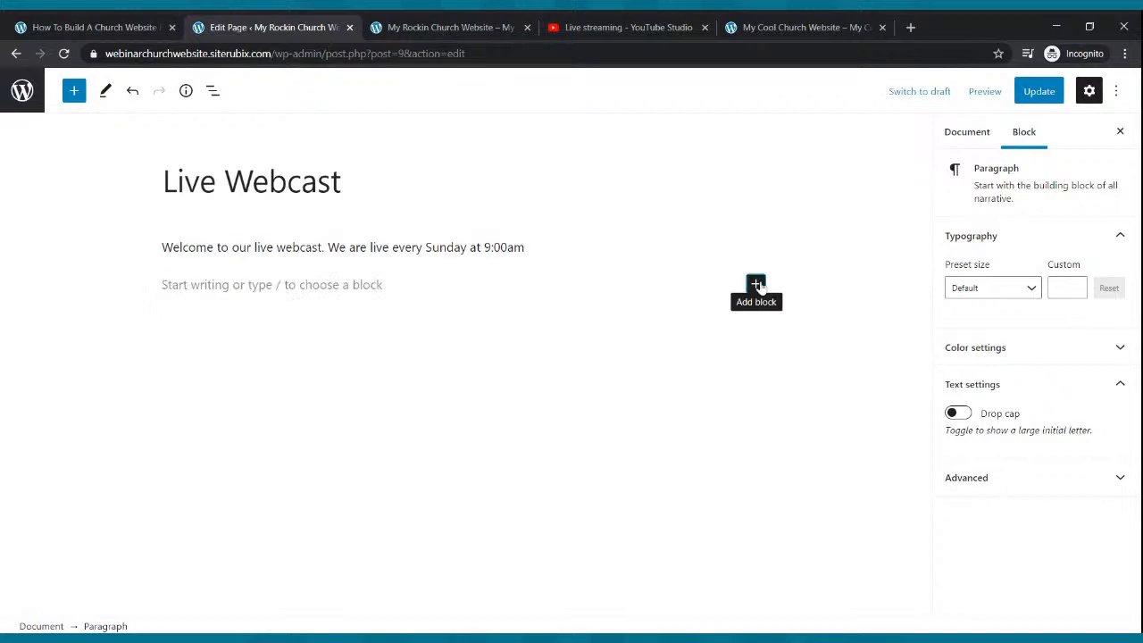
click(757, 284)
click(947, 485)
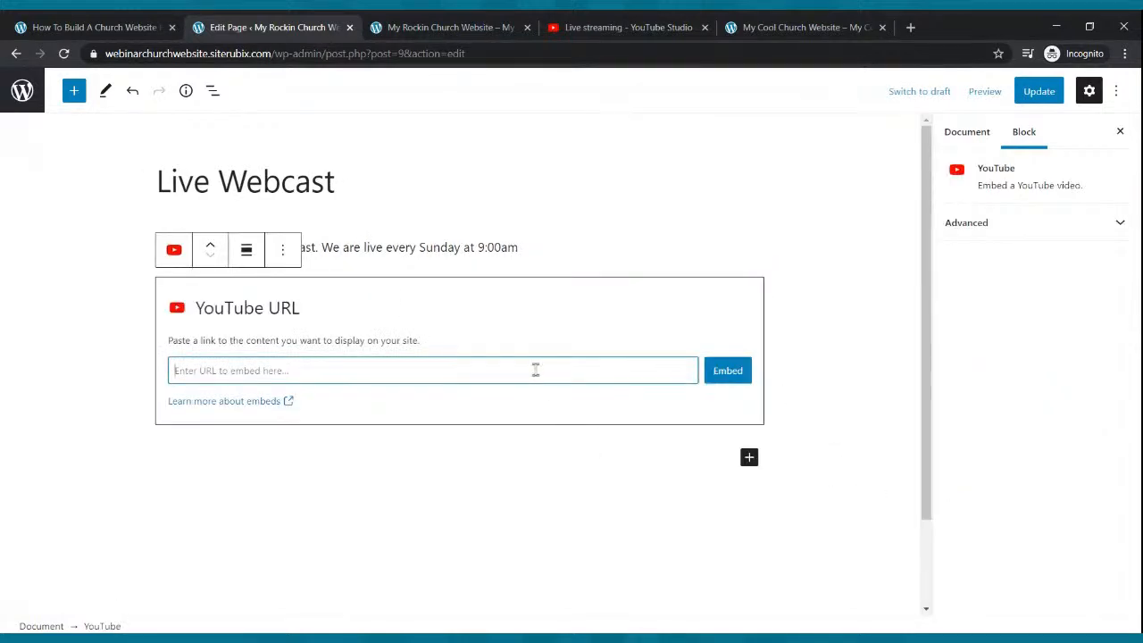
key(ctrl+v)
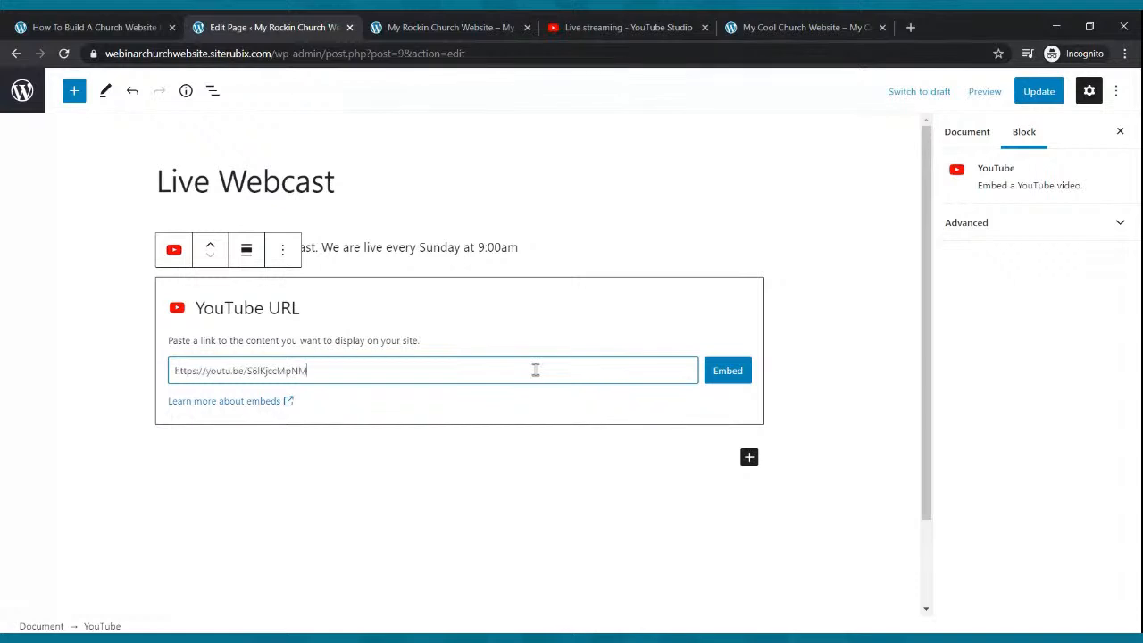
click(728, 371)
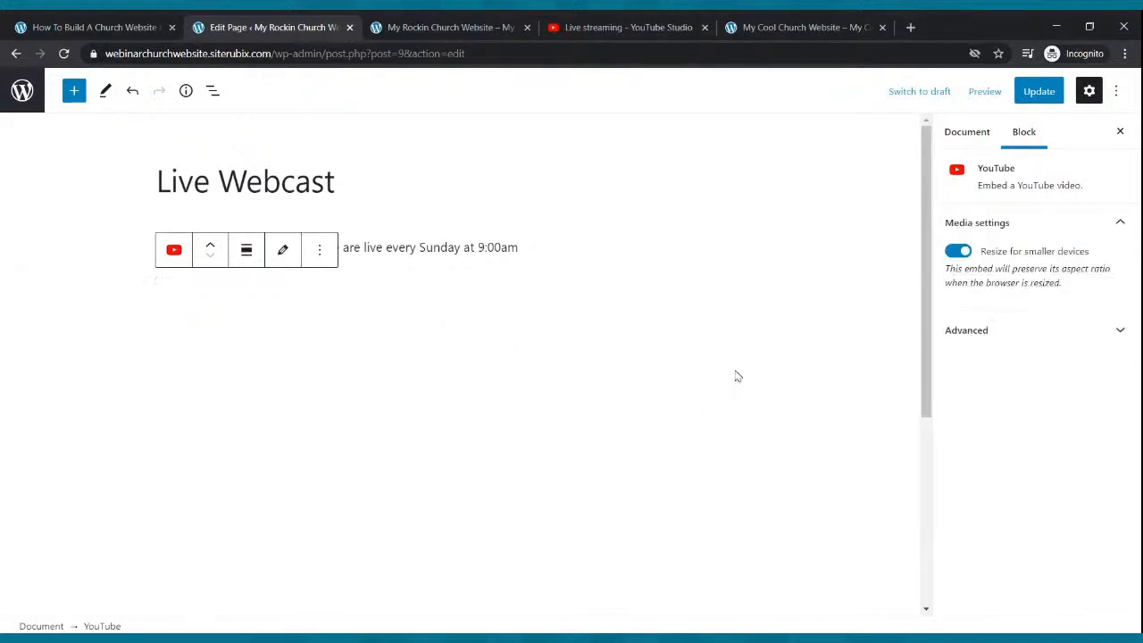
click(1033, 100)
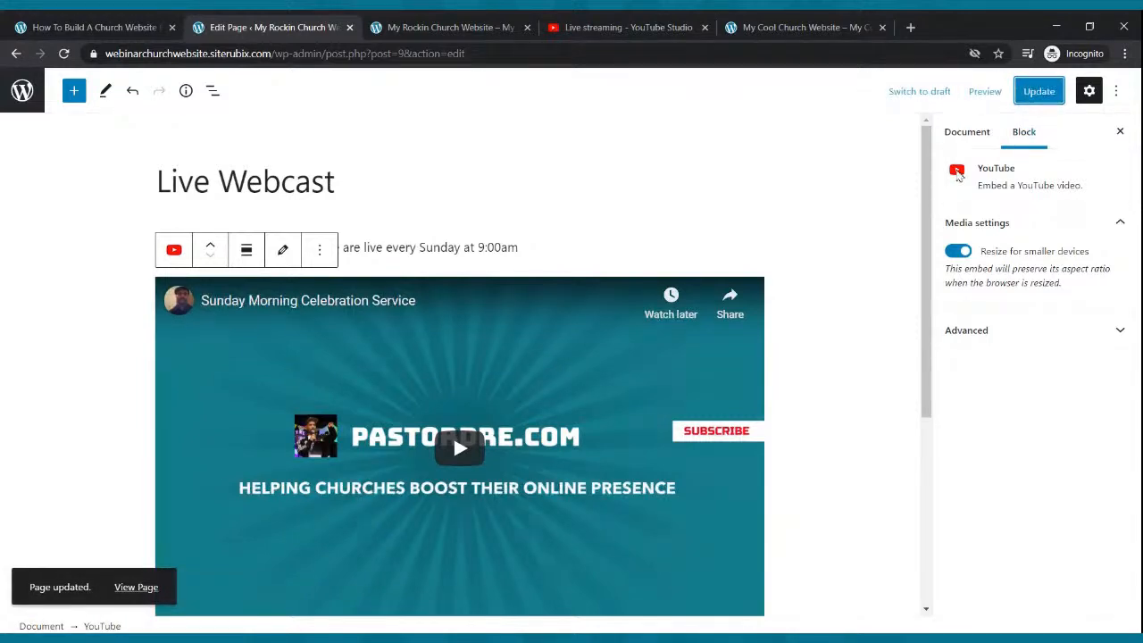
click(460, 28)
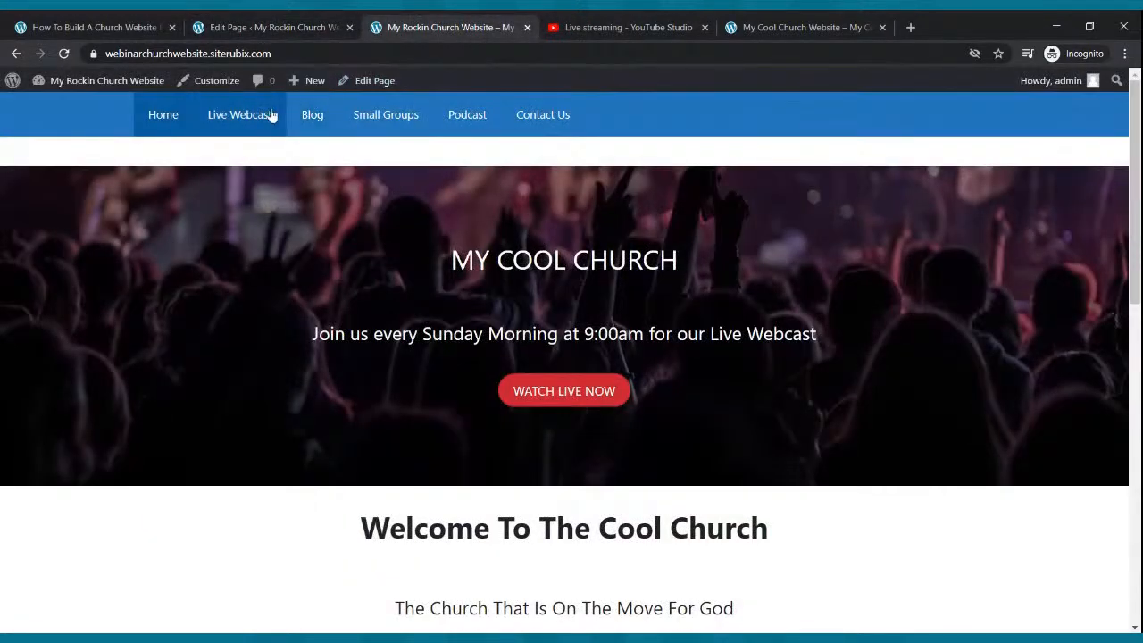
- Play the embedded Sunday service livestream on the published Live Webcast page
scroll(541, 277, down, 1)
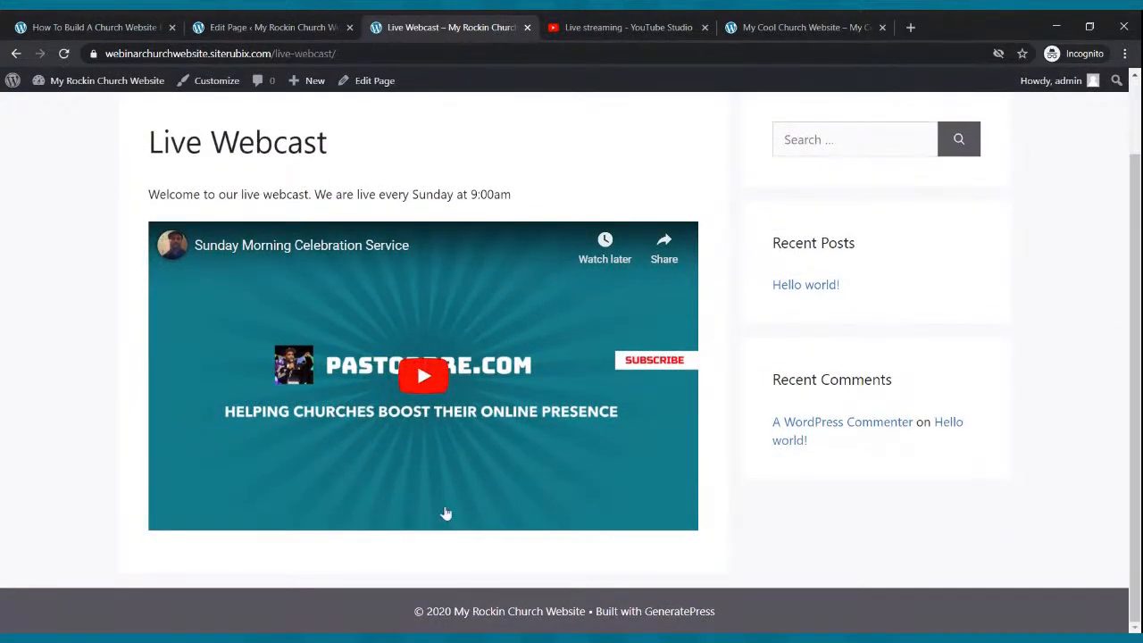
click(428, 388)
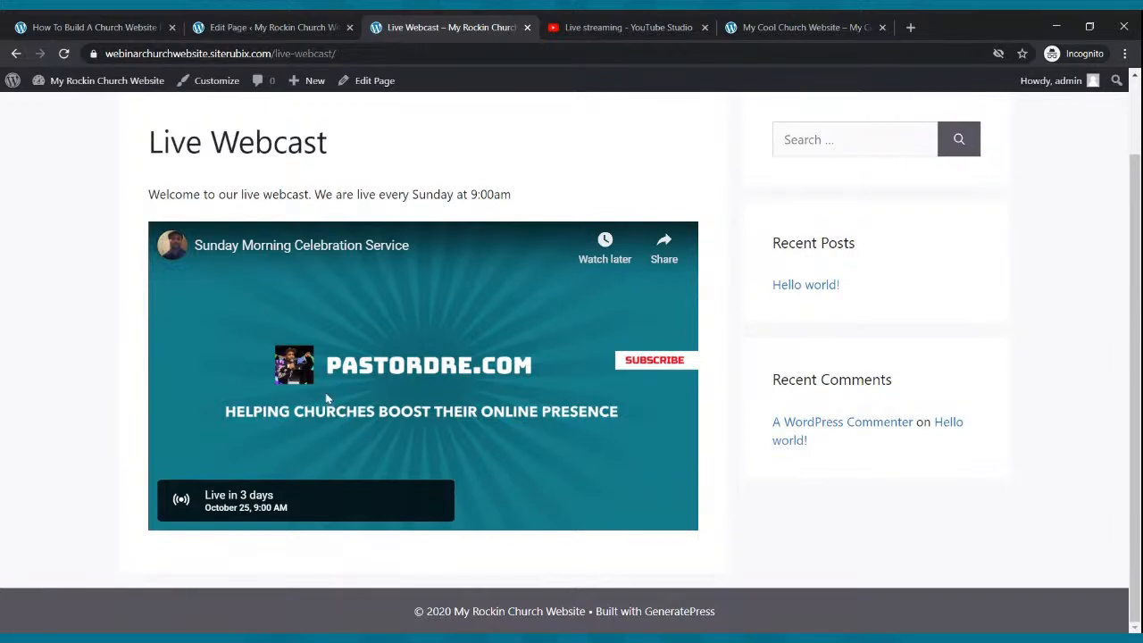
scroll(846, 202, up, 1)
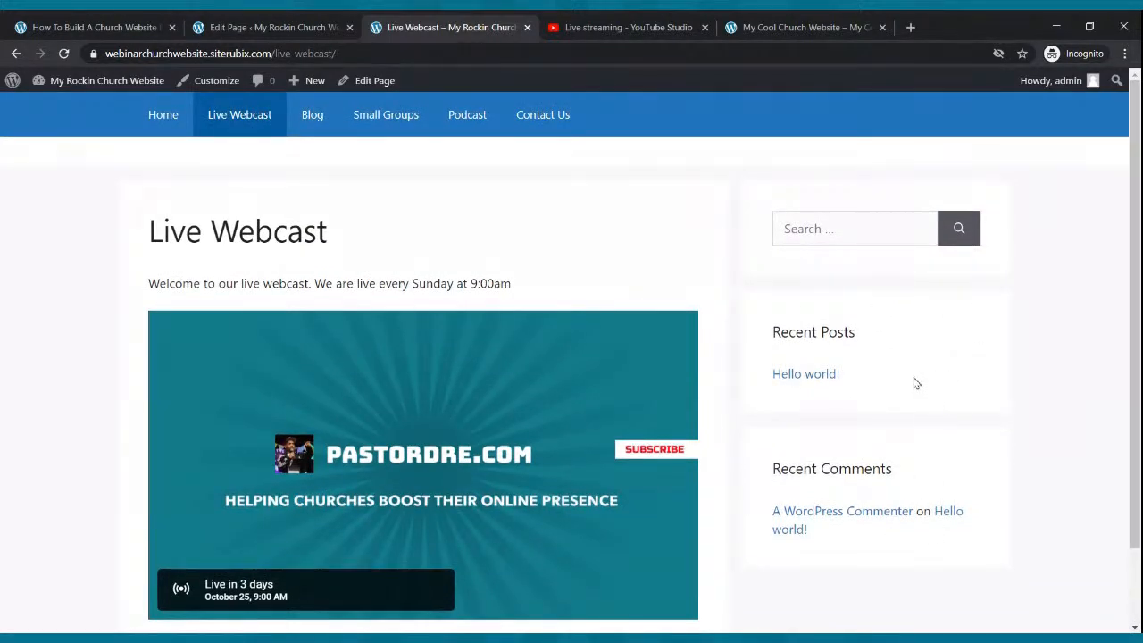
scroll(914, 382, down, 1)
scroll(914, 382, up, 1)
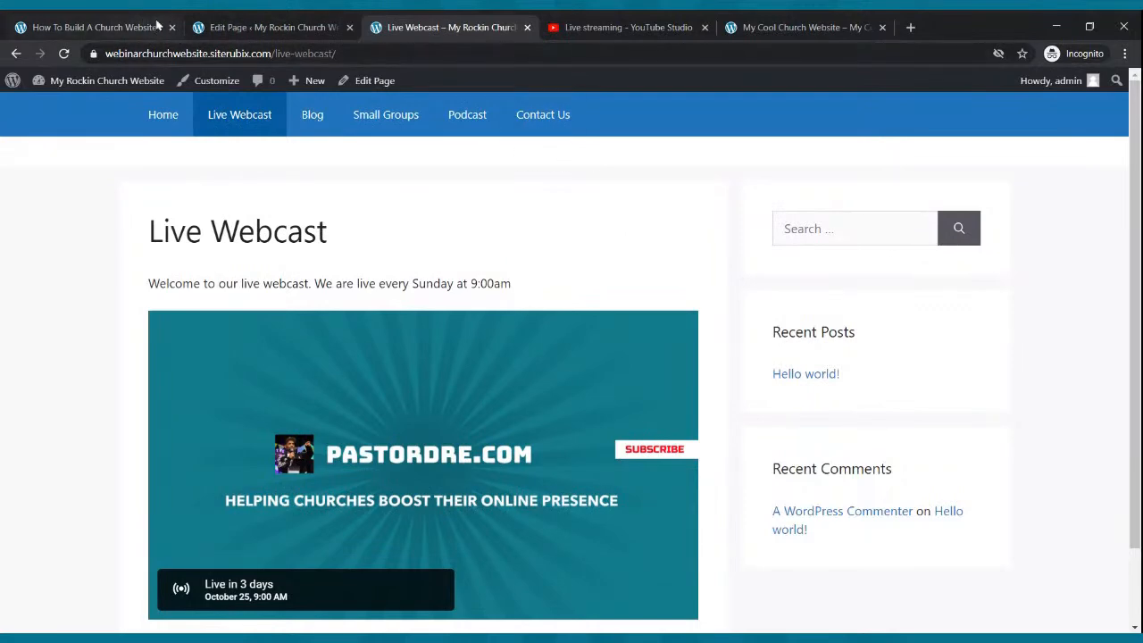
- Back in the editor, deselect the video and scroll the Document settings down to Layout
click(223, 25)
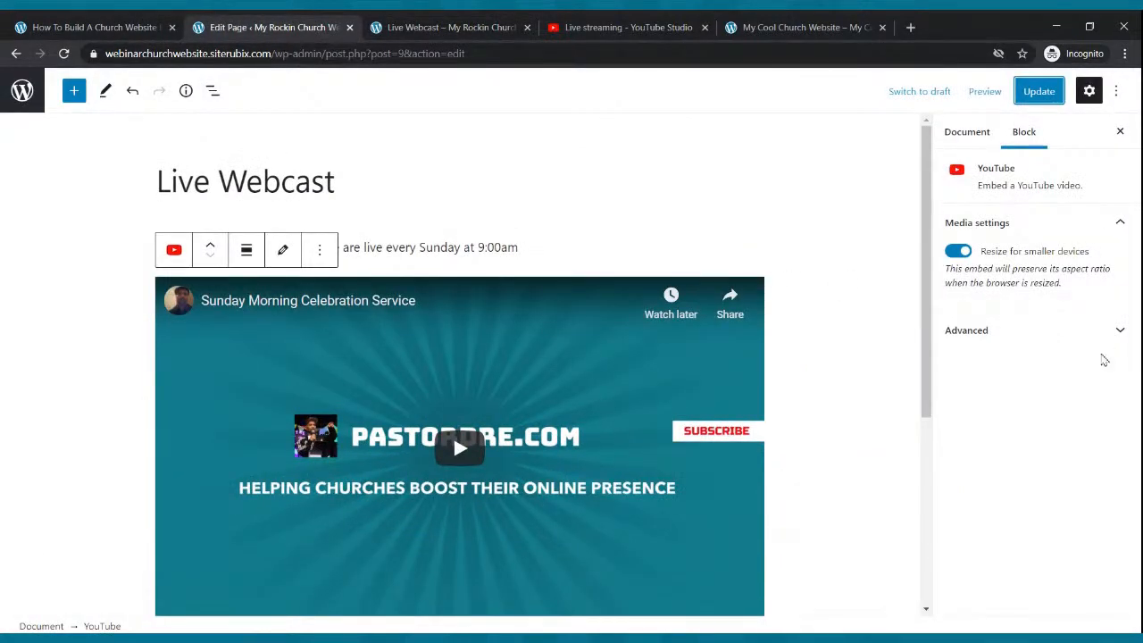
click(611, 188)
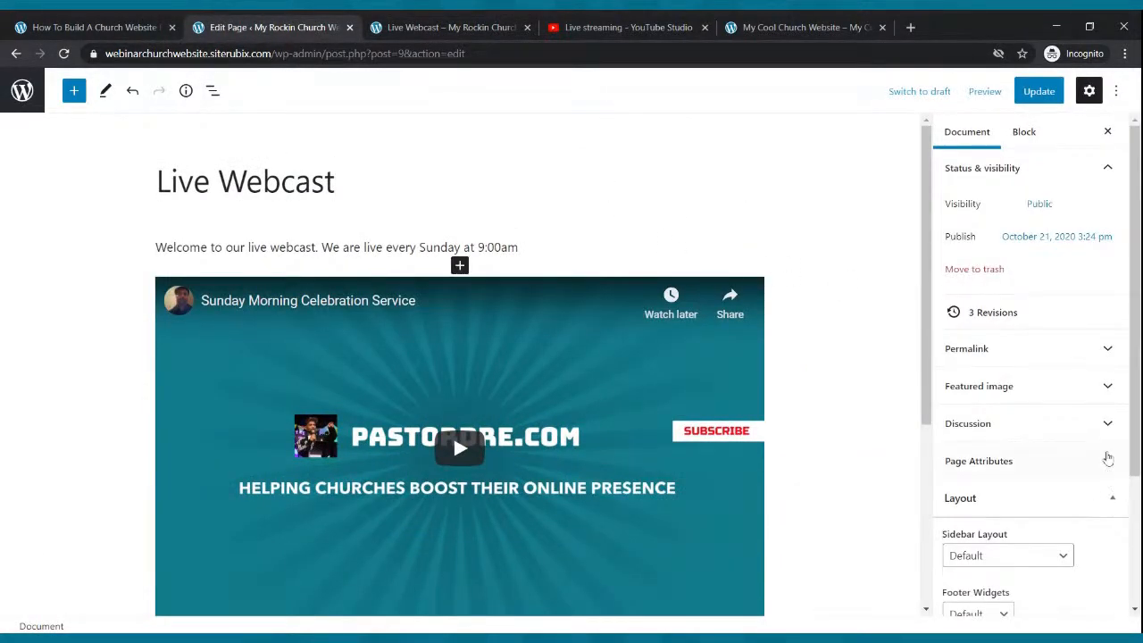
scroll(1090, 429, down, 3)
- Set the page's Sidebar Layout to No Sidebars and update the page
click(994, 376)
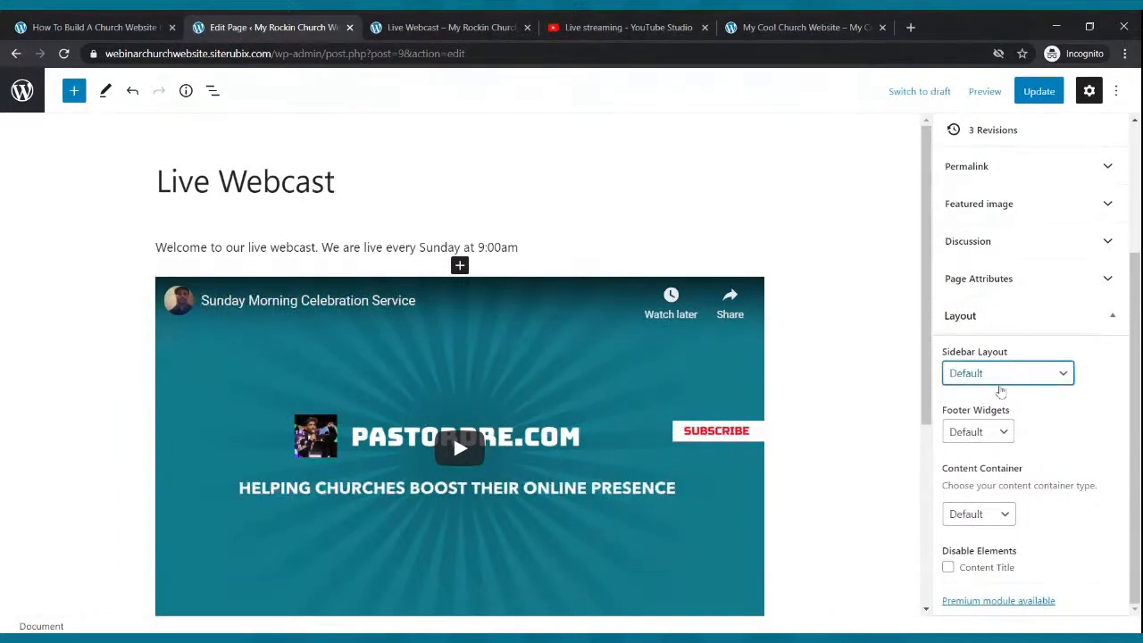
click(1001, 391)
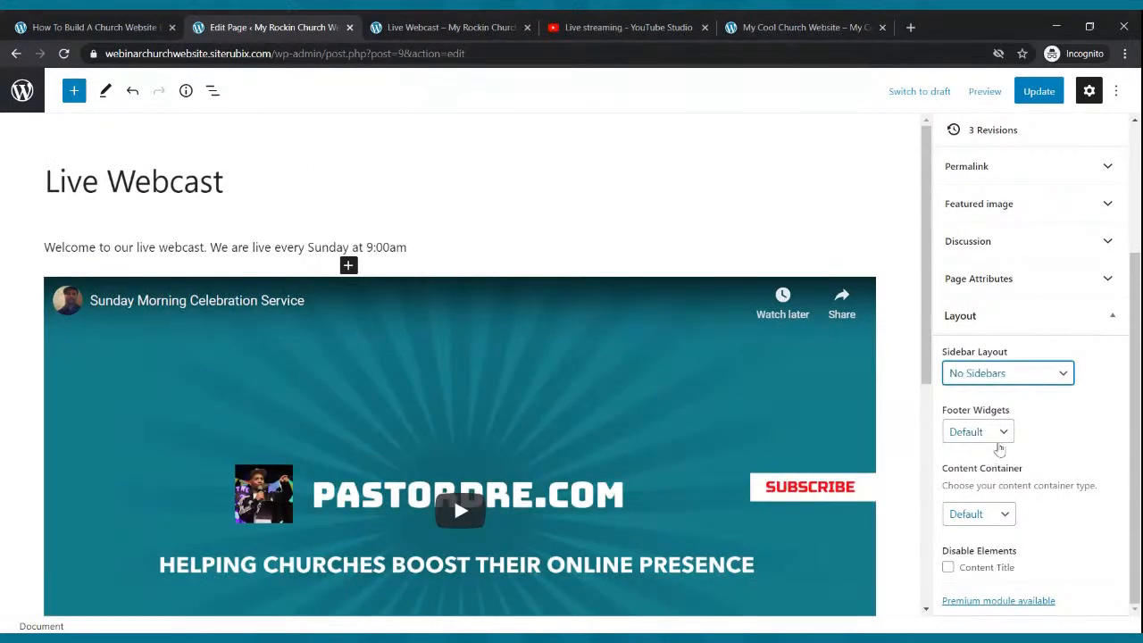
click(1038, 90)
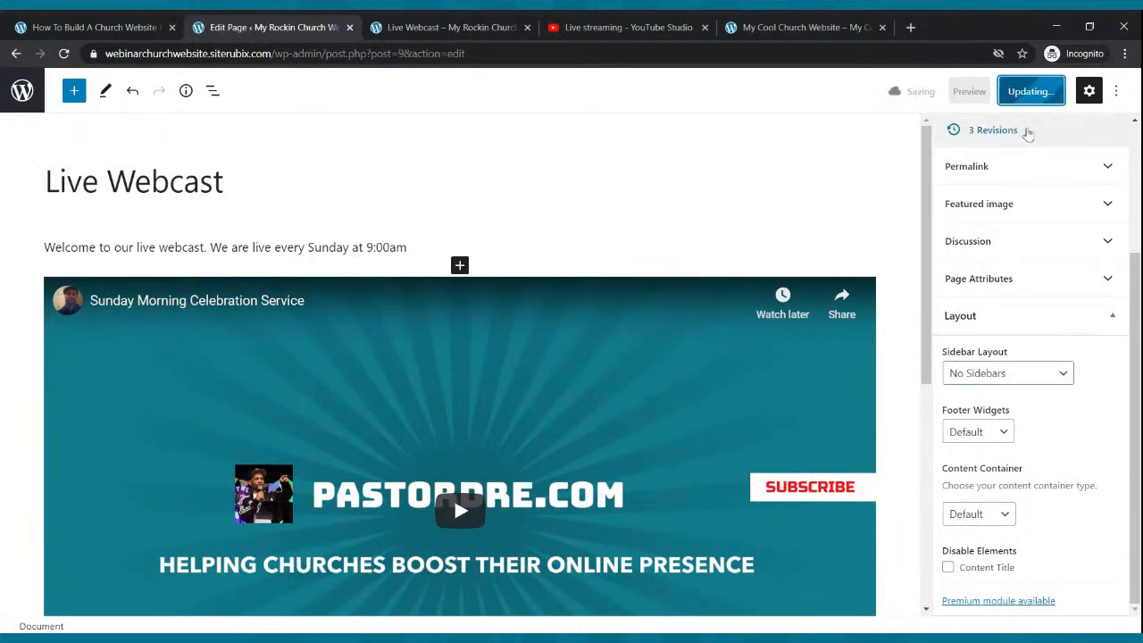
- Reload the published Live Webcast page to check the full-width video
click(510, 25)
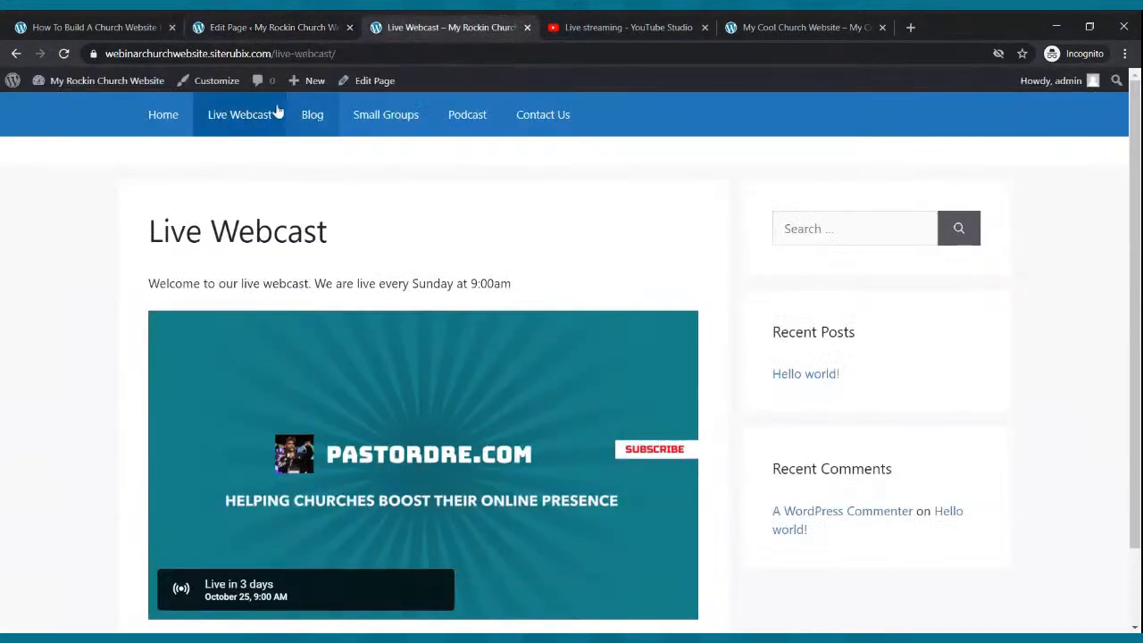
click(64, 53)
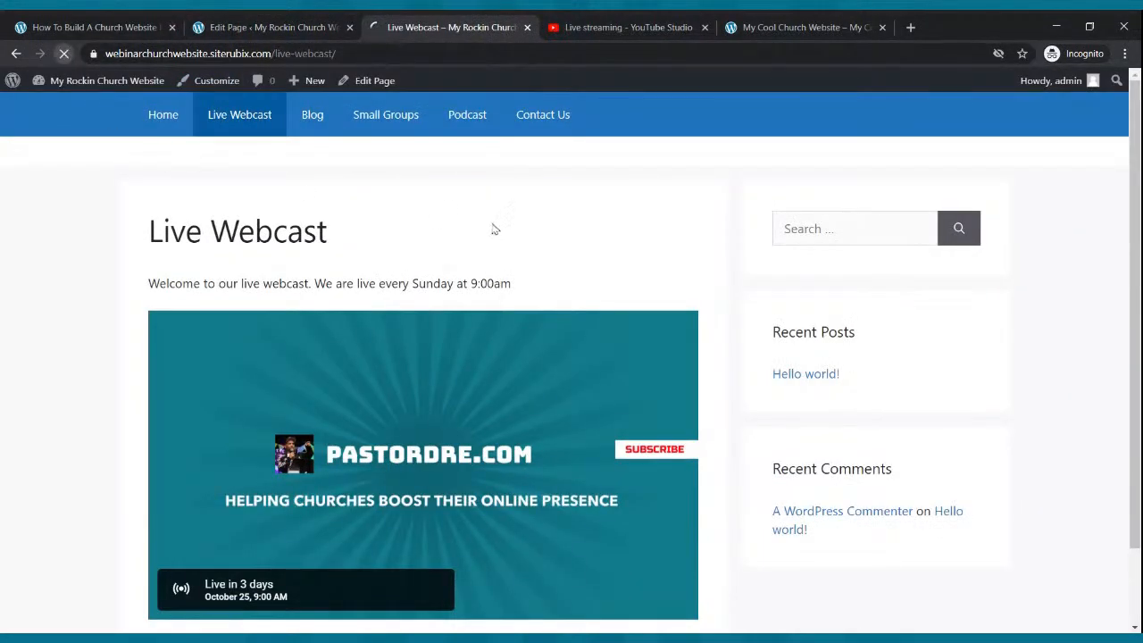
scroll(513, 198, down, 3)
scroll(513, 198, up, 3)
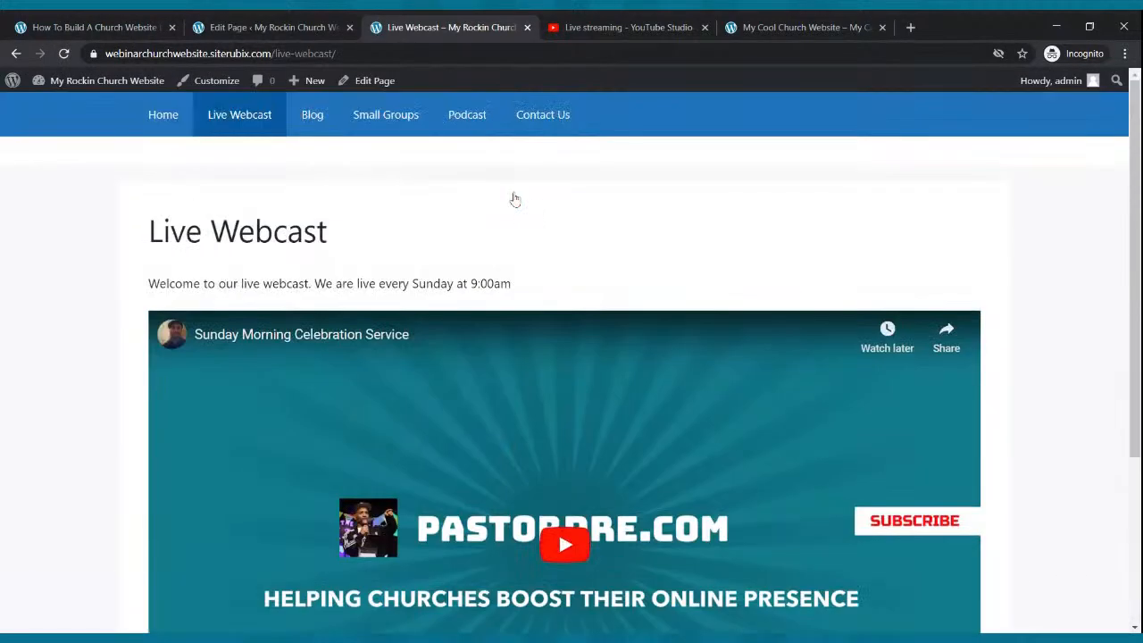
scroll(515, 198, down, 3)
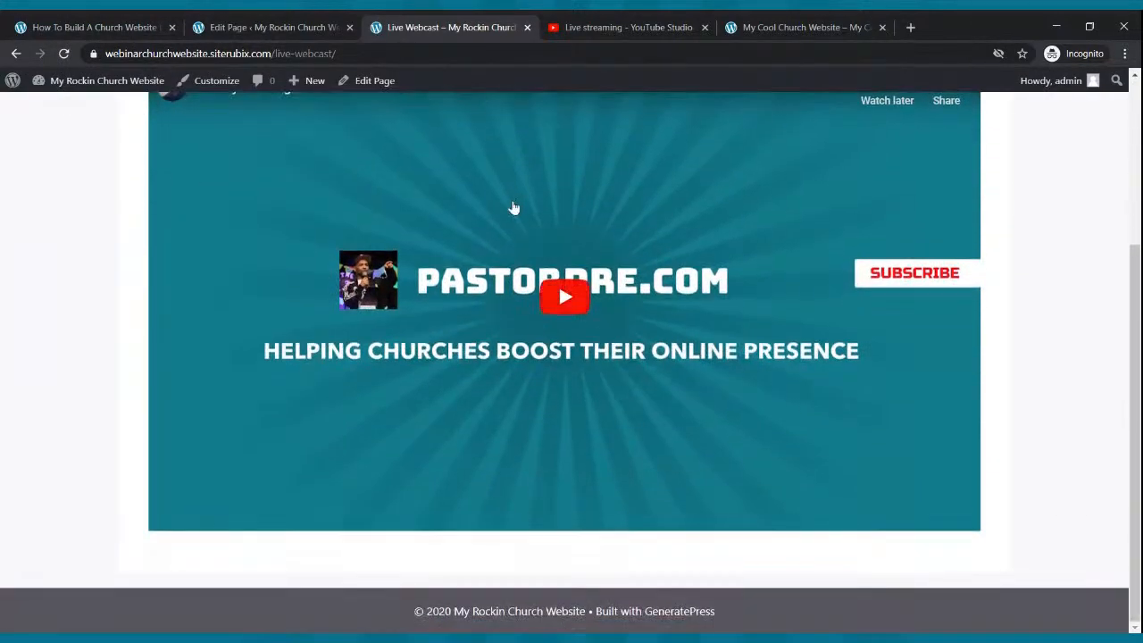
scroll(566, 304, up, 3)
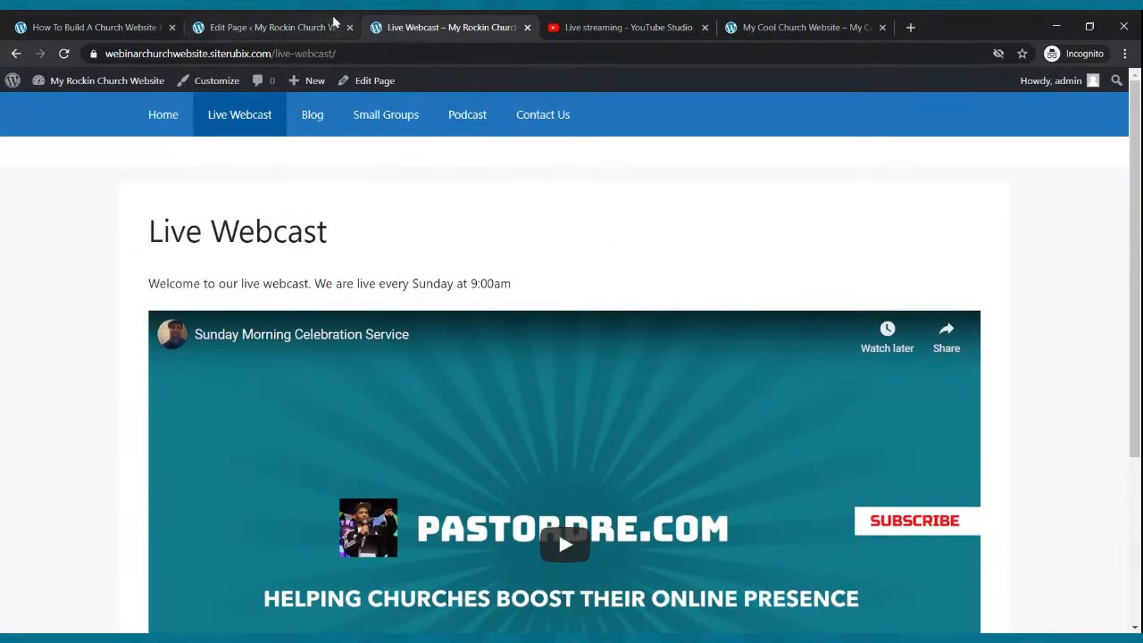
- Compare the editor and the live page once more, ending back in the editor
click(268, 26)
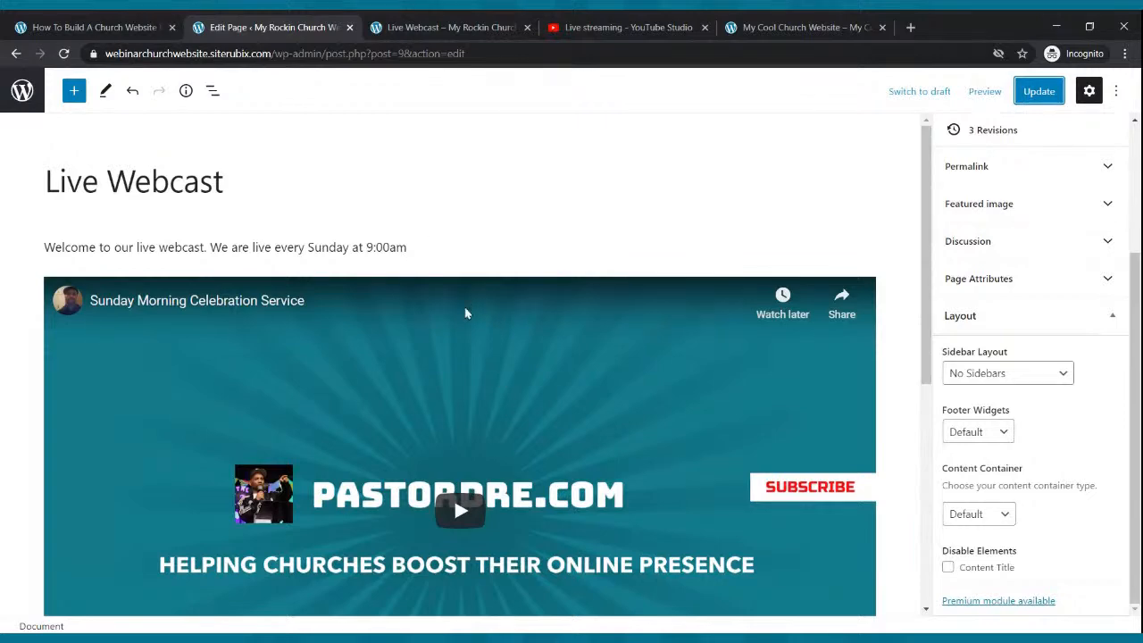
click(403, 19)
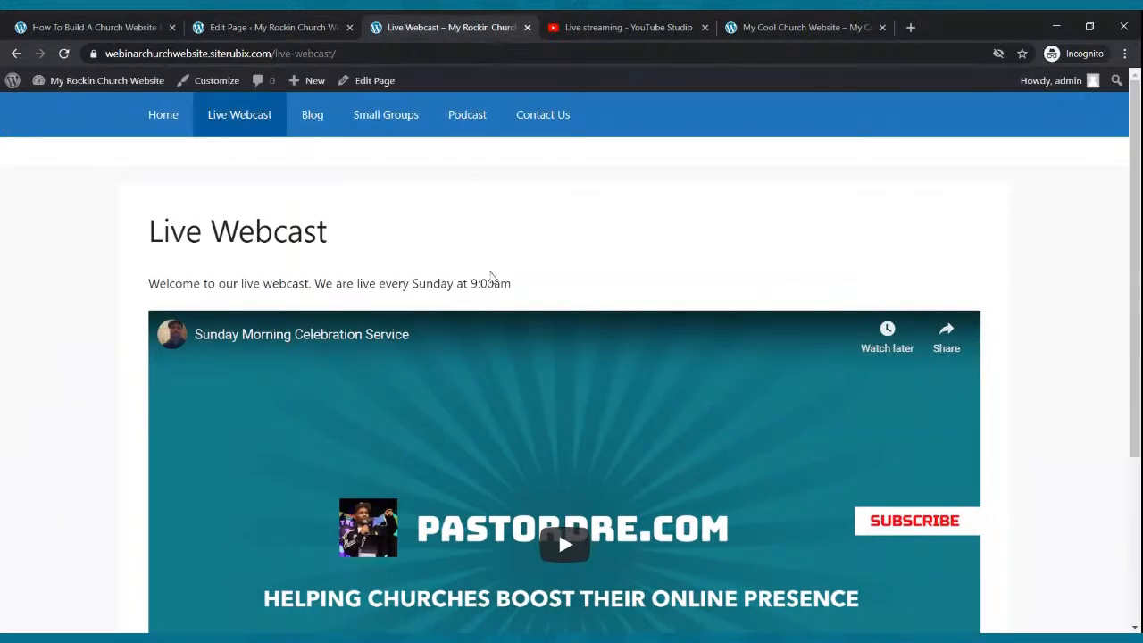
scroll(503, 273, down, 5)
scroll(505, 273, up, 5)
scroll(503, 273, down, 5)
scroll(503, 273, up, 5)
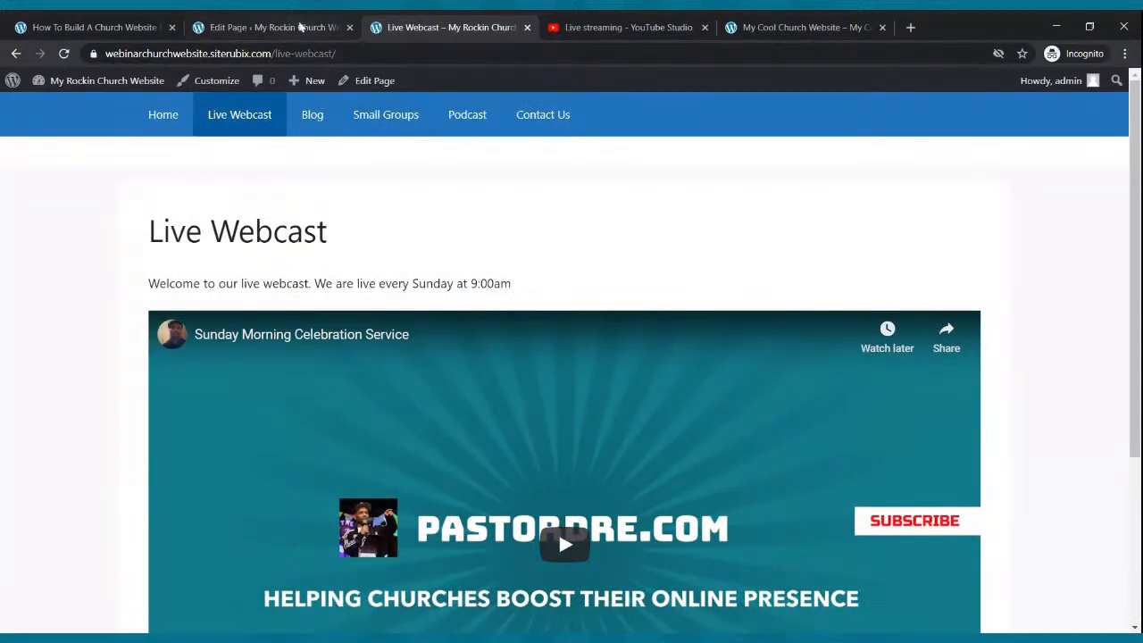
click(301, 27)
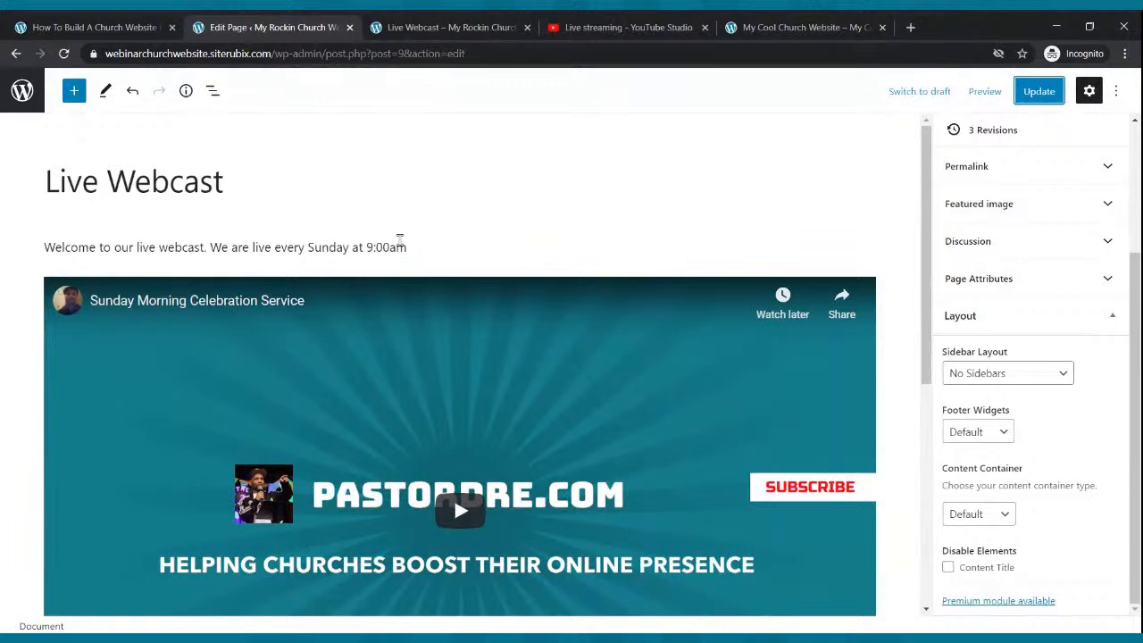
- Insert an image block below the welcome line with the uploaded YouTube Live Webcast image, and update
click(344, 186)
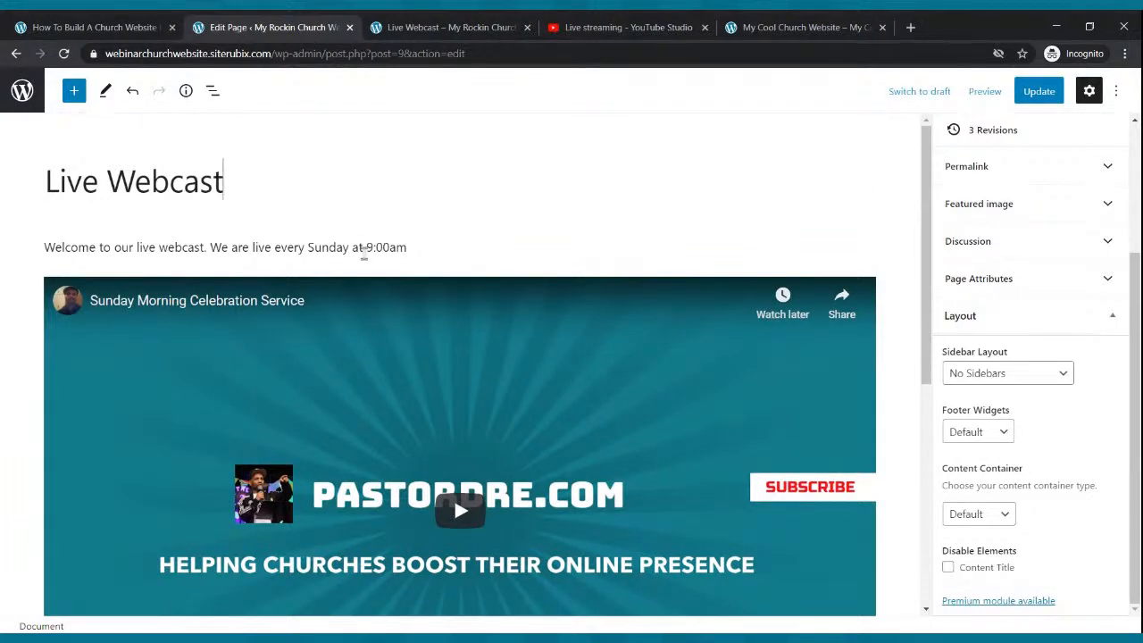
click(413, 250)
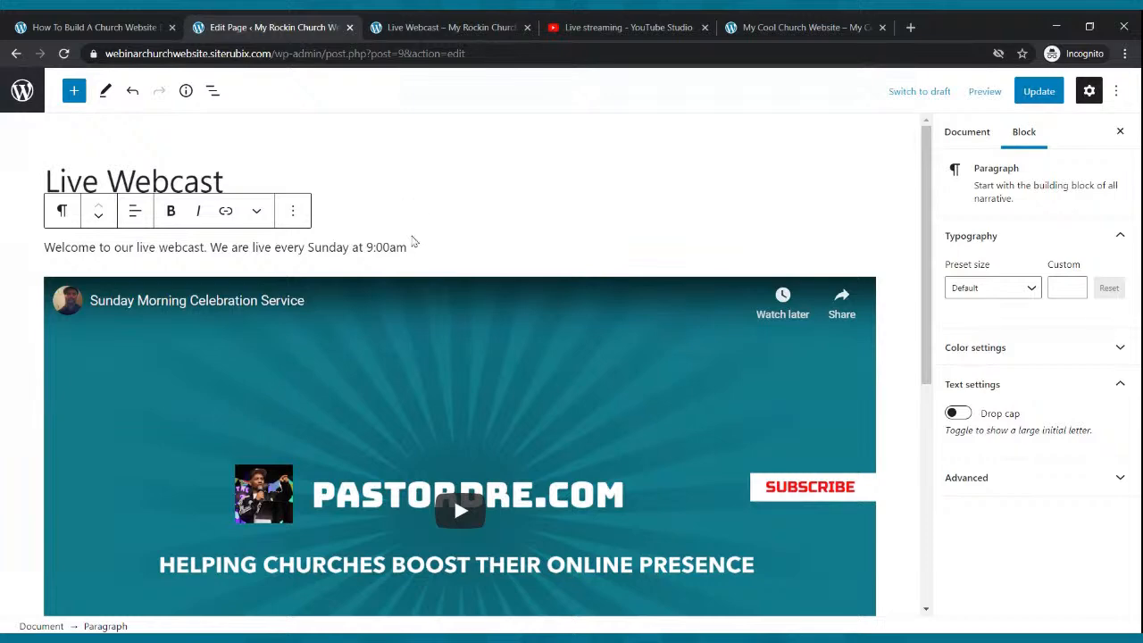
key(Return)
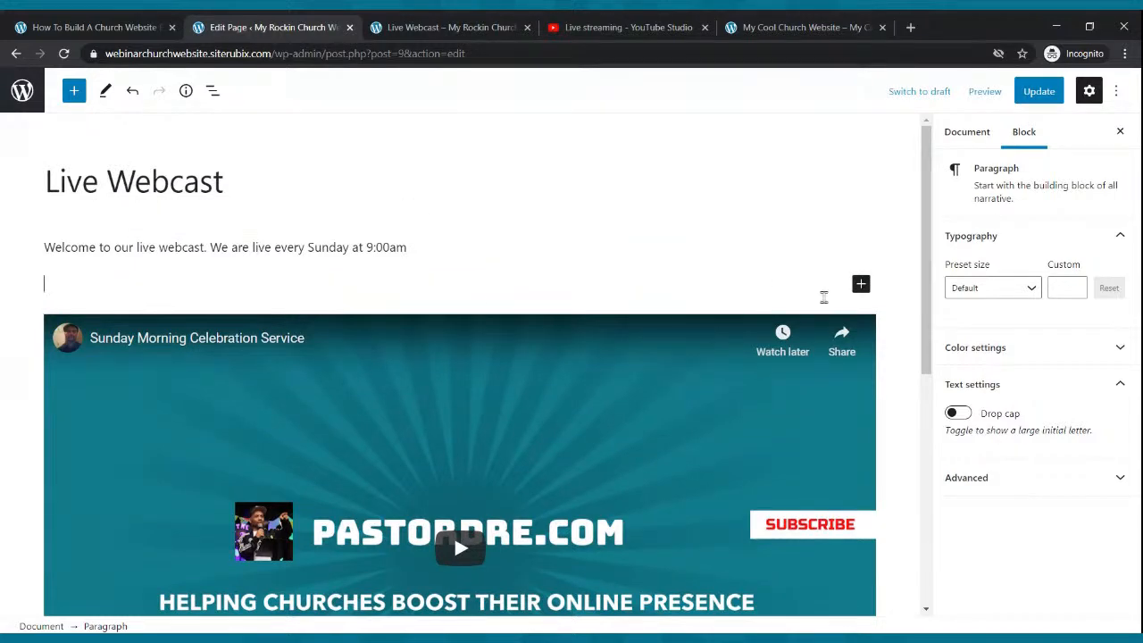
click(861, 284)
click(1015, 423)
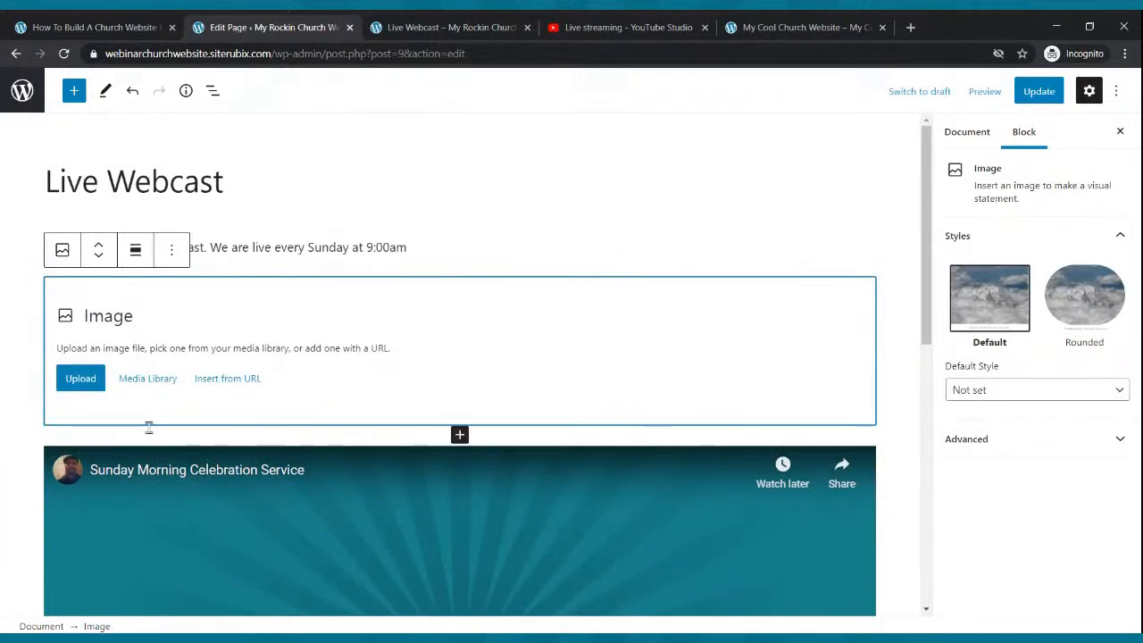
click(90, 377)
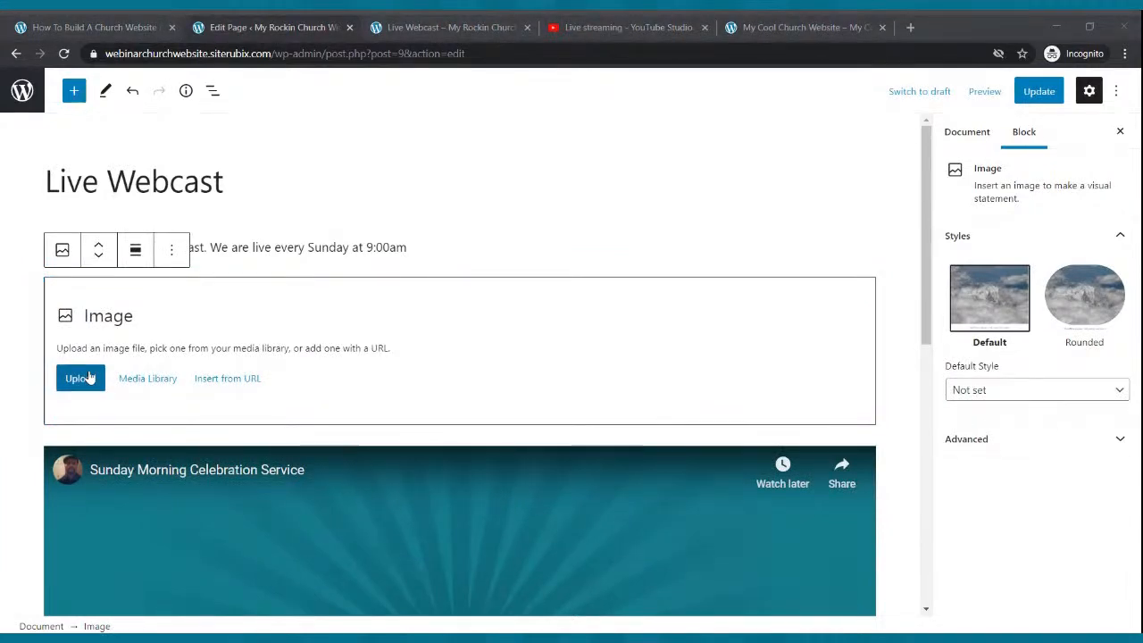
double_click(741, 306)
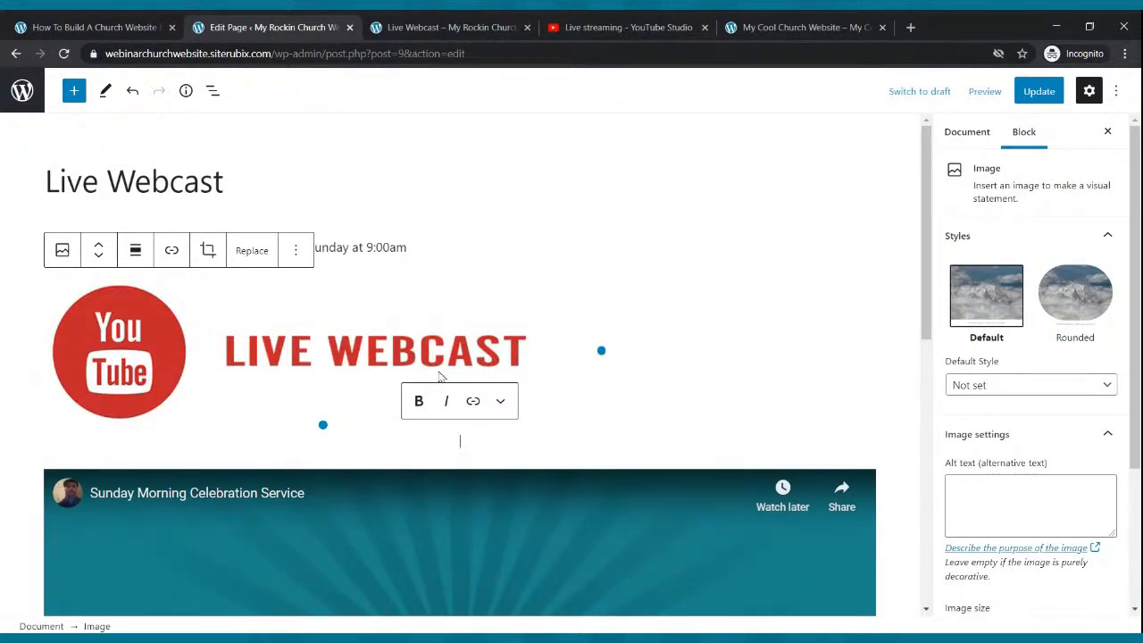
click(1022, 93)
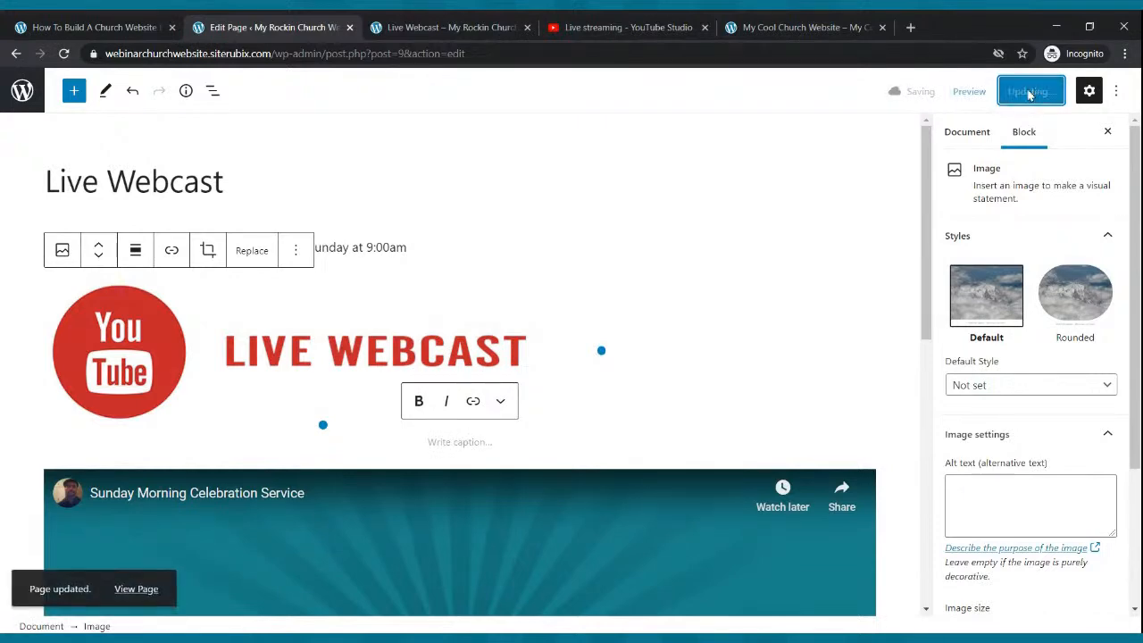
- Reload the published page to view the new LIVE WEBCAST banner, then return to the editor
click(510, 23)
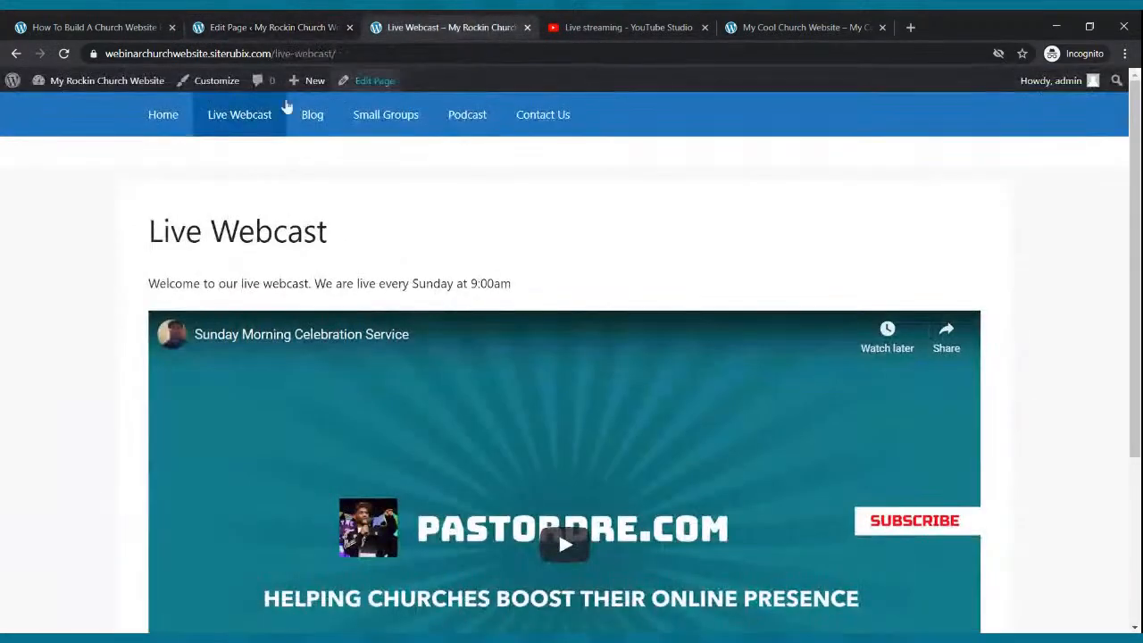
click(63, 54)
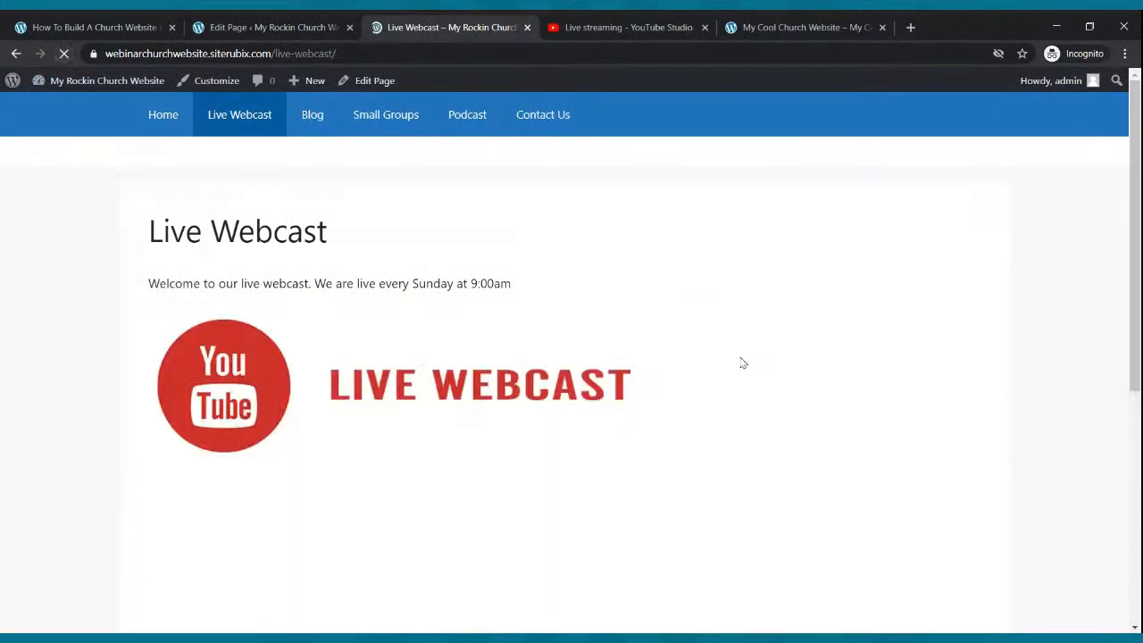
scroll(745, 401, down, 3)
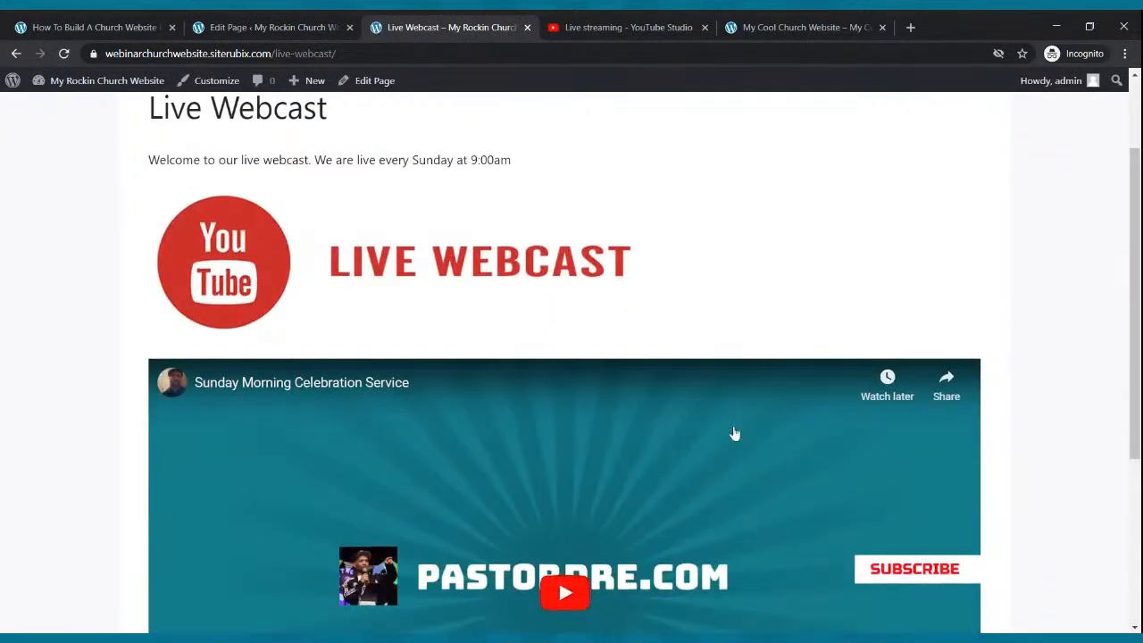
scroll(737, 435, up, 3)
scroll(740, 437, down, 5)
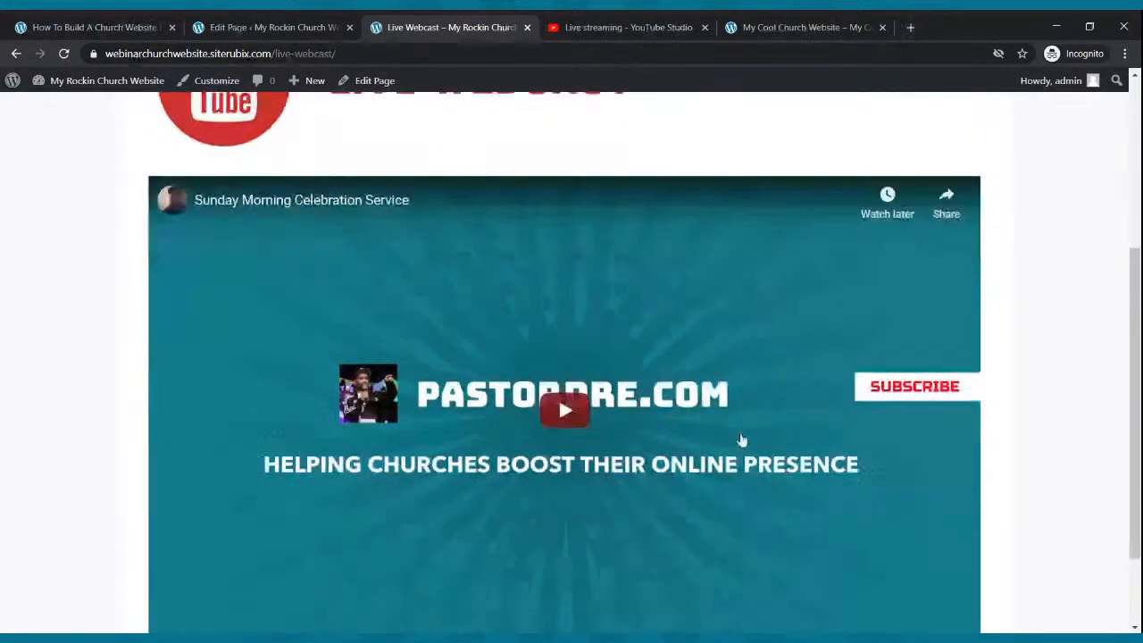
scroll(745, 437, up, 4)
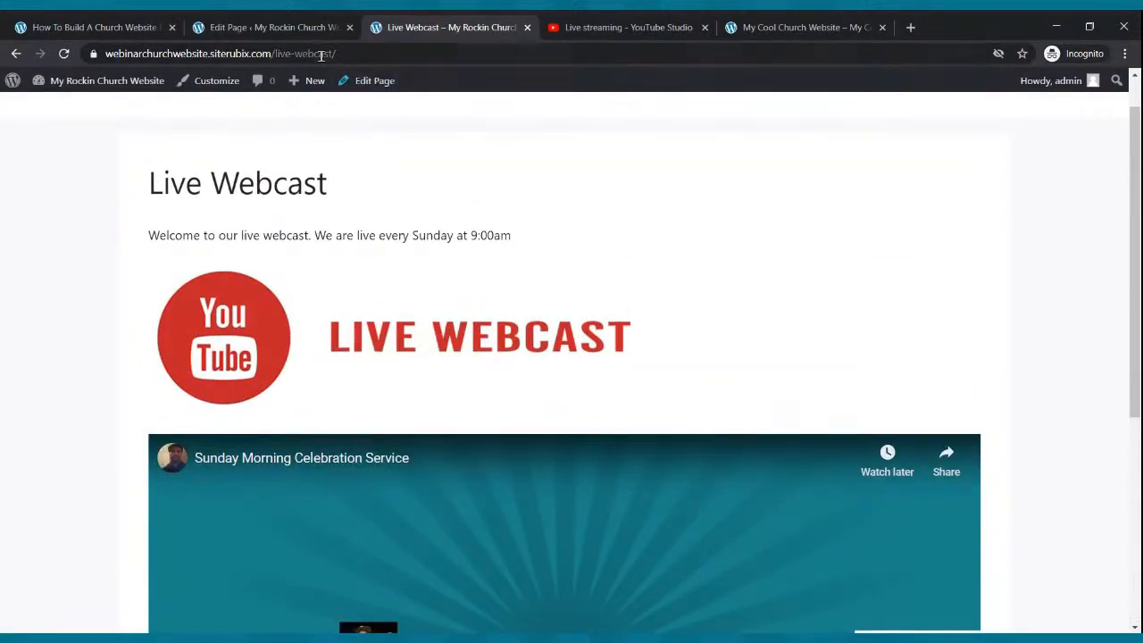
click(272, 27)
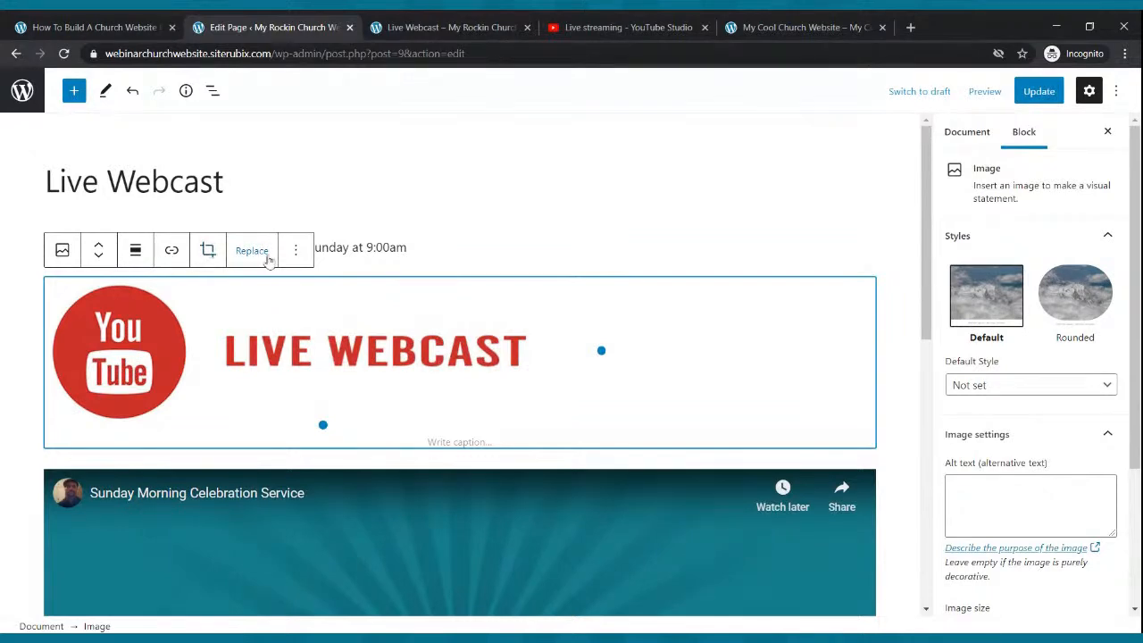
- Shrink the LIVE WEBCAST image using its bottom handle, set Align left, and update the page
click(295, 251)
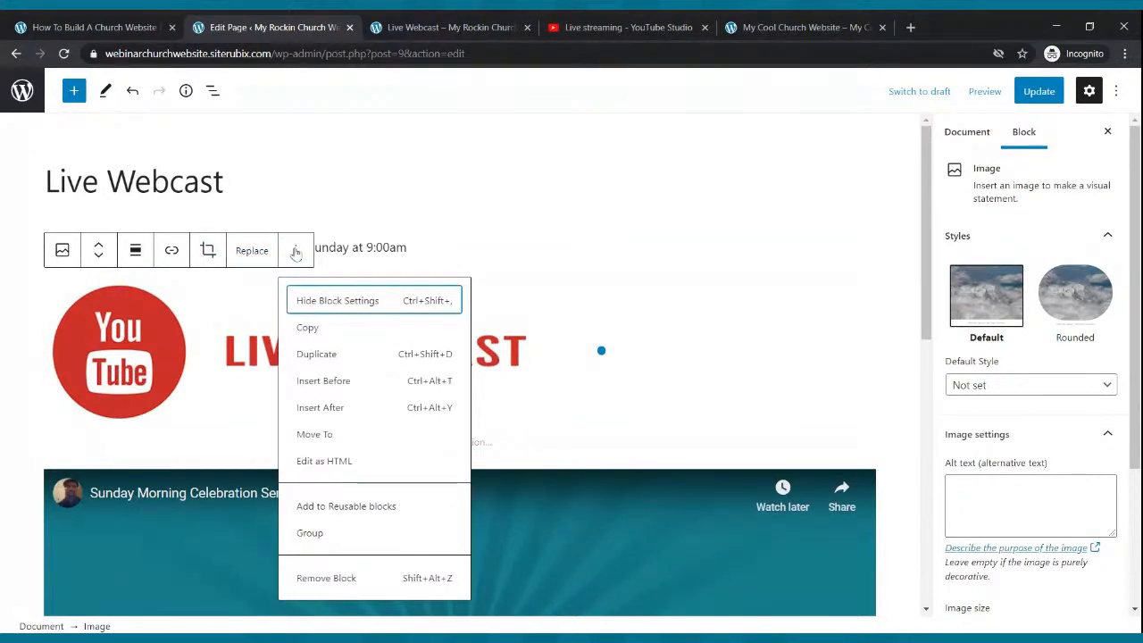
click(397, 222)
click(143, 393)
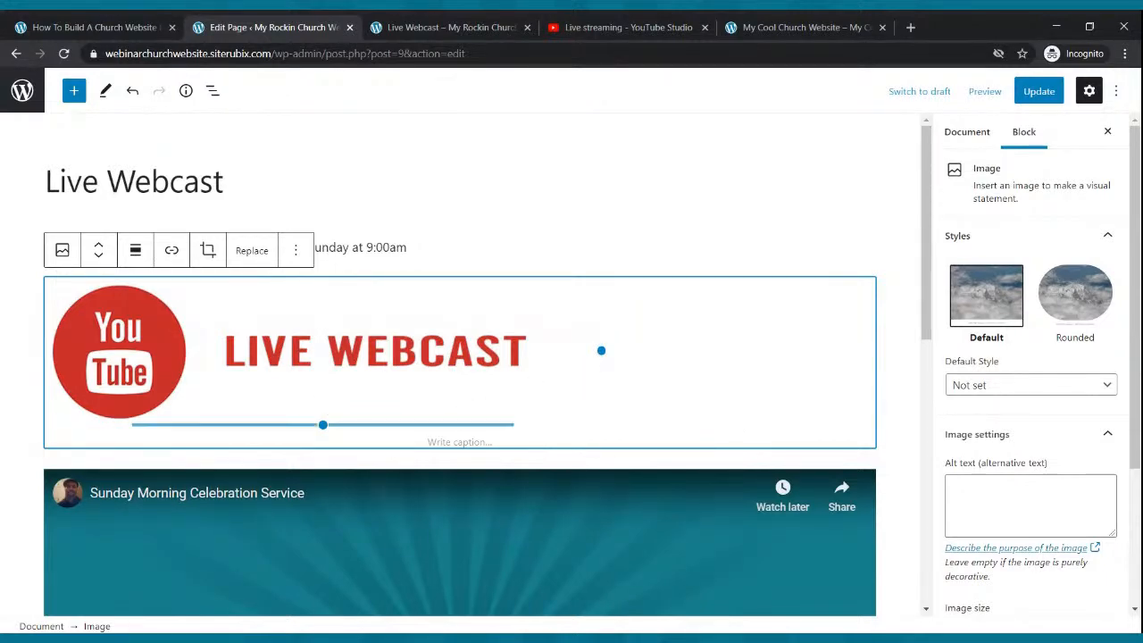
drag(322, 425, 322, 347)
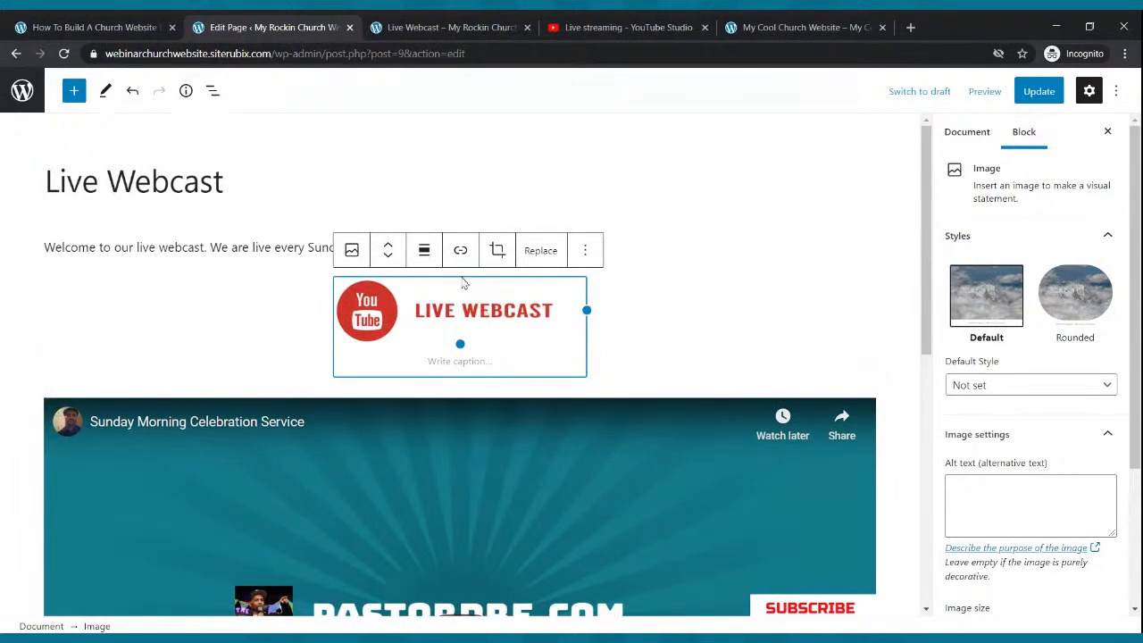
click(425, 253)
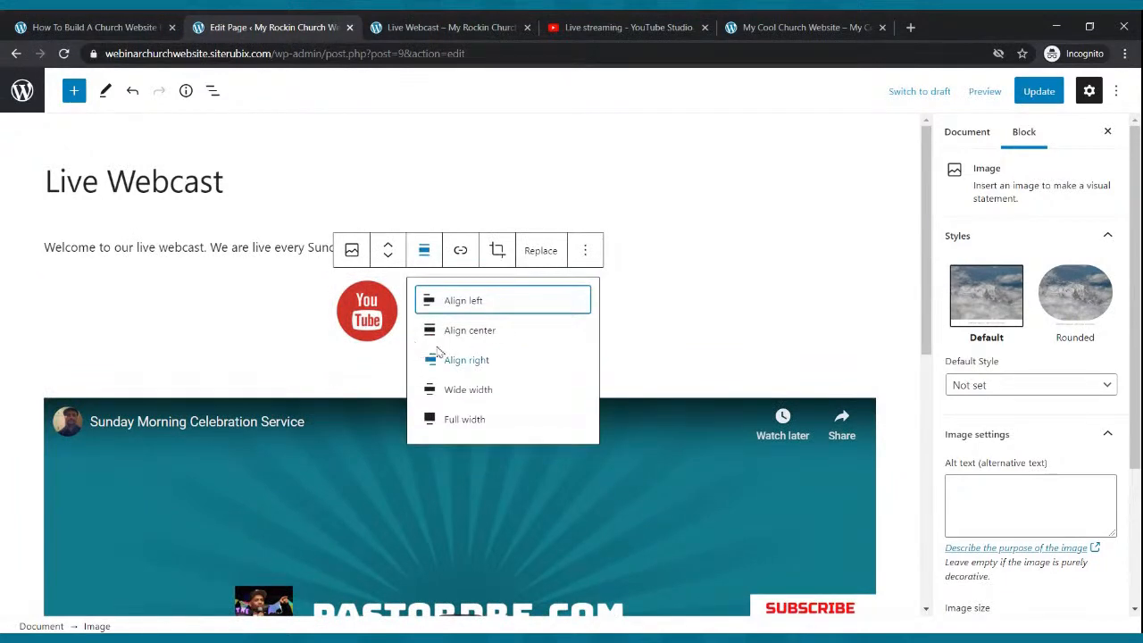
click(453, 309)
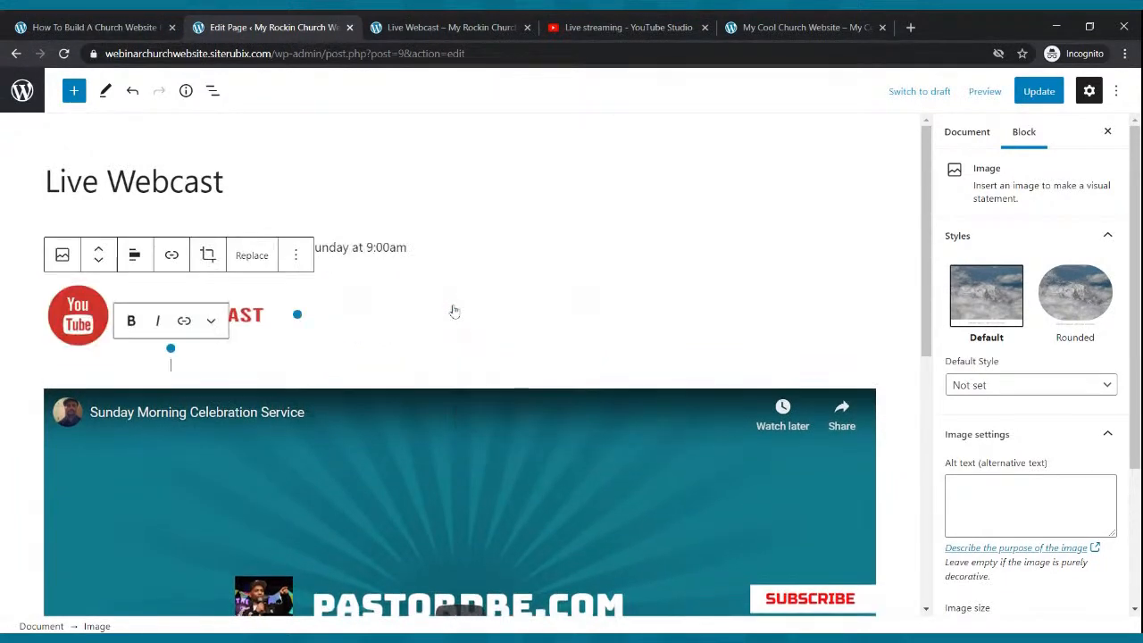
click(391, 330)
click(1039, 91)
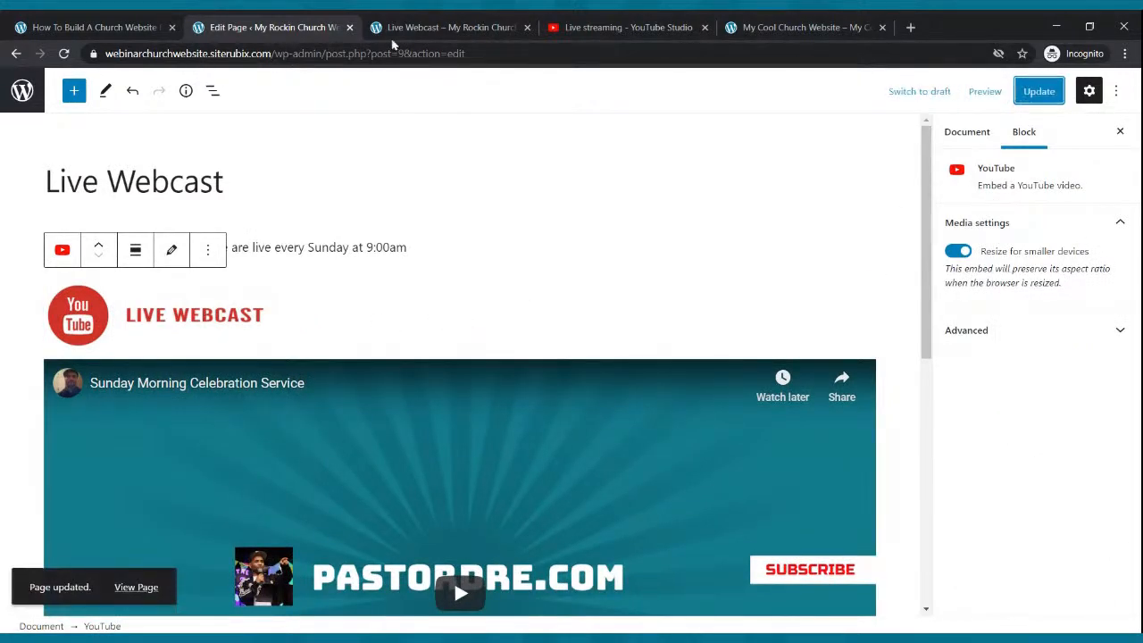
- Review the published page, then widen the LIVE WEBCAST image slightly and update
click(424, 22)
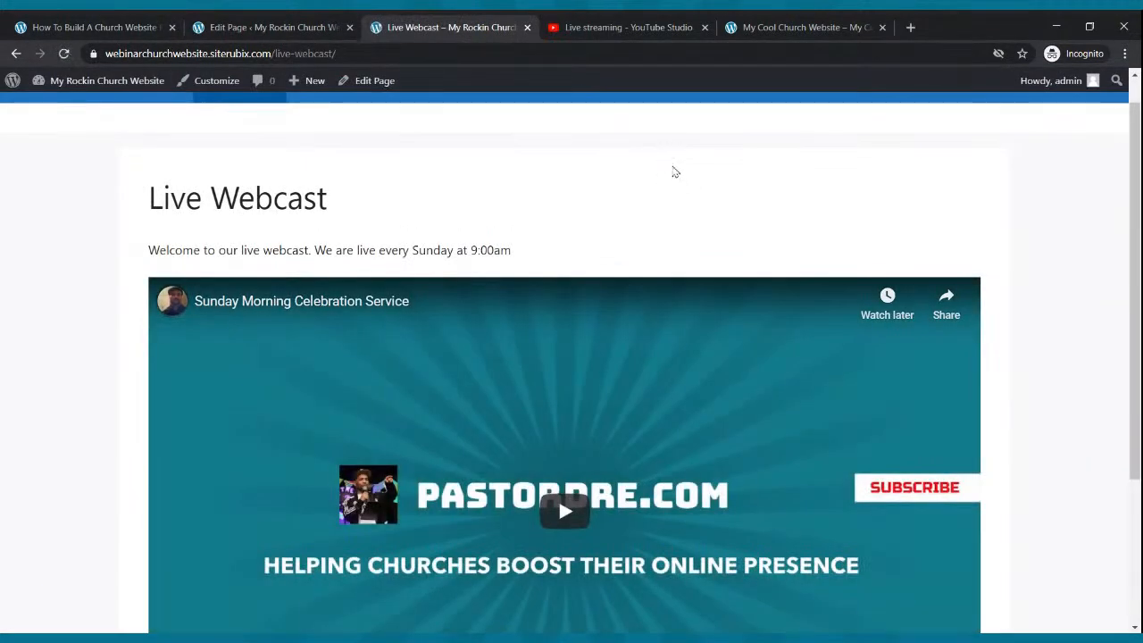
scroll(675, 171, down, 2)
scroll(675, 171, up, 3)
click(230, 25)
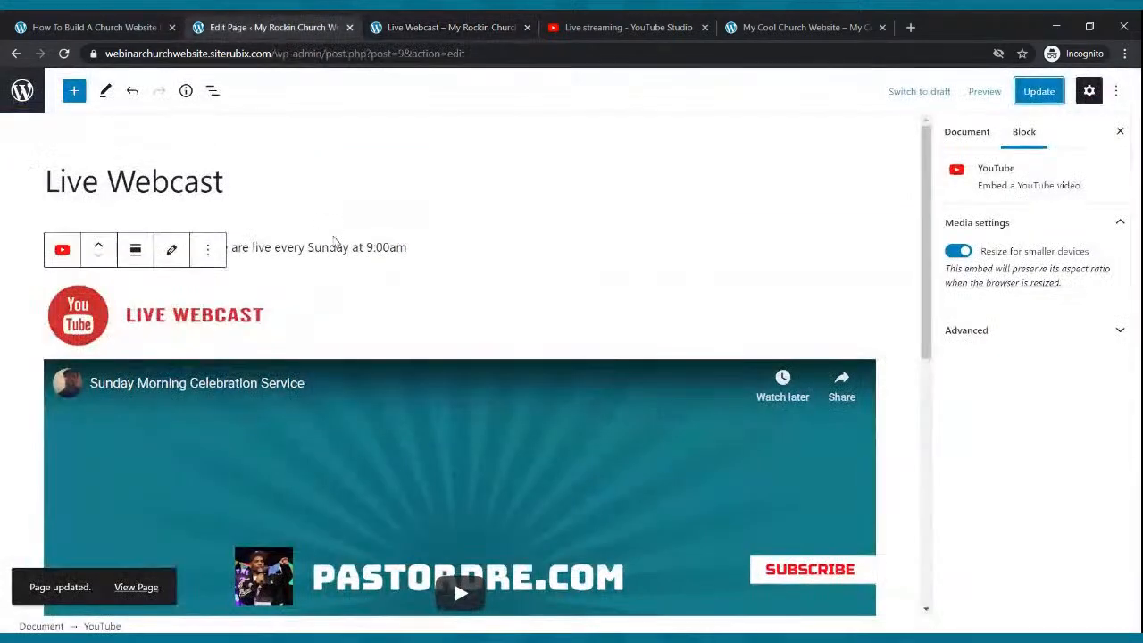
click(246, 329)
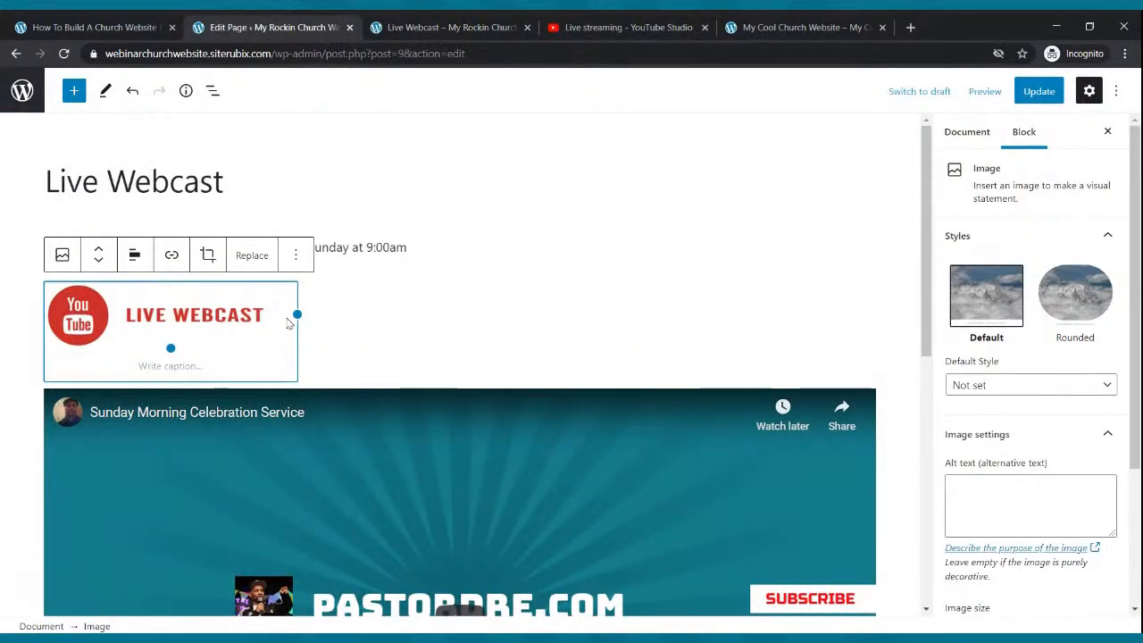
drag(297, 315, 311, 317)
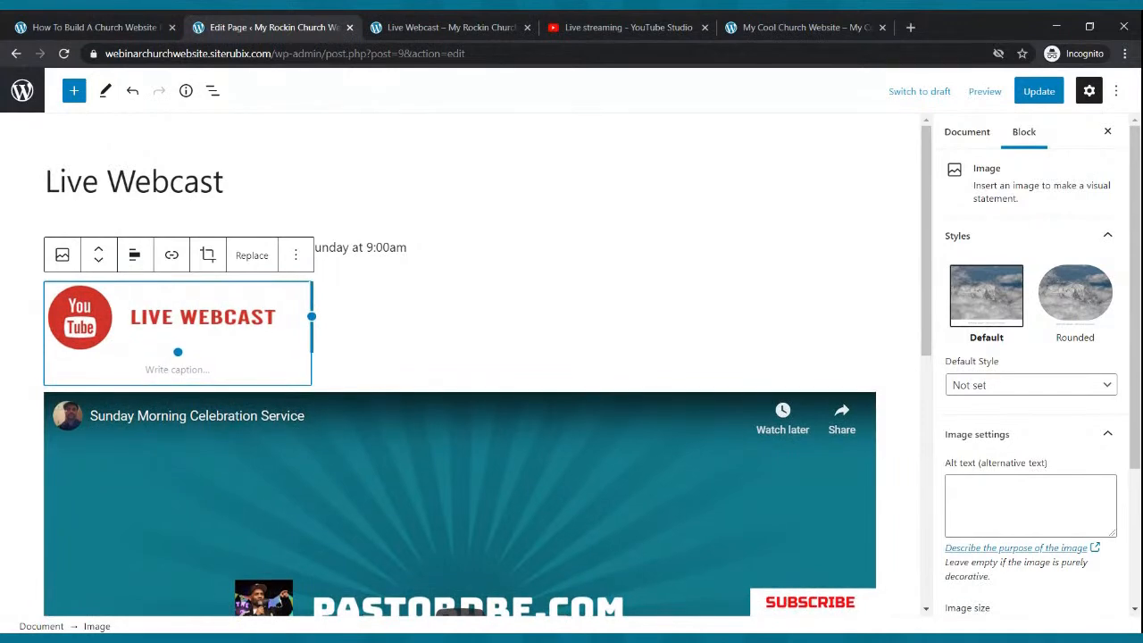
click(1059, 91)
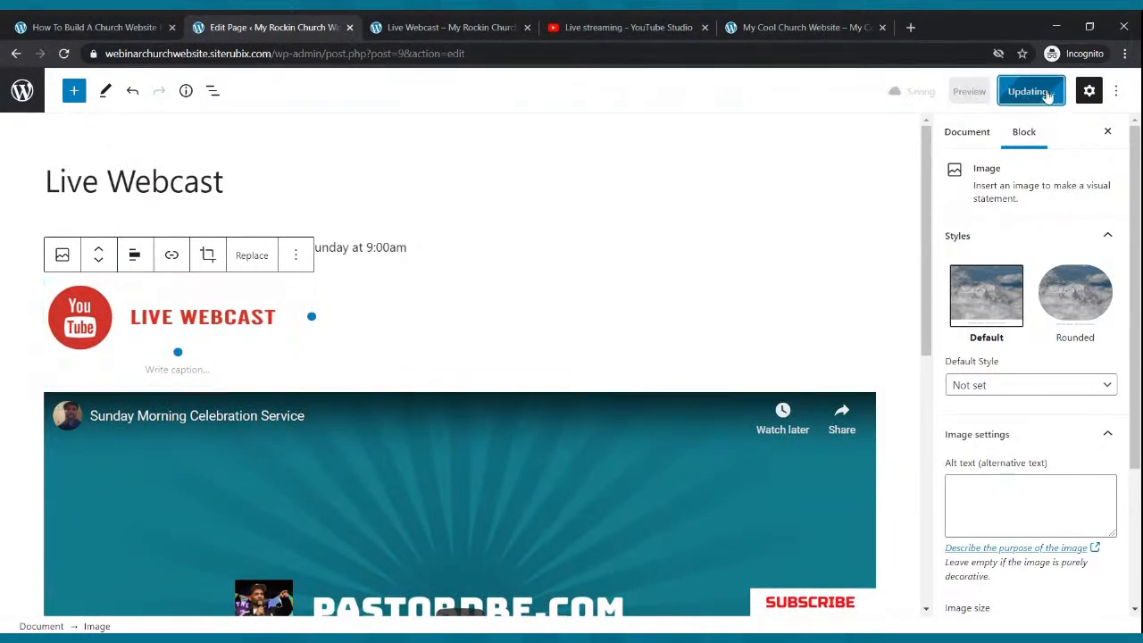
- Reload the published page twice to check the slightly larger image
click(451, 28)
click(63, 53)
scroll(512, 360, down, 3)
scroll(516, 359, up, 3)
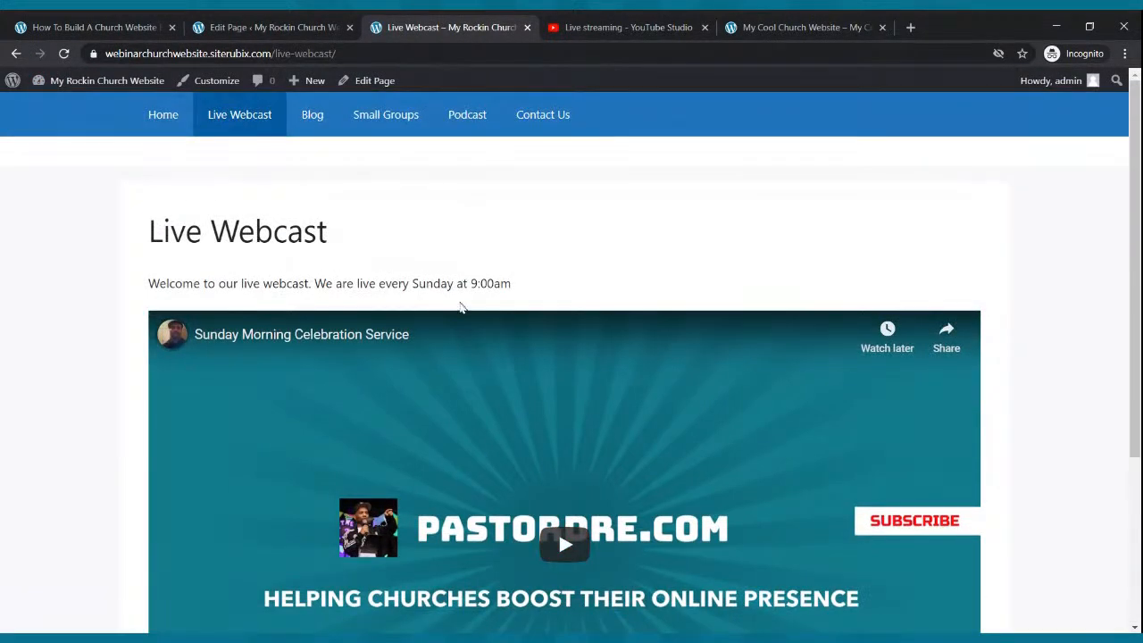
click(64, 53)
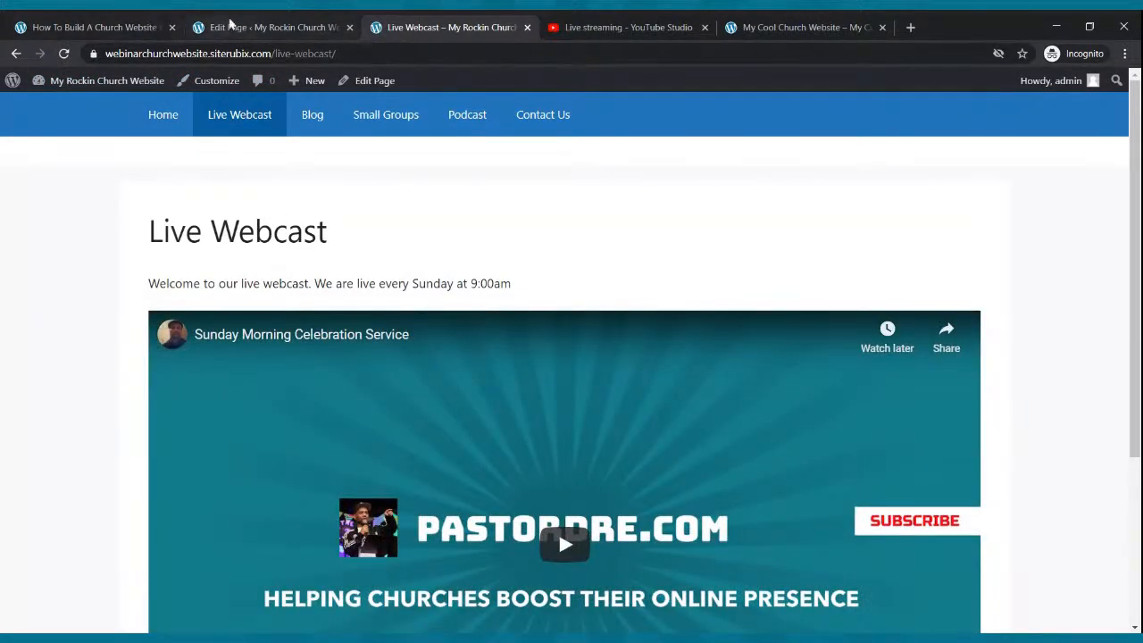
click(231, 24)
- Drag the image's right handle further out, update, and check the result on the live page
drag(311, 316, 426, 332)
click(1038, 98)
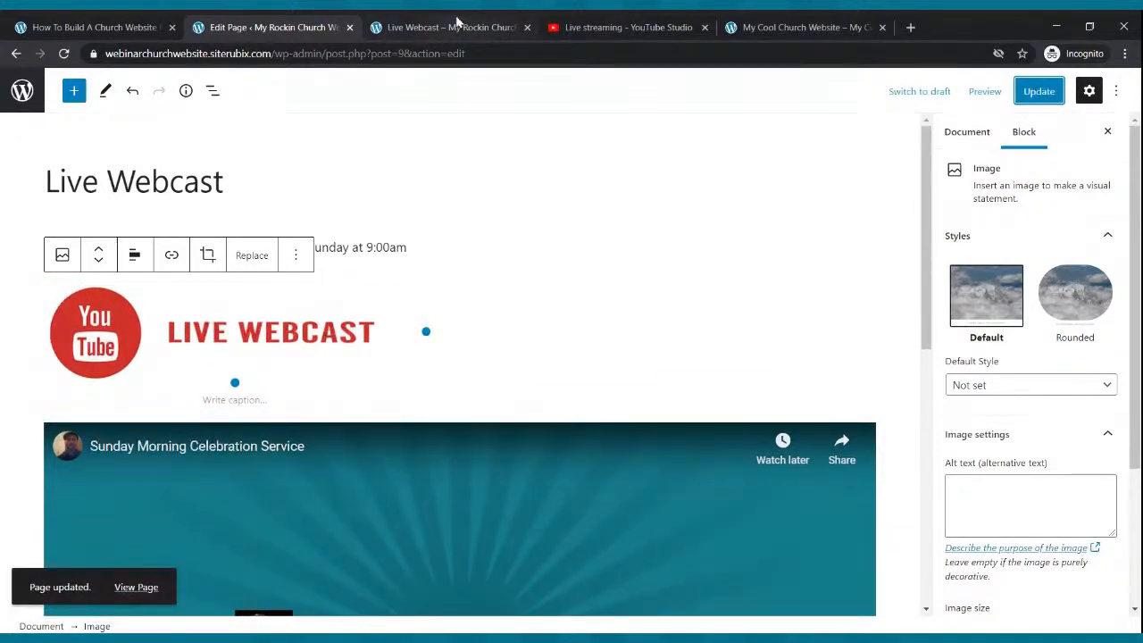
click(456, 25)
click(63, 54)
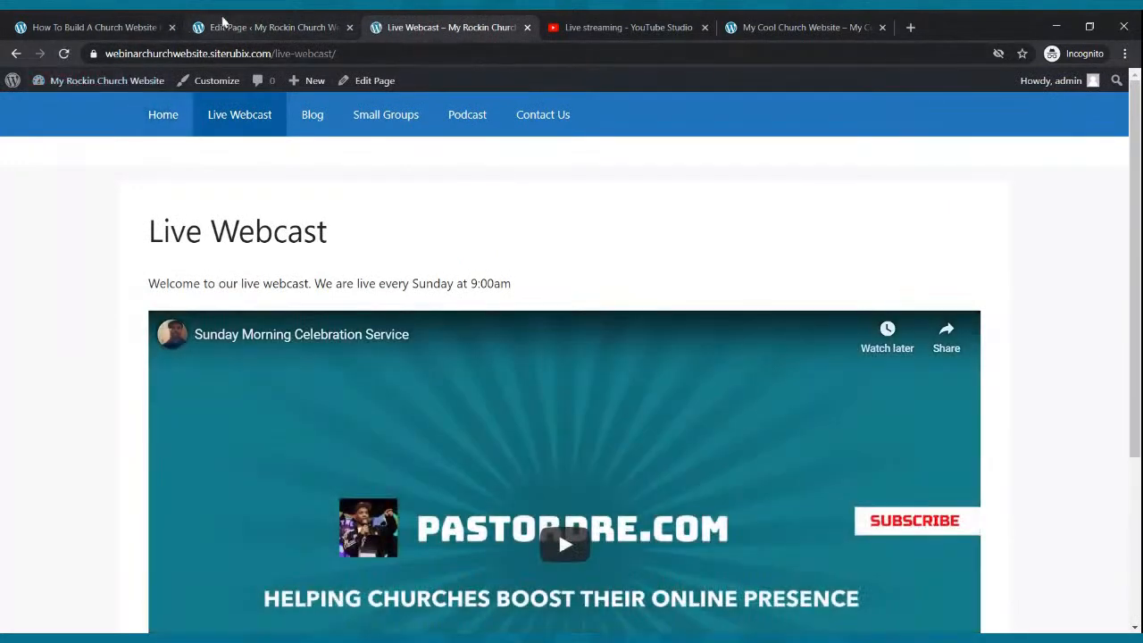
click(223, 25)
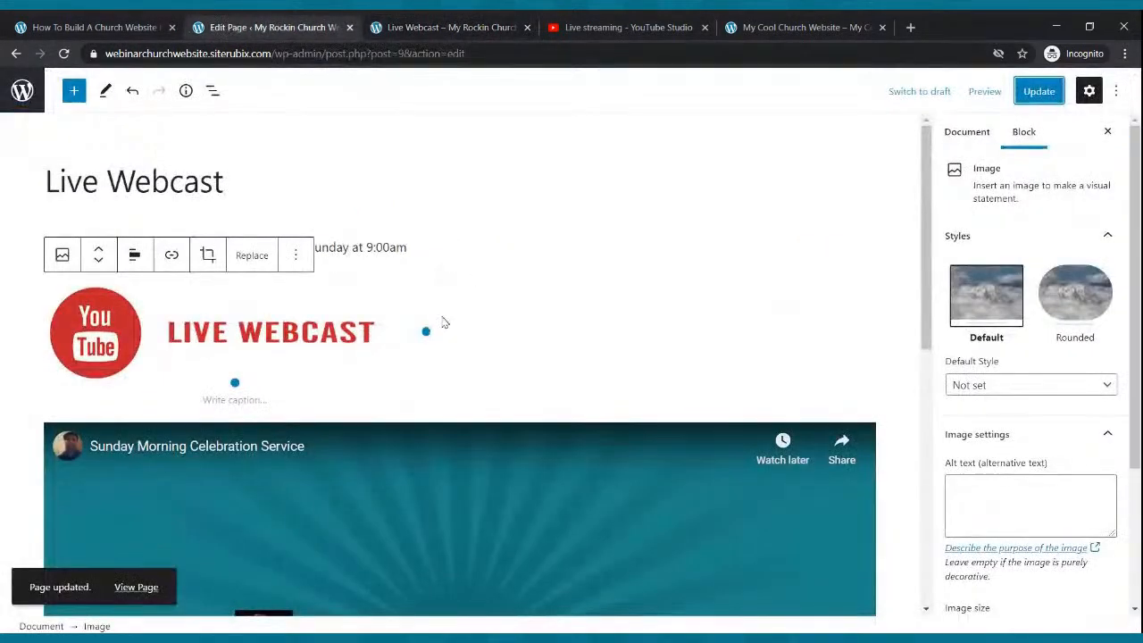
click(296, 257)
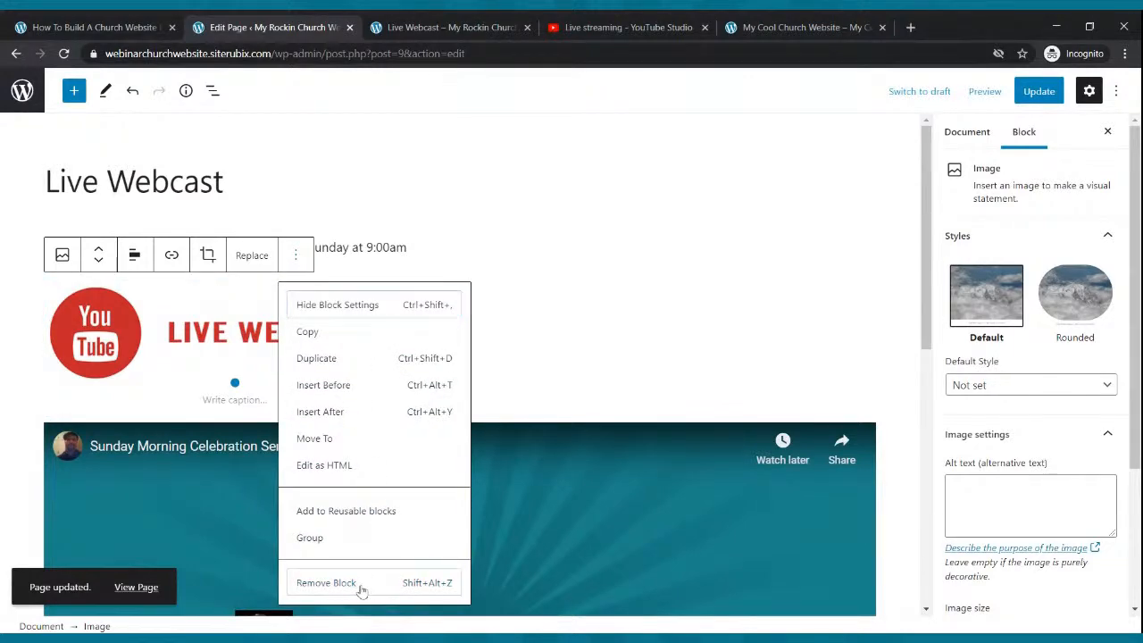
- Remove the LIVE WEBCAST image block, update, and reload the published page
click(326, 582)
click(1031, 91)
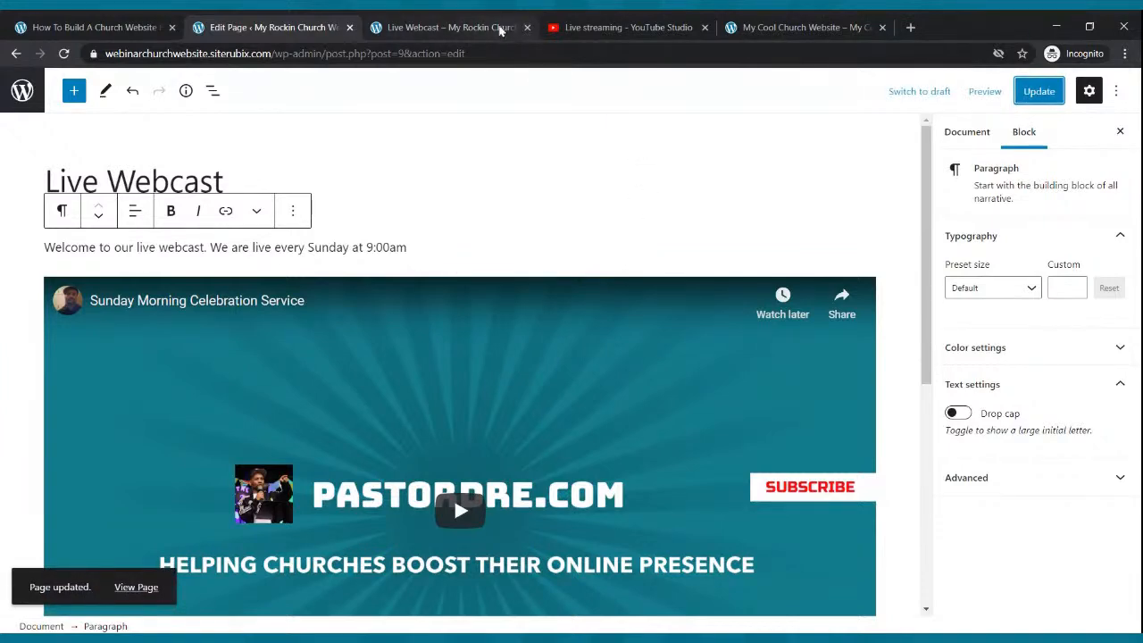
click(496, 27)
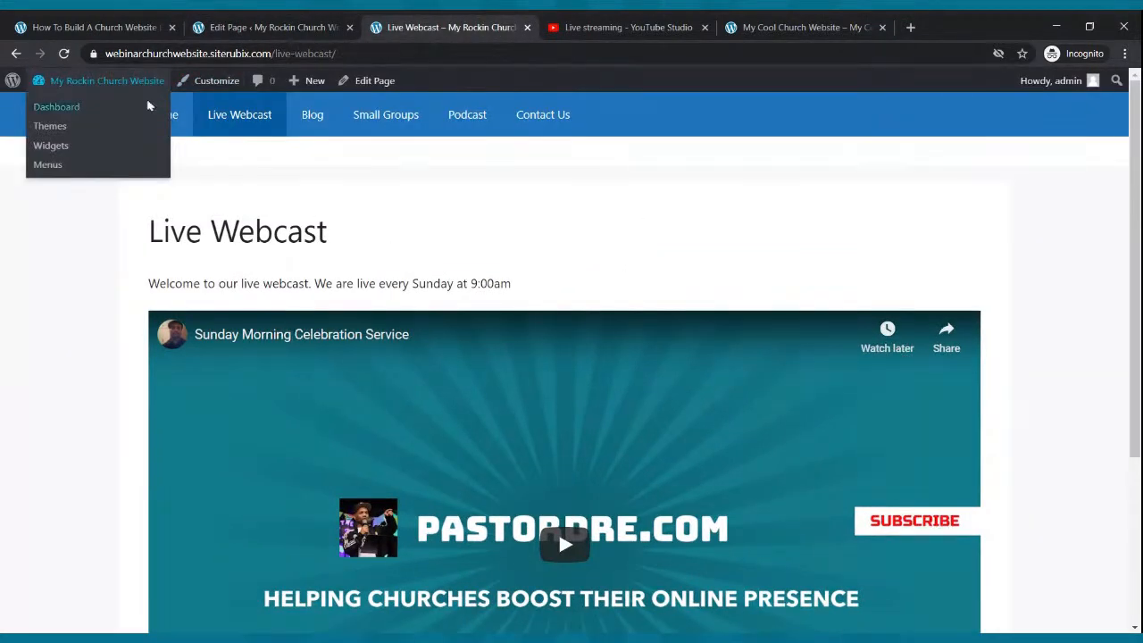
click(66, 55)
- Confirm only the welcome line and video remain, then go to the site's Home page
scroll(391, 149, down, 1)
scroll(393, 152, up, 1)
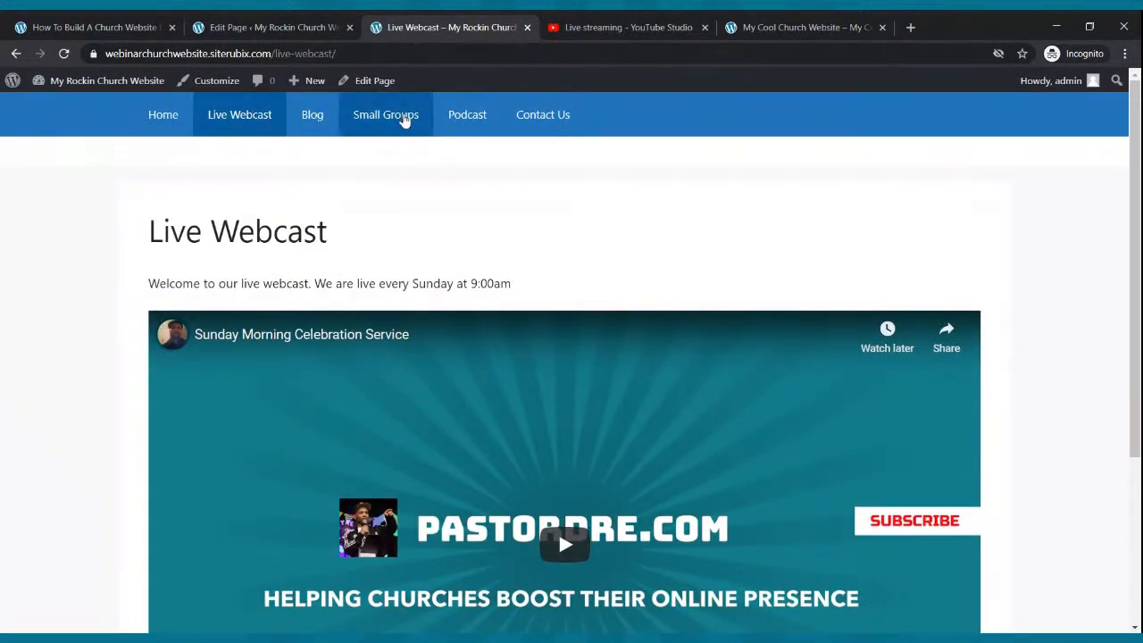
scroll(402, 123, down, 2)
scroll(402, 124, up, 2)
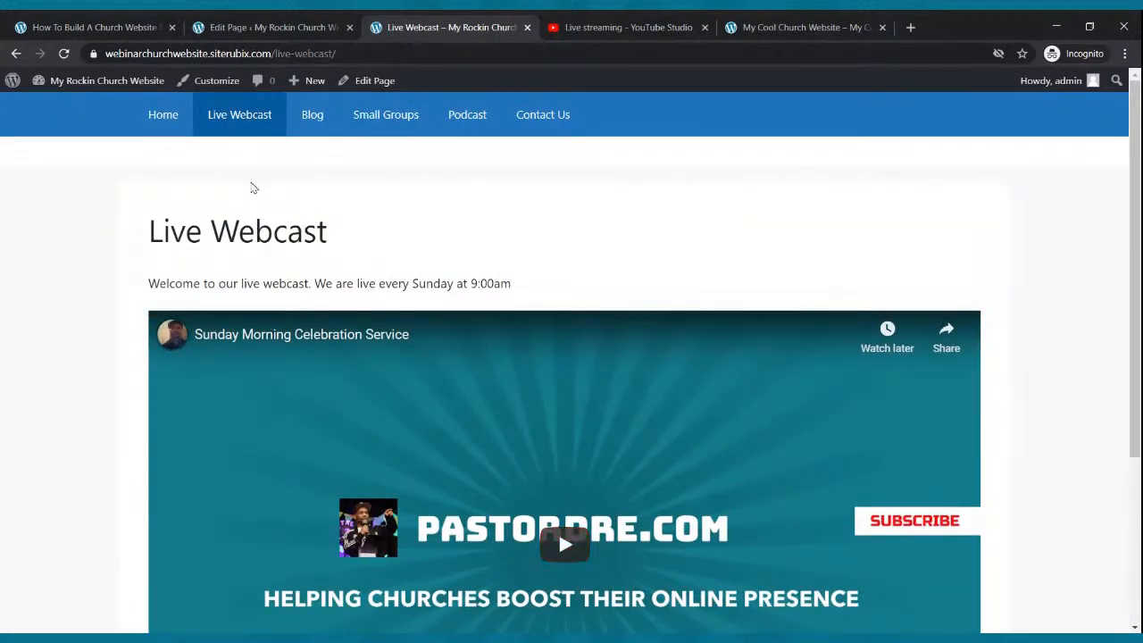
scroll(446, 265, down, 3)
scroll(446, 255, up, 3)
click(182, 125)
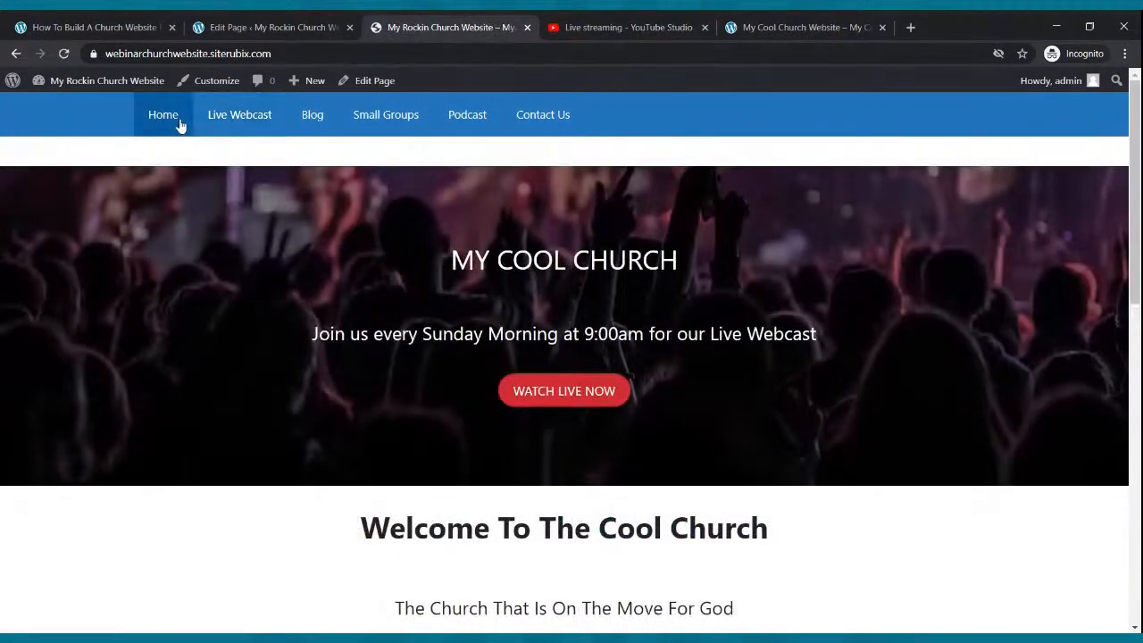
- Go from the live home page to the Pages list and open Home in the block editor
scroll(345, 295, down, 9)
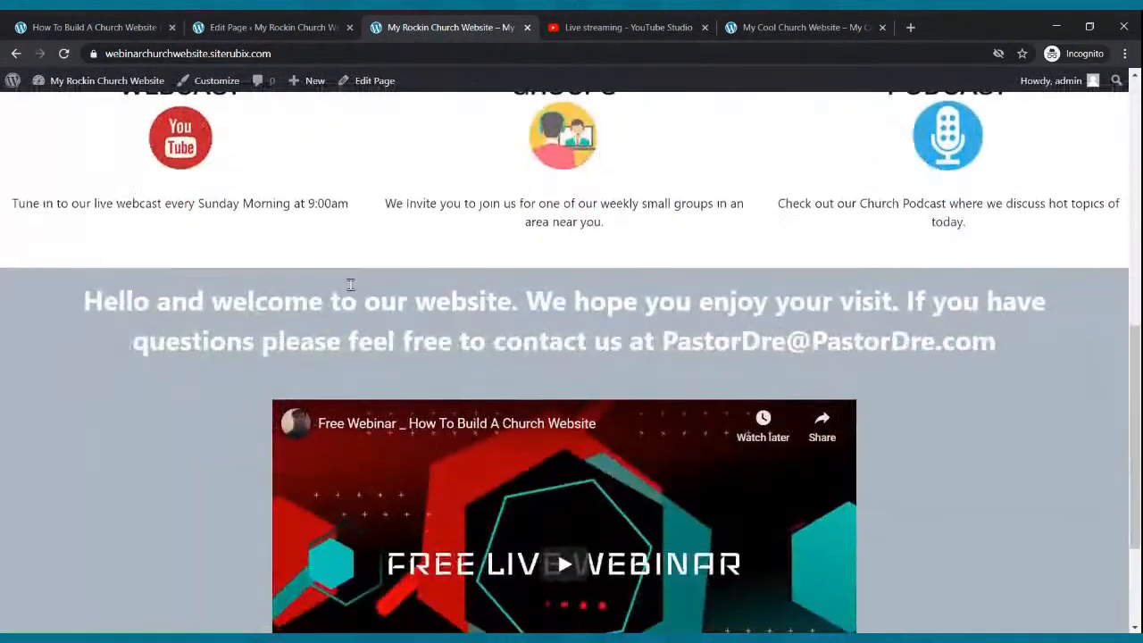
scroll(350, 284, up, 5)
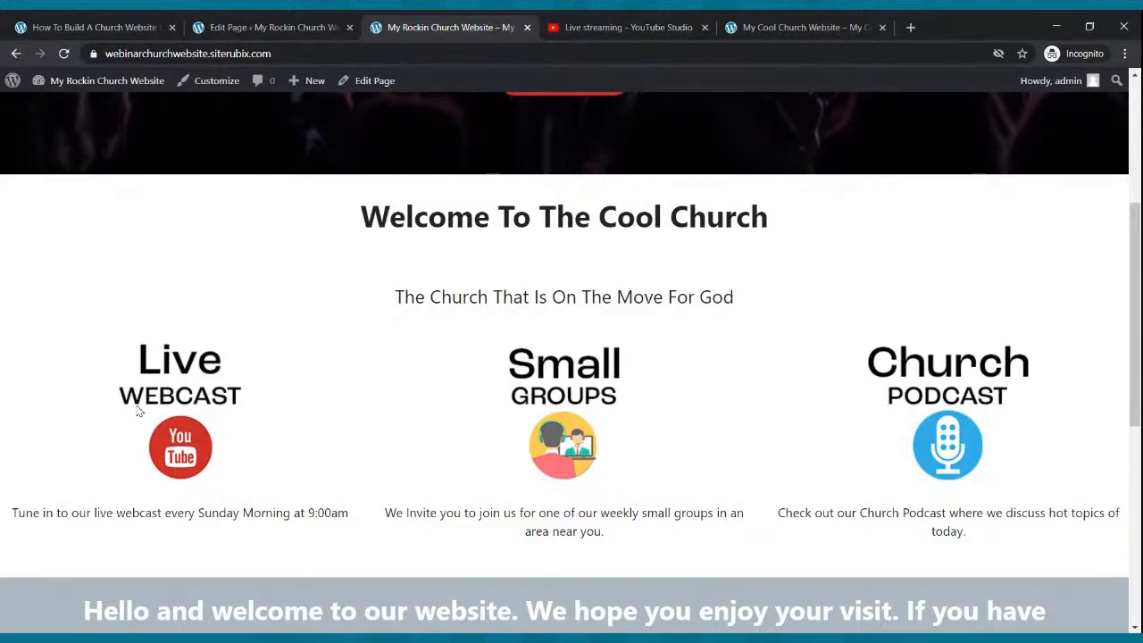
click(248, 26)
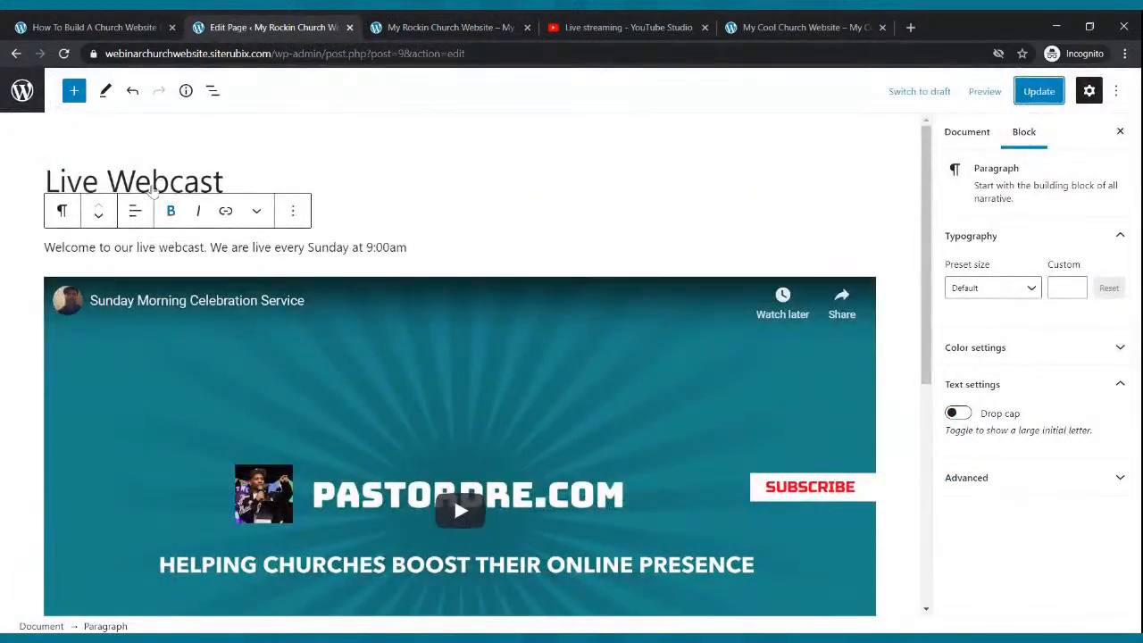
click(26, 93)
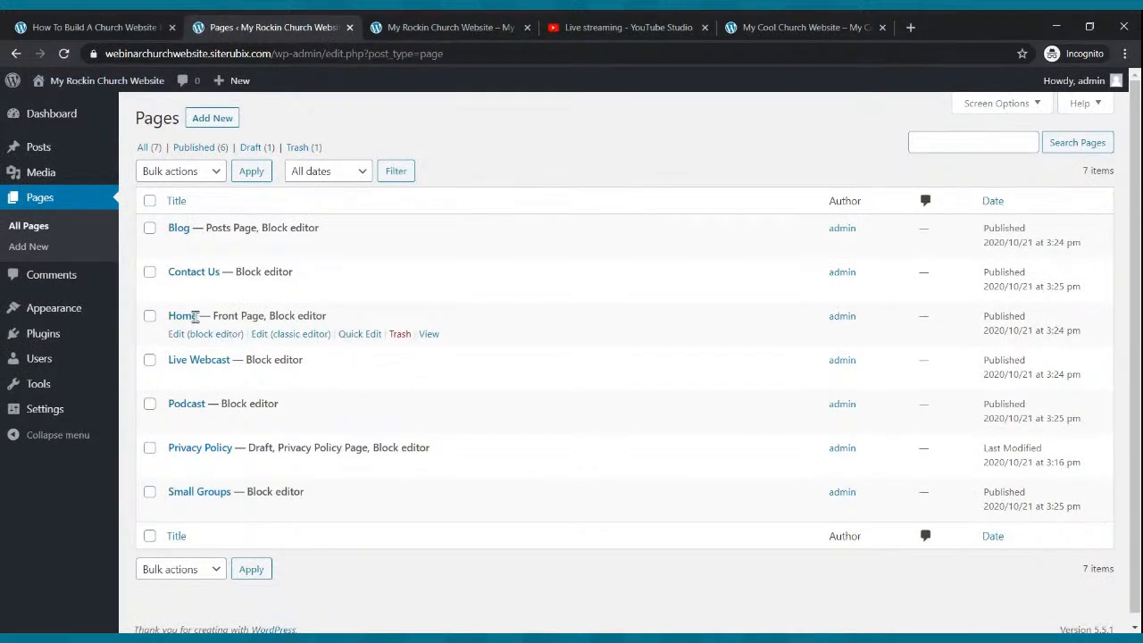
click(198, 335)
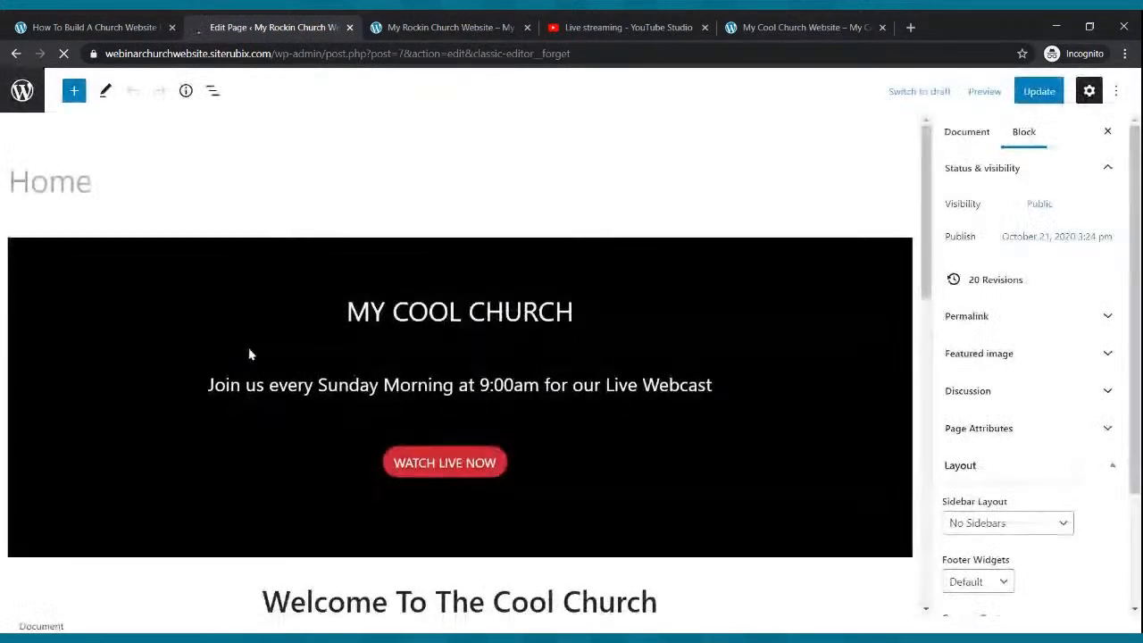
scroll(385, 295, down, 4)
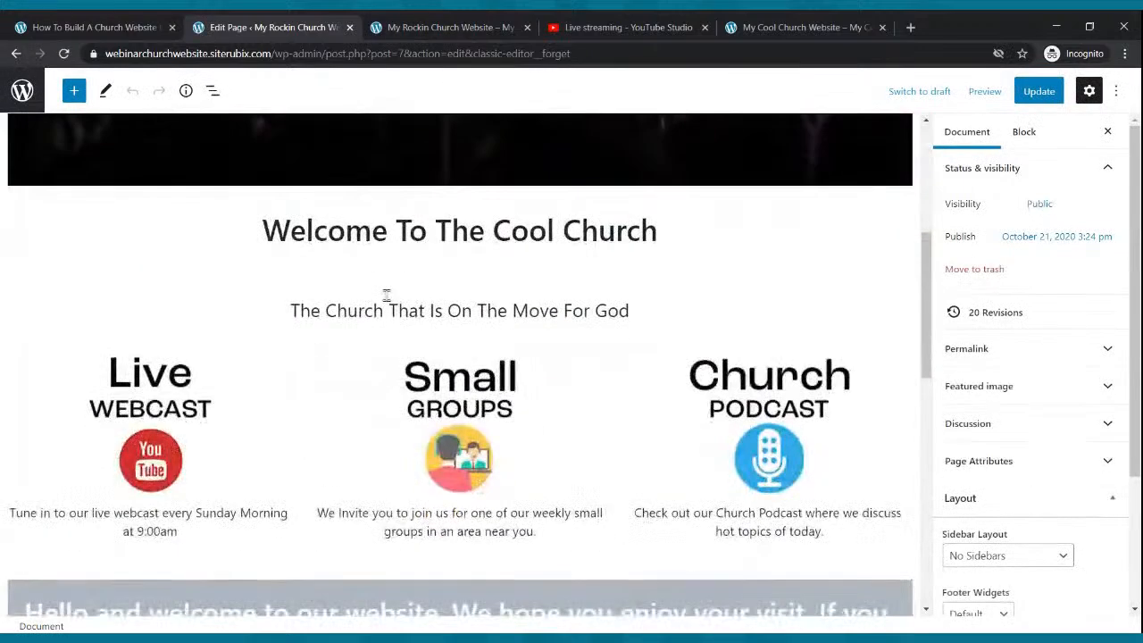
- Link the Live Webcast image to the Live Webcast page's URL copied from the live site
click(137, 445)
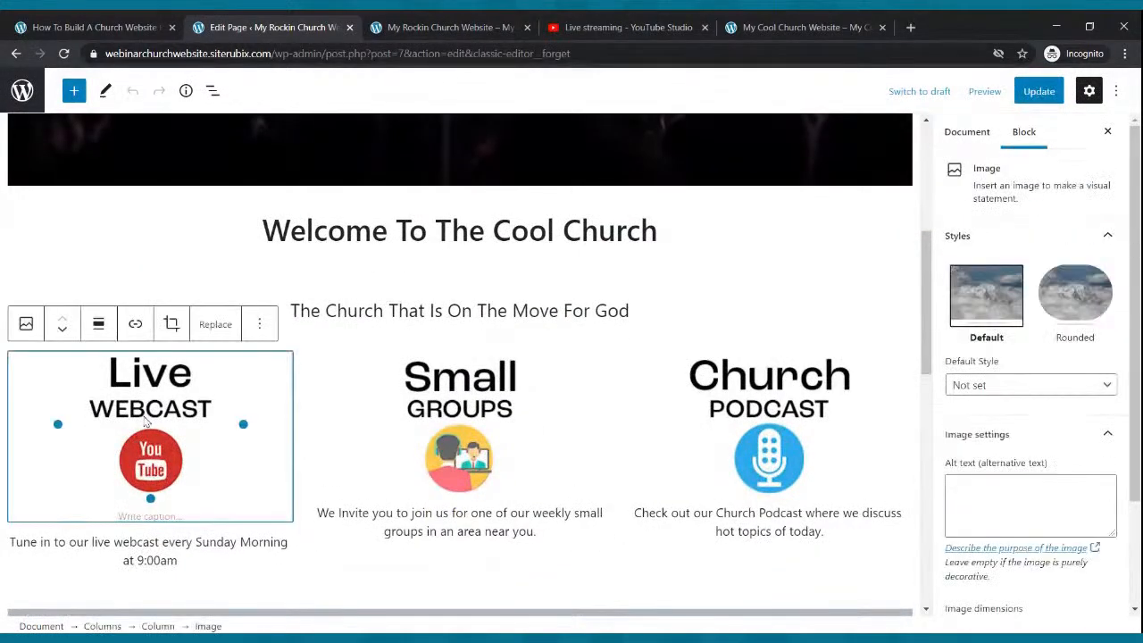
click(137, 329)
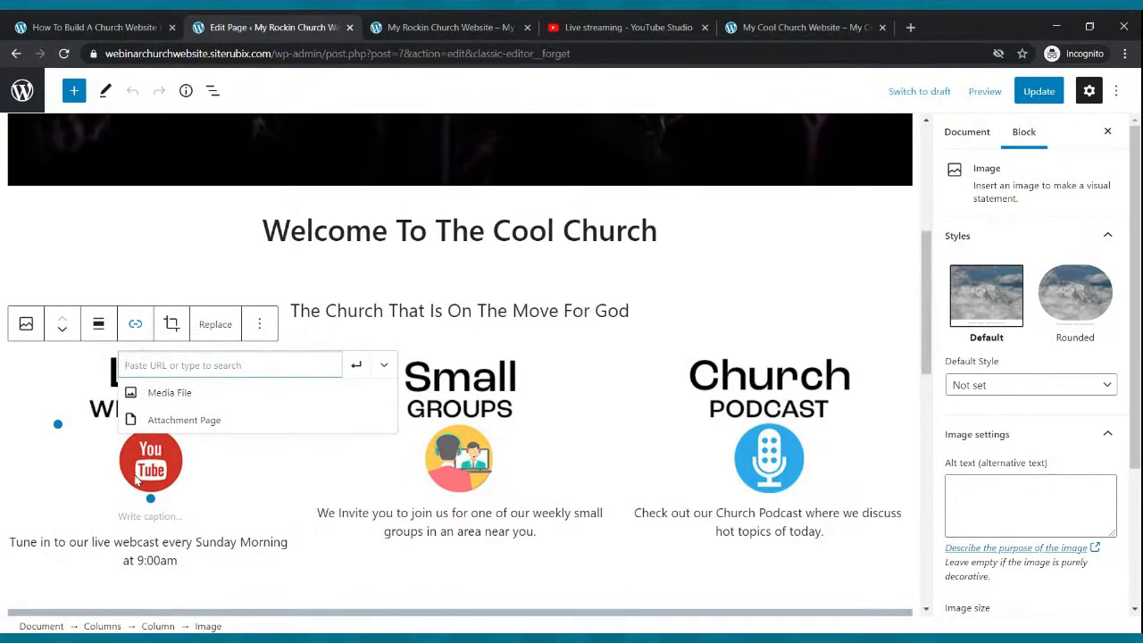
click(404, 22)
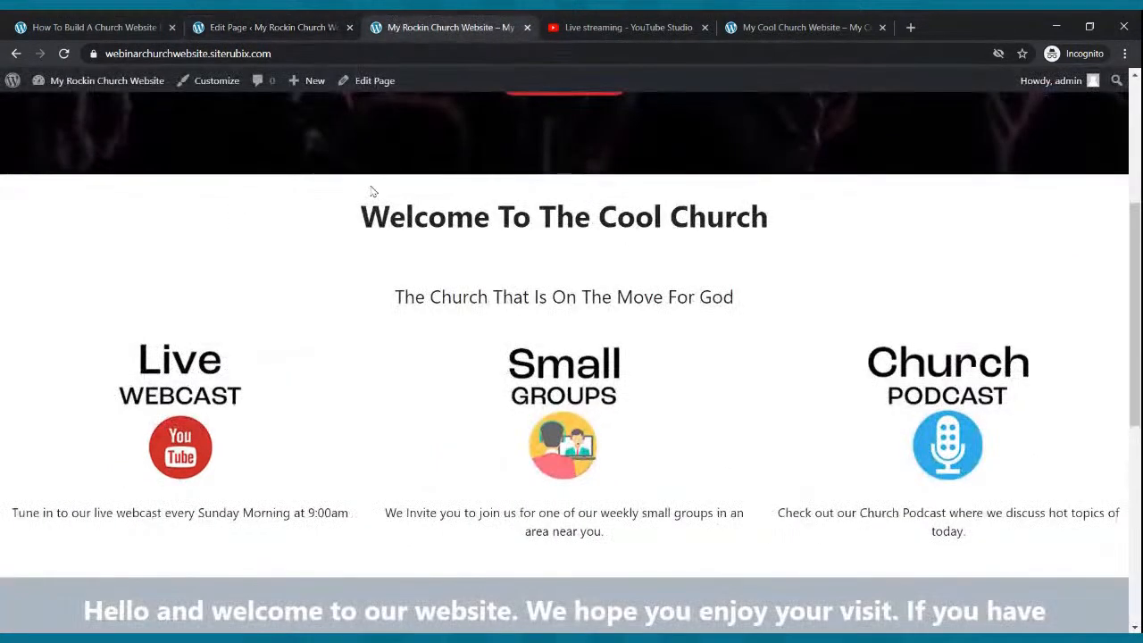
scroll(364, 200, up, 3)
click(251, 132)
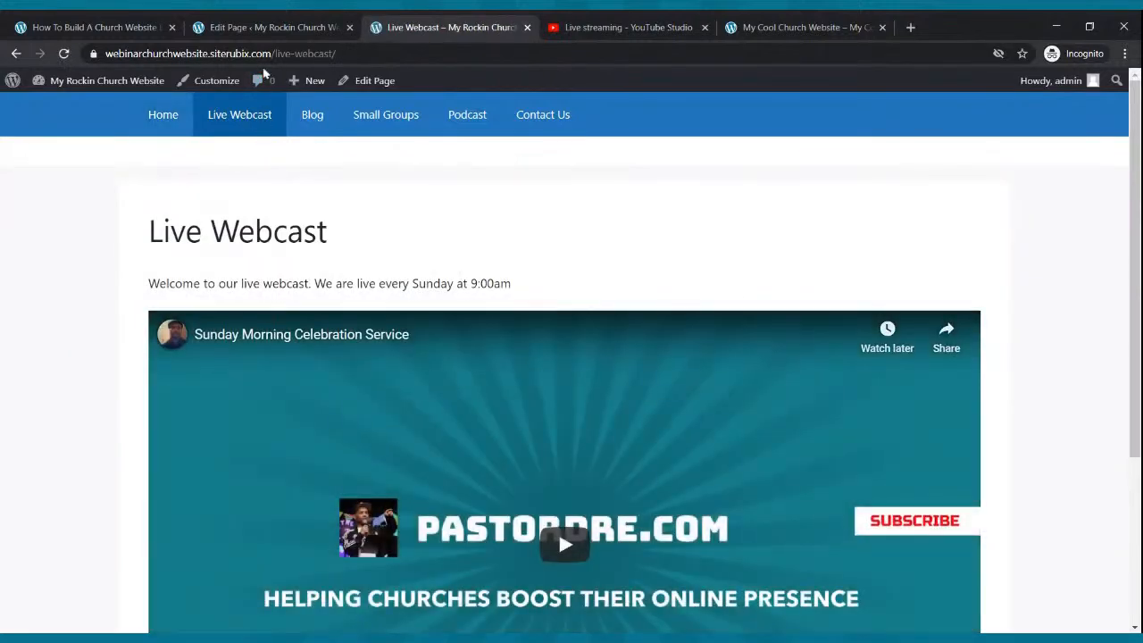
click(261, 55)
key(ctrl+c)
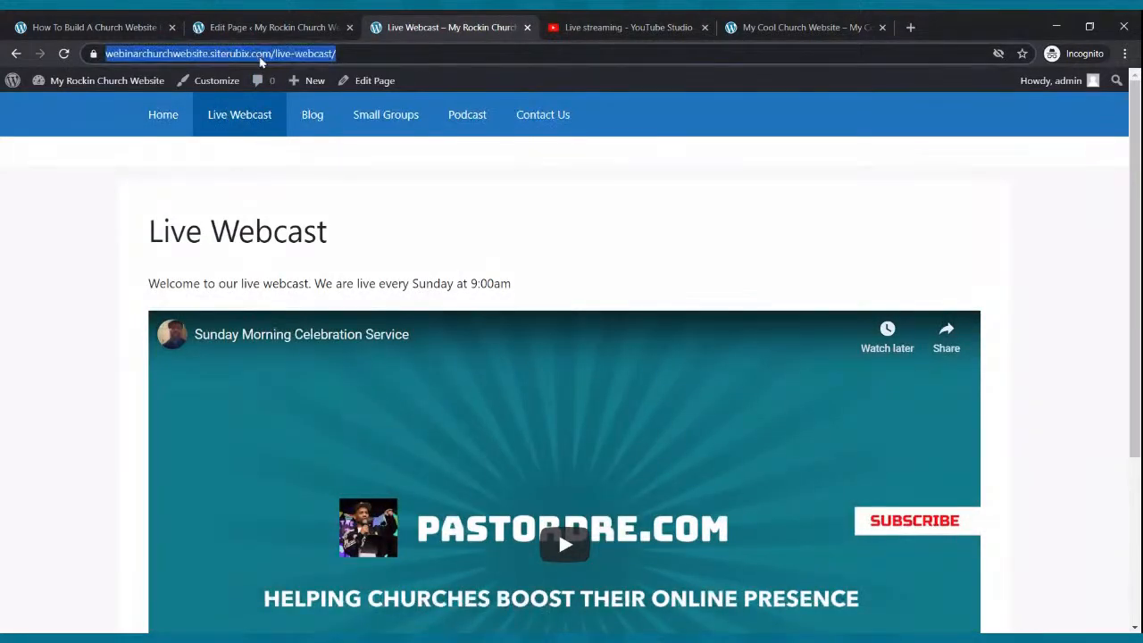
click(254, 28)
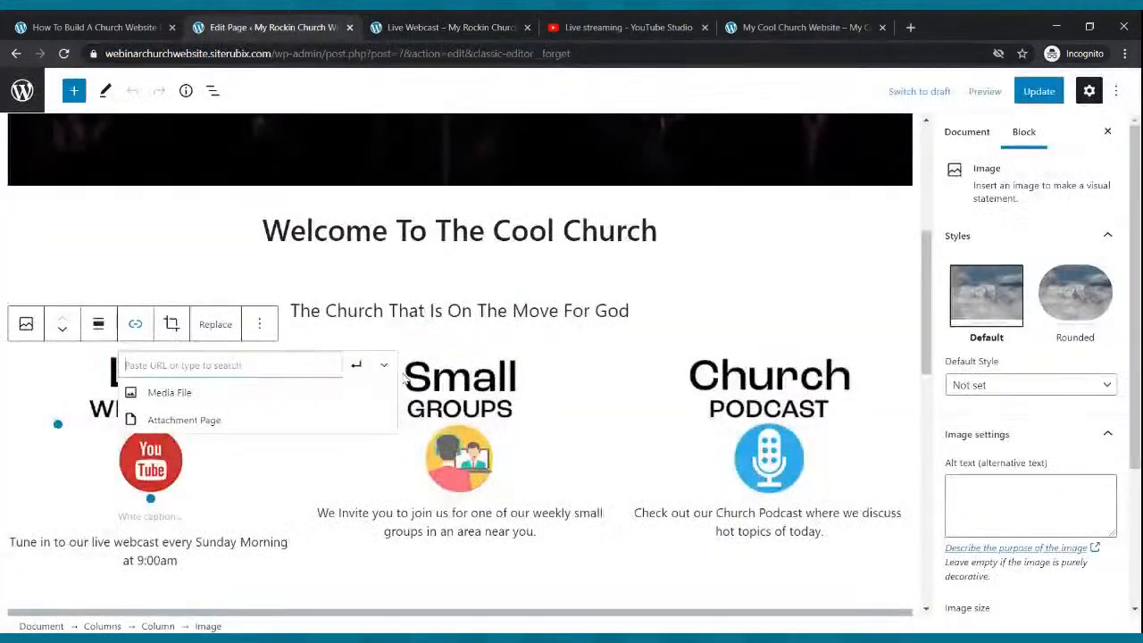
key(ctrl+v)
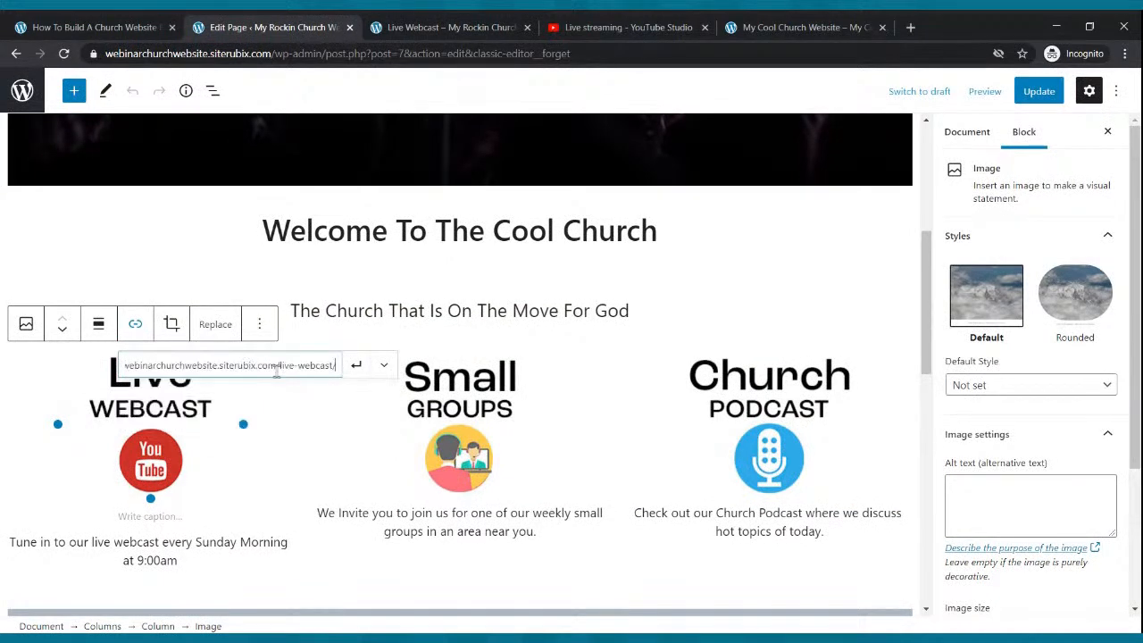
click(355, 375)
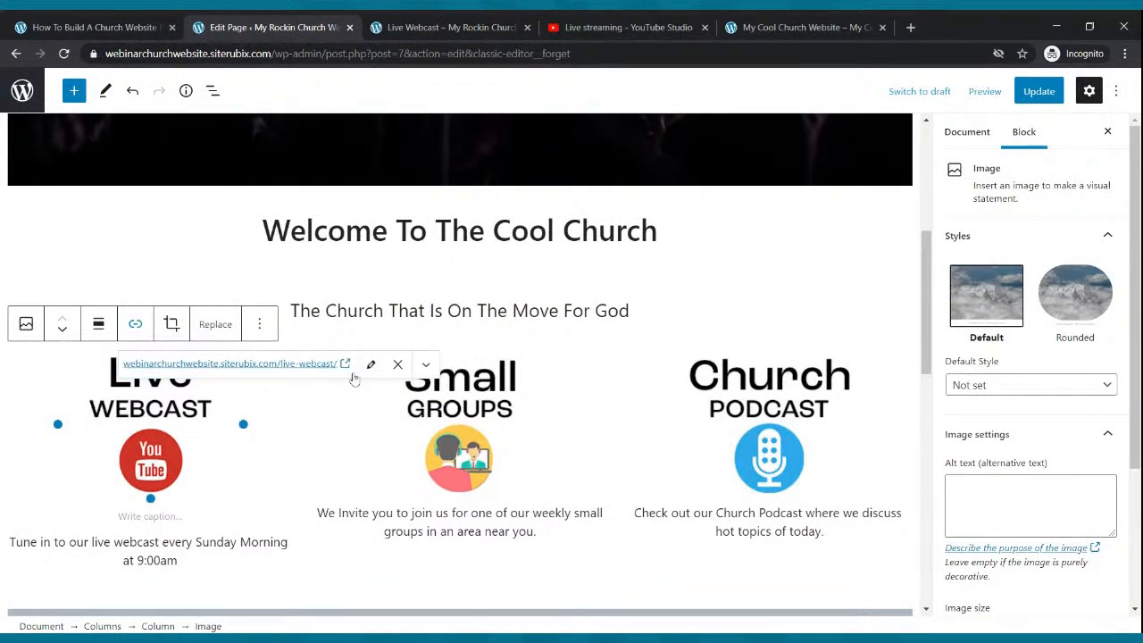
- Link the Small Groups image to the Small Groups page's URL
click(451, 399)
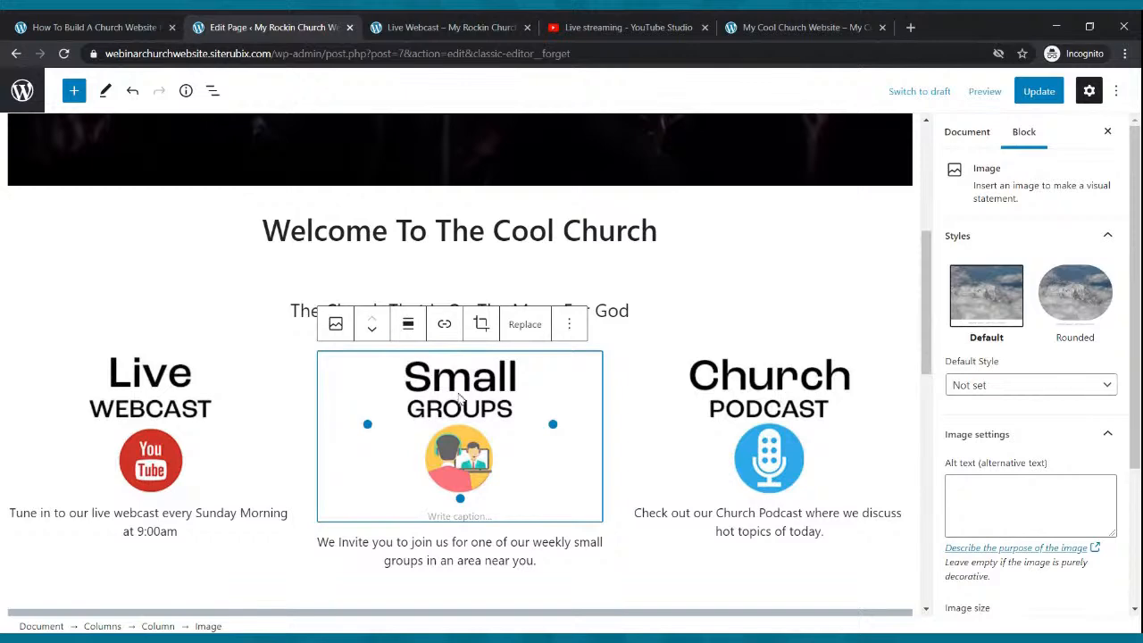
click(444, 324)
click(418, 27)
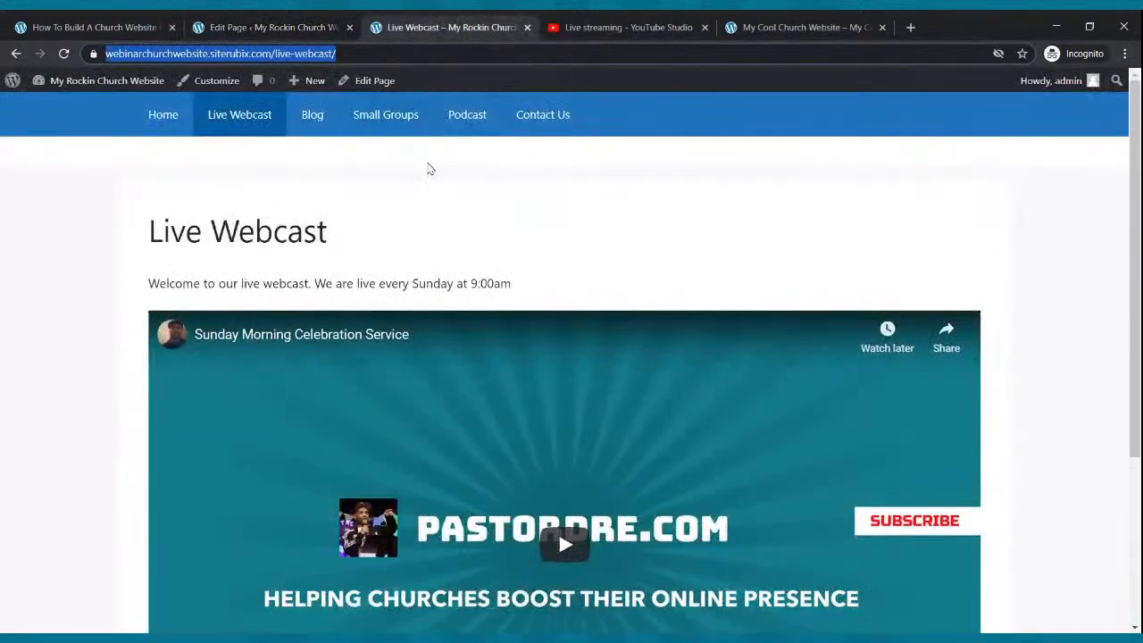
click(391, 116)
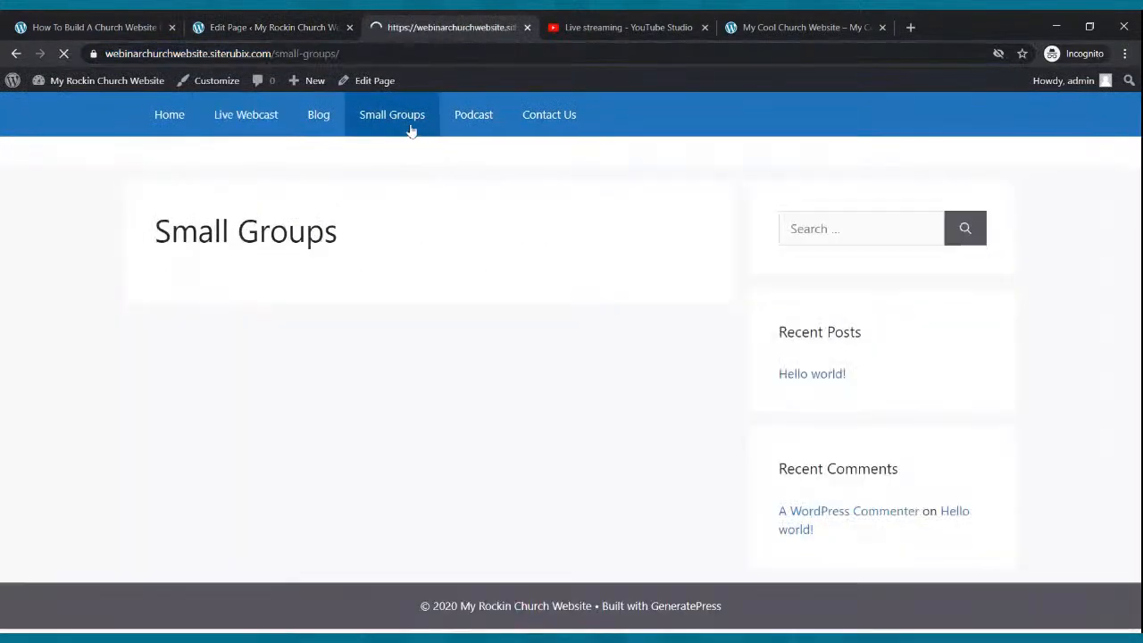
click(328, 53)
key(ctrl+c)
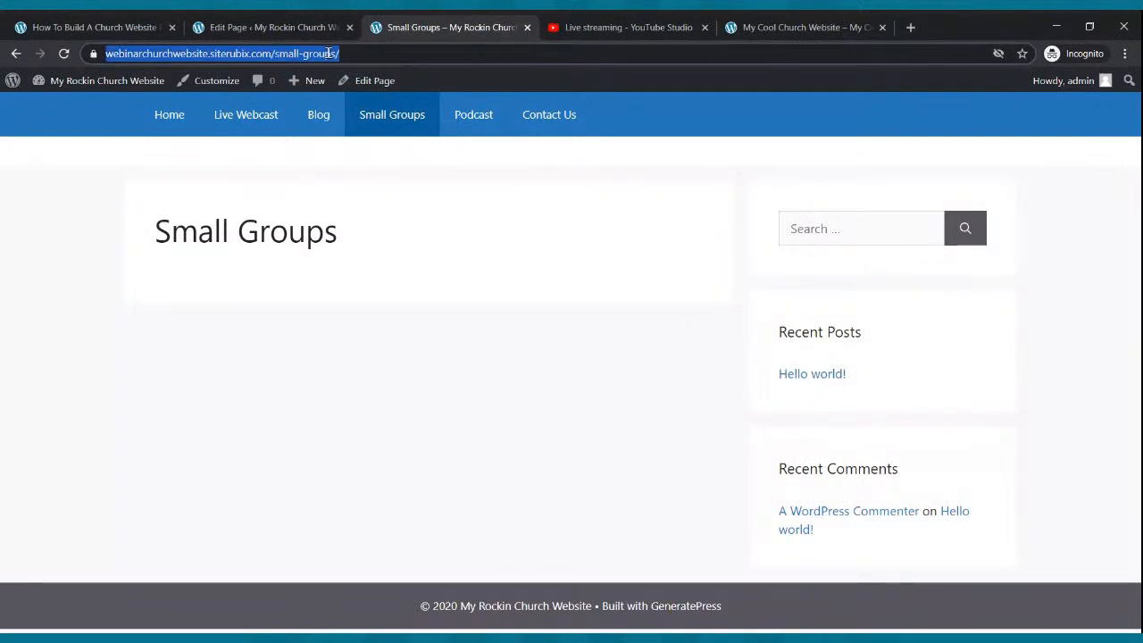
click(307, 33)
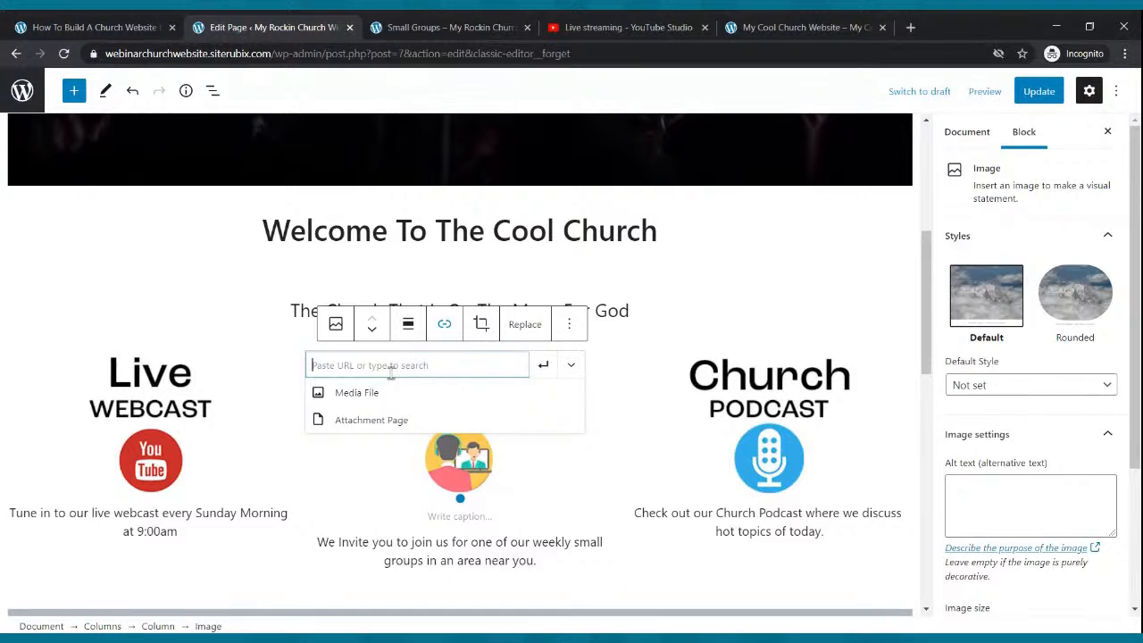
key(ctrl+v)
click(542, 366)
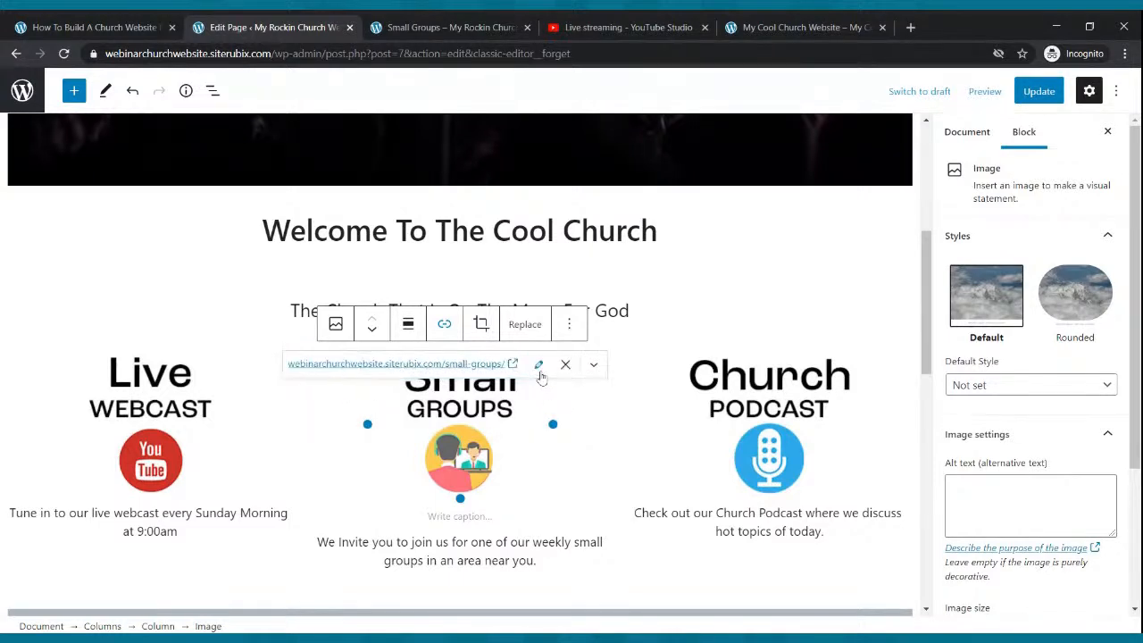
- Link the Church Podcast image to the /podcast/ page's URL
click(736, 382)
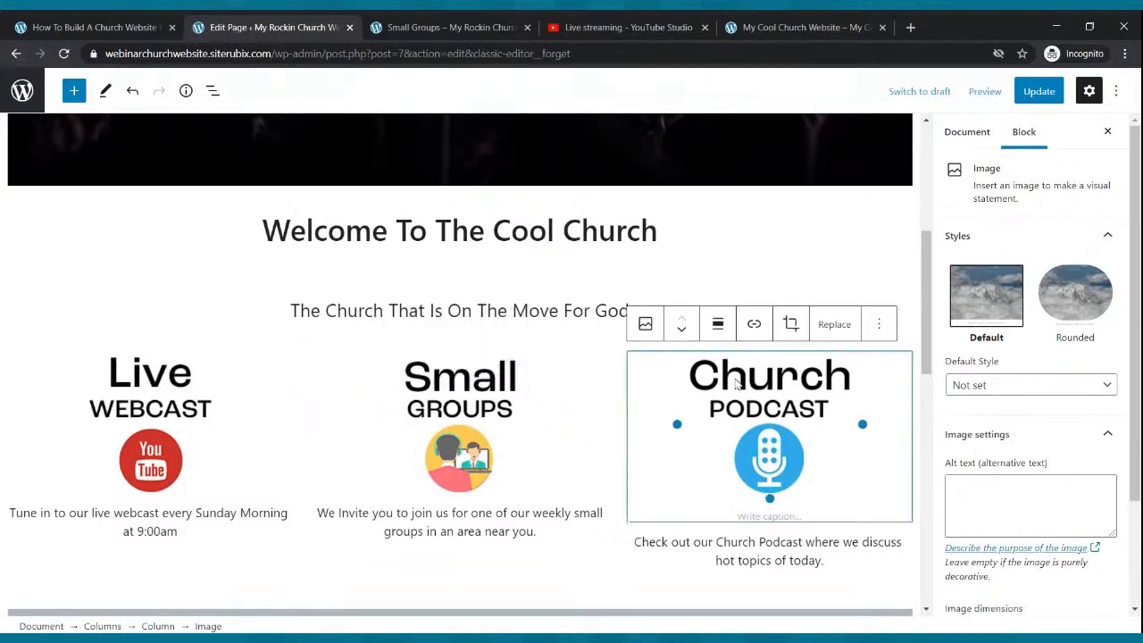
click(754, 324)
click(451, 27)
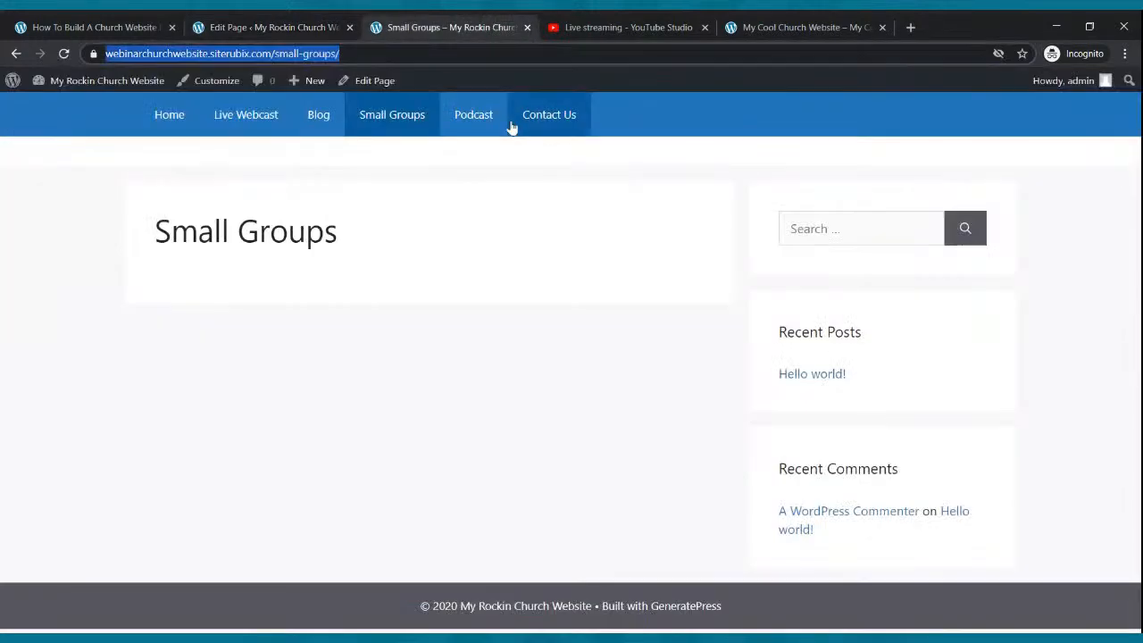
click(472, 116)
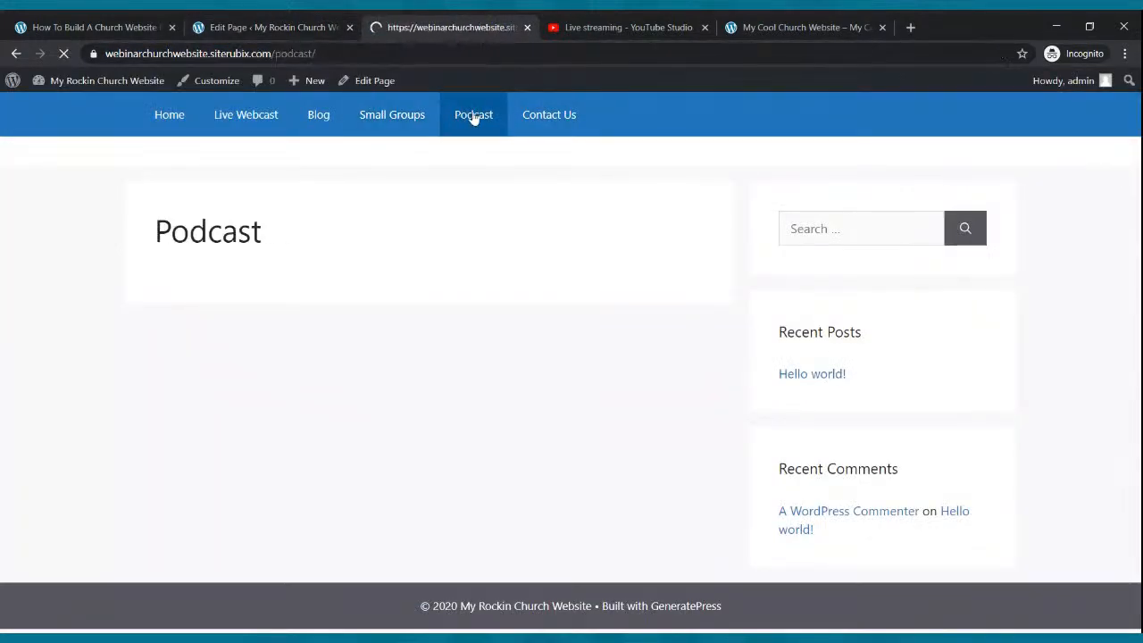
click(328, 56)
key(ctrl+c)
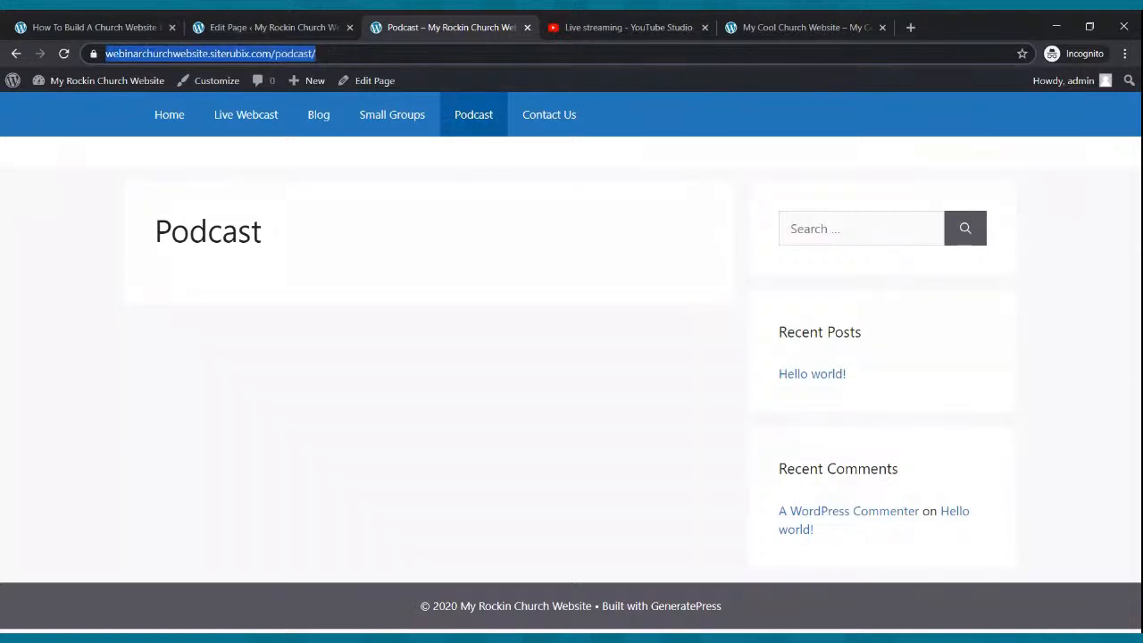
click(268, 27)
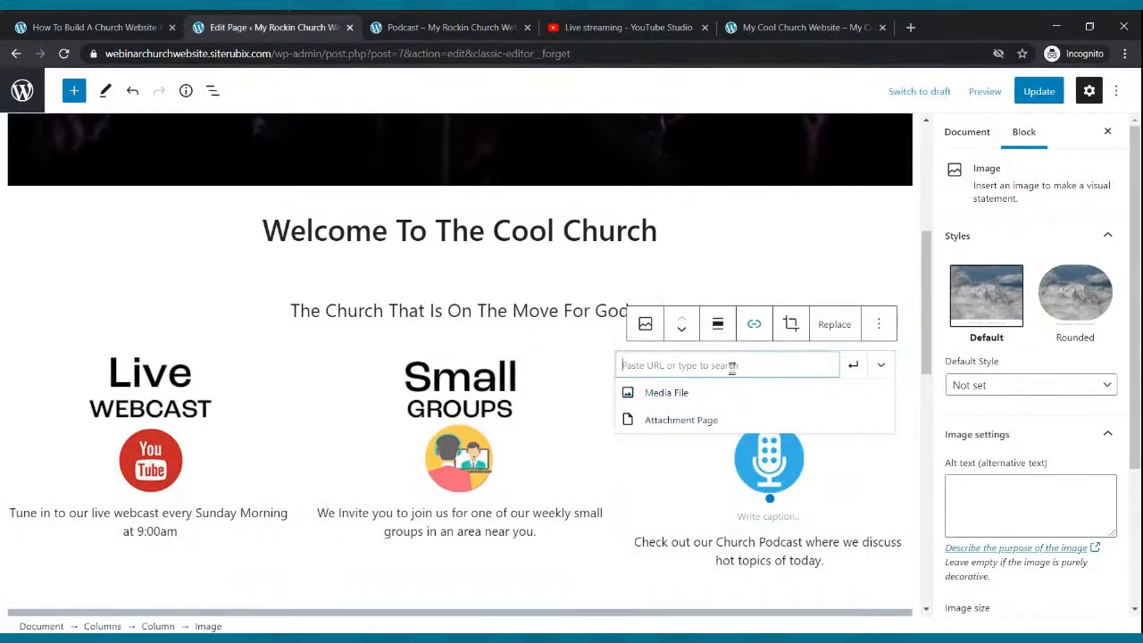
key(ctrl+v)
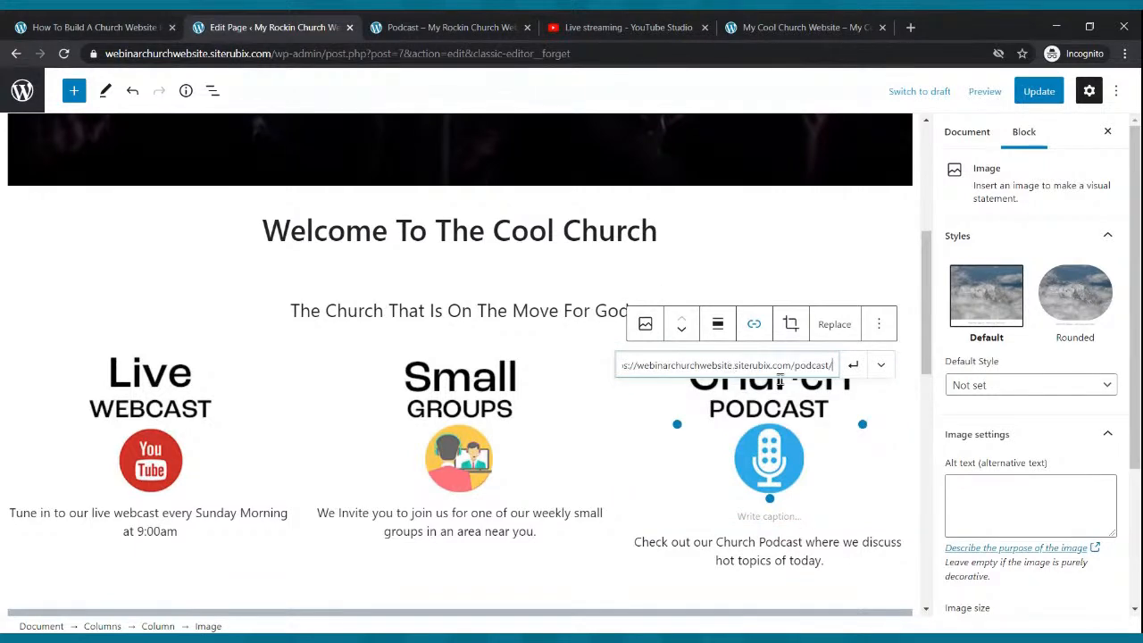
click(854, 368)
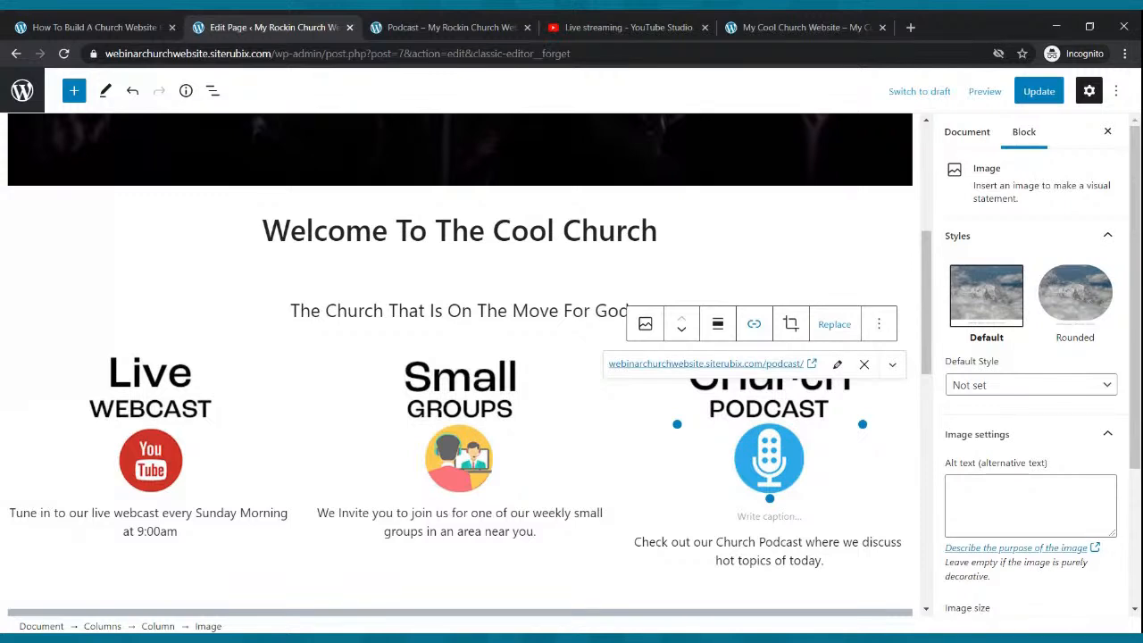
- Update the Home page and open it on the live site
click(1027, 91)
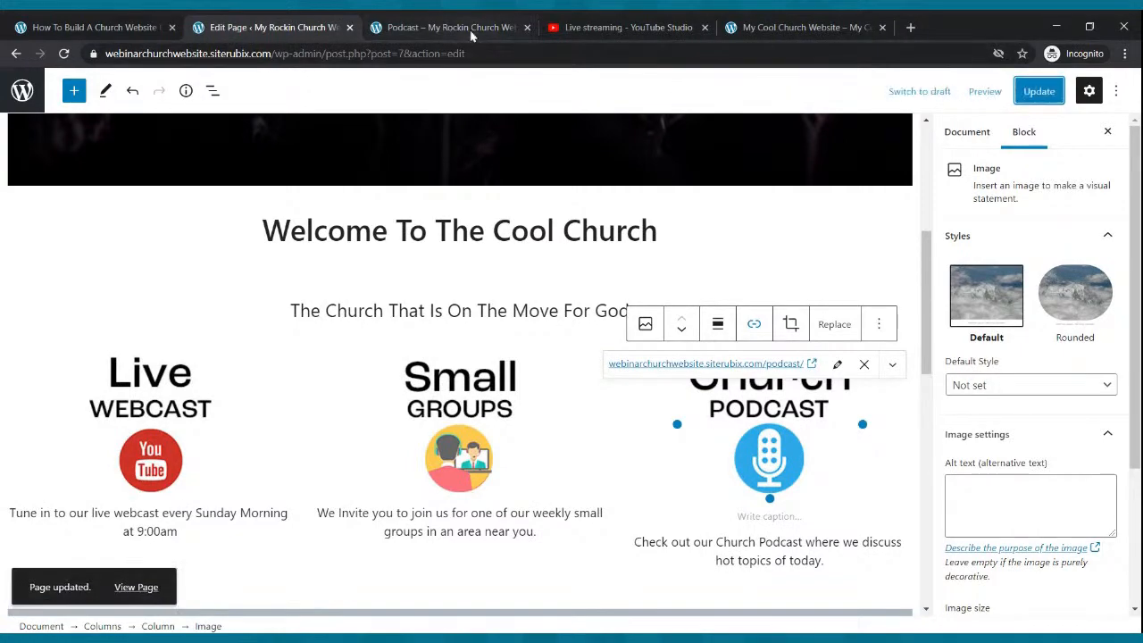
click(446, 26)
click(175, 118)
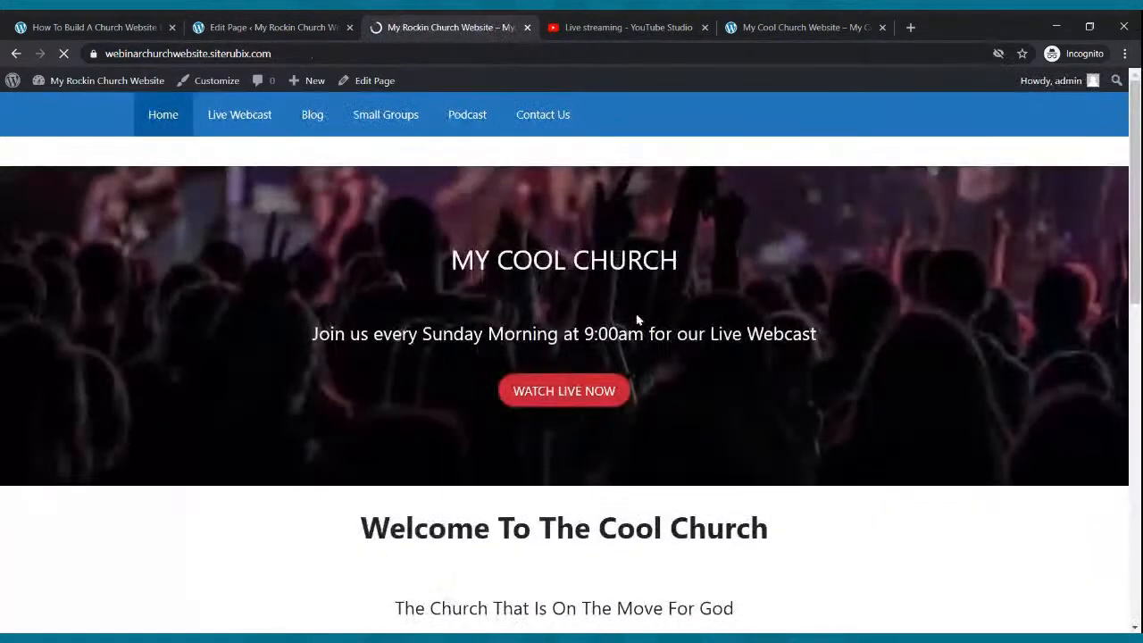
scroll(600, 355, down, 4)
- Test that the Small Groups and Live Webcast images open their pages, returning Home each time
click(601, 331)
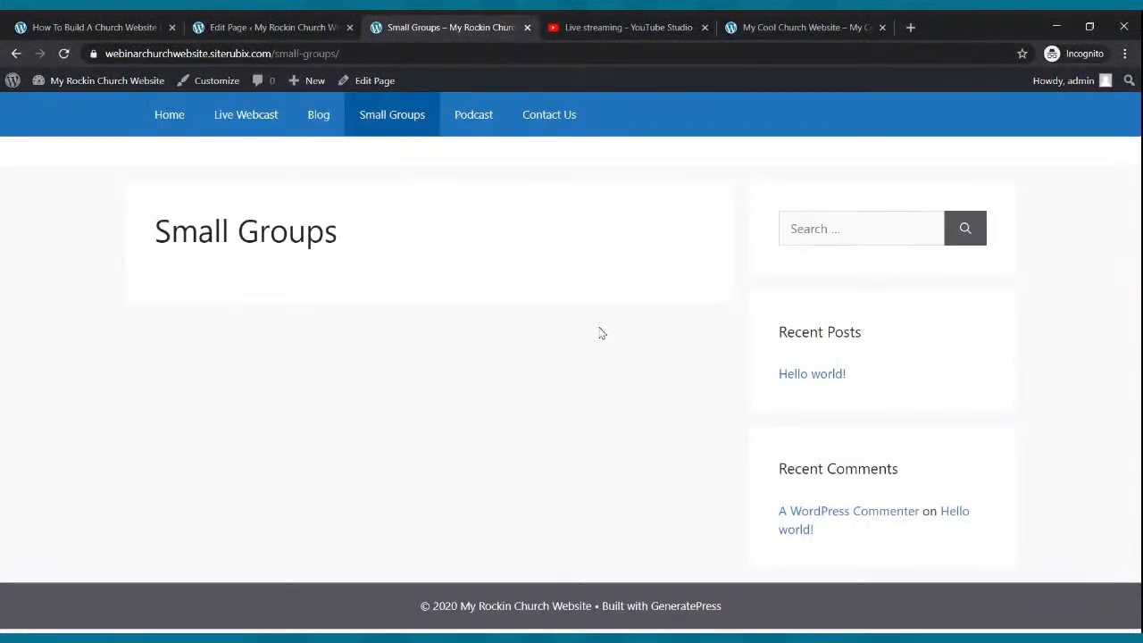
click(179, 126)
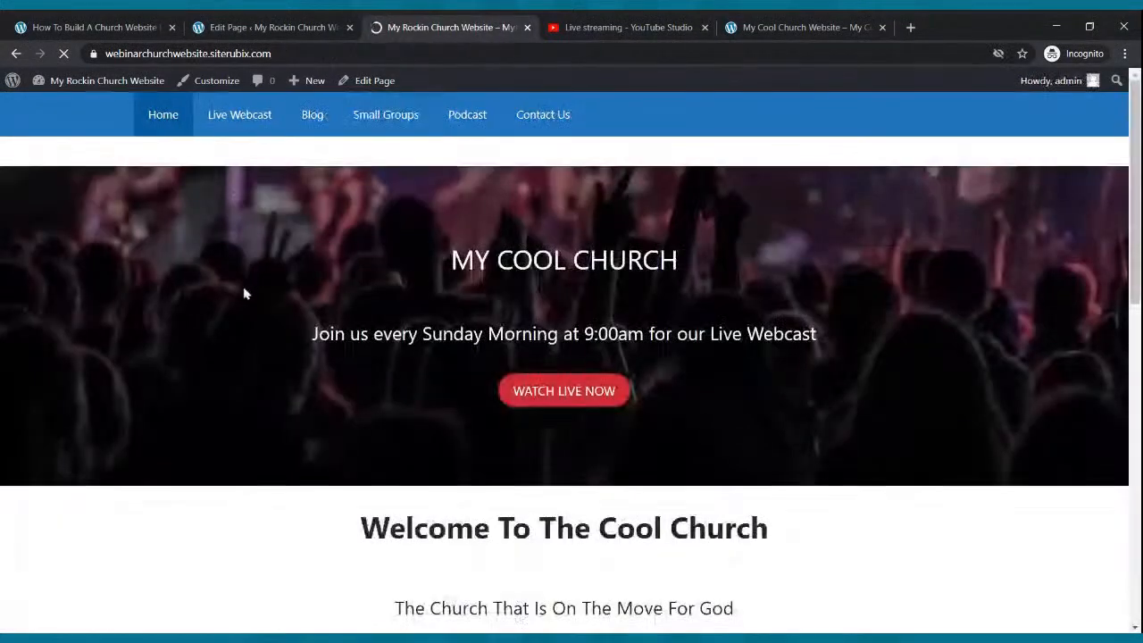
scroll(366, 303, down, 4)
click(209, 314)
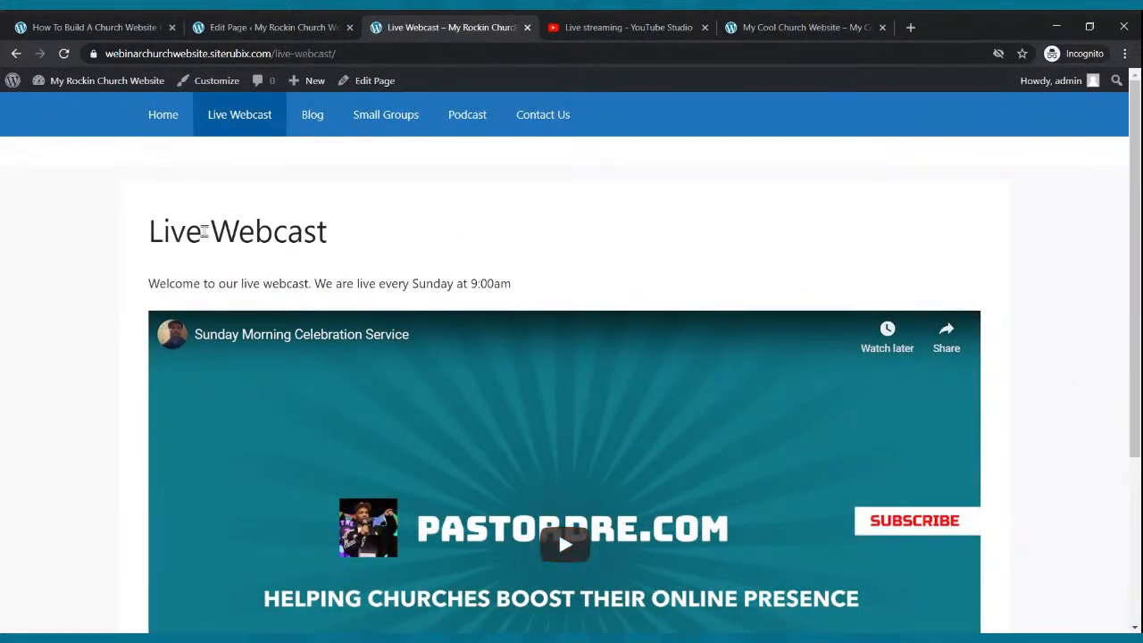
click(160, 123)
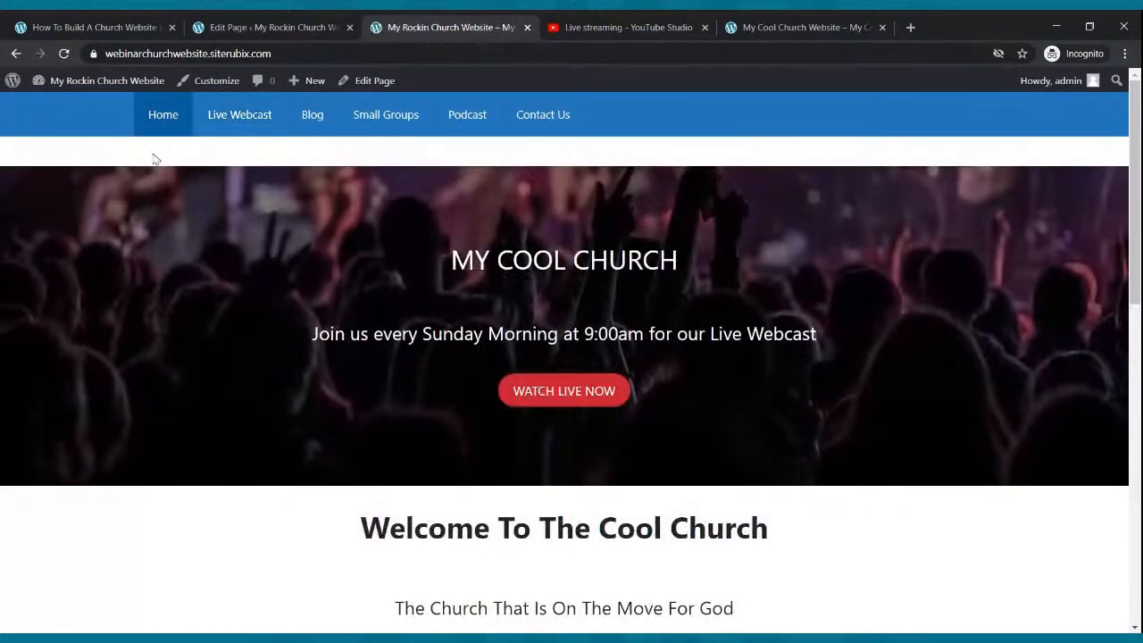
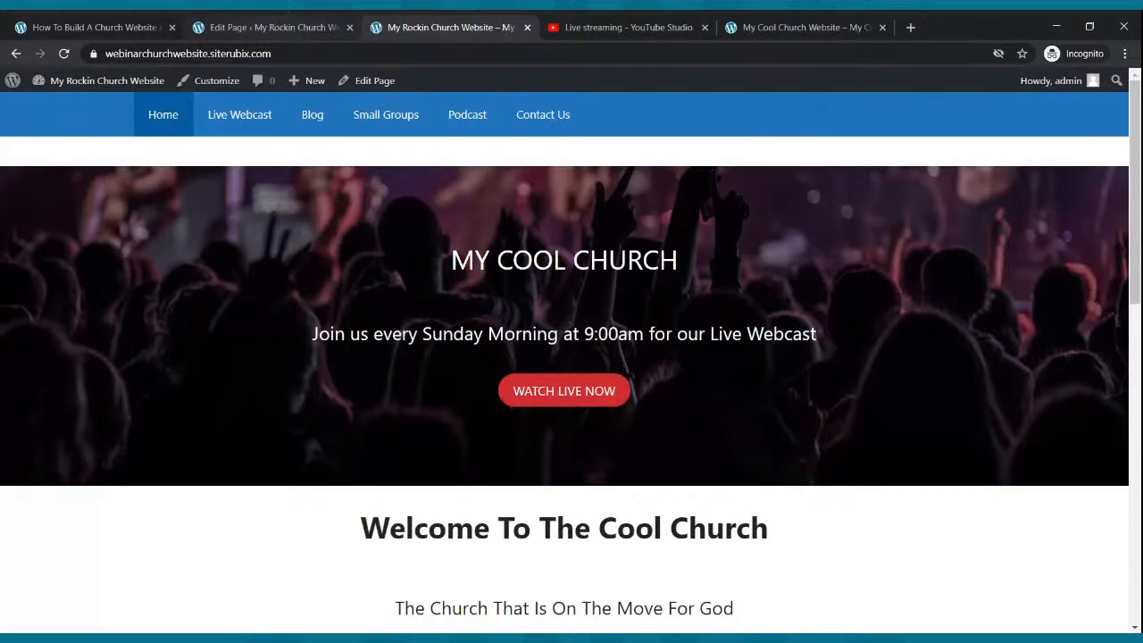
- From the admin Posts list, trash the Hello world! sample post and begin a new post
click(292, 22)
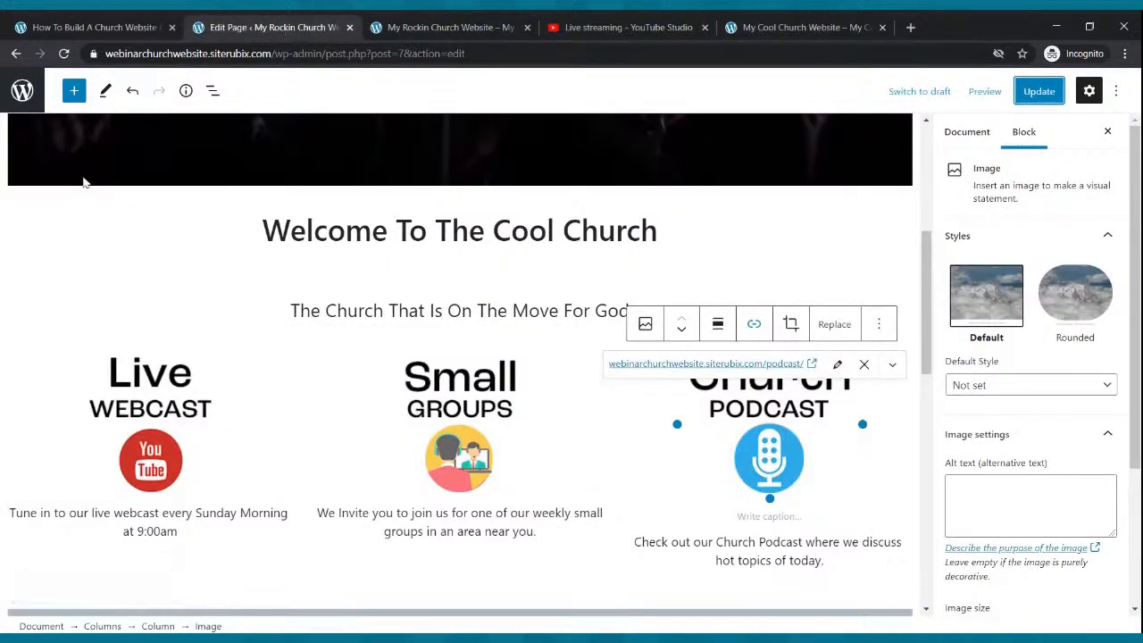
click(25, 92)
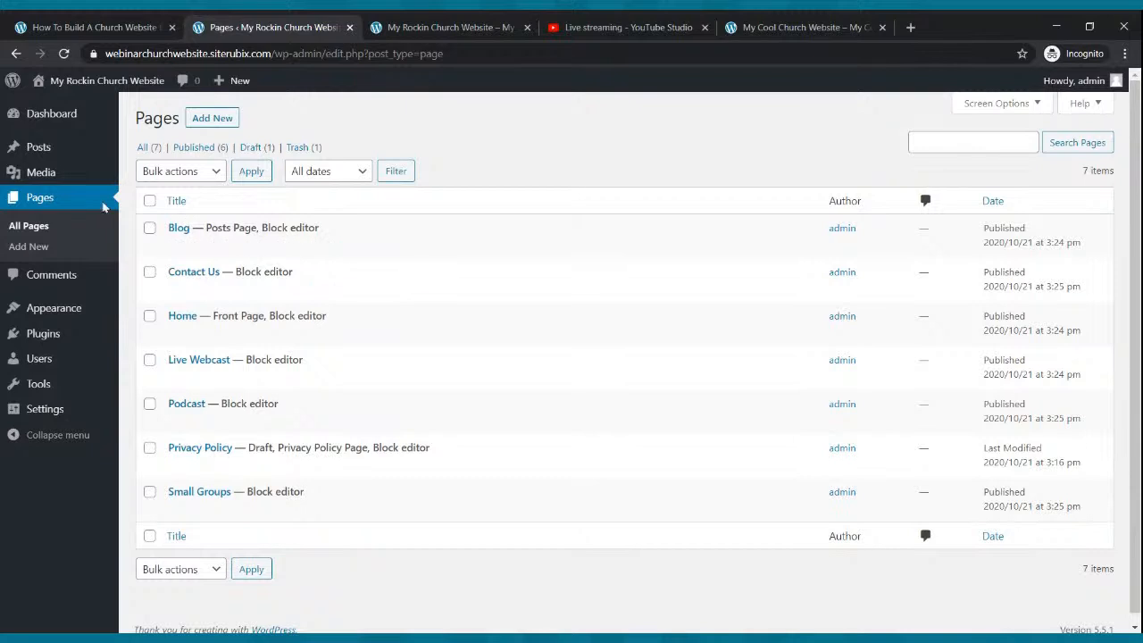
mouse_move(46, 152)
click(45, 149)
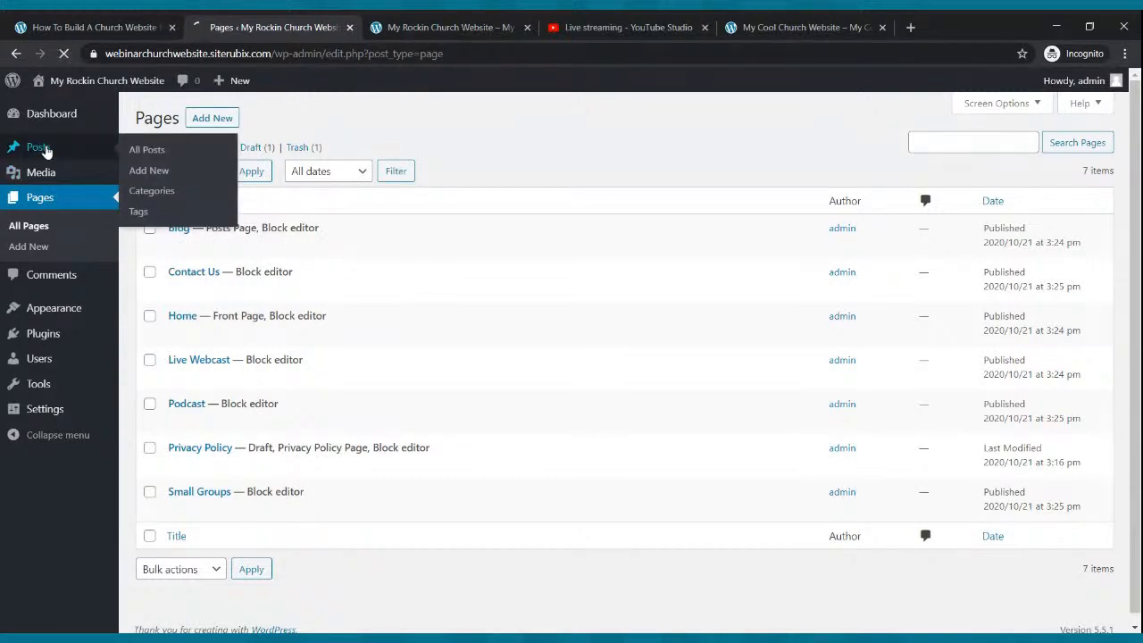
mouse_move(219, 228)
click(399, 247)
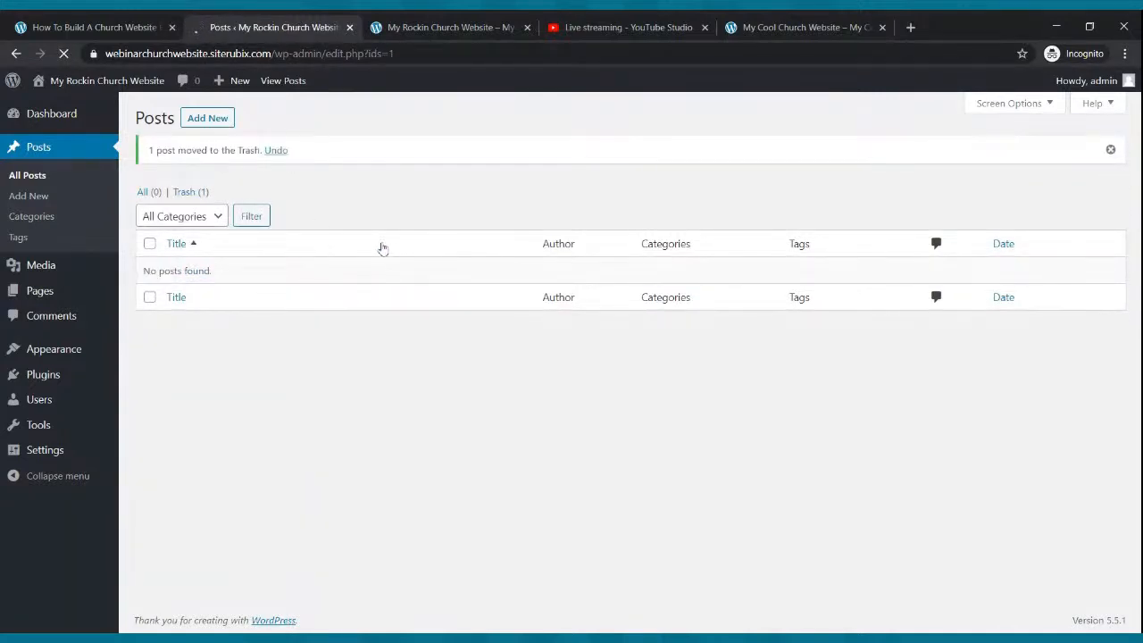
click(223, 123)
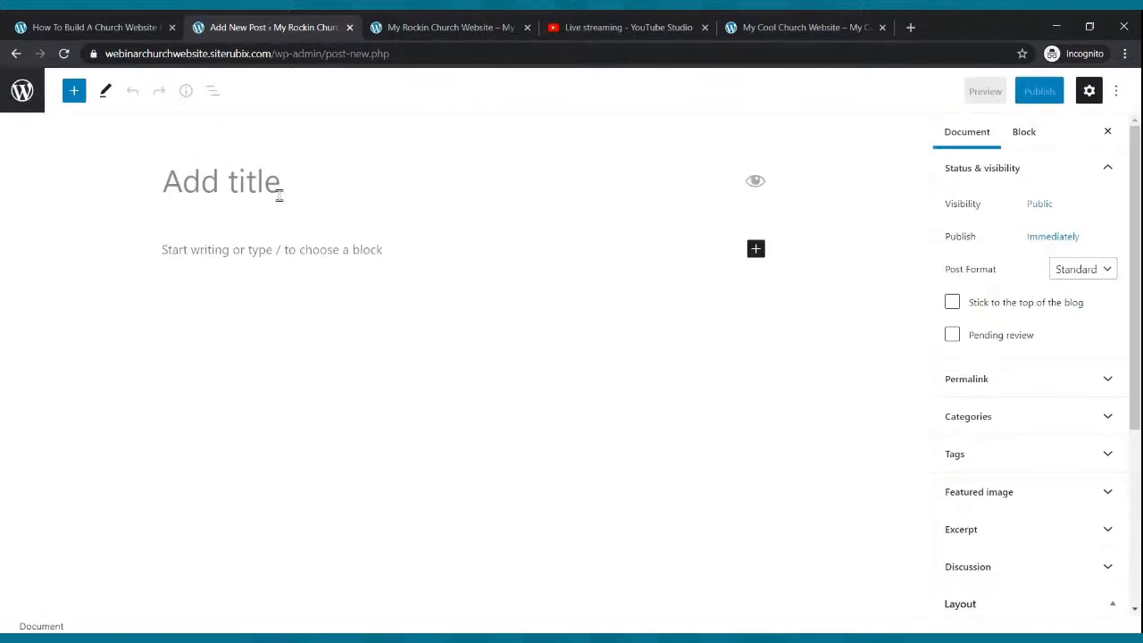
- Title the post 'My First Blog' and write the welcome paragraph about being blessed and encouraged
text(My Fir)
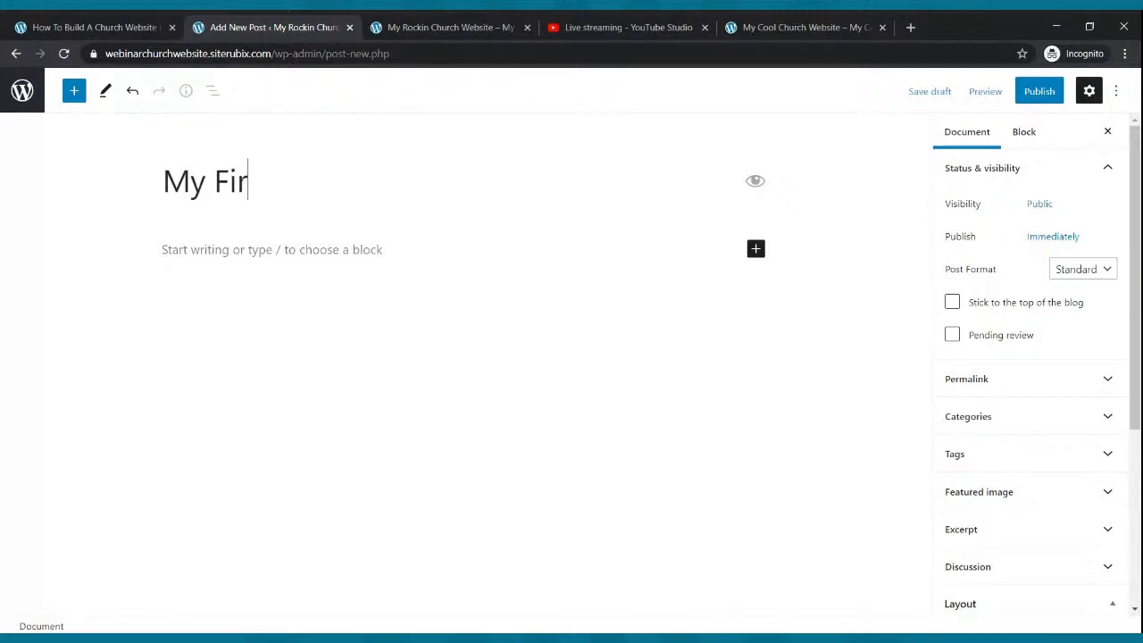
text(st Blog)
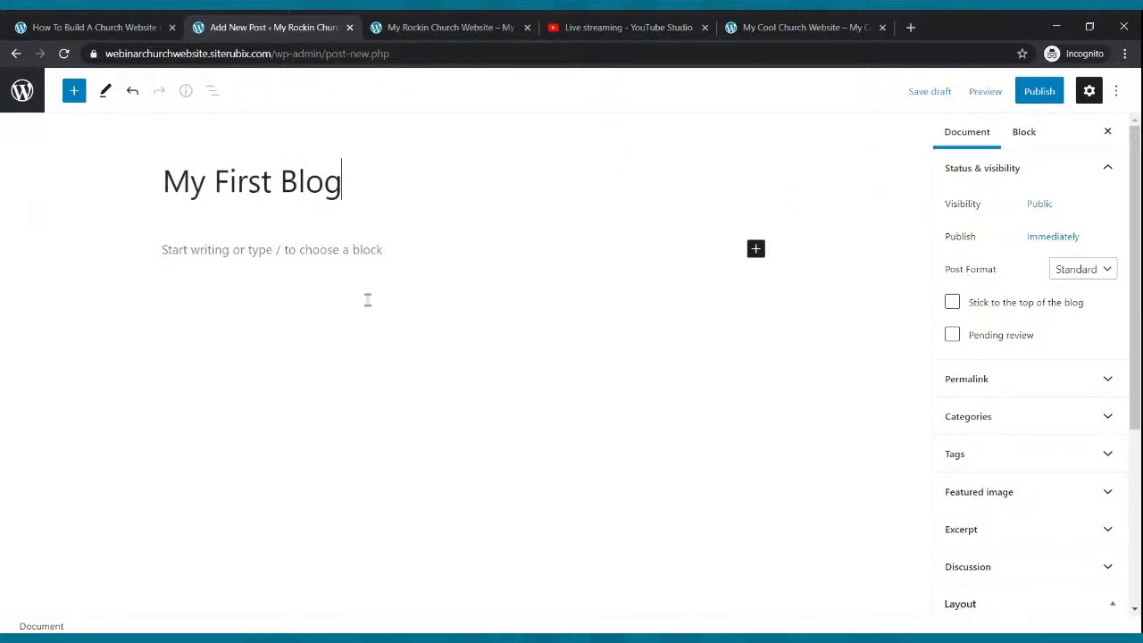
click(355, 248)
text(H)
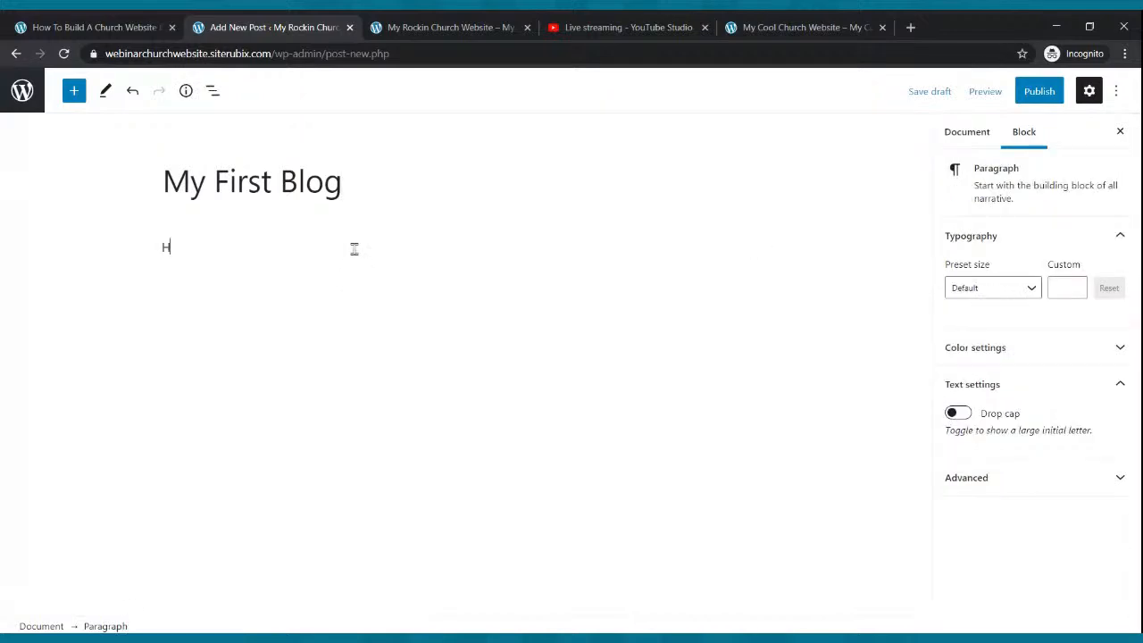
text(ello everyone thanks for stop)
text(ping)
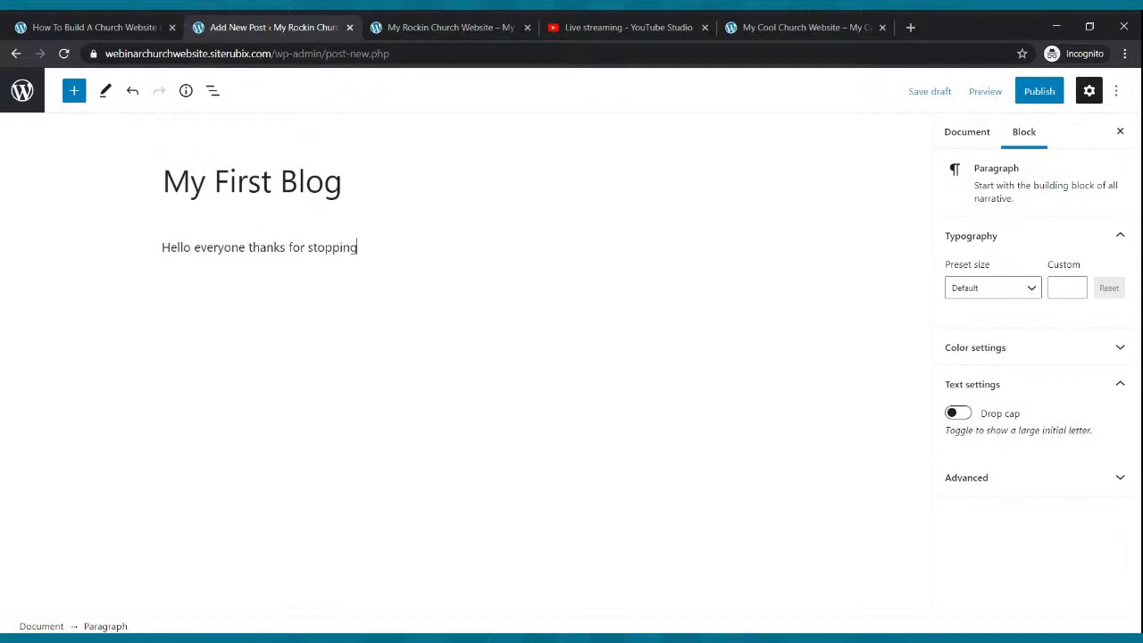
text( by our blog page. We hope that you are )
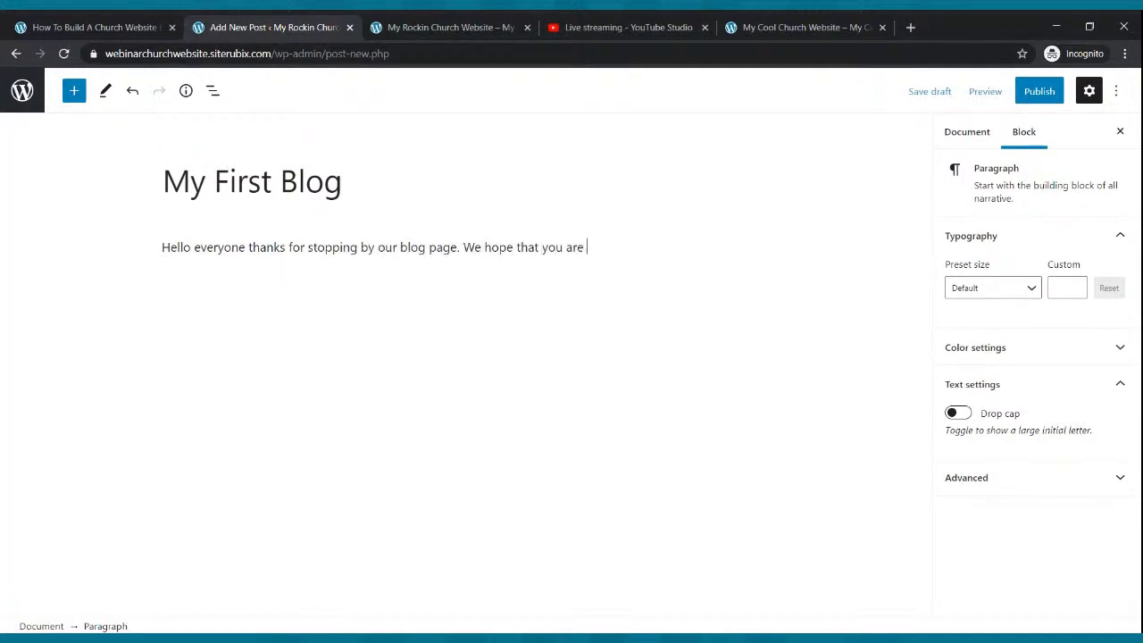
text(blessed and get en)
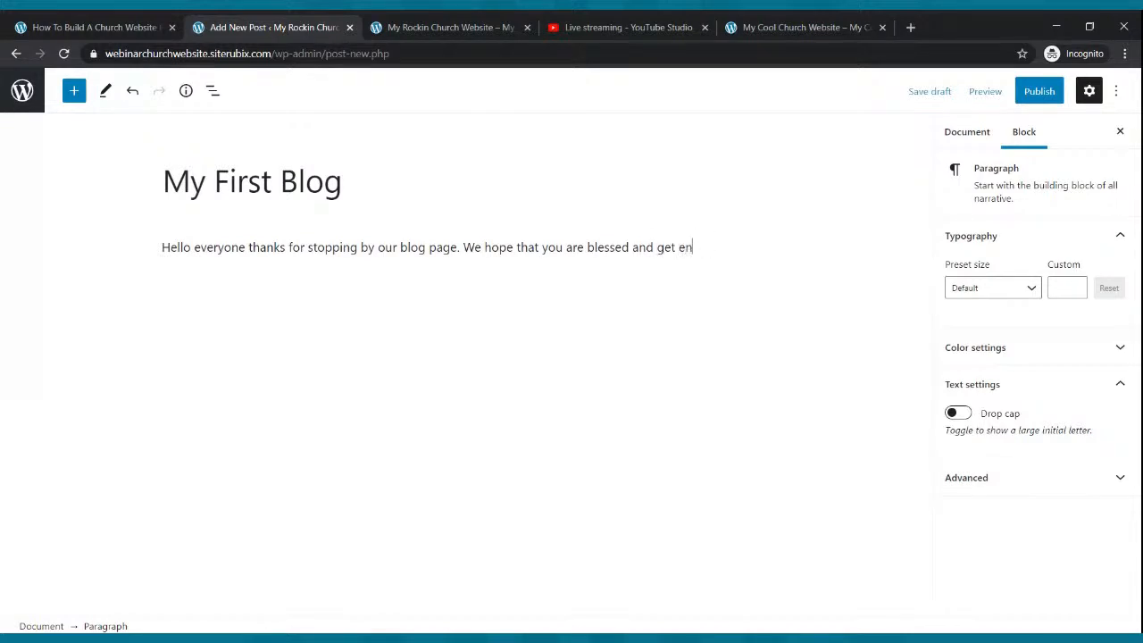
text(aged.)
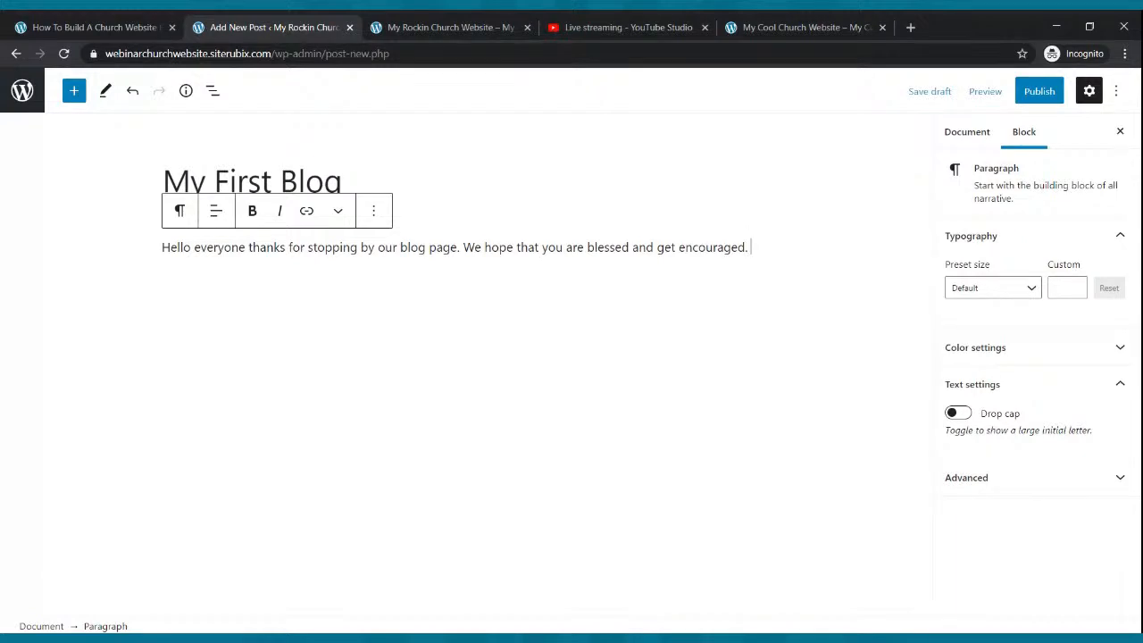
- Fill three paragraphs with copies of the welcome text and publish the post
drag(764, 248, 161, 247)
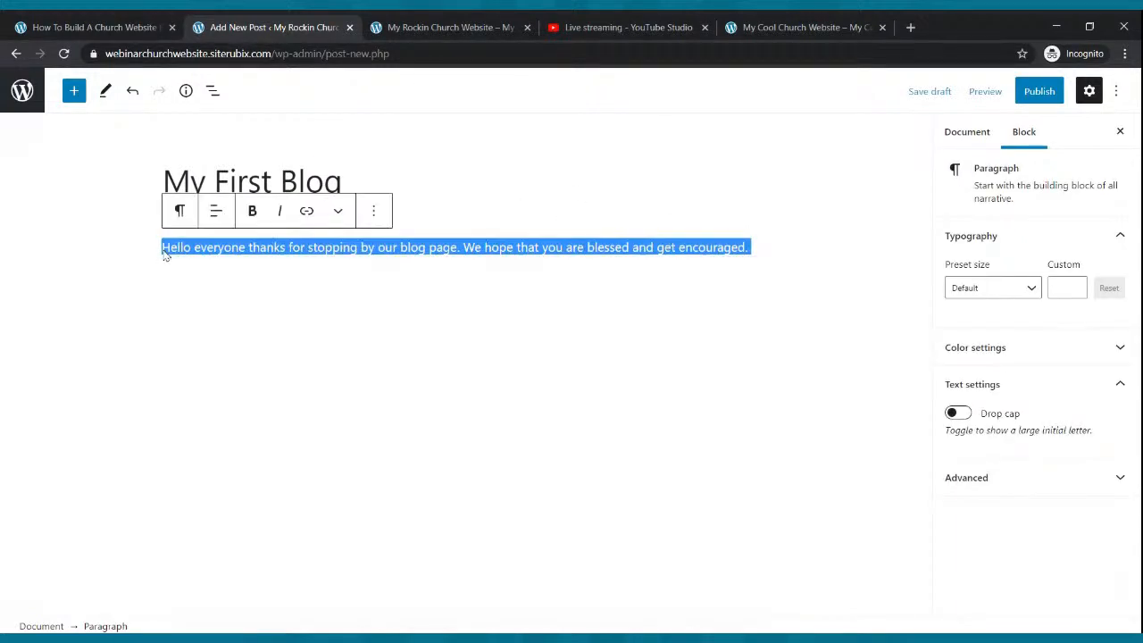
click(796, 267)
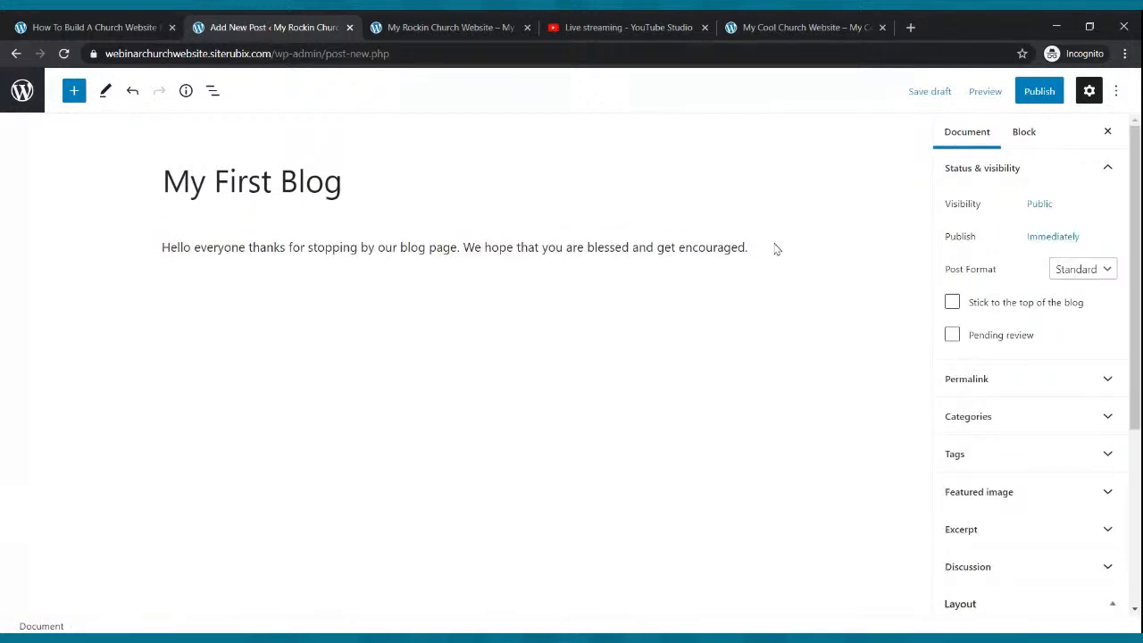
click(752, 249)
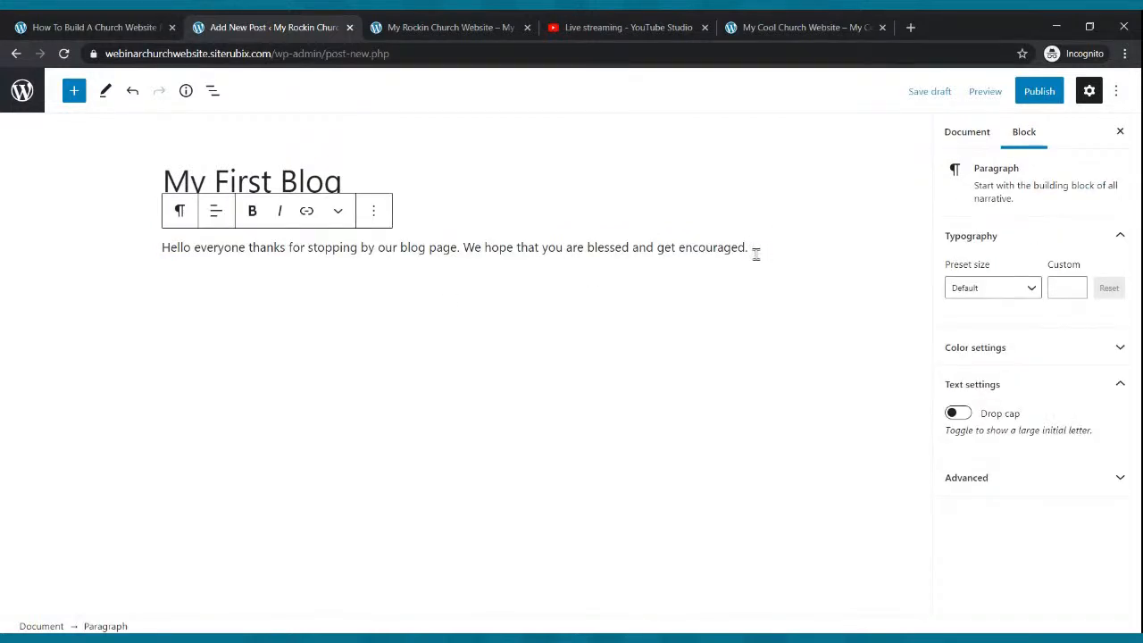
key(ctrl+v)
key(ctrl+v)
key(ctrl+v)
key(ctrl+v)
key(Return)
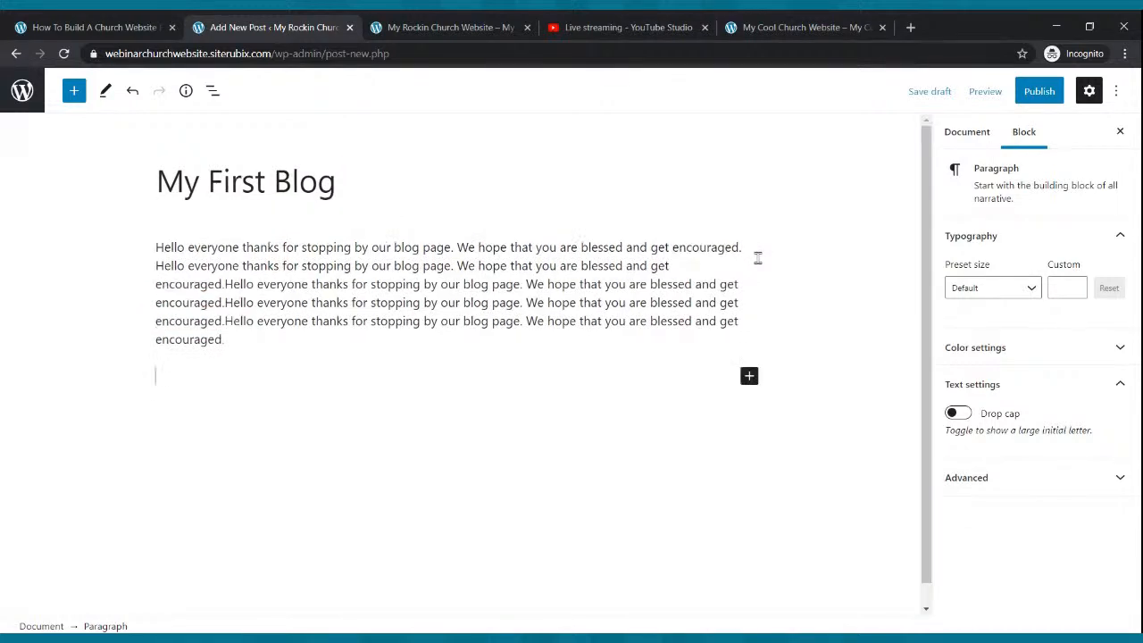
key(ctrl+v)
key(ctrl+v)
key(ctrl+v)
key(ctrl+v)
key(ctrl+v)
key(ctrl+v)
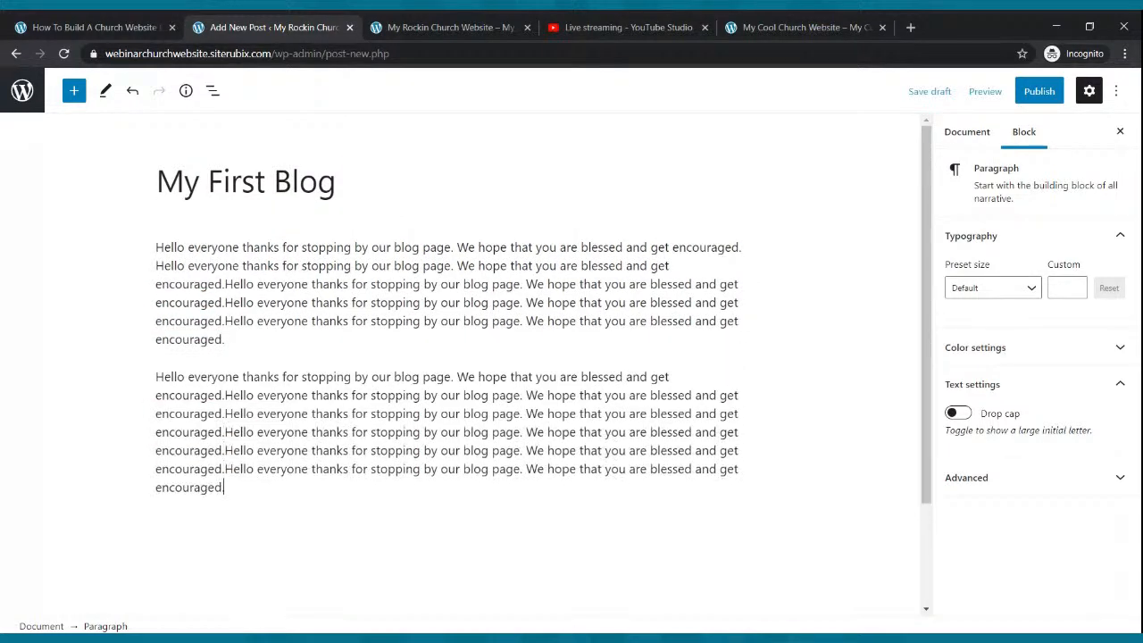
key(Return)
key(ctrl+v)
key(ctrl+v)
key(ctrl+v)
key(ctrl+v)
key(ctrl+v)
key(ctrl+v)
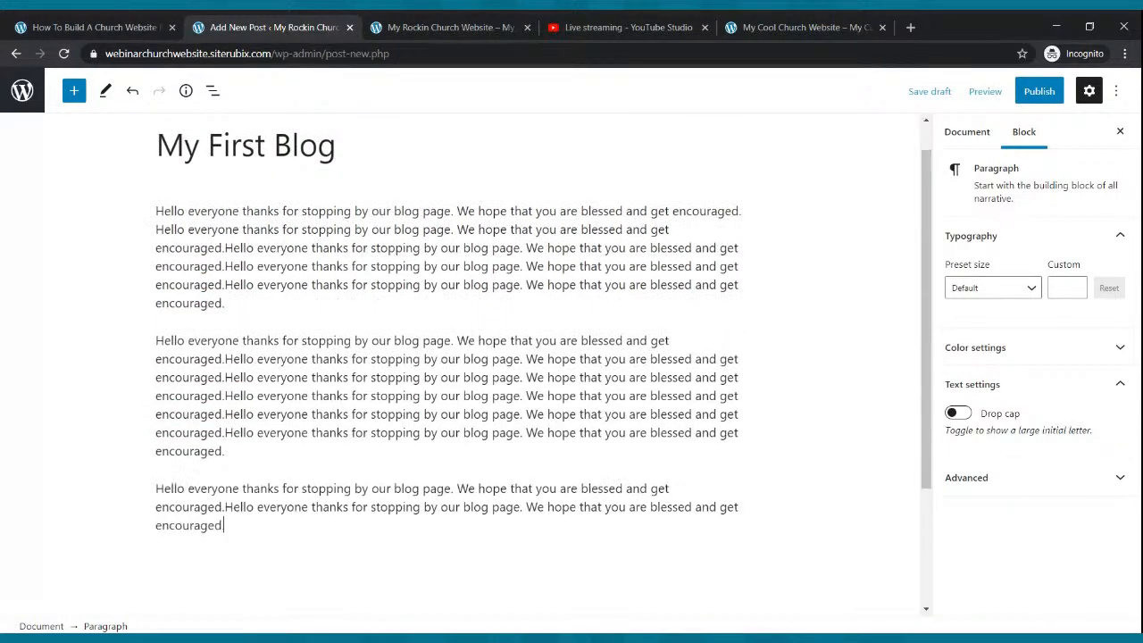
click(1040, 91)
click(1017, 91)
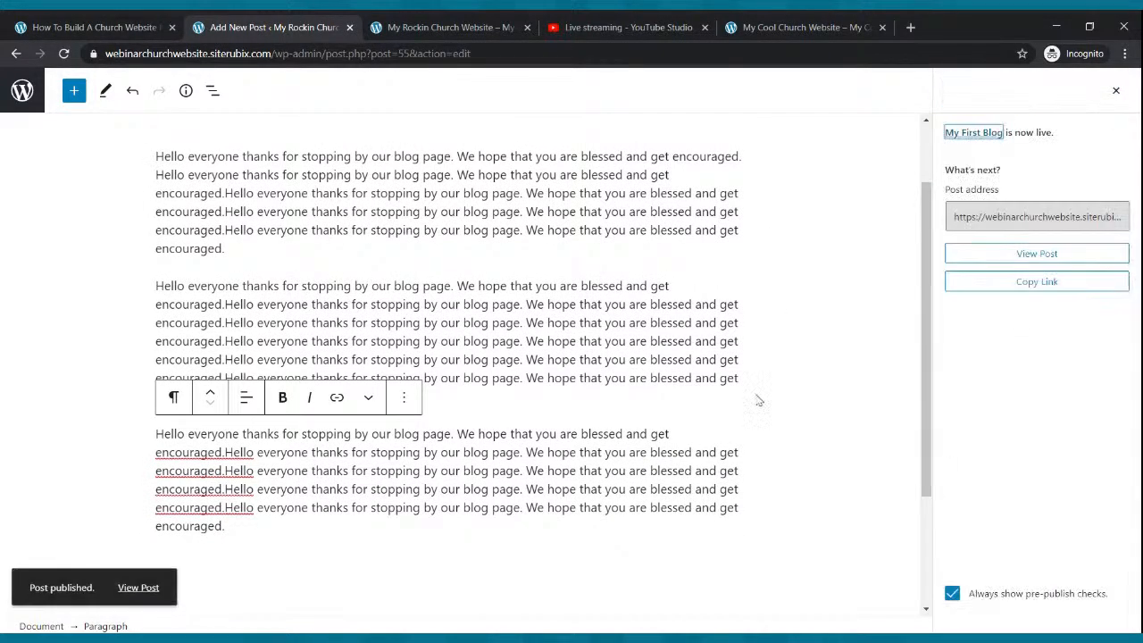
- Open My First Blog from the live Blog page, then return to the admin Posts list
scroll(679, 352, up, 1)
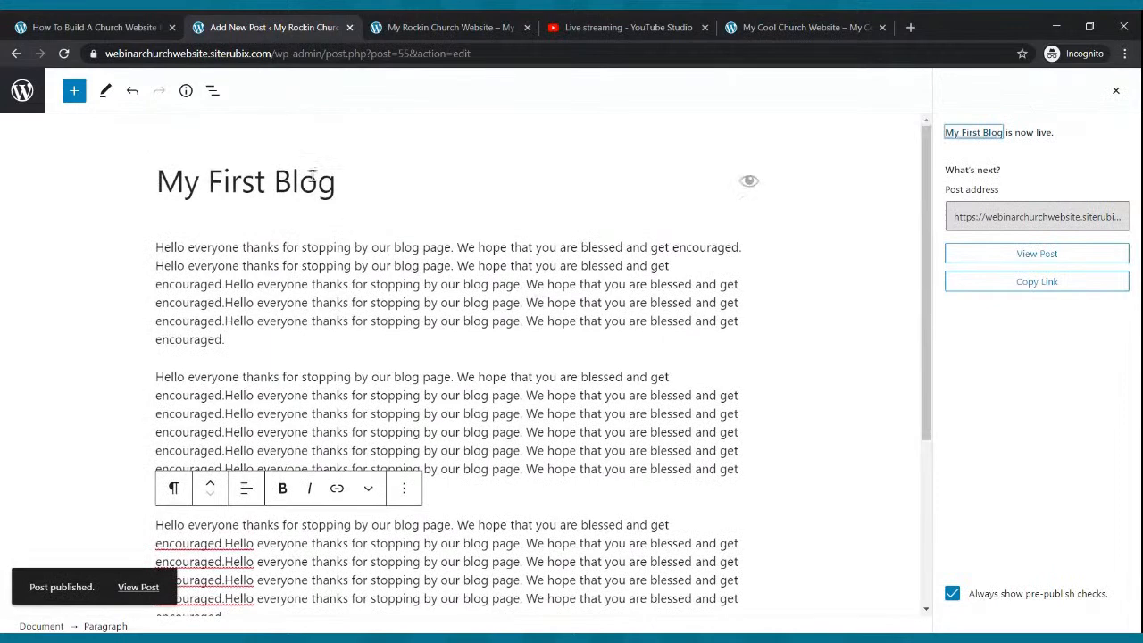
click(411, 29)
click(308, 125)
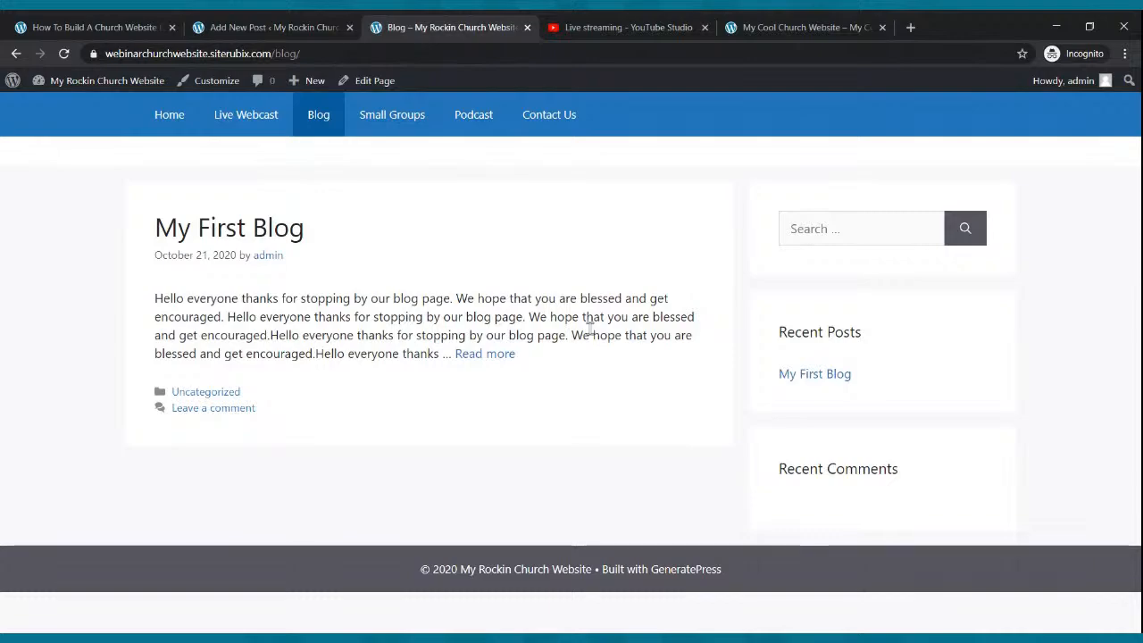
click(511, 356)
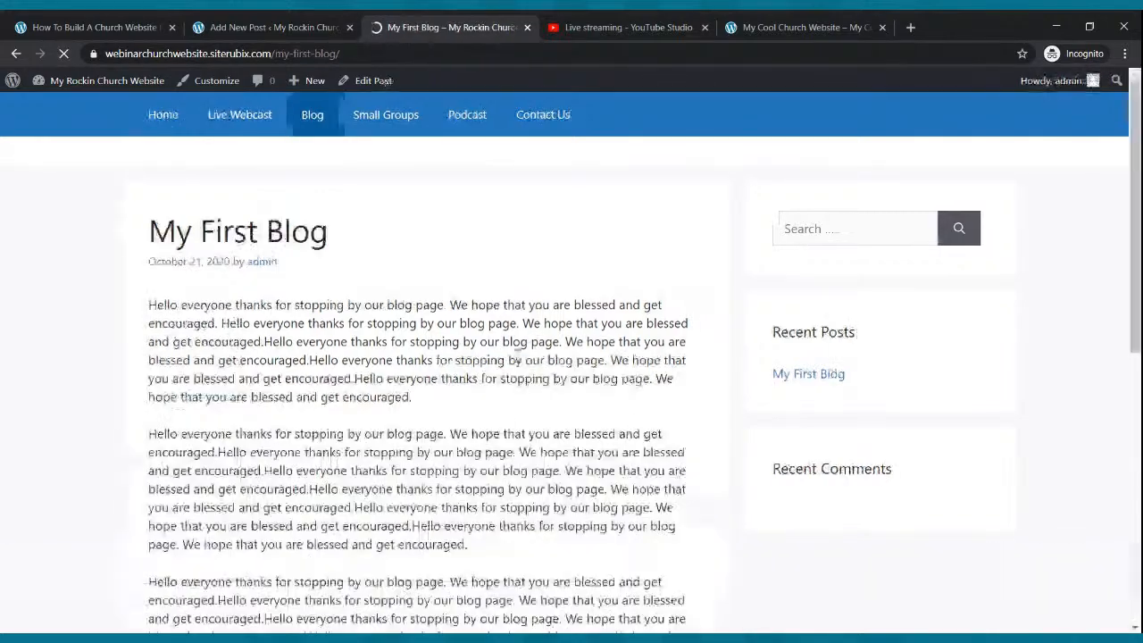
scroll(523, 331, down, 5)
scroll(527, 336, up, 4)
scroll(528, 336, up, 1)
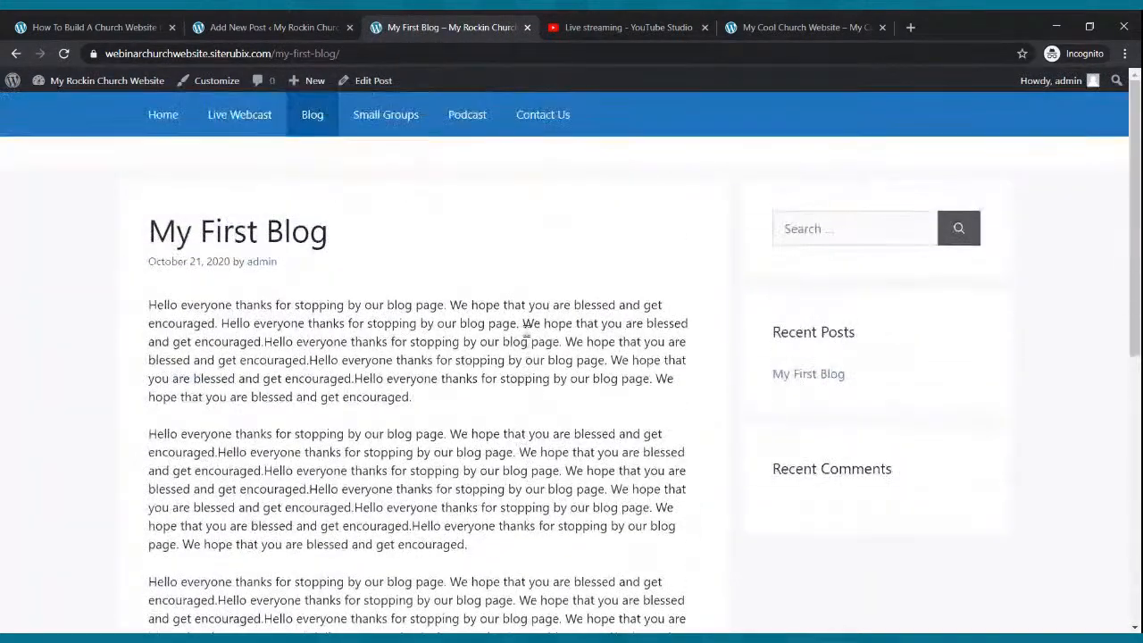
click(273, 27)
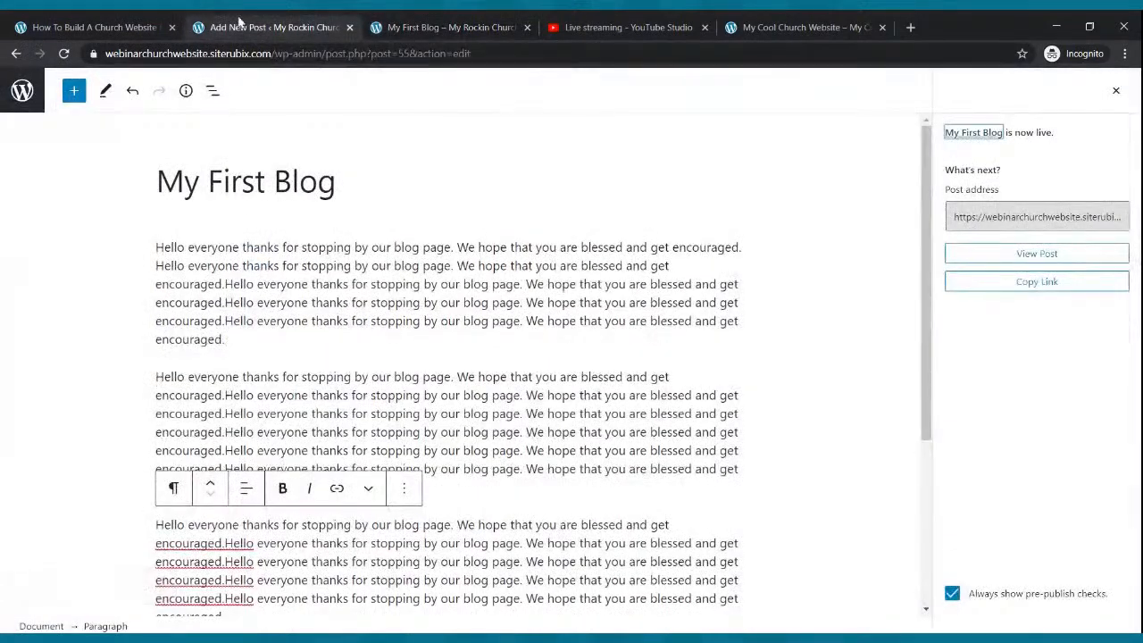
click(21, 91)
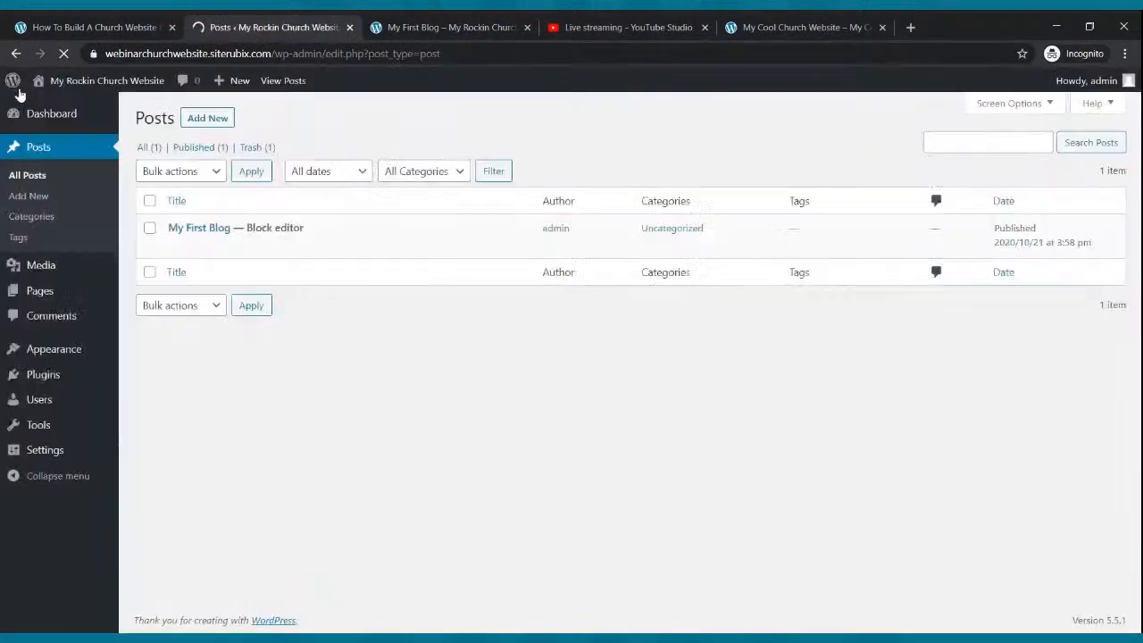
- Start a new post titled 'Testimony from the Field'
click(202, 120)
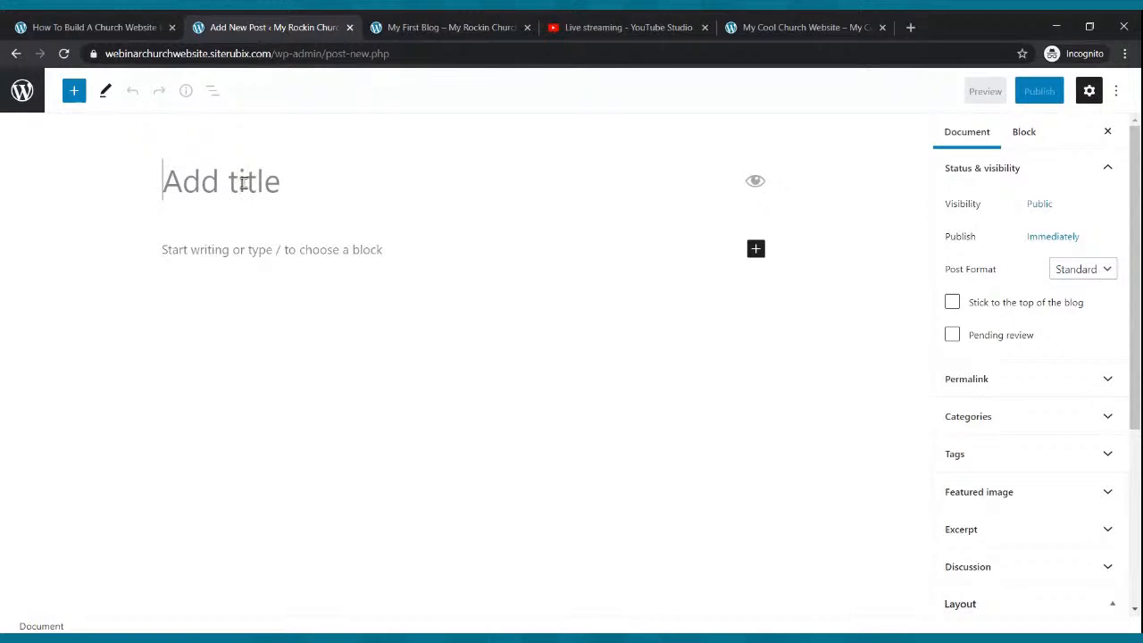
text(Testimony for)
key(BackSpace)
text(m)
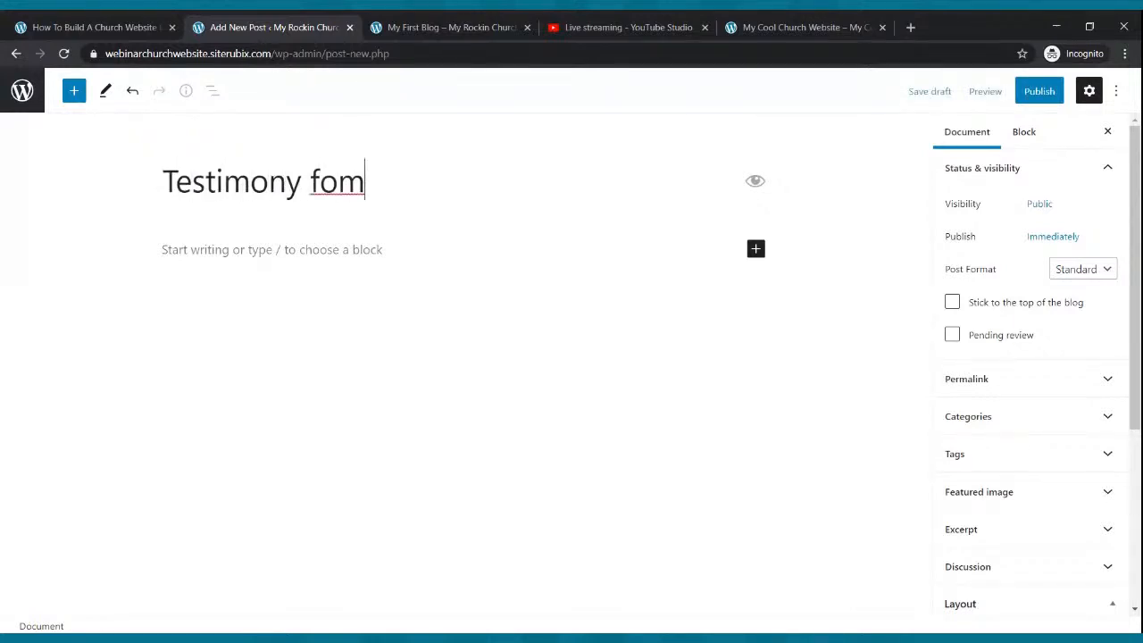
key(BackSpace)
key(BackSpace)
text(rom the Filed)
key(BackSpace)
key(BackSpace)
text(eld)
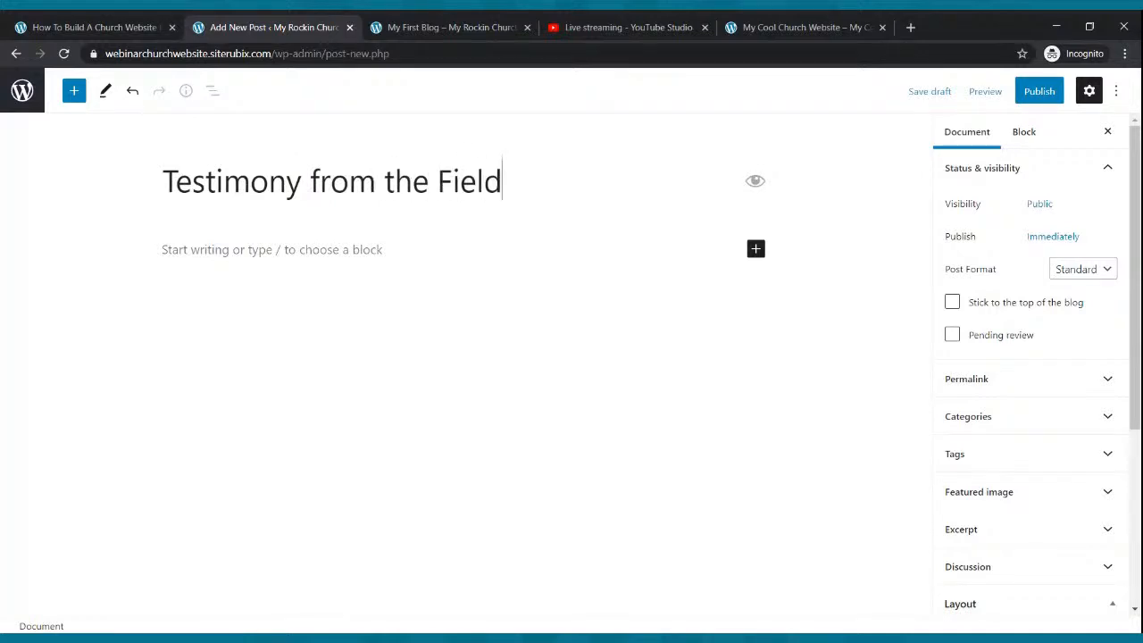
- Write the opening paragraph about a powerful testimony from a missionary on the mission field
click(312, 251)
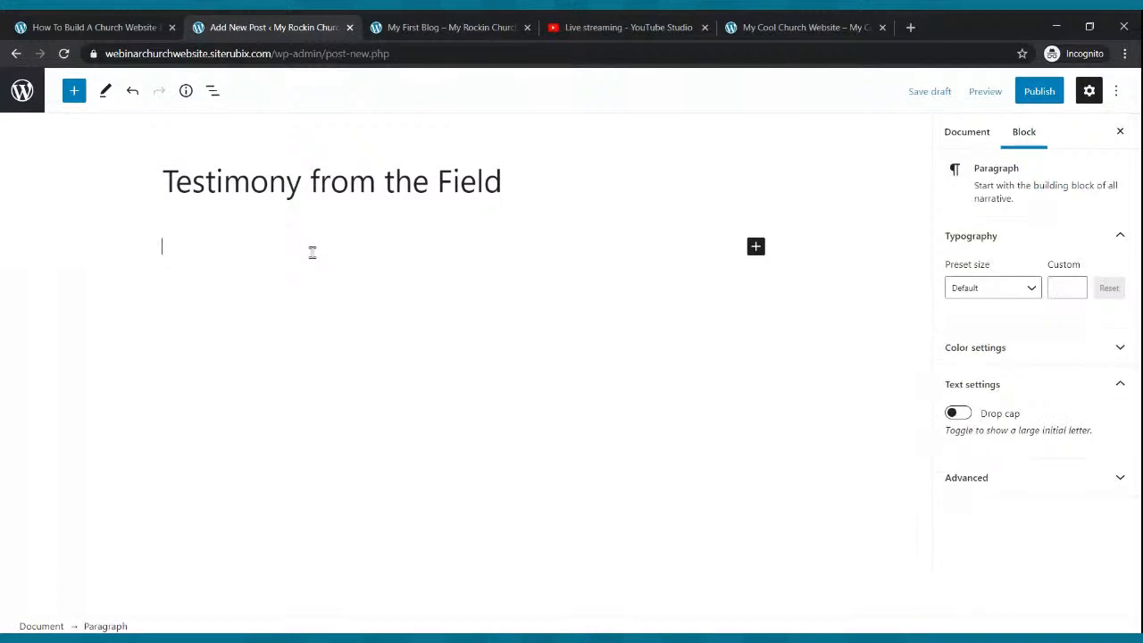
text(Hello everyone here is a pwer)
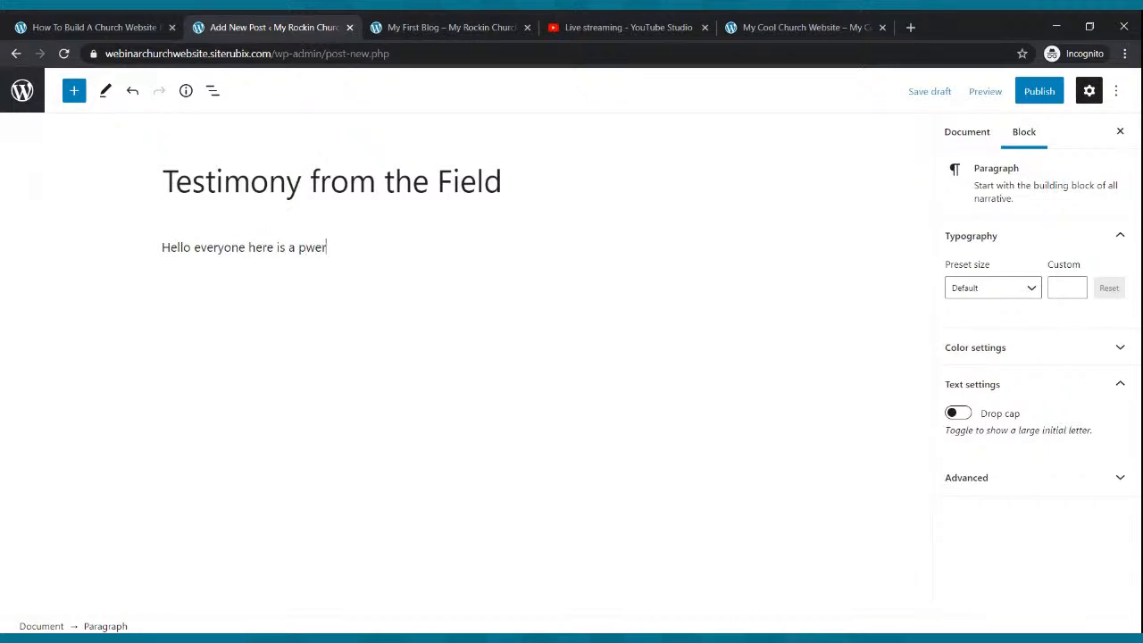
key(BackSpace)
key(BackSpace)
key(BackSpace)
text(owerful testimony from one)
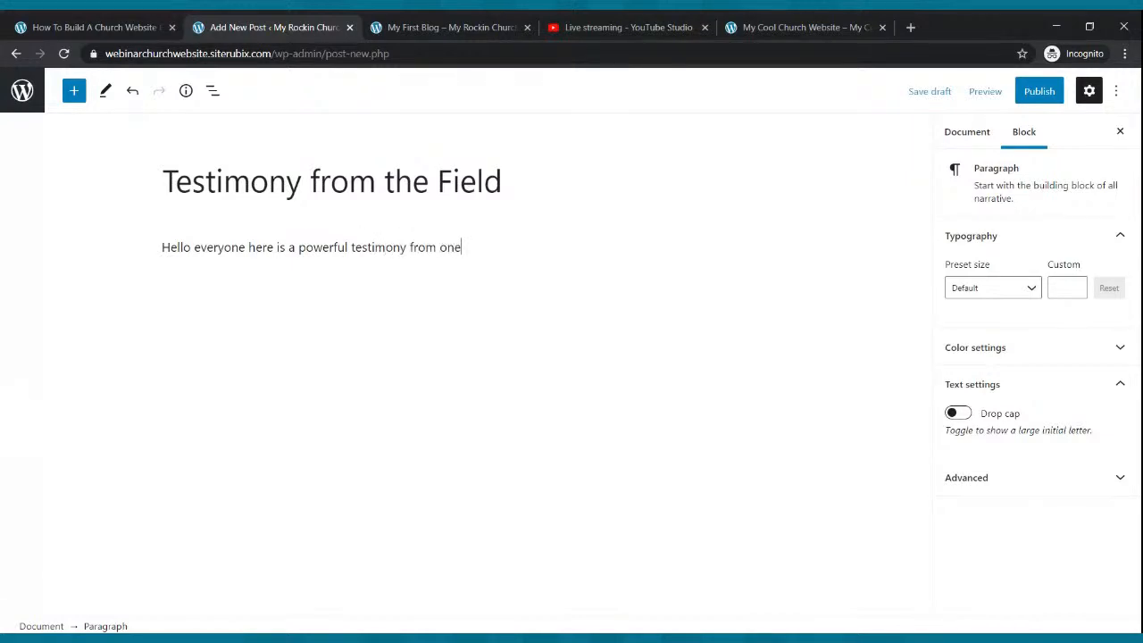
text( of our missionairies)
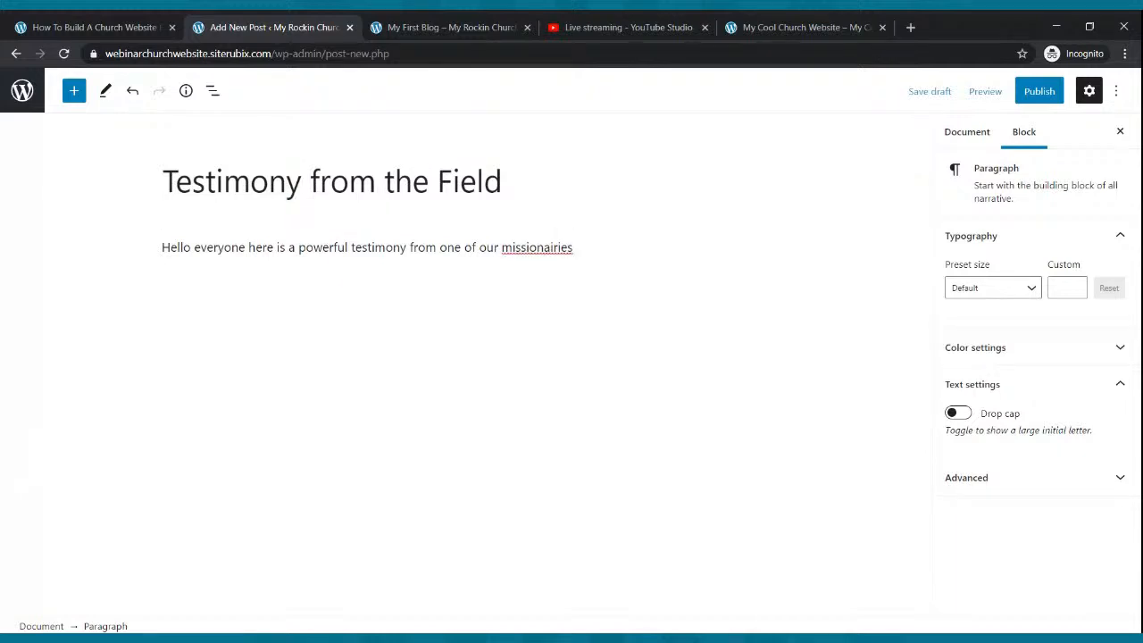
double_click(556, 249)
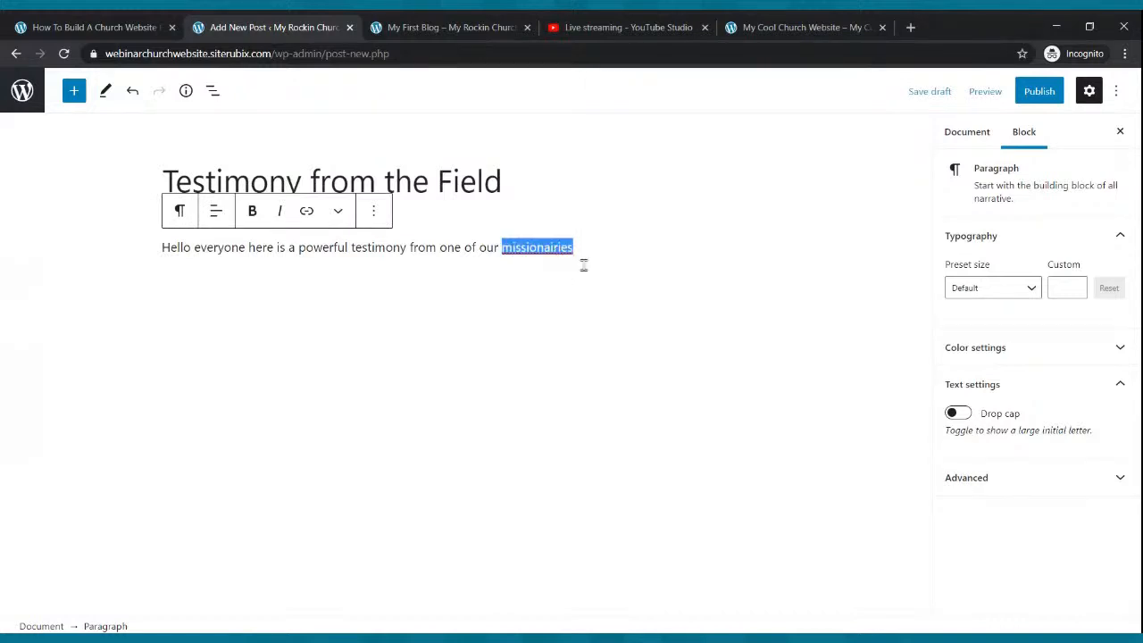
text(missionaries on the mission)
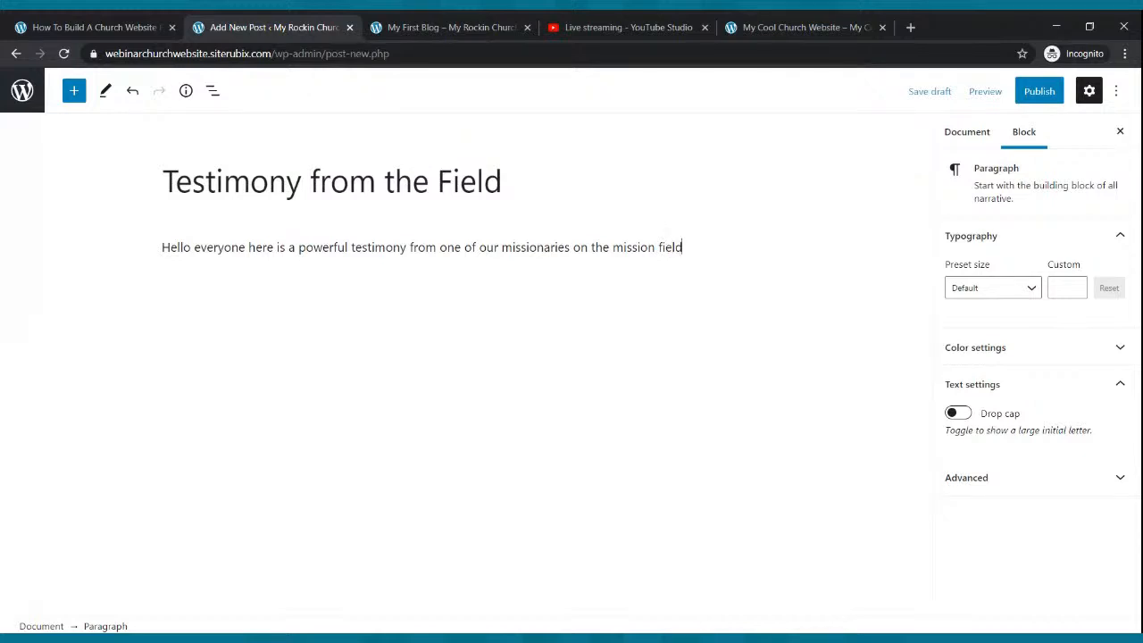
text(field about how God is hchanging lives.)
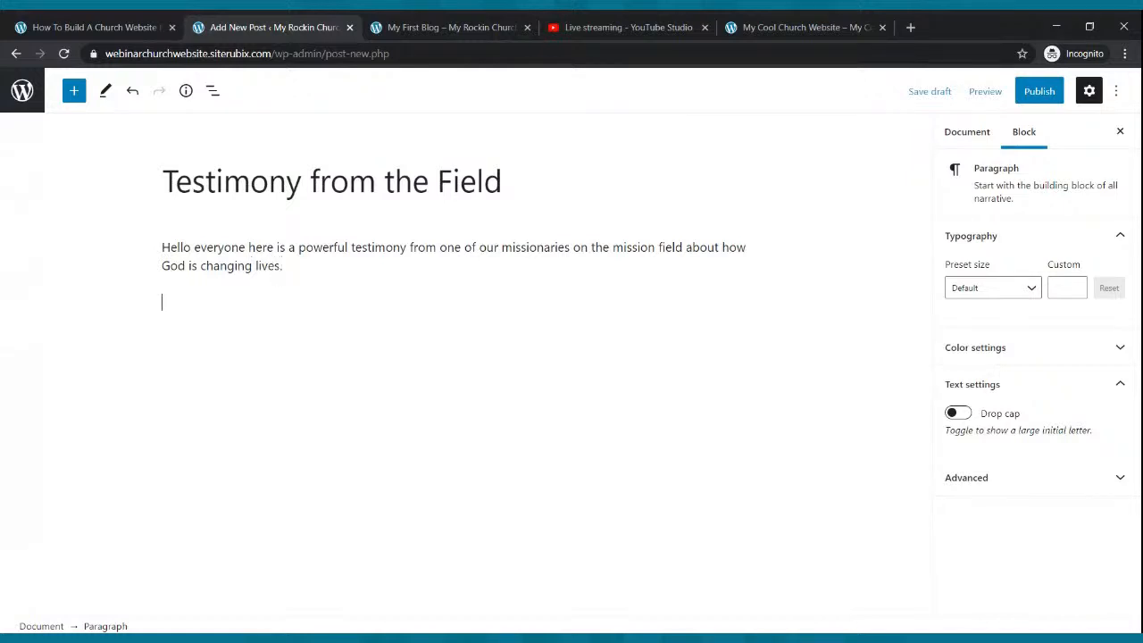
key(Return)
- Copy the testimony paragraph and paste it into several more paragraphs
click(370, 324)
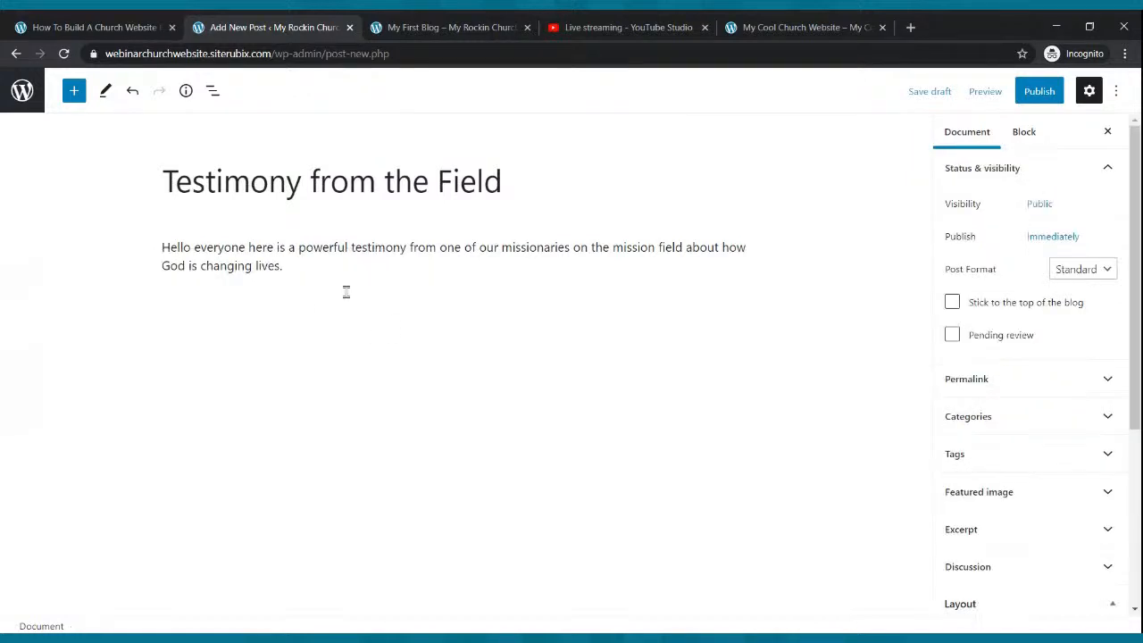
drag(292, 269, 150, 257)
key(ctrl+c)
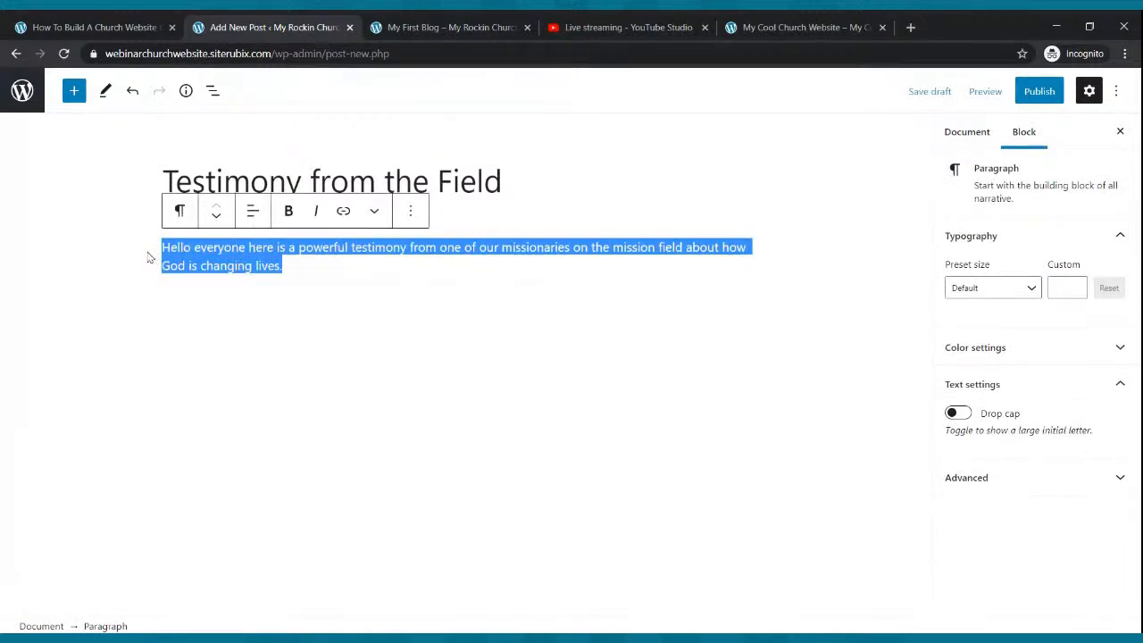
click(291, 262)
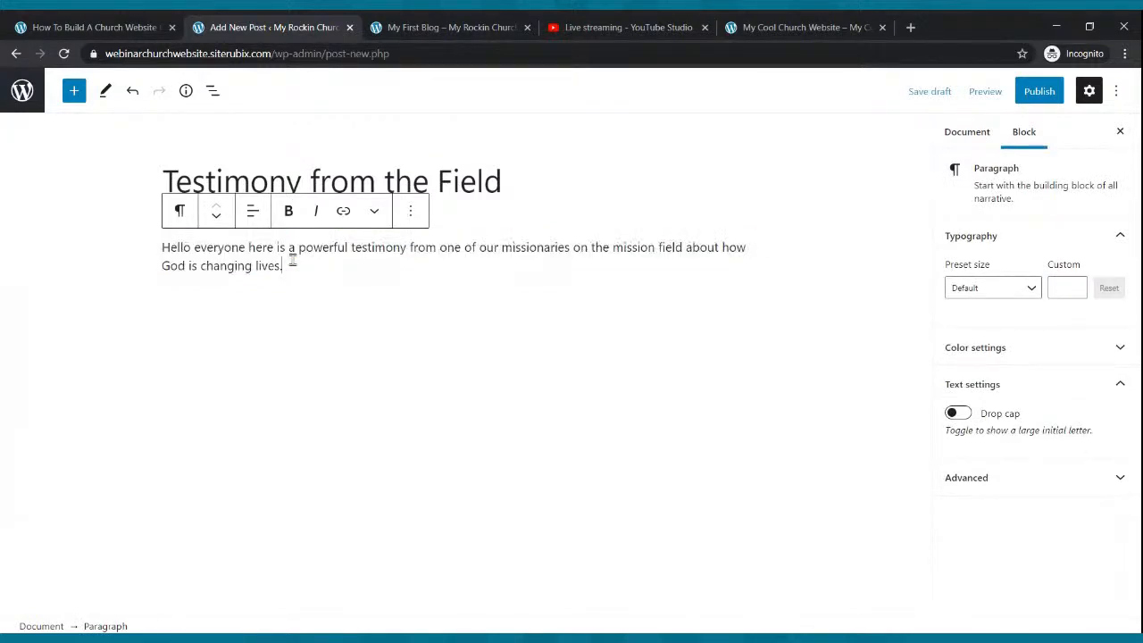
key(ctrl+v)
key(ctrl+v)
key(ctrl+v)
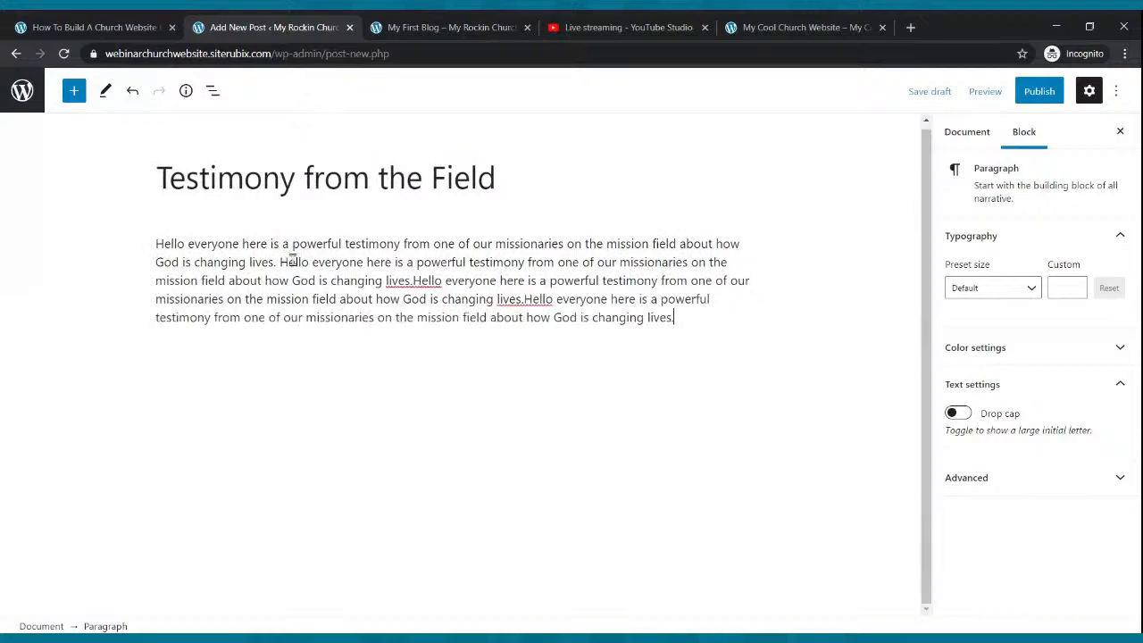
key(Return)
key(ctrl+v)
key(ctrl+v)
key(ctrl+v)
key(ctrl+v)
key(ctrl+v)
key(ctrl+v)
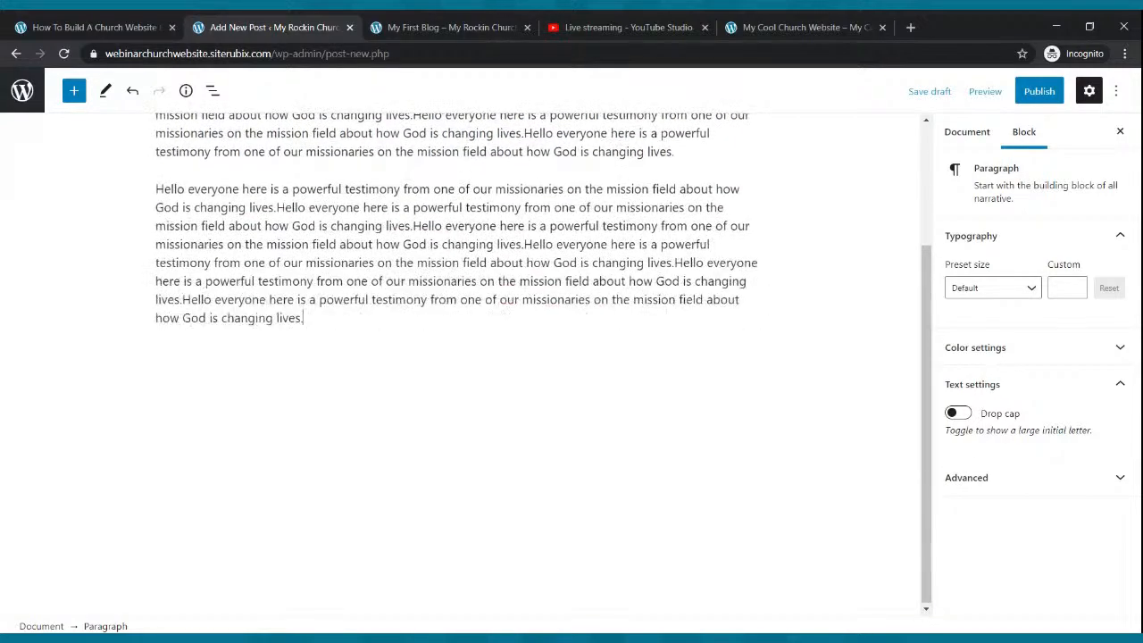
key(Return)
key(ctrl+v)
key(ctrl+v)
key(ctrl+v)
key(ctrl+v)
key(ctrl+v)
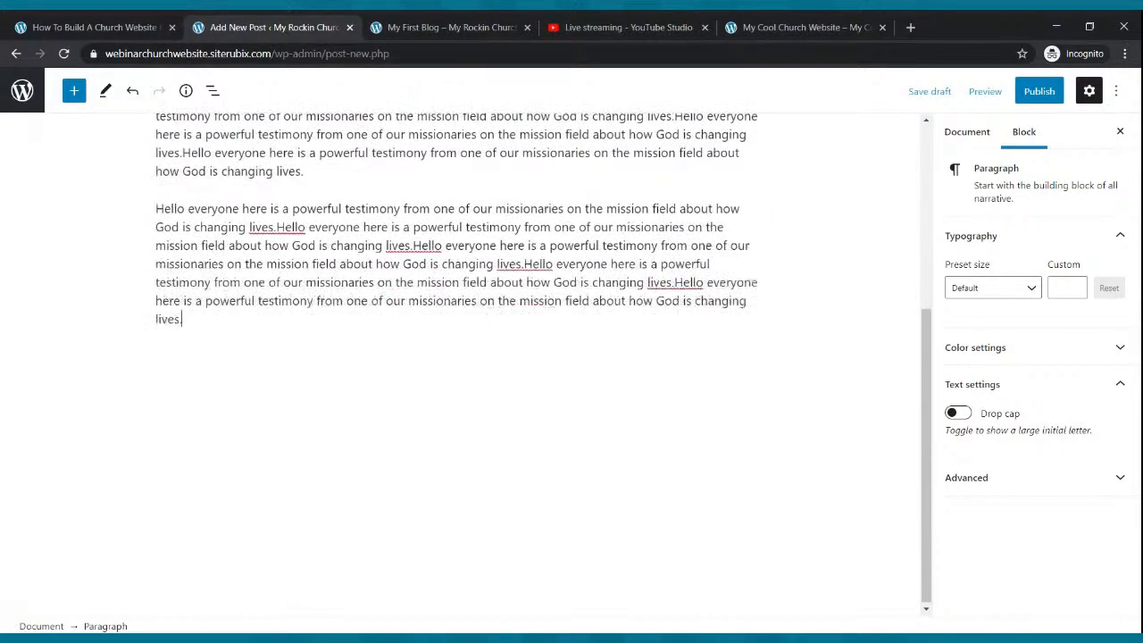
key(ctrl+v)
- Publish the Testimony from the Field post and return to the live site
scroll(336, 284, up, 6)
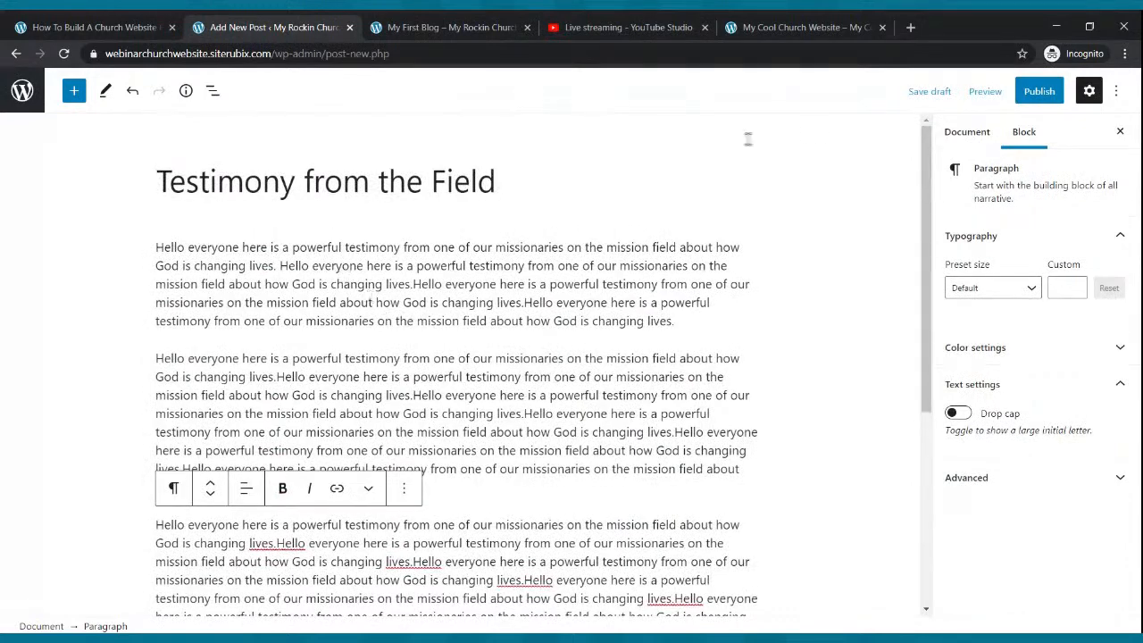
click(1039, 91)
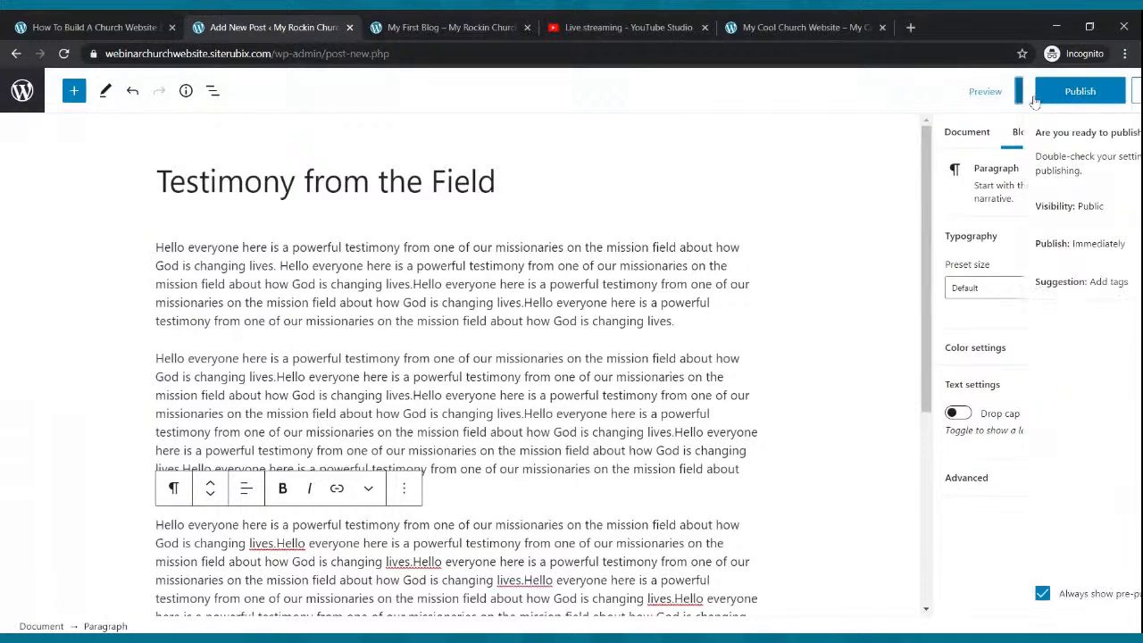
click(1007, 91)
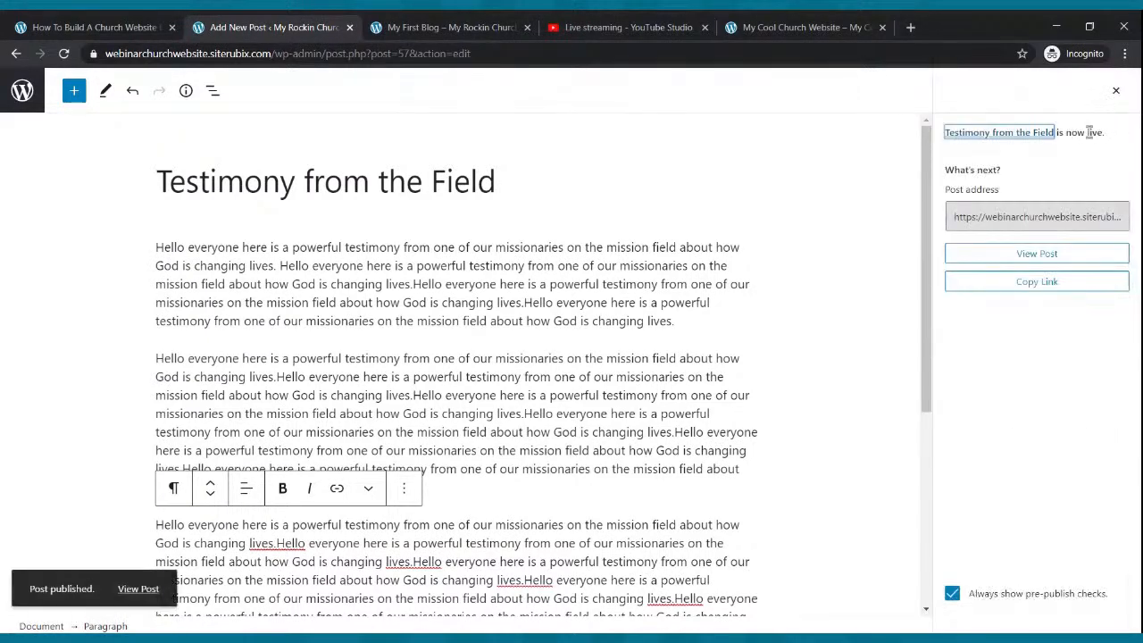
click(496, 27)
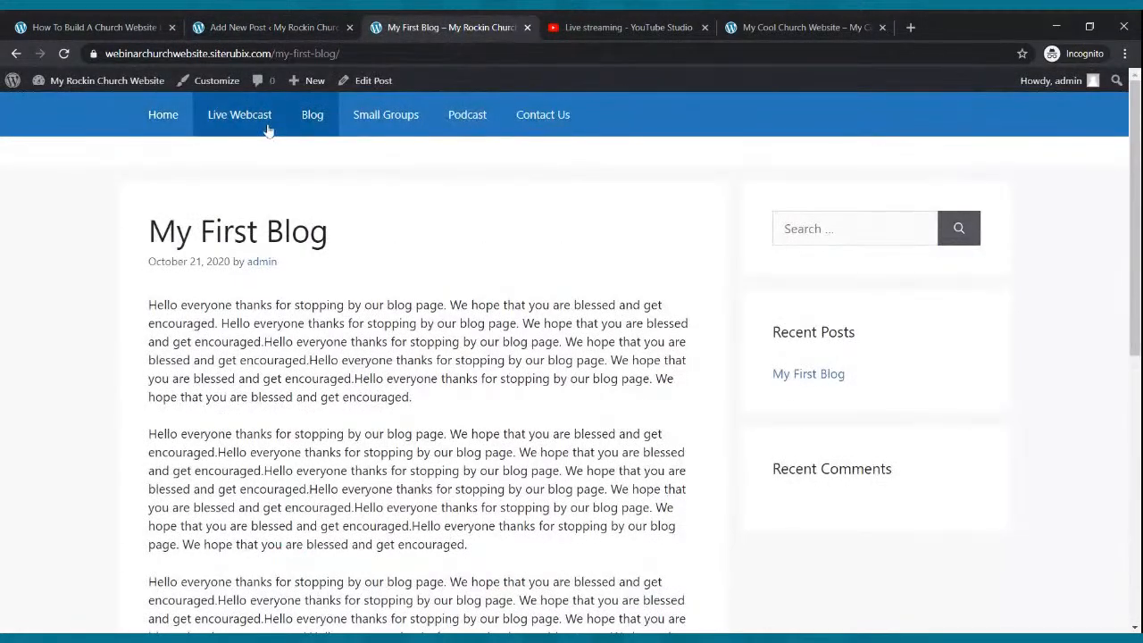
- Reload the live site and open Testimony from the Field from the Blog page's Recent Posts
click(63, 54)
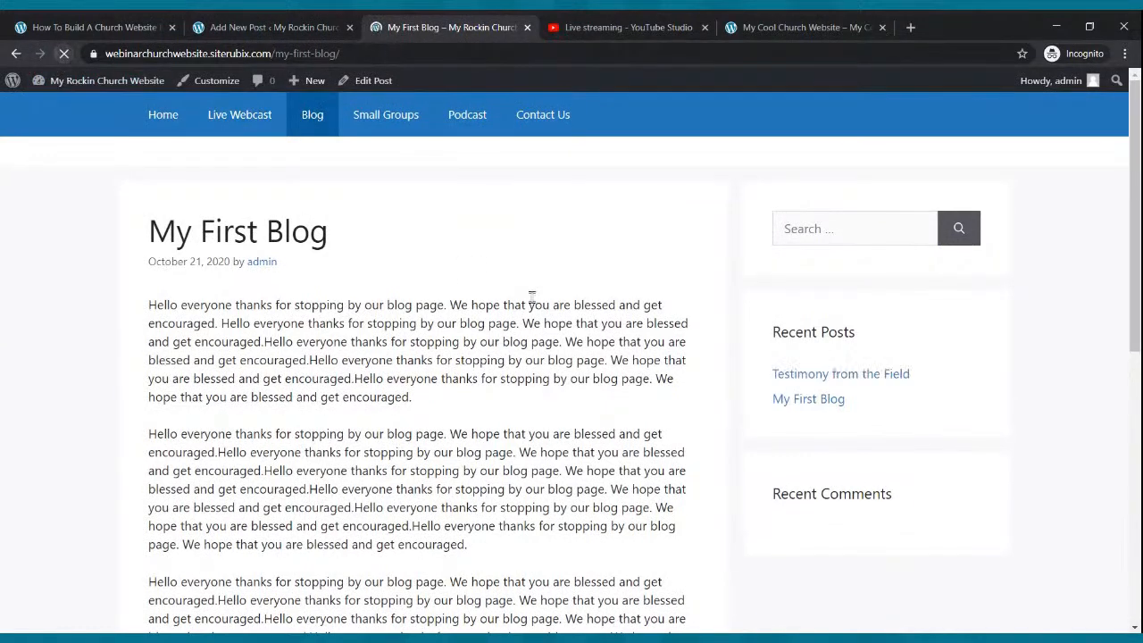
click(309, 121)
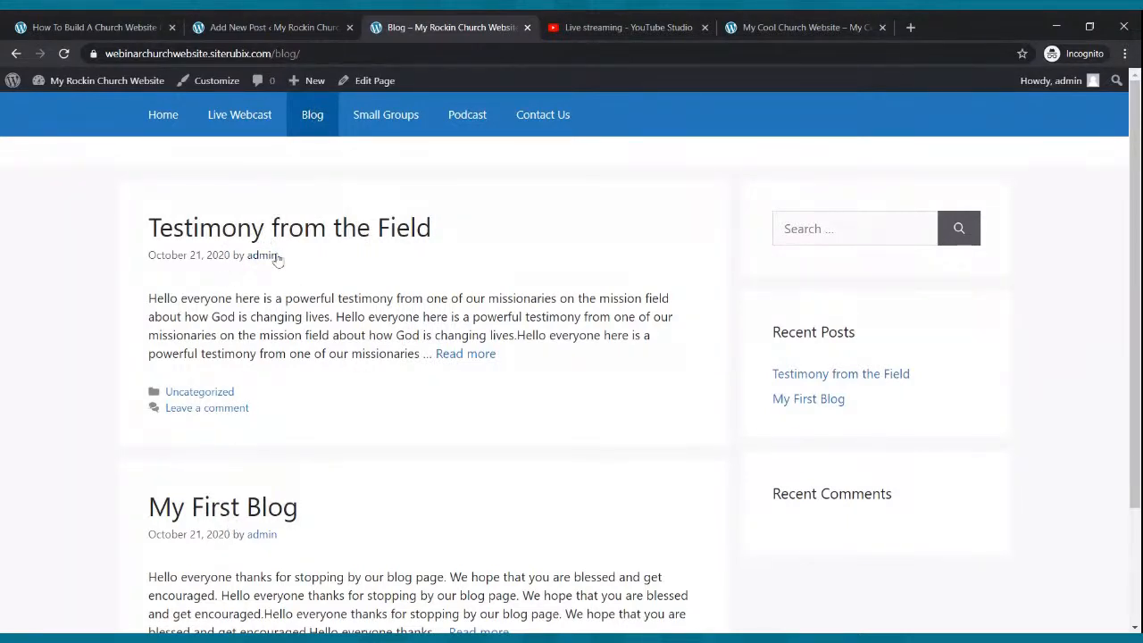
scroll(282, 268, down, 2)
scroll(278, 264, up, 2)
click(813, 403)
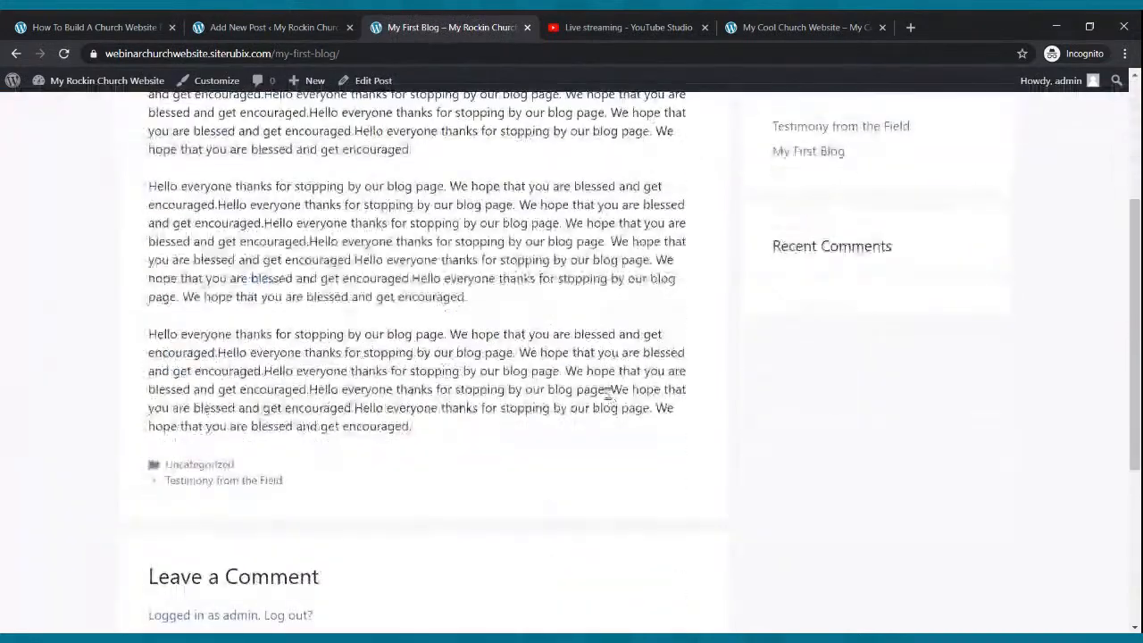
click(864, 375)
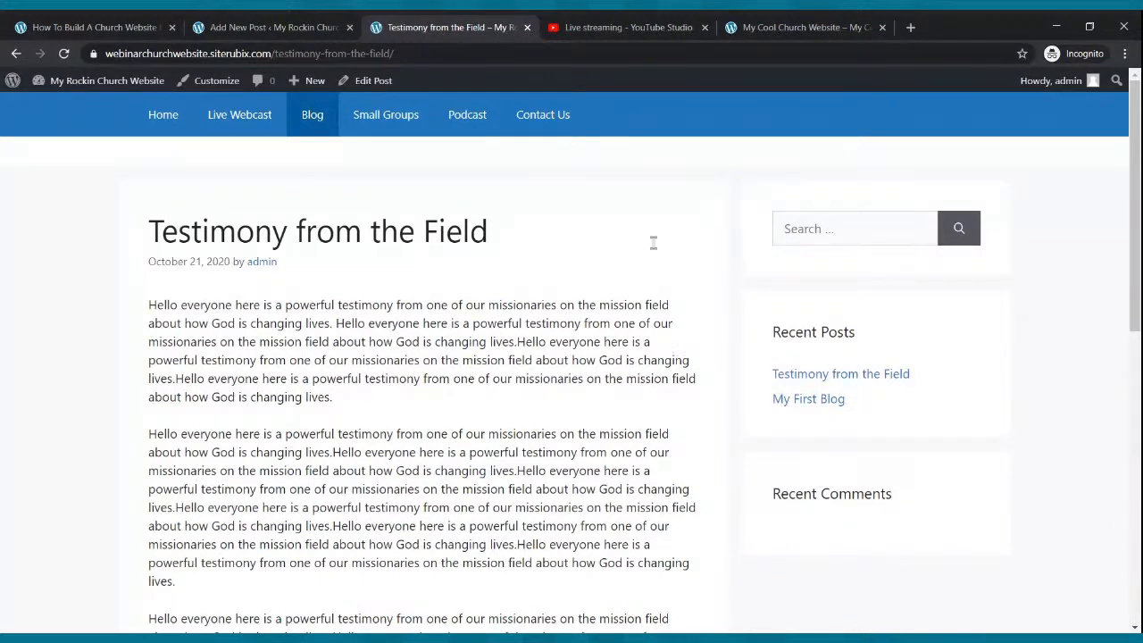
mouse_move(168, 85)
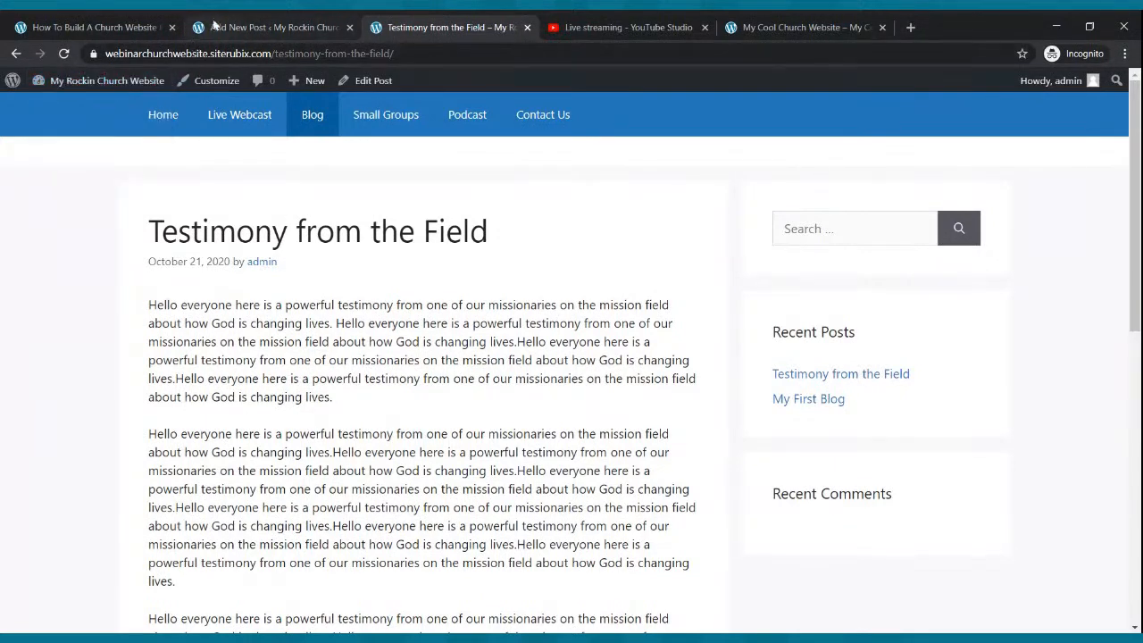
click(217, 27)
- Open the Small Groups page and type the 'join us for one of our small groups' intro
click(20, 92)
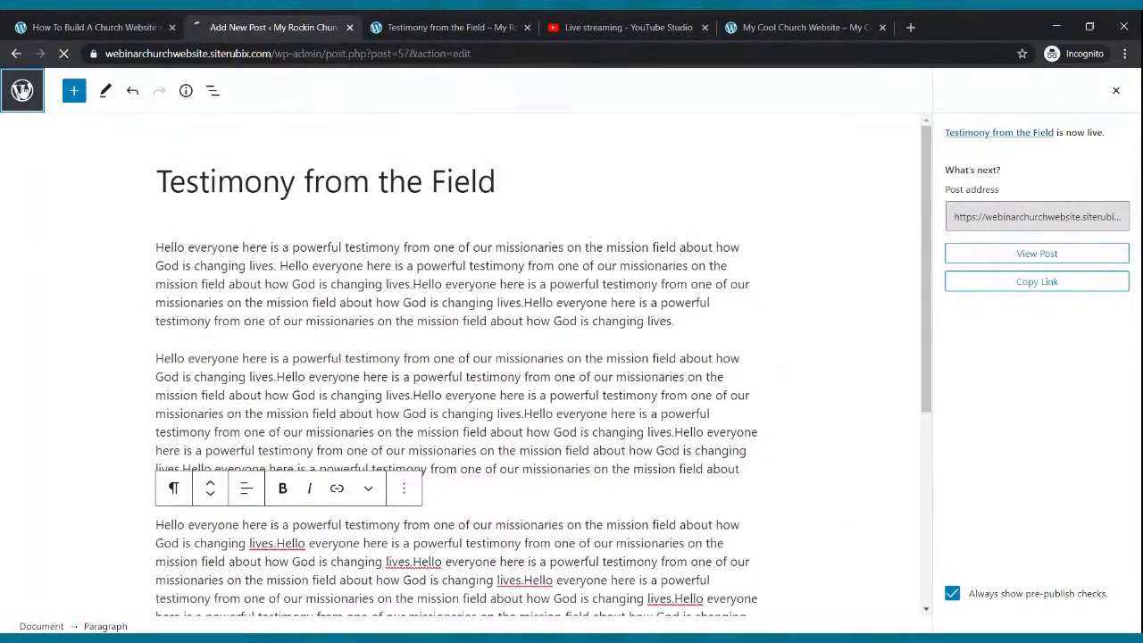
click(43, 293)
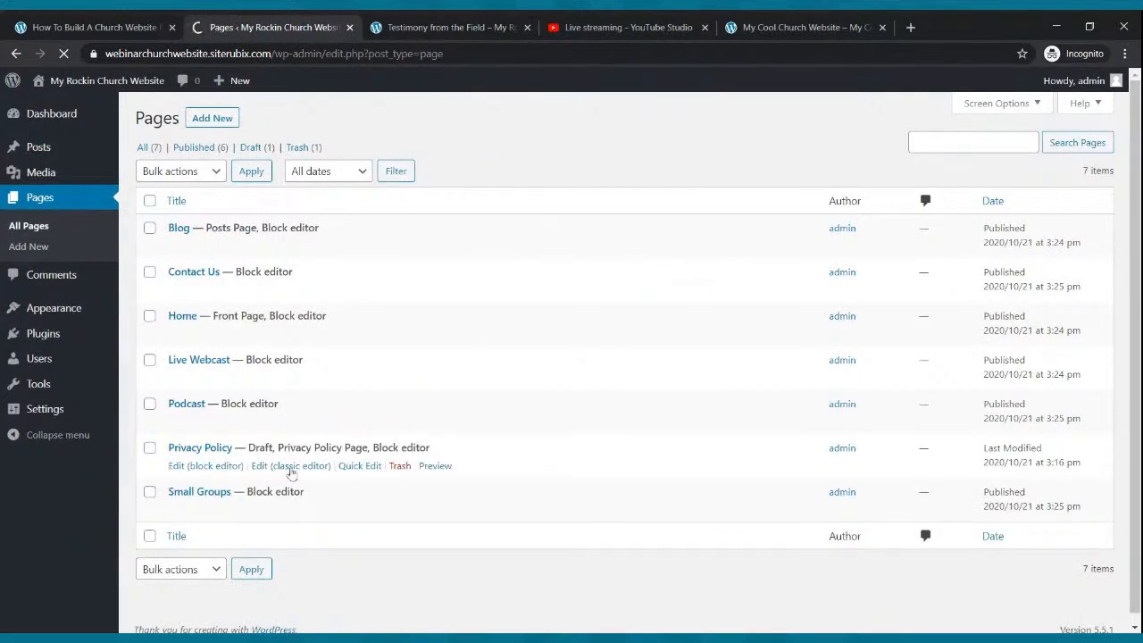
click(190, 514)
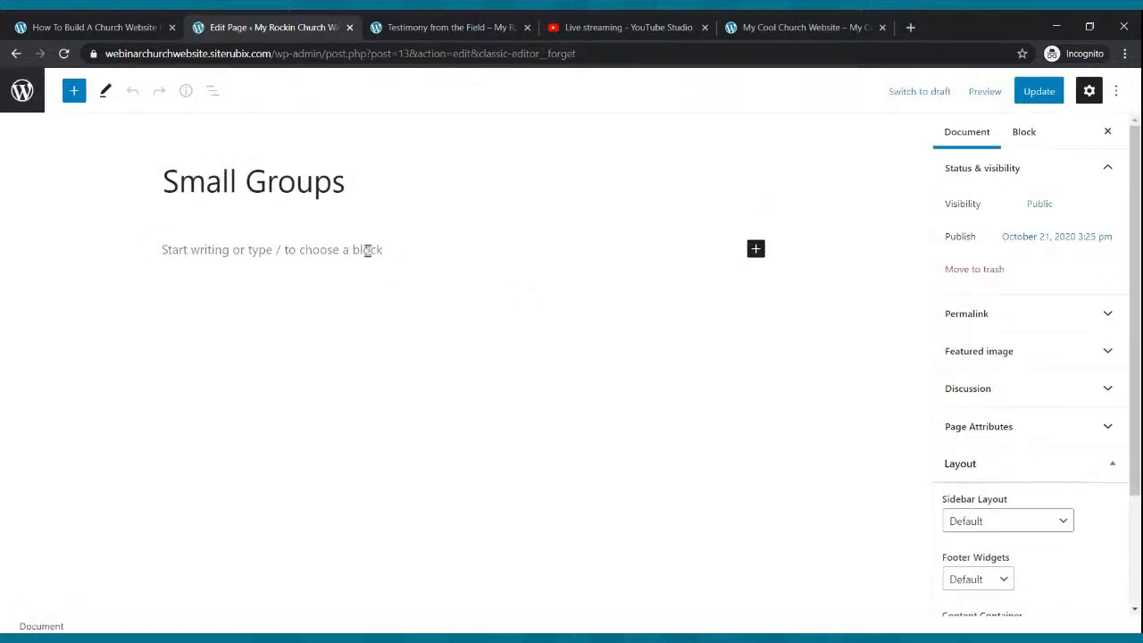
click(367, 249)
text(Joiu)
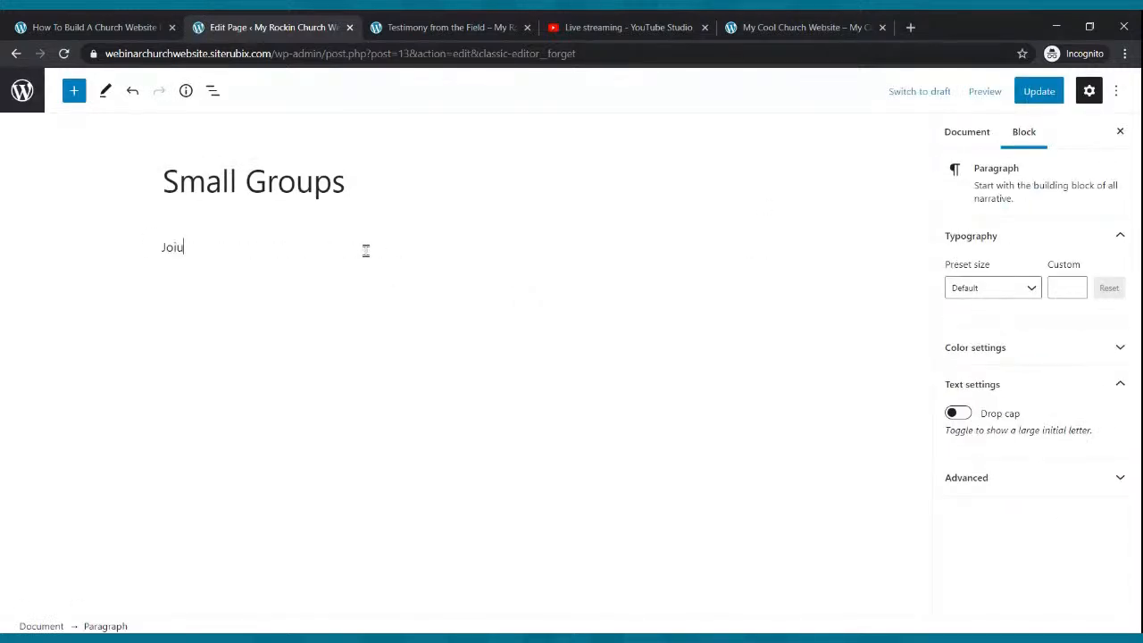
key(BackSpace)
key(BackSpace)
text(Please feel free to join)
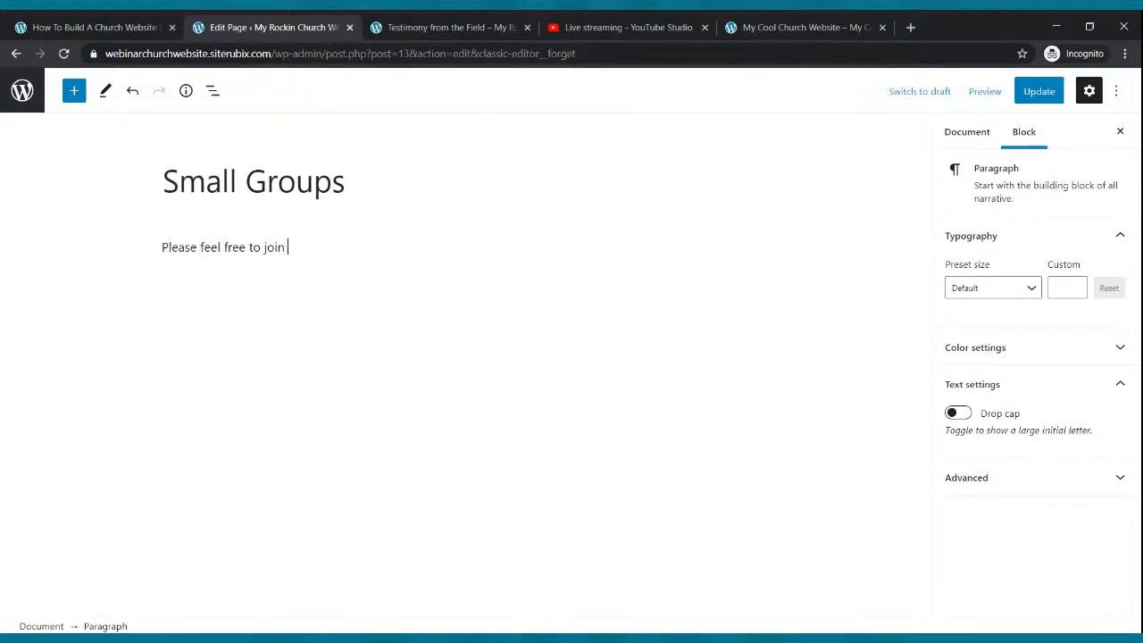
text(s for one of our small groups:)
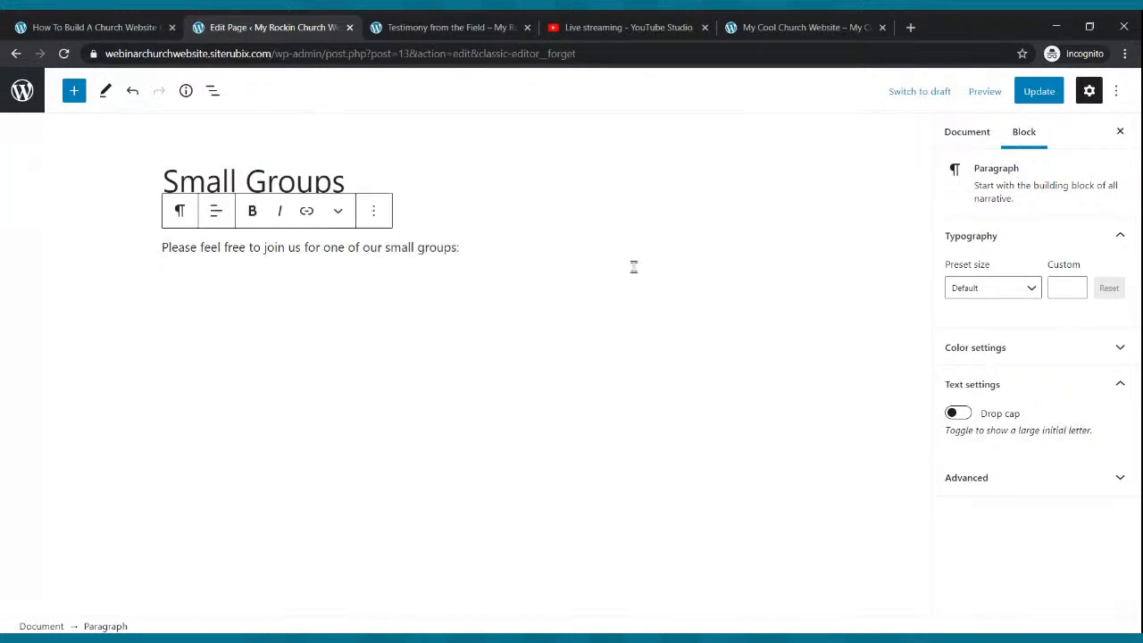
- Size the intro sentence Medium, then custom 25, update the page, and add an empty paragraph below
drag(465, 243, 161, 245)
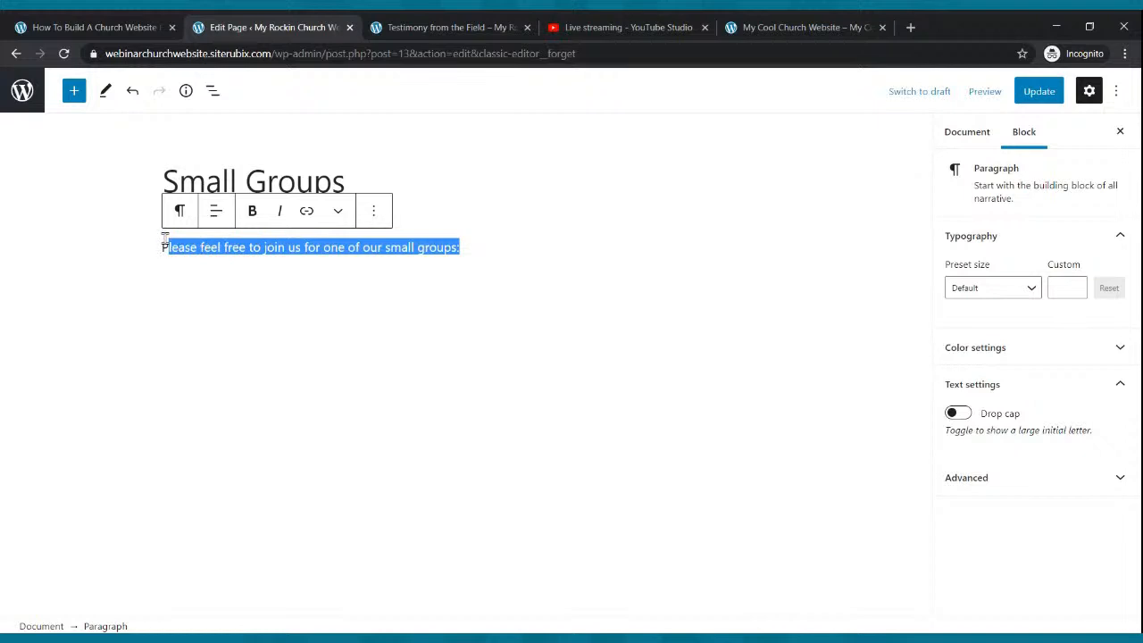
click(1032, 290)
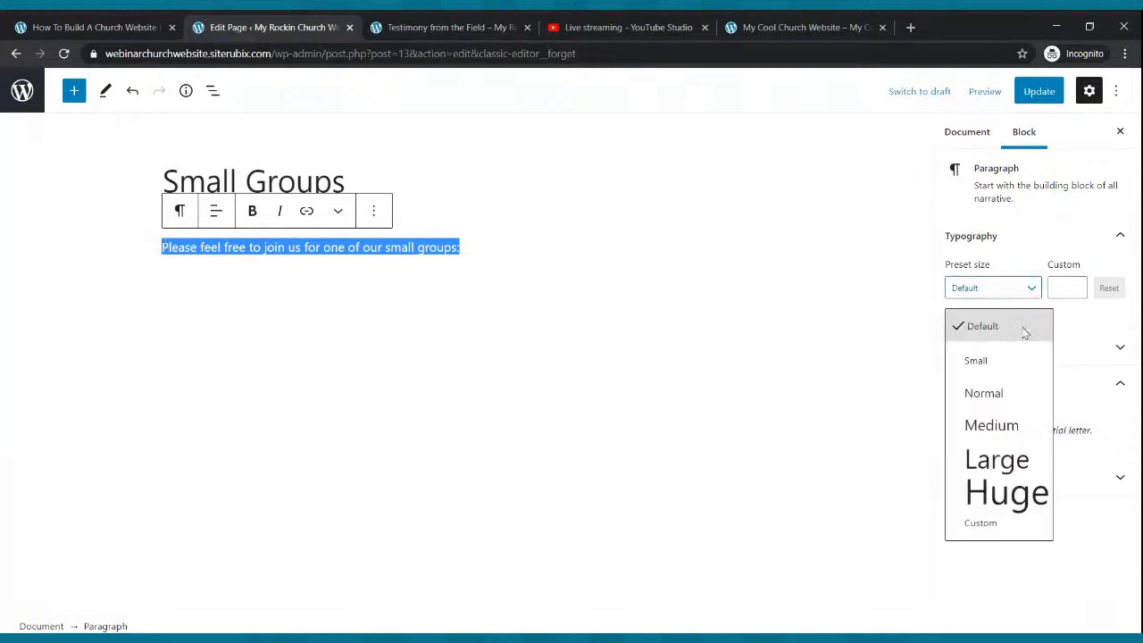
click(1000, 409)
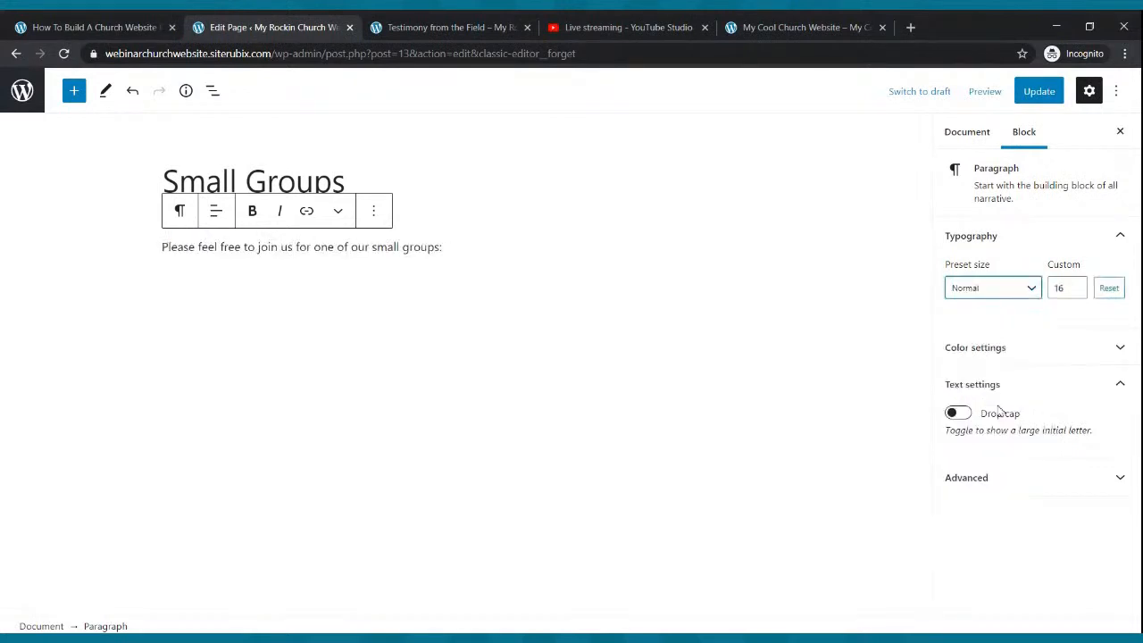
click(1031, 299)
click(1014, 418)
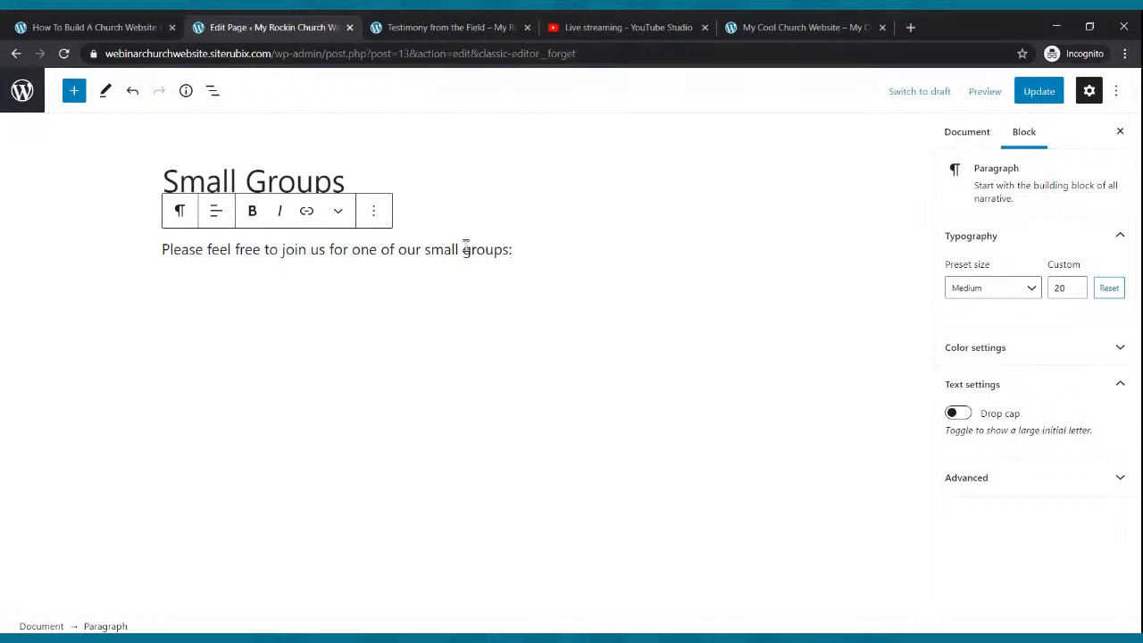
click(1076, 285)
click(1076, 285)
click(1076, 285)
click(1076, 285)
click(861, 291)
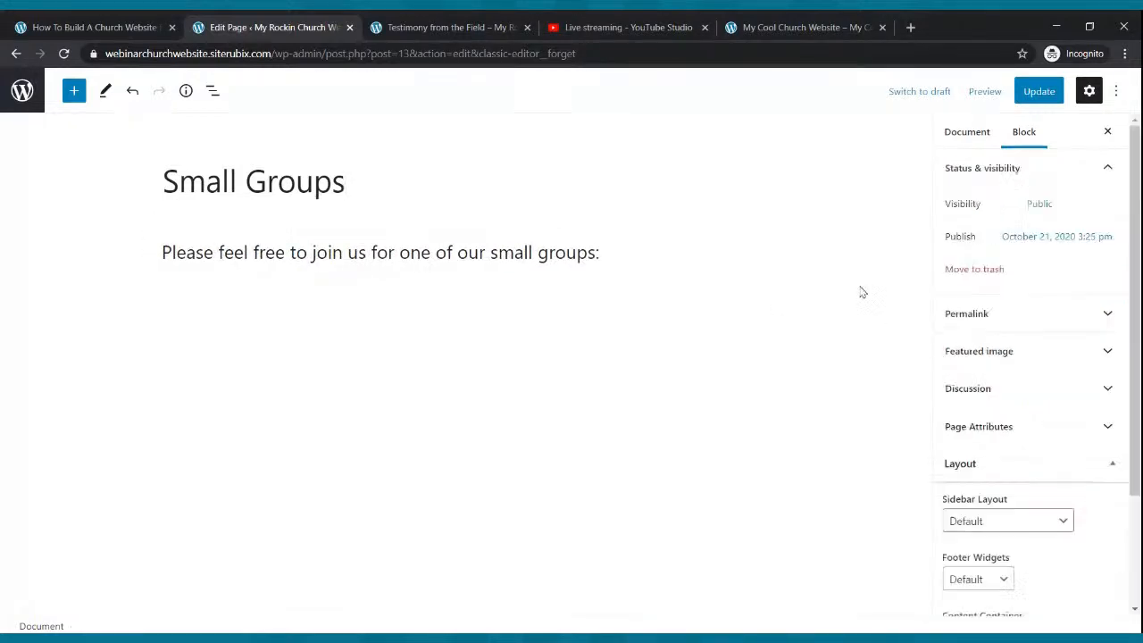
click(1034, 90)
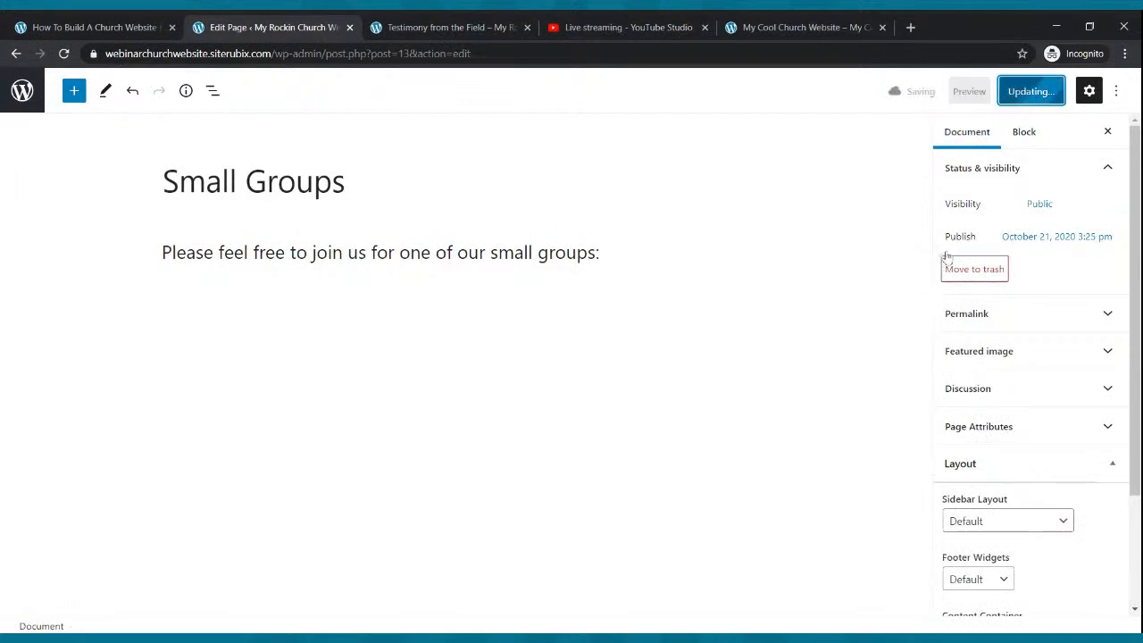
click(636, 250)
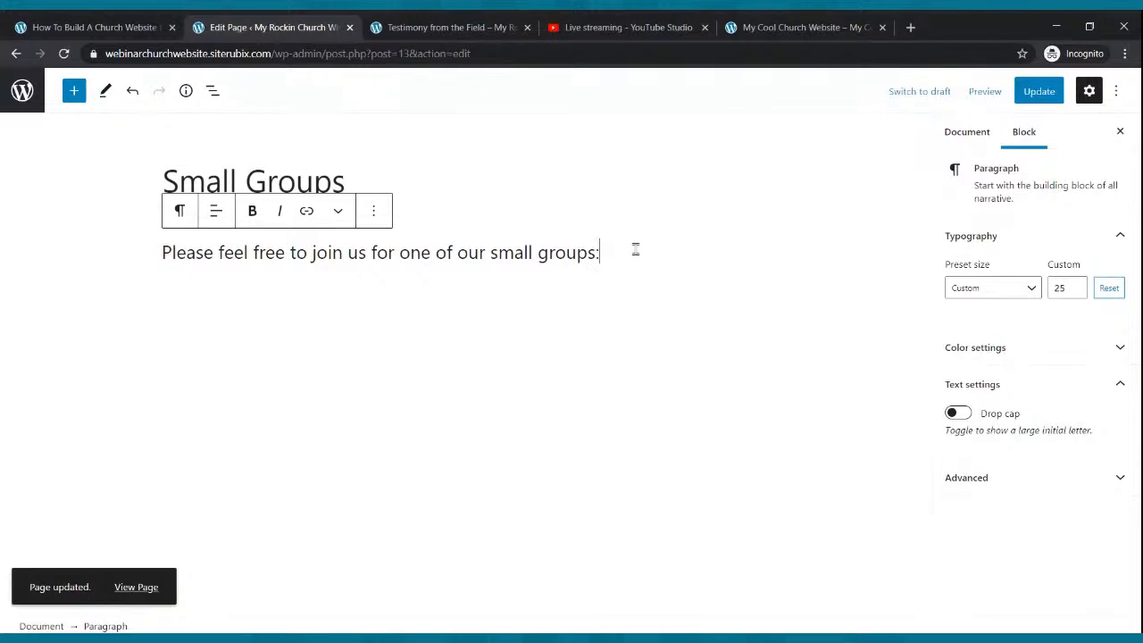
key(Return)
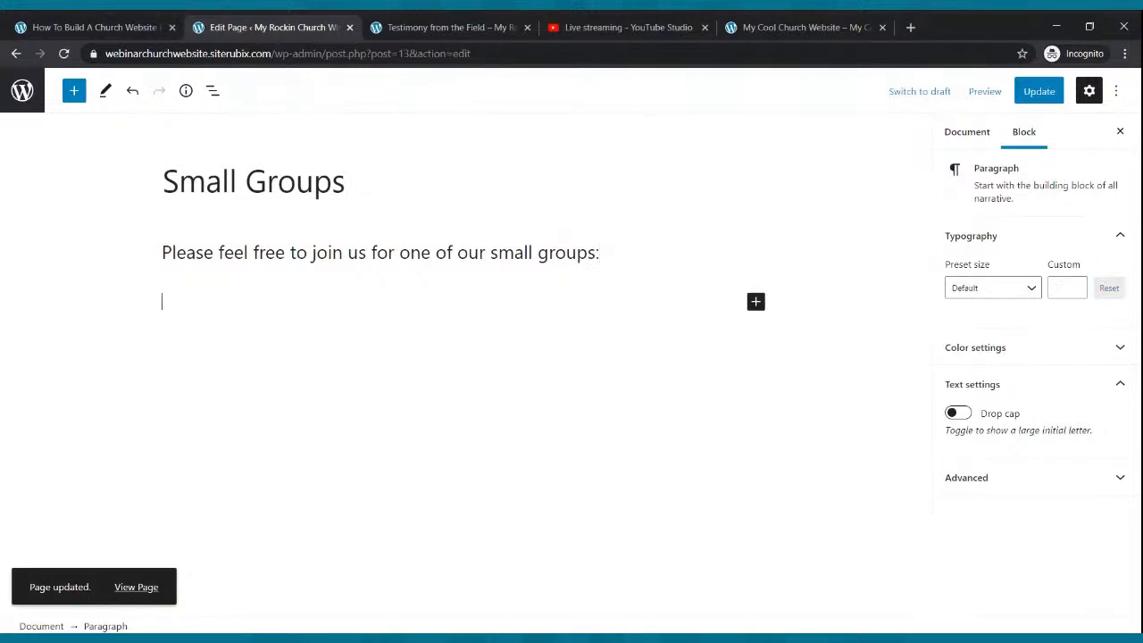
- Insert a 33/33/33 three-column Columns block below the intro and update the page
click(75, 100)
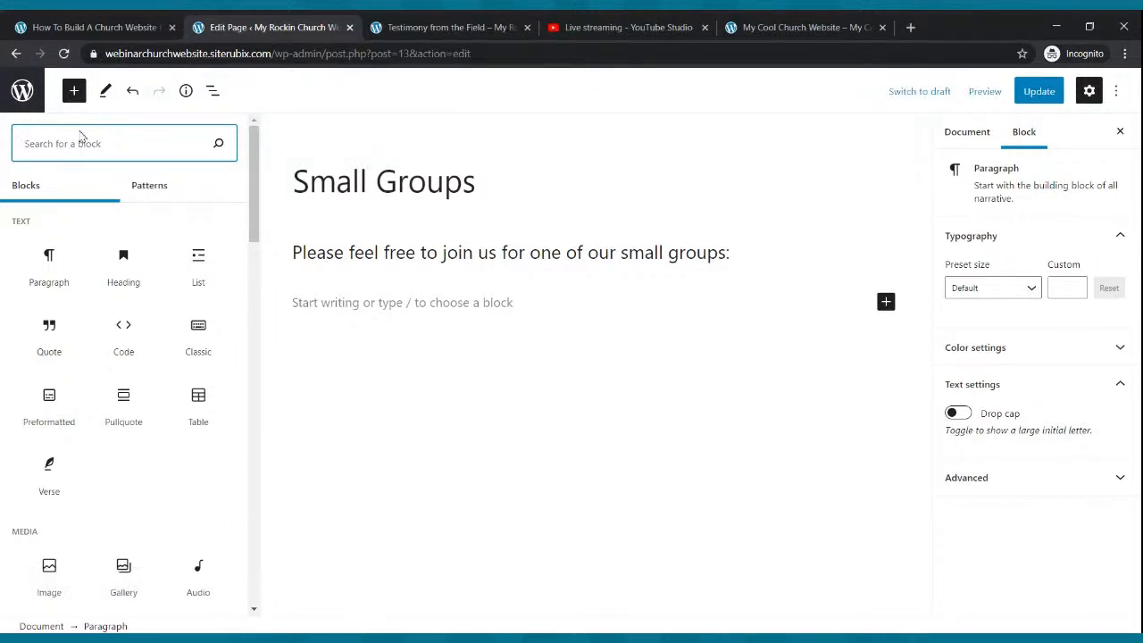
text(columns)
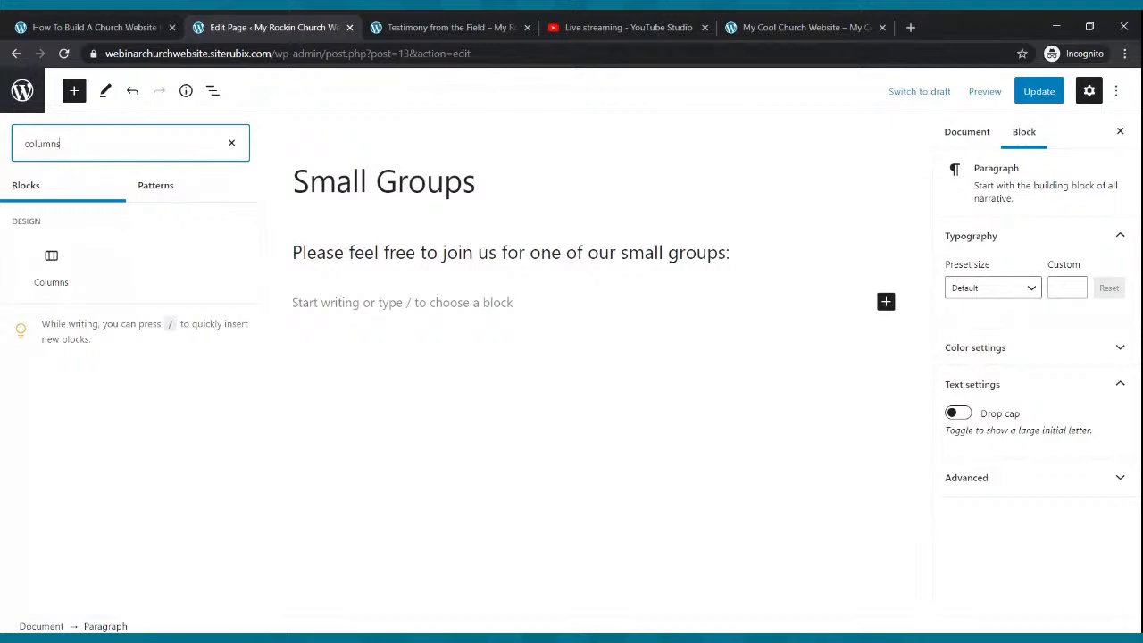
click(51, 267)
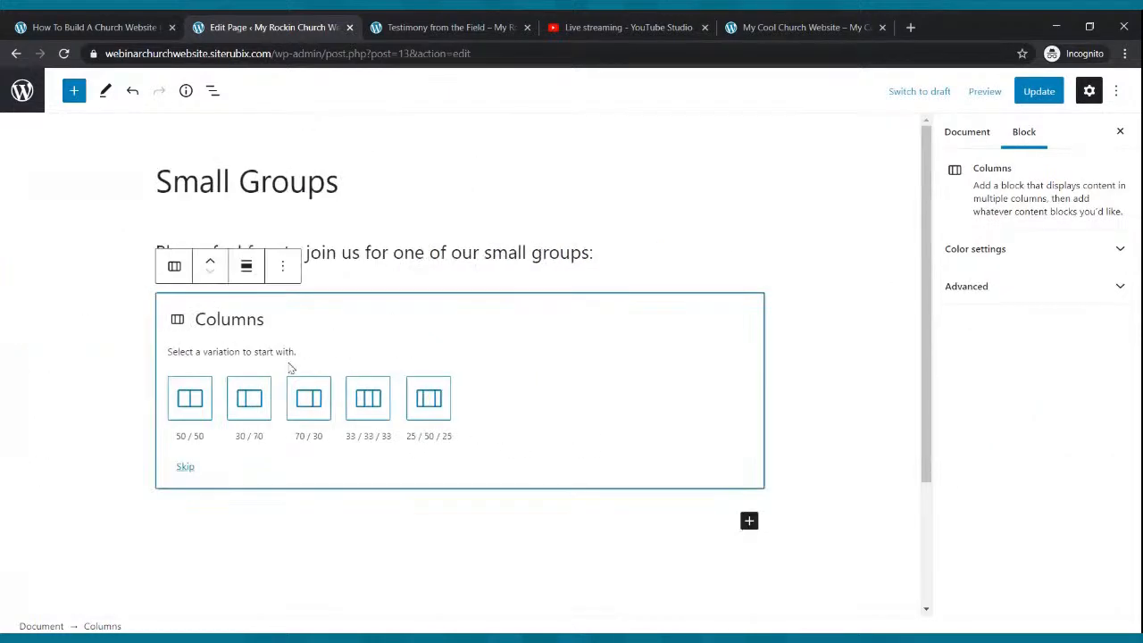
click(367, 401)
click(602, 429)
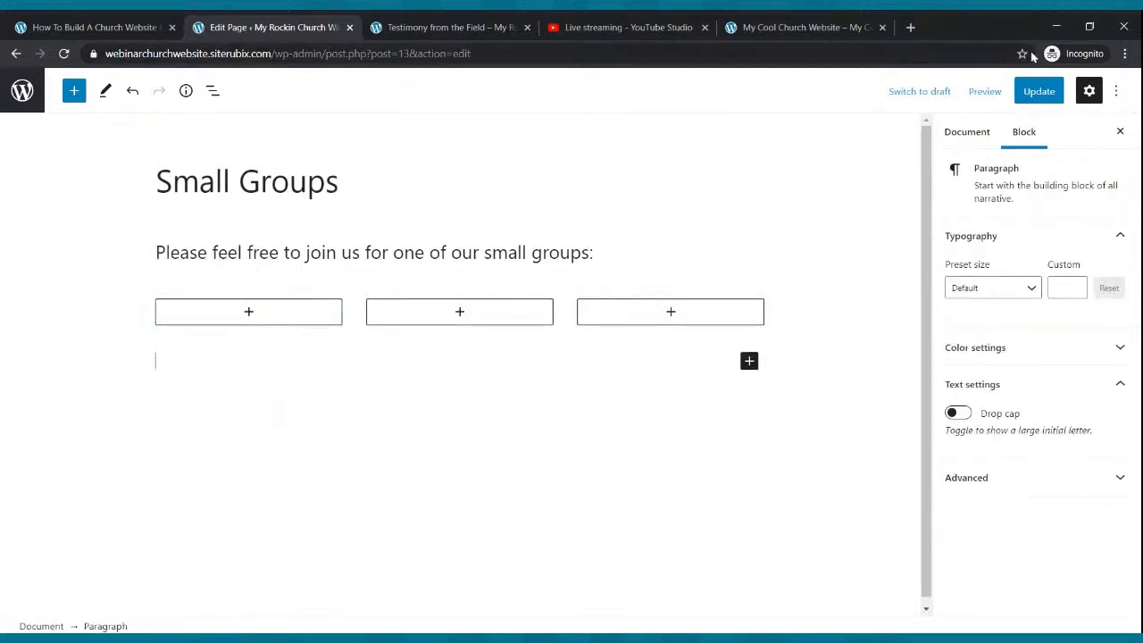
click(1039, 92)
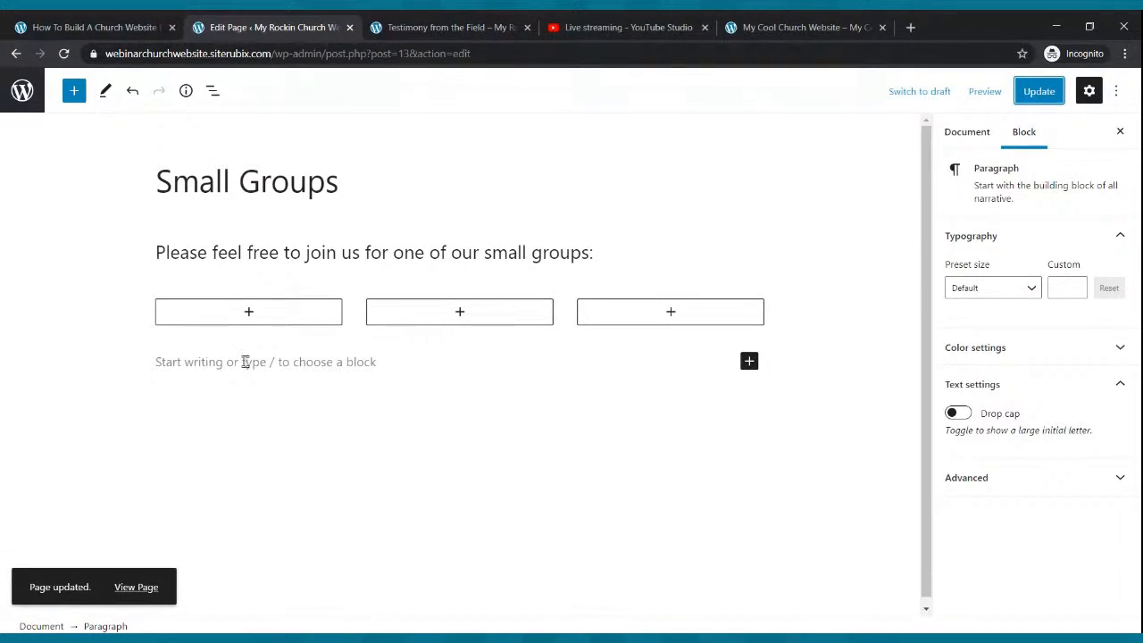
click(248, 313)
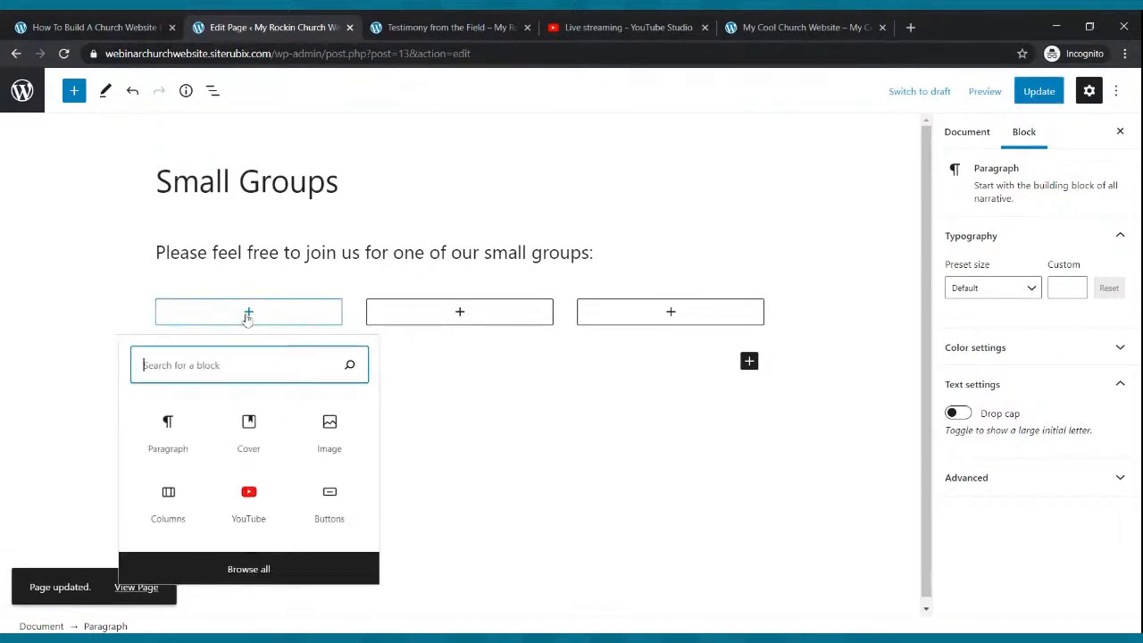
- In the first column, enter The Cool Small Group's name, Wednesday meeting, Voortrekker Rd. address and contact lines
click(196, 422)
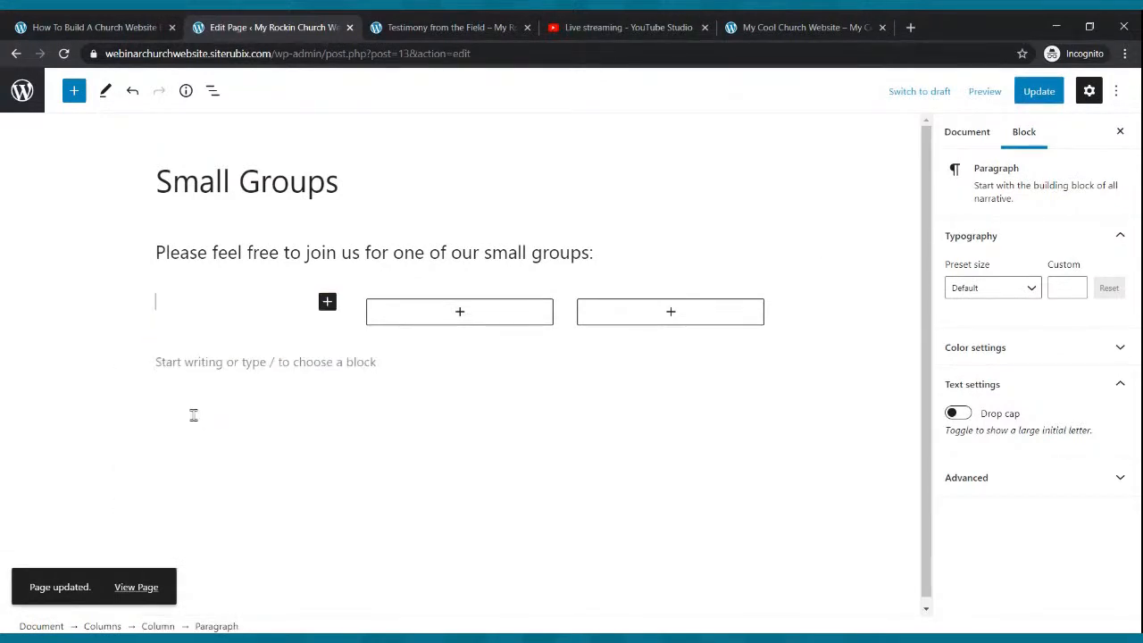
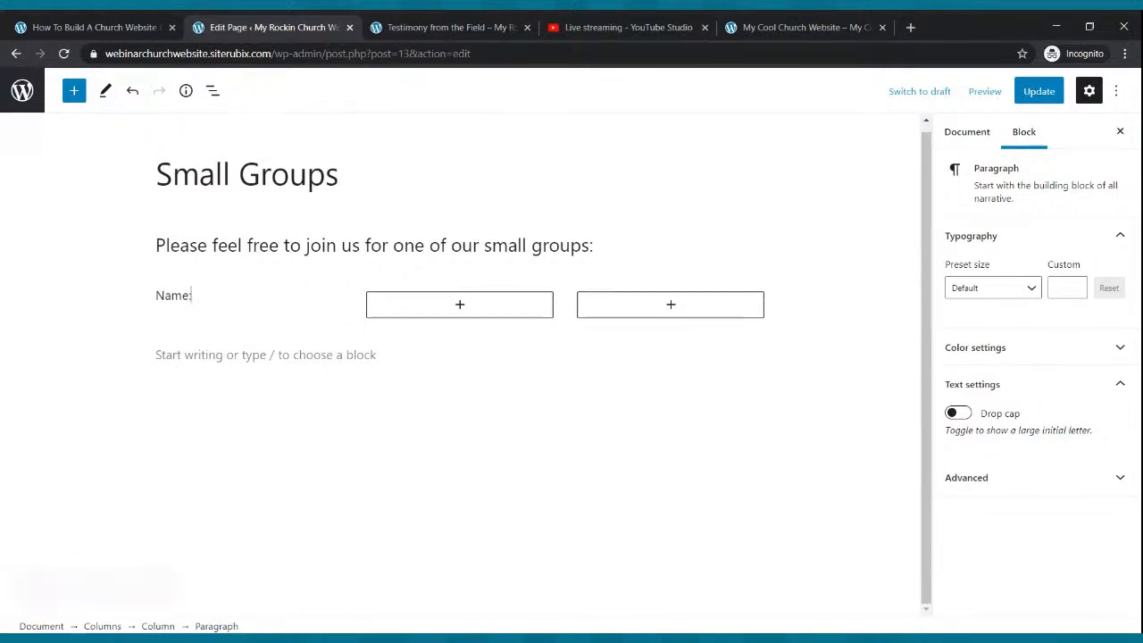
key(BackSpace)
key(BackSpace)
key(BackSpace)
key(BackSpace)
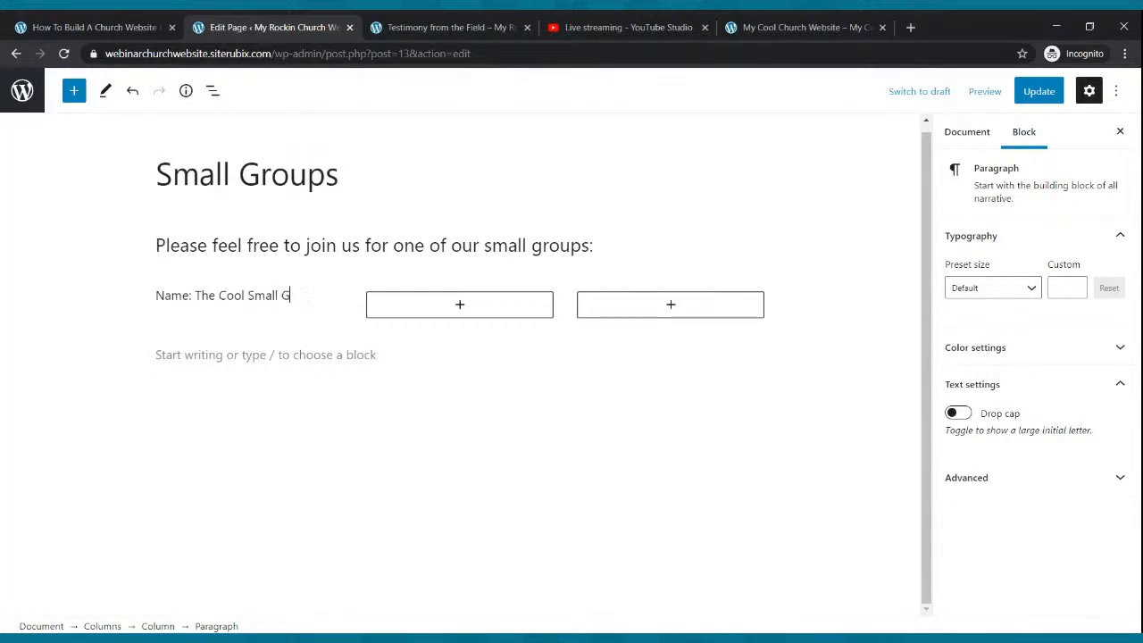
key(Return)
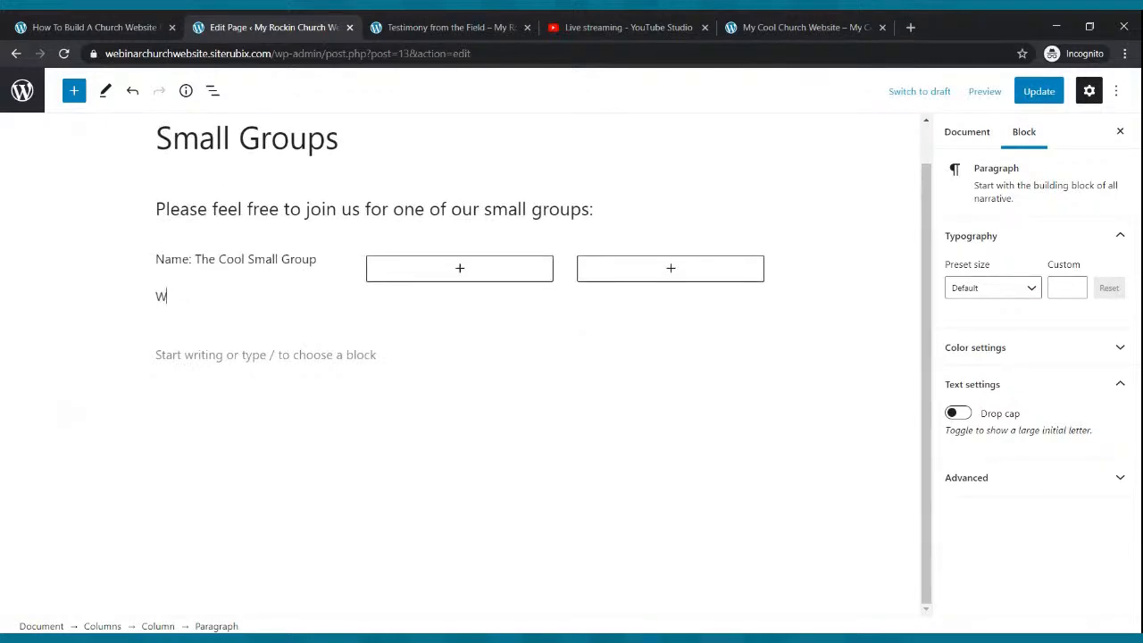
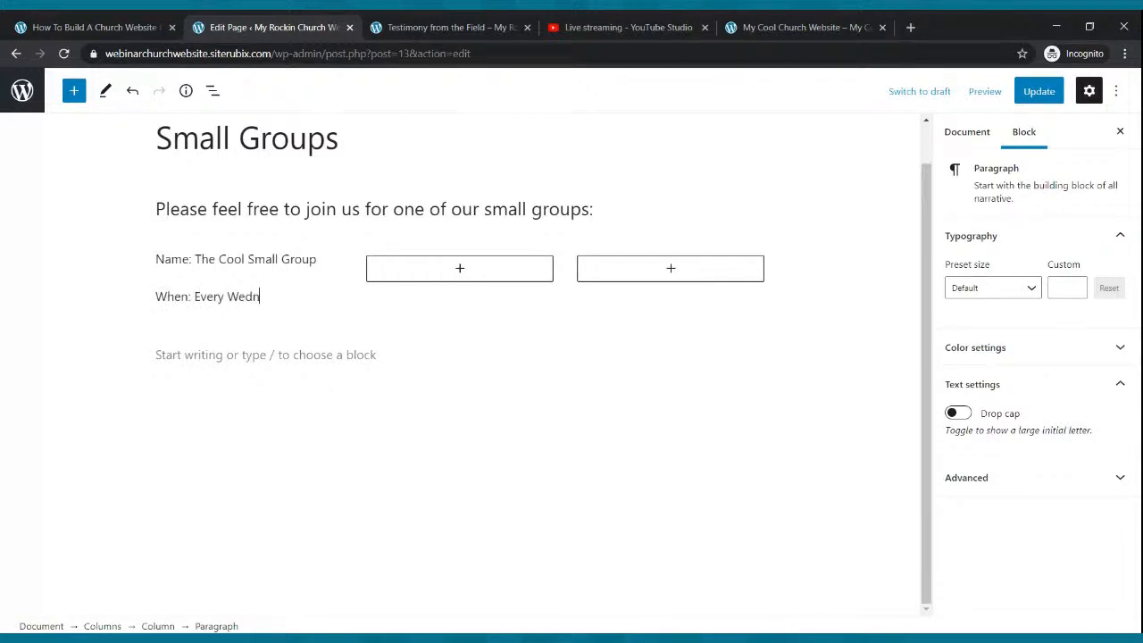
key(Return)
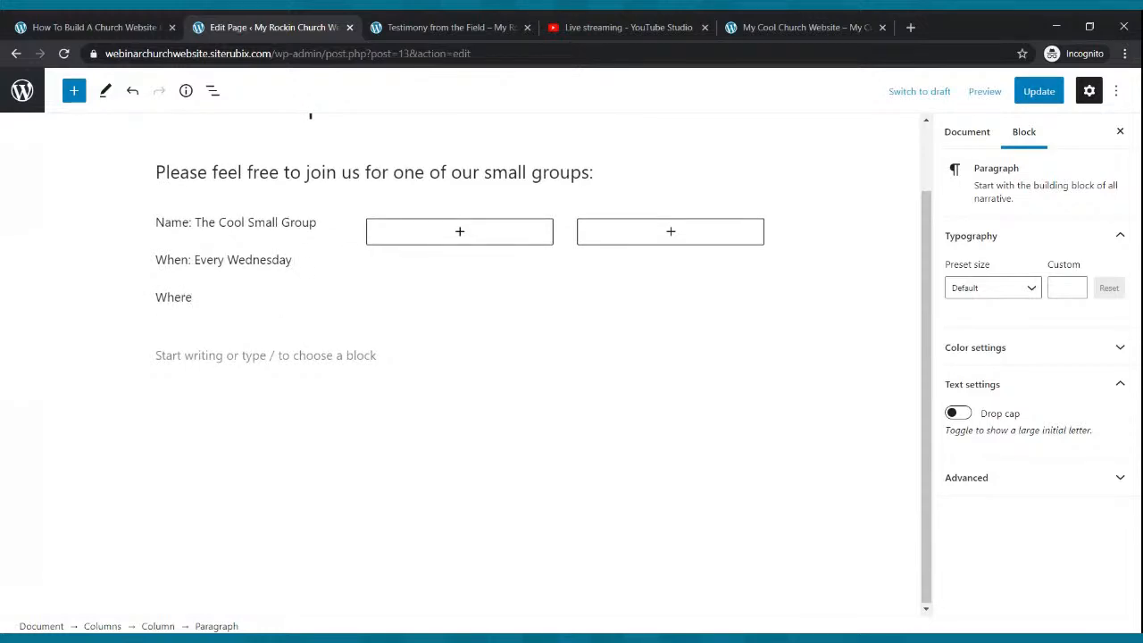
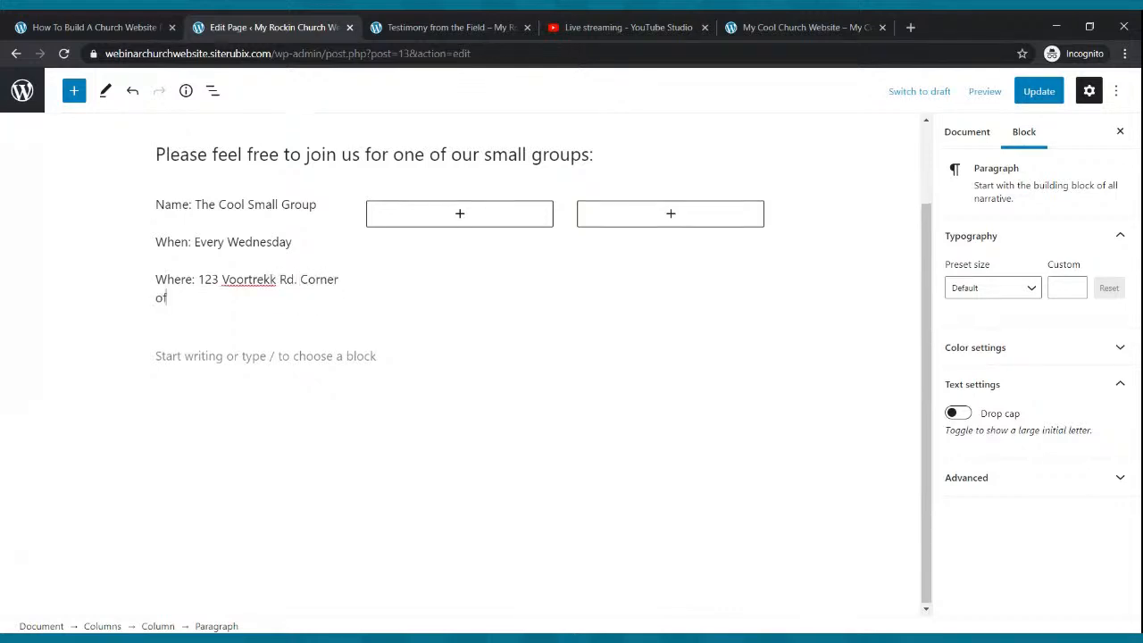
key(BackSpace)
key(BackSpace)
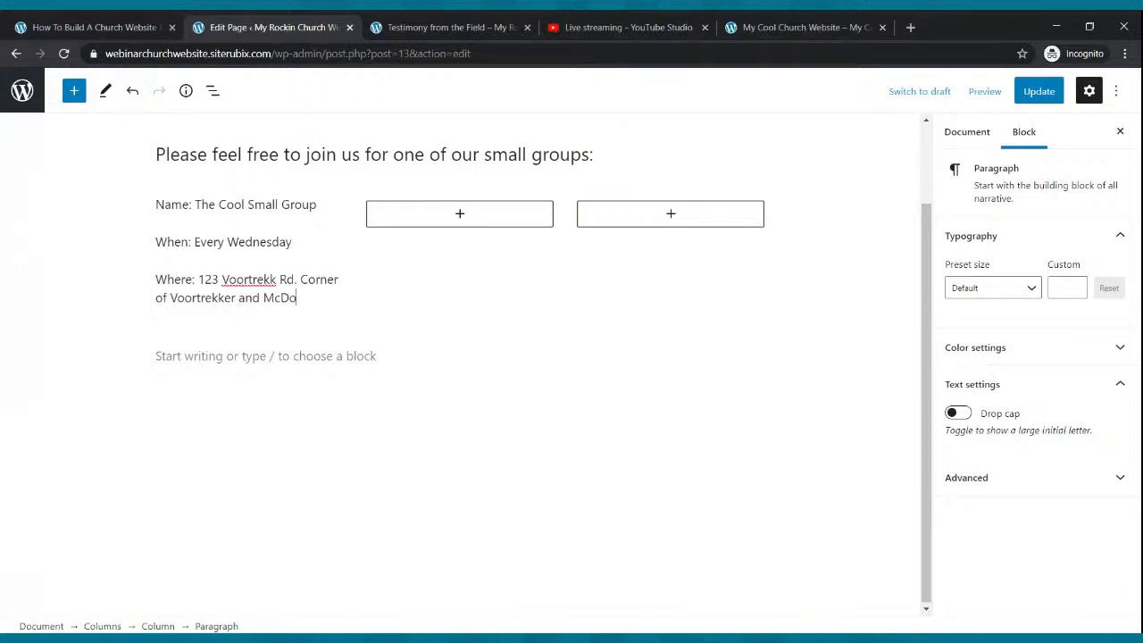
key(BackSpace)
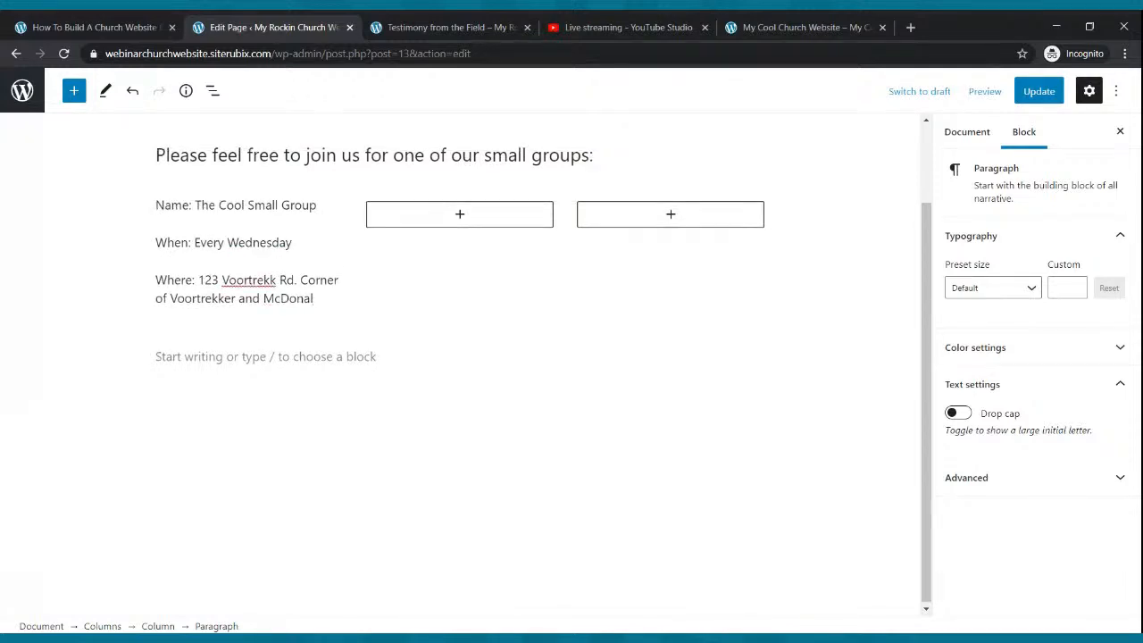
key(Return)
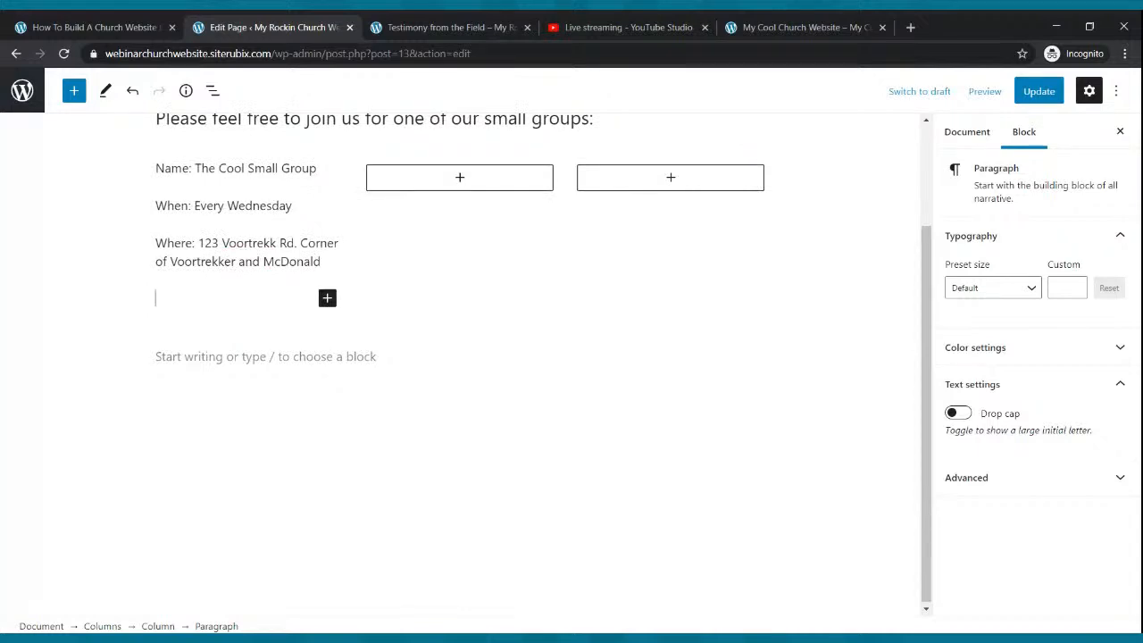
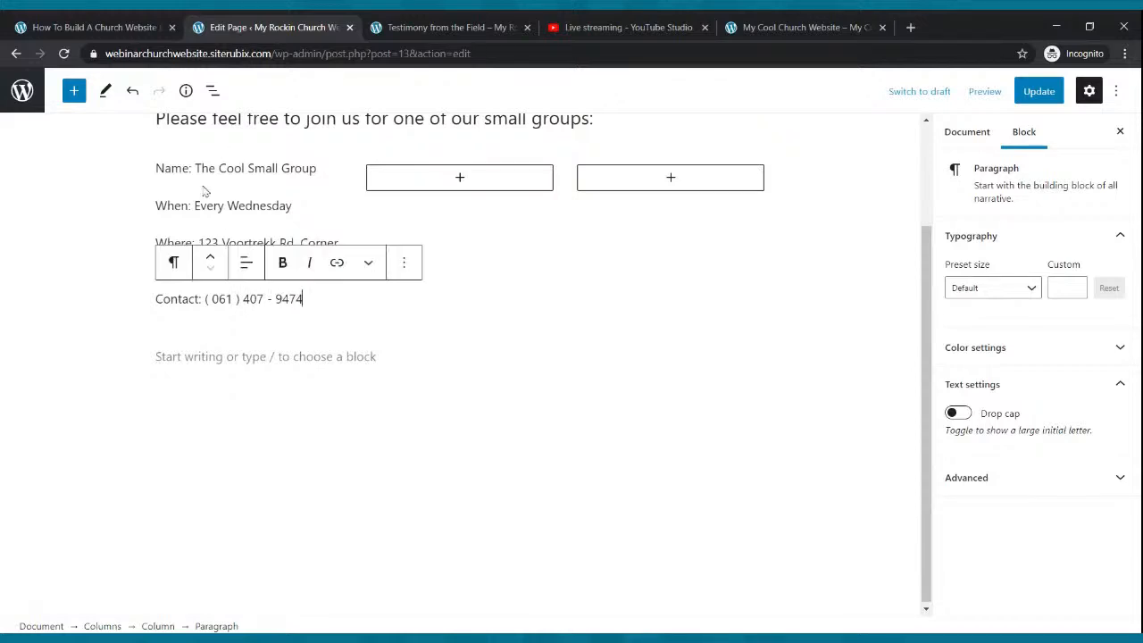
- Make the group name line bold and update the page
drag(157, 171, 320, 168)
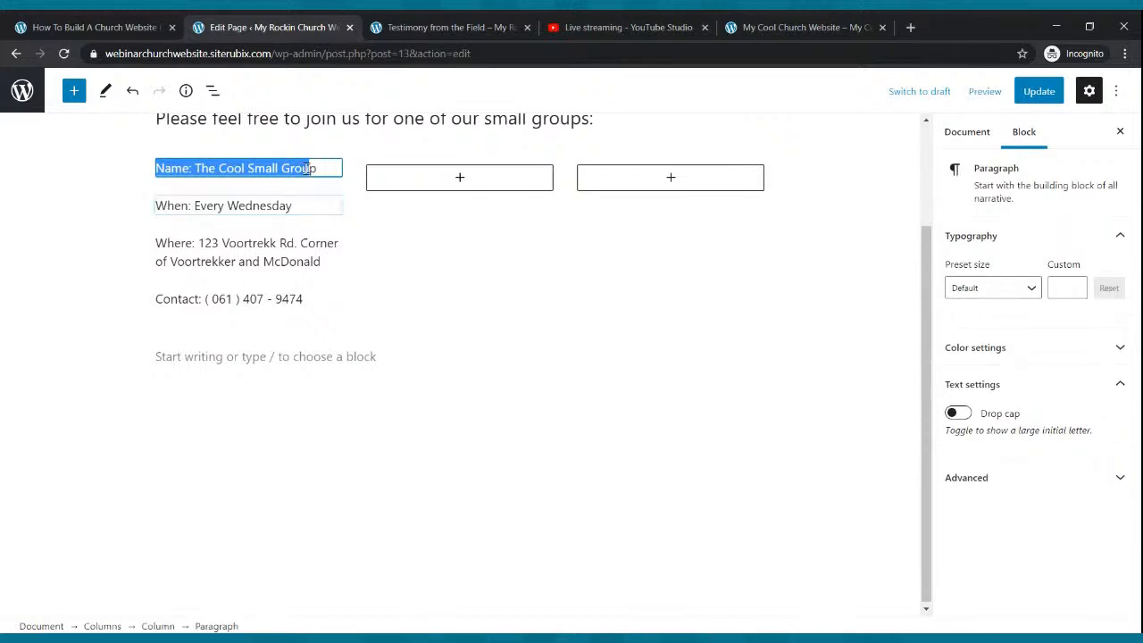
click(281, 132)
click(538, 350)
scroll(576, 280, up, 1)
scroll(576, 279, up, 2)
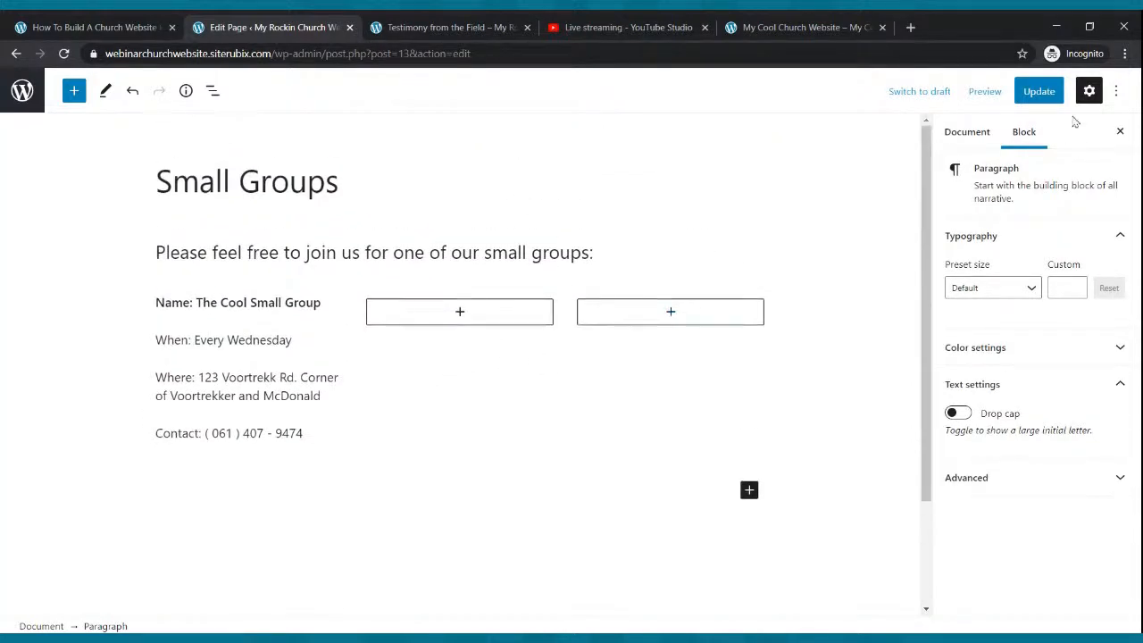
click(1036, 90)
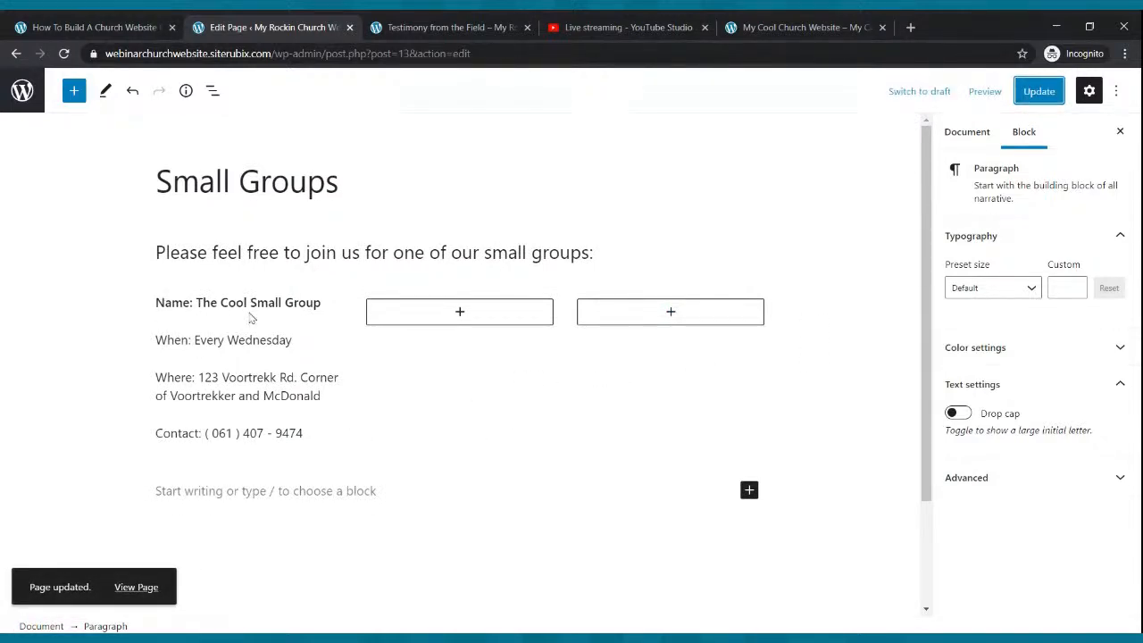
- Copy the first column's four detail lines and select the empty middle column
drag(157, 303, 319, 434)
key(ctrl+c)
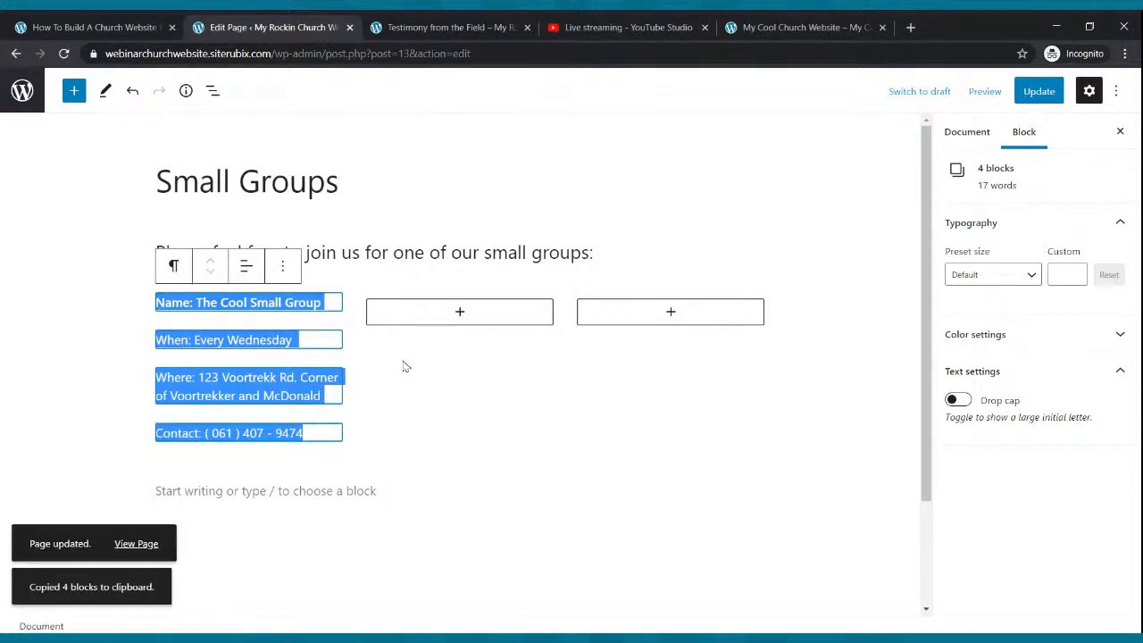
click(461, 313)
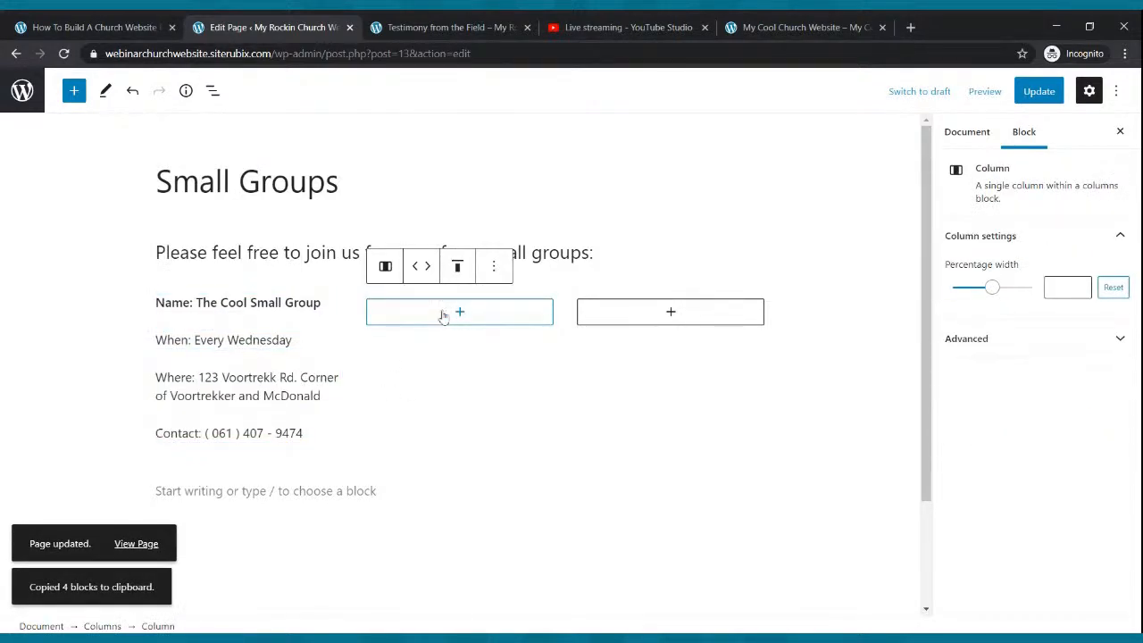
click(456, 314)
- Paste the copied group details into the second and third columns
click(378, 433)
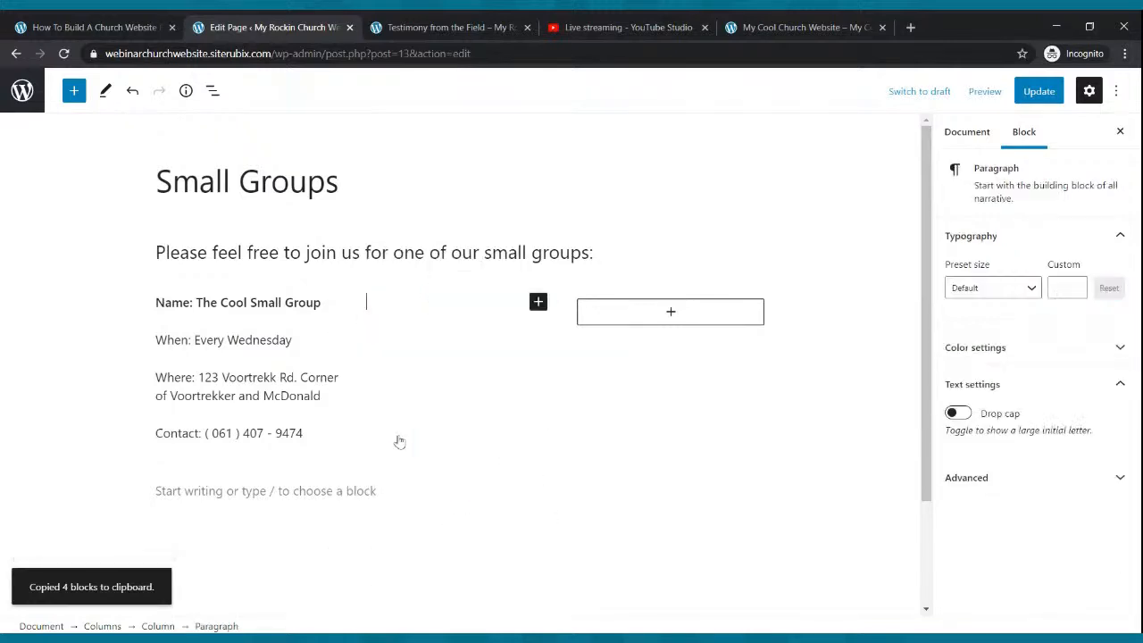
key(ctrl+v)
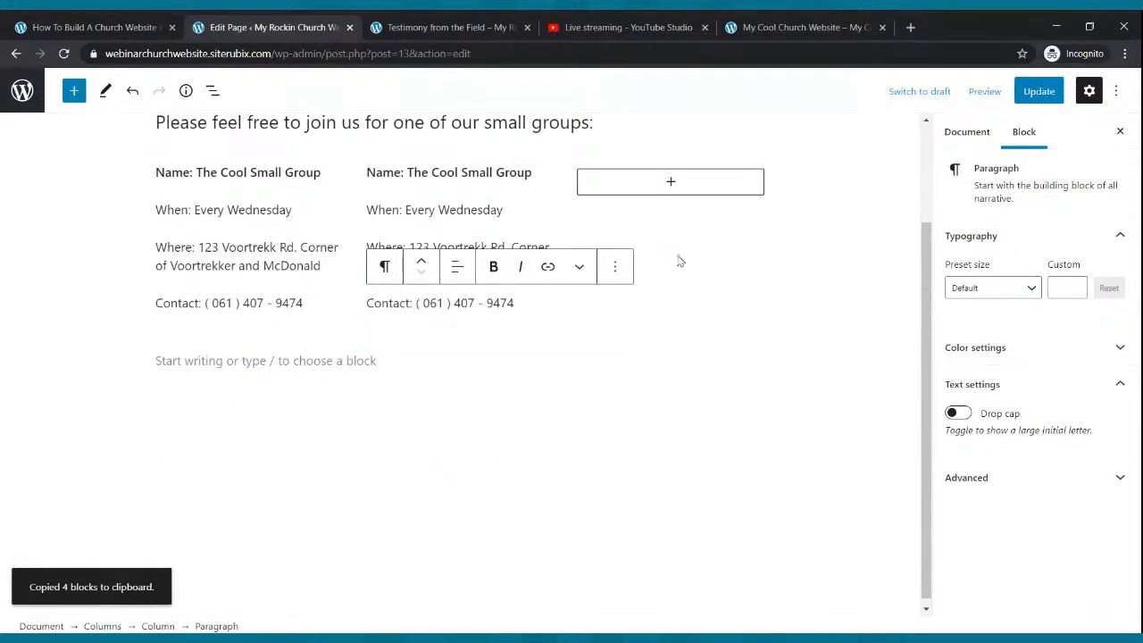
click(670, 183)
click(579, 315)
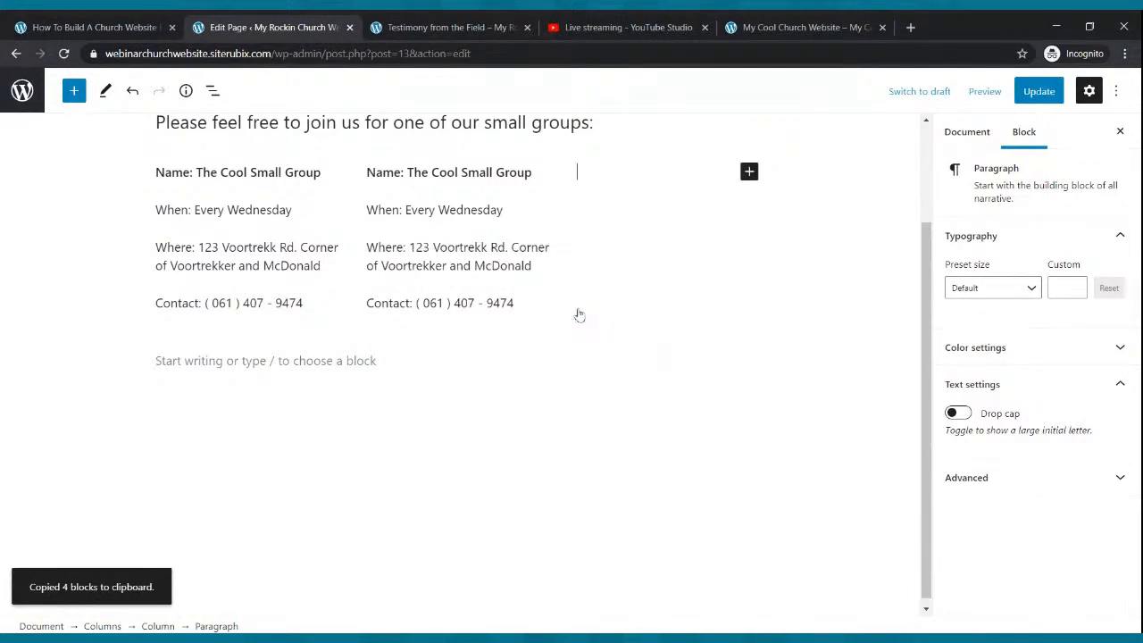
key(ctrl+v)
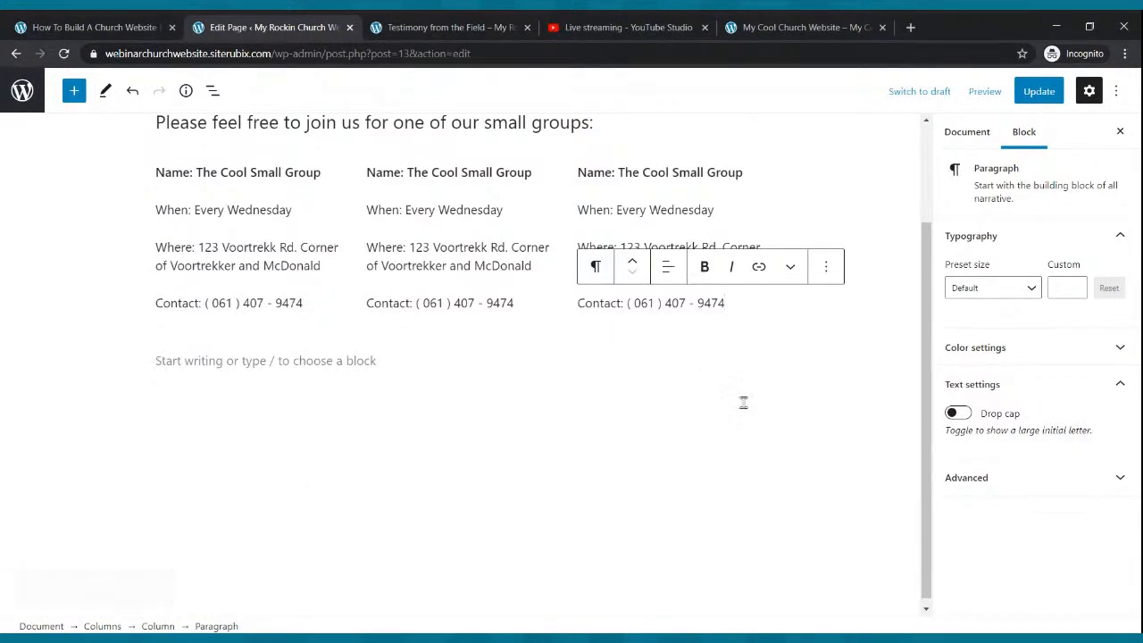
click(711, 483)
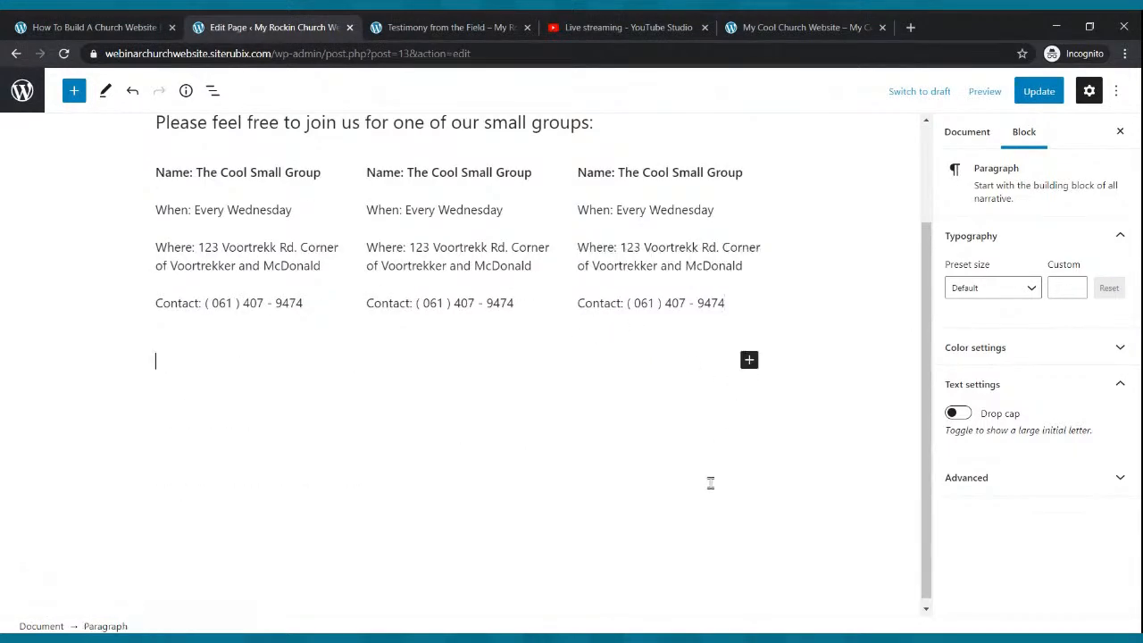
- Rename the pasted groups to The Radical and The On Fire Small Group, then update
click(462, 170)
key(BackSpace)
key(BackSpace)
key(BackSpace)
key(BackSpace)
text(Radical)
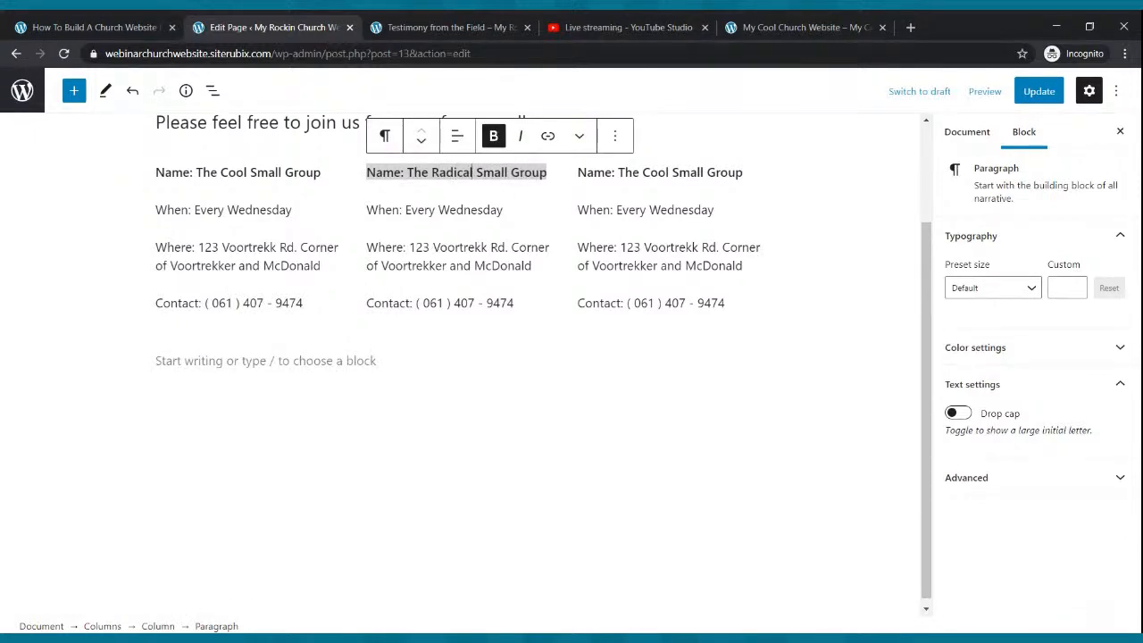
click(663, 172)
key(BackSpace)
key(BackSpace)
key(BackSpace)
key(BackSpace)
text(On Fire)
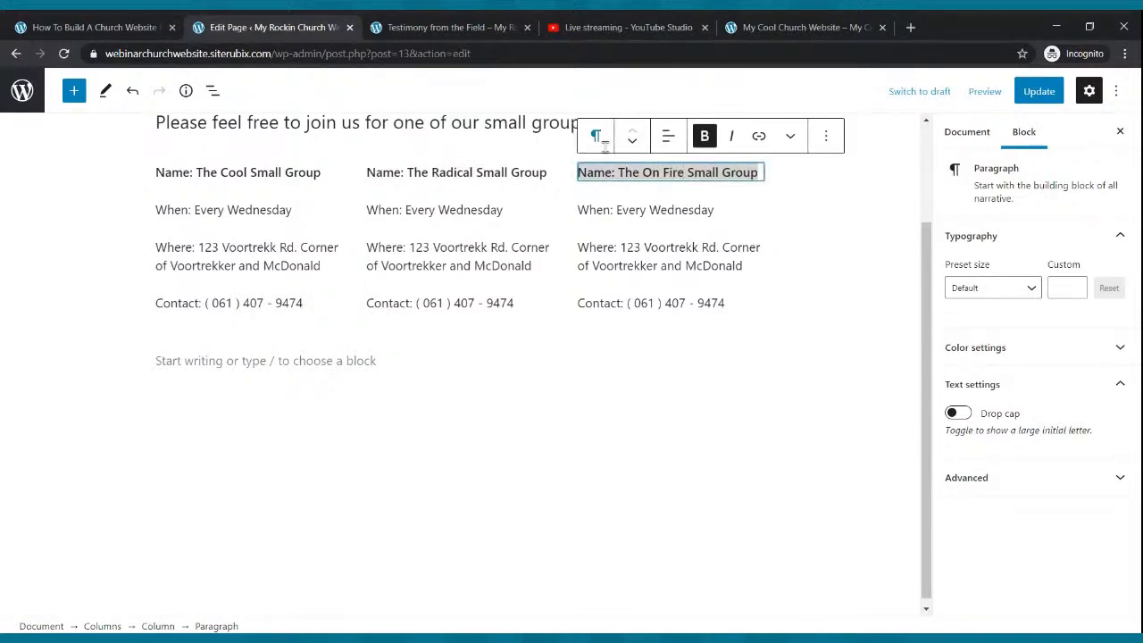
click(1036, 93)
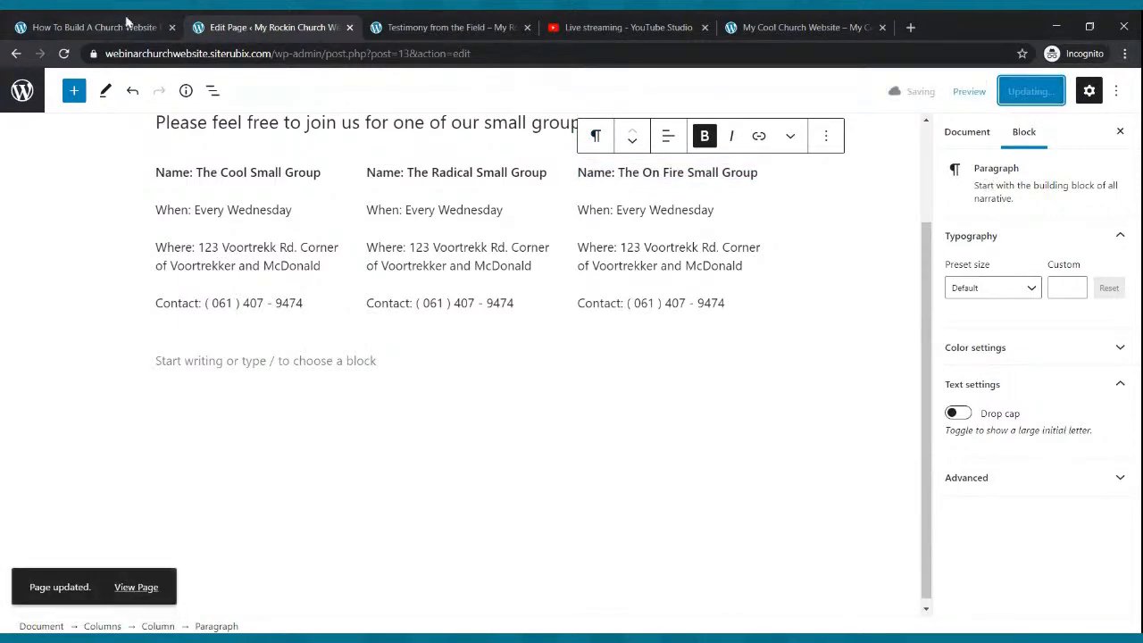
click(451, 27)
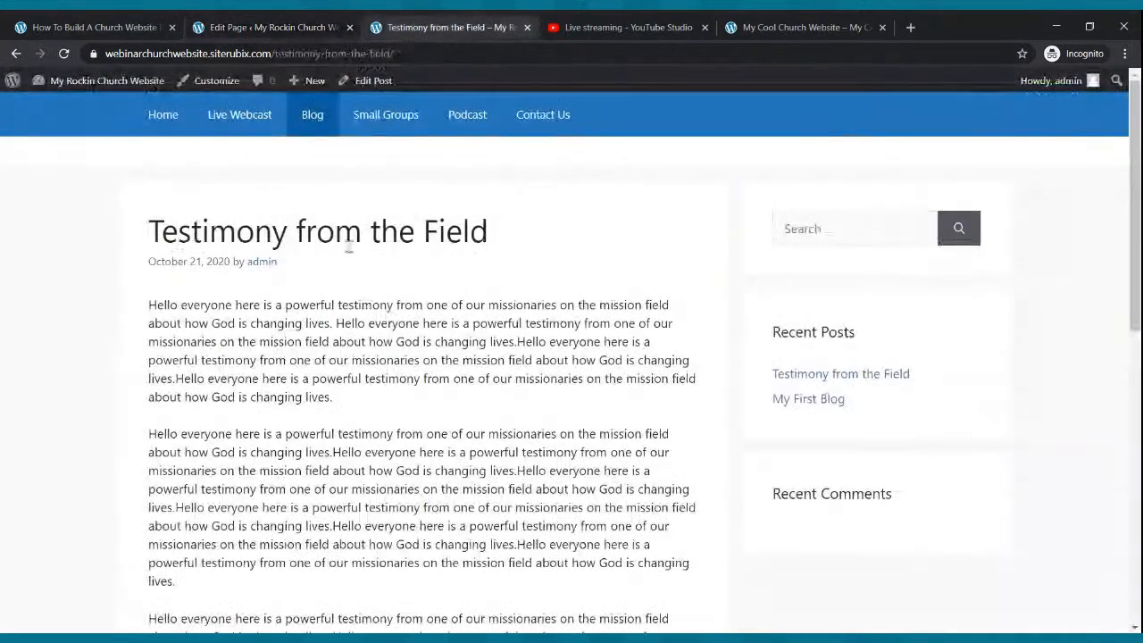
click(365, 125)
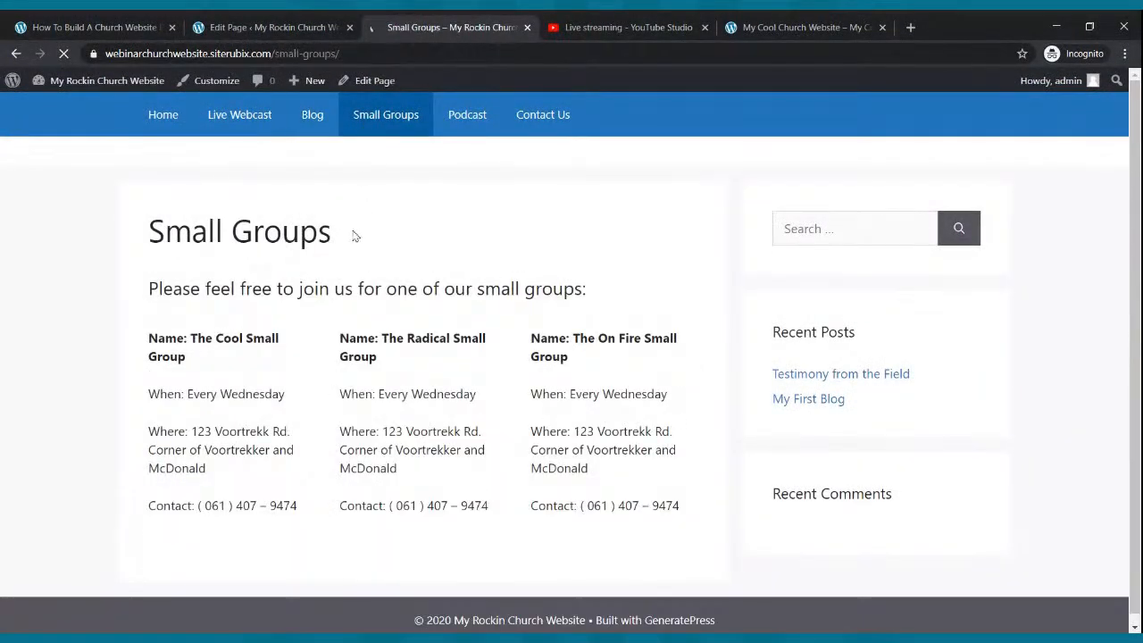
scroll(354, 234, down, 1)
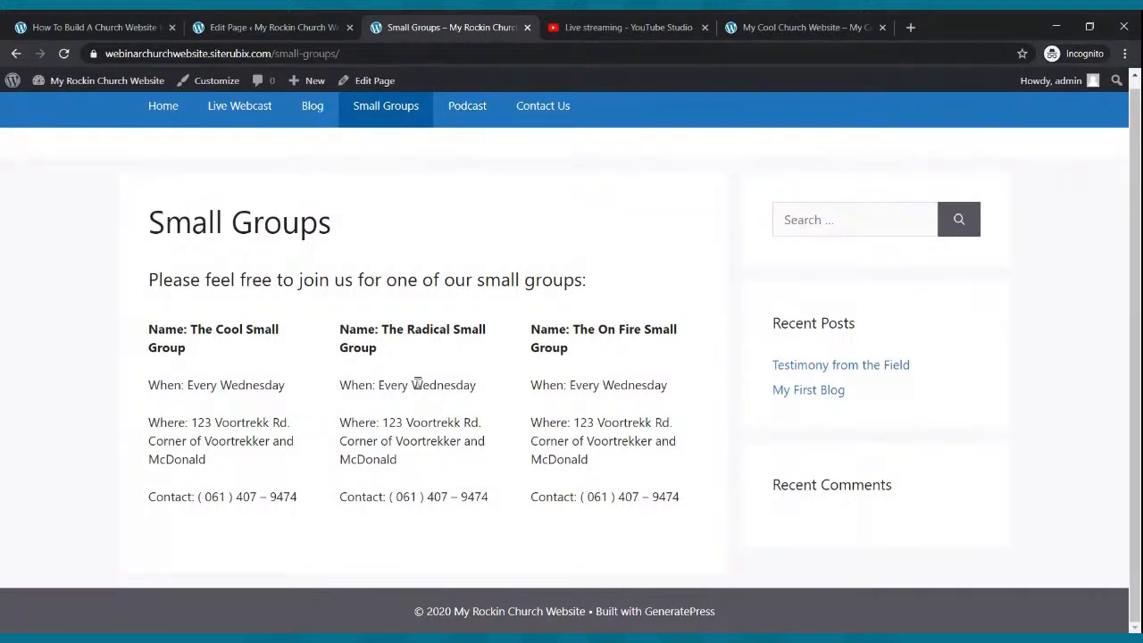
click(312, 28)
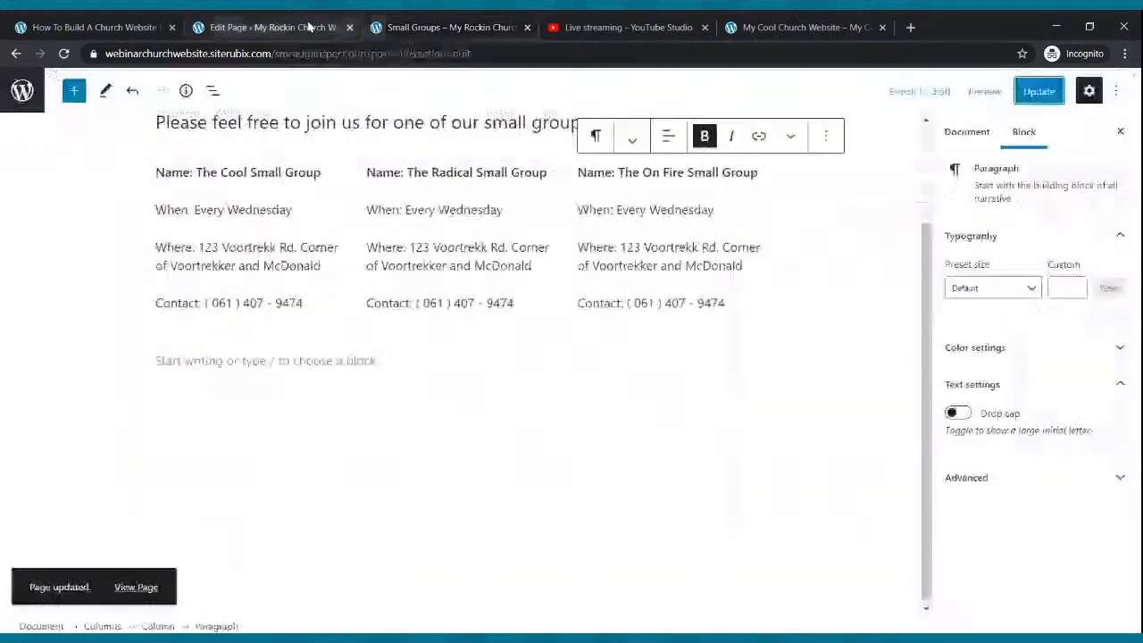
- Insert the 'SMALL GROUPS' banner image in a new block below the intro line, update the page, and view it live
click(334, 212)
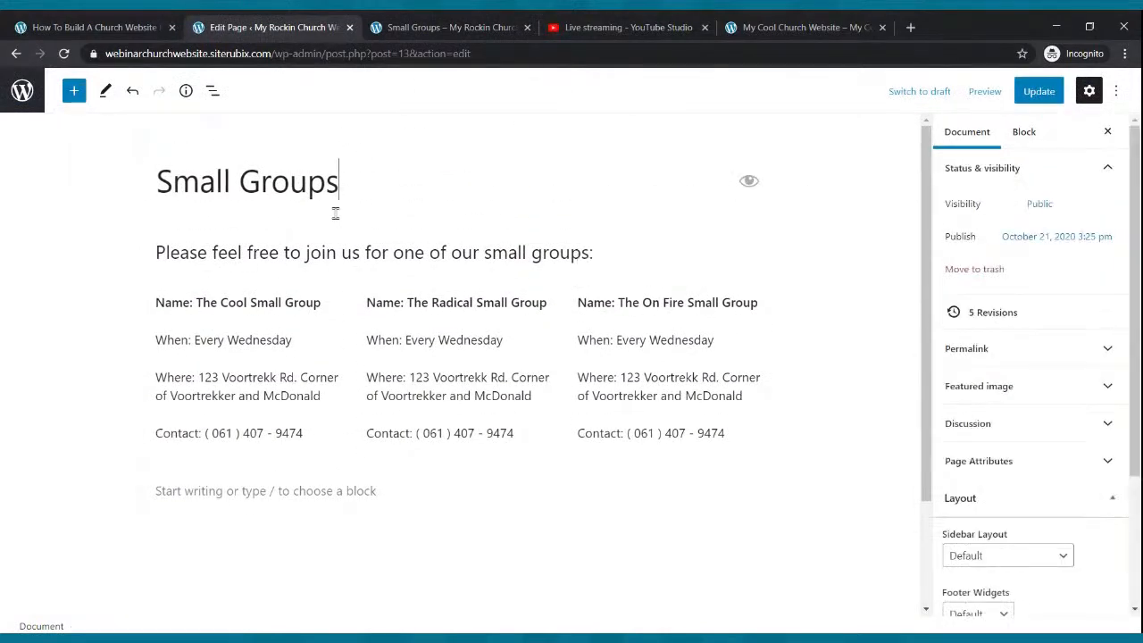
click(646, 248)
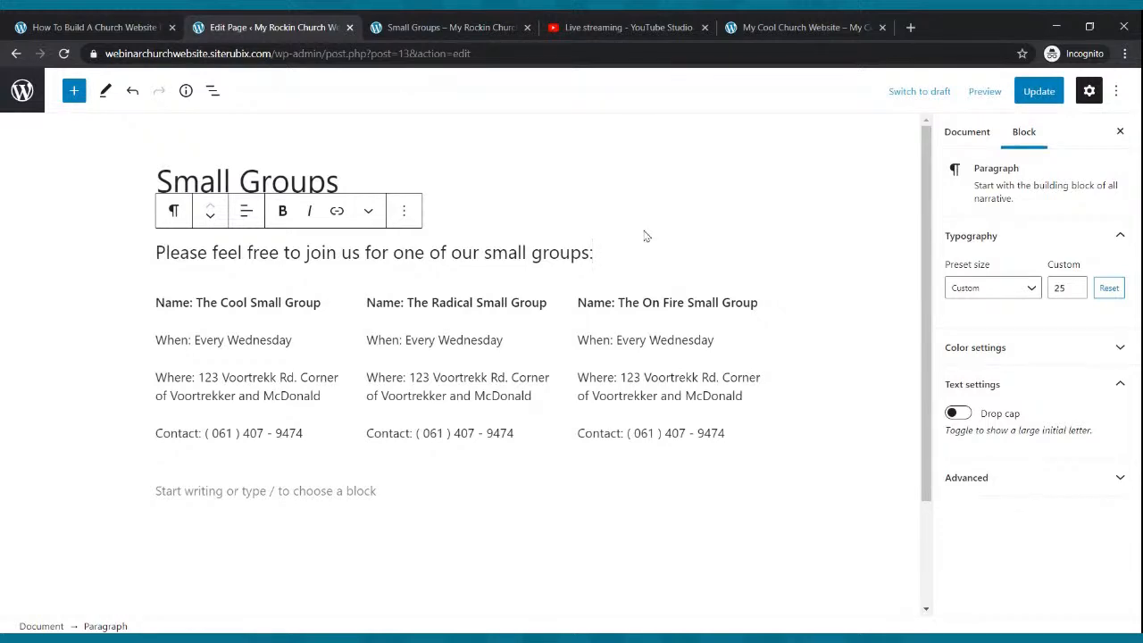
key(Return)
click(749, 248)
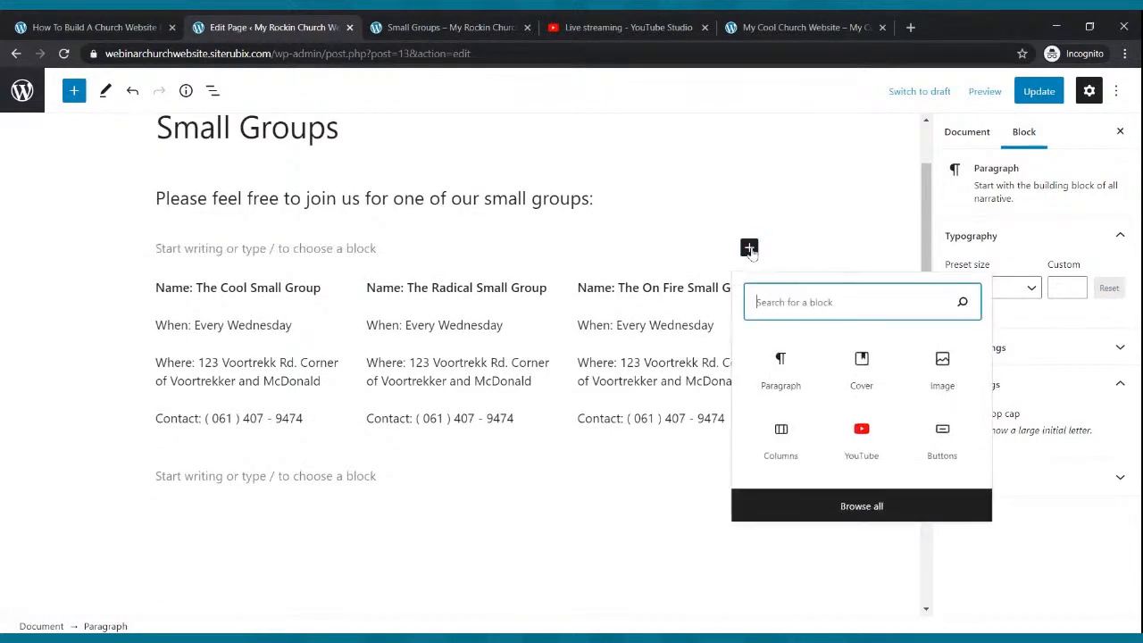
click(963, 369)
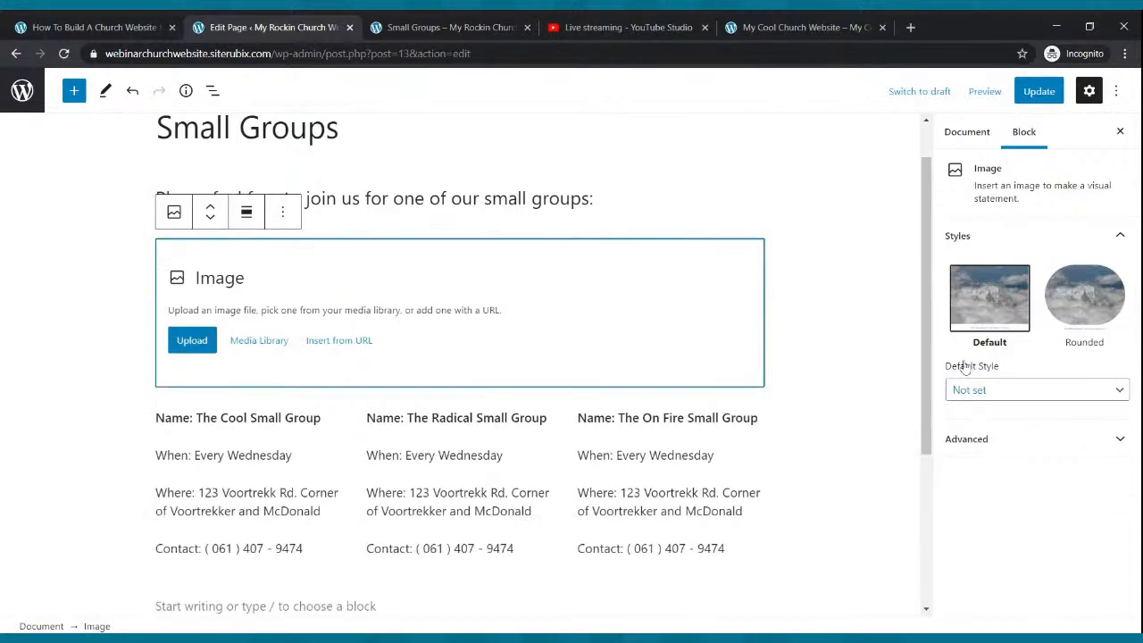
click(189, 345)
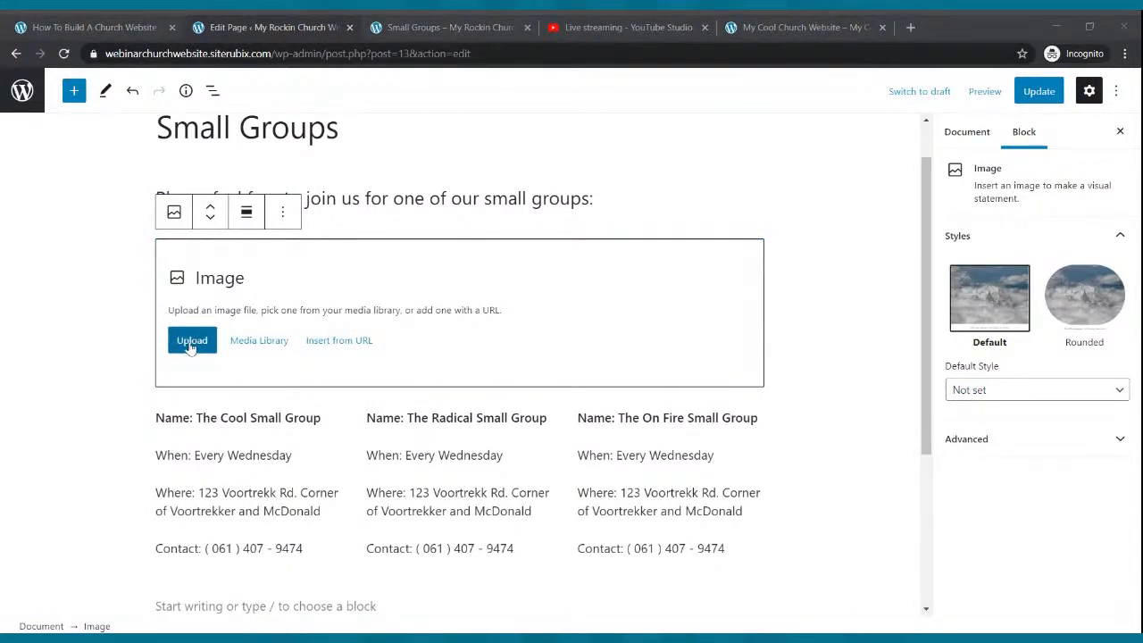
double_click(408, 368)
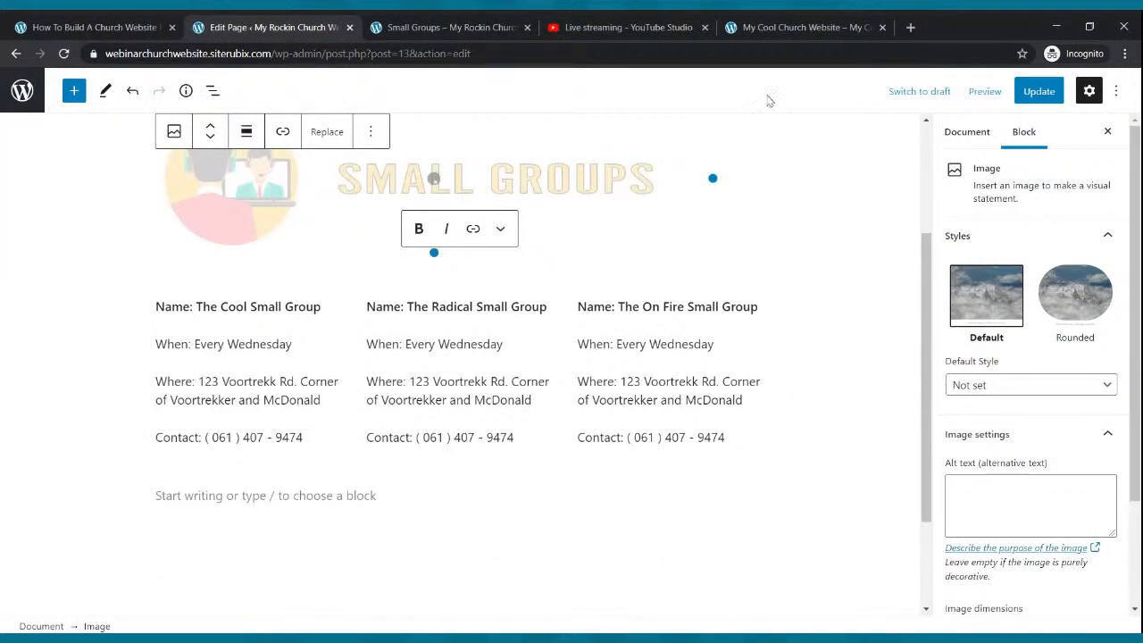
click(1034, 92)
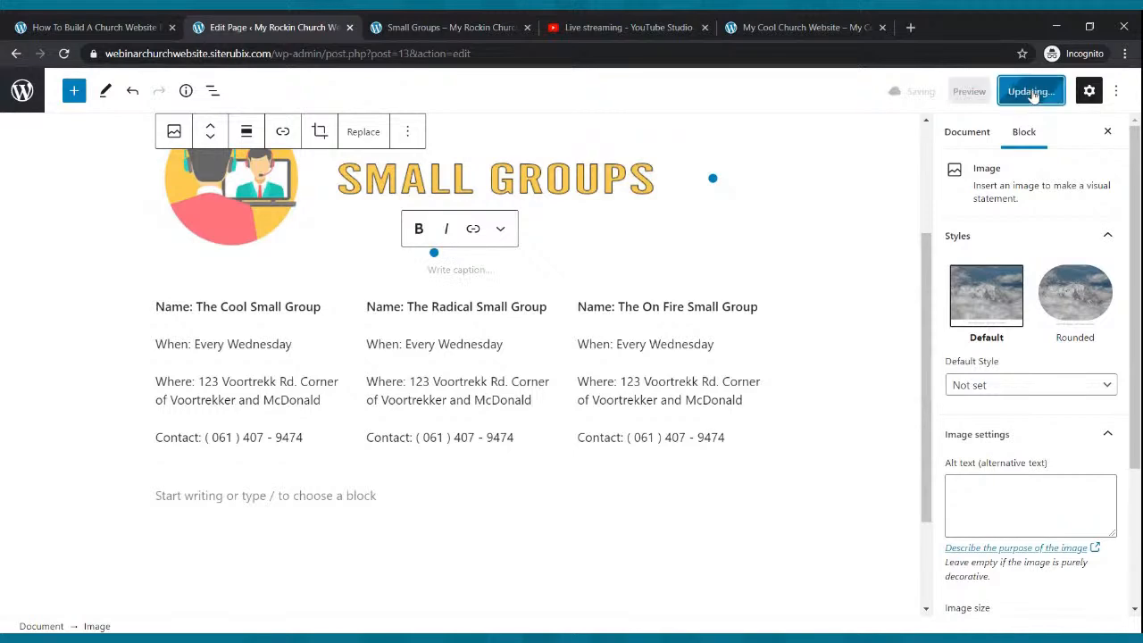
scroll(841, 322, up, 2)
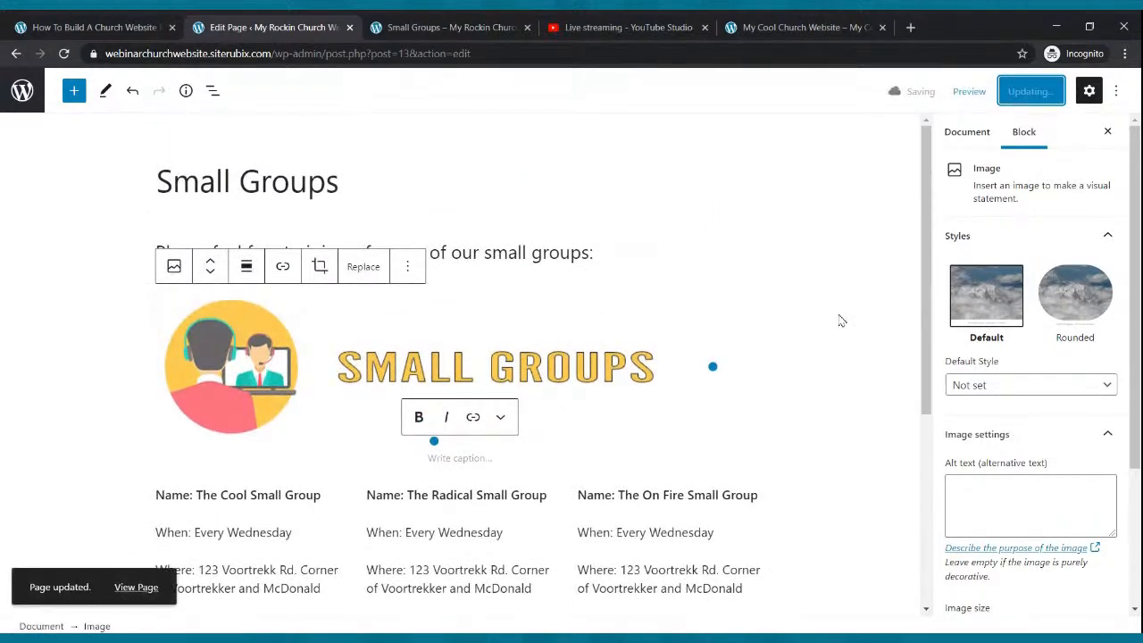
click(446, 26)
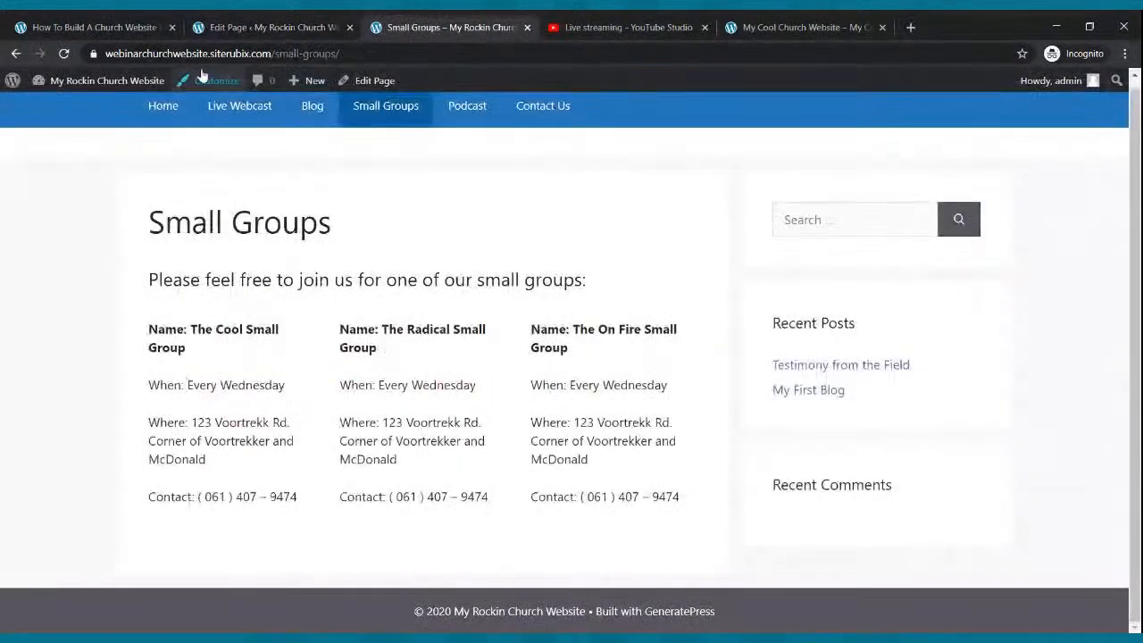
- Reload the live Small Groups page and scroll through it to check the new banner
click(65, 53)
scroll(393, 213, down, 2)
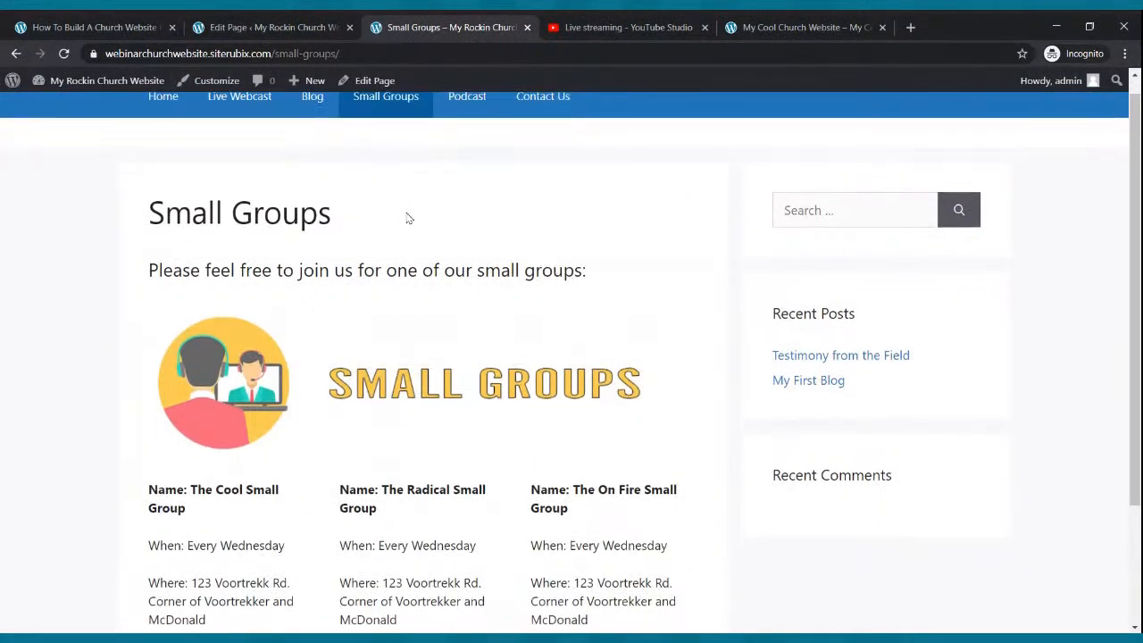
scroll(411, 217, up, 2)
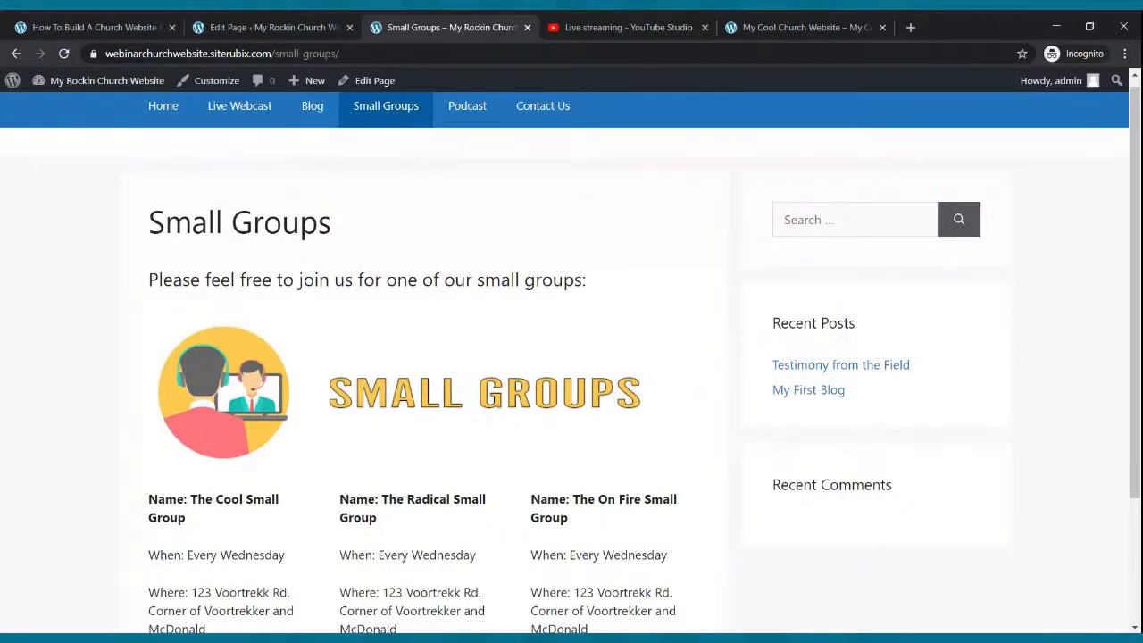
scroll(510, 171, down, 3)
scroll(506, 169, up, 3)
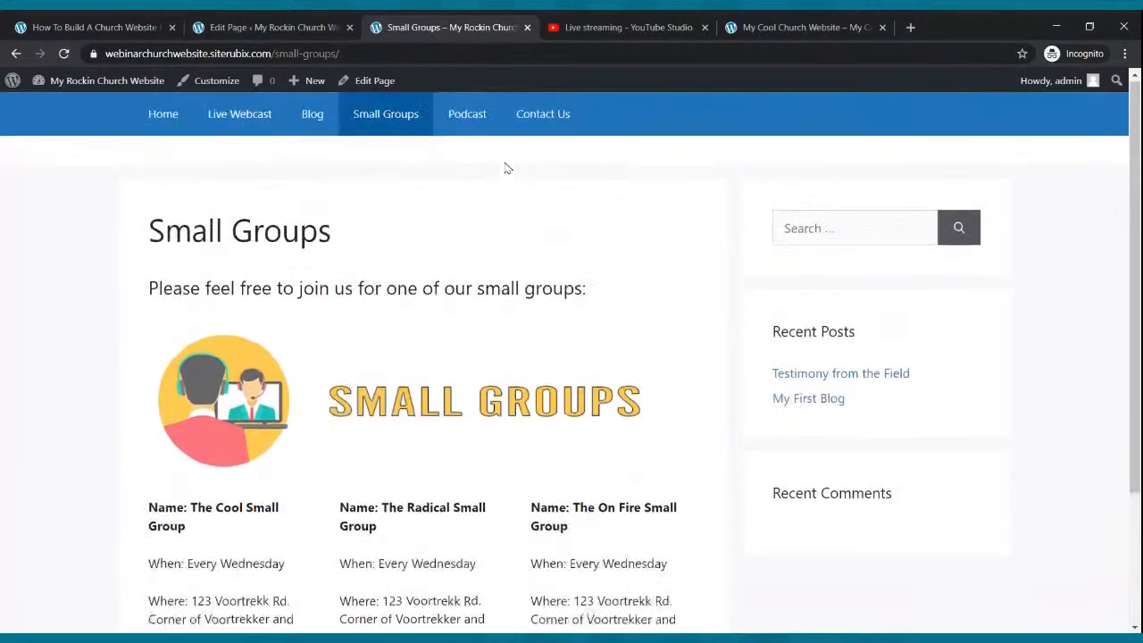
scroll(506, 169, down, 2)
scroll(503, 161, up, 2)
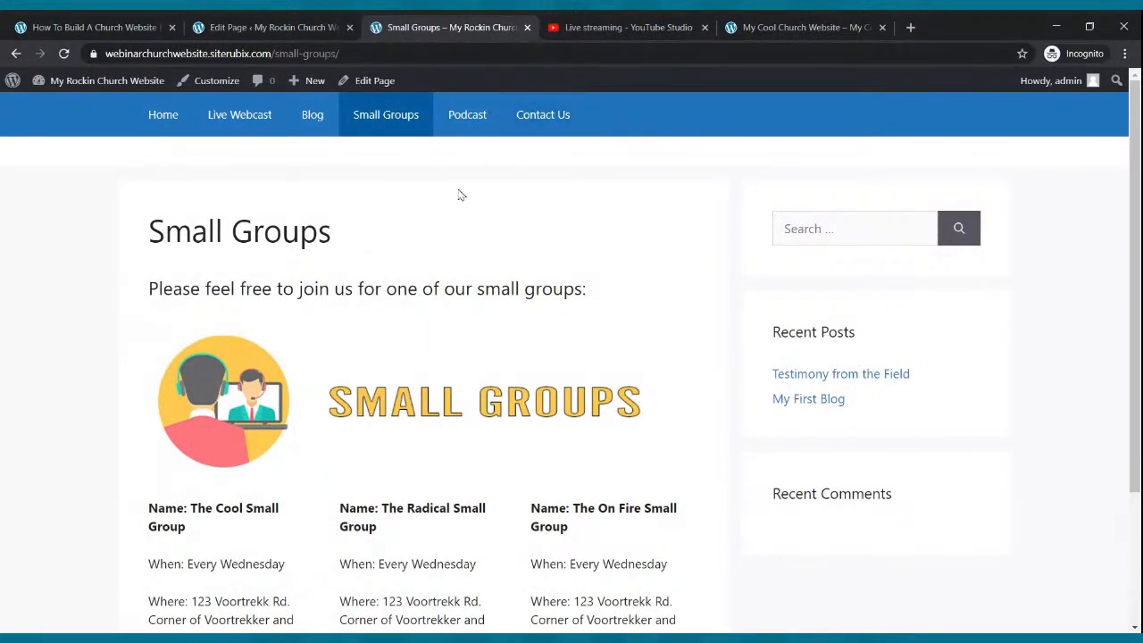
scroll(490, 347, down, 2)
scroll(479, 339, up, 2)
- Visit the Home, Live Webcast, Blog and Small Groups pages from the menu, ending on Home
click(165, 118)
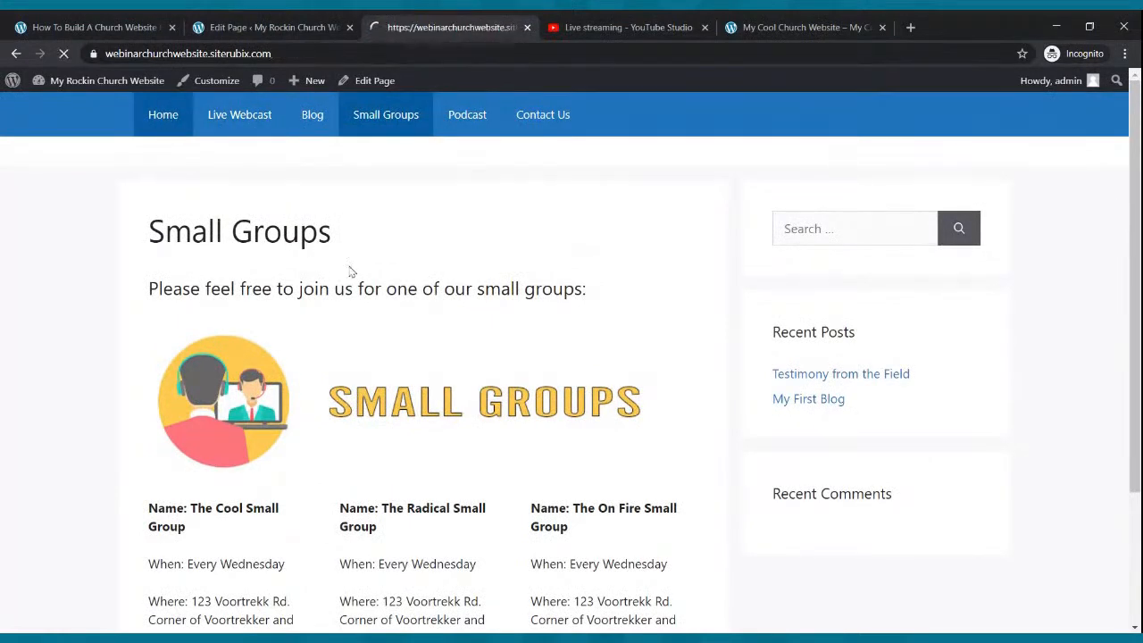
click(257, 128)
scroll(259, 134, down, 3)
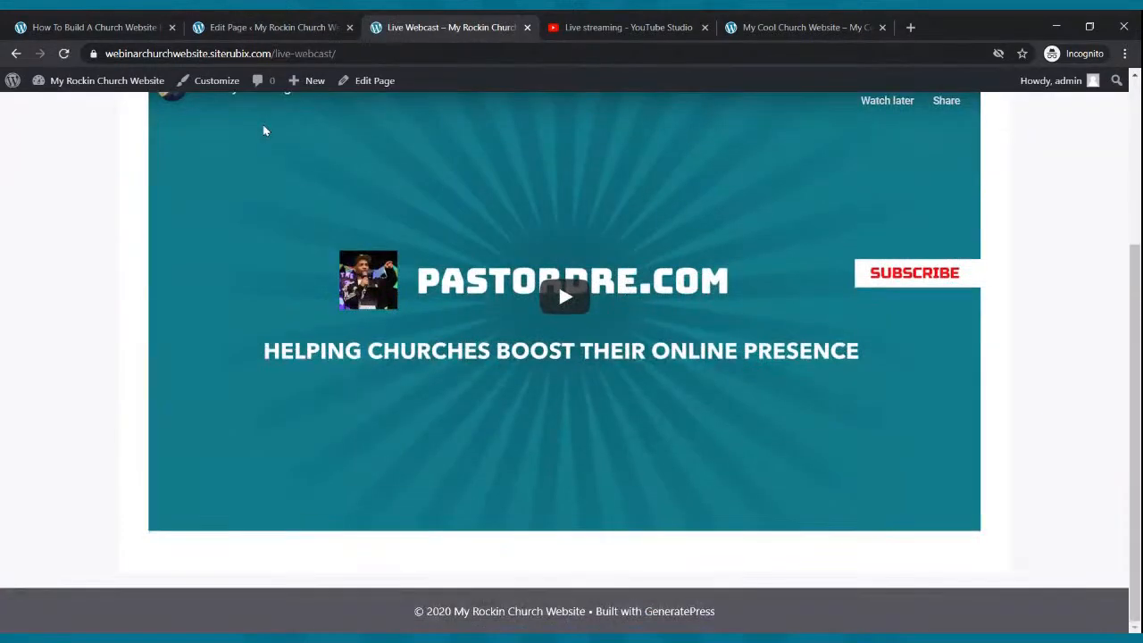
scroll(268, 125, up, 3)
click(301, 117)
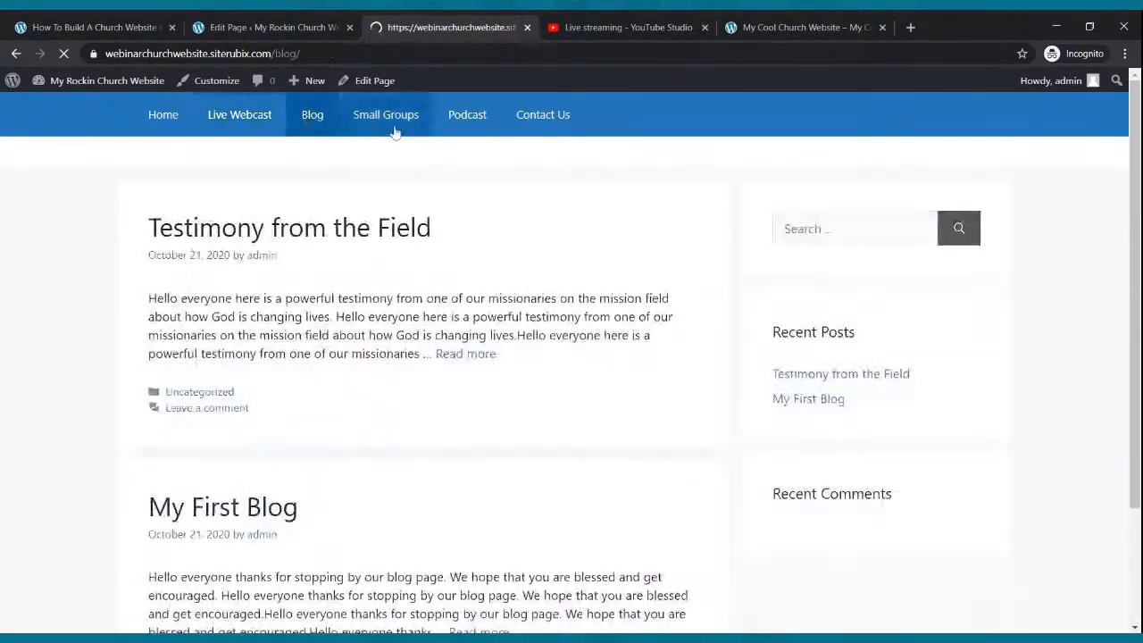
scroll(403, 140, down, 2)
scroll(403, 141, up, 3)
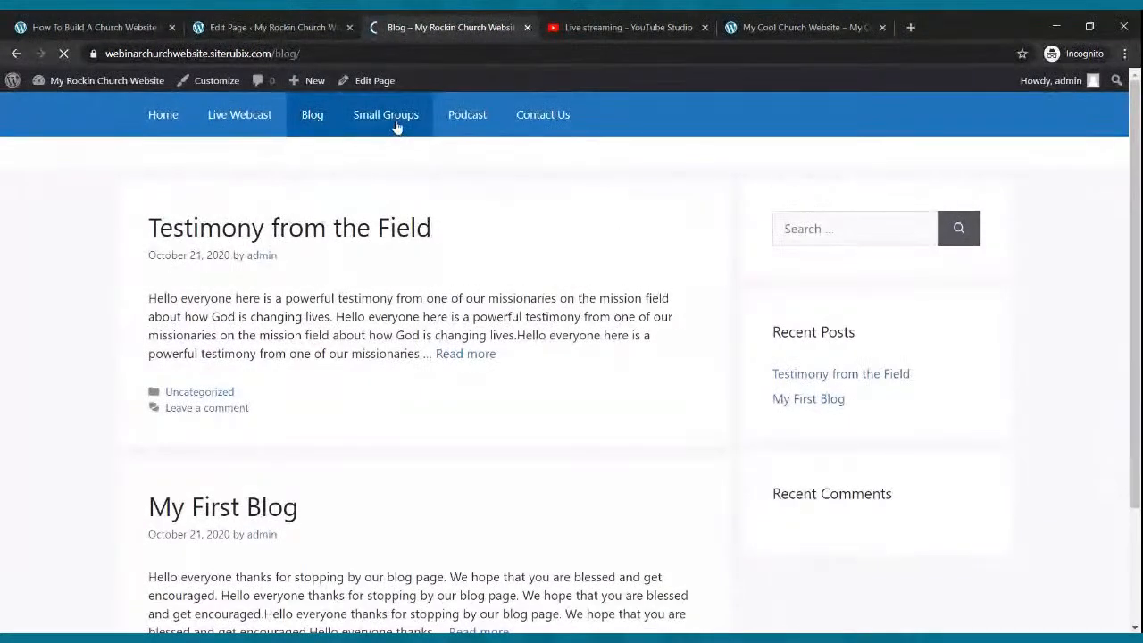
click(396, 118)
scroll(409, 152, down, 3)
scroll(408, 146, up, 3)
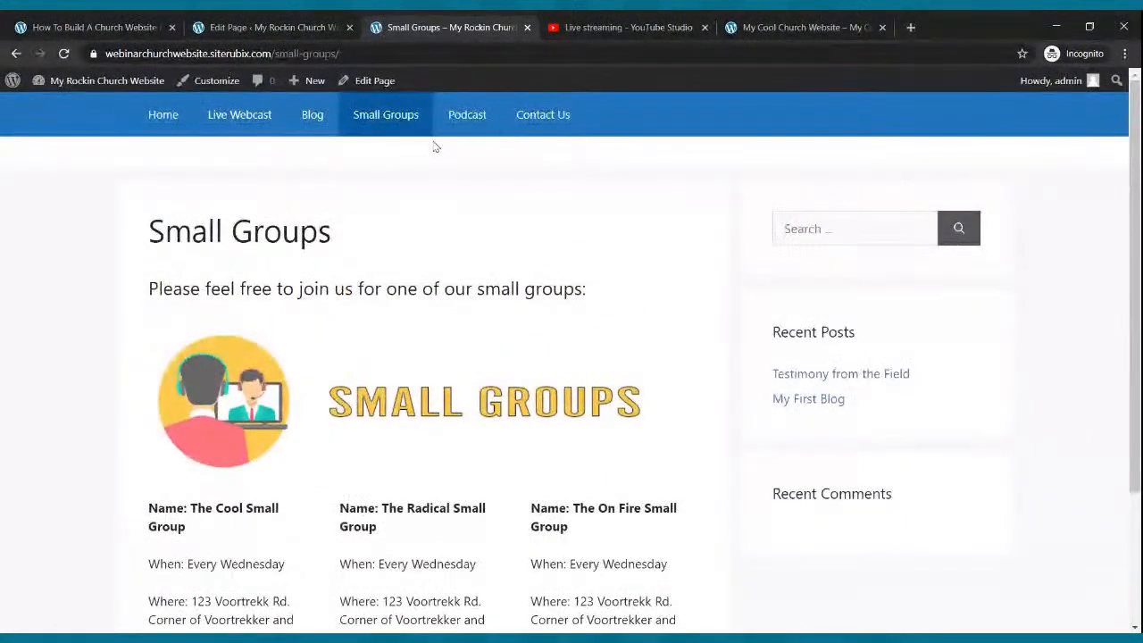
click(153, 116)
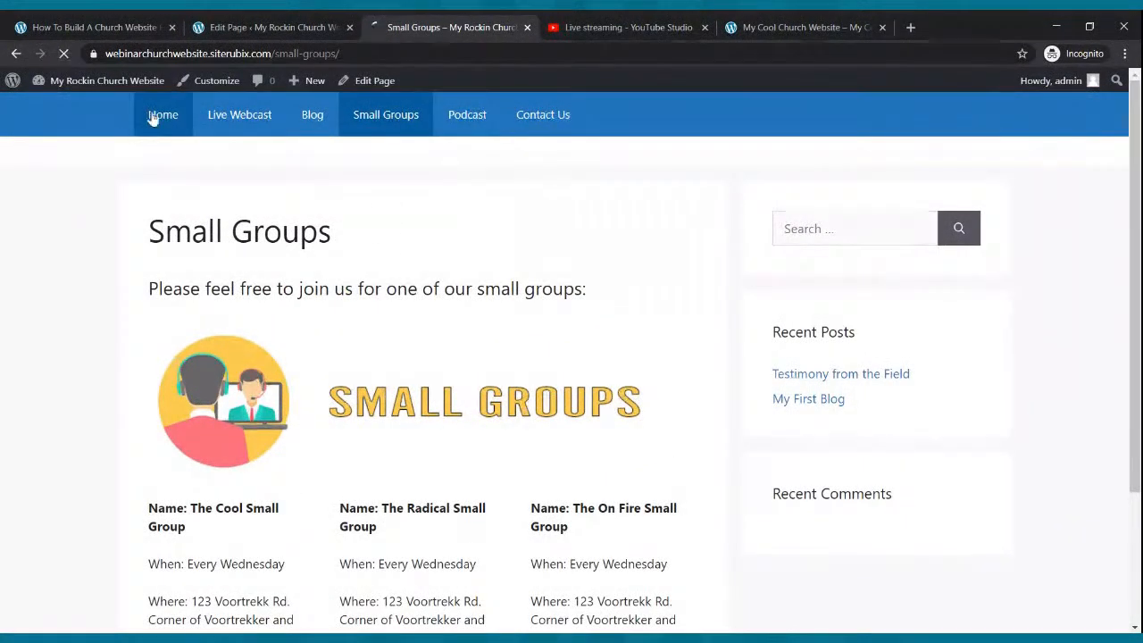
- Scroll through the My Cool Church home page, then the My Rockin Church home page, to compare them
click(760, 28)
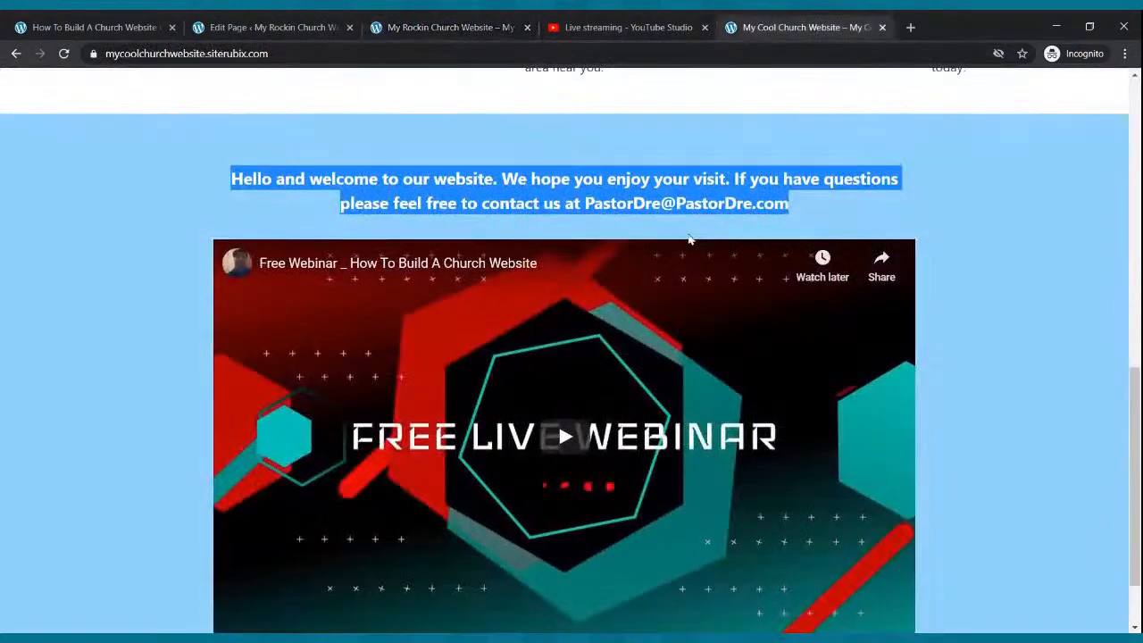
scroll(689, 236, up, 10)
scroll(734, 114, down, 10)
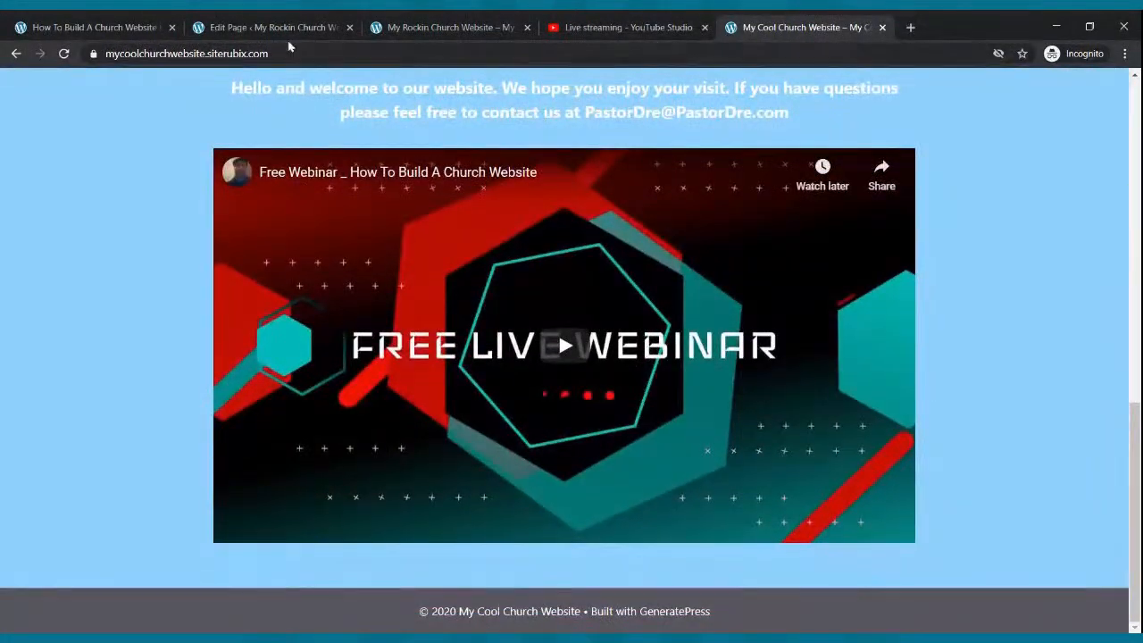
click(397, 24)
scroll(410, 167, down, 10)
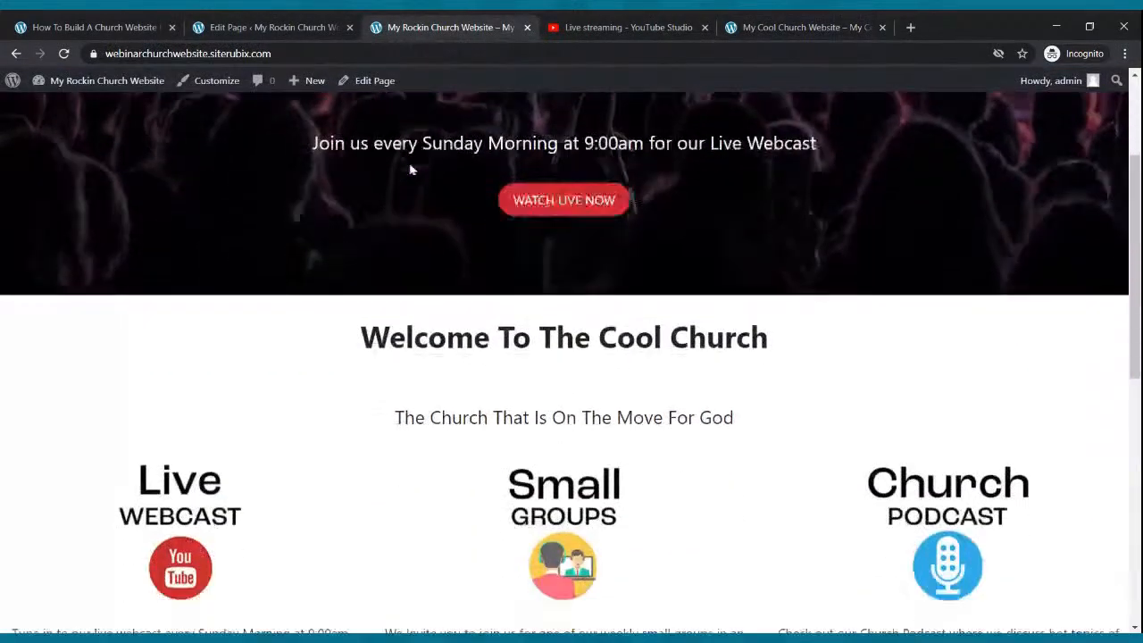
scroll(417, 178, up, 10)
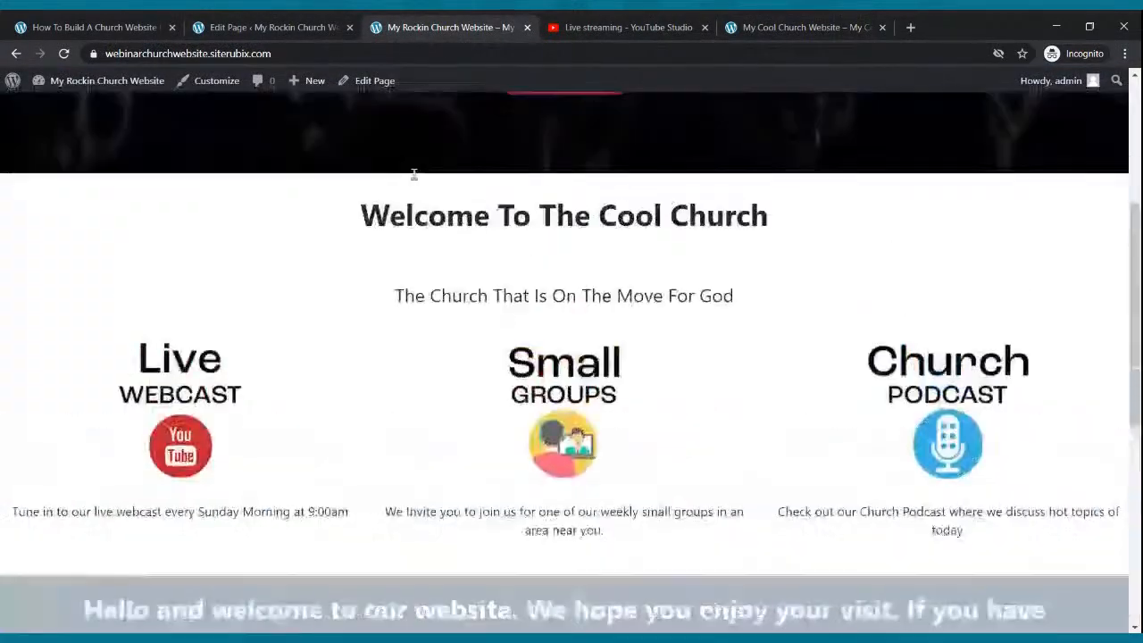
- Recheck the My Cool Church home page against Rockin Church's, then return to the Small Groups editor
click(834, 22)
scroll(746, 318, up, 10)
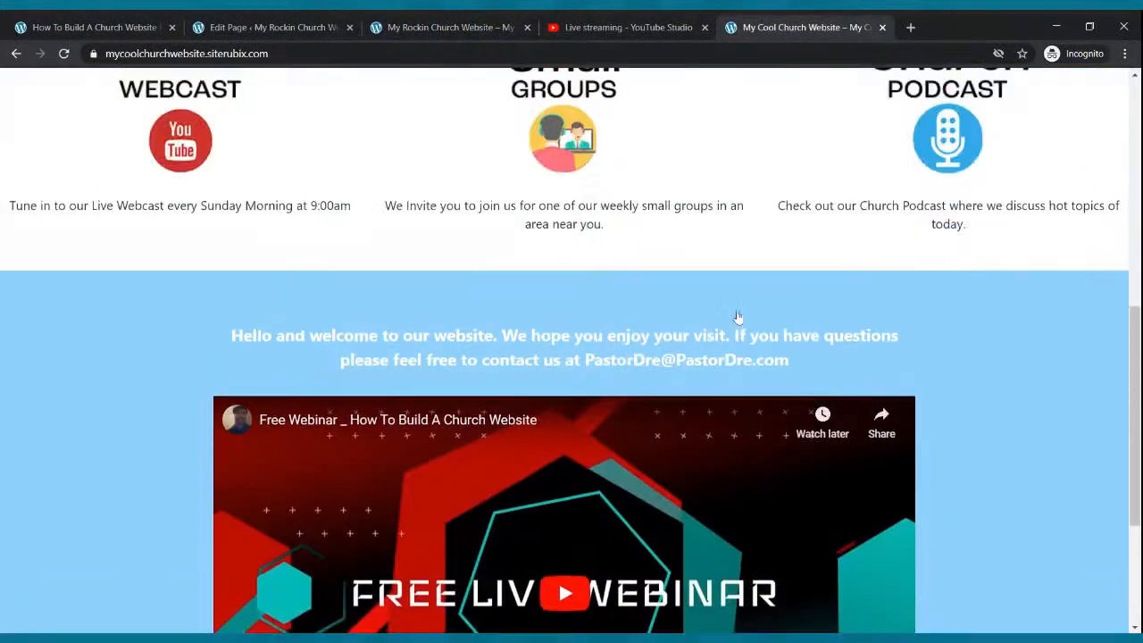
scroll(728, 314, down, 5)
scroll(728, 314, down, 3)
scroll(720, 229, up, 10)
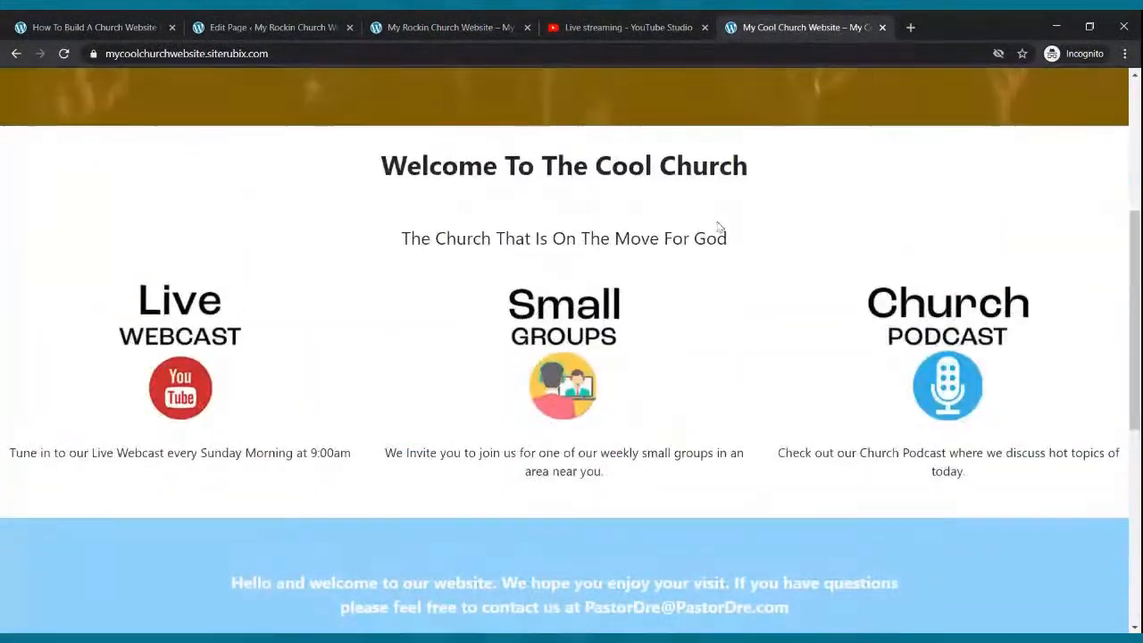
click(451, 27)
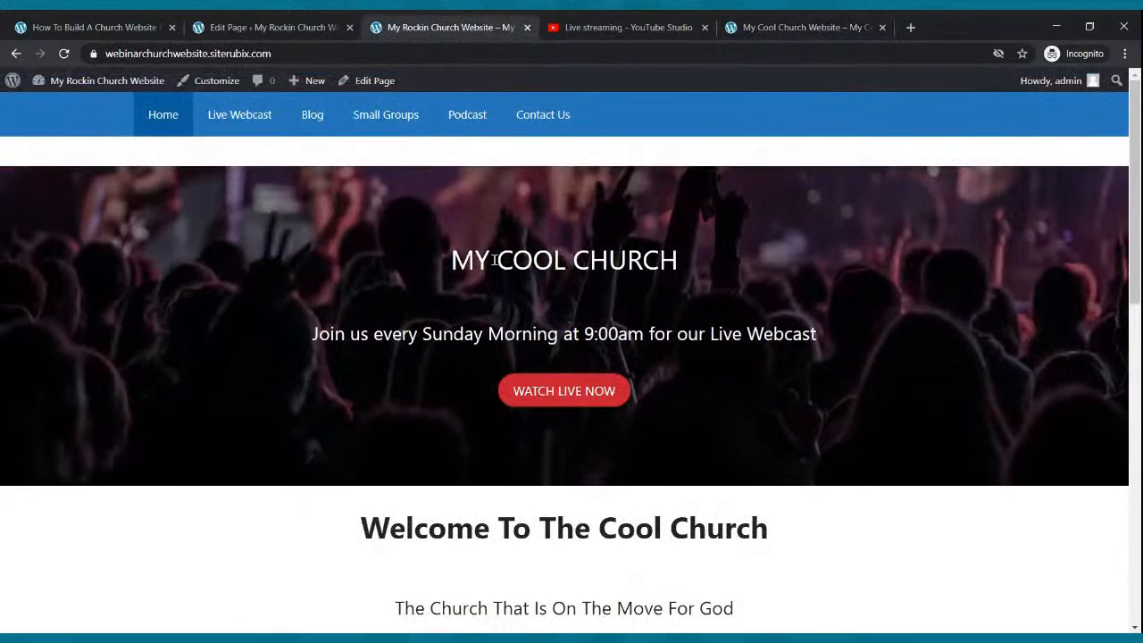
scroll(494, 259, down, 10)
scroll(493, 277, up, 8)
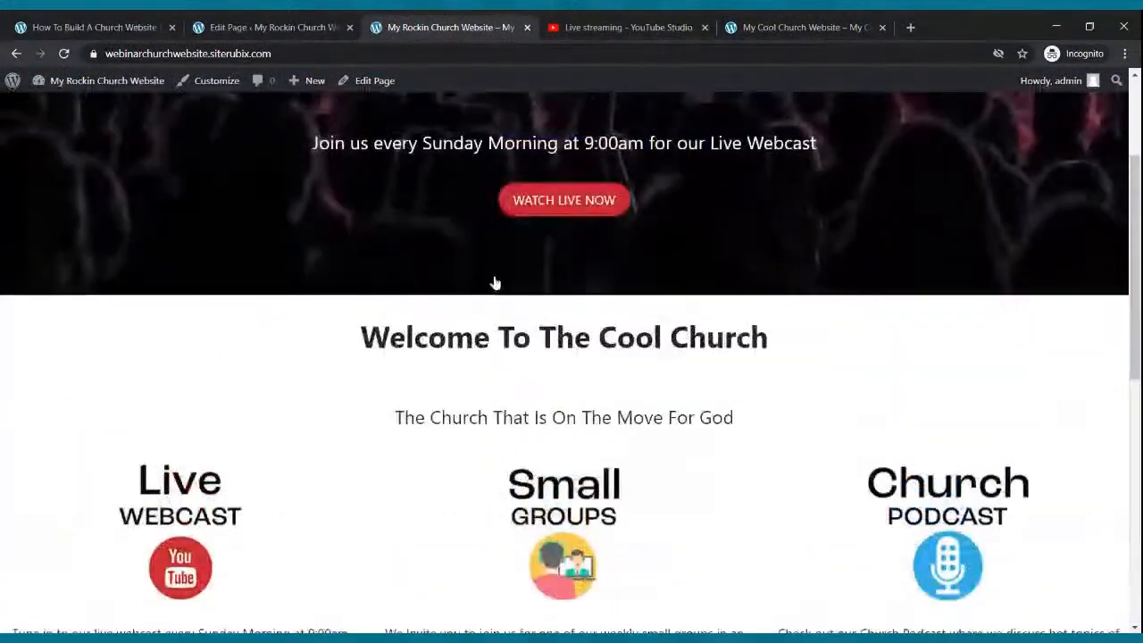
click(286, 26)
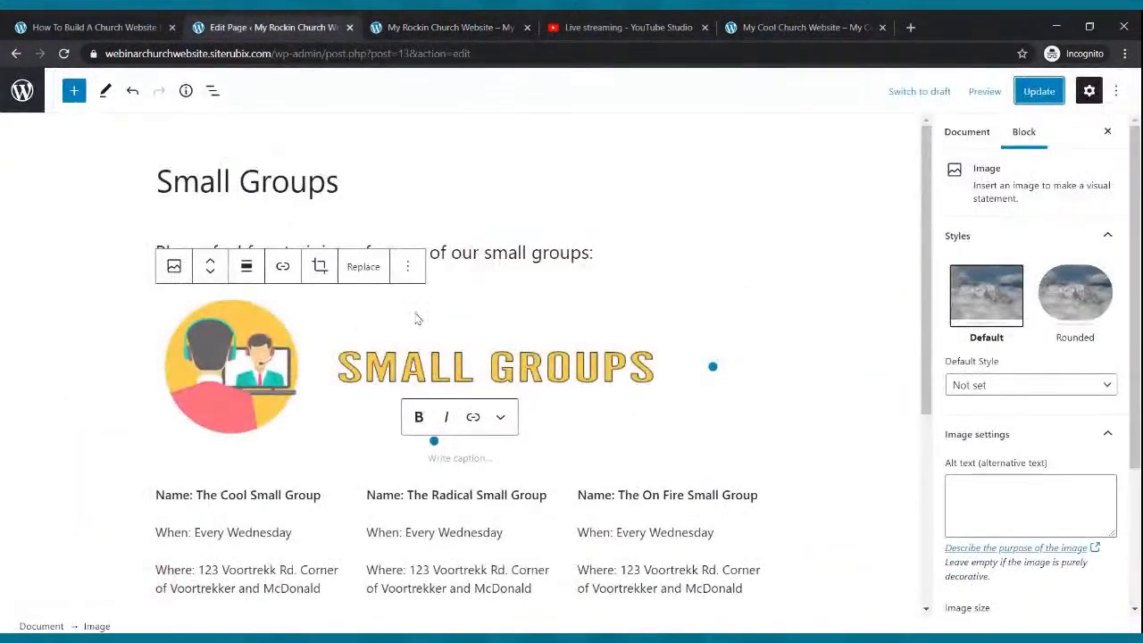
- From the Pages list, open the empty Podcast page in the block editor, then open a new browser tab
click(32, 98)
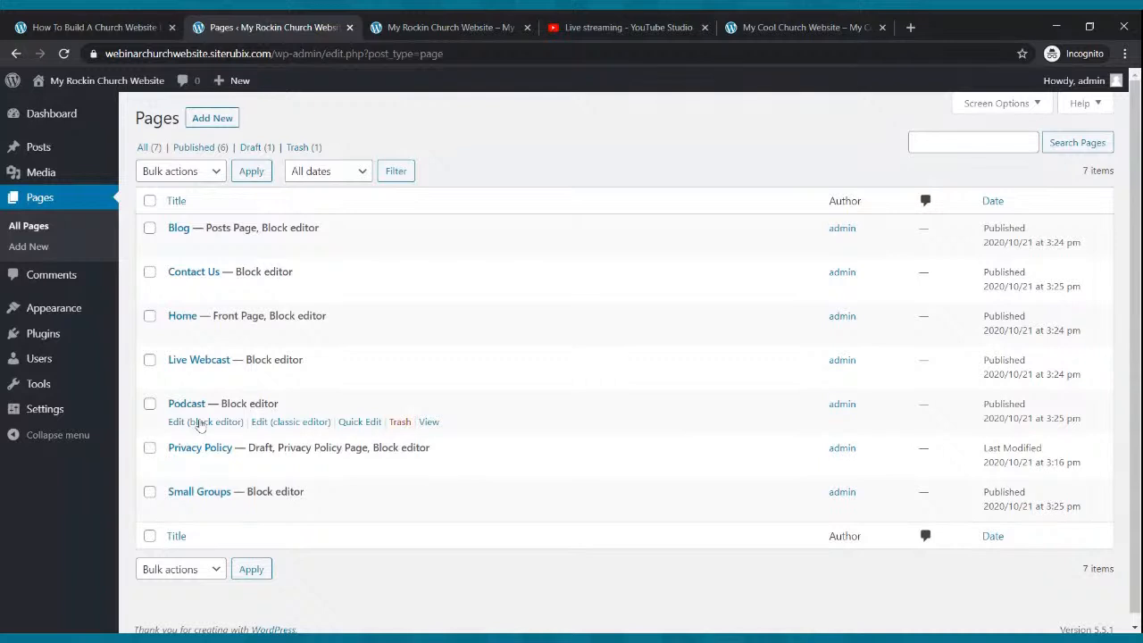
click(198, 425)
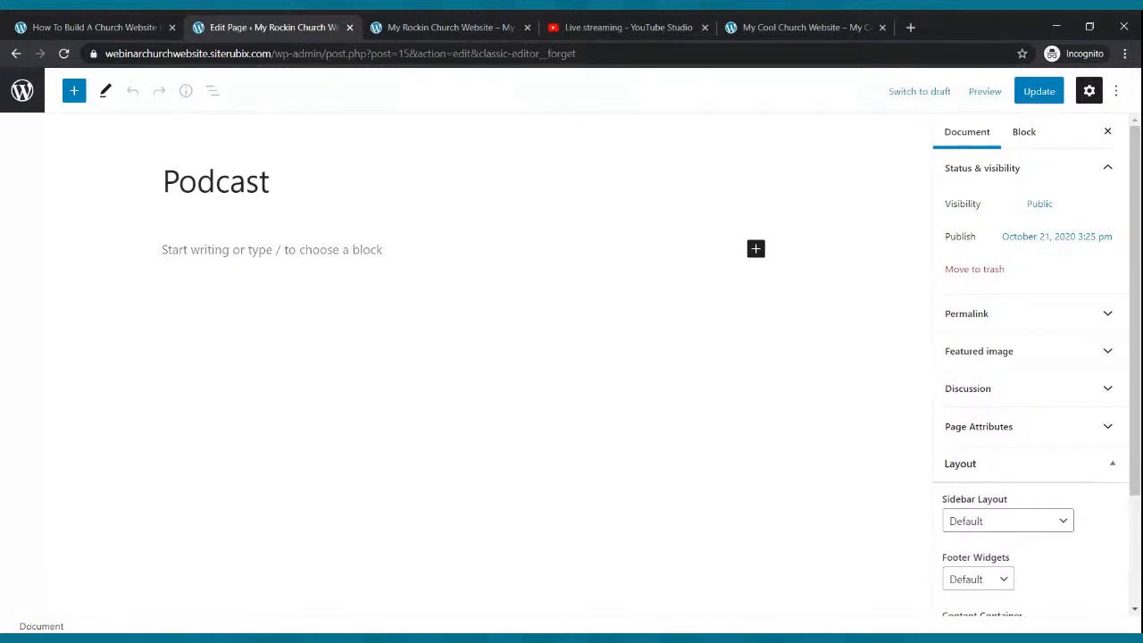
click(911, 27)
- Go to spreaker.com, sign in to the account and dismiss the welcome message
text(spreaker.com)
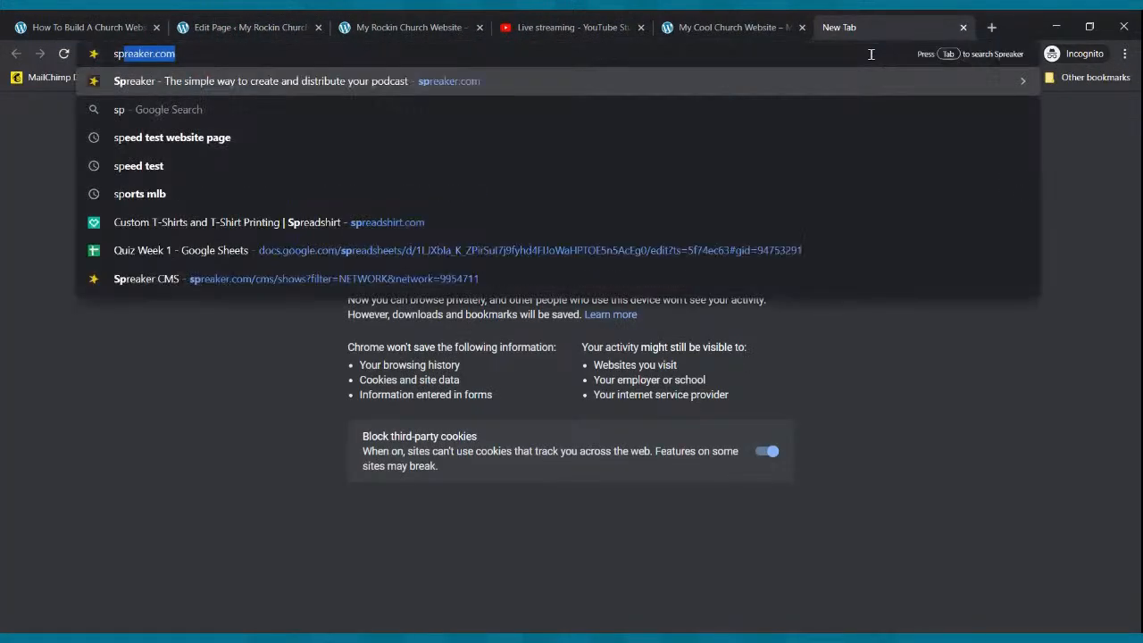
key(Return)
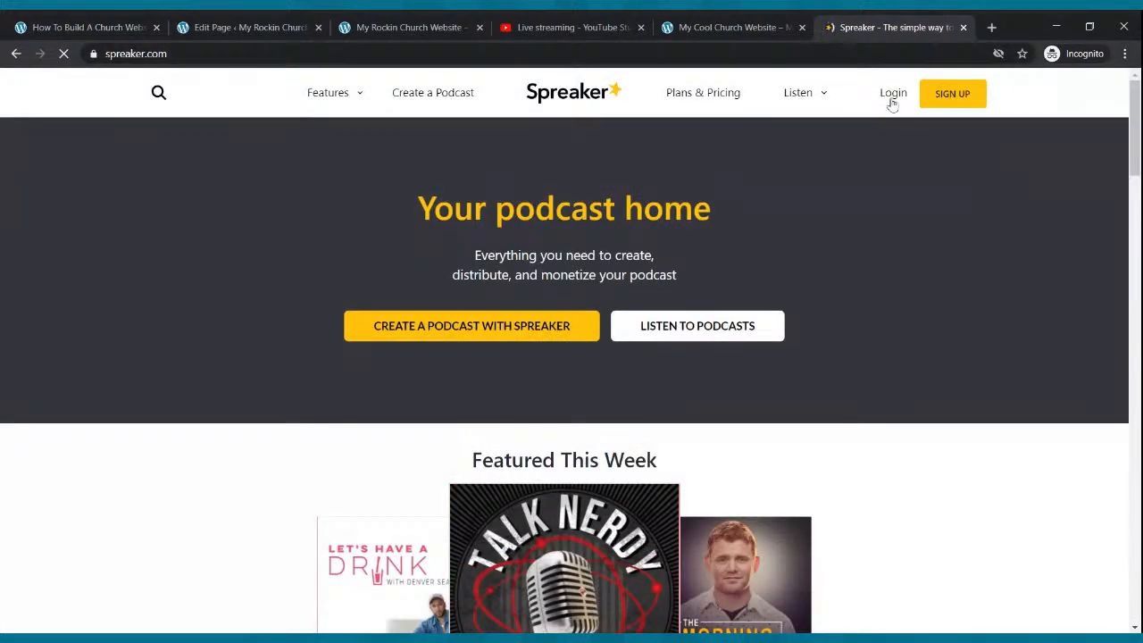
click(892, 96)
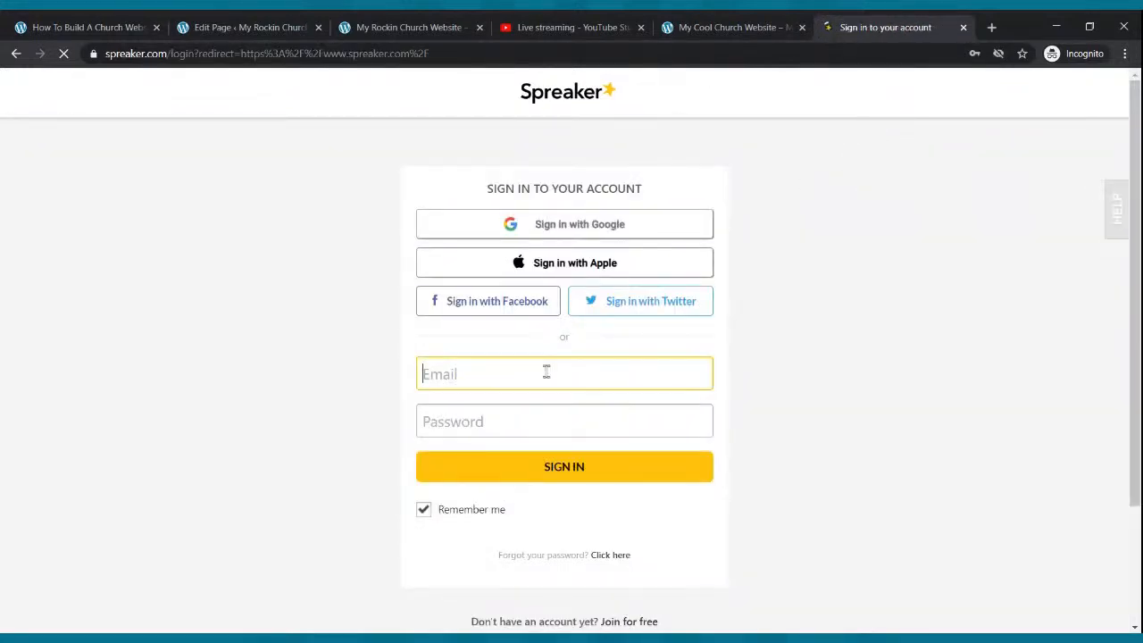
click(532, 478)
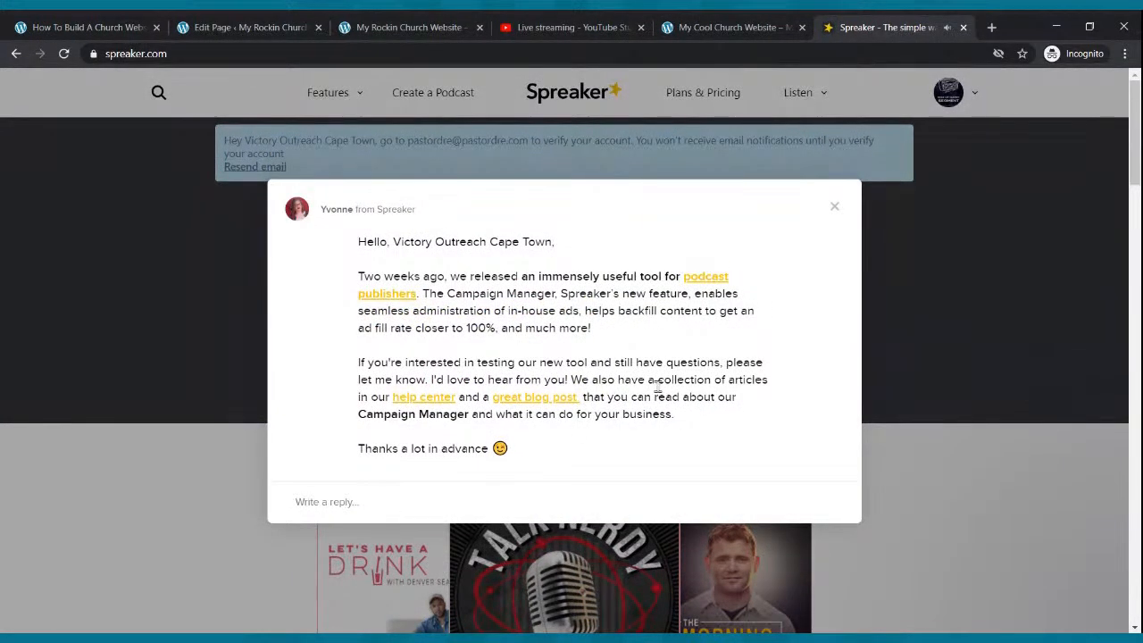
click(884, 307)
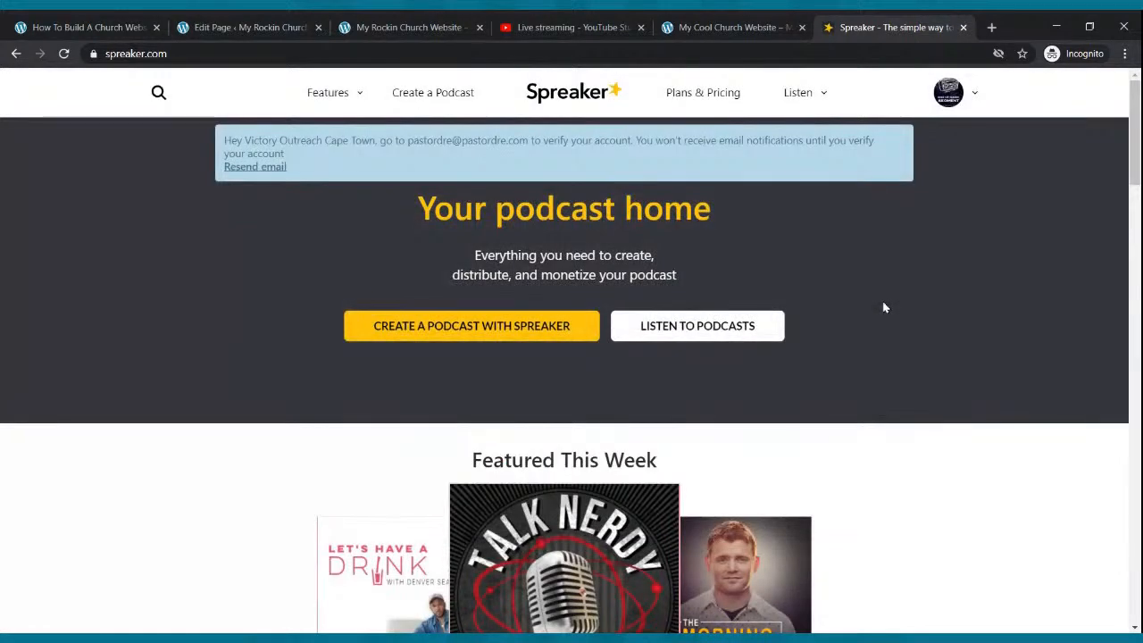
- View the Rise Up Radio Segment RSS feed from My Podcasts and select its address
click(975, 95)
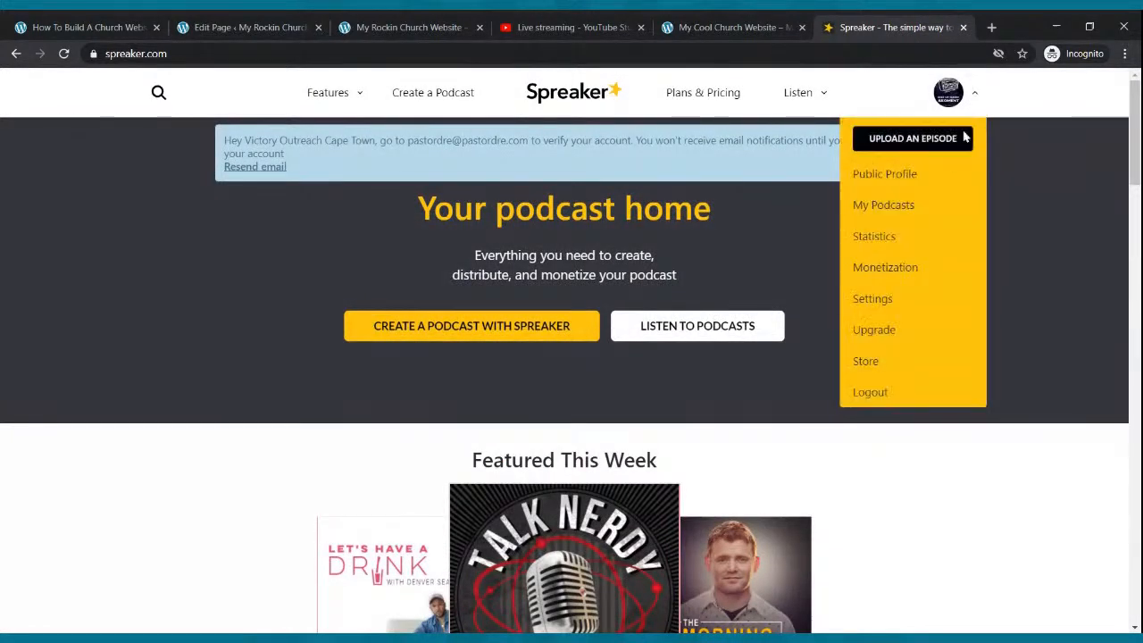
click(916, 211)
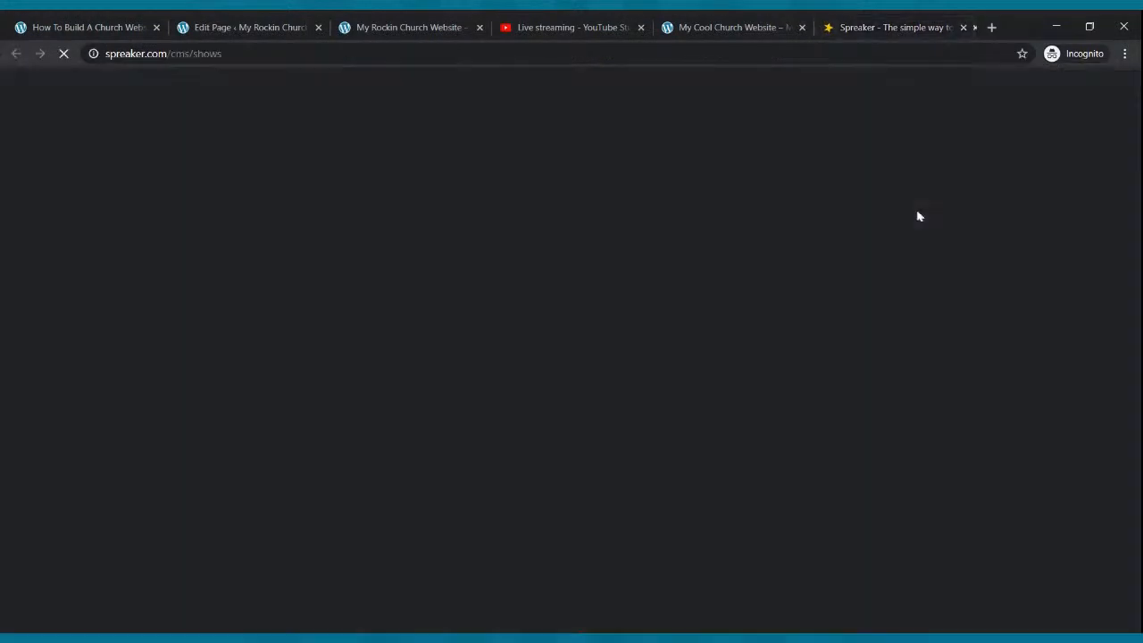
mouse_move(872, 255)
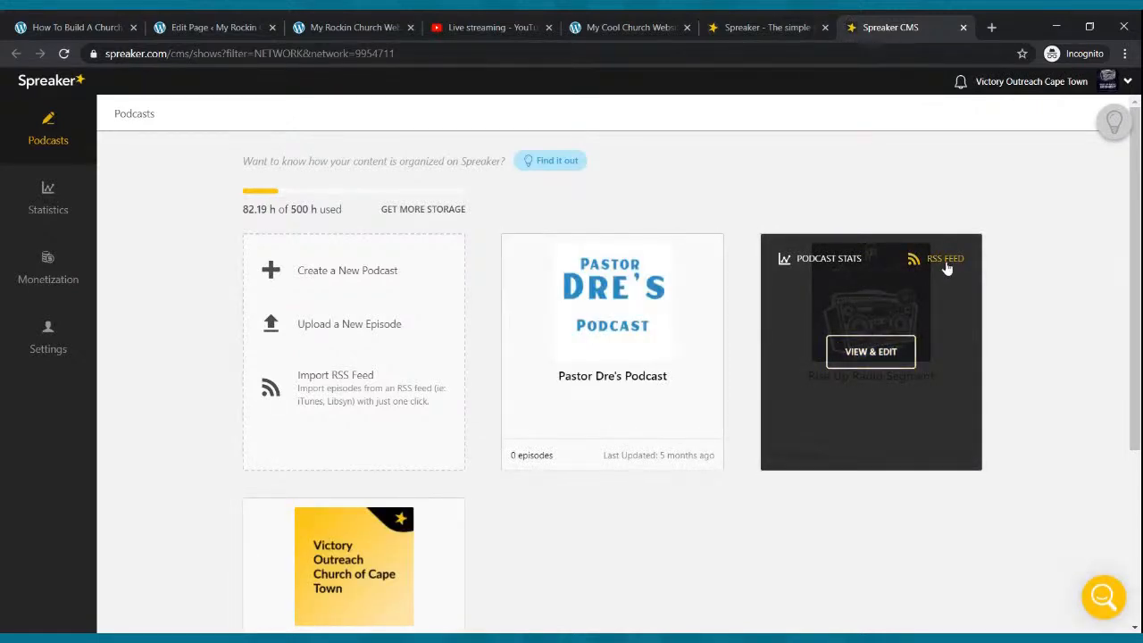
click(945, 261)
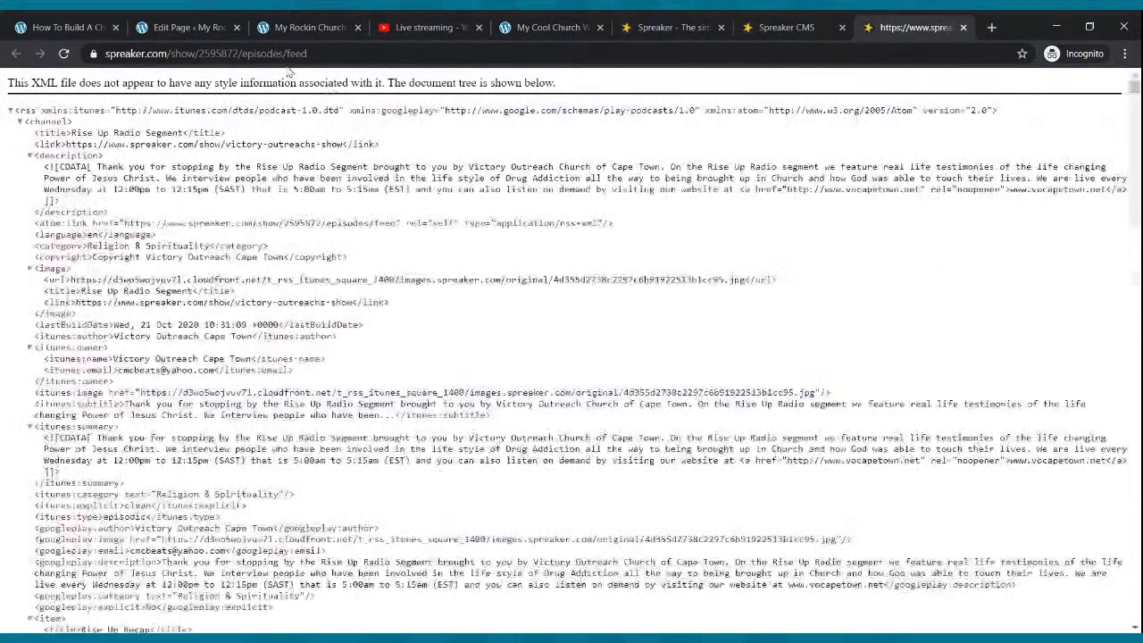
click(284, 56)
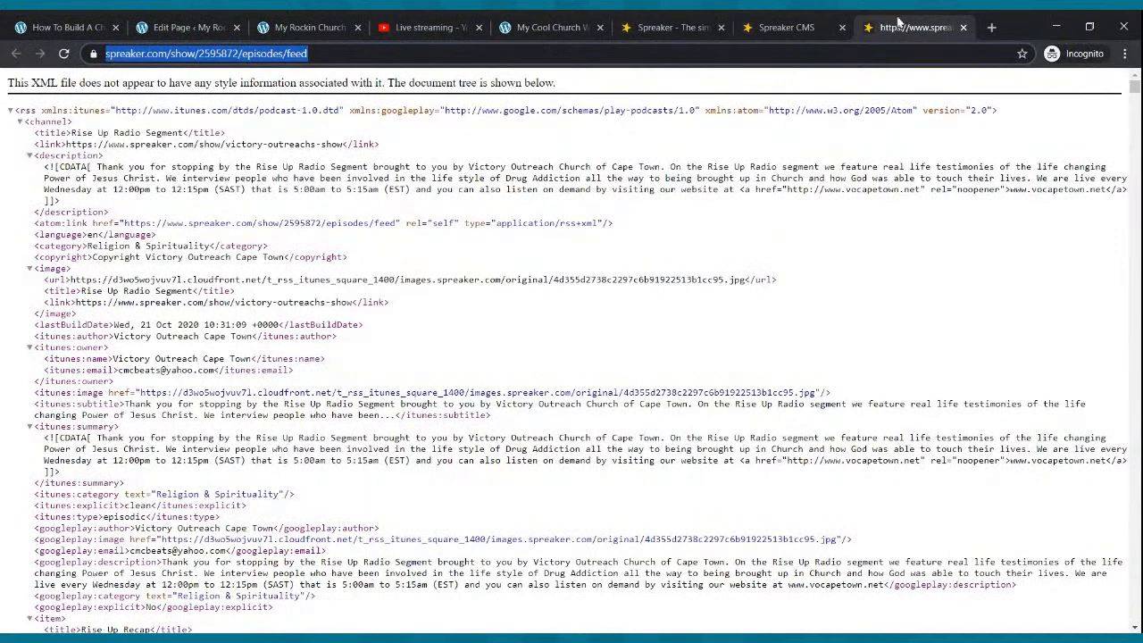
click(963, 27)
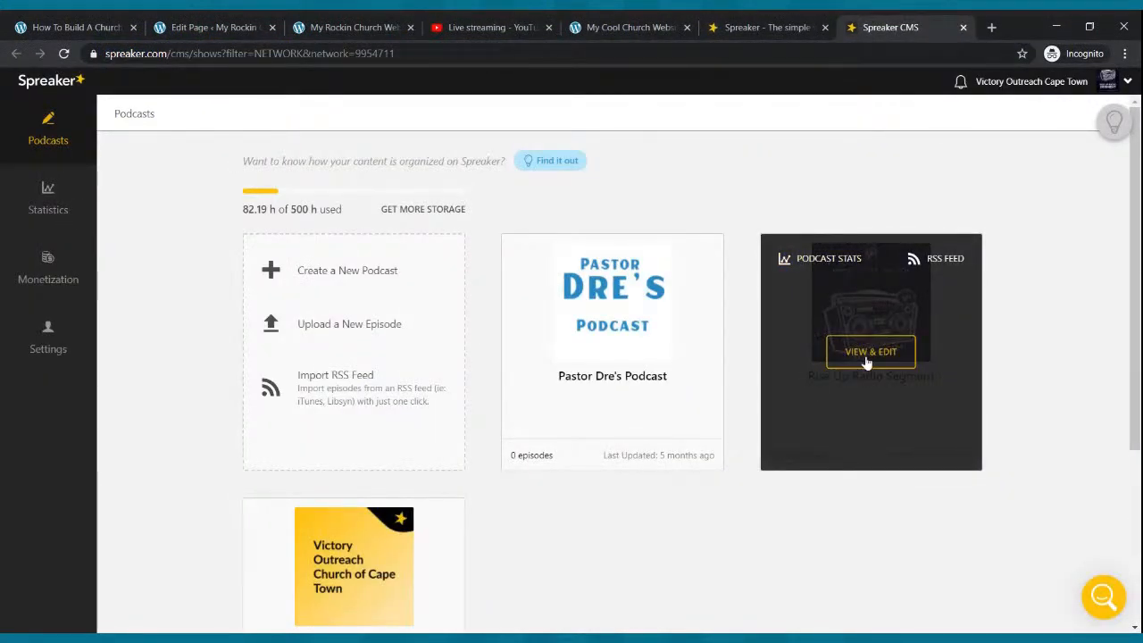
- Copy the RSS feed link from the Rise Up Radio Segment dashboard and return to the Podcast editor
click(866, 360)
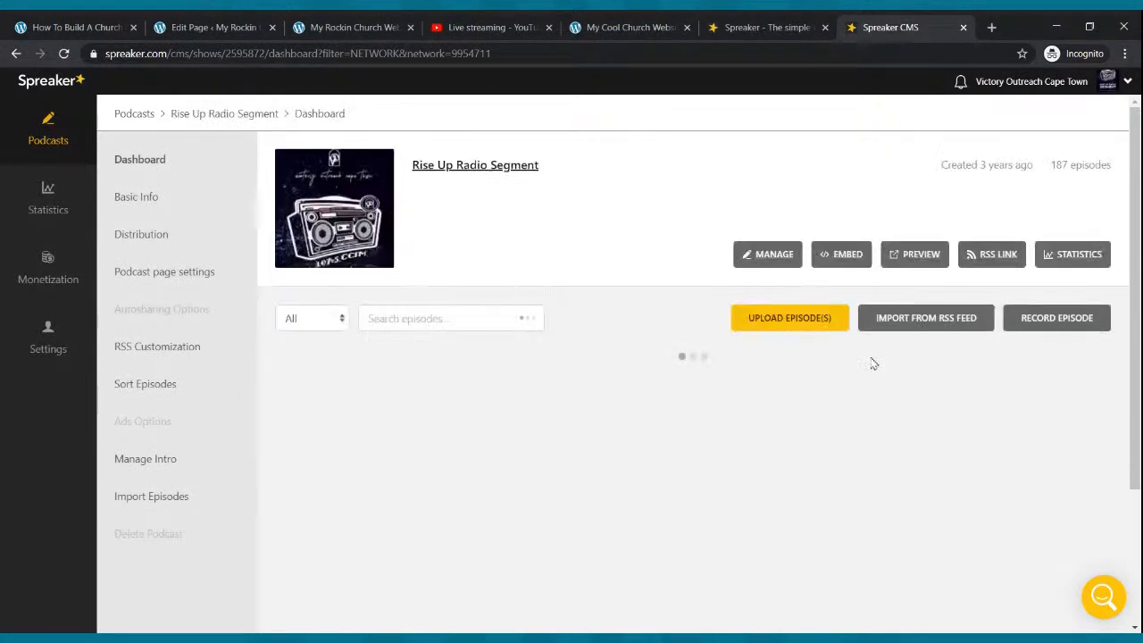
click(994, 259)
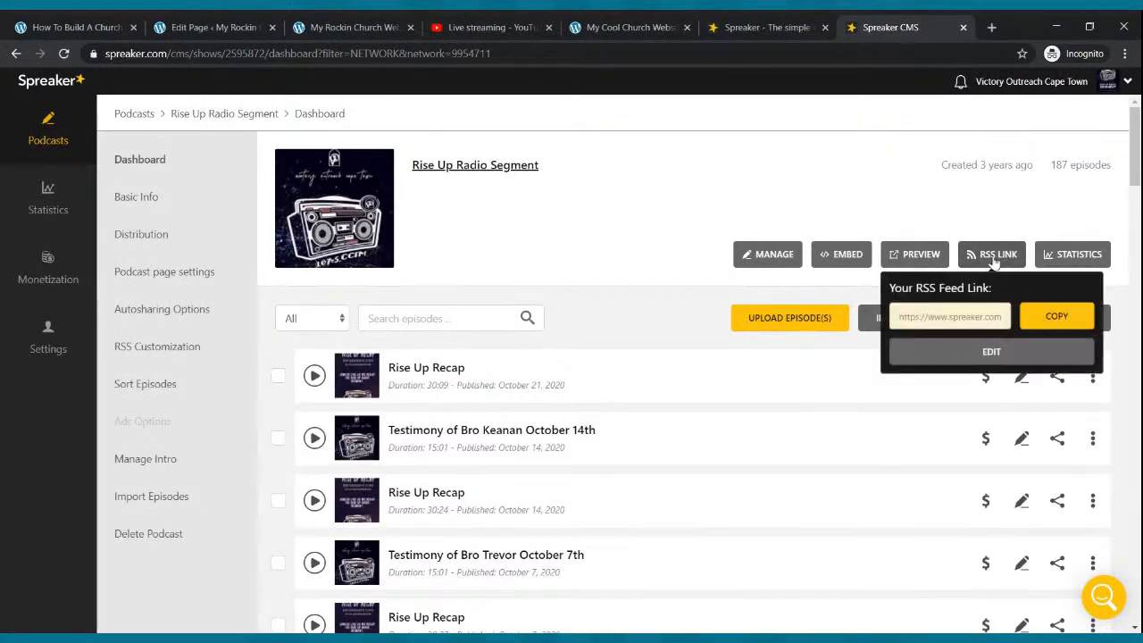
click(1072, 329)
click(251, 23)
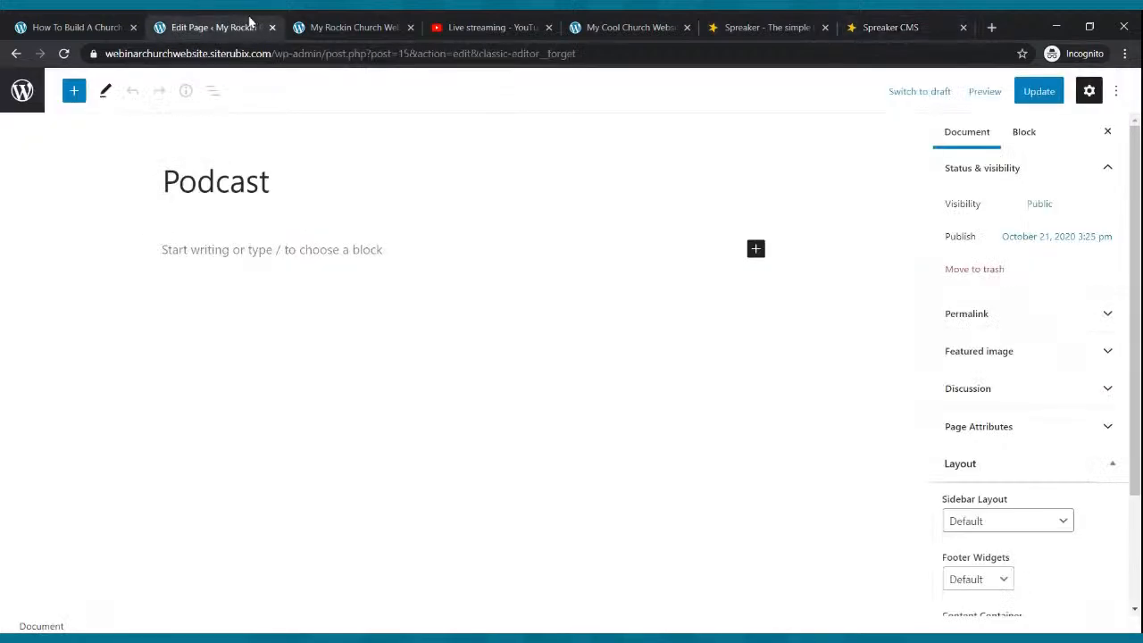
- Write 'Welcome to our church podcast:' and add an RSS block beneath it
click(296, 247)
text(Welcome to our church podcast)
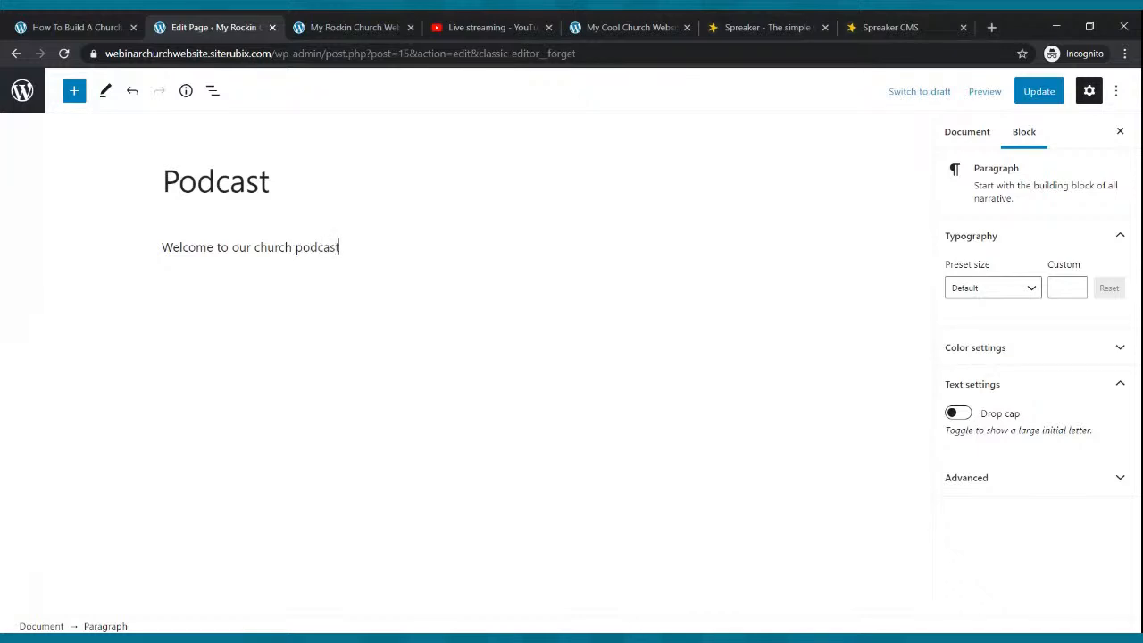
key(Return)
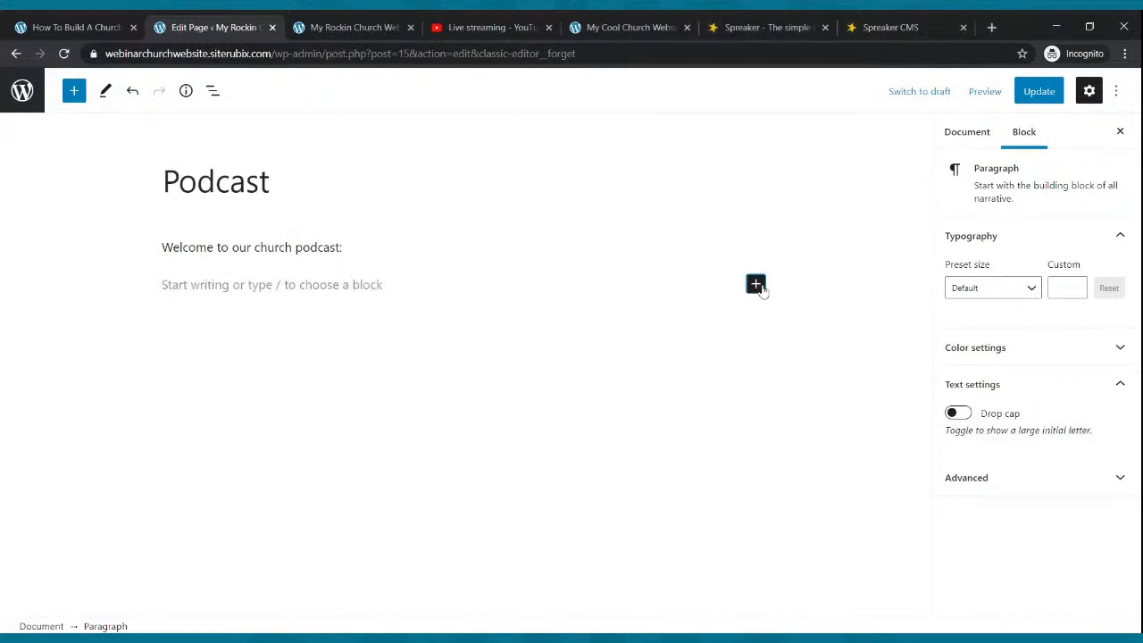
click(756, 285)
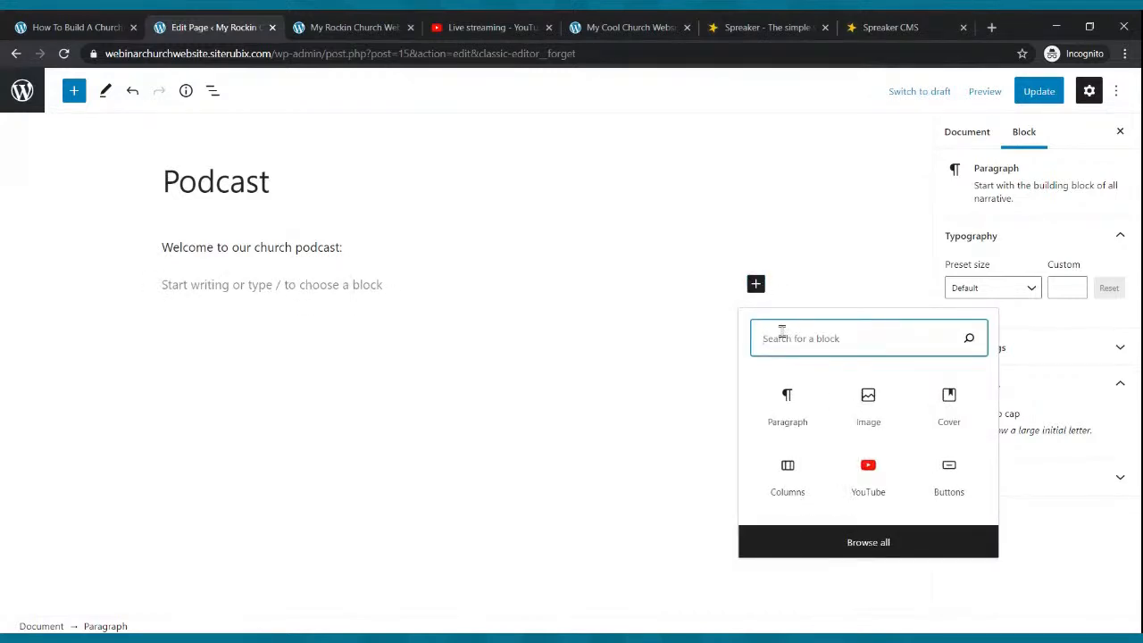
text(rss)
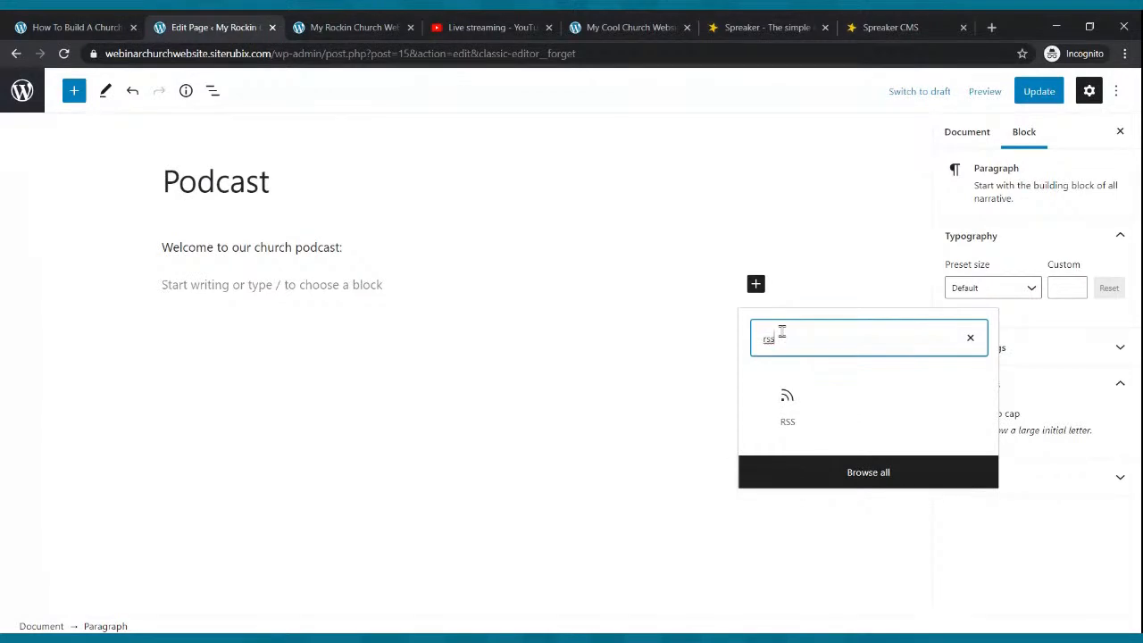
click(792, 402)
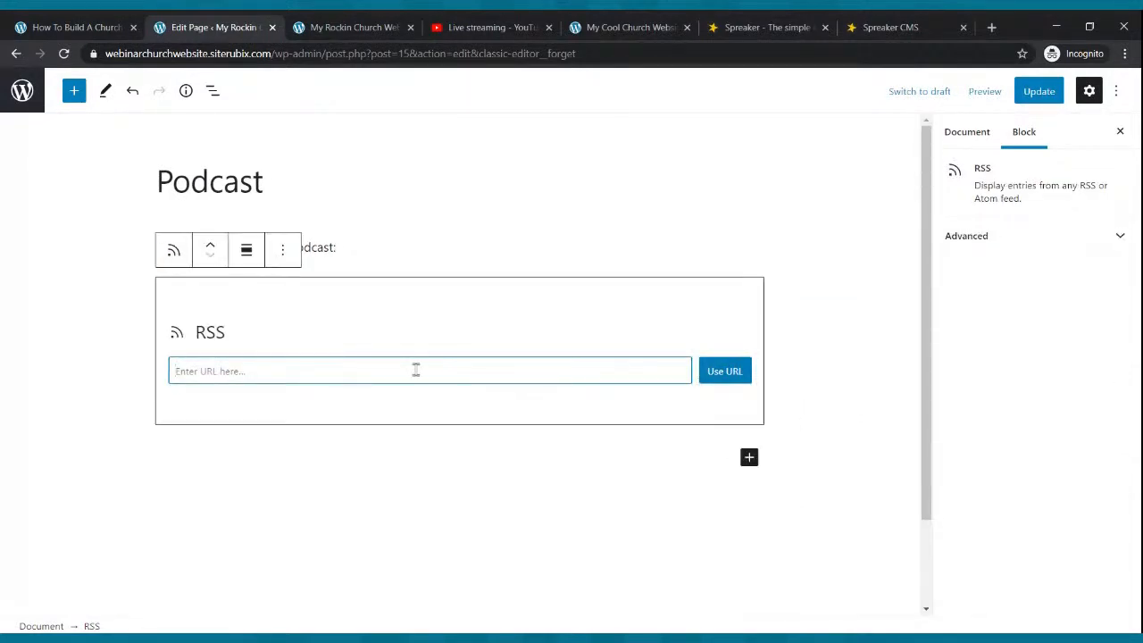
- Paste the copied Spreaker feed URL into the RSS block, load it, and update the page
click(853, 27)
click(1056, 317)
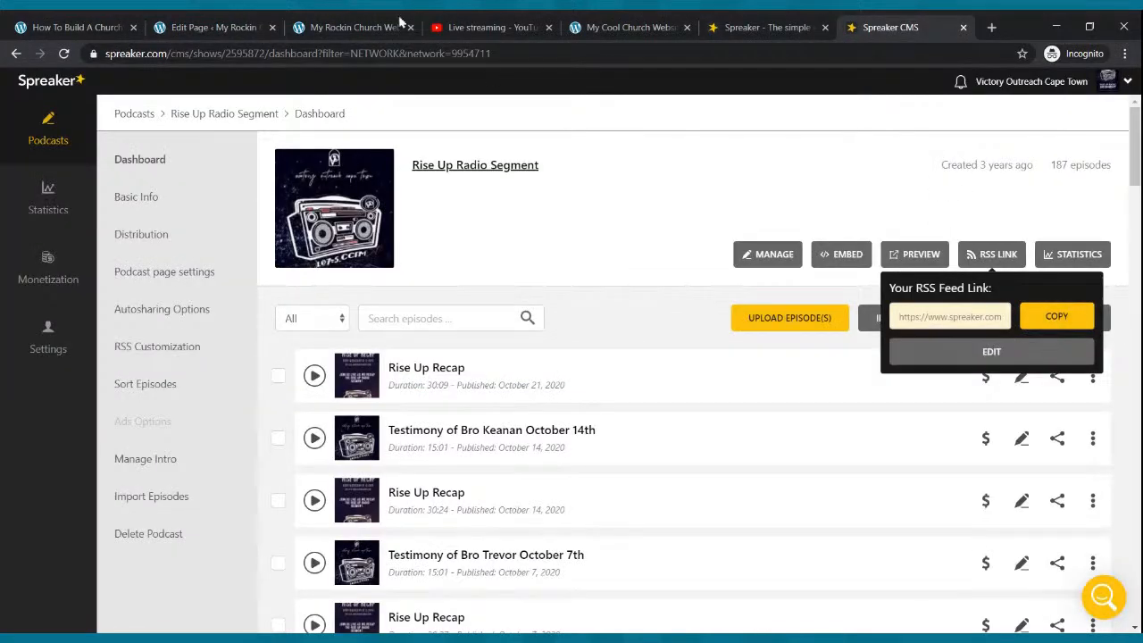
click(259, 26)
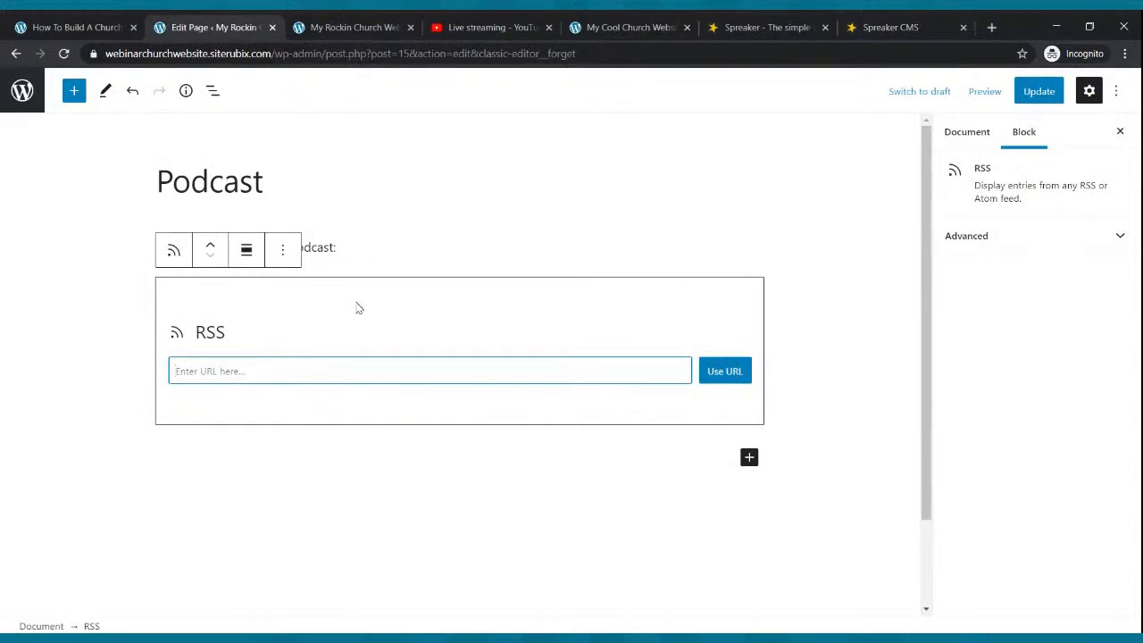
key(ctrl+v)
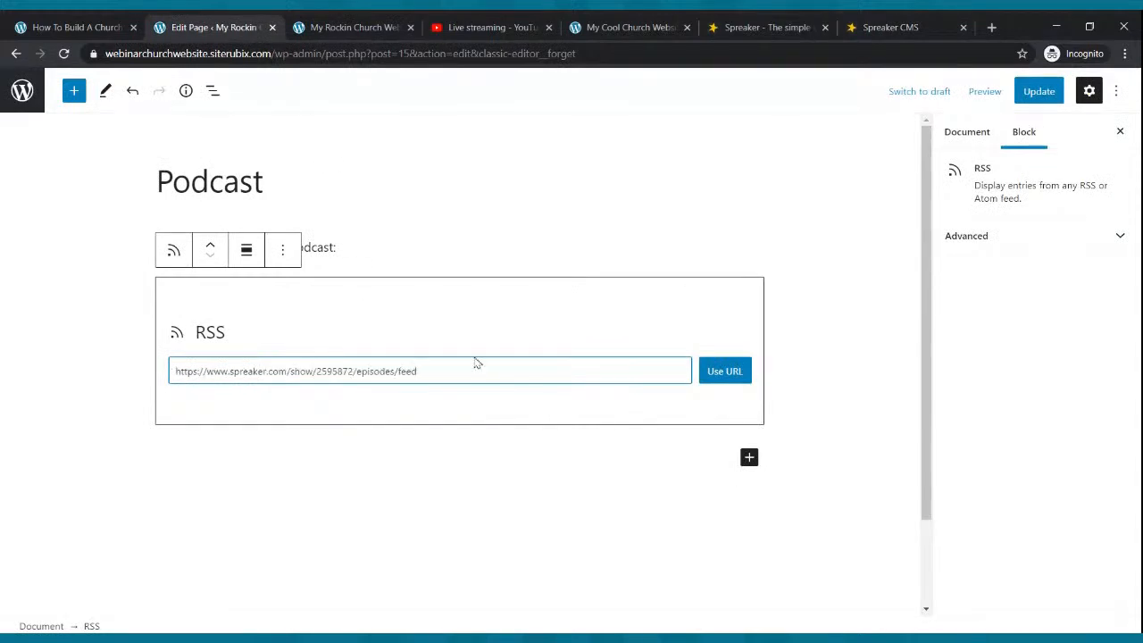
click(713, 377)
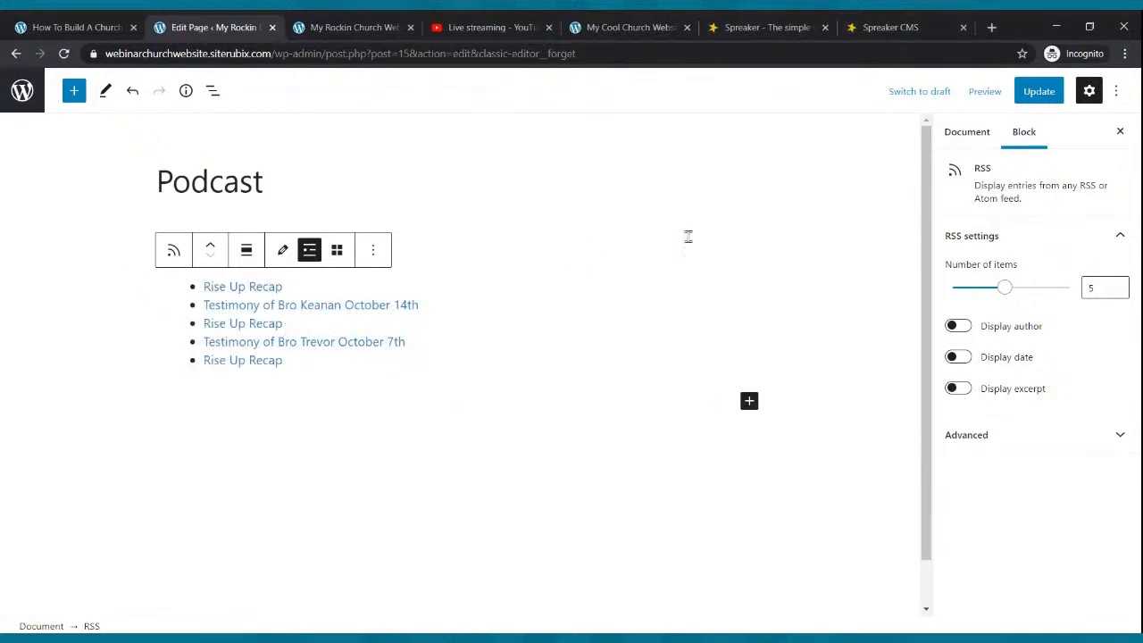
click(1029, 96)
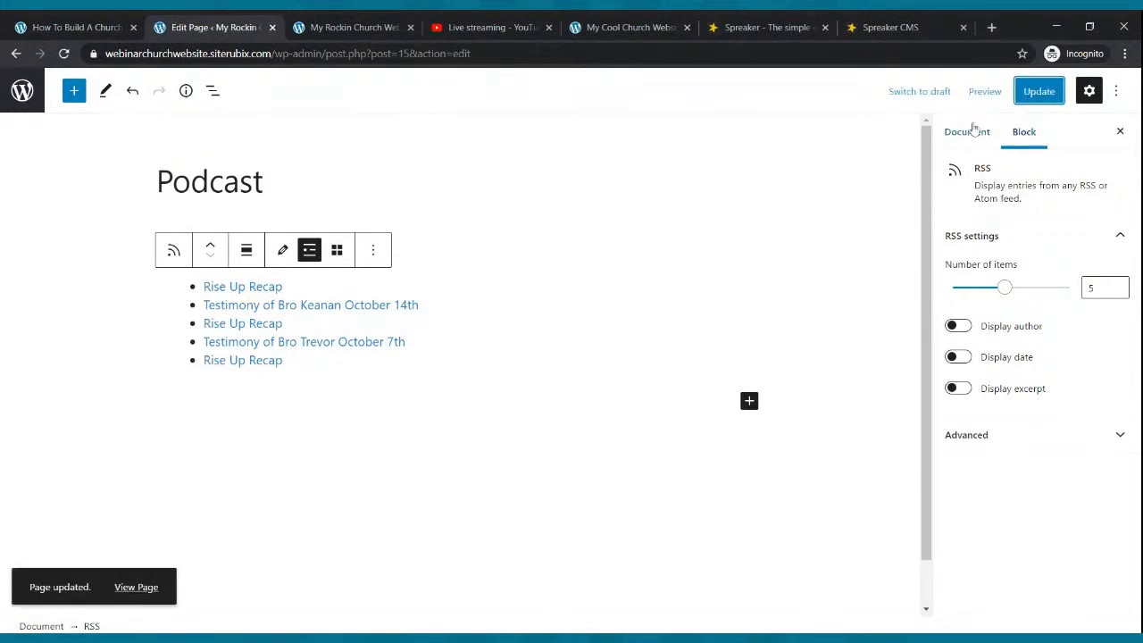
click(631, 29)
- Open the live Podcast page on both church sites and close the two Spreaker tabs
click(459, 106)
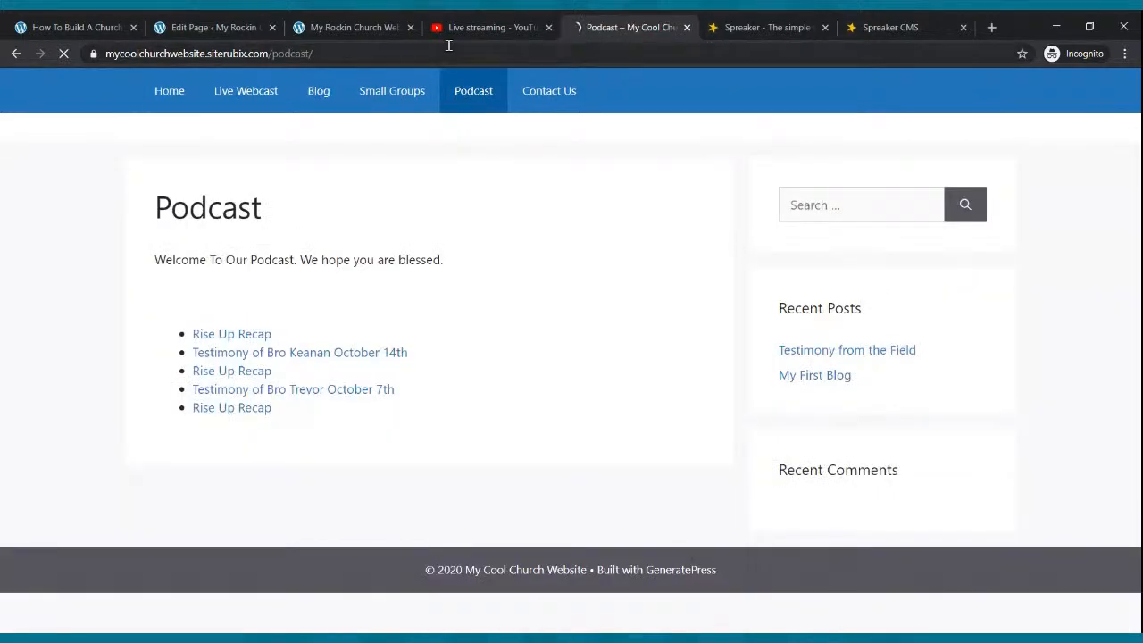
click(392, 29)
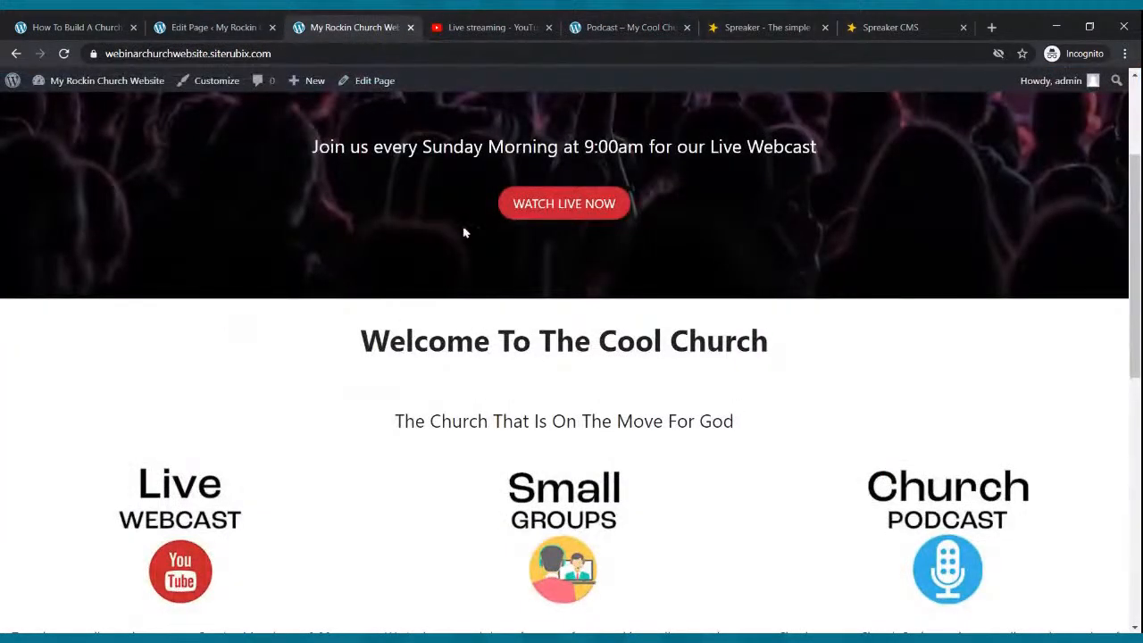
scroll(462, 233, up, 3)
click(461, 121)
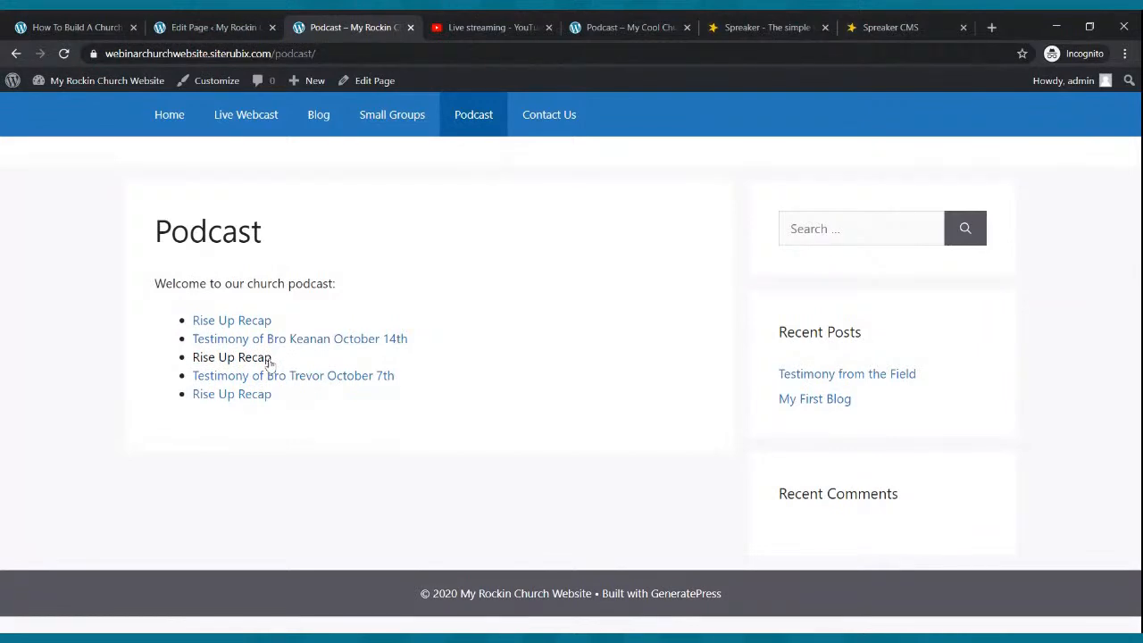
click(962, 27)
click(964, 28)
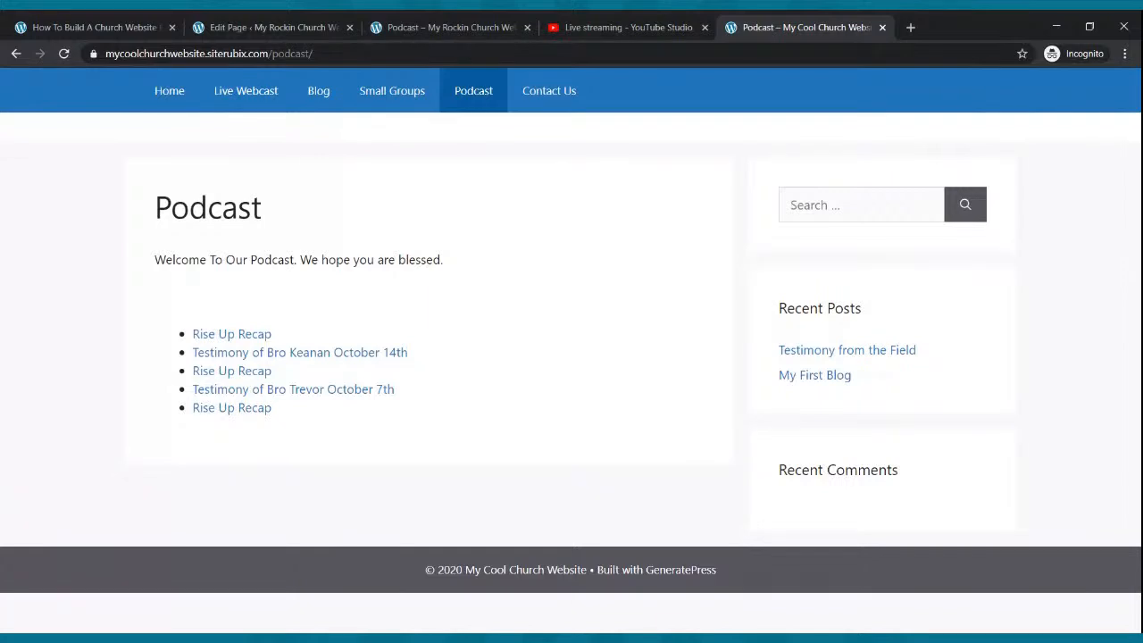
- Add an image block directly under the Podcast page's welcome line
click(268, 27)
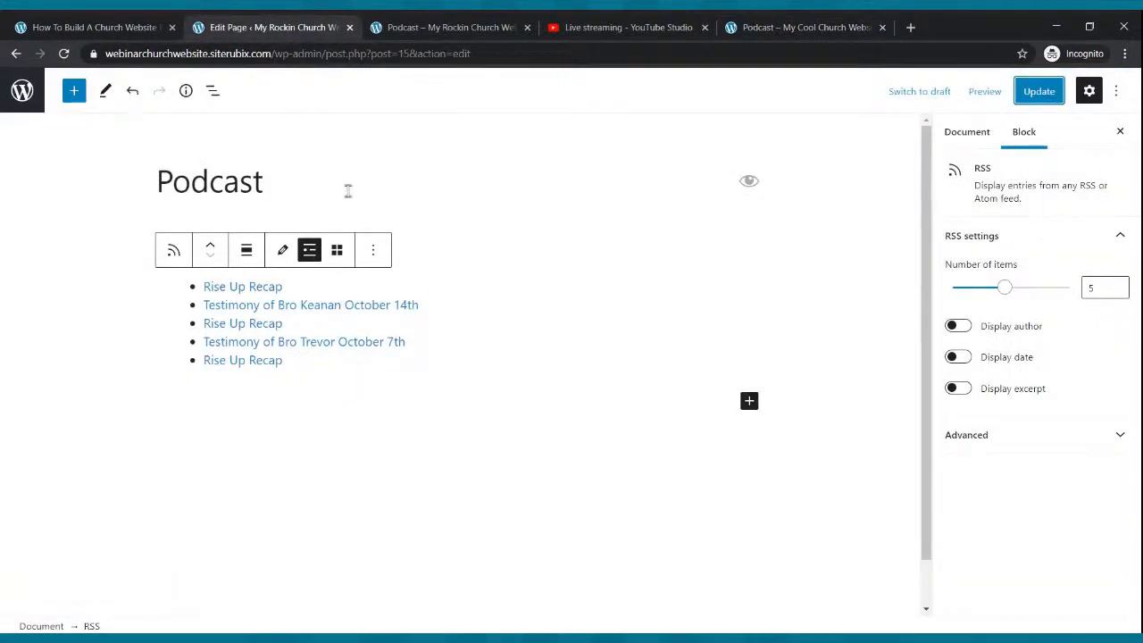
click(349, 189)
click(406, 259)
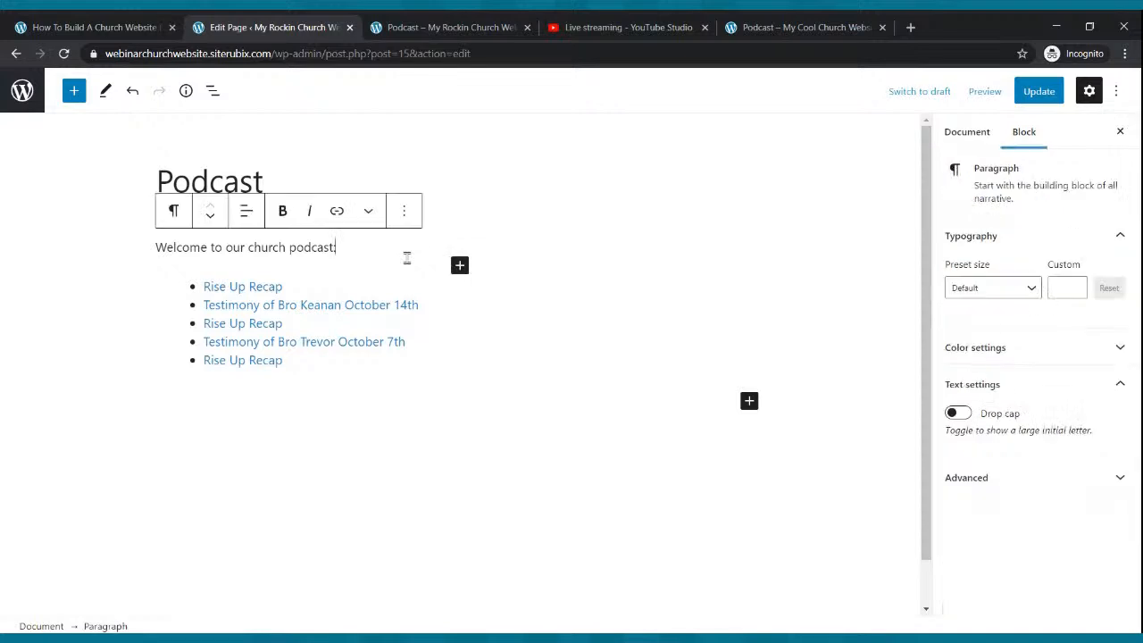
key(Return)
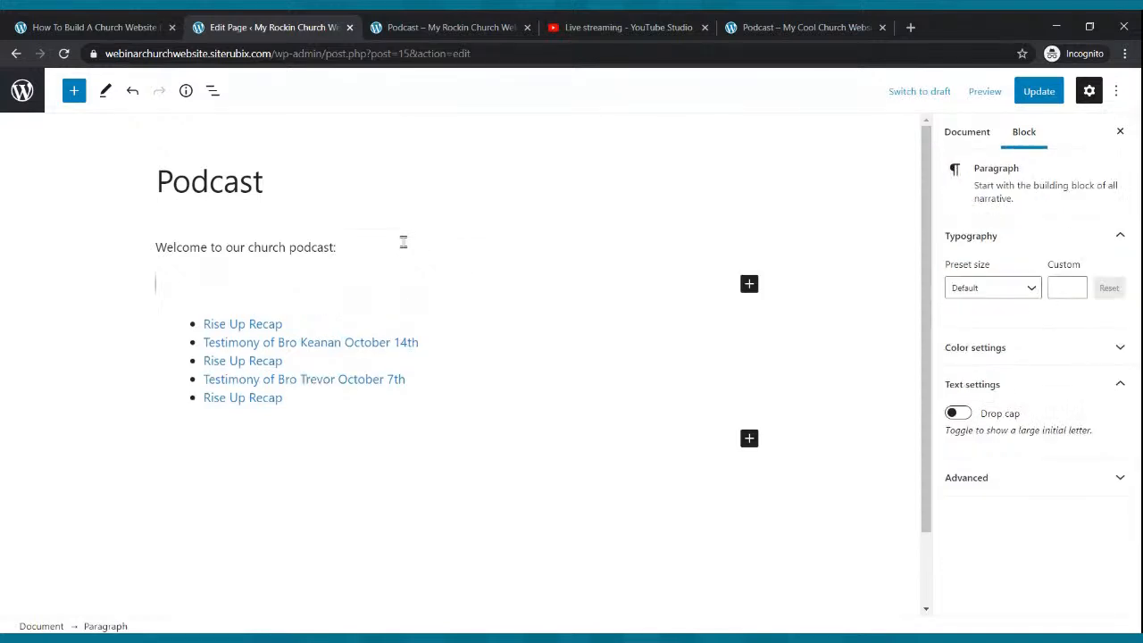
click(339, 253)
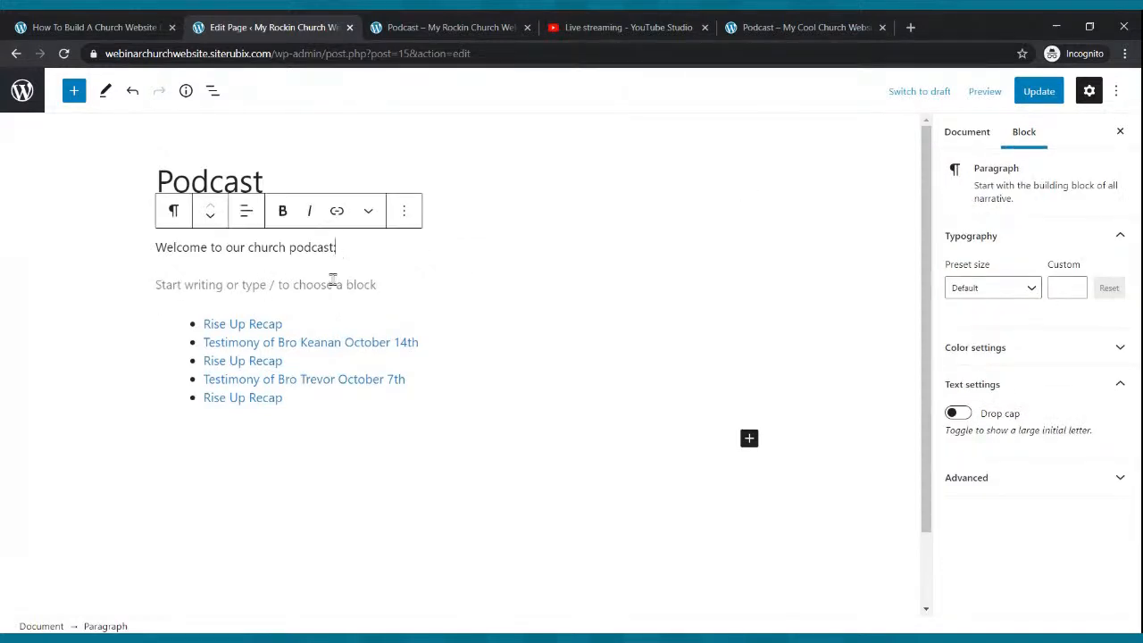
click(333, 280)
click(750, 285)
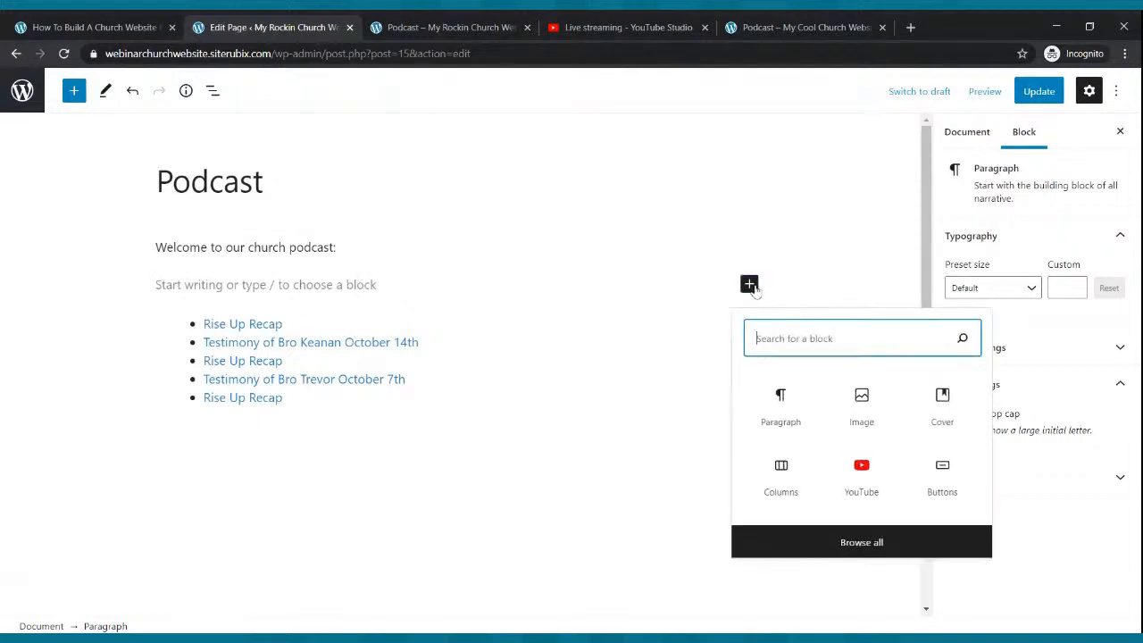
click(850, 422)
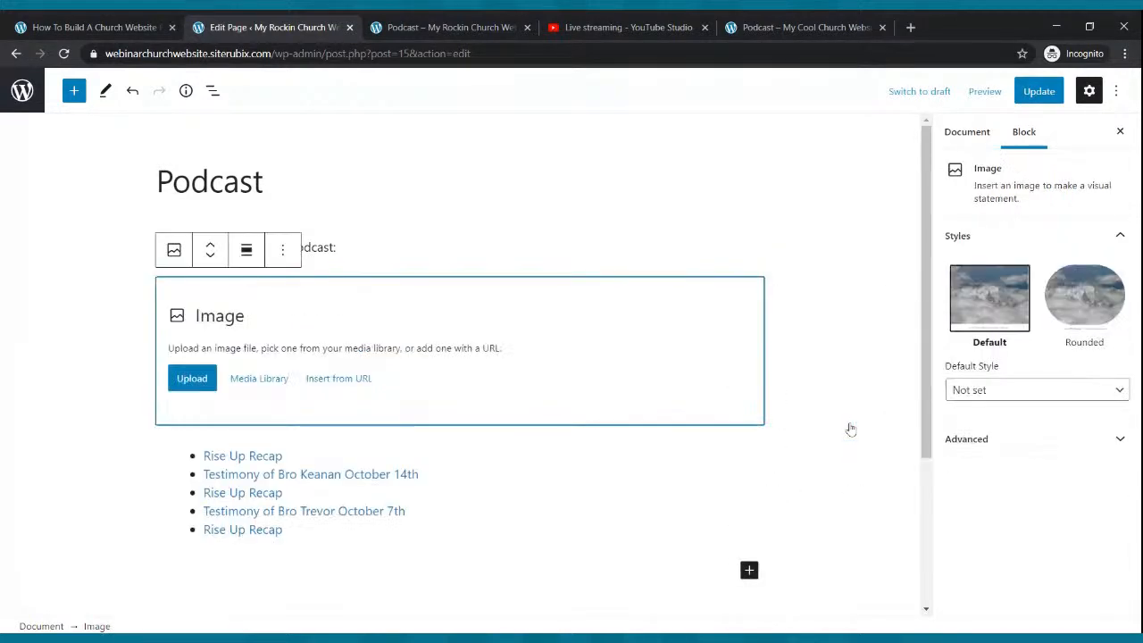
- Upload the Church Podcast image into the block, update the page, and view it live
click(210, 376)
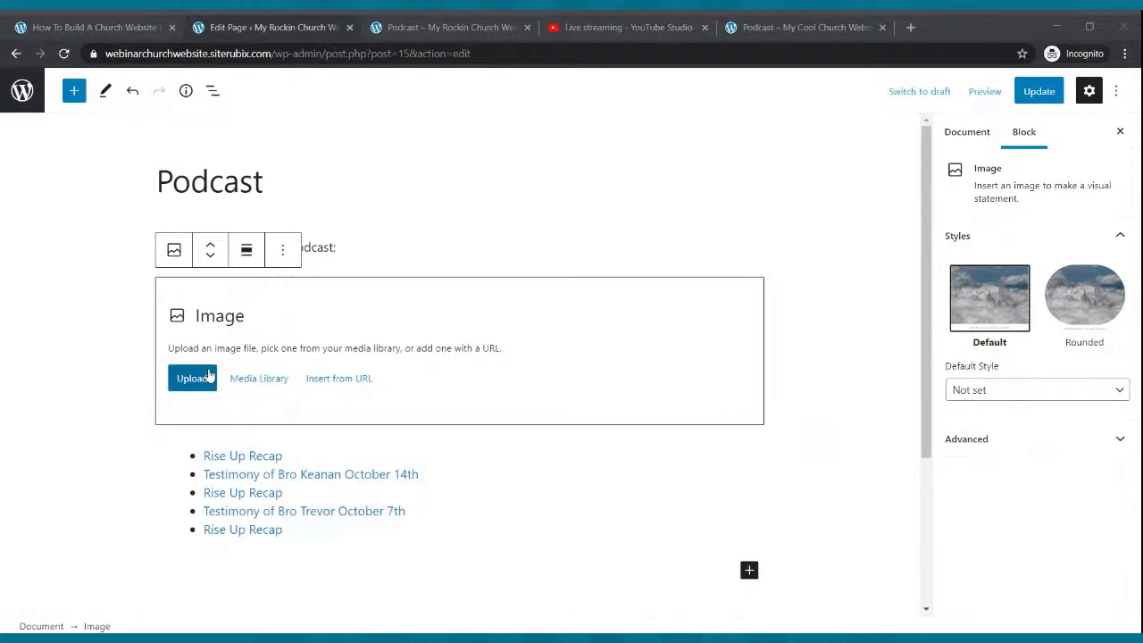
double_click(319, 194)
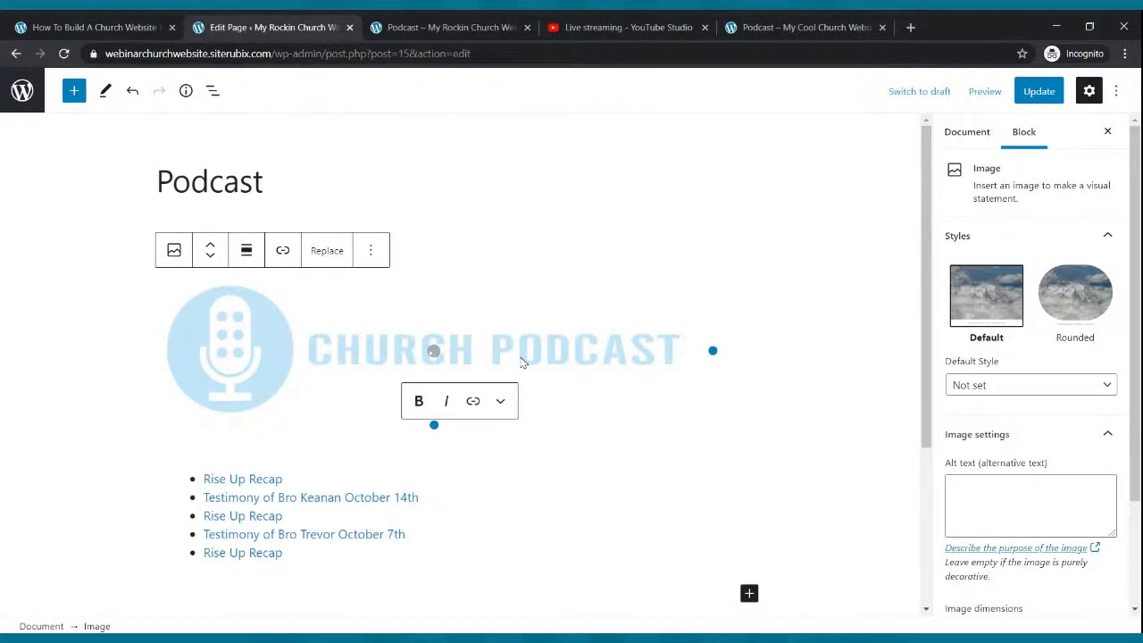
click(1039, 92)
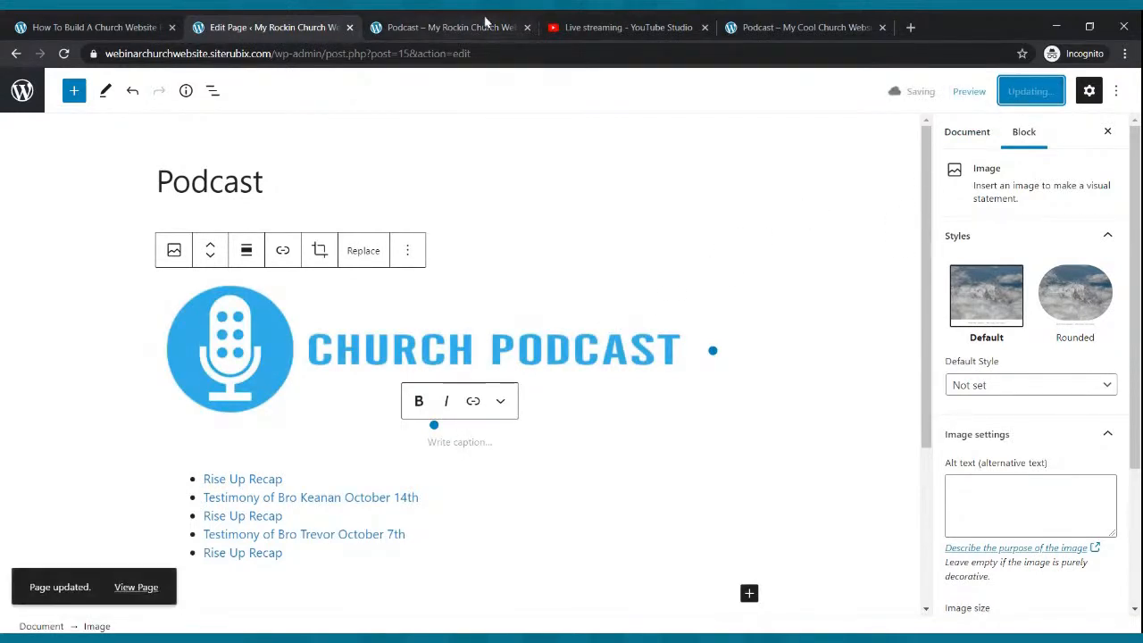
click(451, 27)
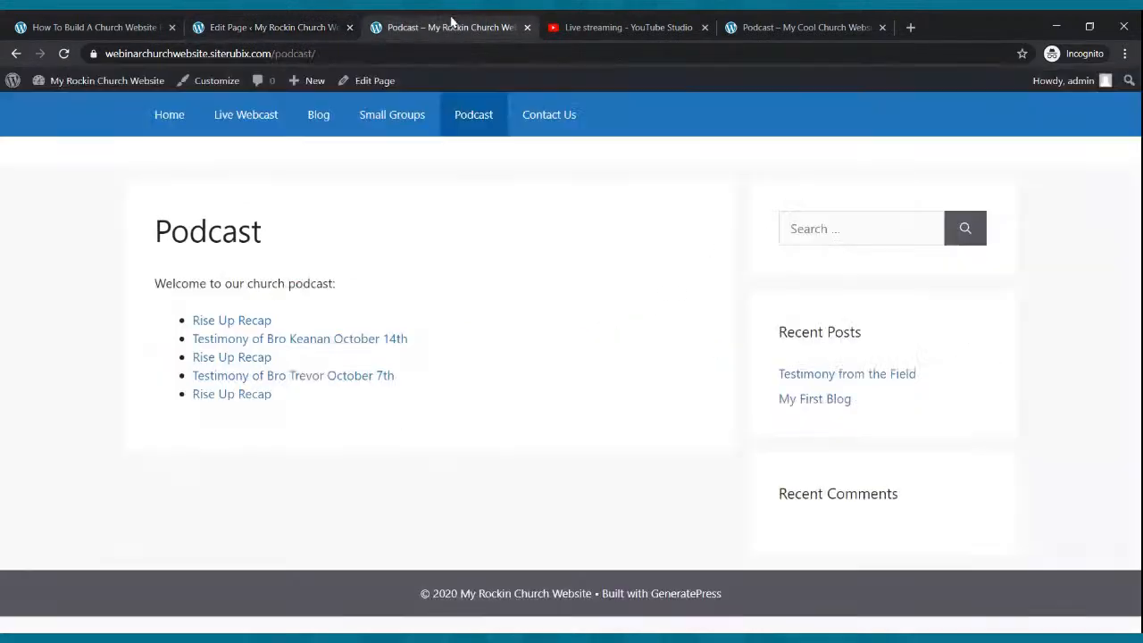
- Reload the live Podcast page and scroll through it to check the CHURCH PODCAST banner
click(64, 54)
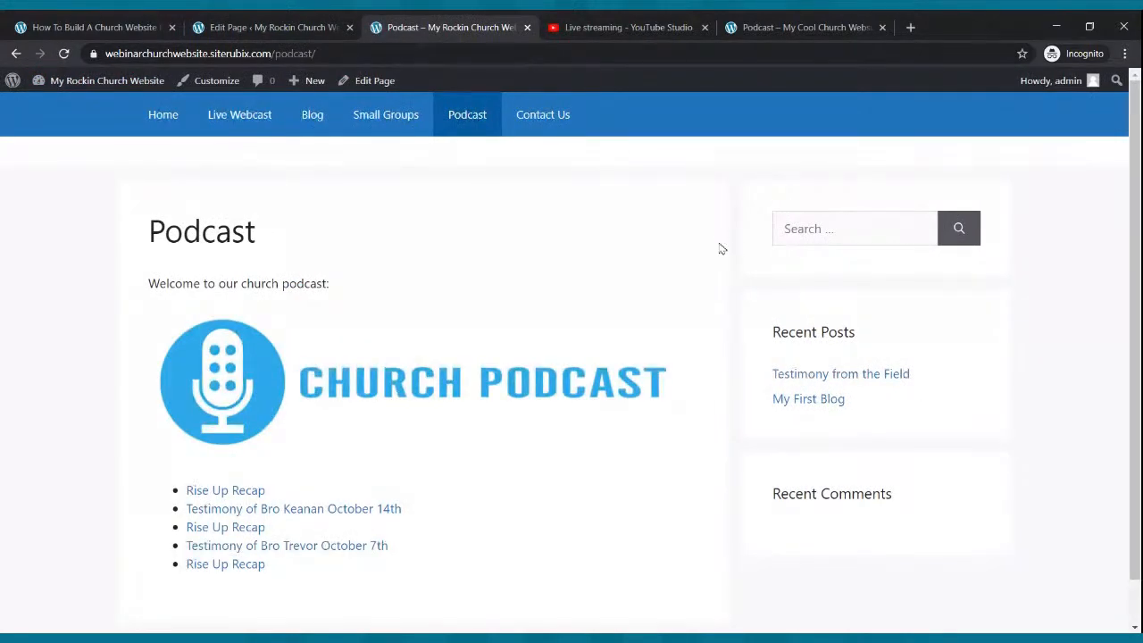
scroll(722, 248, down, 1)
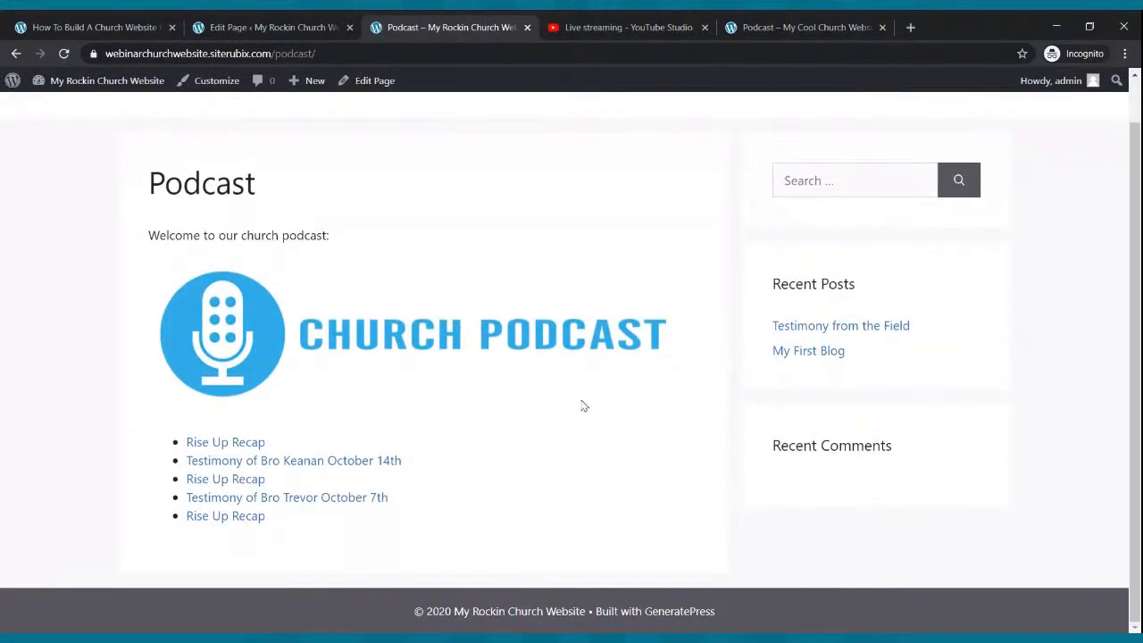
scroll(551, 386, up, 1)
scroll(552, 386, down, 1)
scroll(552, 385, up, 1)
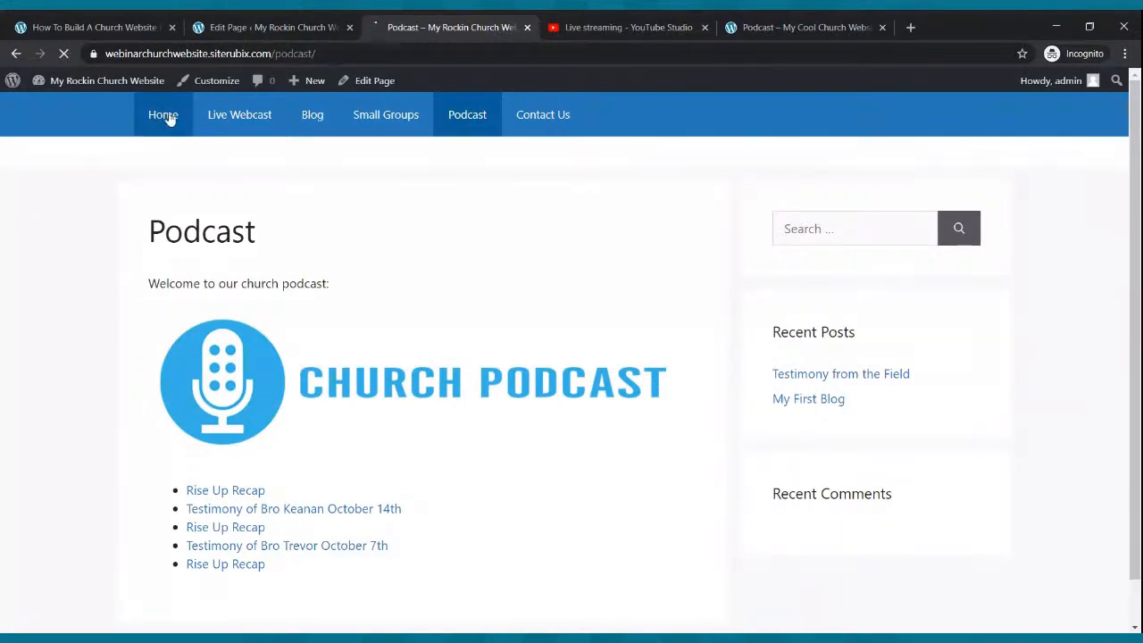
scroll(200, 260, down, 4)
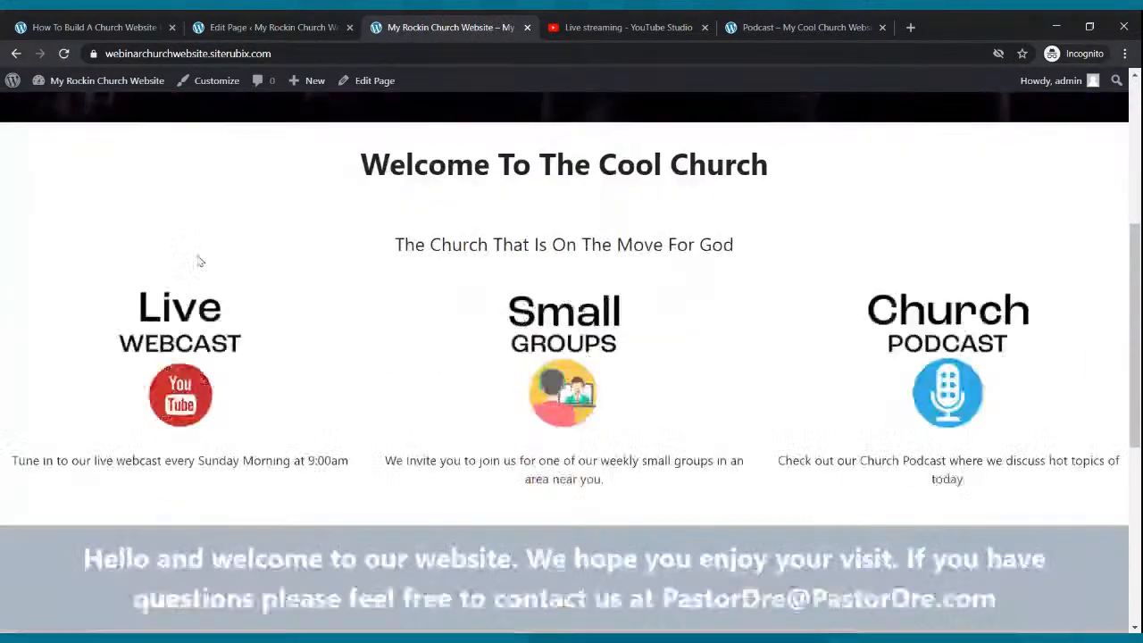
scroll(200, 261, down, 4)
scroll(201, 261, up, 8)
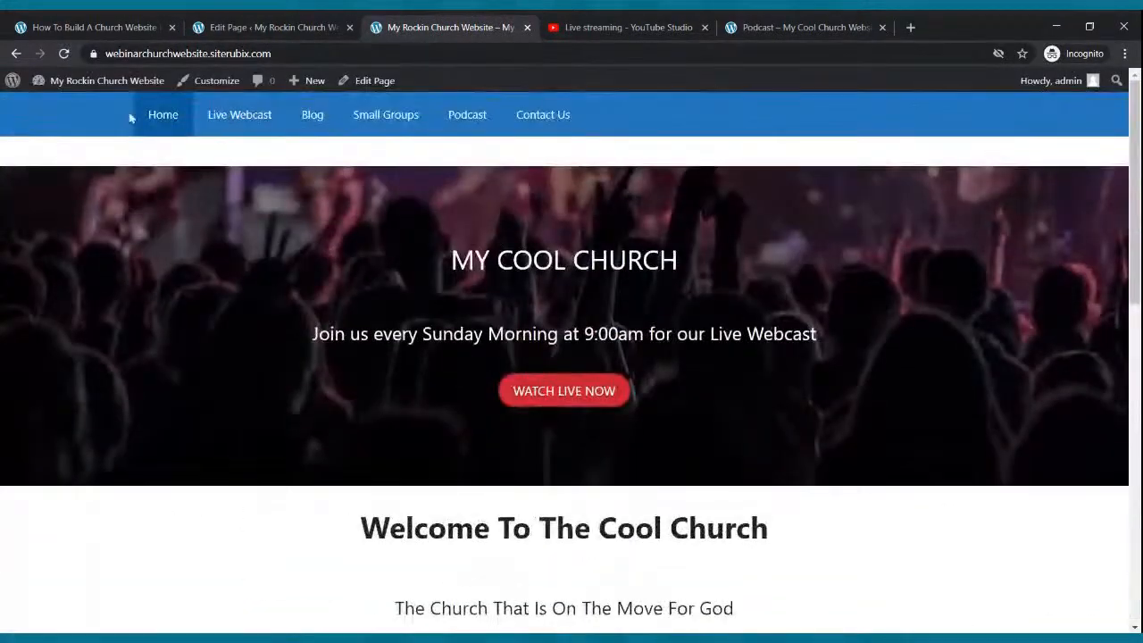
- Visit the Live Webcast, Blog, Small Groups, Podcast and Contact Us pages in turn
click(230, 117)
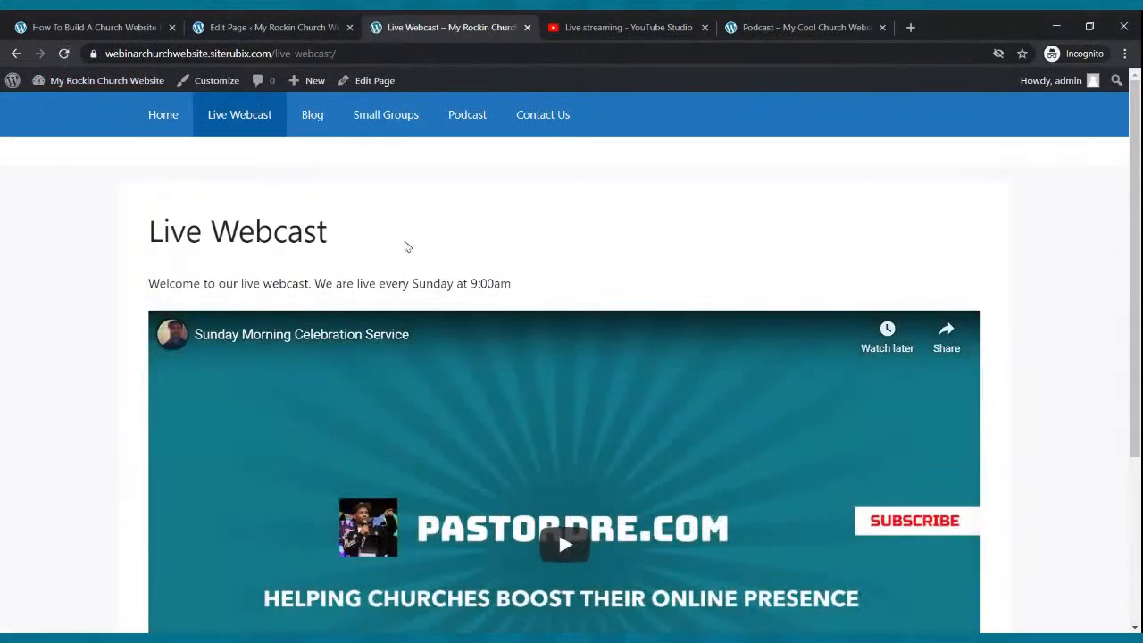
scroll(404, 246, down, 3)
scroll(405, 247, up, 3)
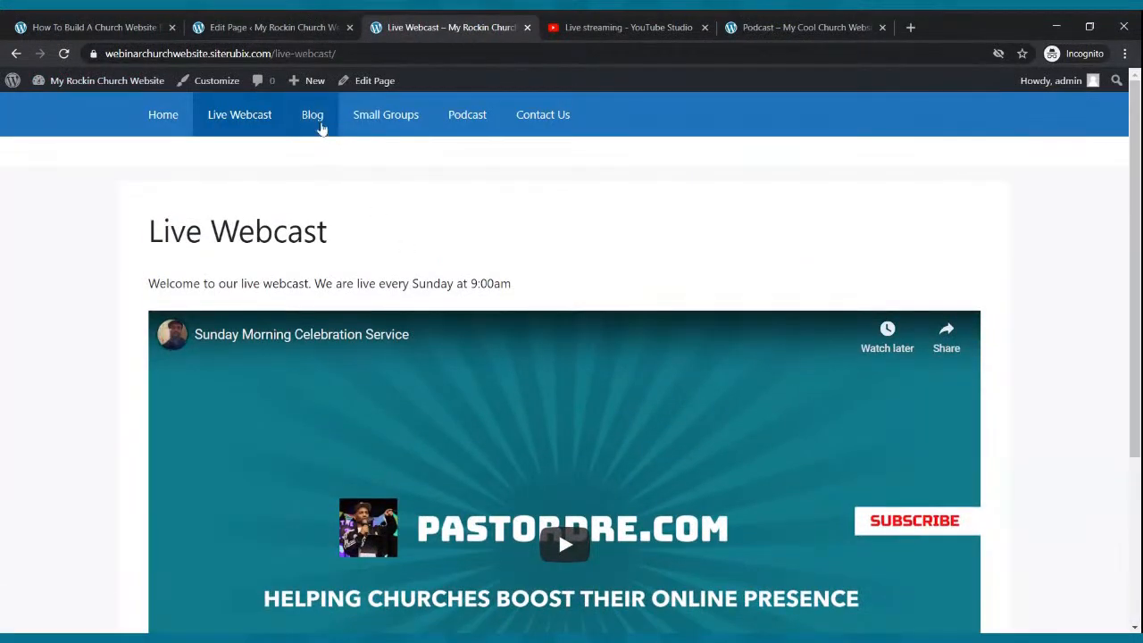
click(328, 134)
scroll(480, 309, down, 2)
scroll(479, 309, up, 2)
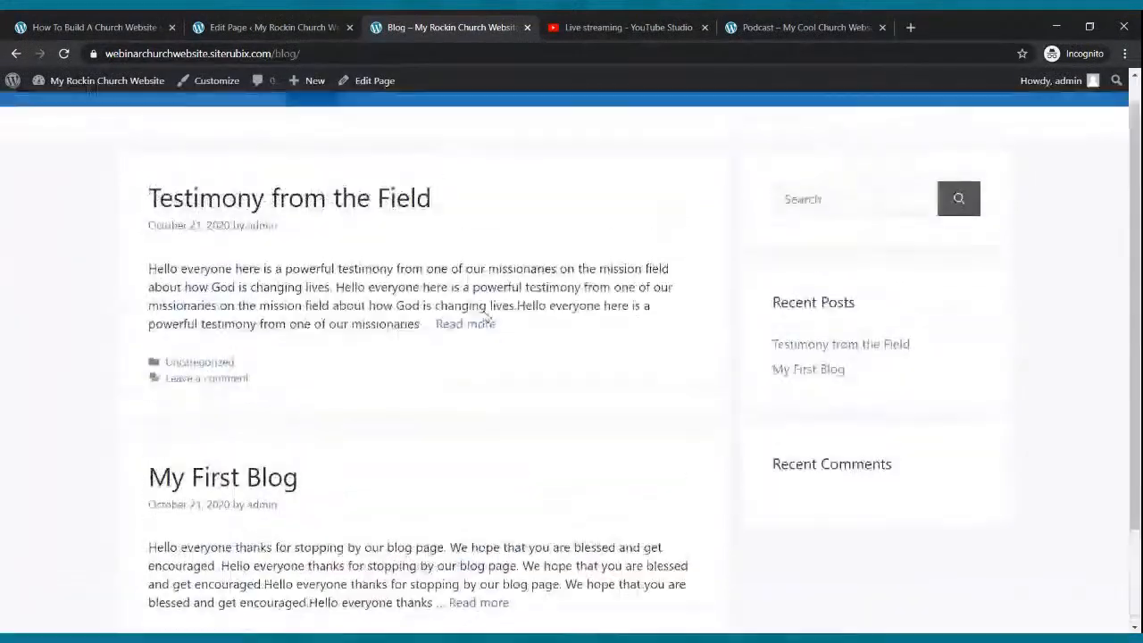
click(401, 122)
scroll(482, 174, down, 2)
scroll(481, 174, up, 2)
click(471, 116)
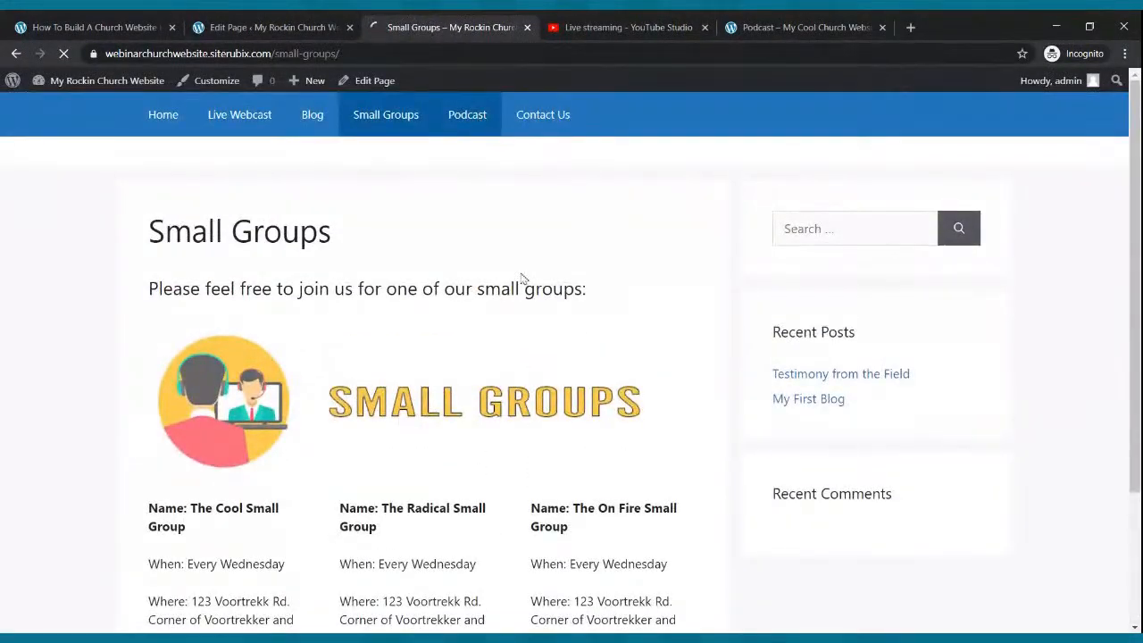
scroll(521, 282, down, 2)
scroll(521, 282, up, 2)
click(545, 129)
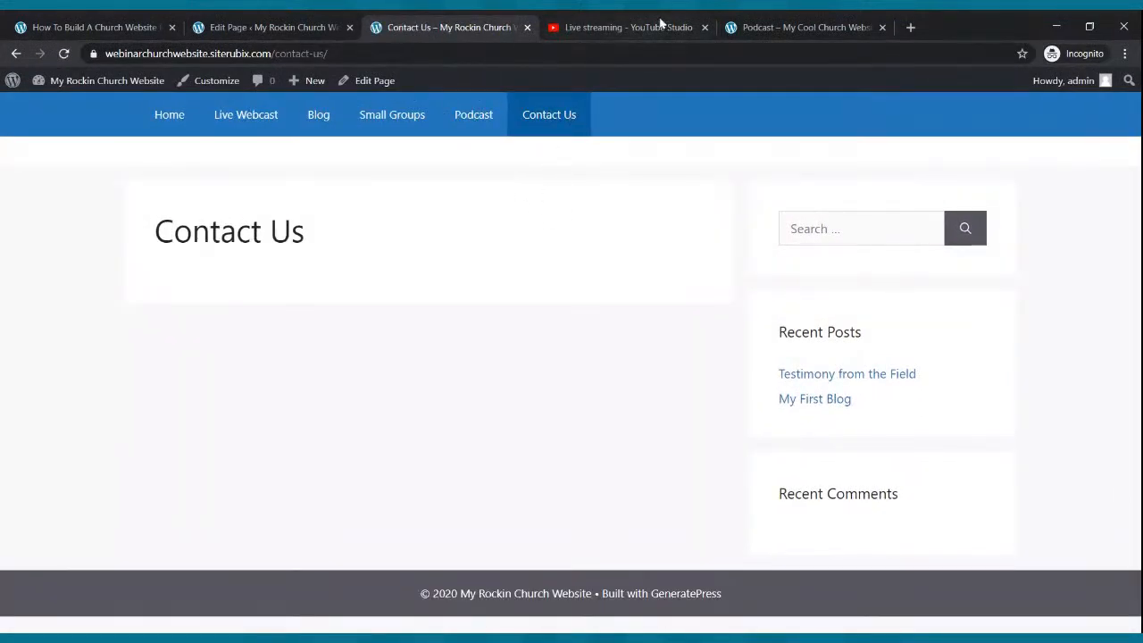
- Compare the empty Contact Us page with the other site's contact form, then return to the Podcast editor
click(750, 27)
click(543, 103)
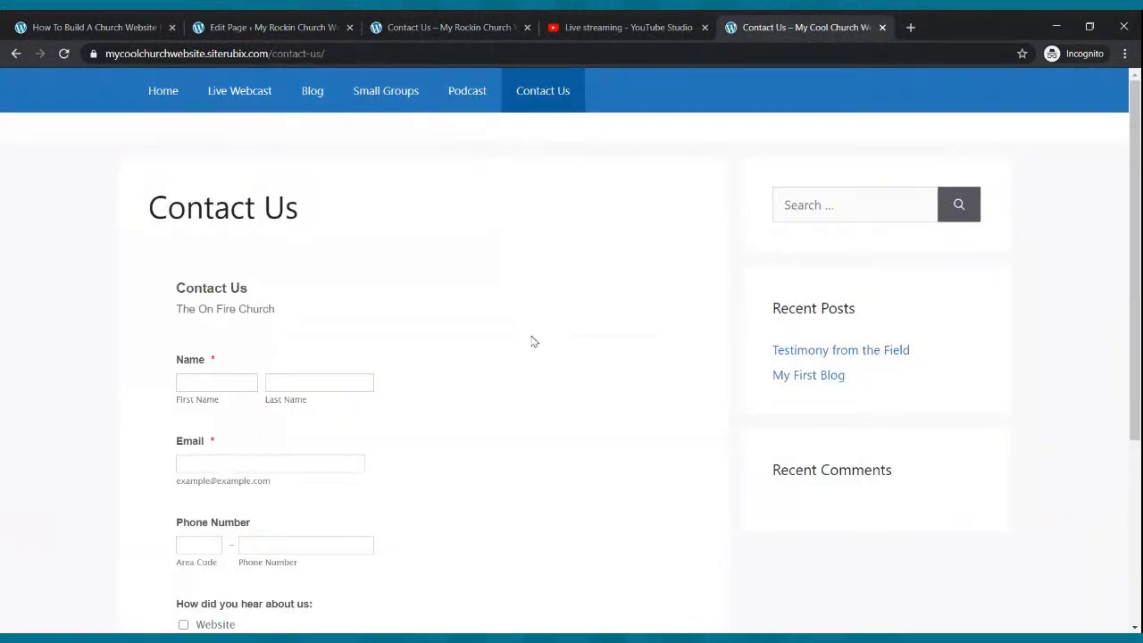
scroll(533, 340, down, 3)
scroll(535, 341, up, 3)
click(449, 26)
click(759, 27)
click(478, 25)
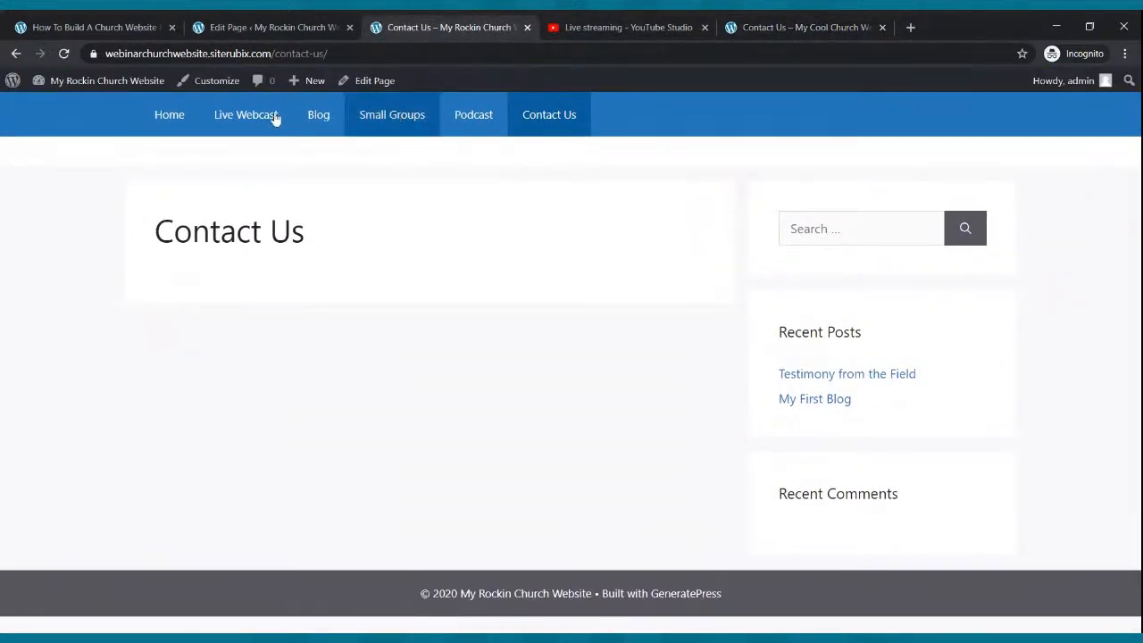
click(213, 29)
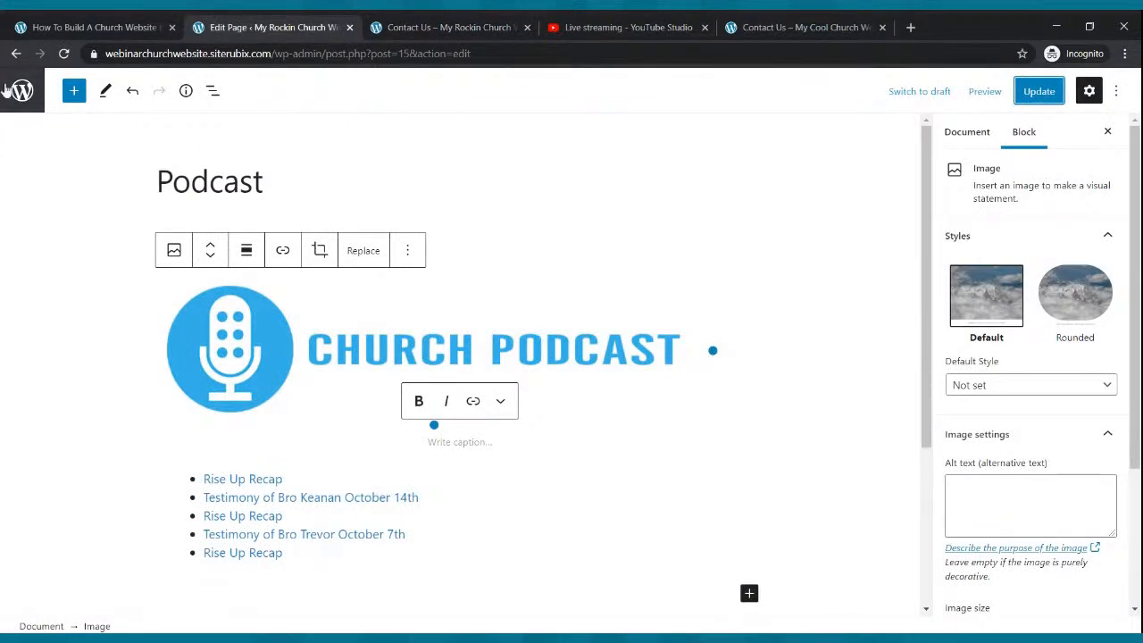
- Open Contact Us in the editor from Pages, check its live page and home page, then open a blank tab
click(14, 98)
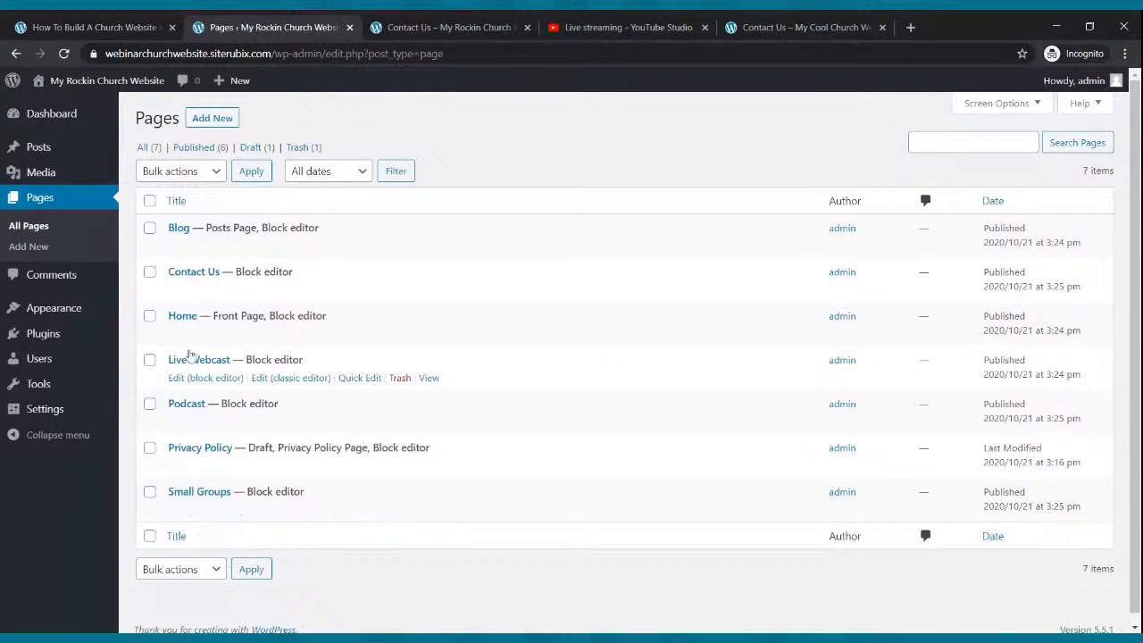
click(201, 289)
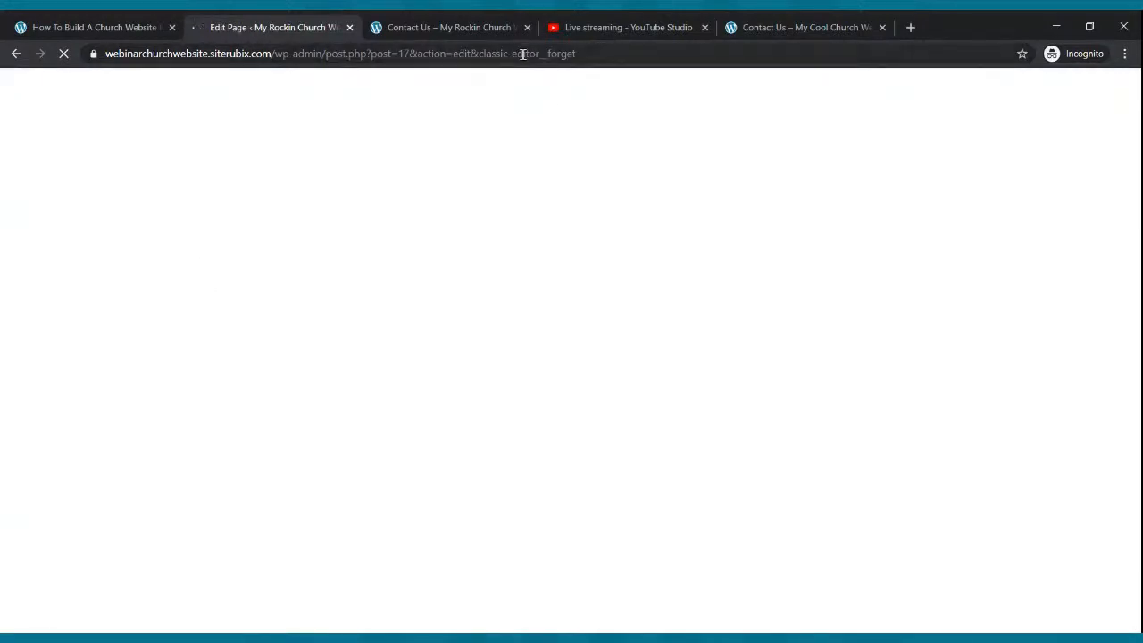
click(462, 34)
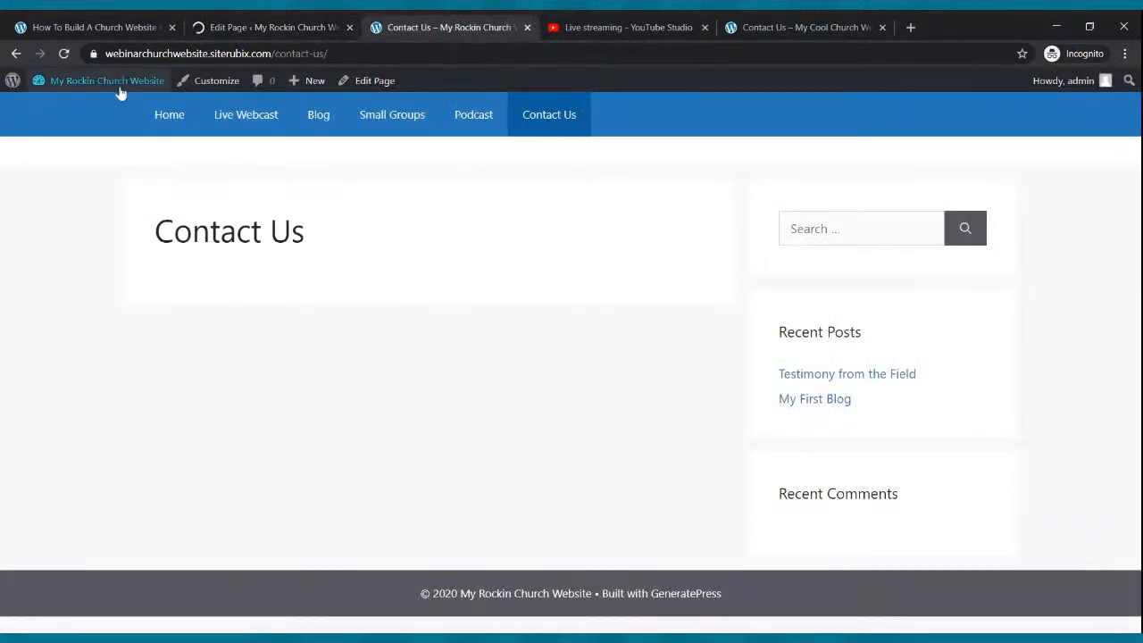
click(177, 116)
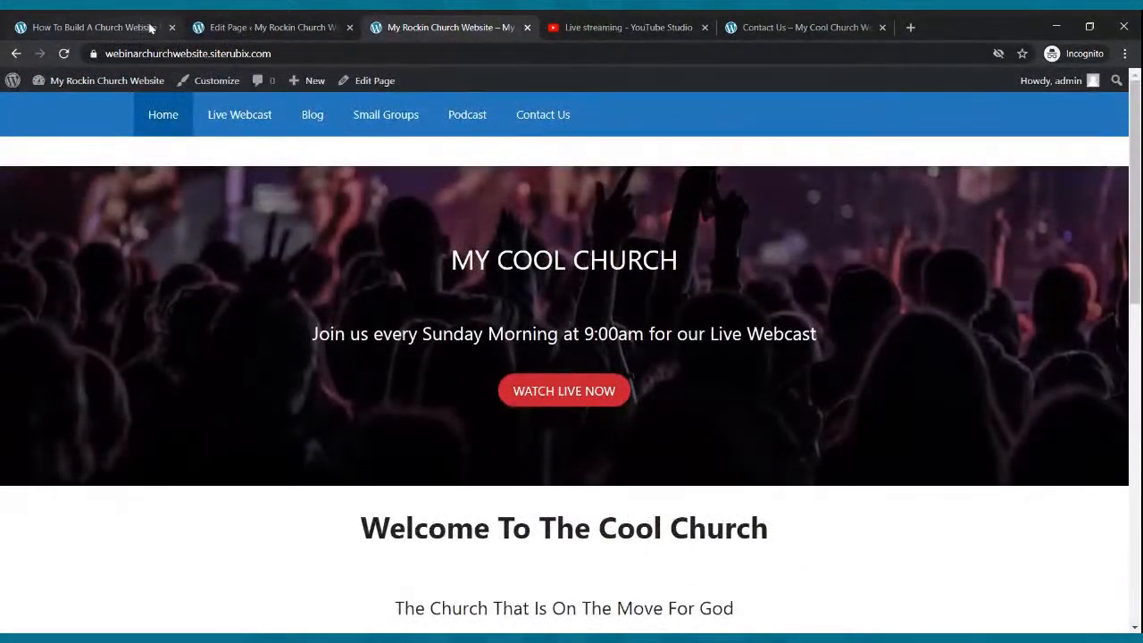
click(234, 27)
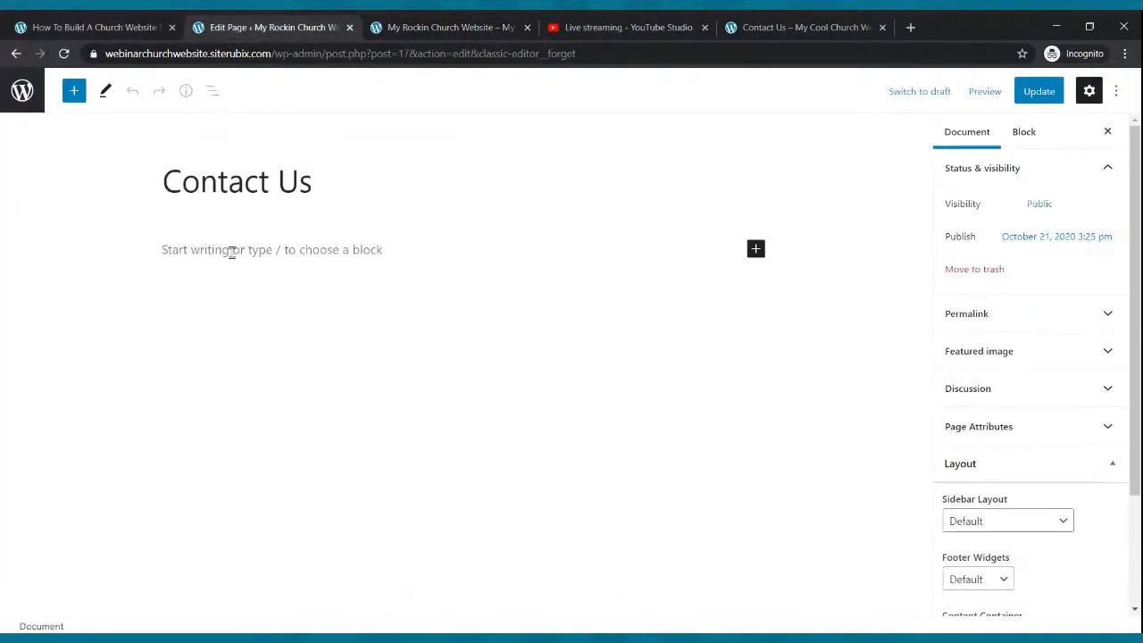
click(910, 27)
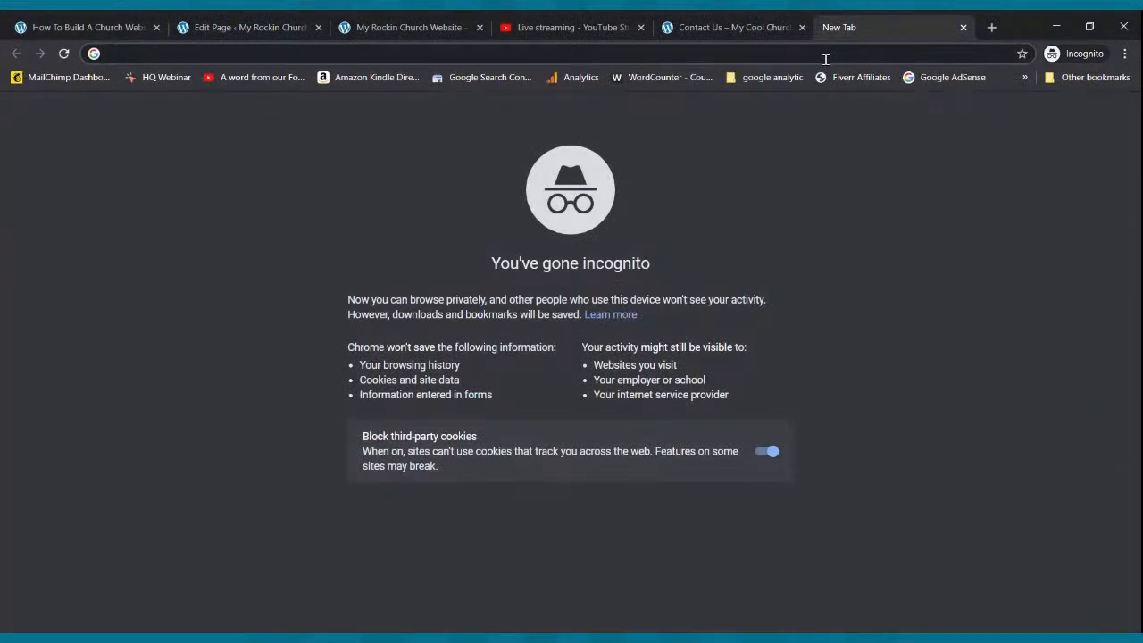
- Load jotform.com and look over its plans and pricing page before closing it
text(jotform.com/)
key(Return)
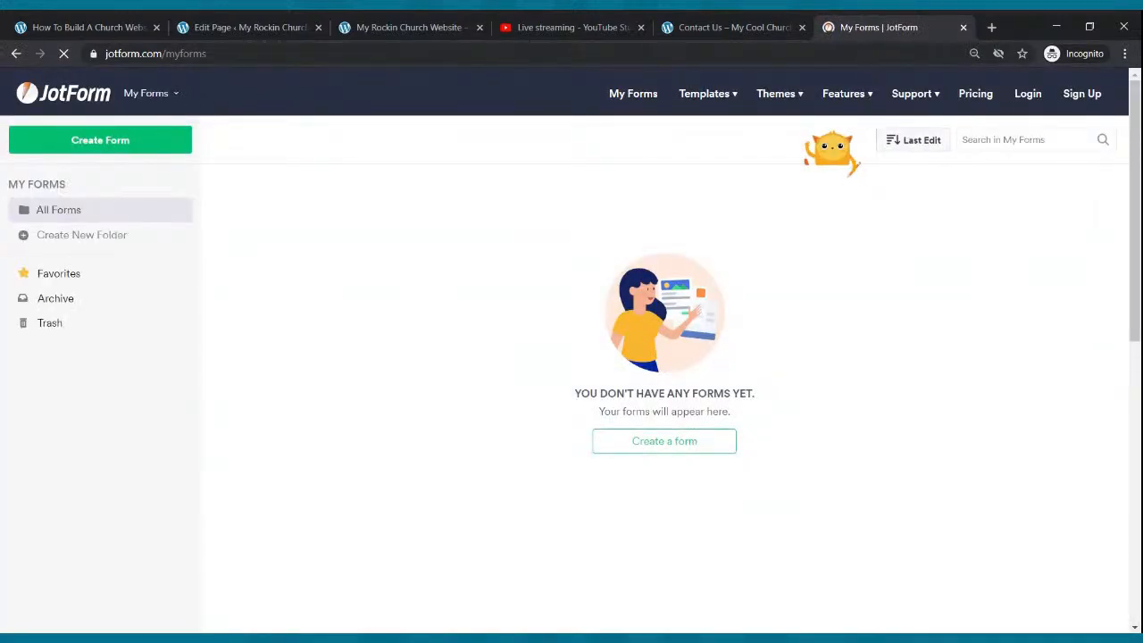
click(987, 100)
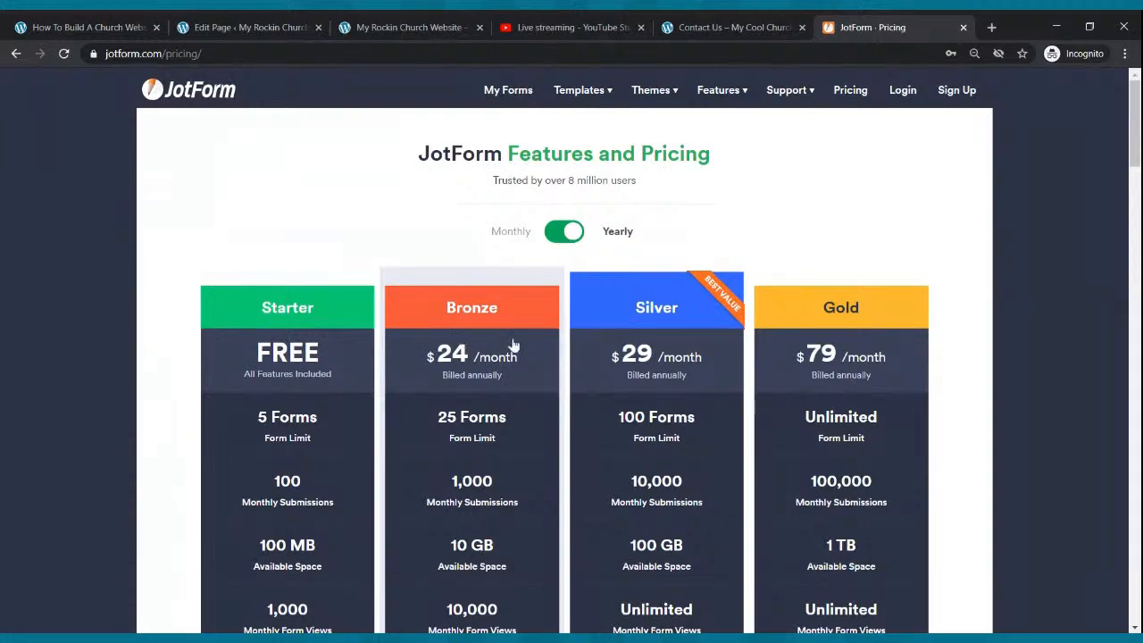
scroll(217, 403, down, 2)
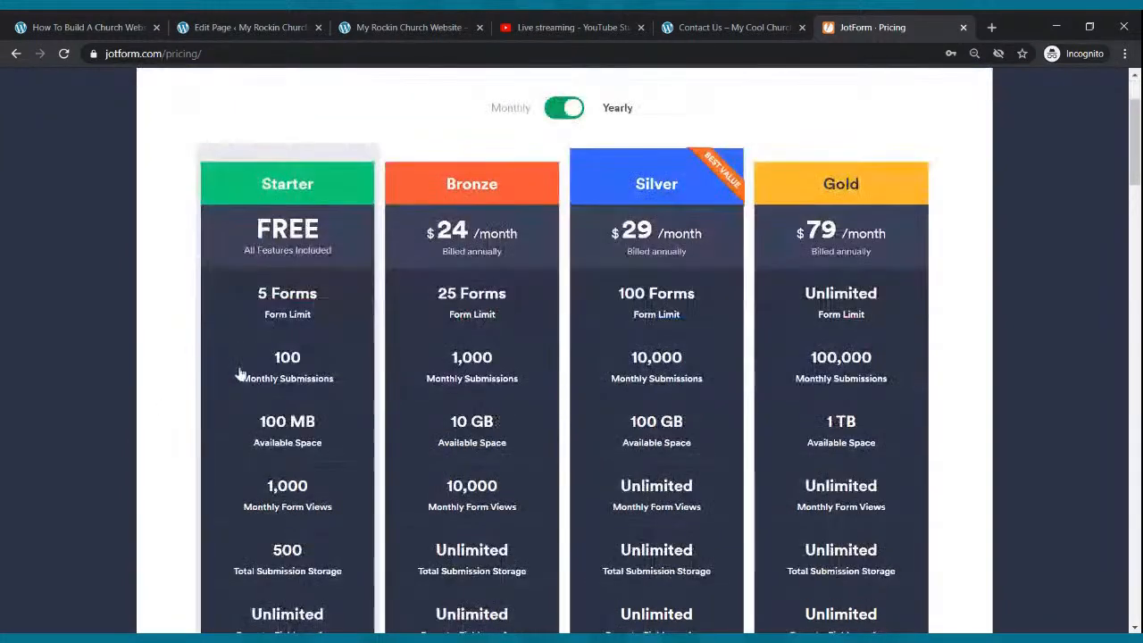
scroll(261, 281, up, 3)
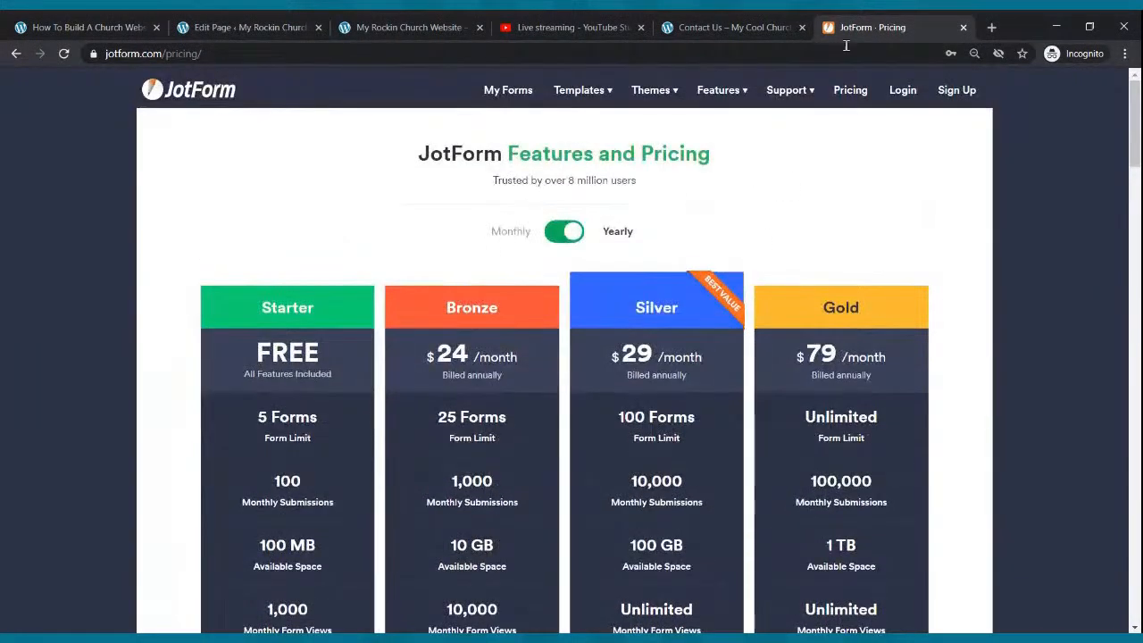
click(962, 27)
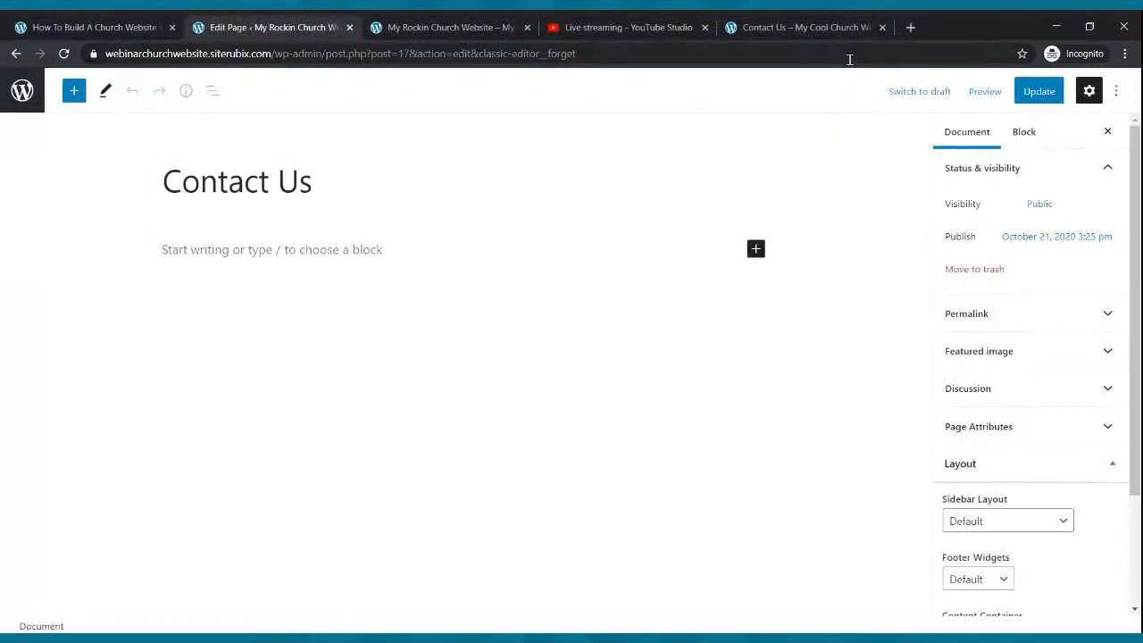
- Reopen the JotForm website in a new browser tab
click(910, 28)
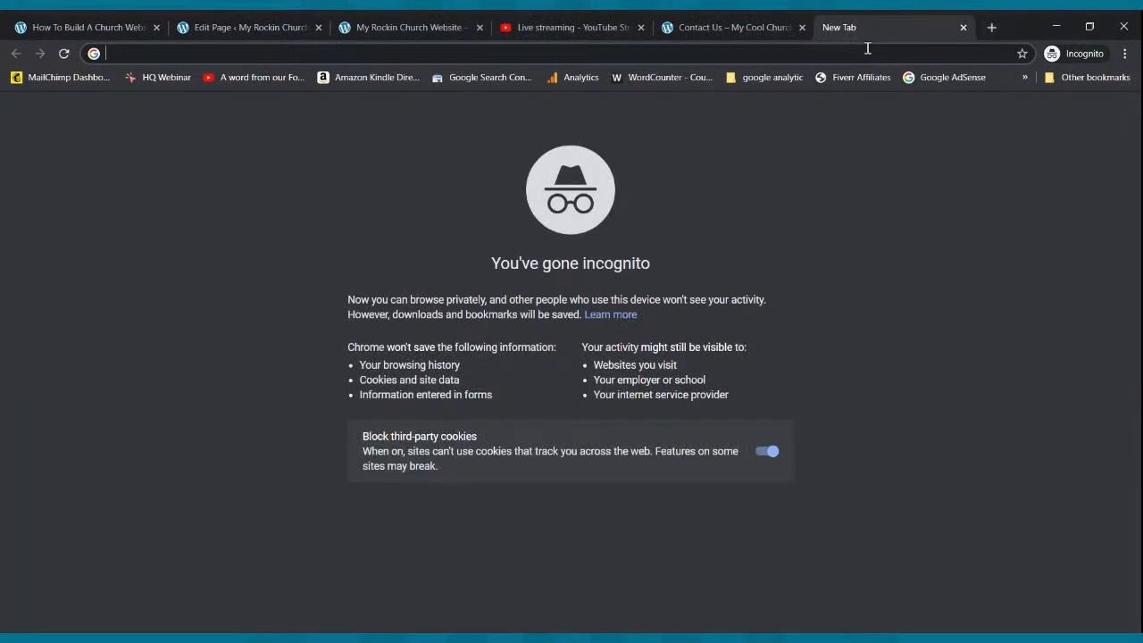
text(jotfo)
key(BackSpace)
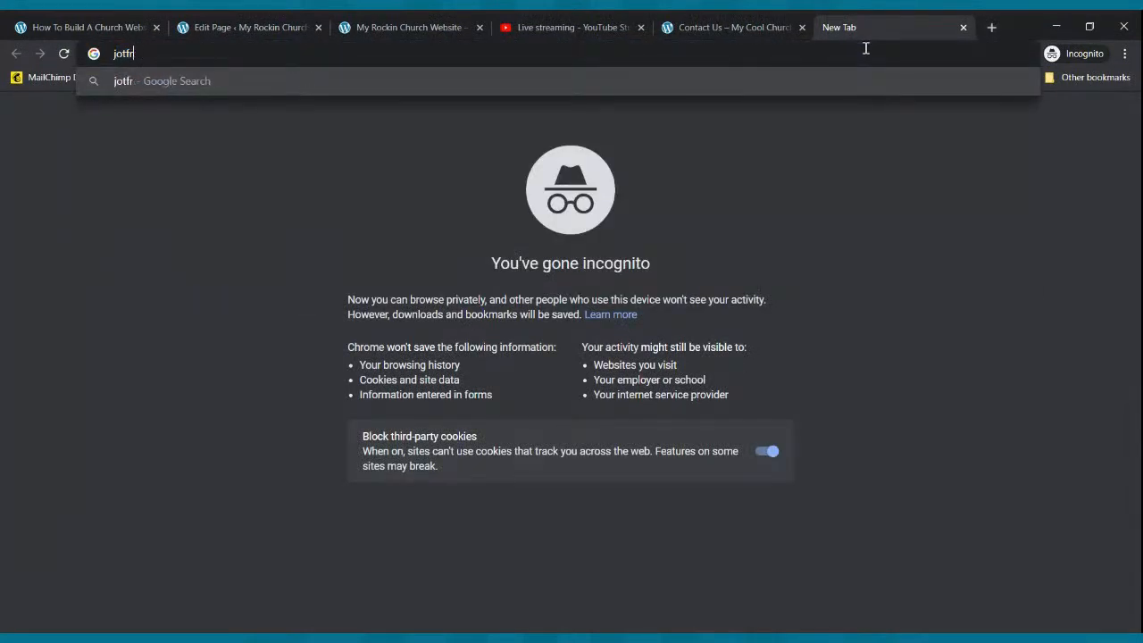
text(orm)
key(Return)
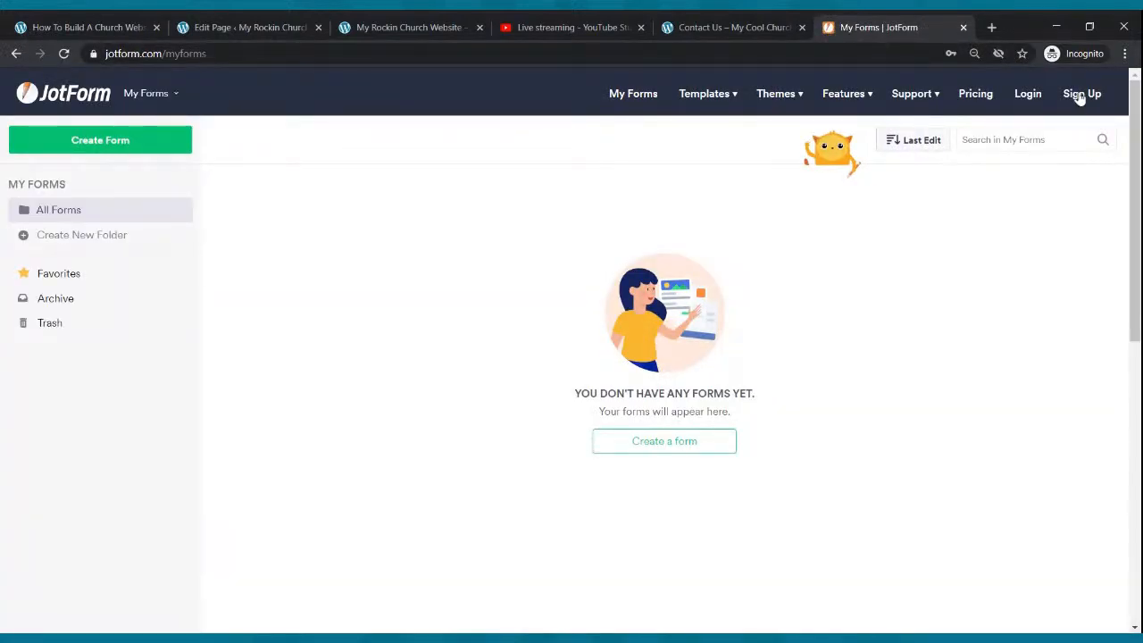
- Log in with the saved JotForm credentials and choose Edit Form on the Contact Us form
click(1027, 100)
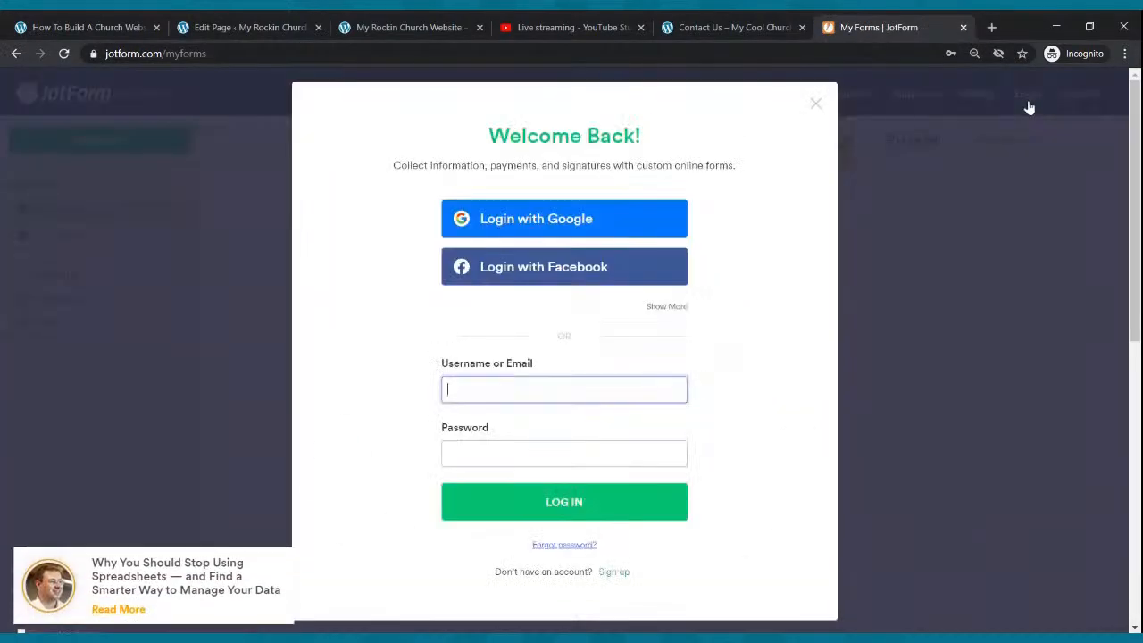
click(628, 399)
click(605, 507)
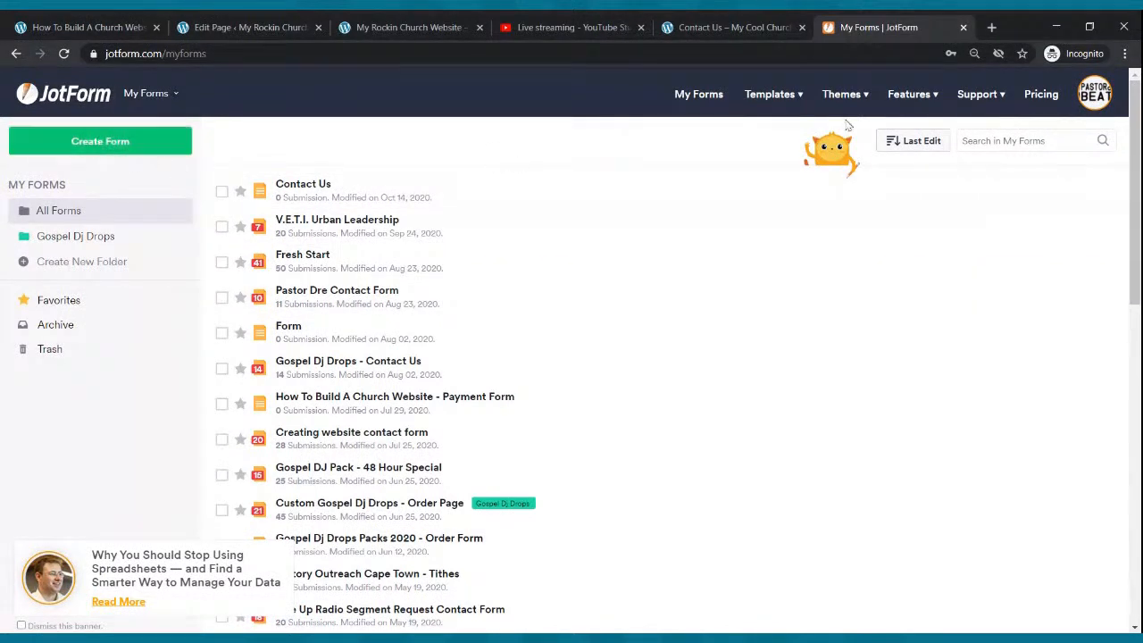
click(813, 193)
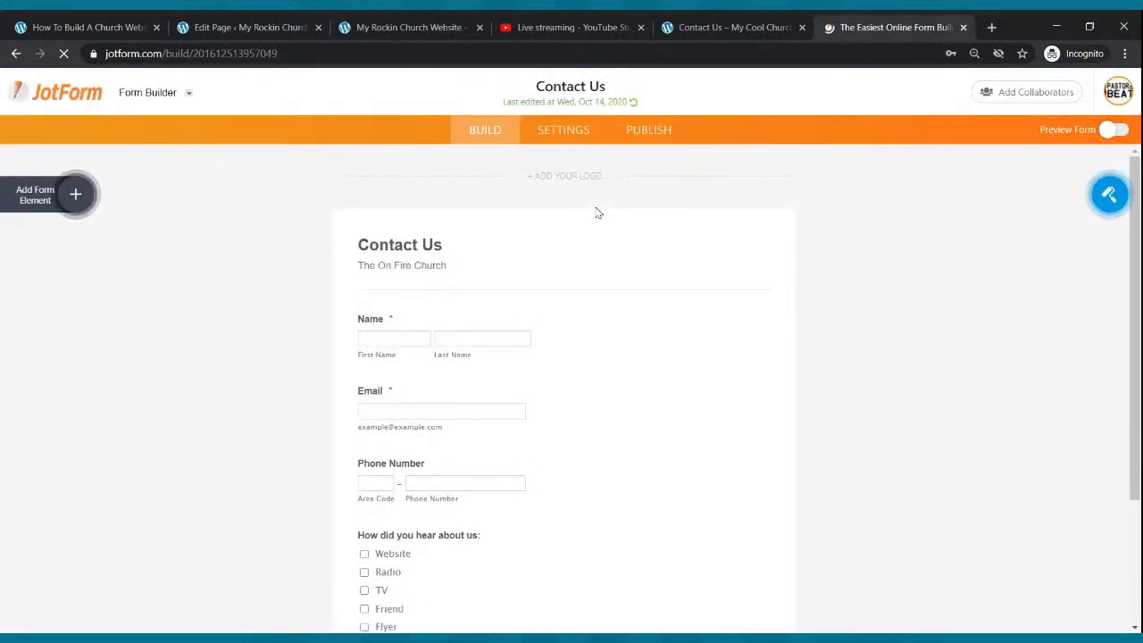
scroll(617, 391, down, 1)
scroll(619, 399, up, 1)
scroll(625, 392, down, 1)
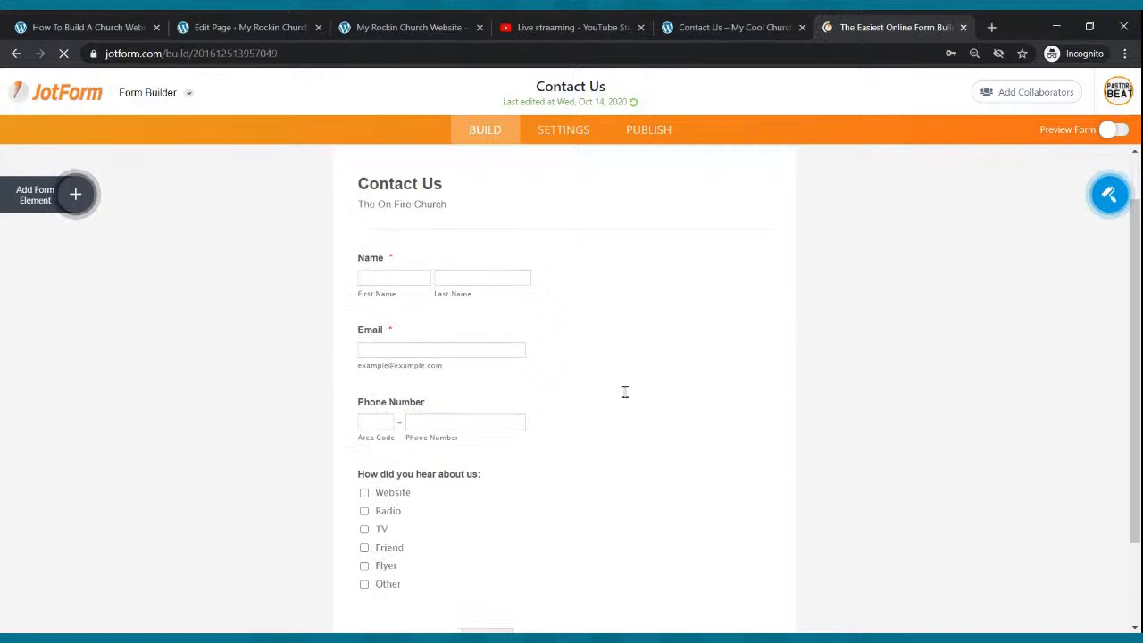
scroll(625, 394, down, 2)
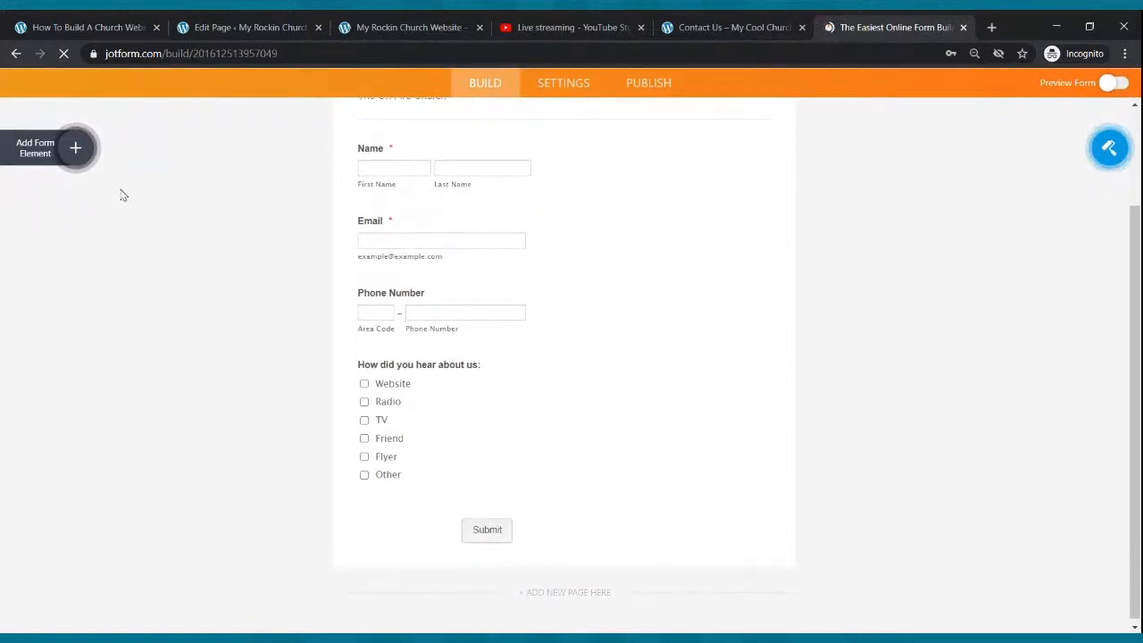
click(75, 152)
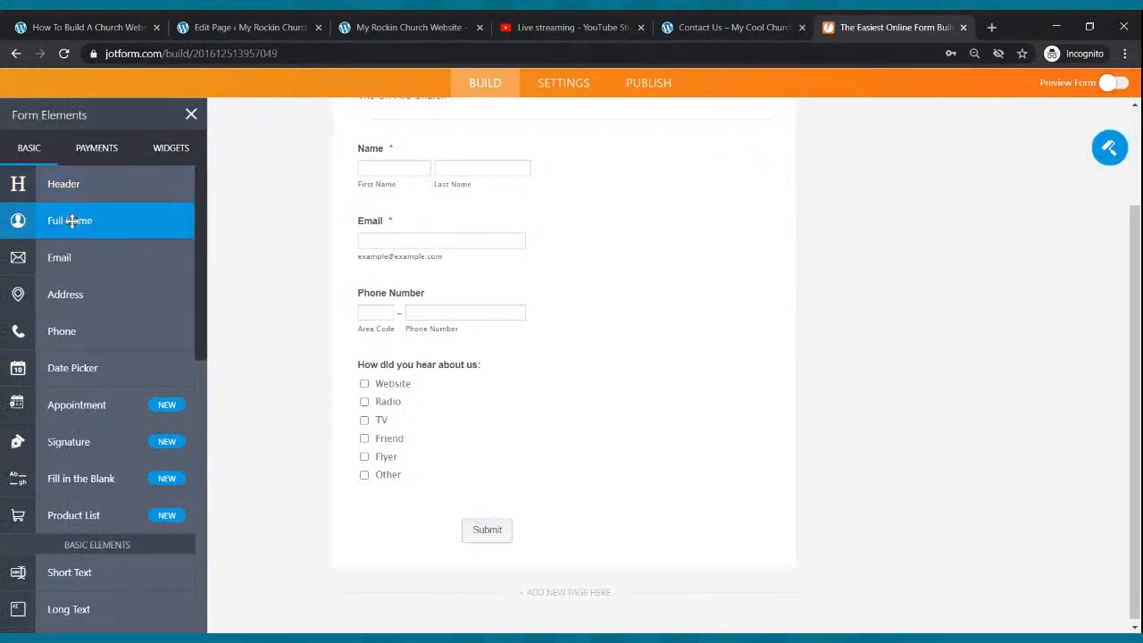
drag(72, 220, 437, 217)
scroll(437, 217, up, 3)
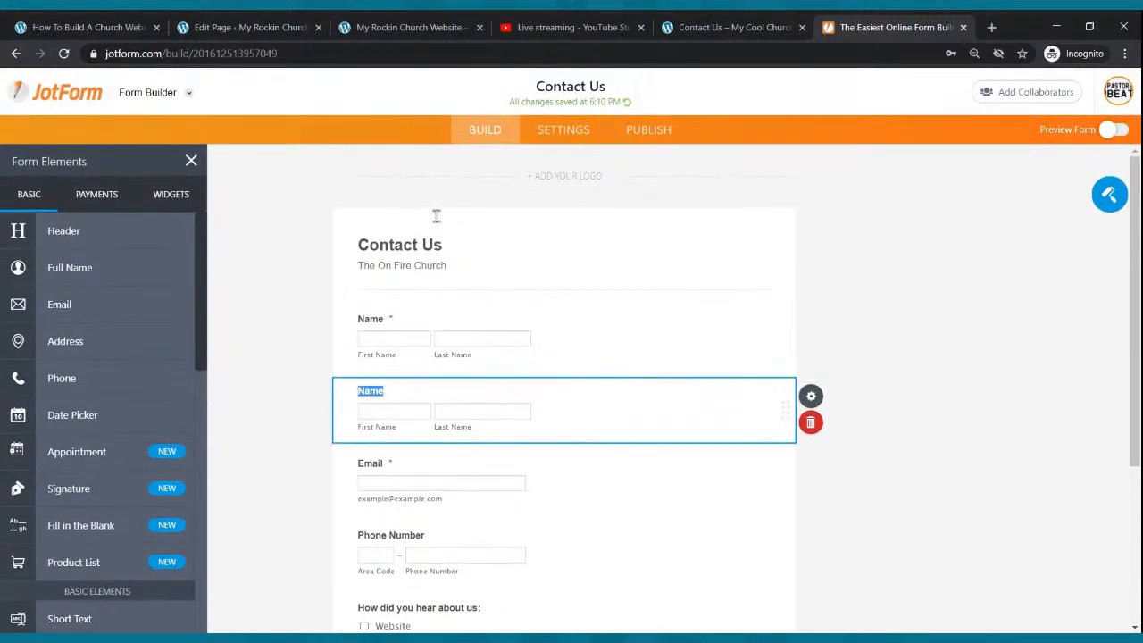
click(811, 422)
scroll(643, 286, down, 3)
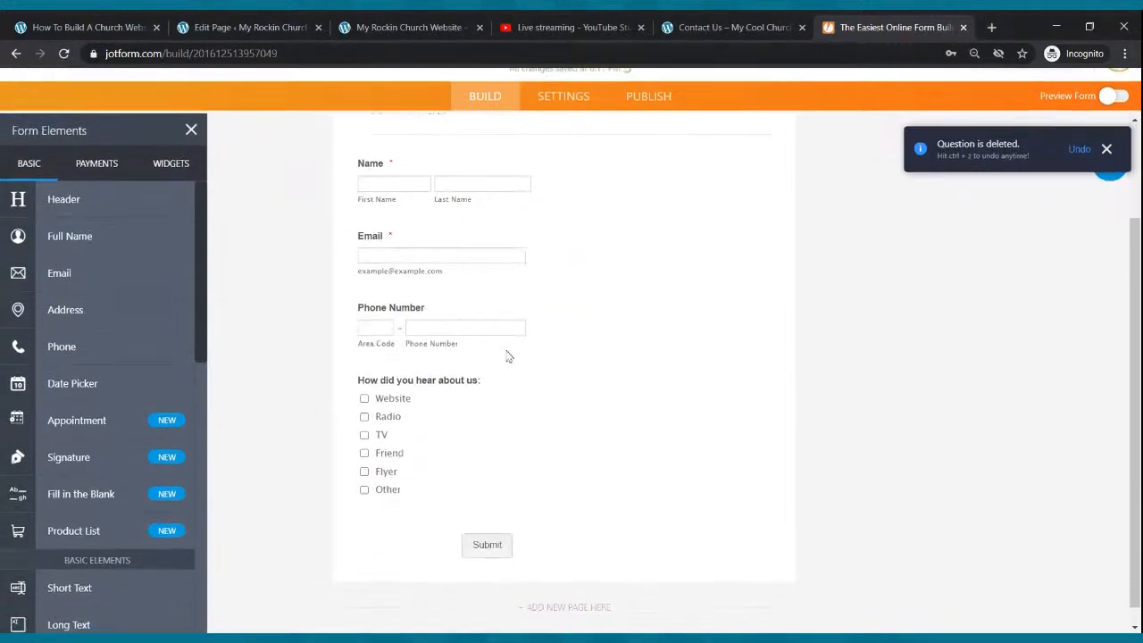
drag(69, 261, 464, 224)
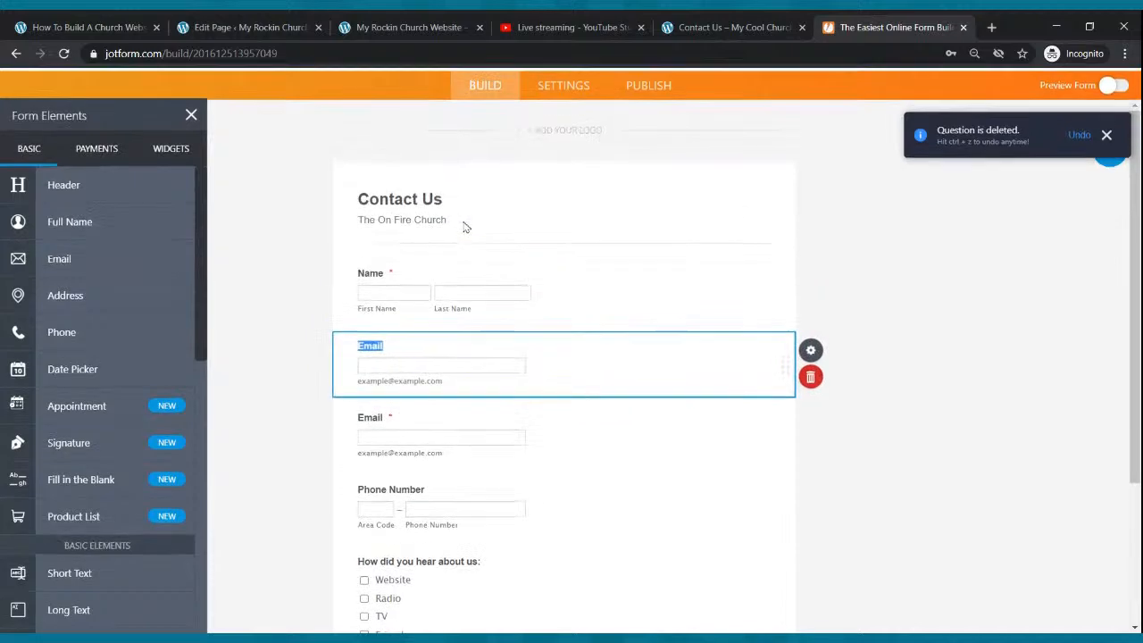
click(820, 429)
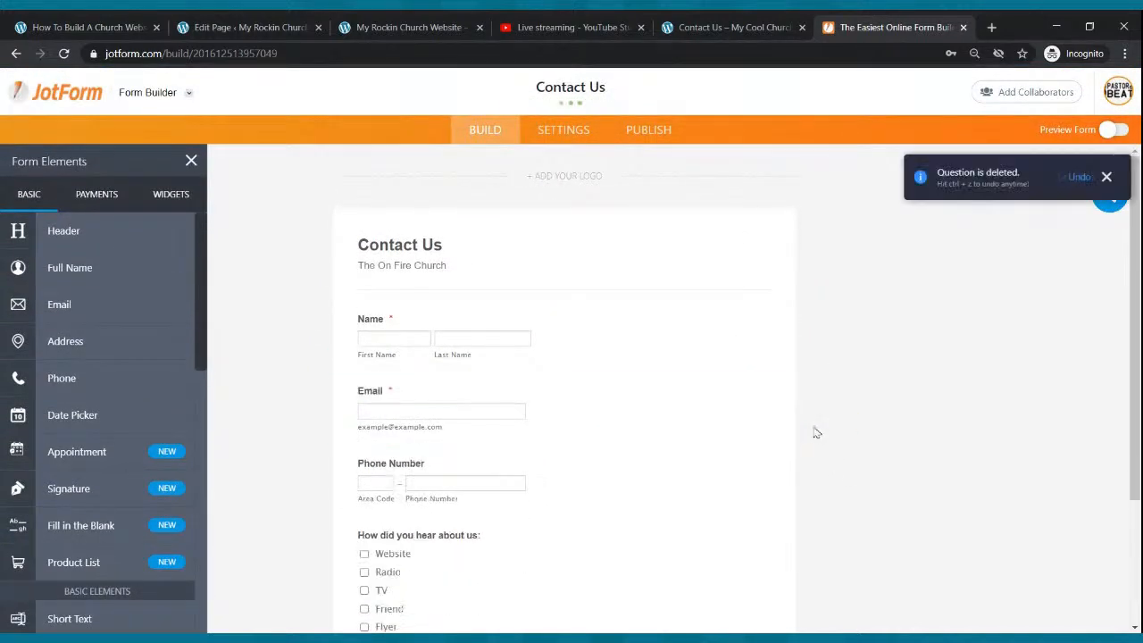
scroll(616, 296, down, 3)
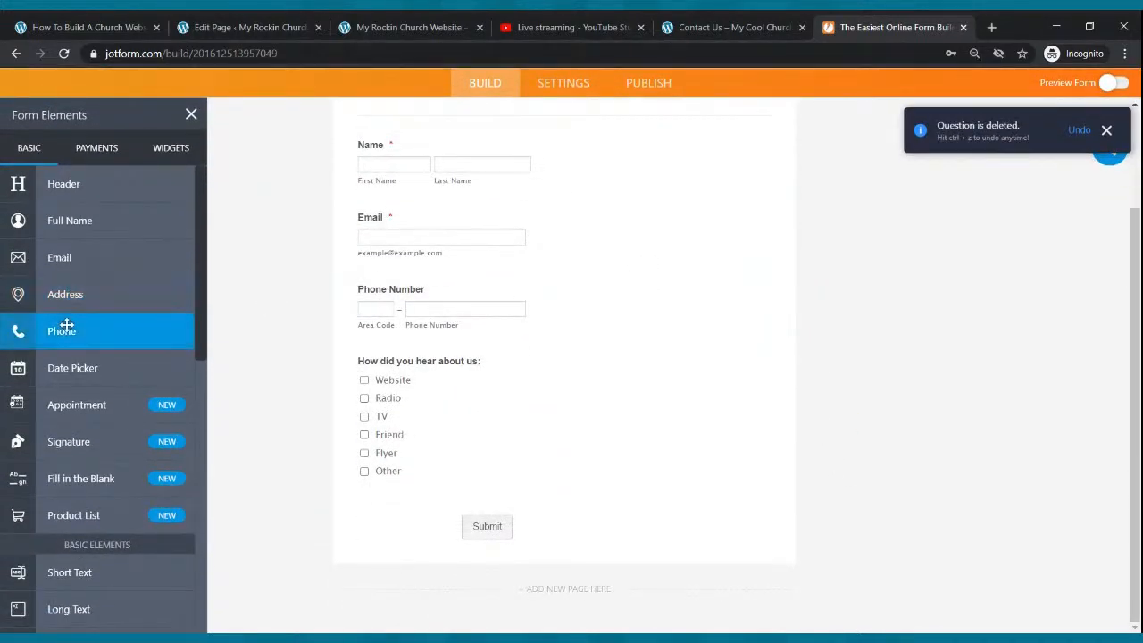
scroll(117, 301, down, 2)
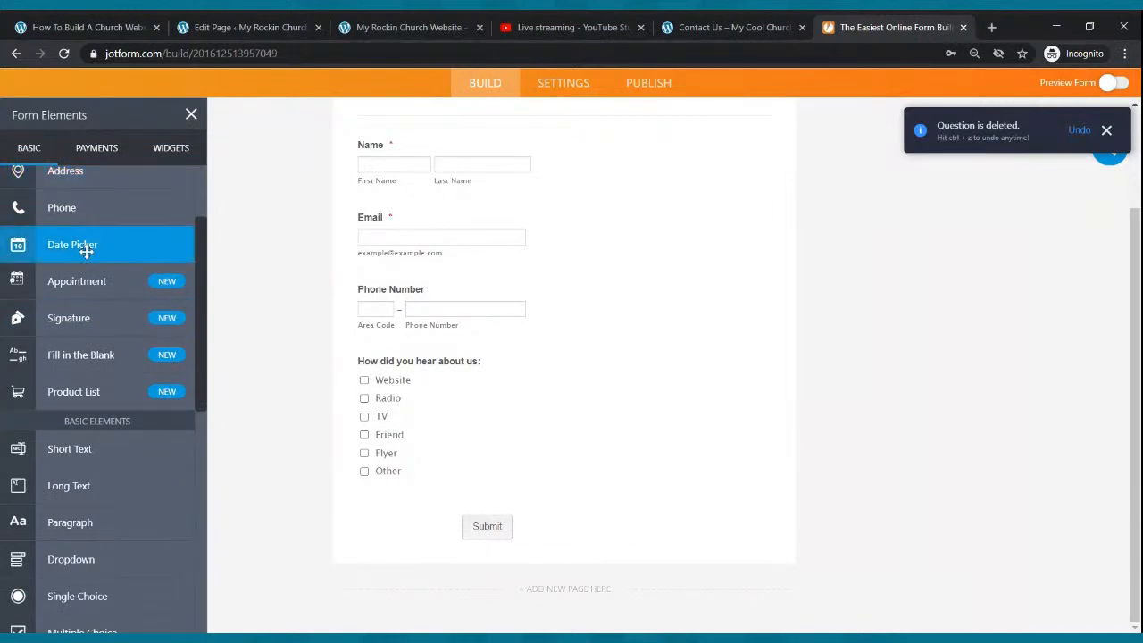
mouse_move(94, 217)
mouse_down()
mouse_move(357, 283)
mouse_move(105, 238)
mouse_up()
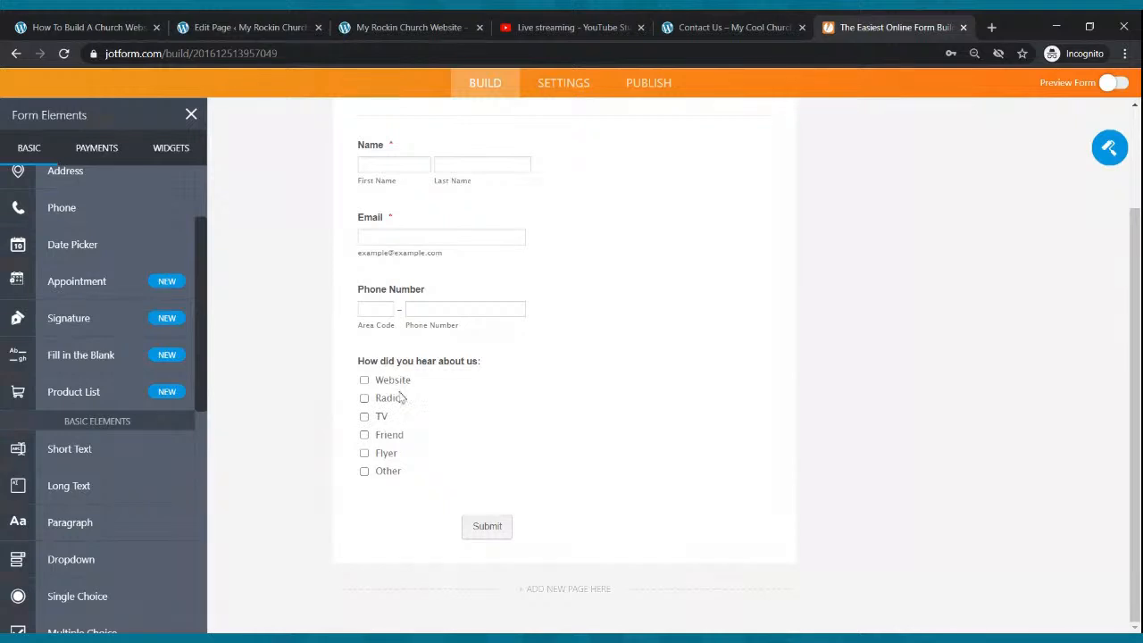
scroll(117, 370, down, 3)
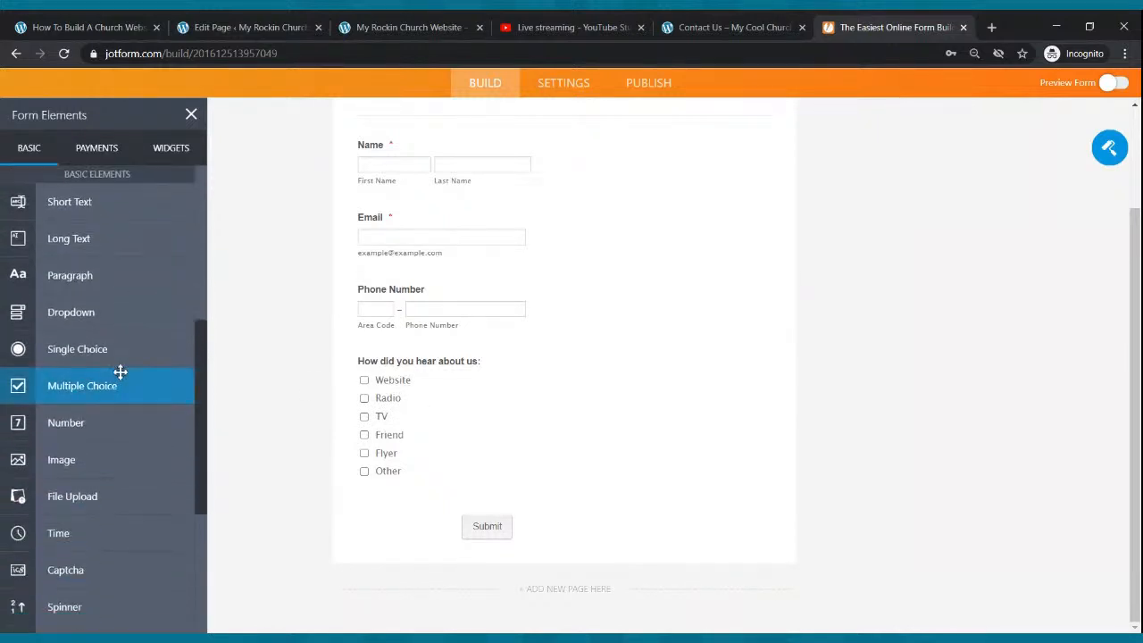
drag(91, 387, 404, 360)
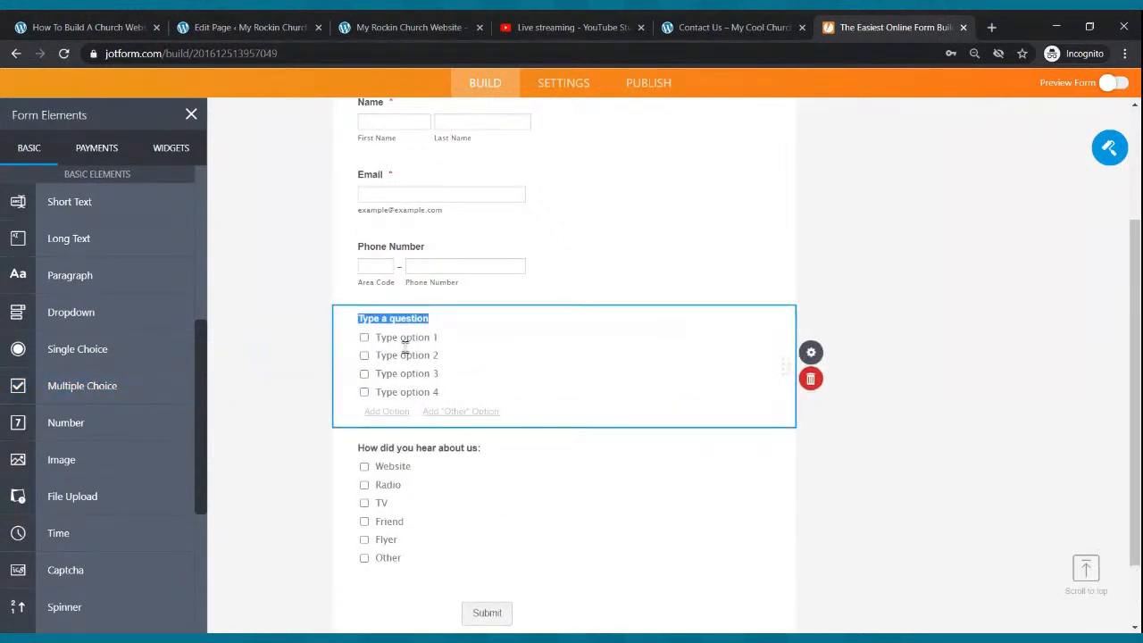
text(How did you hear about us:)
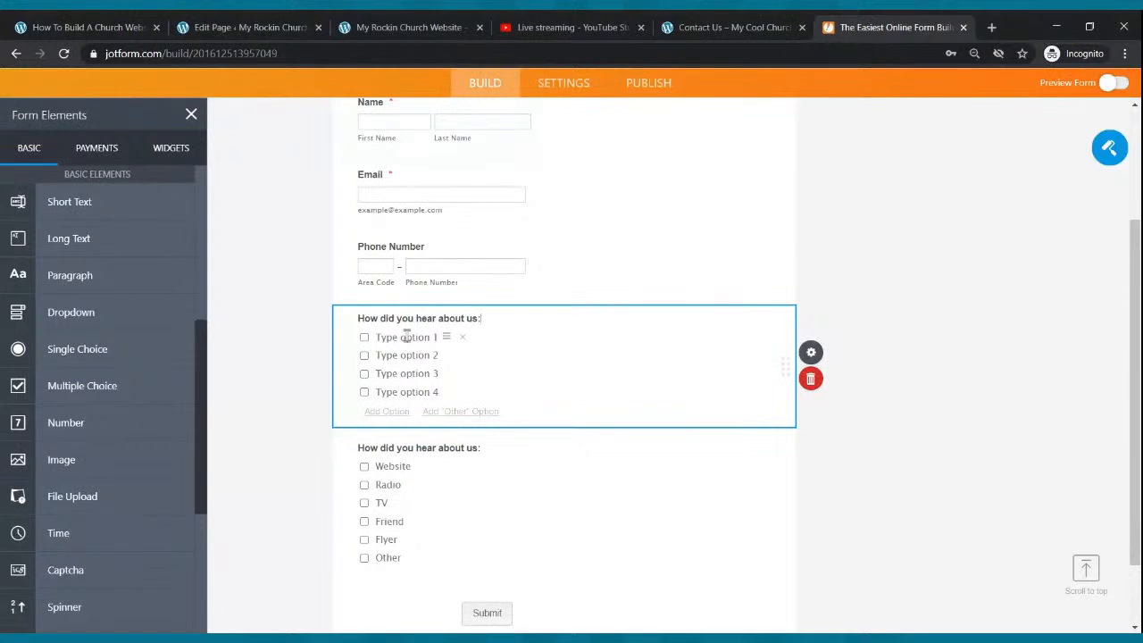
click(407, 336)
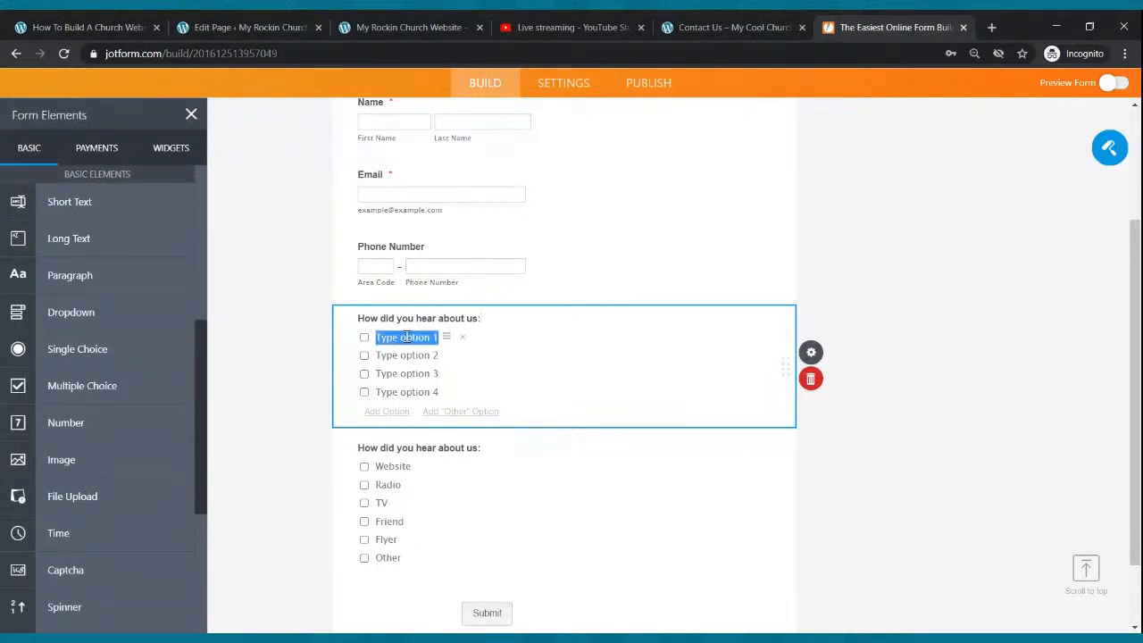
text(Flier)
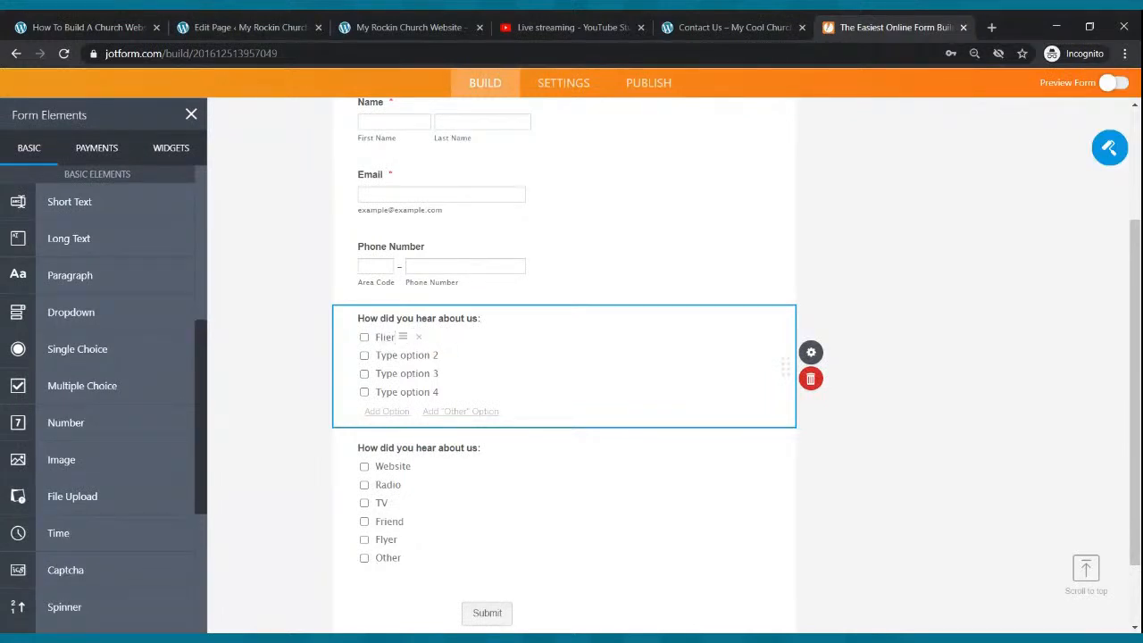
click(420, 355)
text(Radio)
click(415, 373)
text(Website)
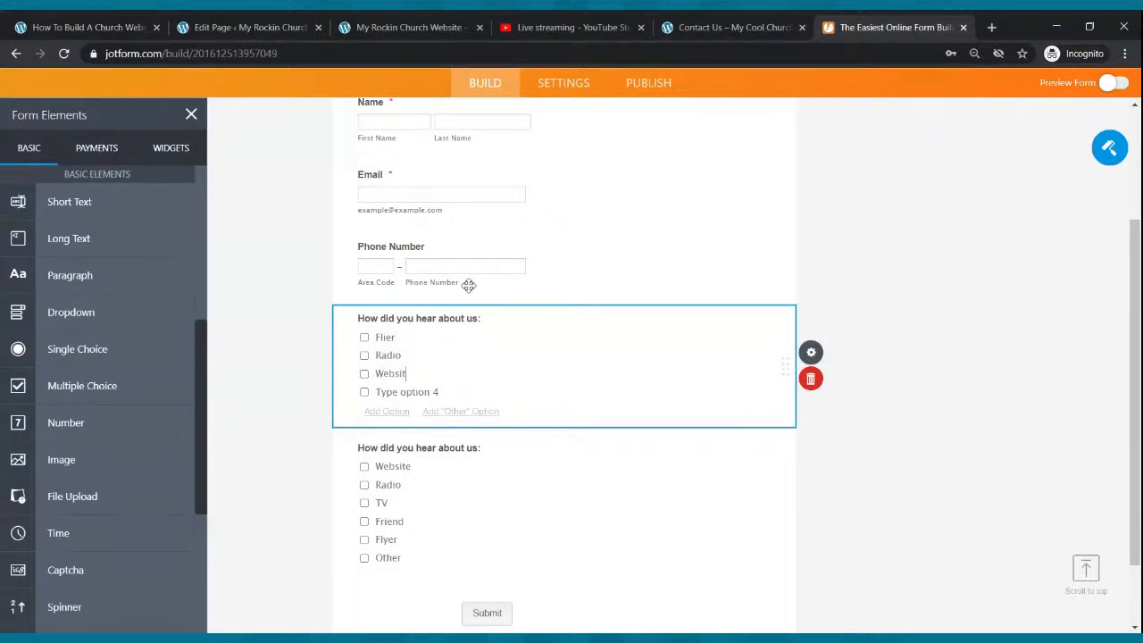
click(413, 393)
text(Tv)
click(386, 410)
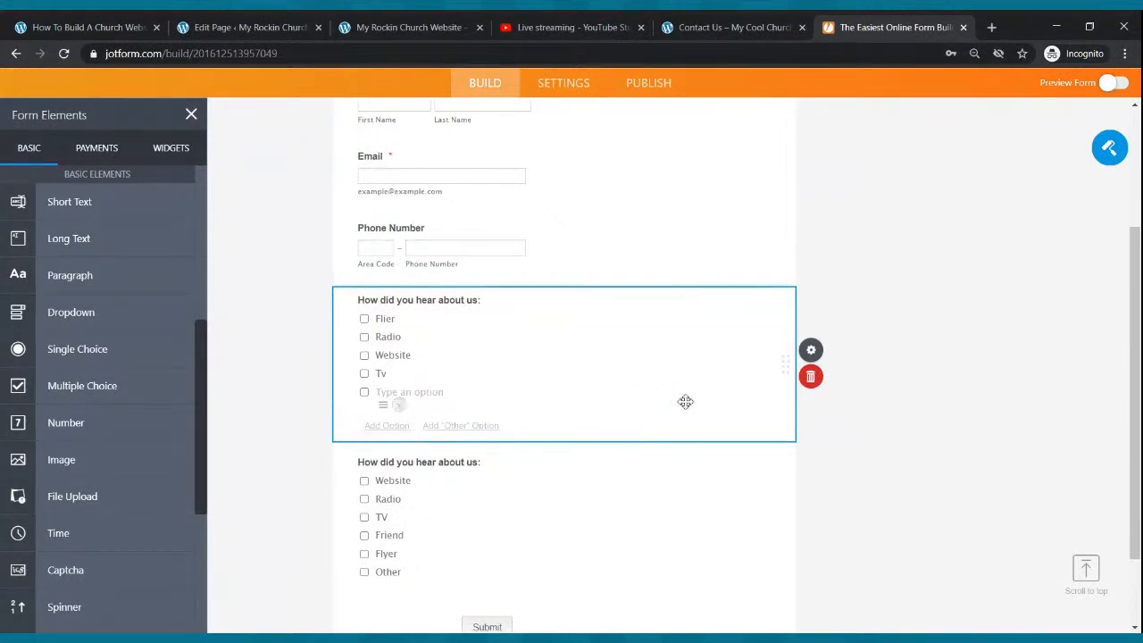
click(810, 376)
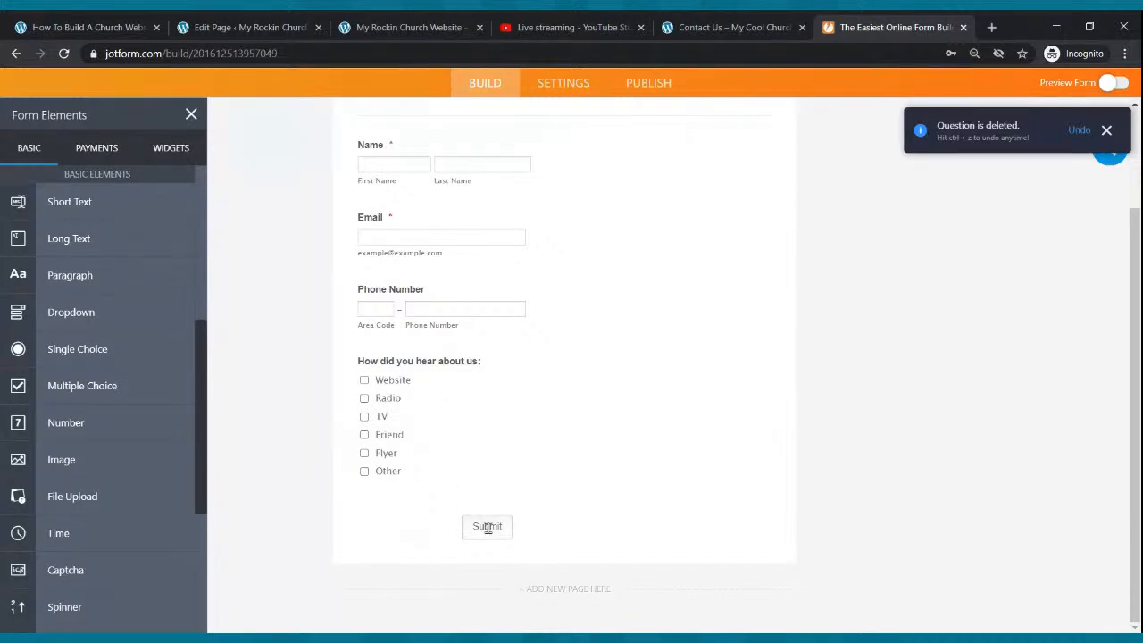
scroll(123, 480, down, 3)
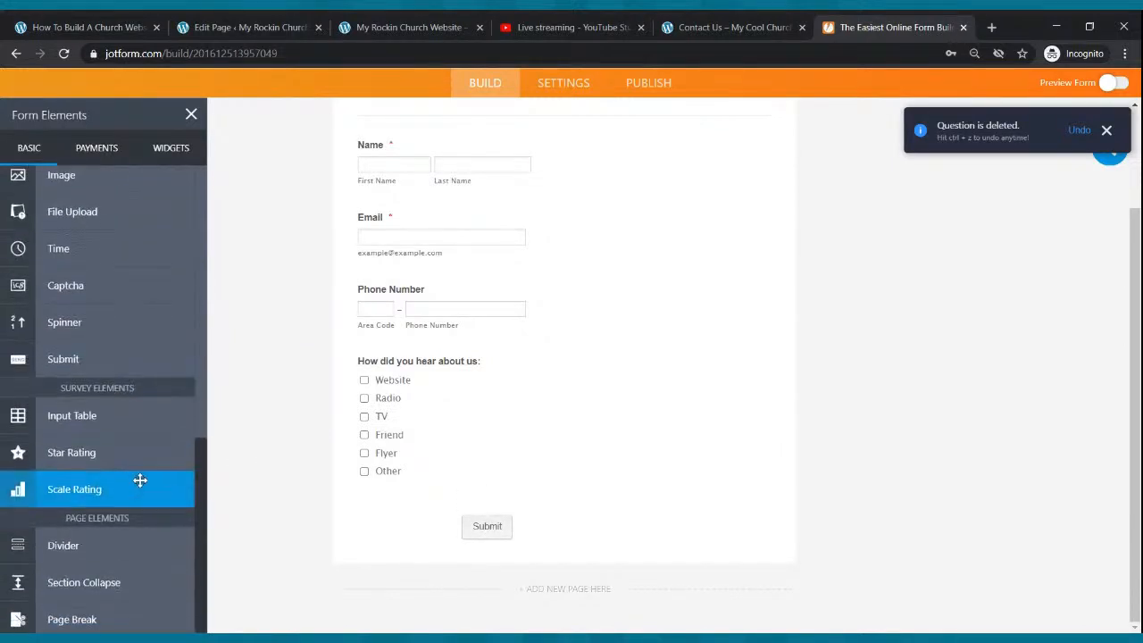
scroll(140, 484, up, 4)
scroll(780, 276, up, 3)
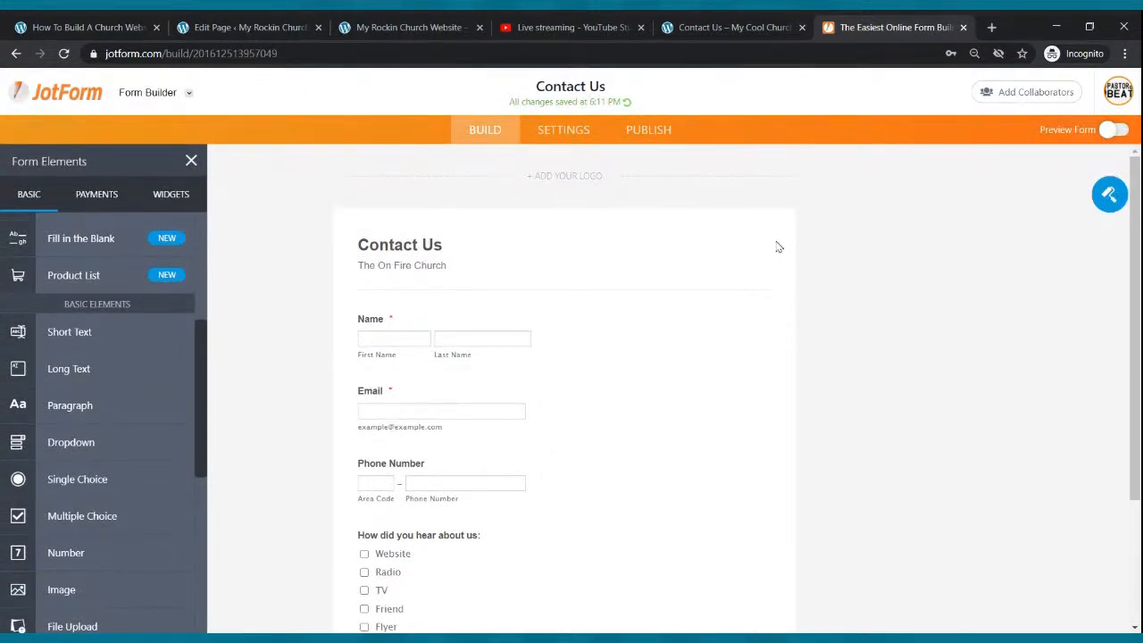
scroll(481, 361, down, 2)
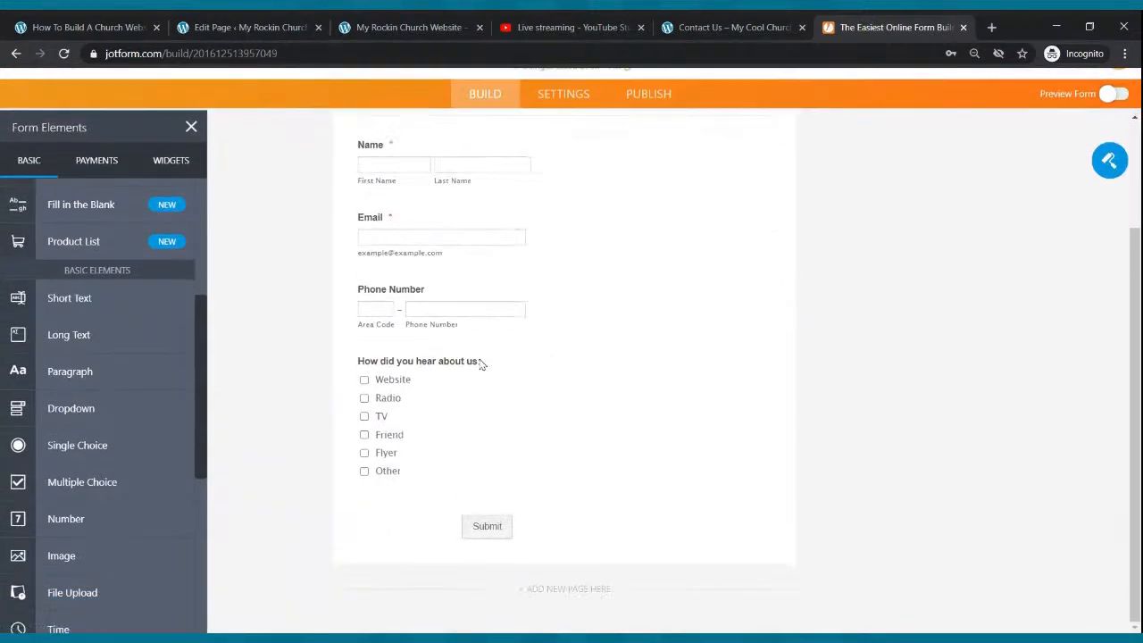
scroll(169, 385, down, 1)
scroll(174, 384, down, 1)
scroll(127, 342, up, 5)
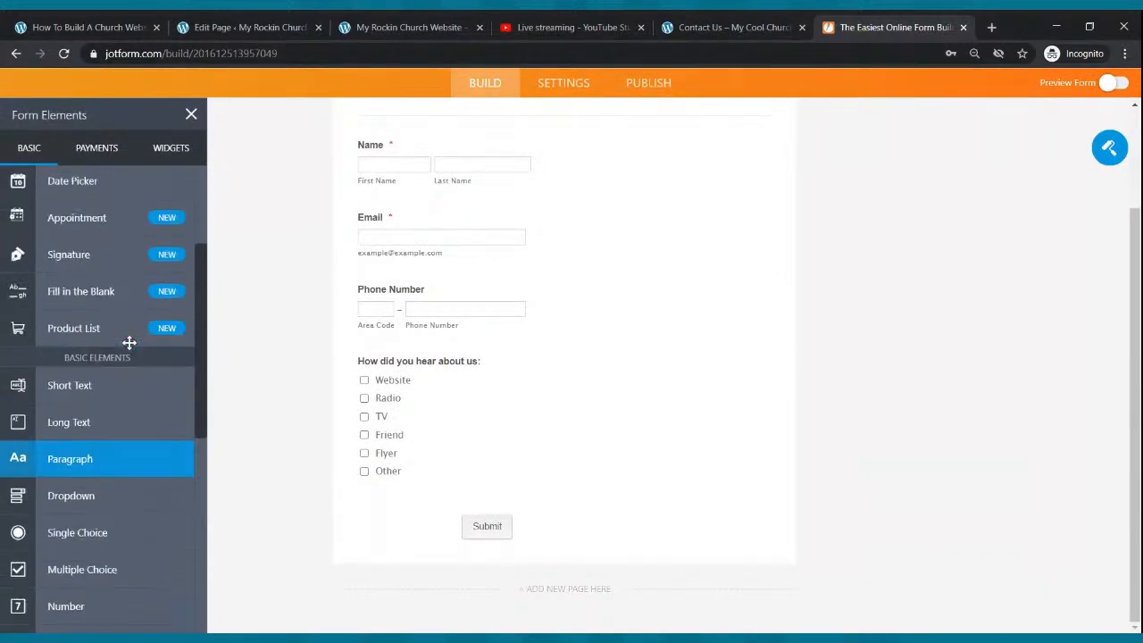
scroll(490, 384, up, 2)
scroll(490, 384, up, 1)
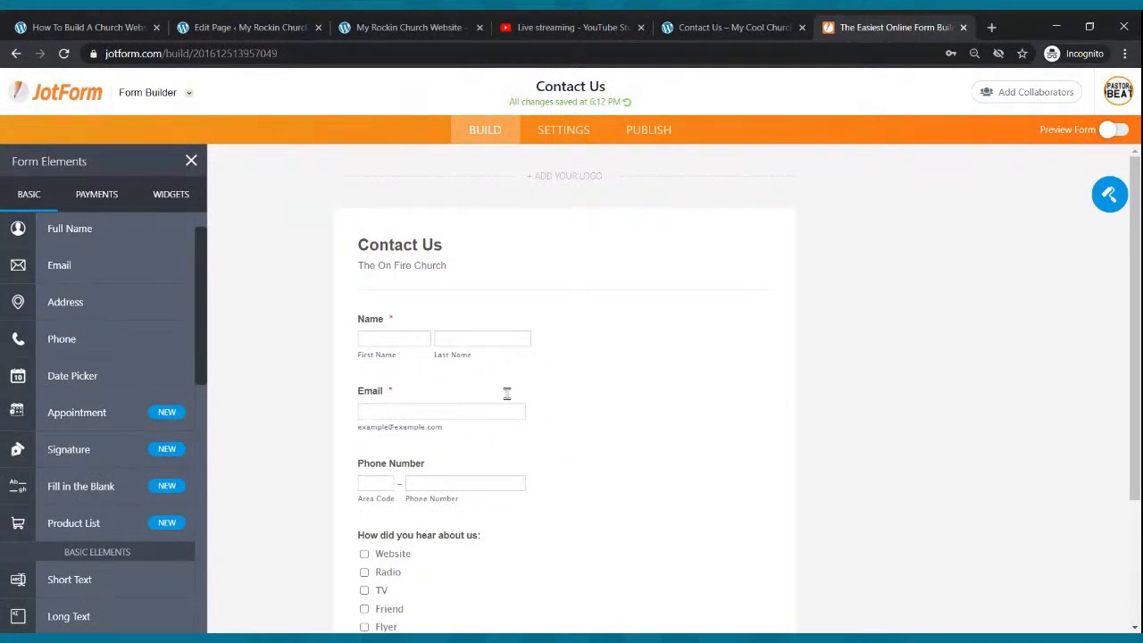
scroll(514, 410, down, 4)
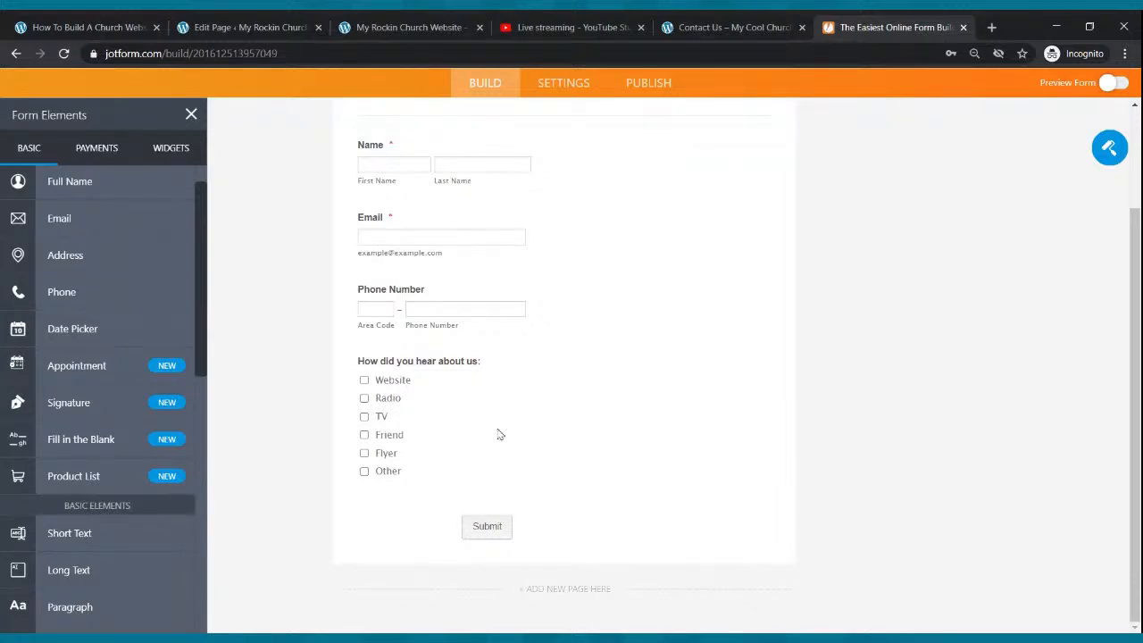
- Copy the Contact Us form's embed script from JotForm's Publish > Embed section
scroll(500, 434, up, 5)
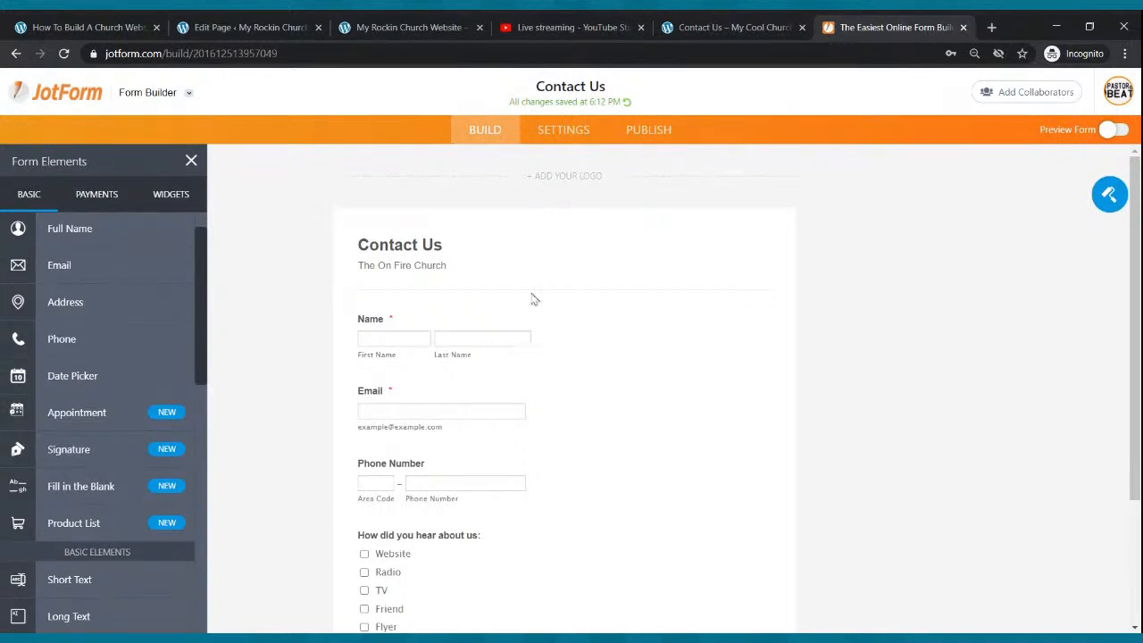
click(627, 136)
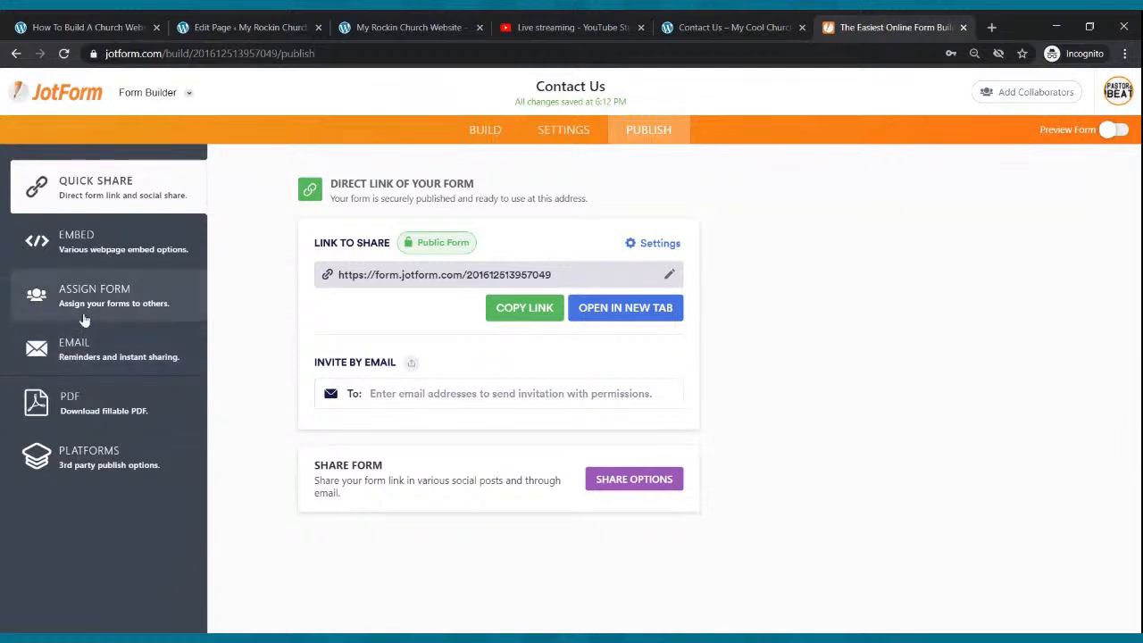
click(95, 243)
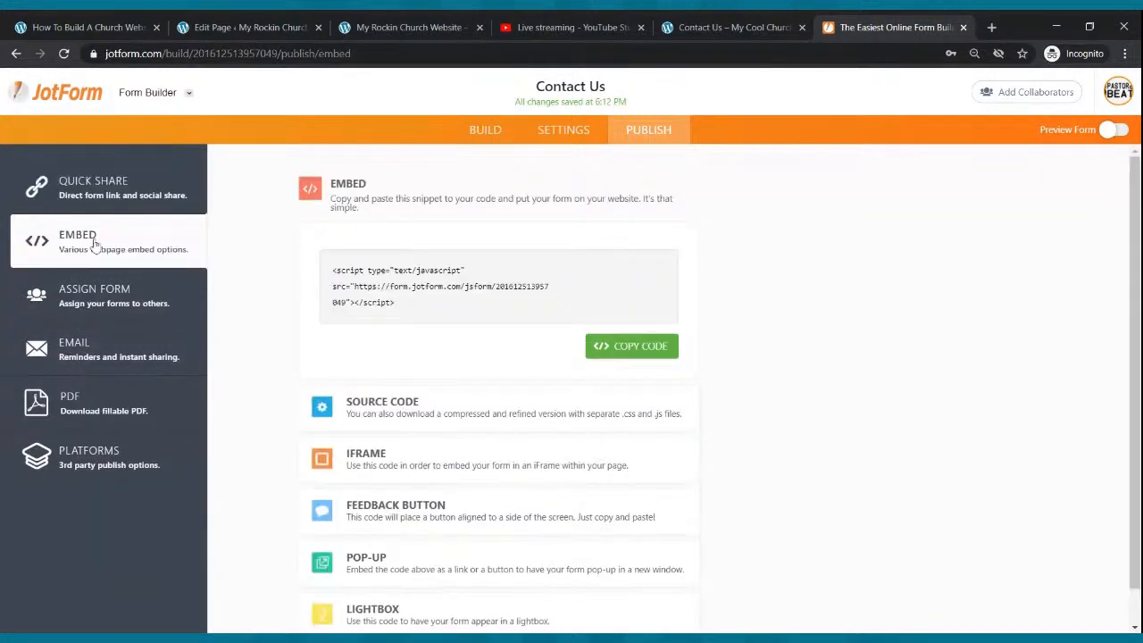
click(643, 348)
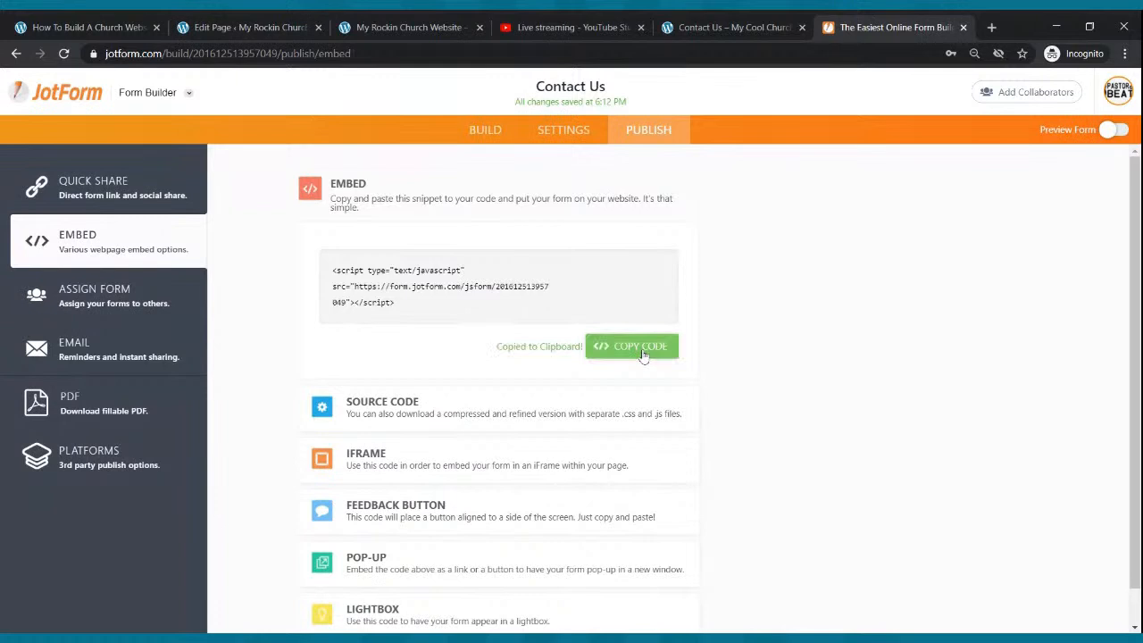
click(286, 27)
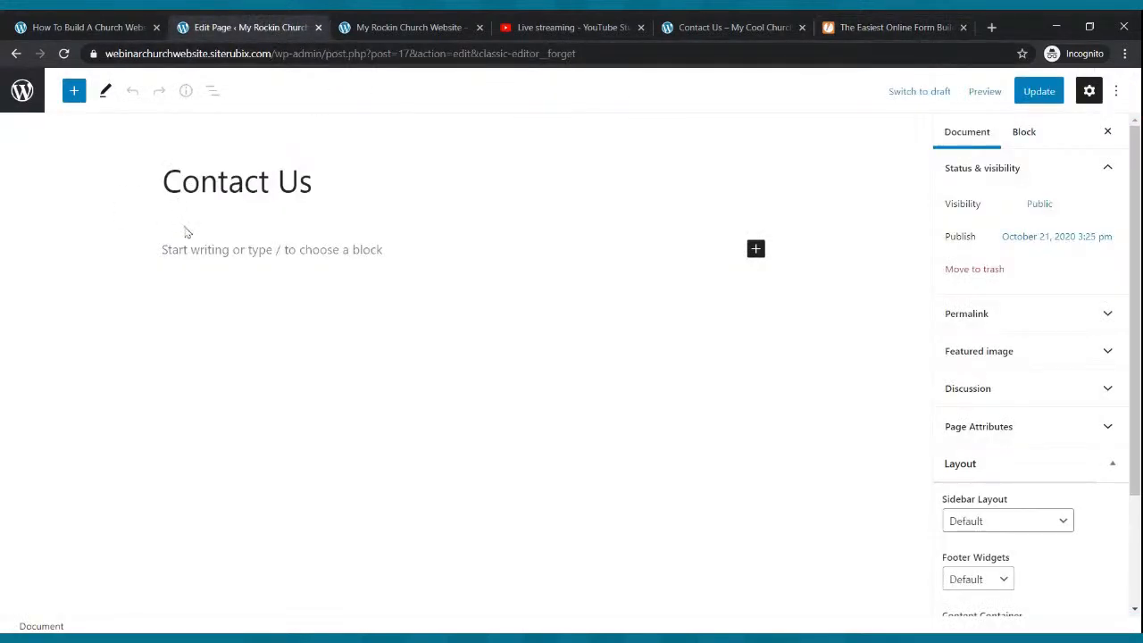
- Add a Custom HTML block with the pasted JotForm script to Contact Us and update the page
click(758, 252)
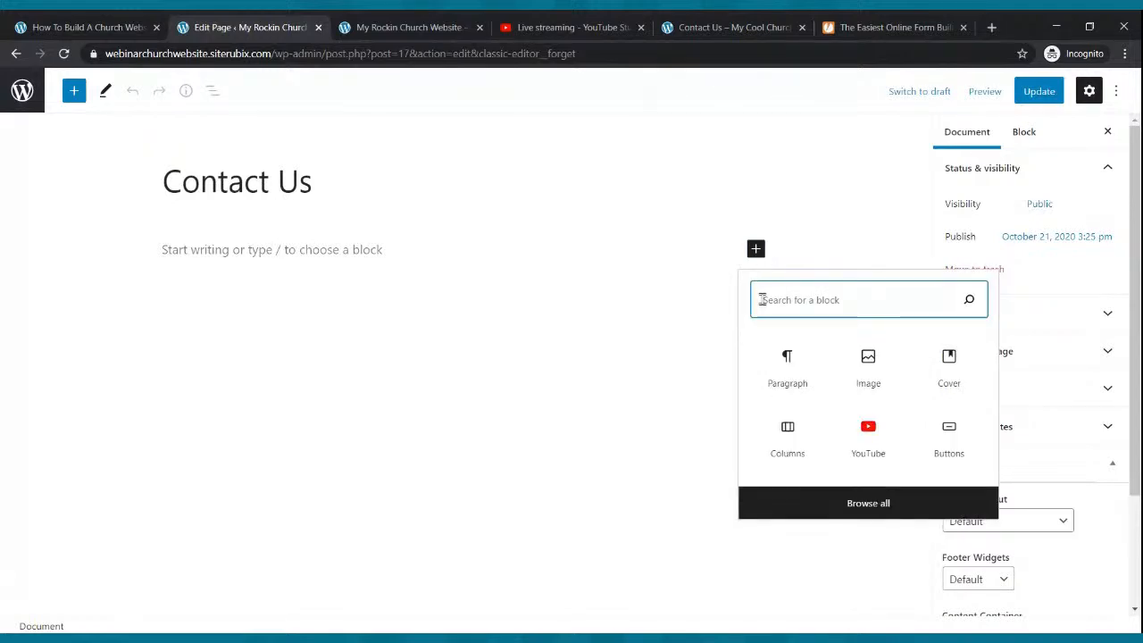
text(html)
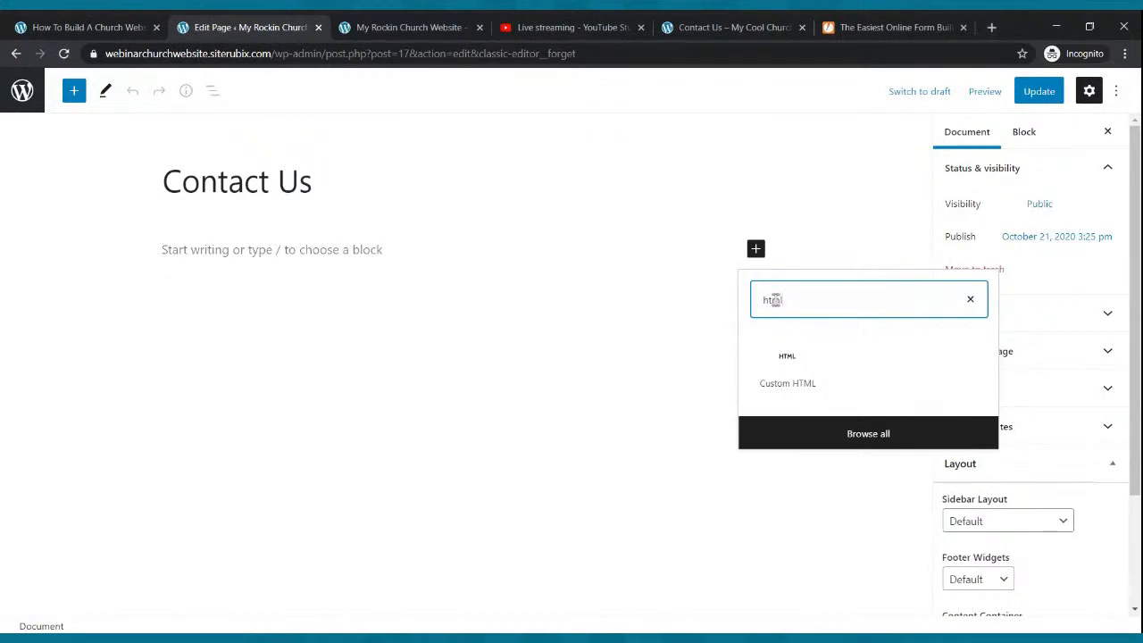
click(787, 367)
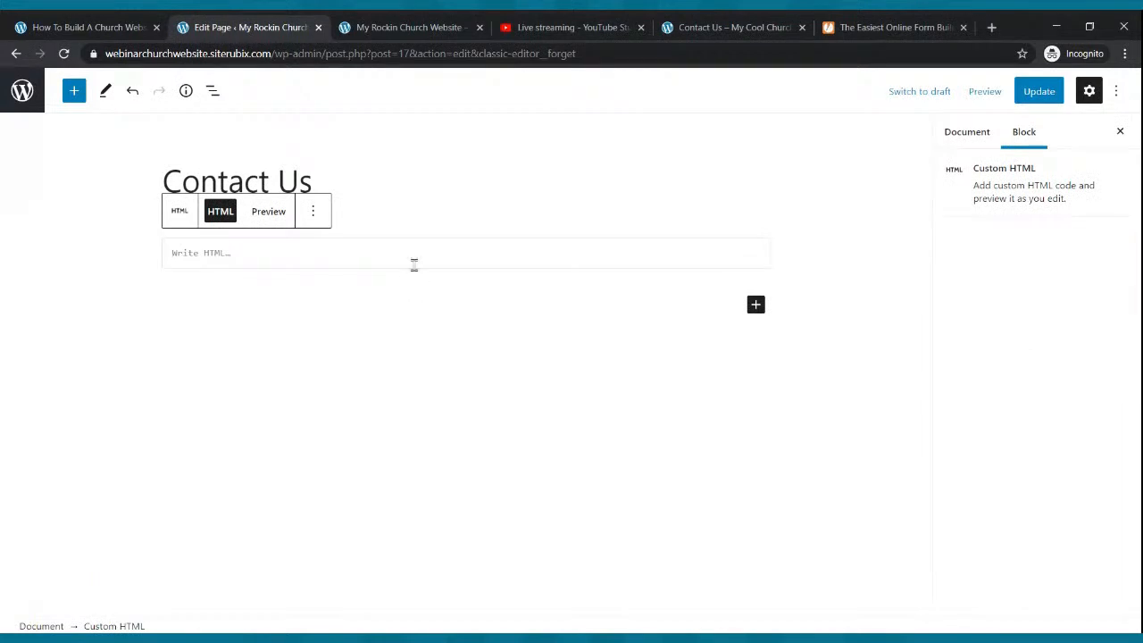
key(ctrl+v)
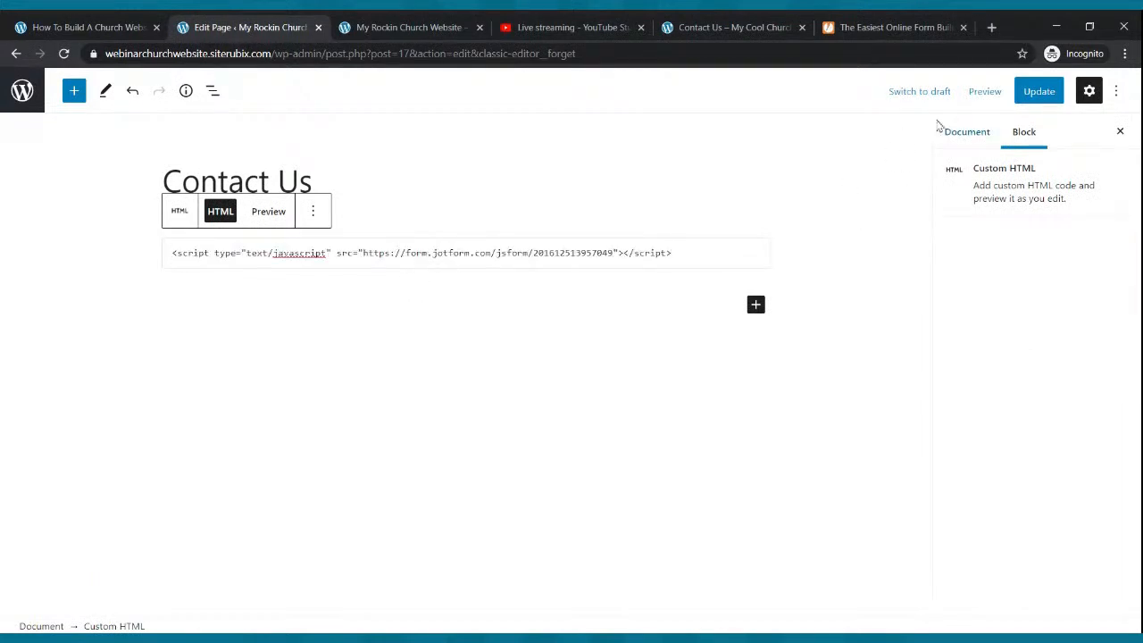
click(1023, 100)
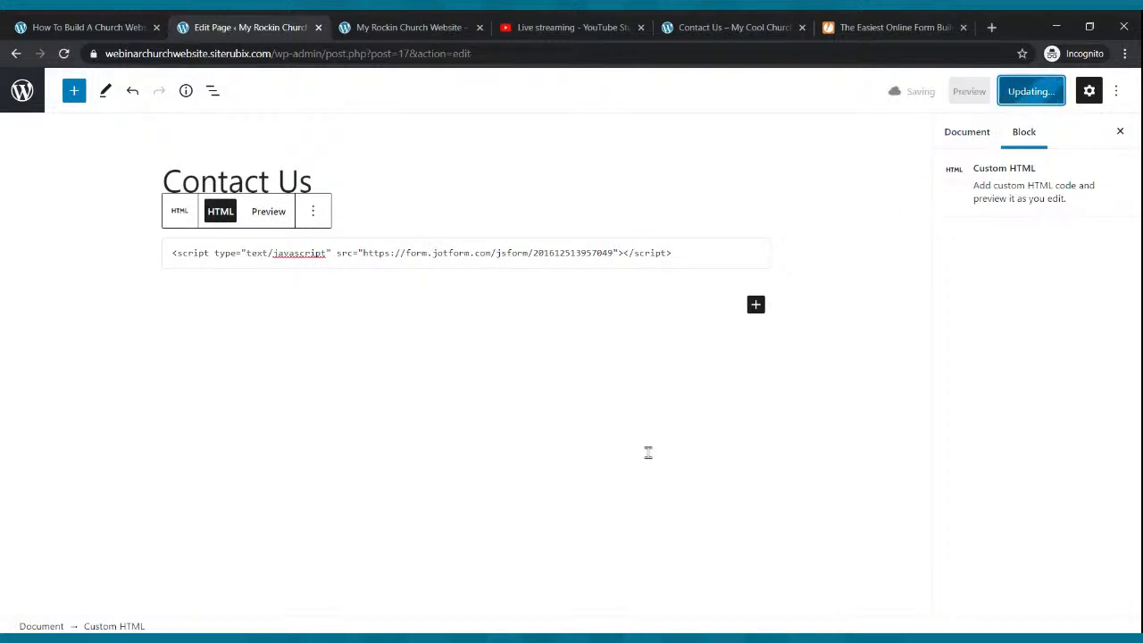
click(438, 29)
click(522, 127)
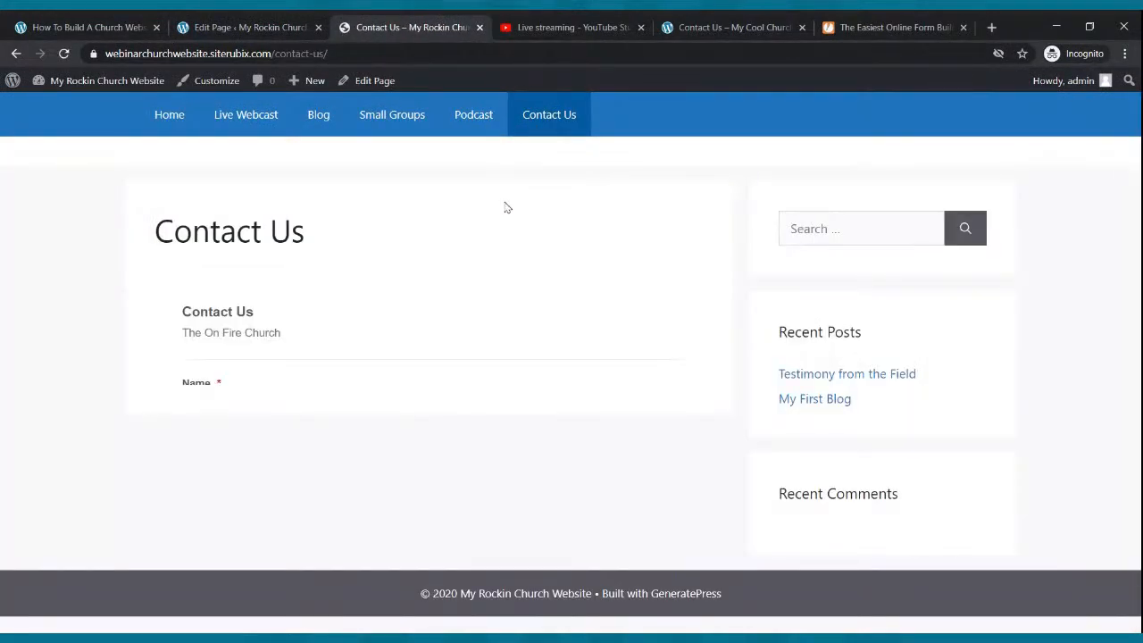
- Check the embedded contact form on the live Contact Us page, then leave the editor
scroll(507, 208, down, 3)
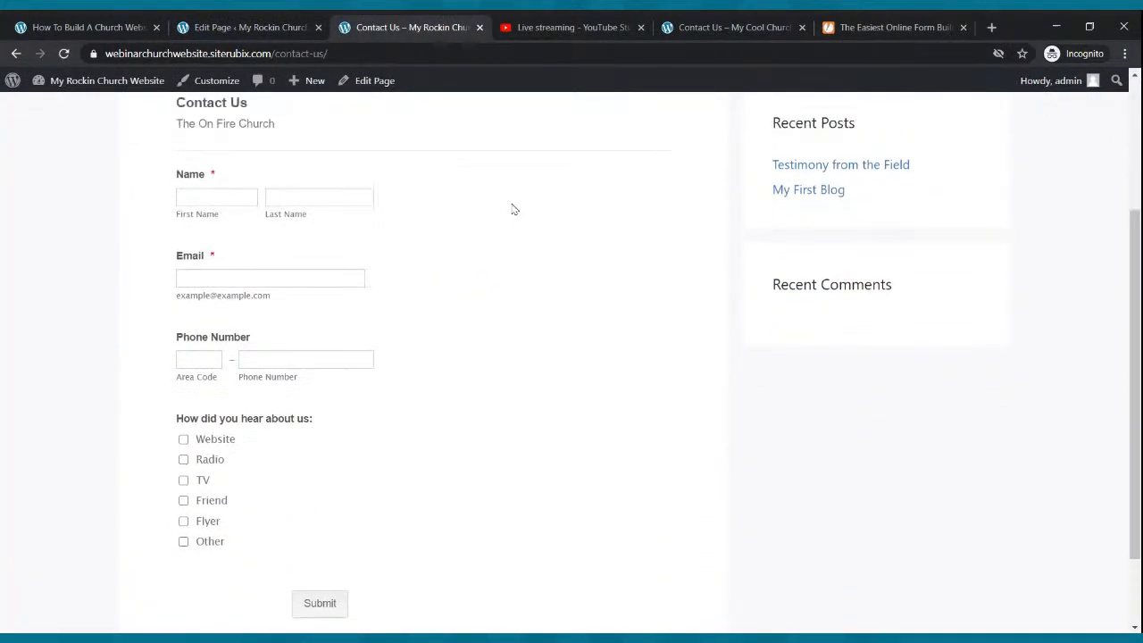
scroll(514, 209, up, 2)
scroll(521, 215, down, 1)
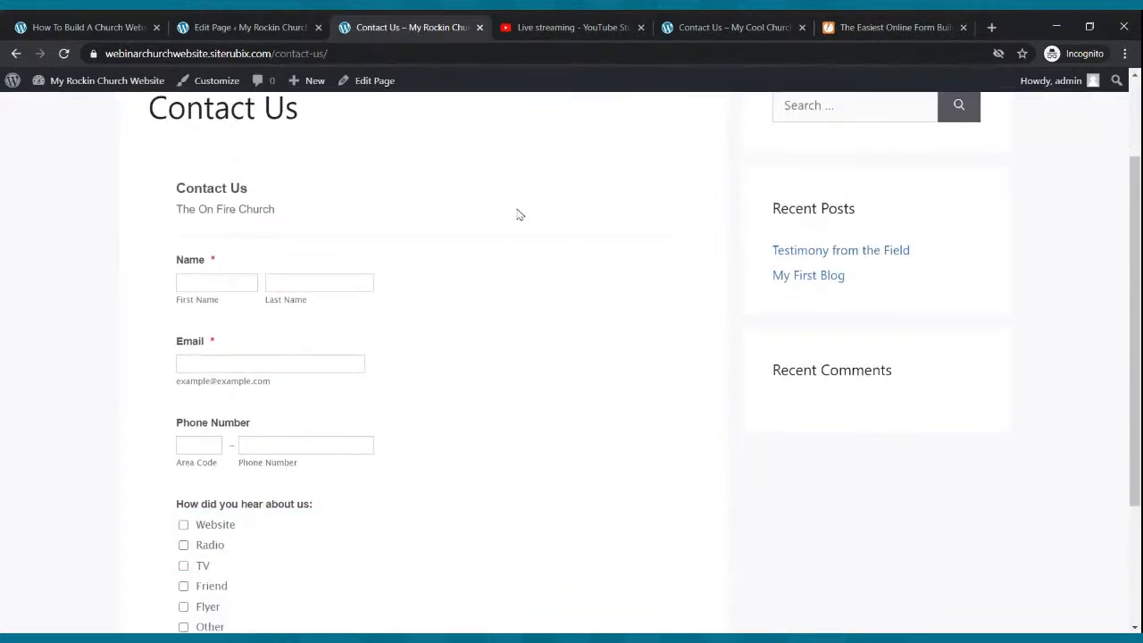
scroll(520, 217, up, 1)
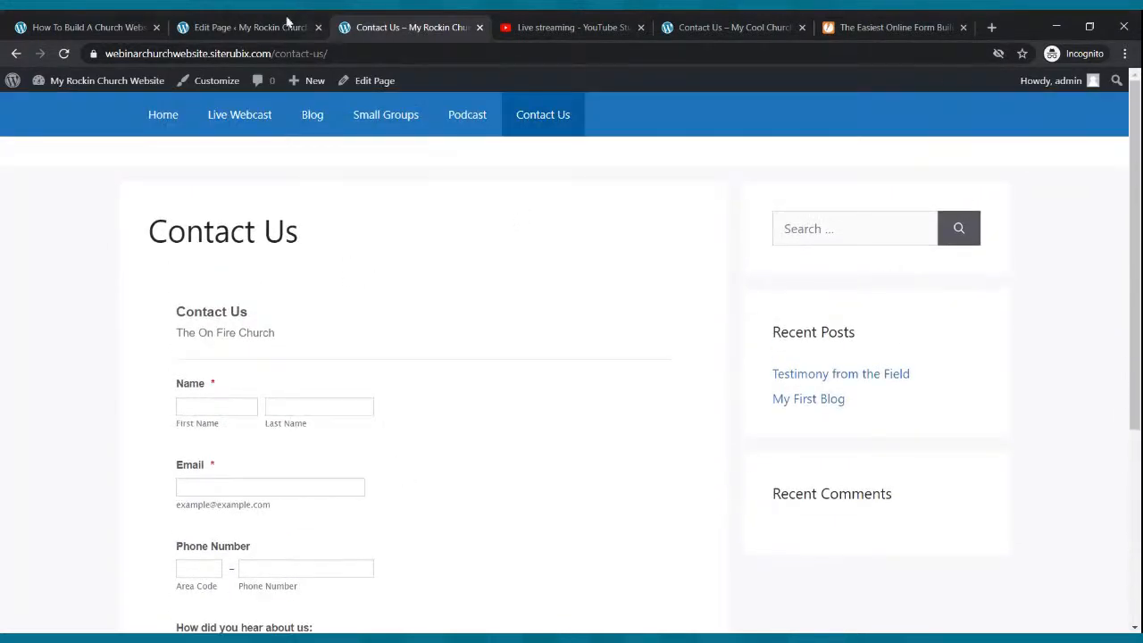
click(250, 26)
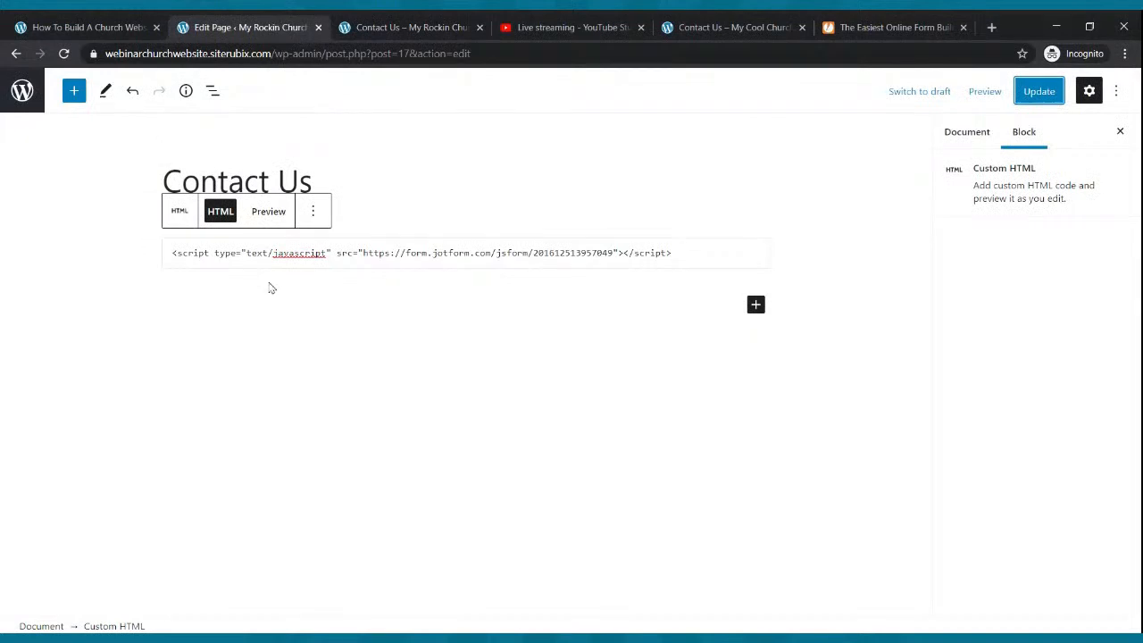
click(21, 92)
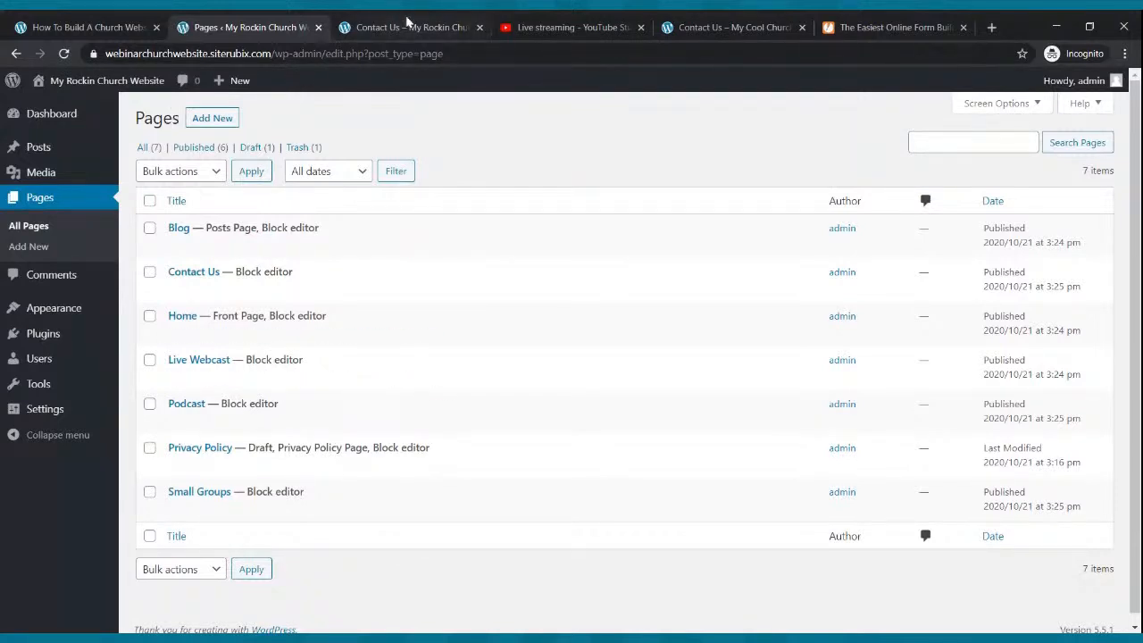
- Browse the live home and Live Webcast pages, then reload the All Pages list
click(403, 27)
click(168, 122)
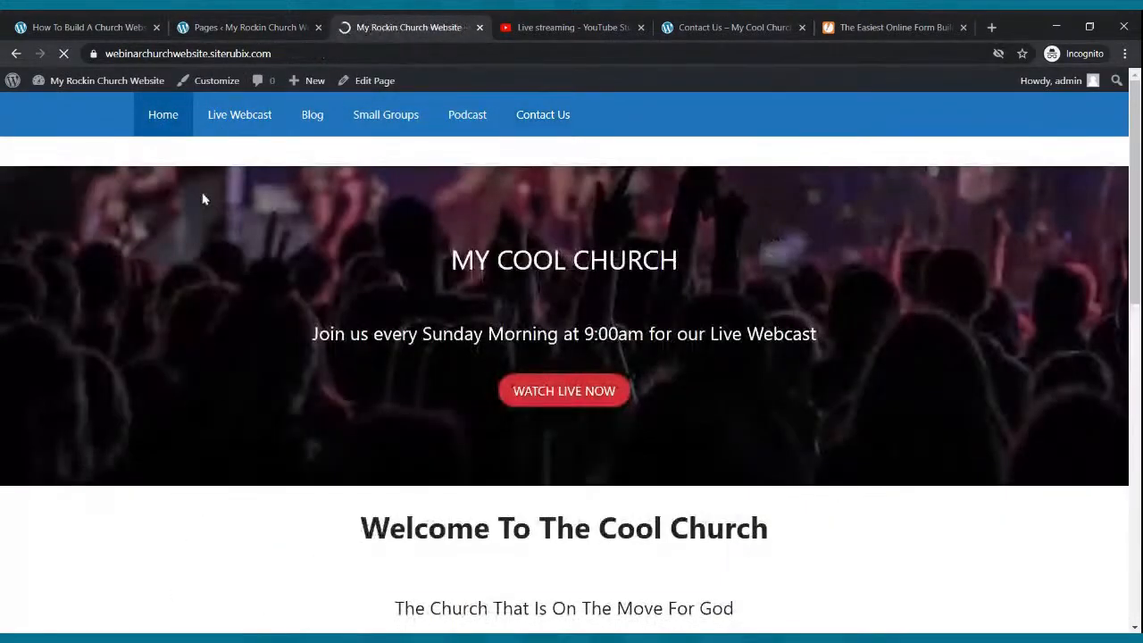
scroll(203, 182, down, 10)
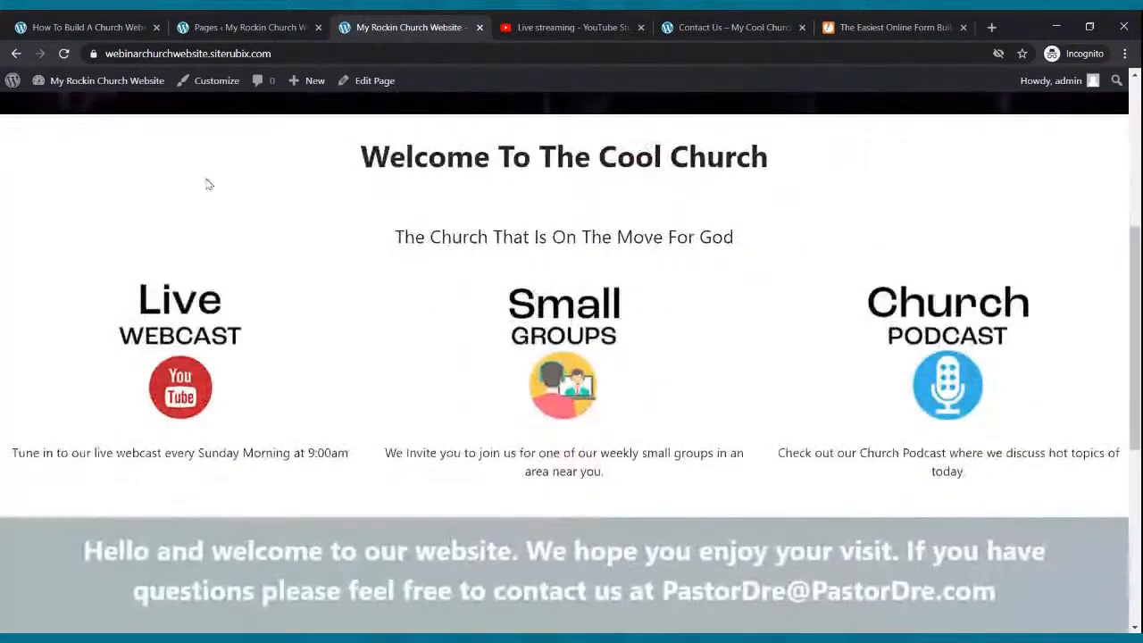
scroll(206, 183, up, 10)
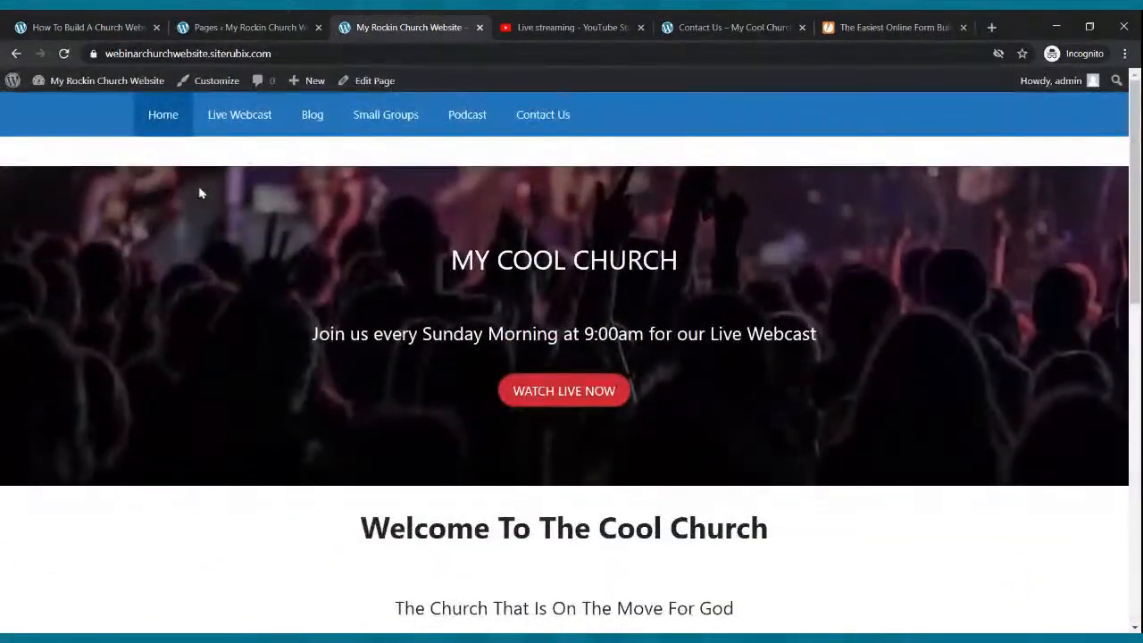
click(235, 122)
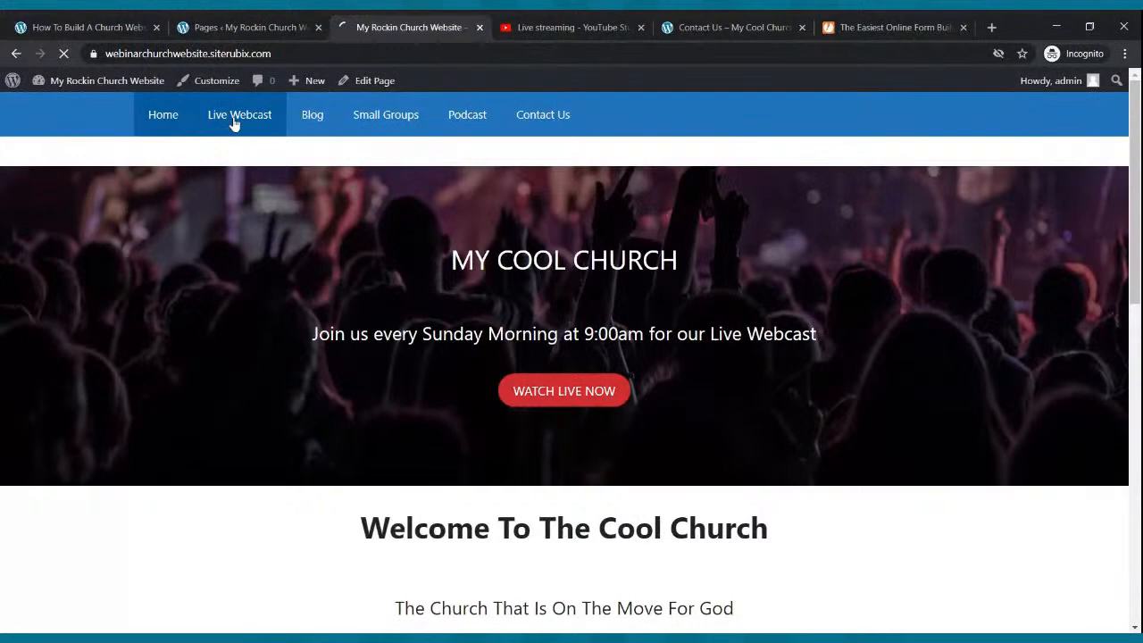
scroll(301, 265, down, 3)
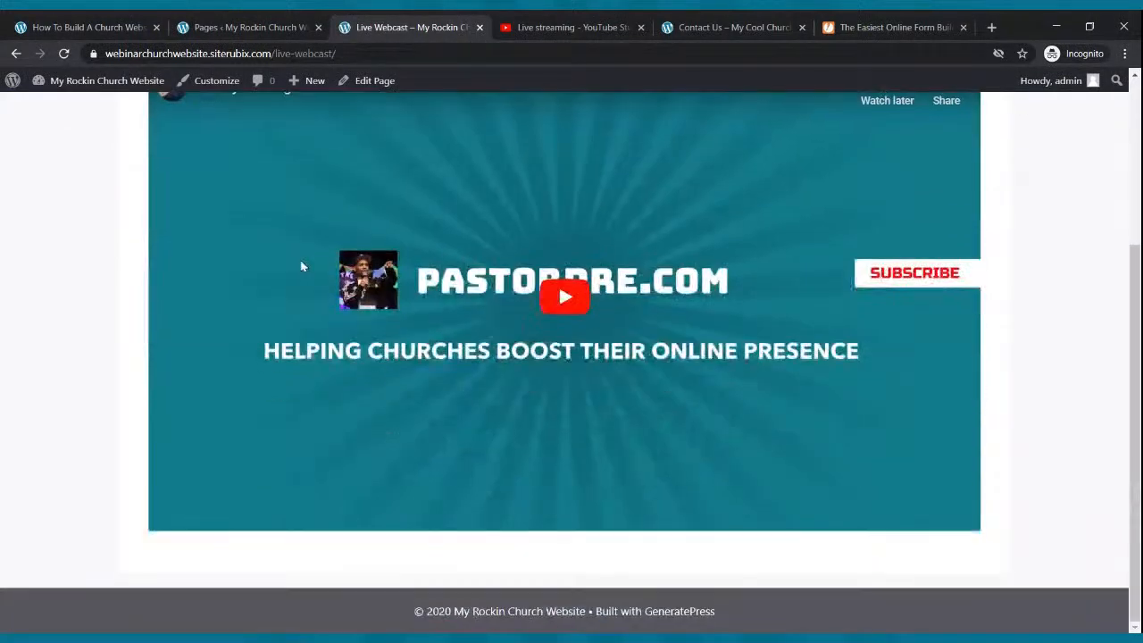
scroll(305, 248, up, 3)
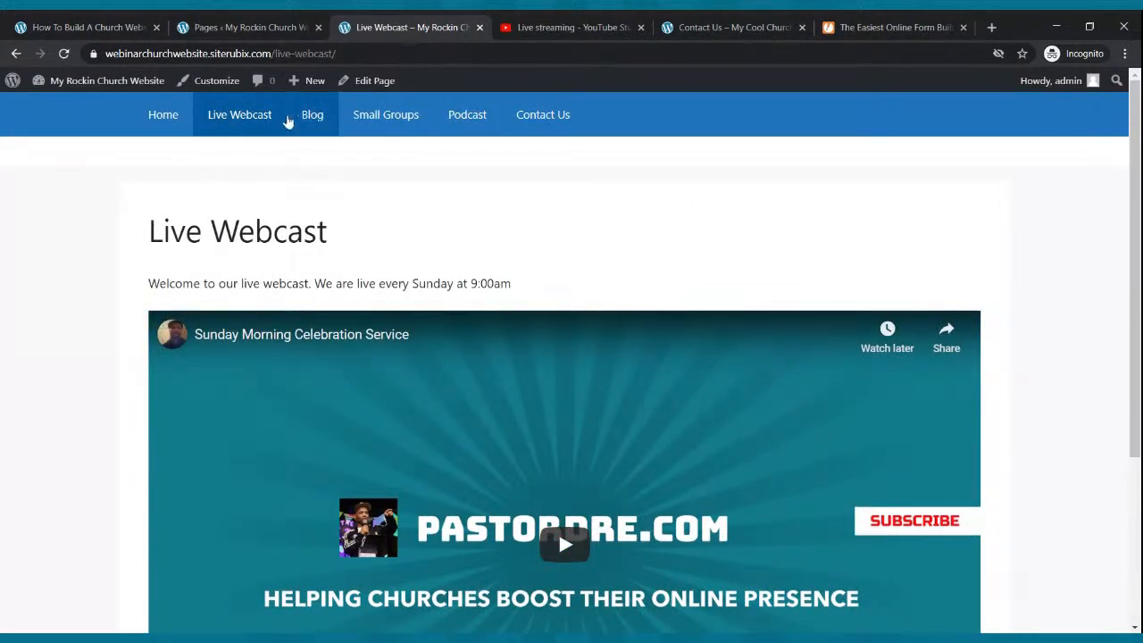
click(237, 27)
click(78, 207)
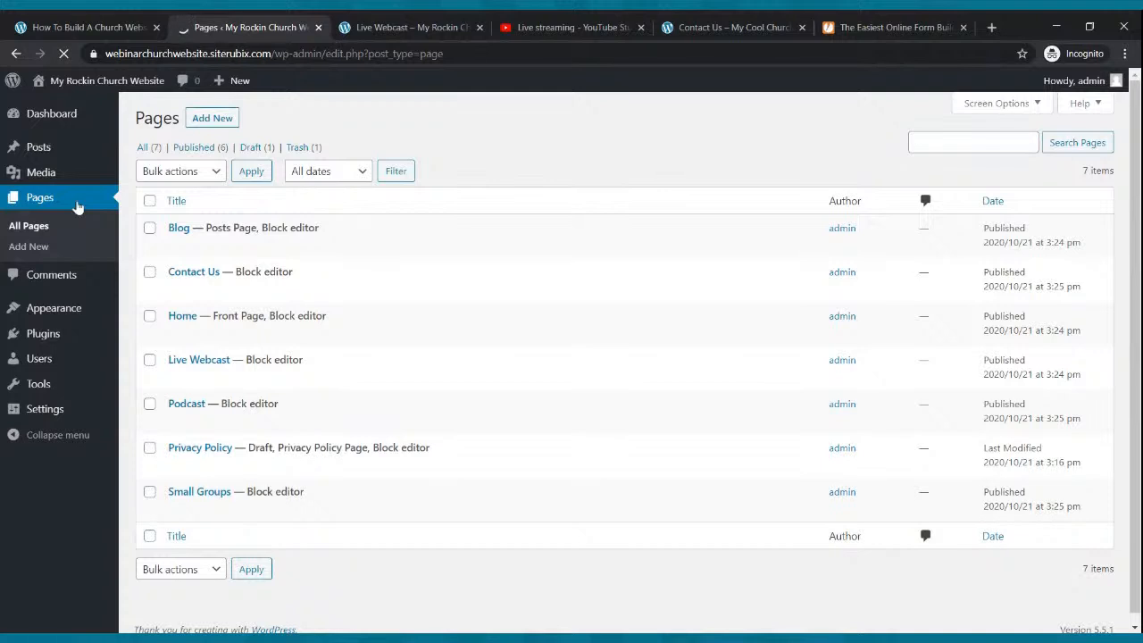
- Open Live Webcast in the block editor and insert a Two buttons pattern below the video
mouse_move(207, 382)
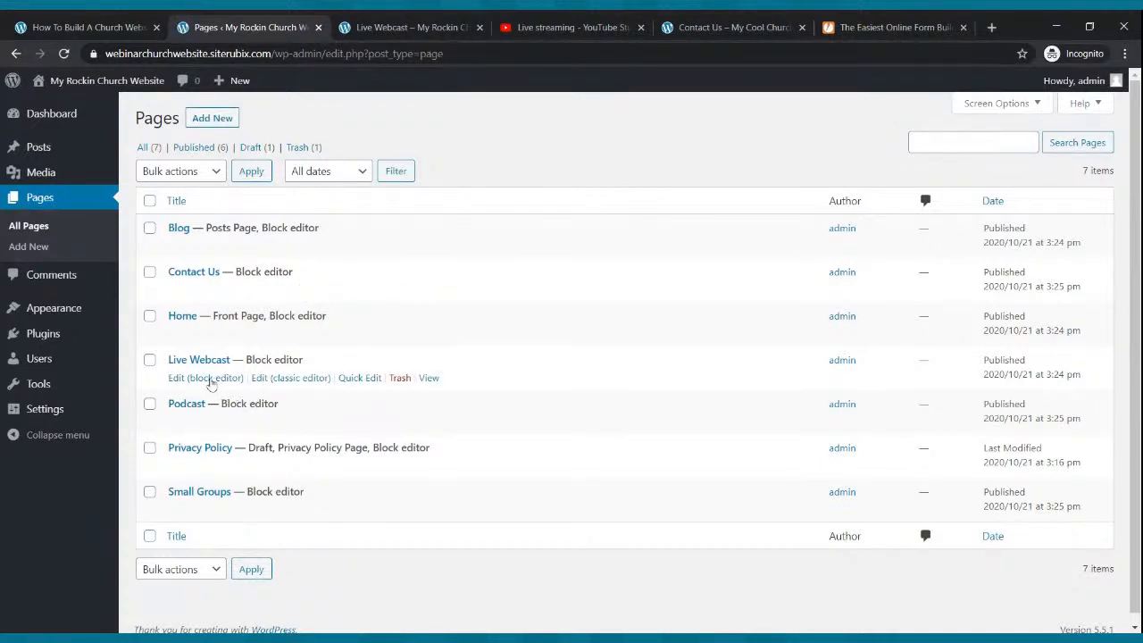
click(211, 379)
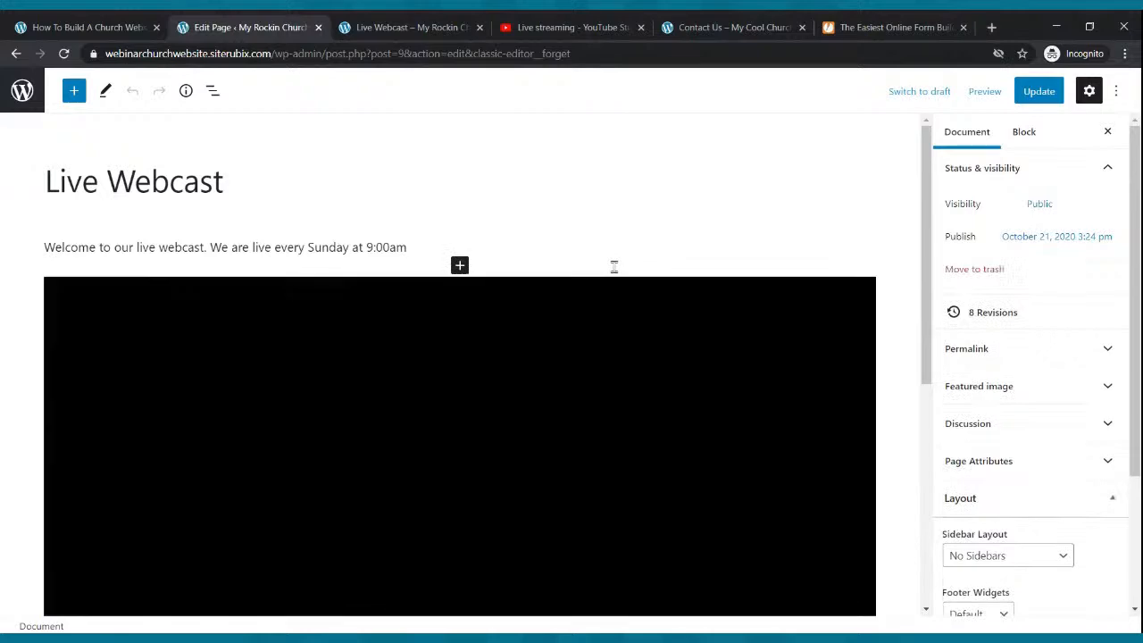
scroll(605, 288, down, 3)
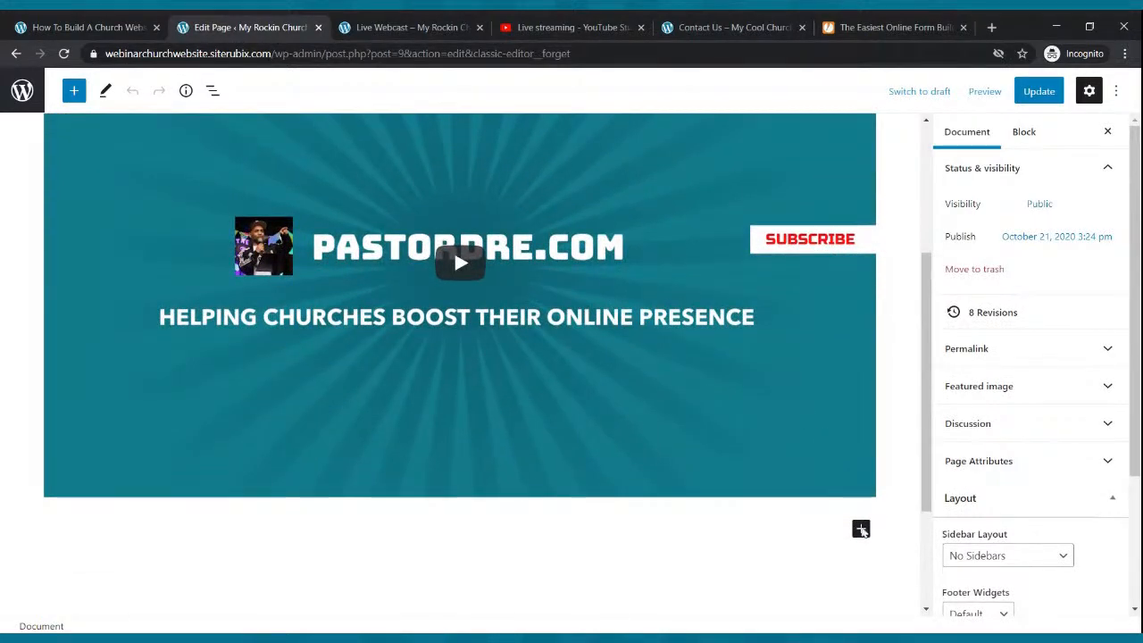
click(862, 530)
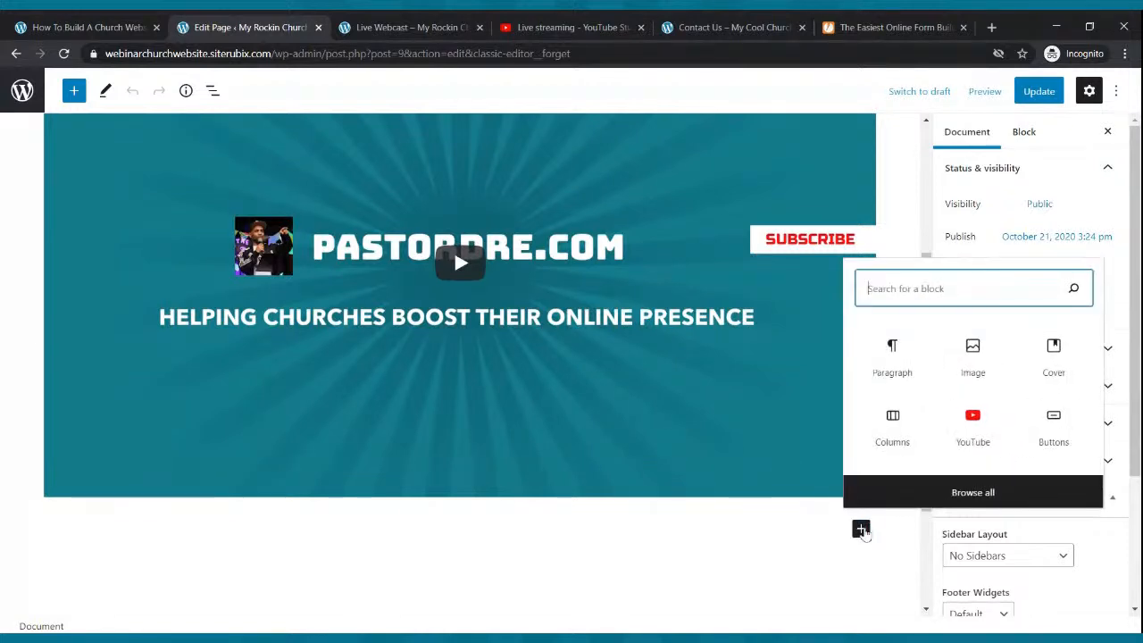
text(button)
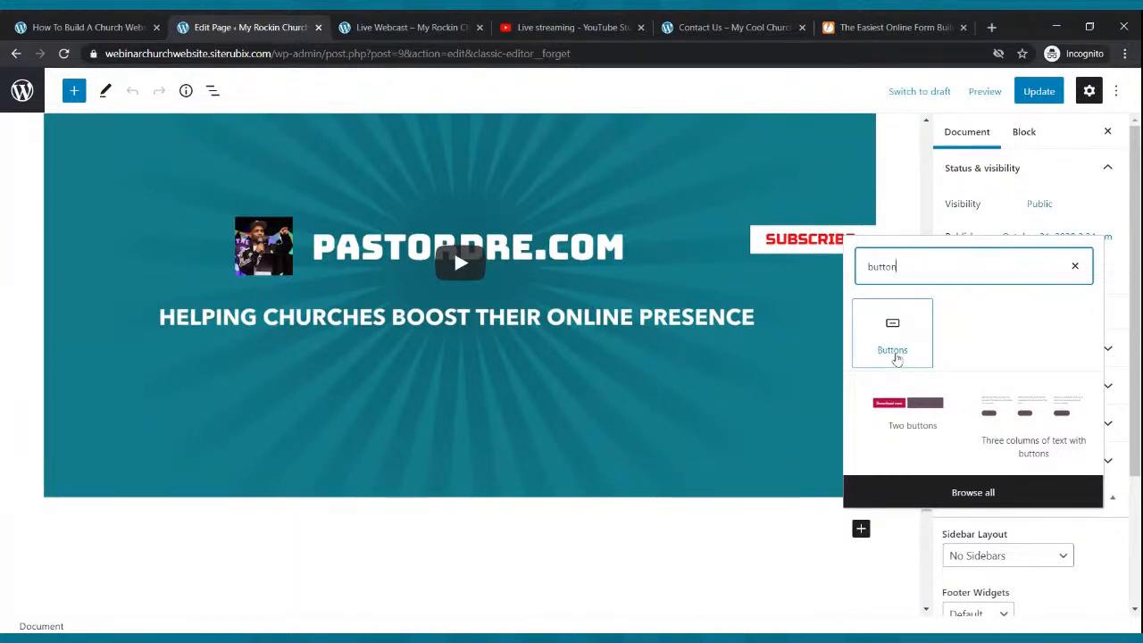
click(907, 416)
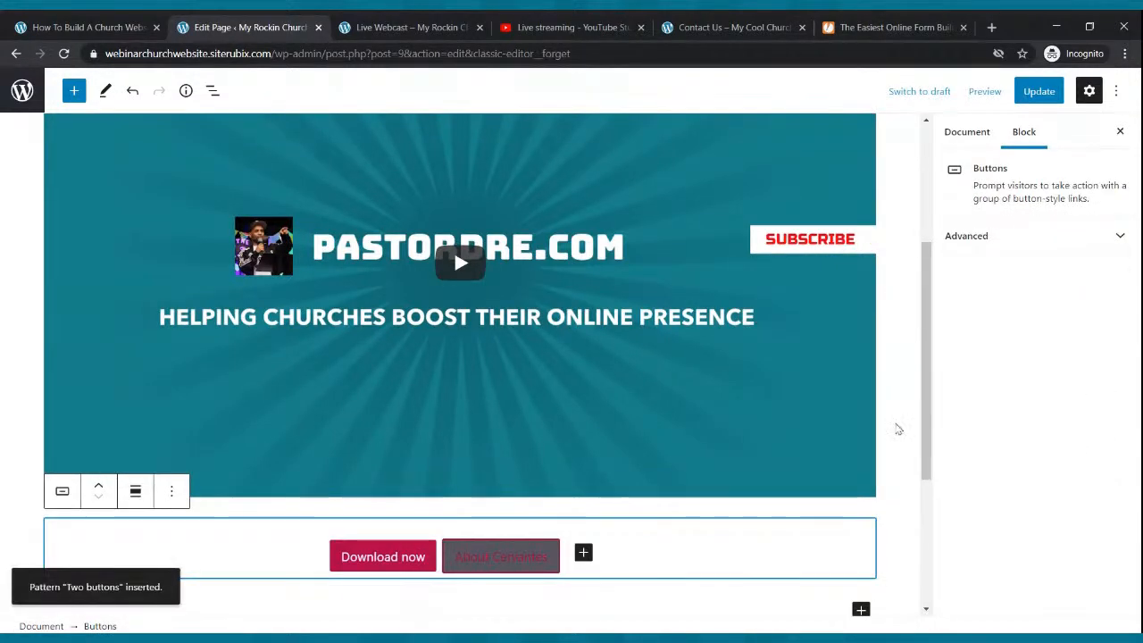
click(419, 563)
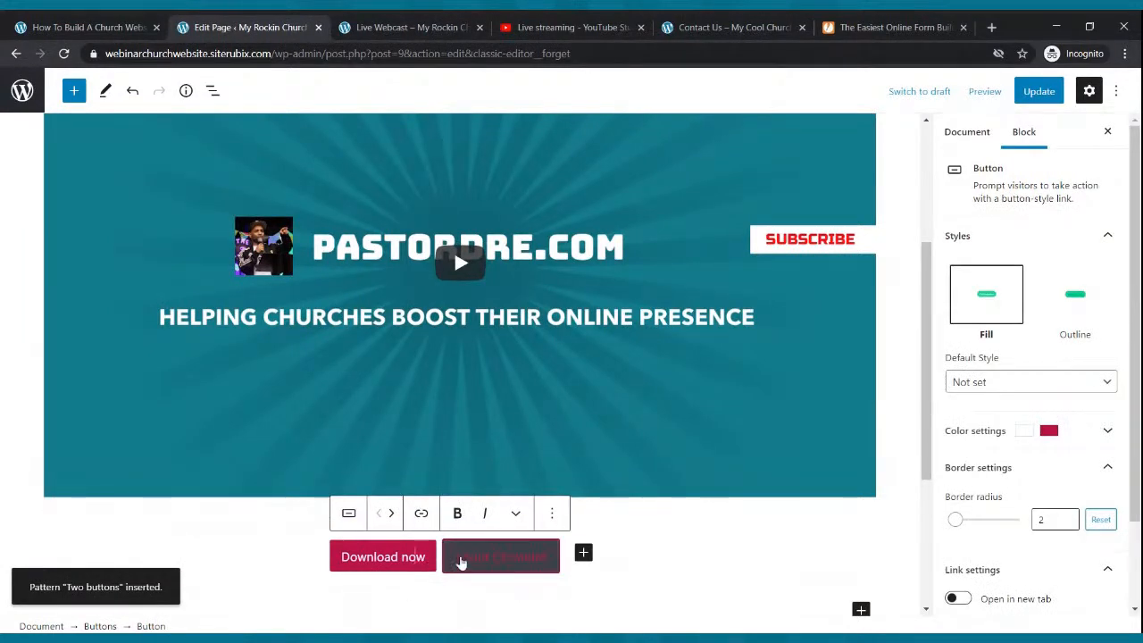
click(485, 563)
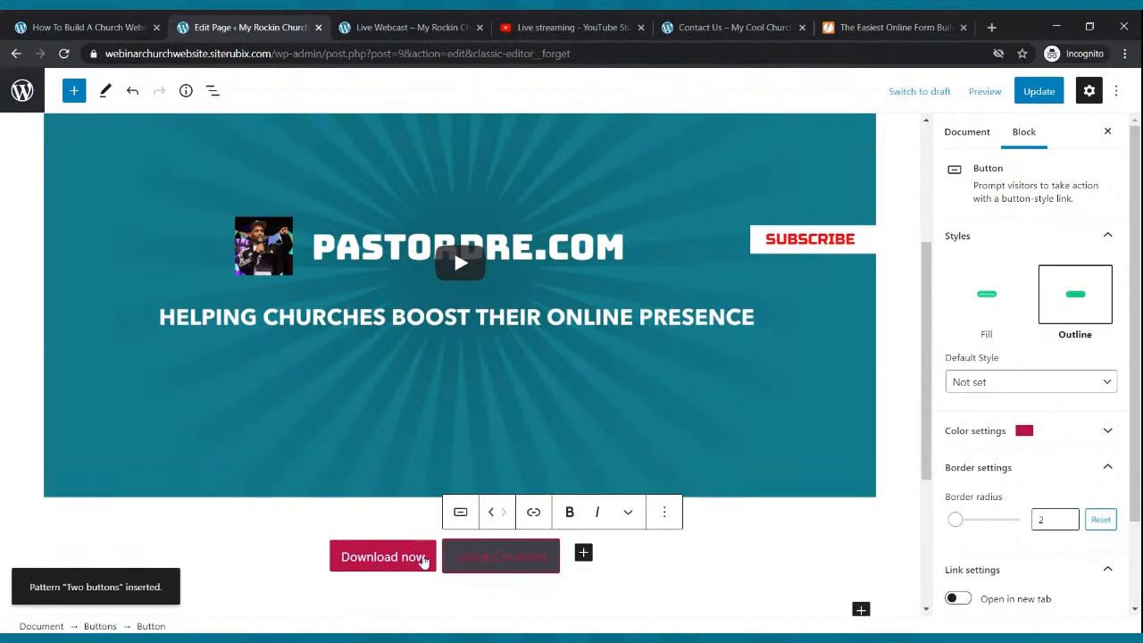
- Relabel the first button from 'Download now' to 'Give Now'
click(432, 563)
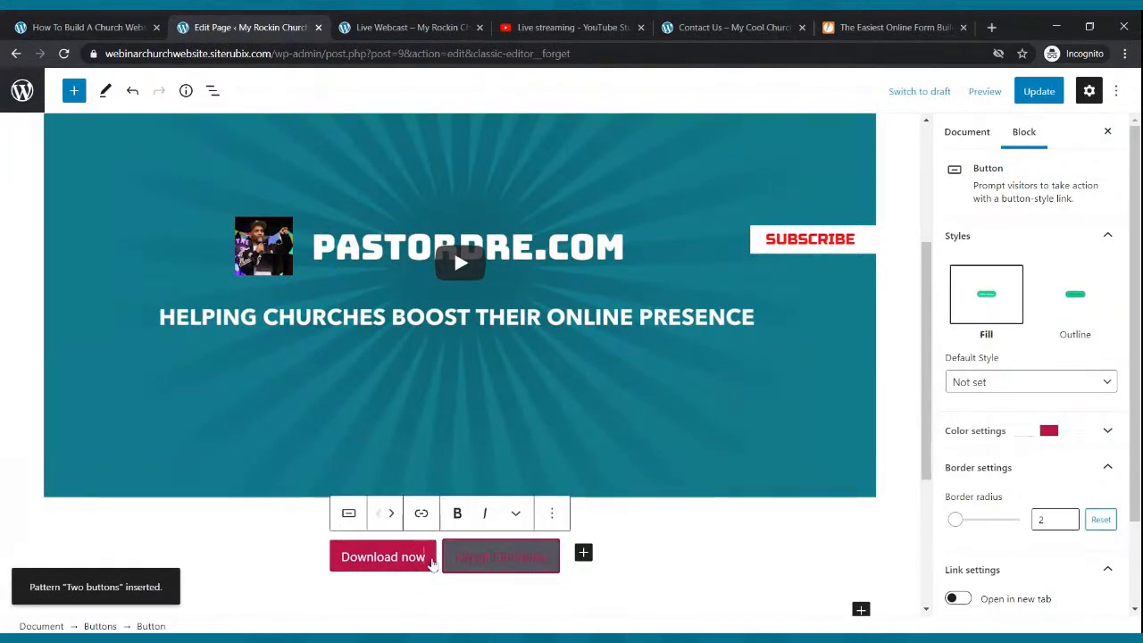
drag(432, 563, 323, 574)
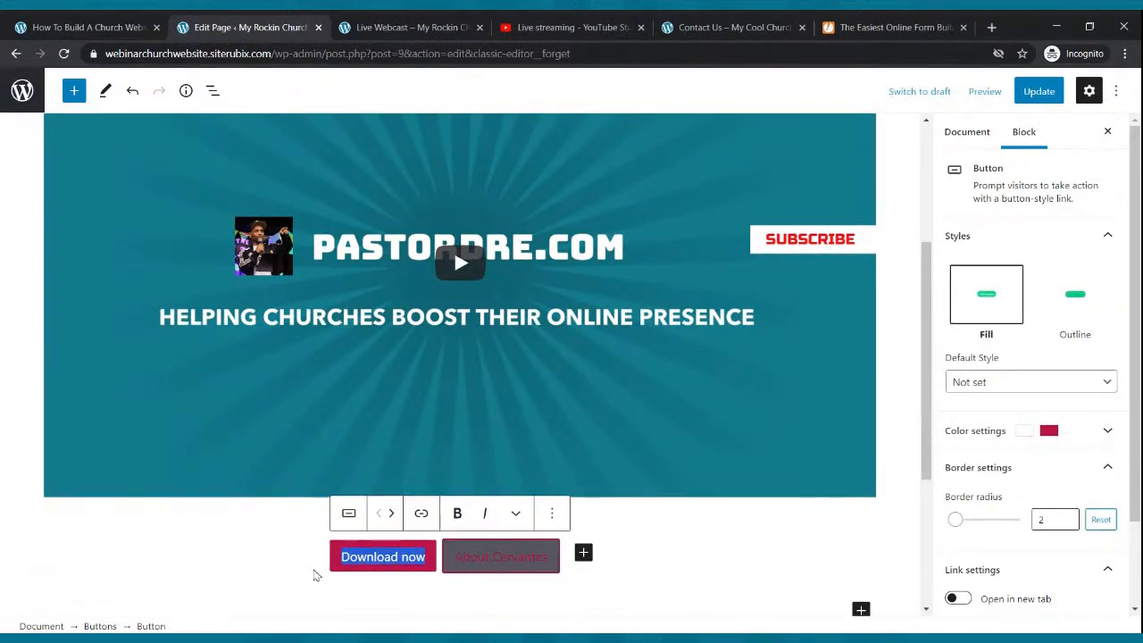
text(Give Now)
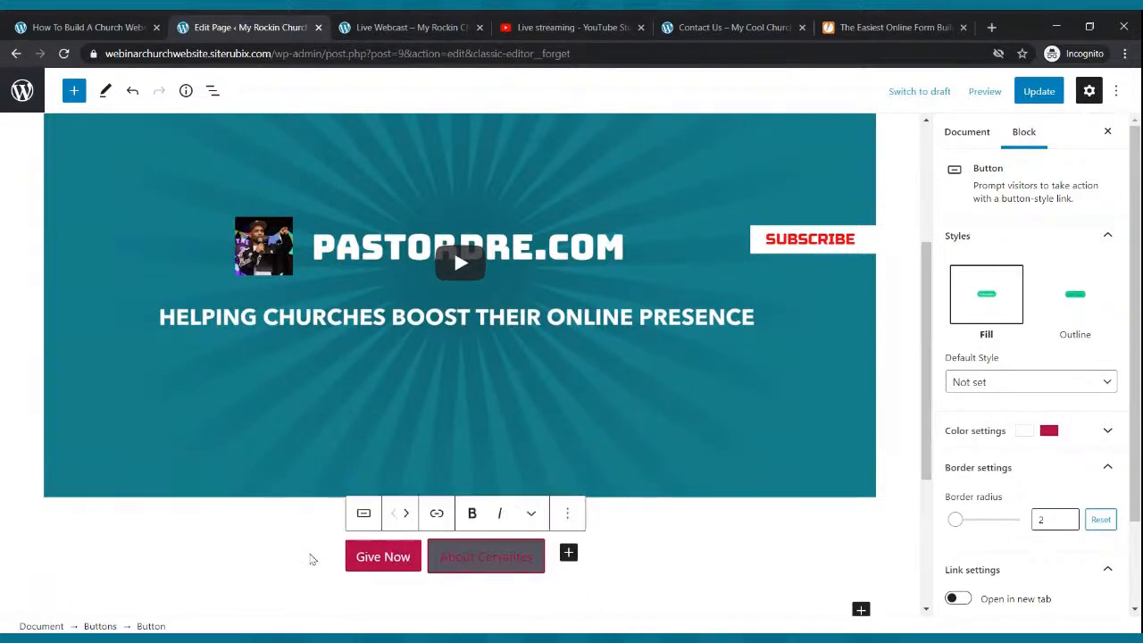
- Give the second button white text and relabel it 'Contact Us'
click(483, 572)
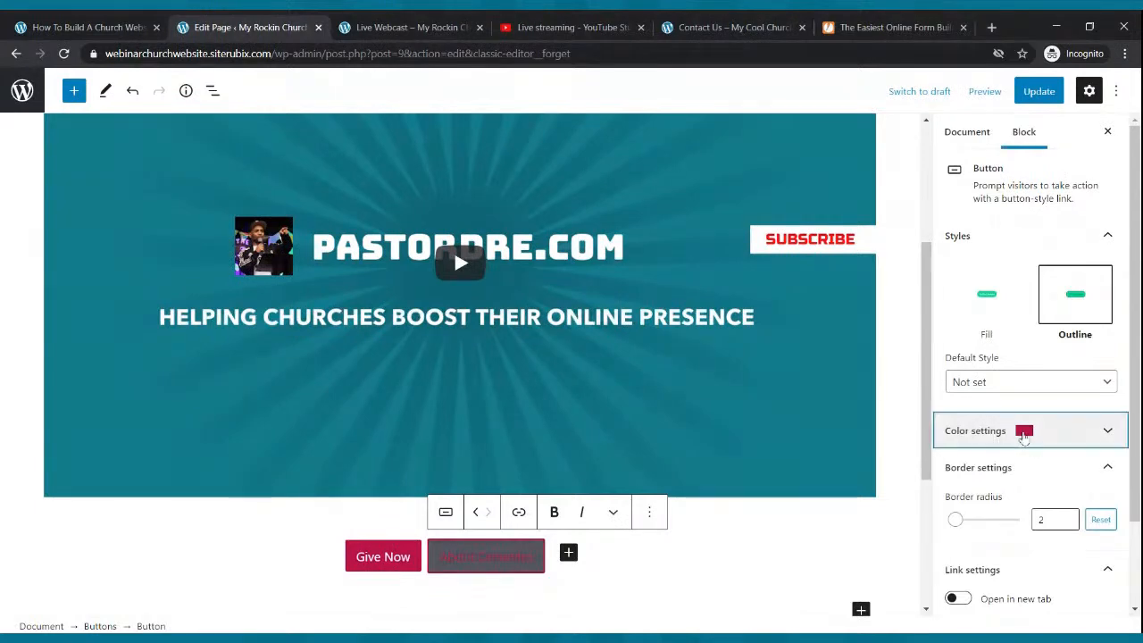
click(1024, 431)
click(1015, 494)
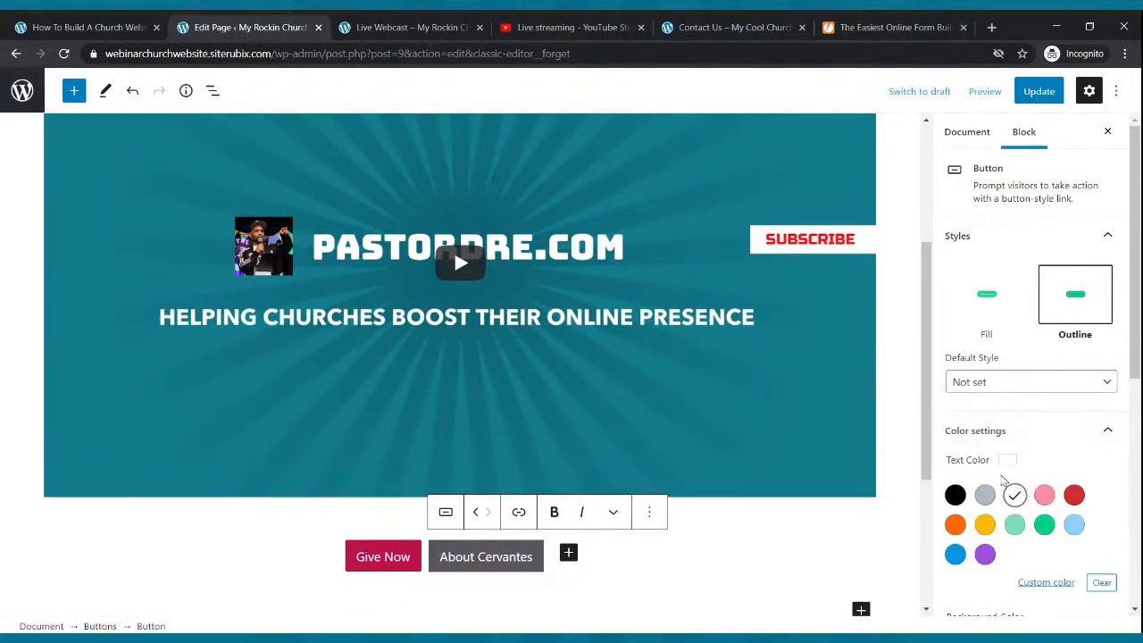
click(502, 556)
key(BackSpace)
key(BackSpace)
key(BackSpace)
key(BackSpace)
key(BackSpace)
key(BackSpace)
key(BackSpace)
key(BackSpace)
key(BackSpace)
key(BackSpace)
key(BackSpace)
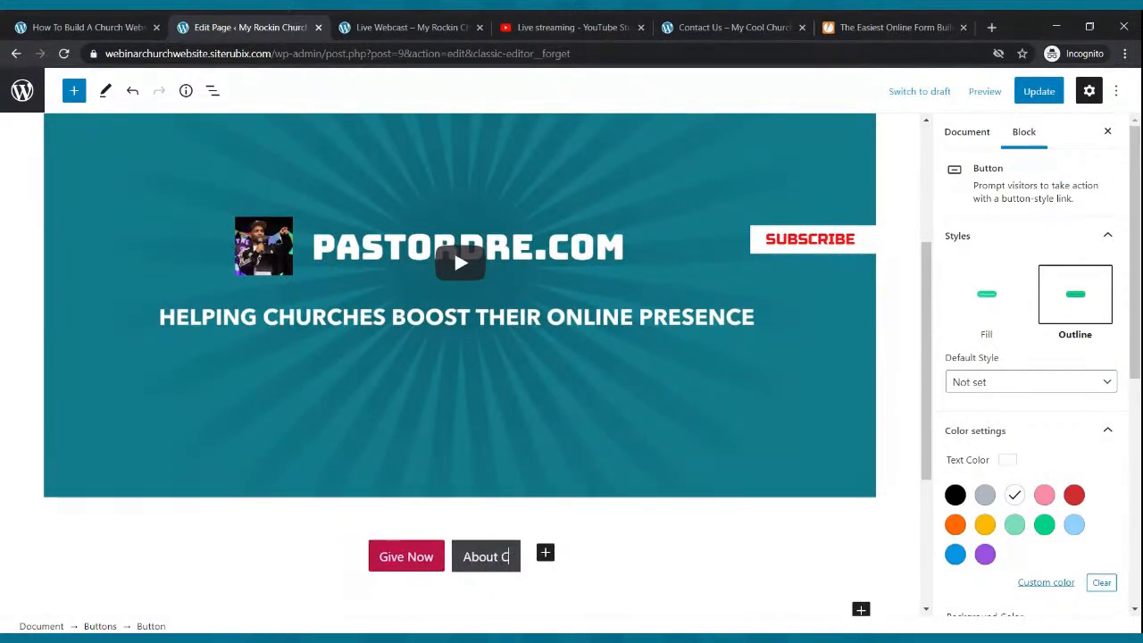
key(BackSpace)
key(BackSpace)
key(BackSpace)
key(BackSpace)
text(Cont)
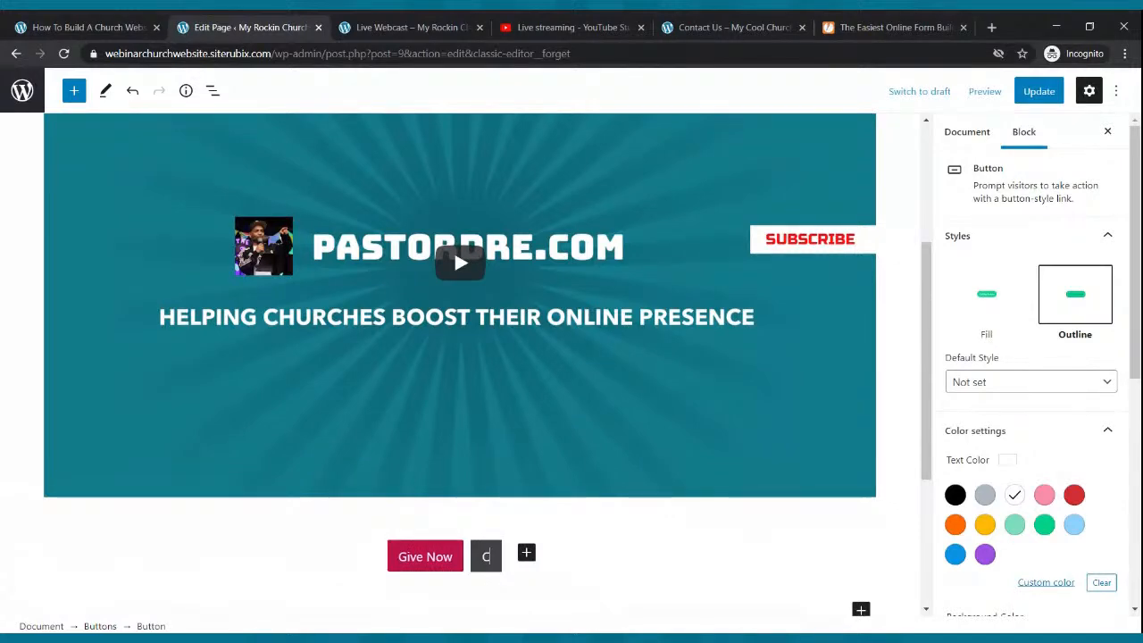
text(act Us)
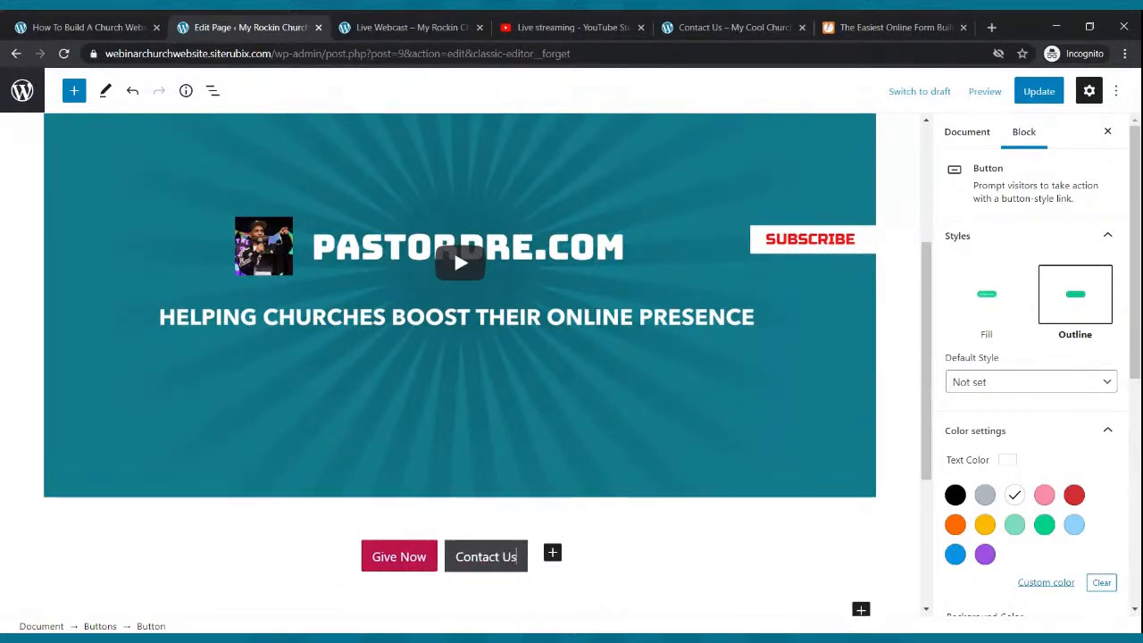
click(721, 523)
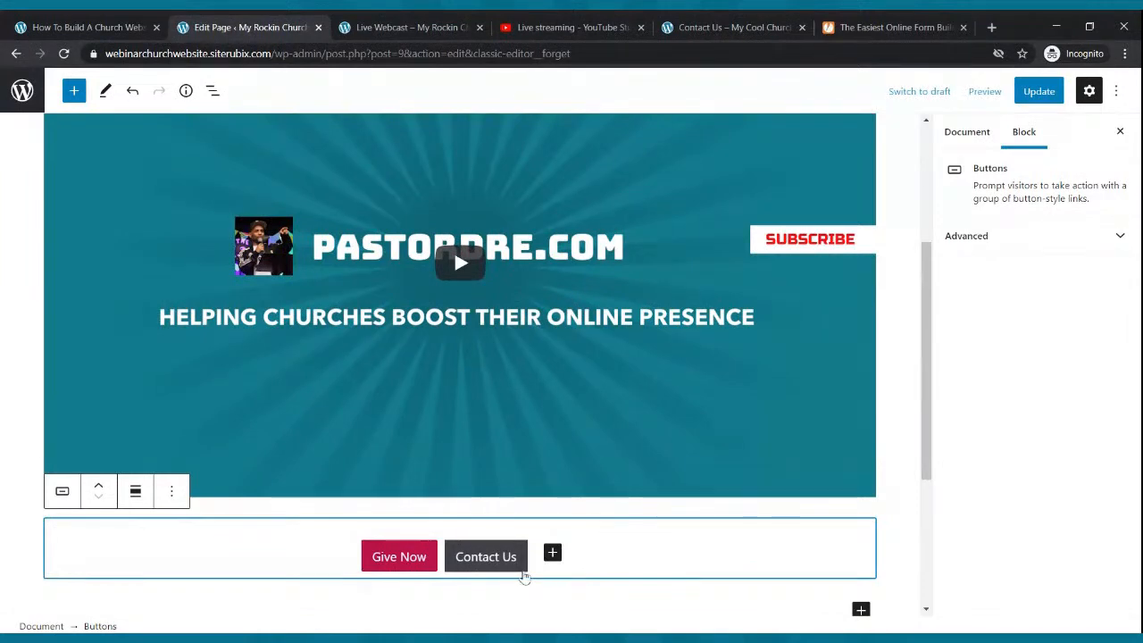
click(525, 571)
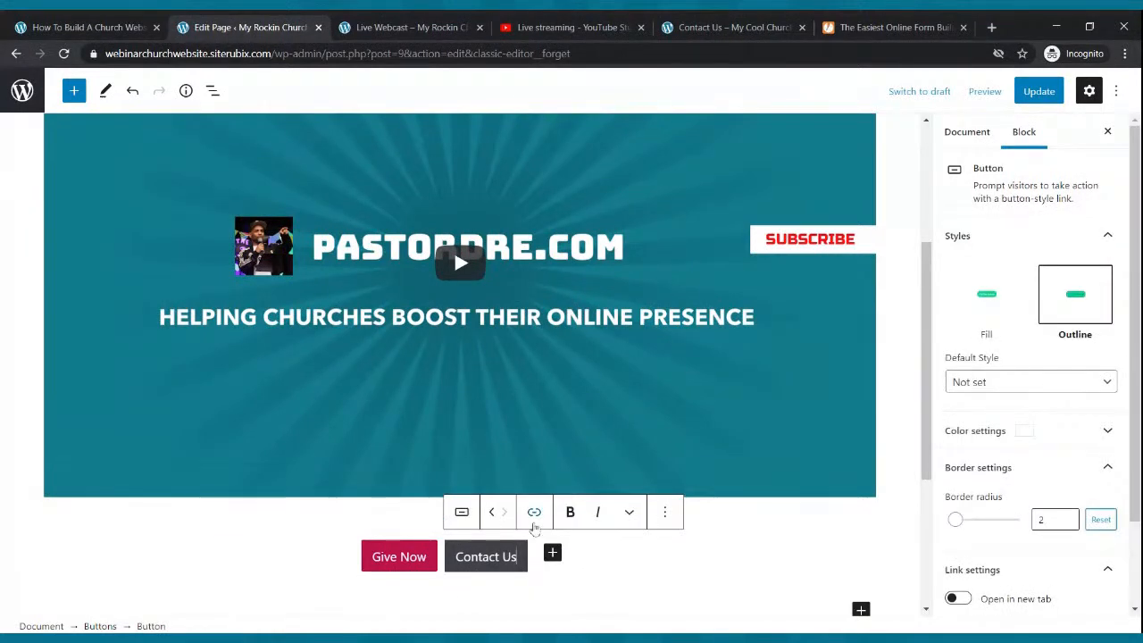
- Link the Contact Us button to the live site's /contact-us/ page address
click(534, 512)
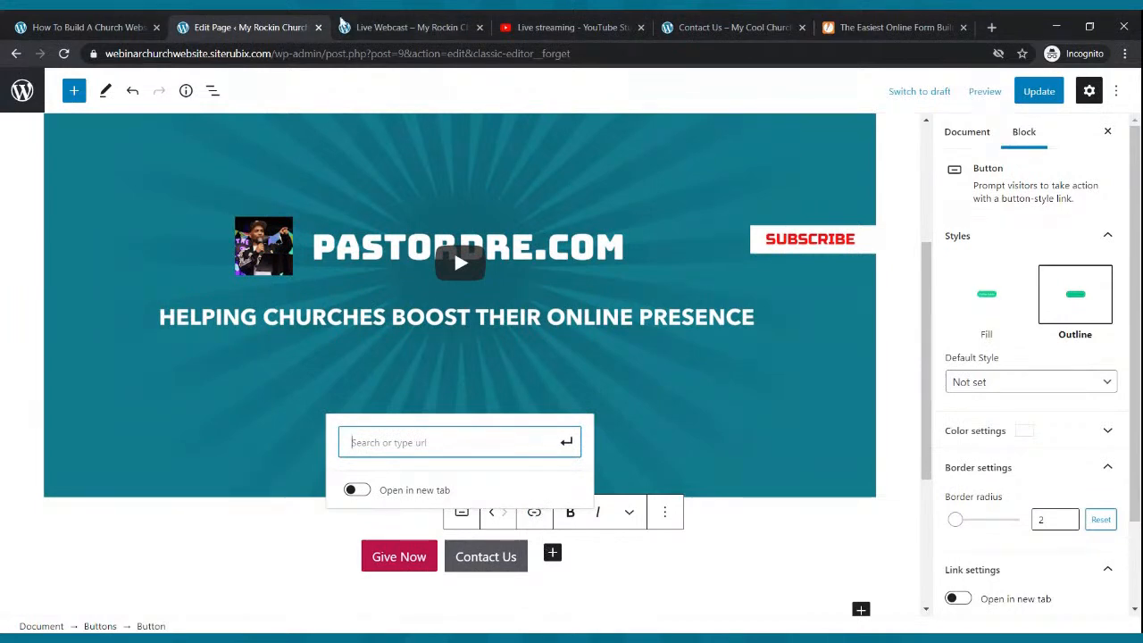
click(402, 27)
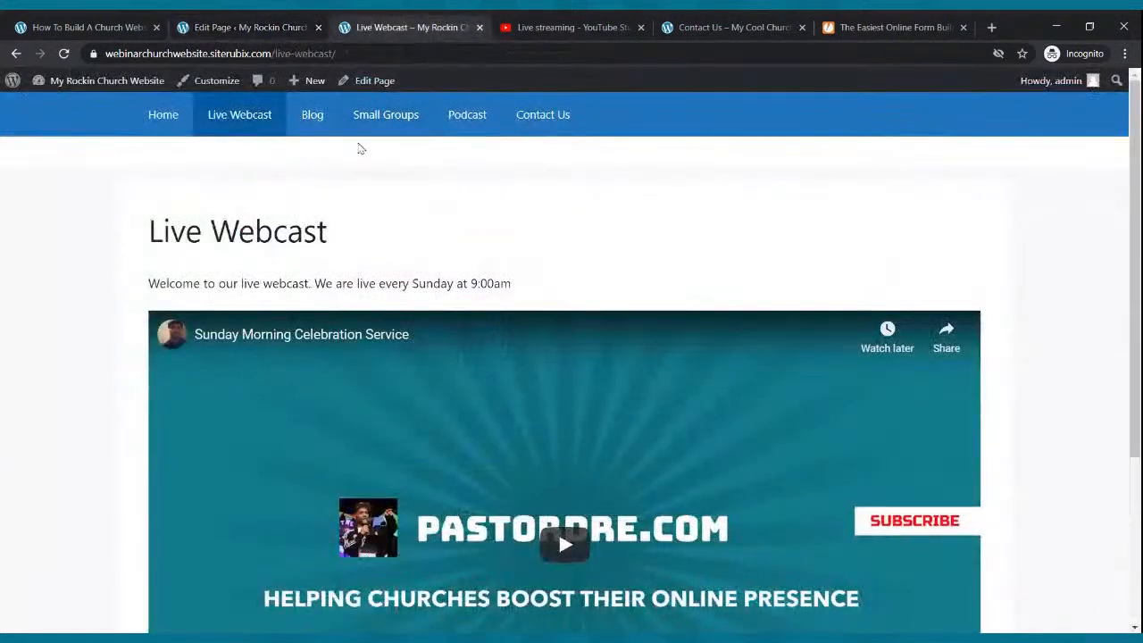
click(536, 116)
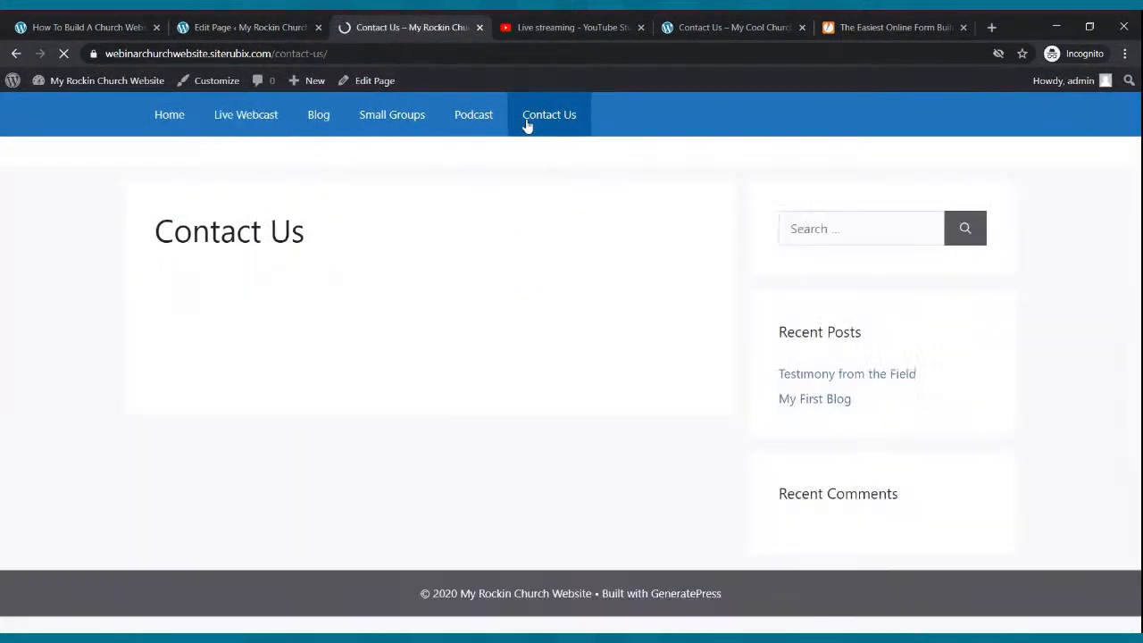
click(302, 54)
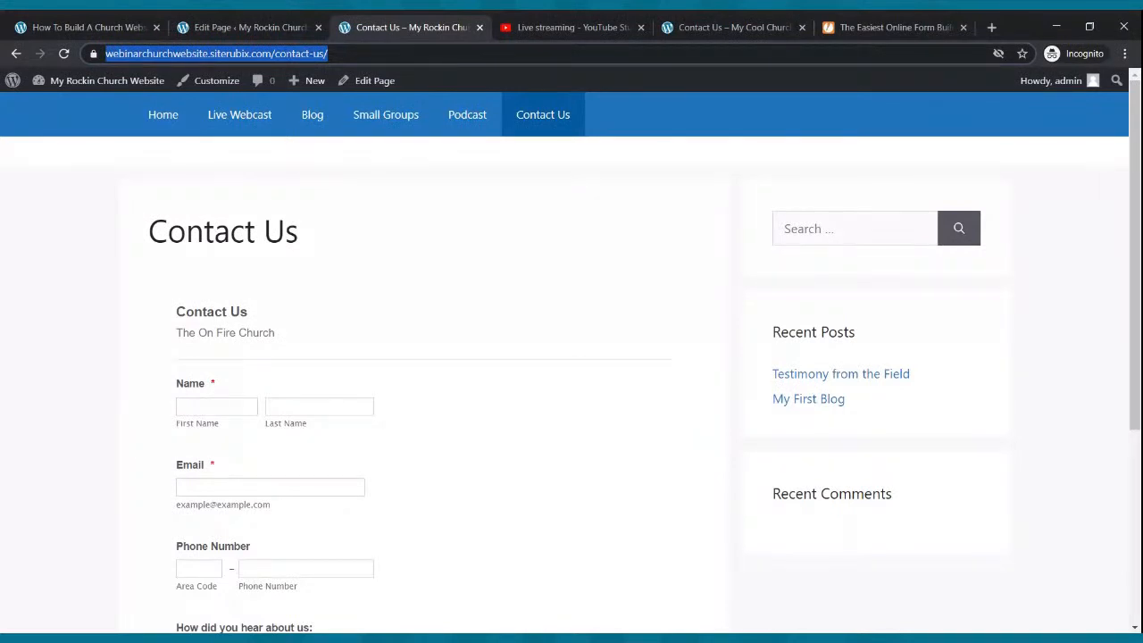
click(267, 28)
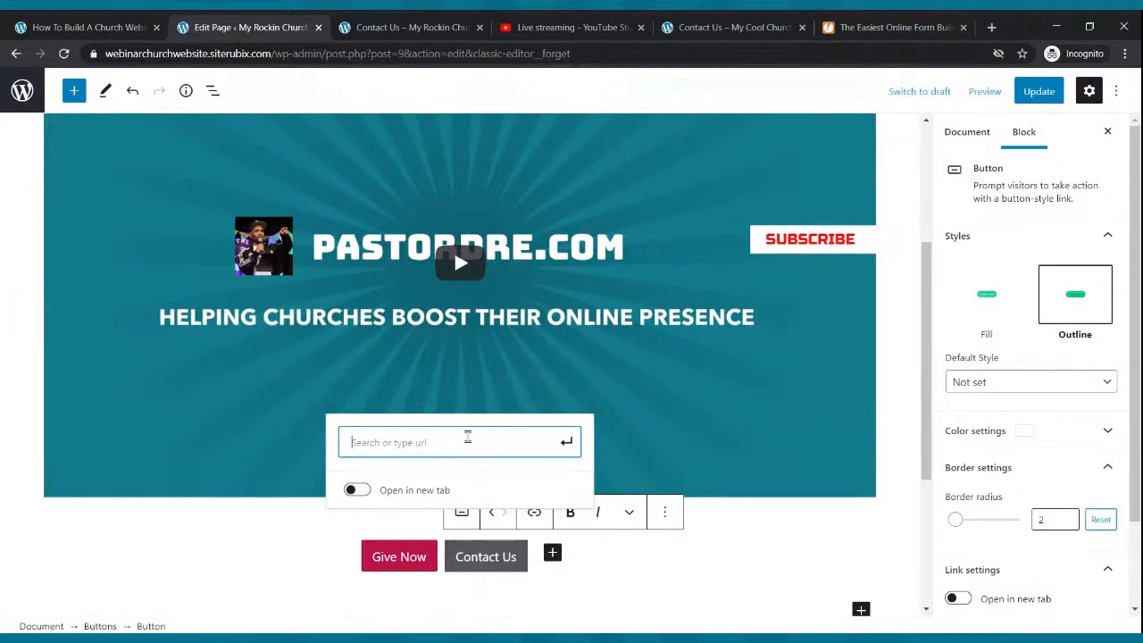
key(ctrl+v)
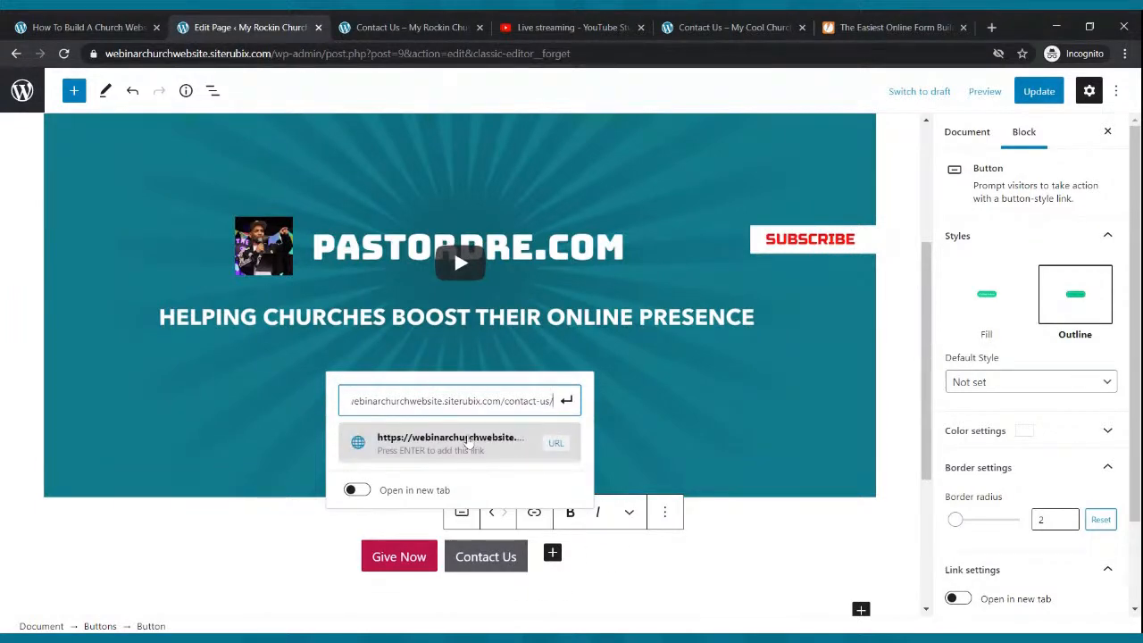
click(565, 401)
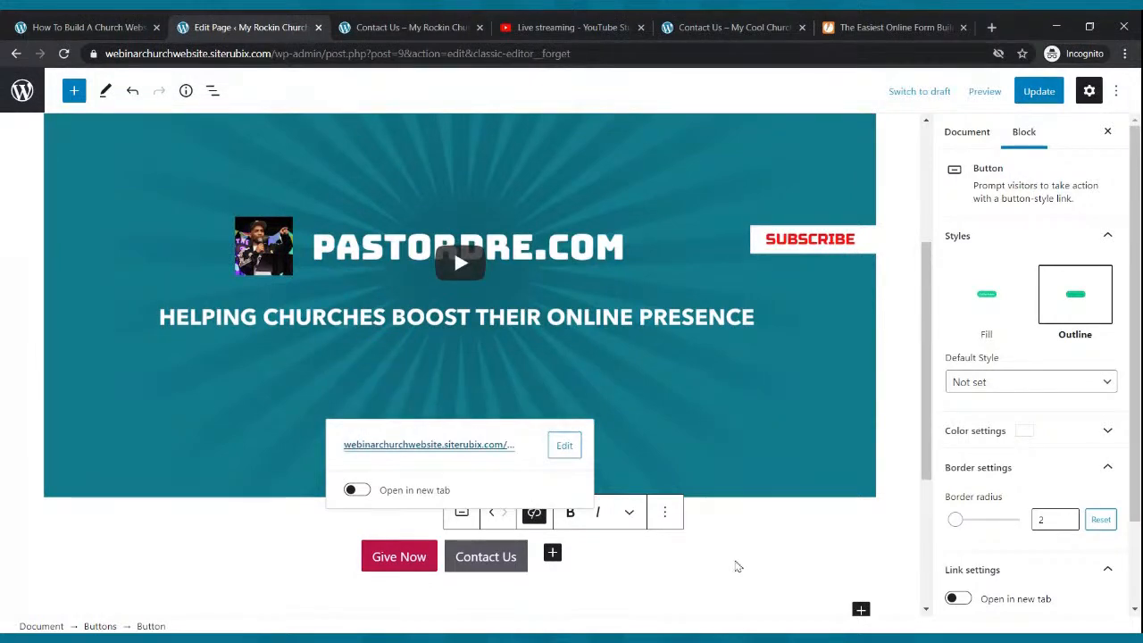
click(737, 566)
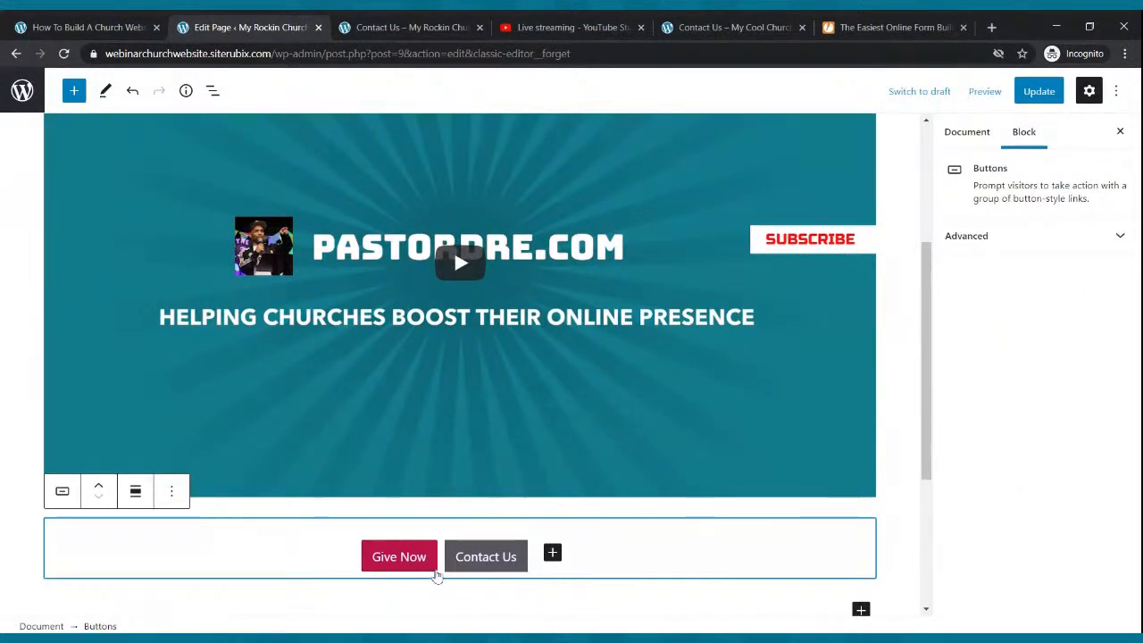
click(436, 575)
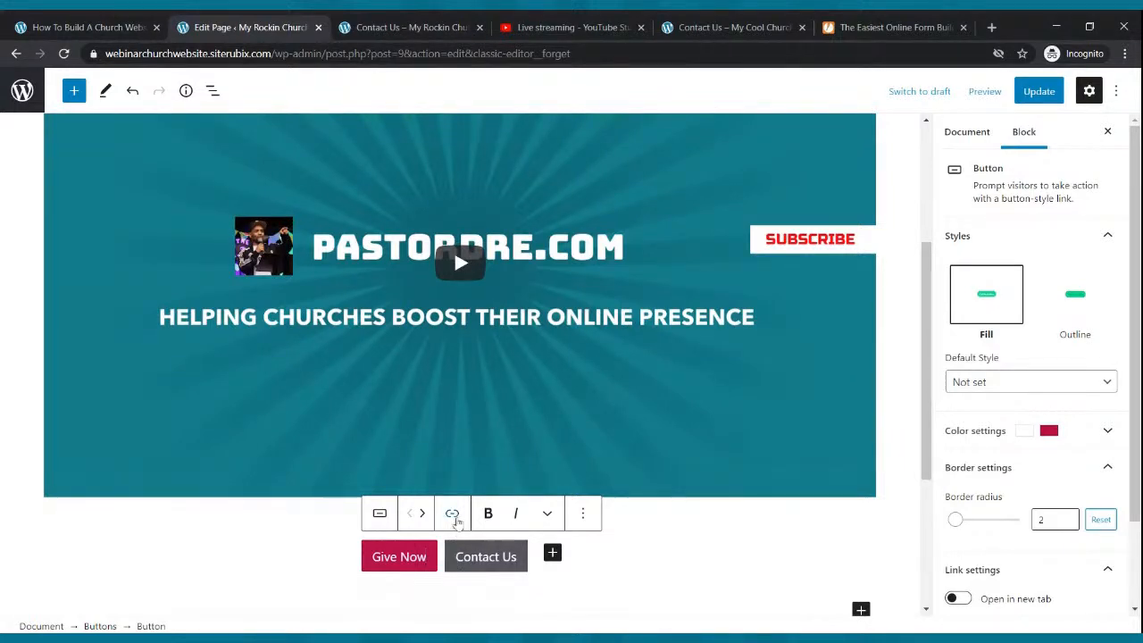
click(454, 514)
text(https://)
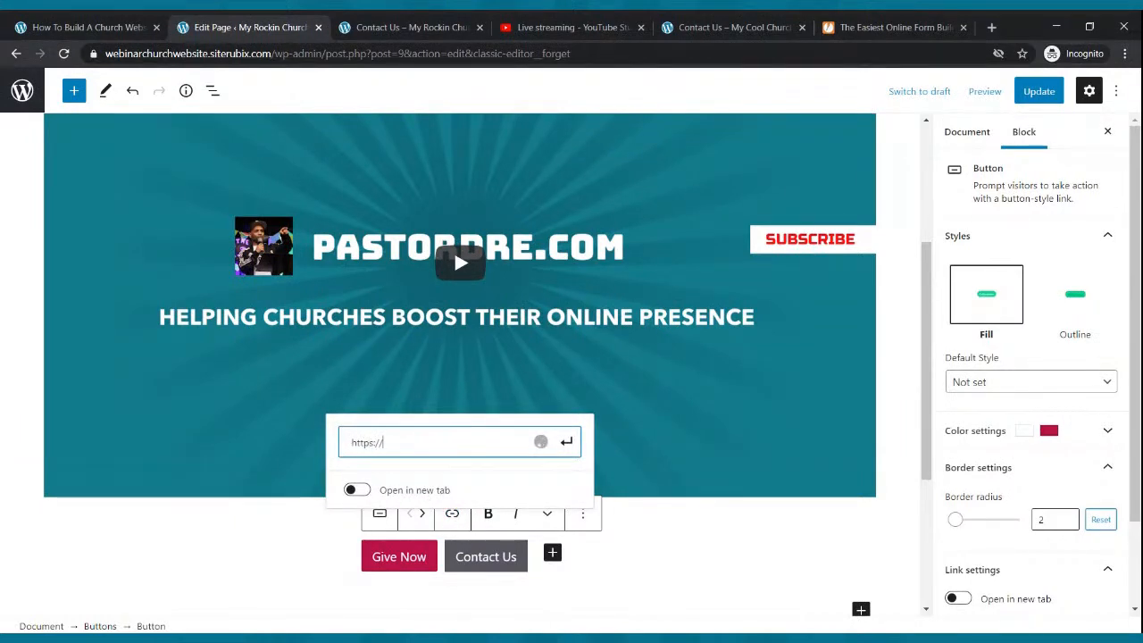
text(paypal.com)
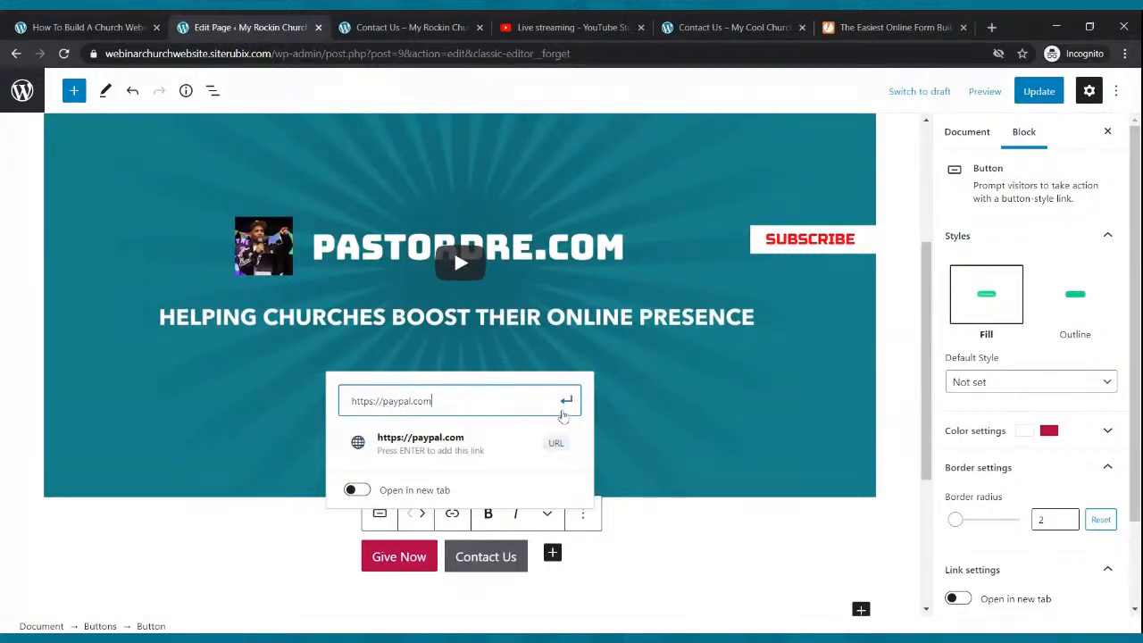
click(566, 401)
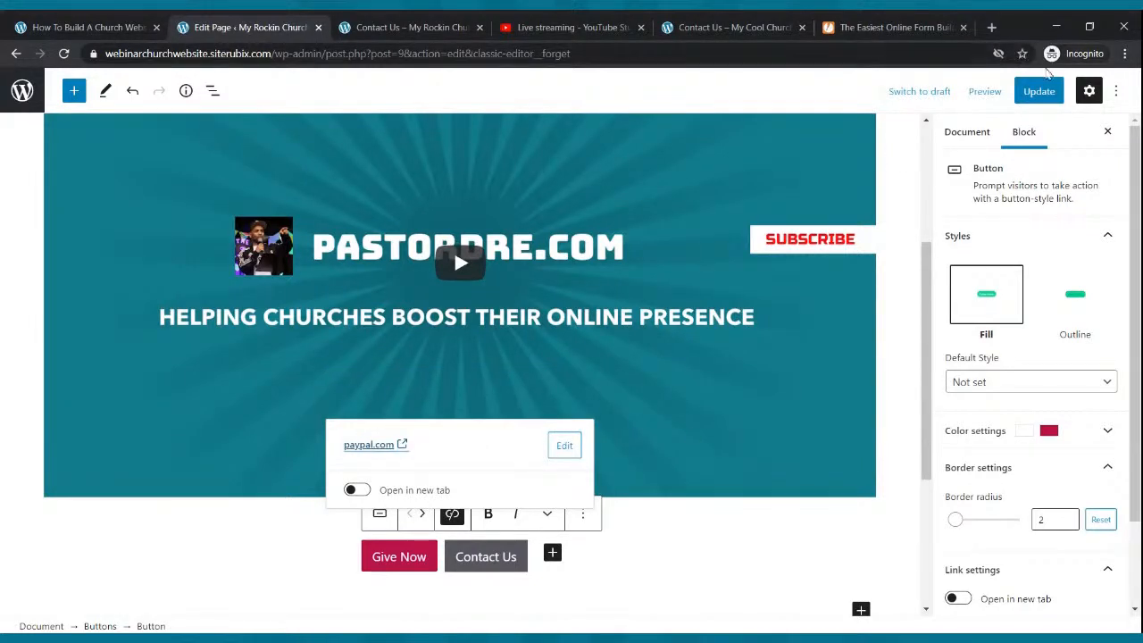
click(1034, 93)
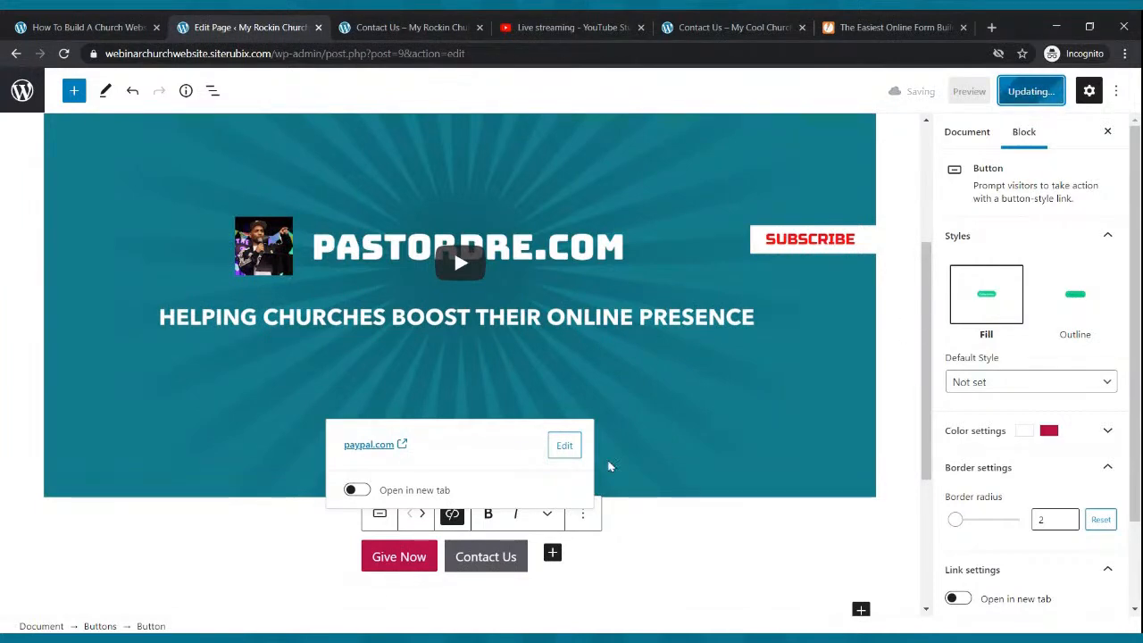
- On the live Live Webcast page, confirm Give Now opens PayPal, then go back
click(407, 27)
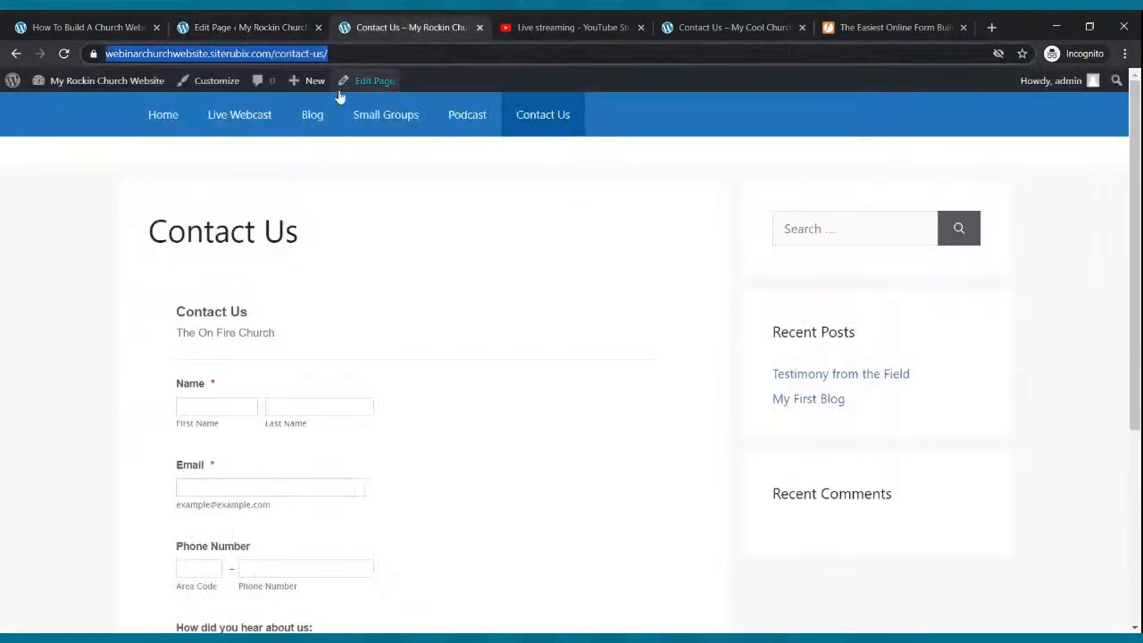
click(207, 123)
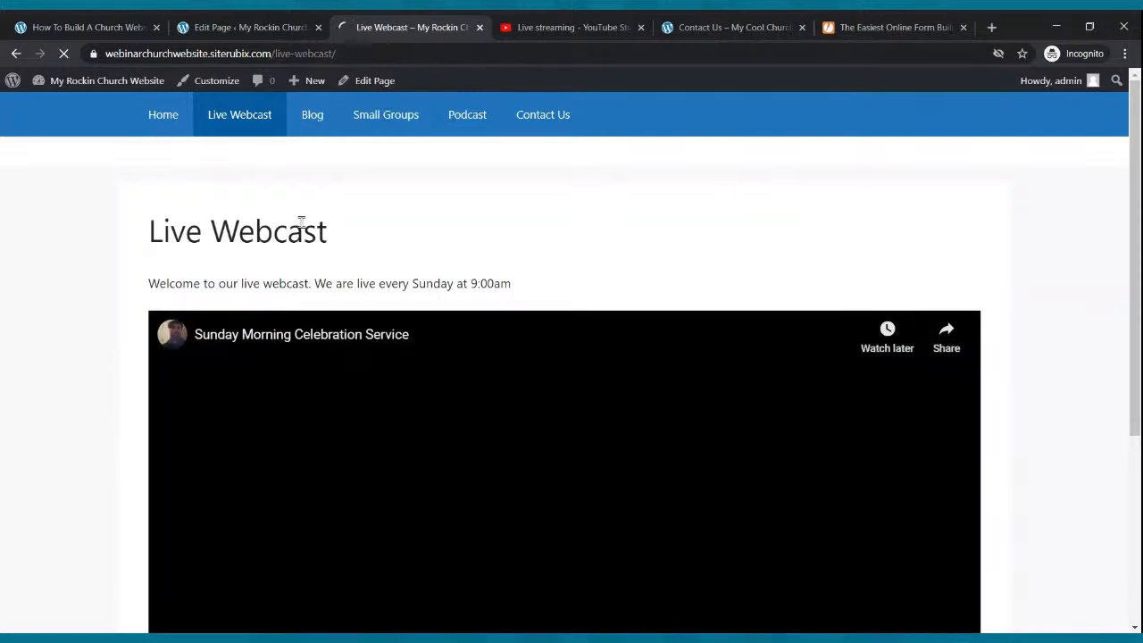
scroll(326, 183, down, 2)
scroll(326, 183, down, 2)
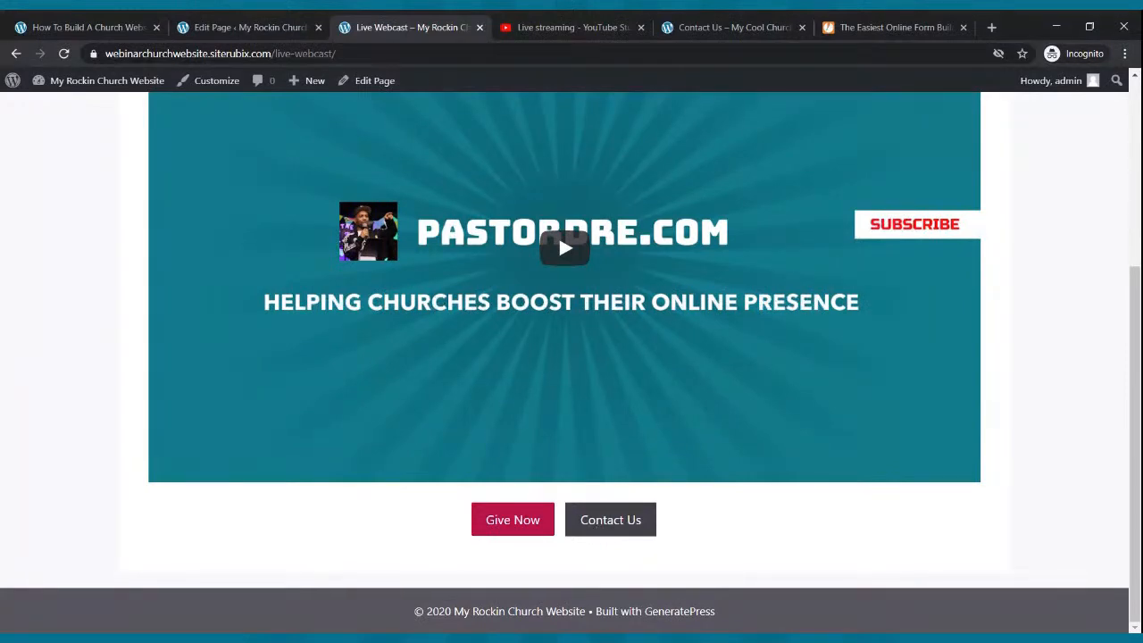
click(540, 531)
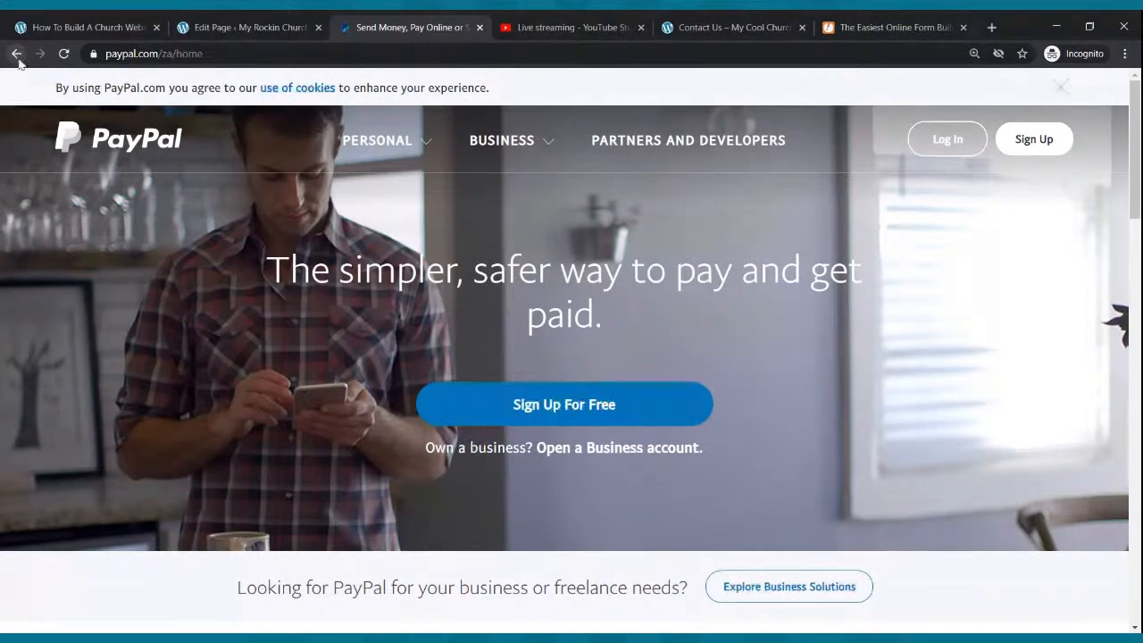
click(18, 59)
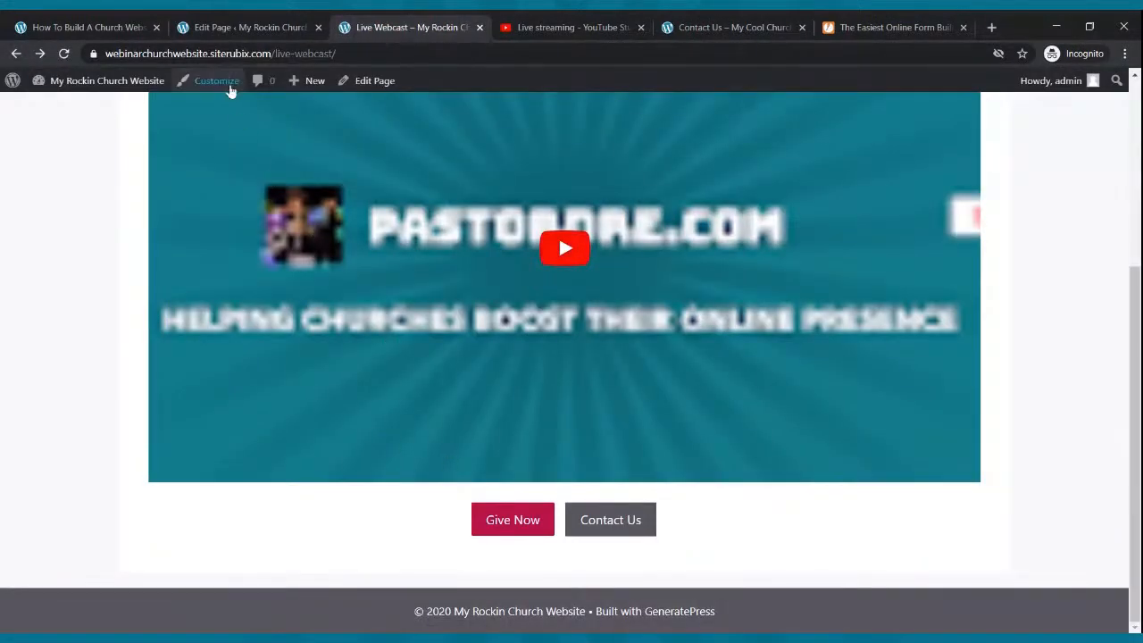
click(236, 26)
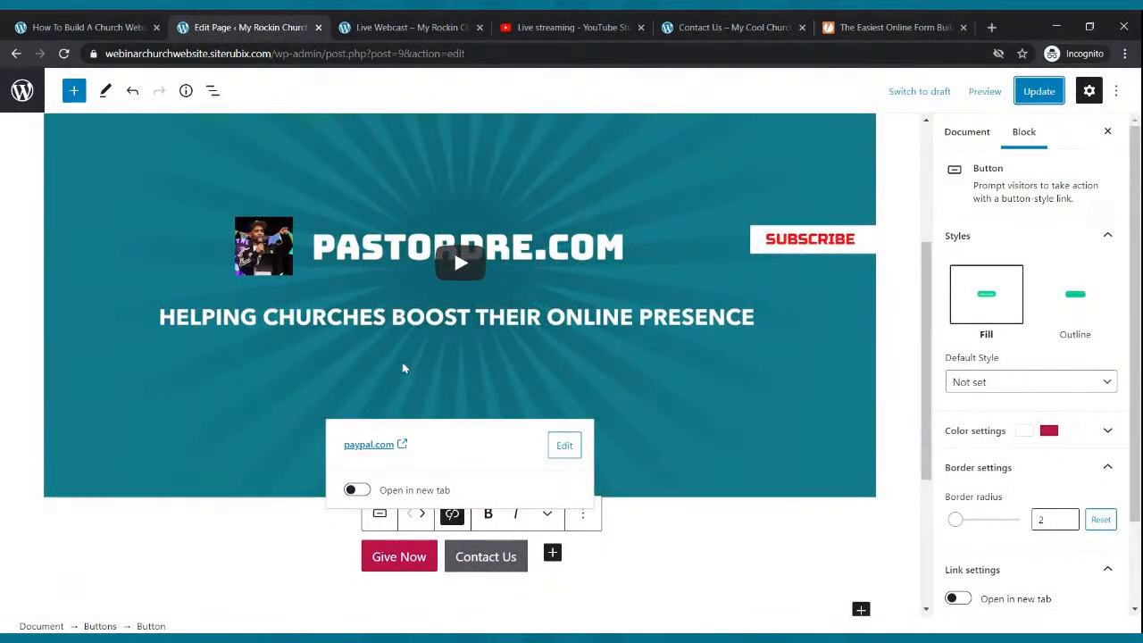
- Make both Give Now and Contact Us links open in a new tab, update, and reload the live page
click(748, 567)
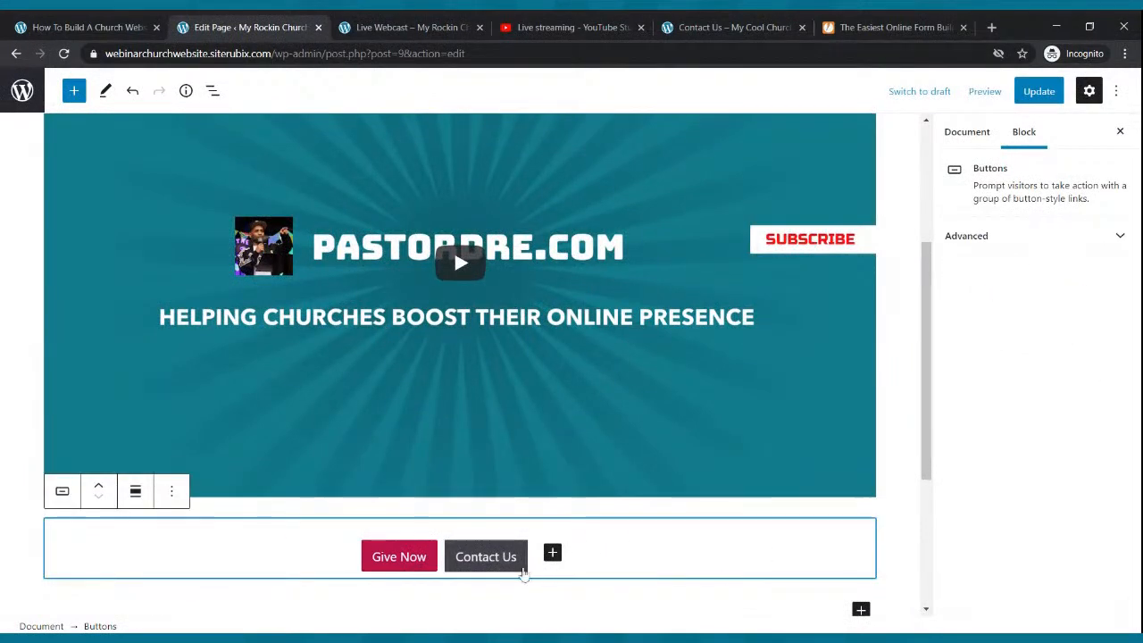
click(430, 571)
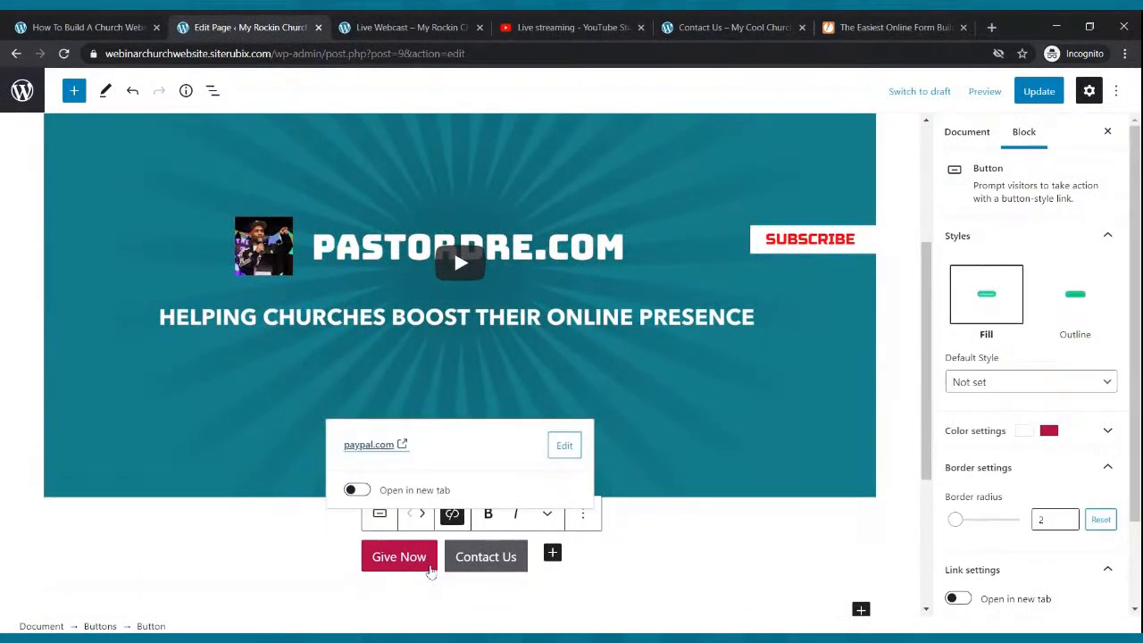
click(361, 492)
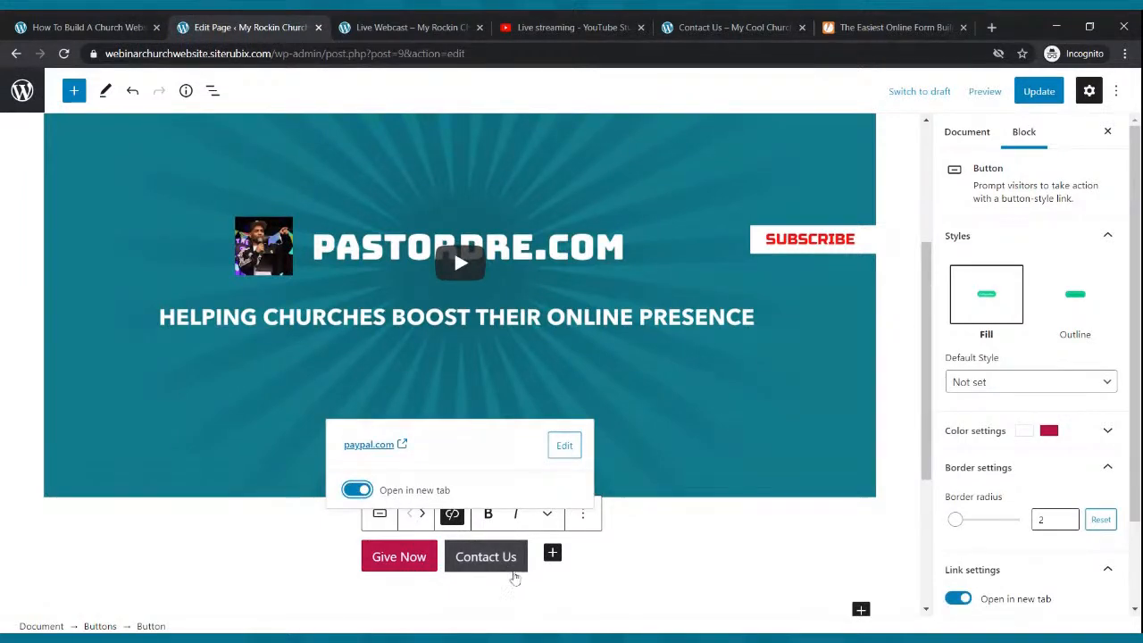
click(514, 571)
click(356, 489)
click(1038, 90)
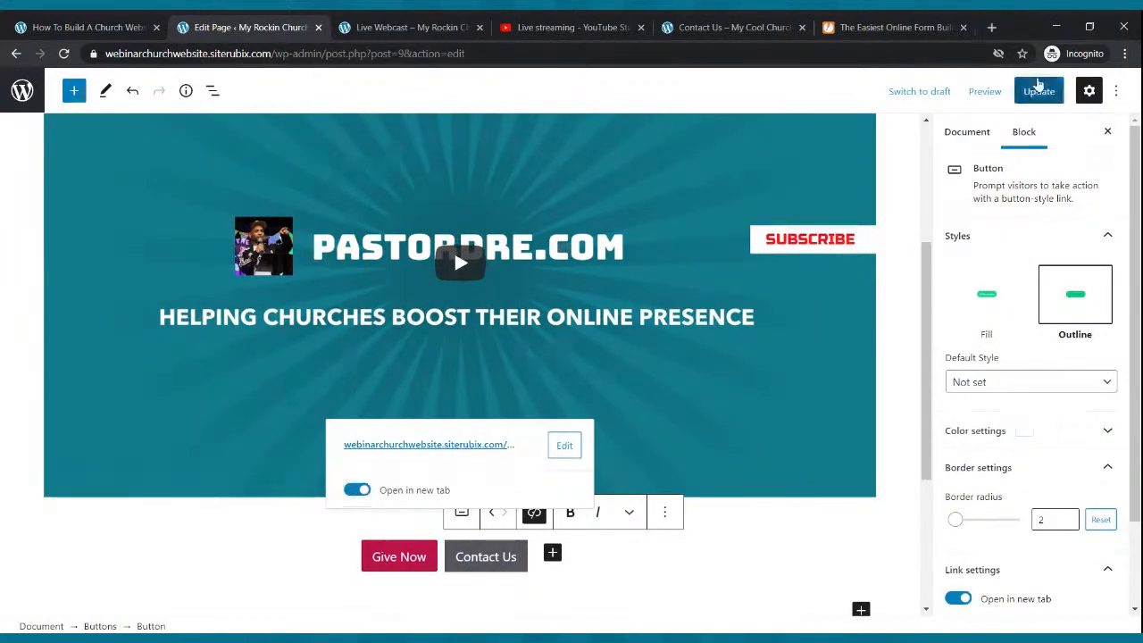
click(440, 22)
click(64, 53)
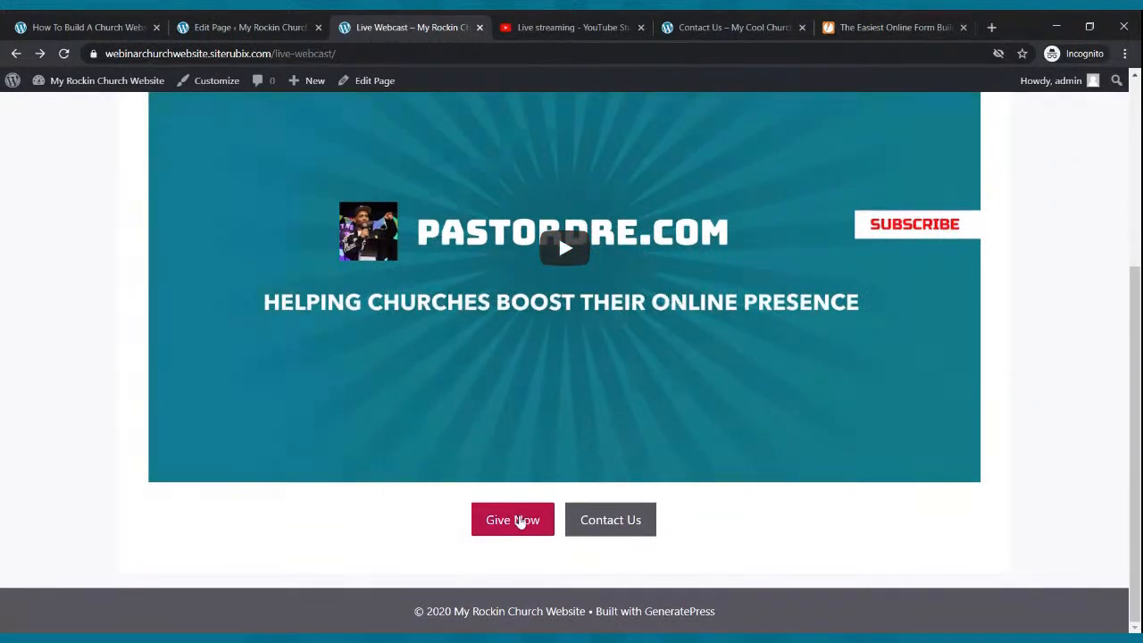
- Test that Give Now opens PayPal in a new tab, then close that tab
click(518, 519)
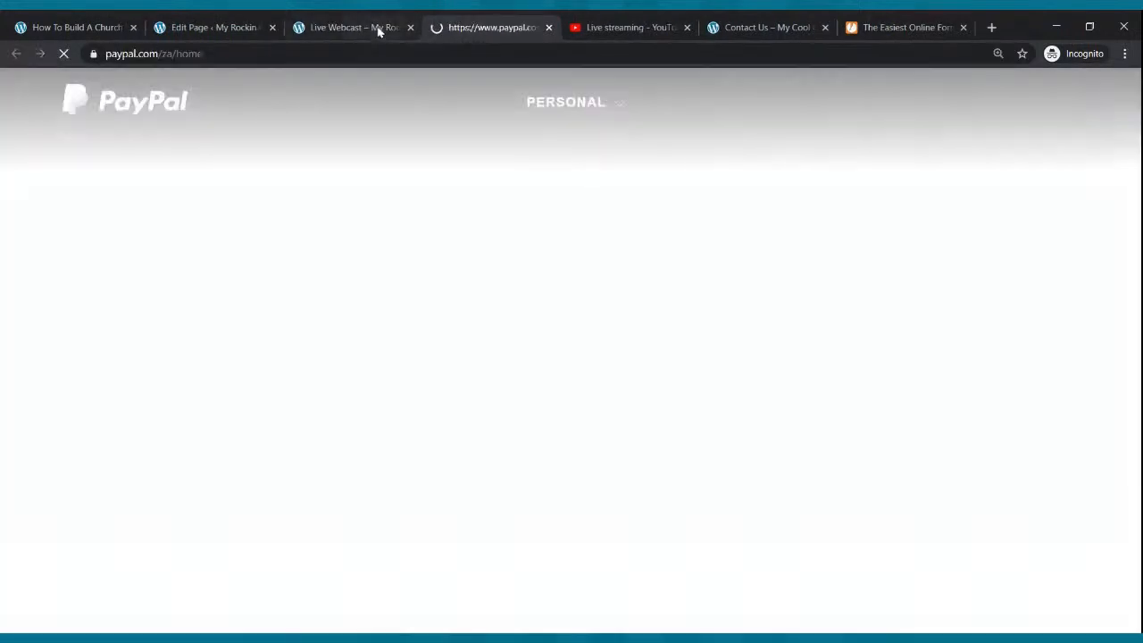
click(379, 27)
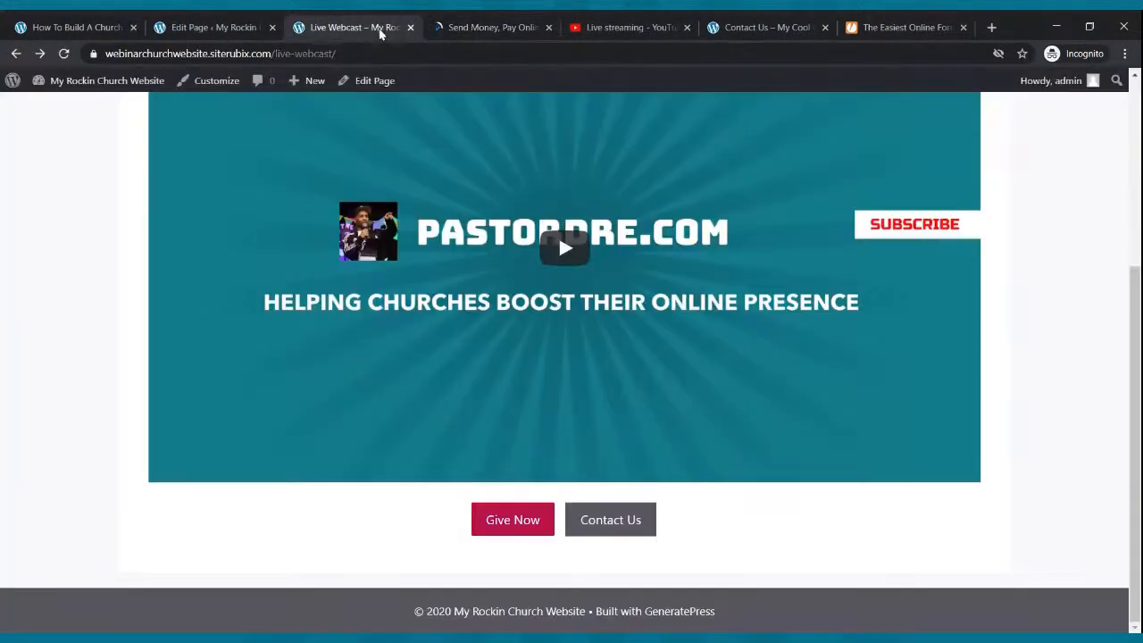
click(461, 20)
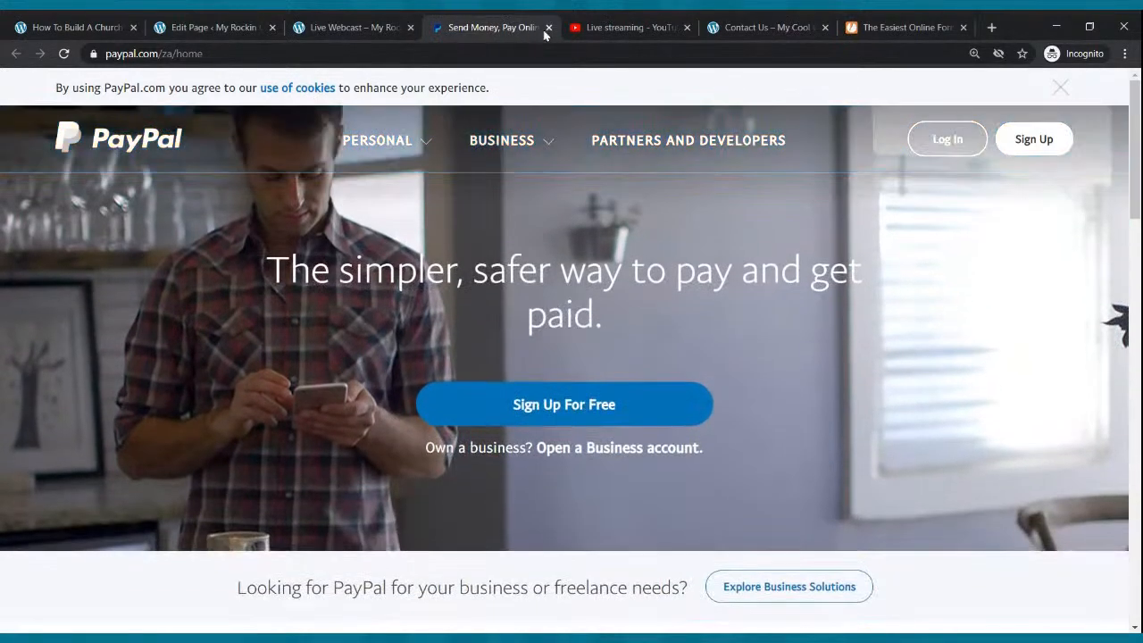
click(548, 27)
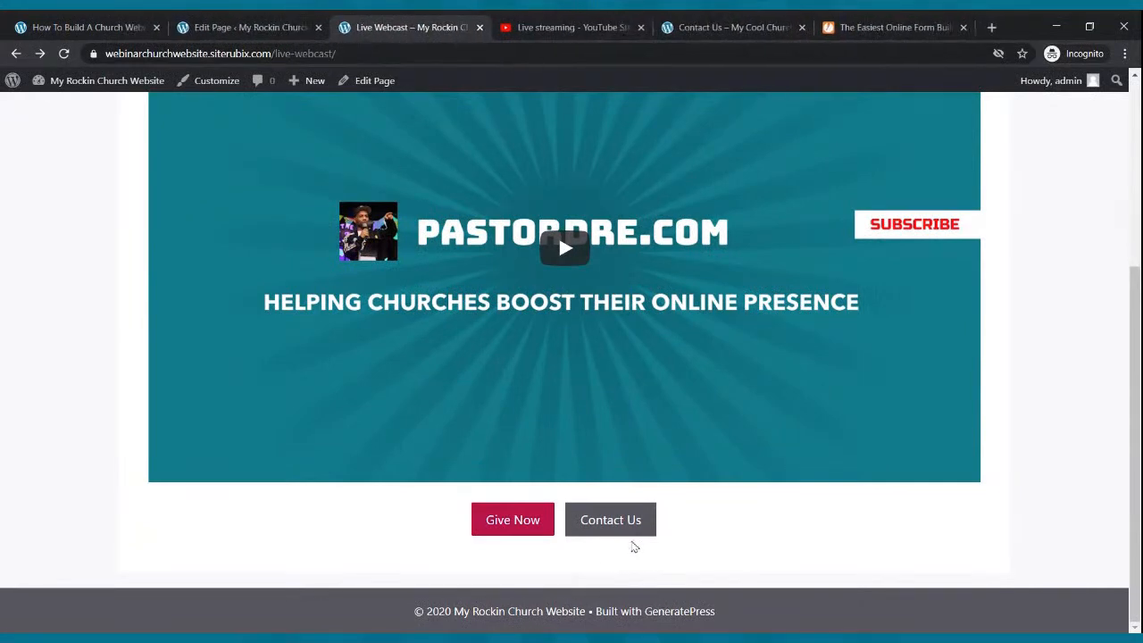
- Test that Contact Us opens the contact form page, then close it and the JotForm tab
click(622, 532)
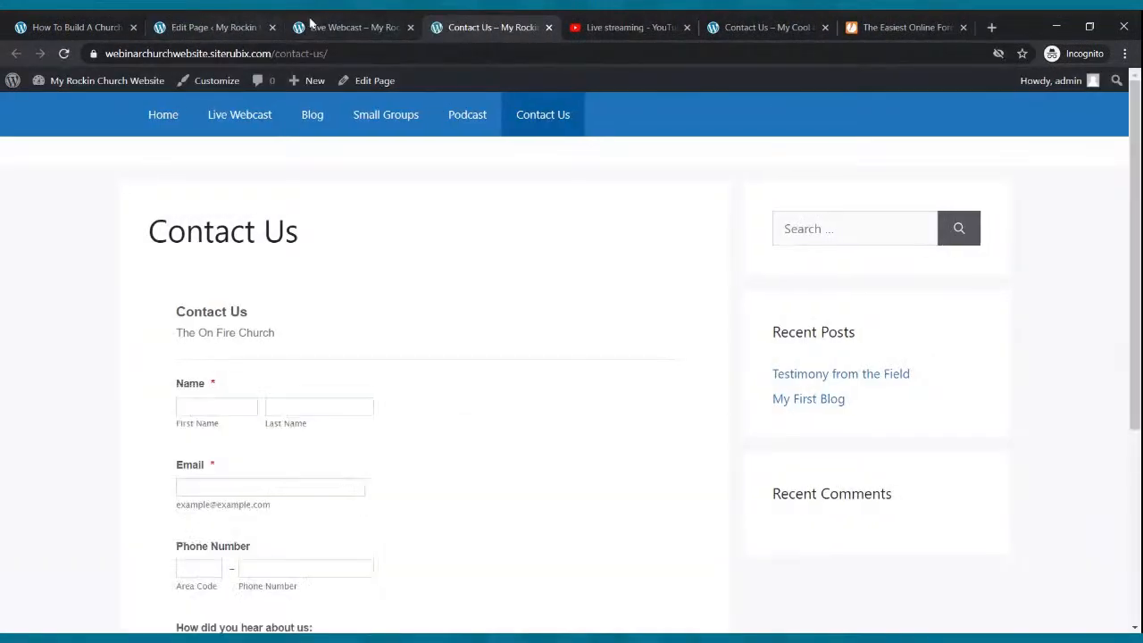
click(314, 25)
scroll(468, 261, up, 5)
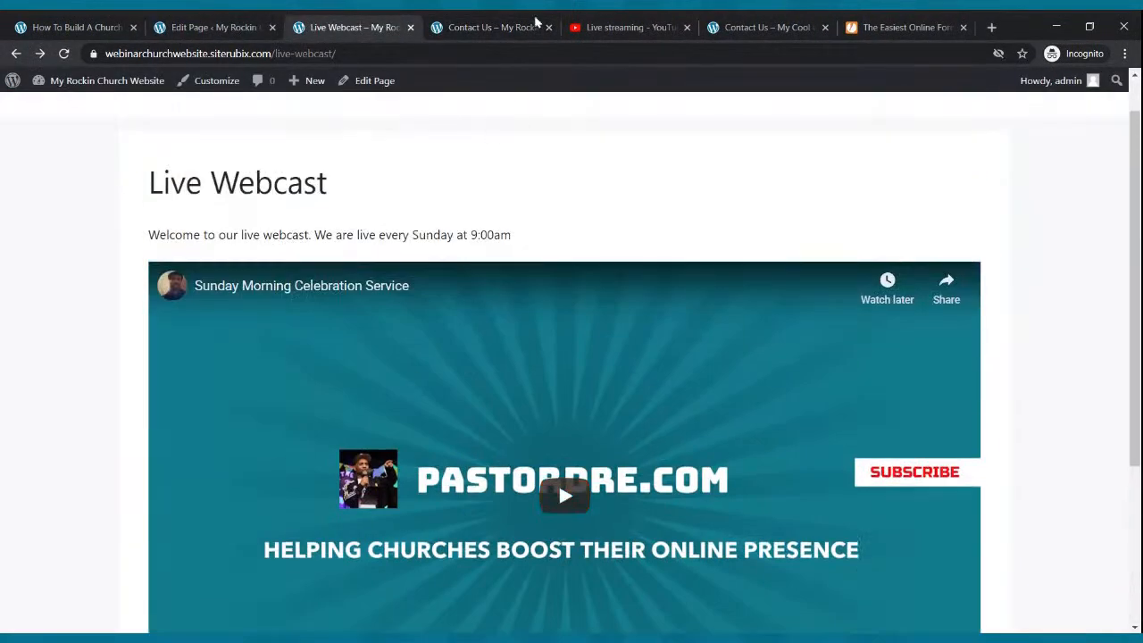
click(485, 32)
scroll(355, 361, down, 2)
scroll(356, 360, up, 2)
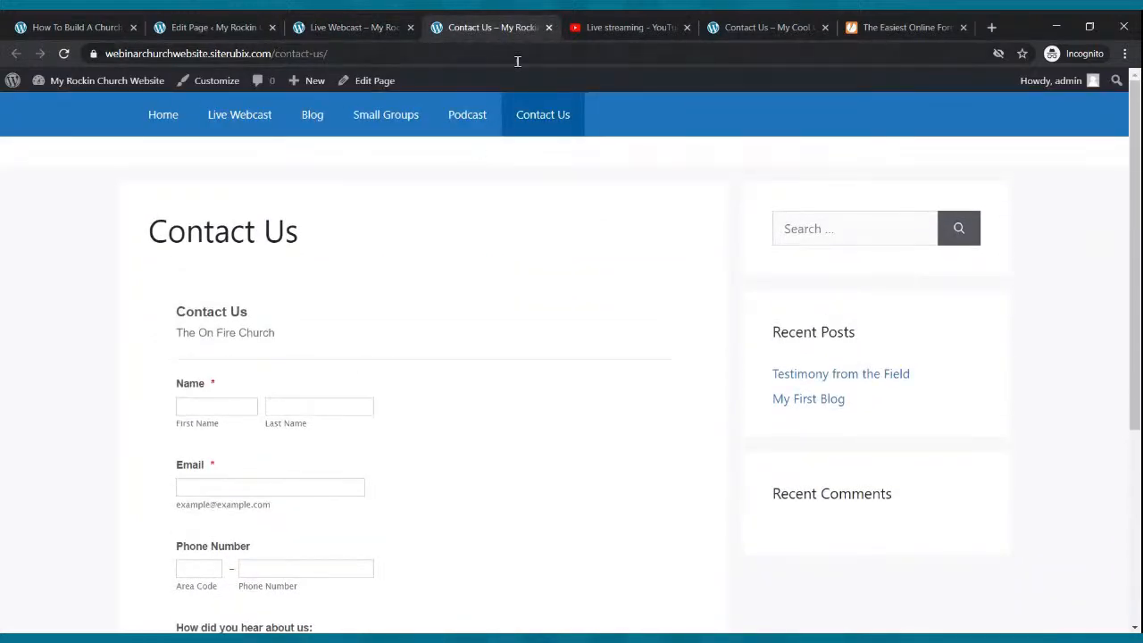
click(549, 28)
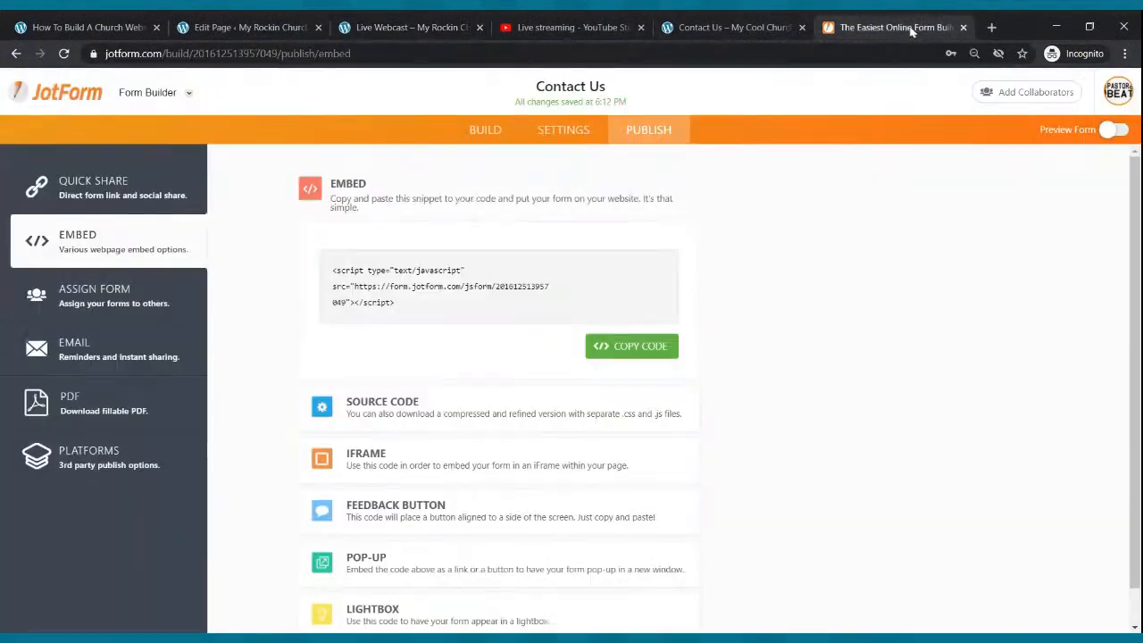
click(909, 29)
click(964, 28)
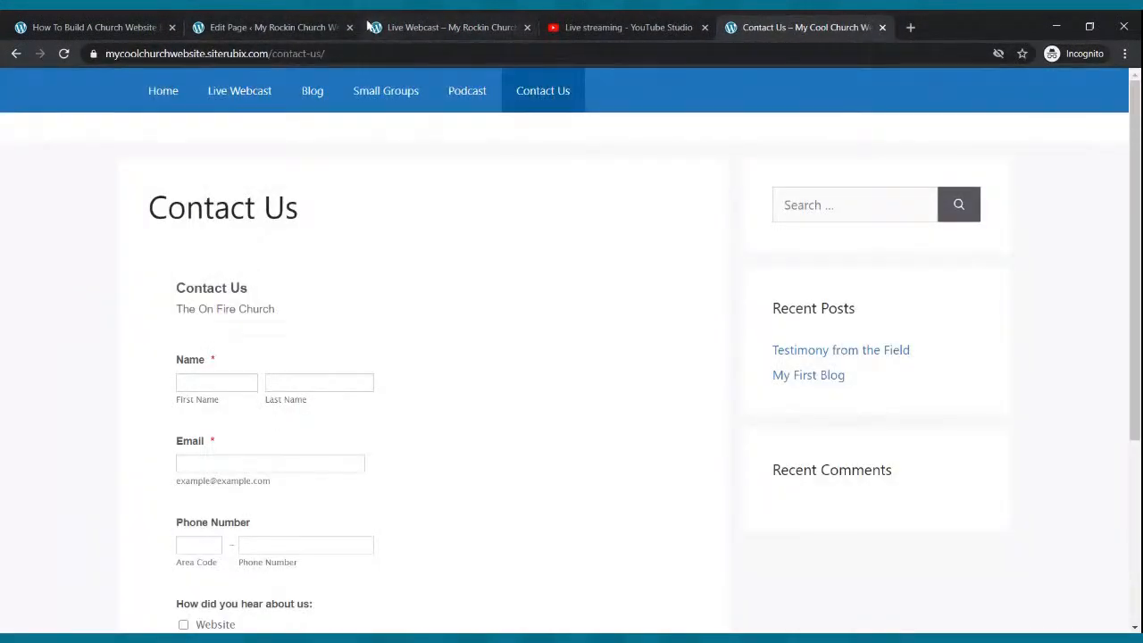
click(413, 25)
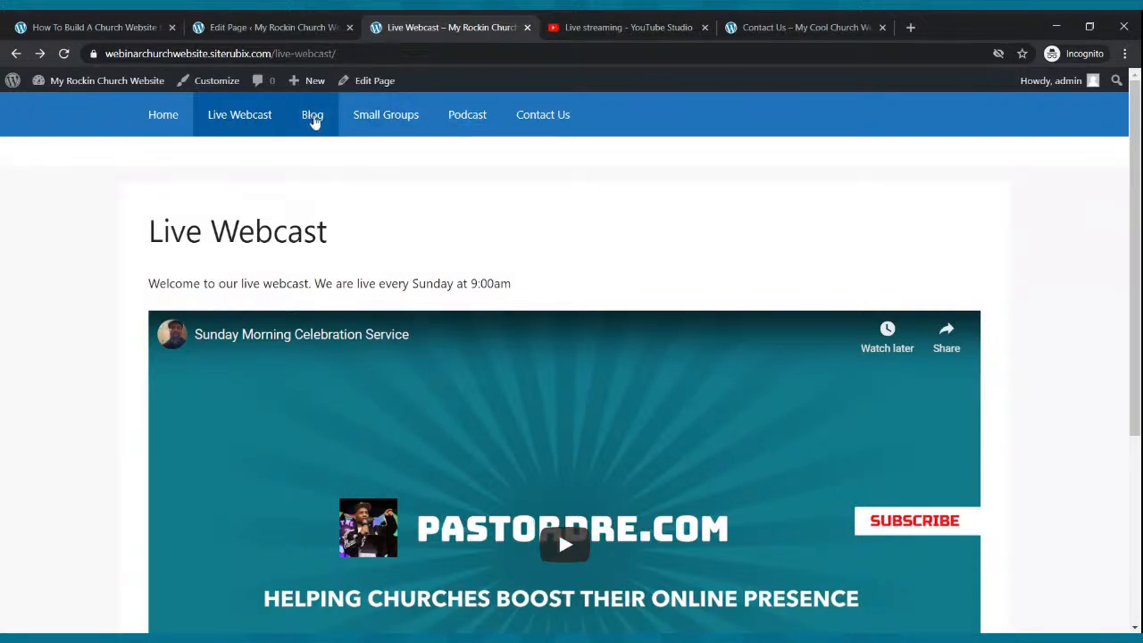
click(357, 115)
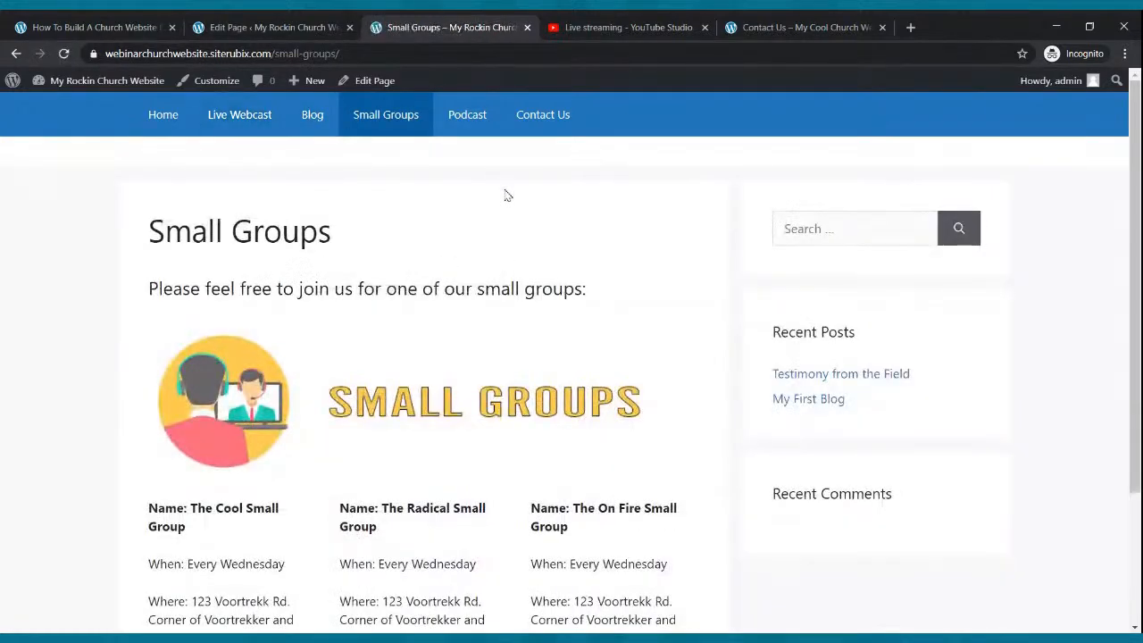
click(465, 114)
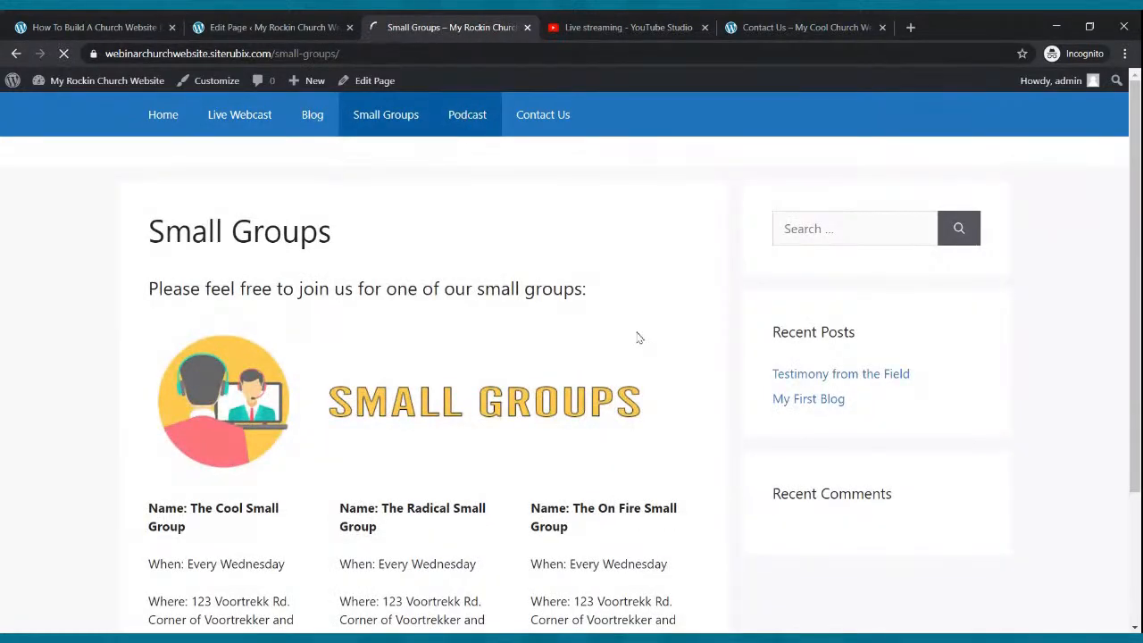
click(556, 126)
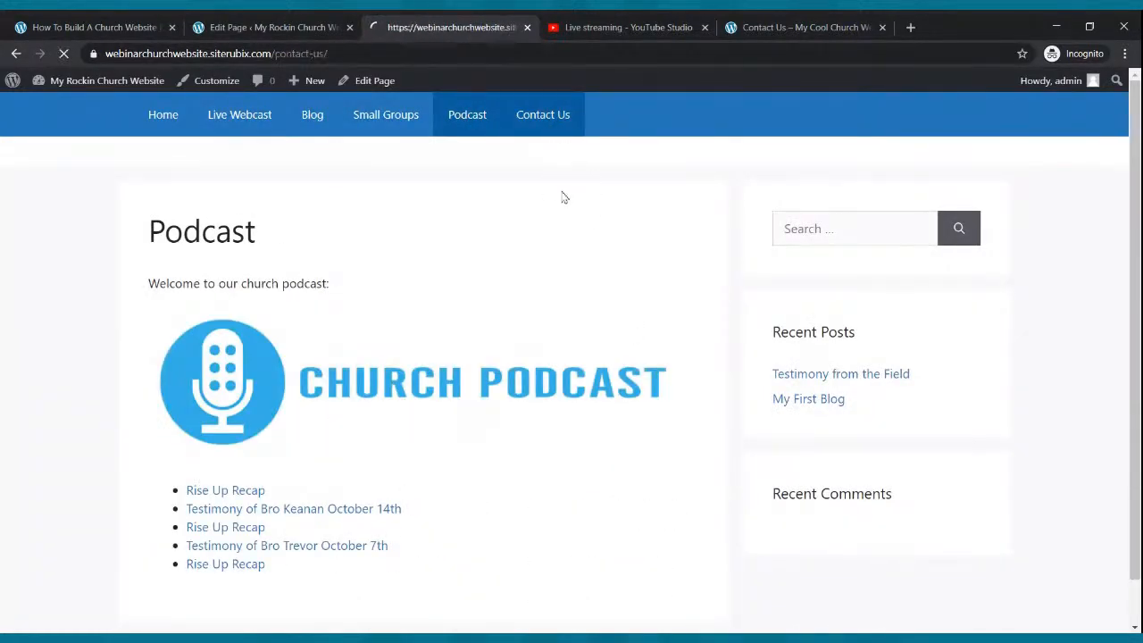
click(266, 116)
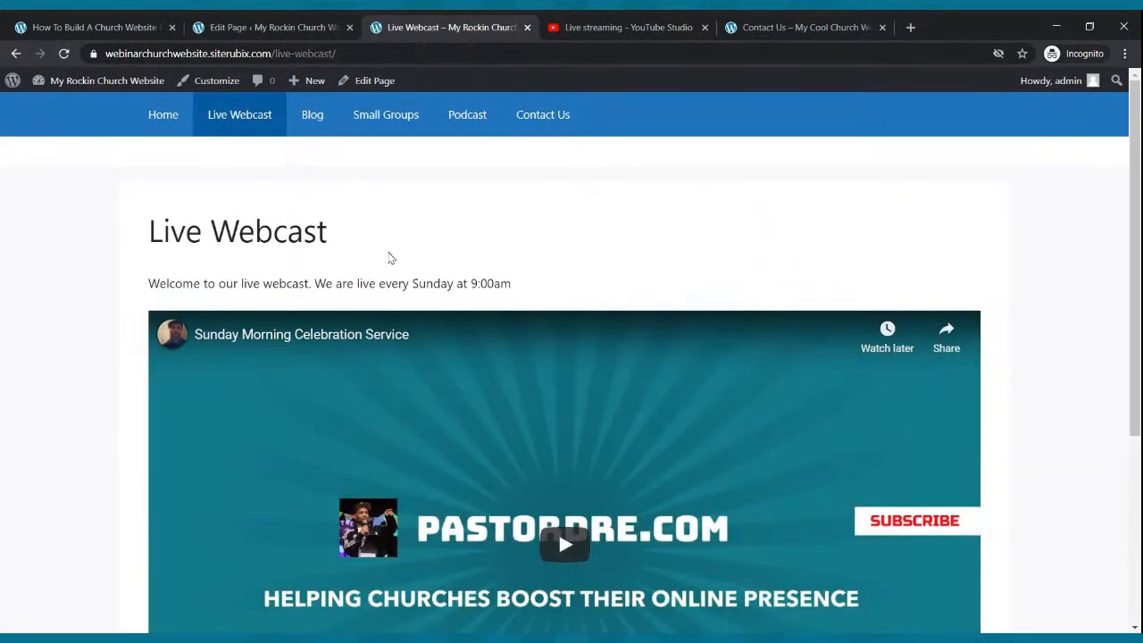
scroll(389, 261, down, 3)
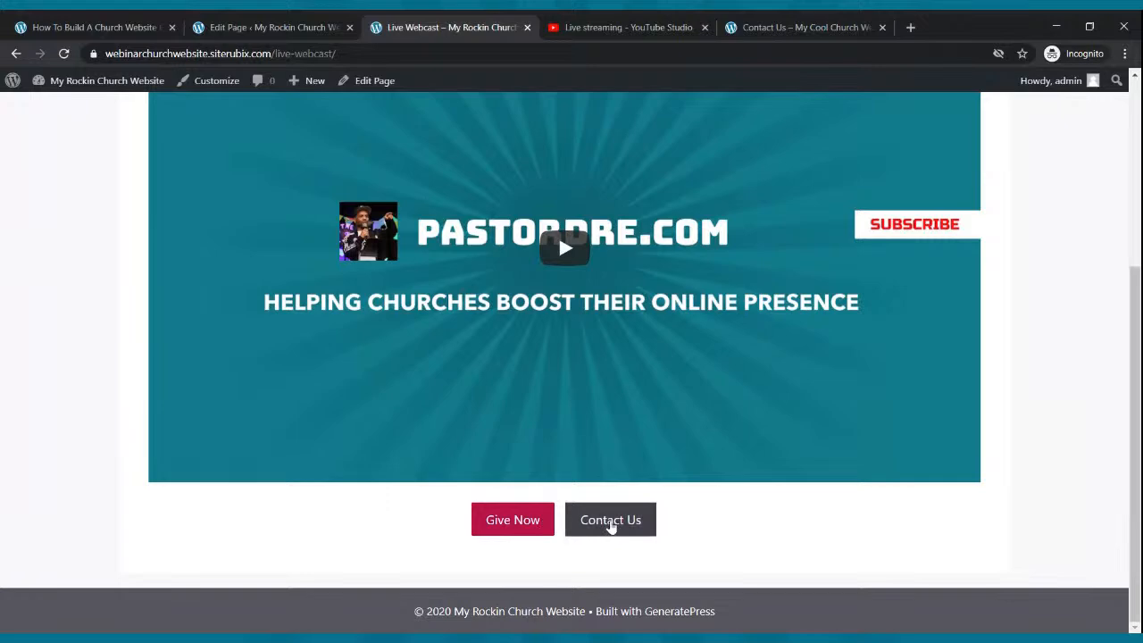
scroll(429, 344, up, 3)
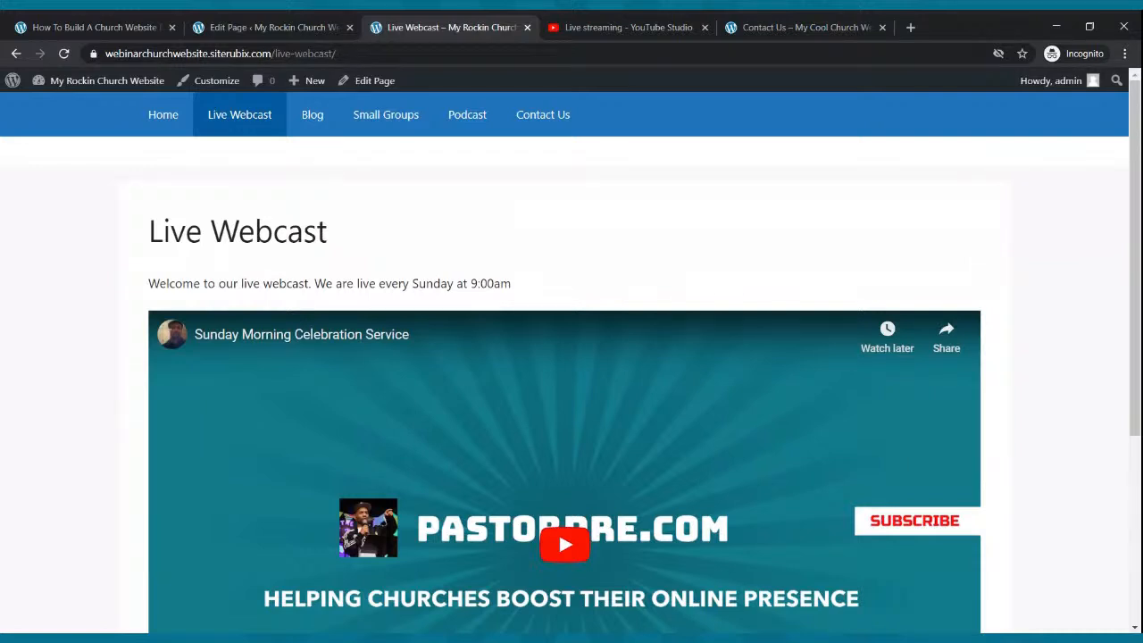
click(163, 116)
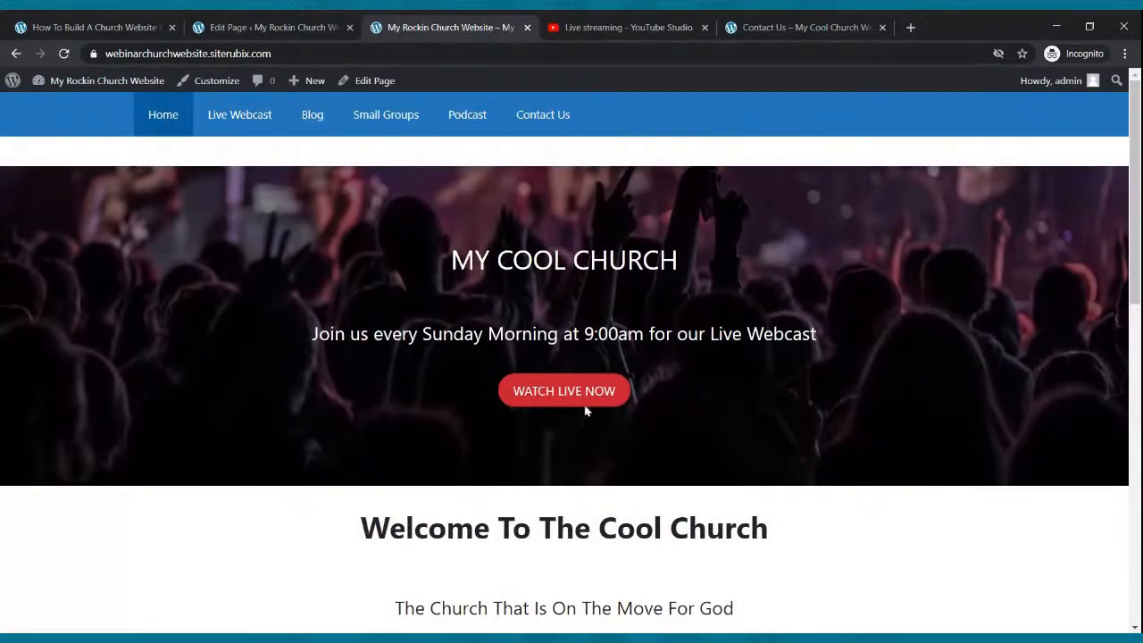
click(566, 405)
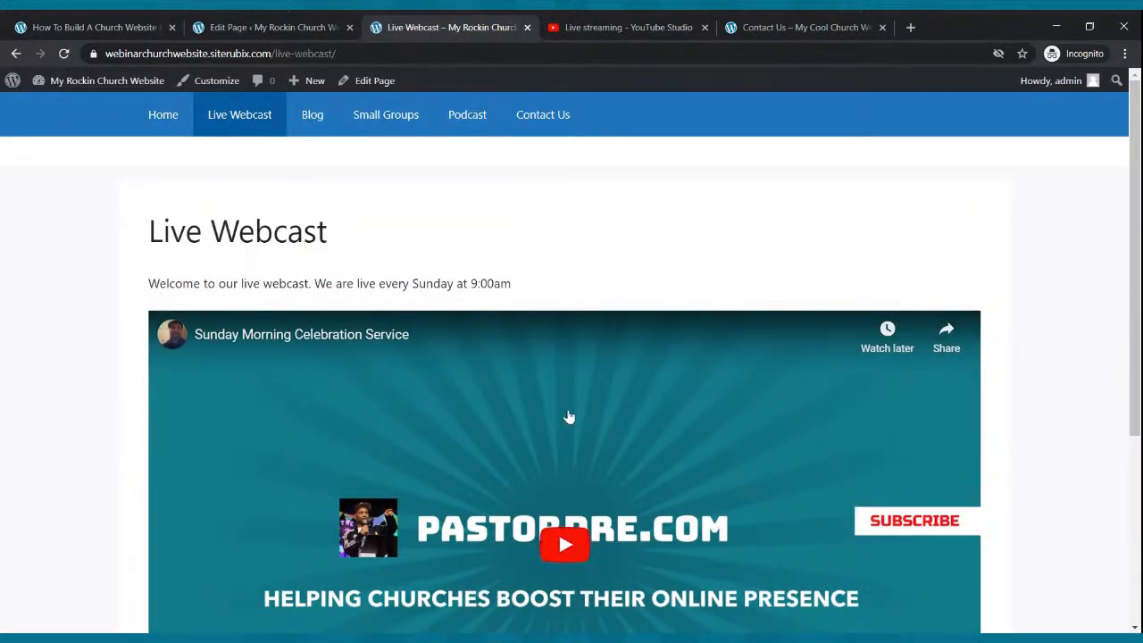
scroll(566, 416, down, 1)
scroll(582, 432, down, 1)
scroll(581, 431, up, 1)
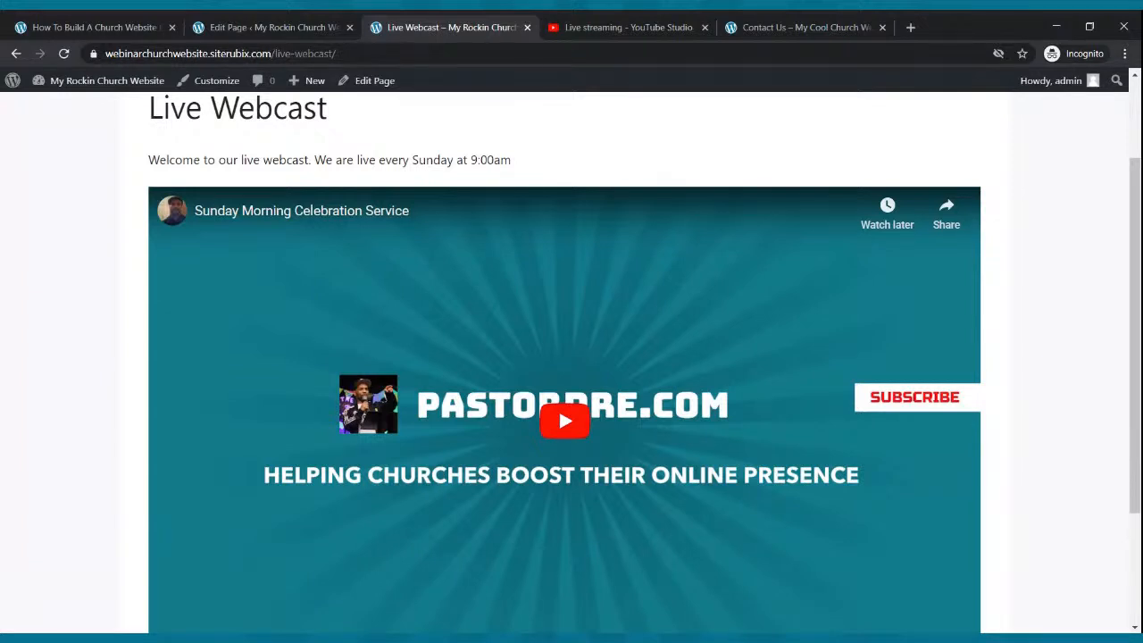
scroll(585, 470, up, 2)
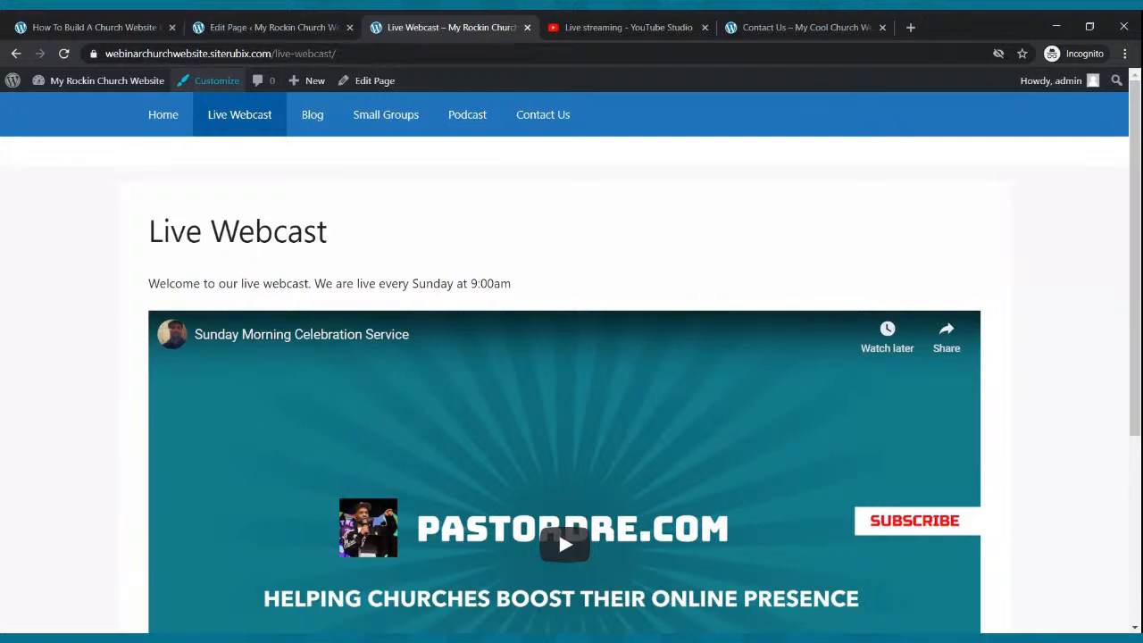
- Look over the live home page, then follow its Small Groups image link
click(163, 115)
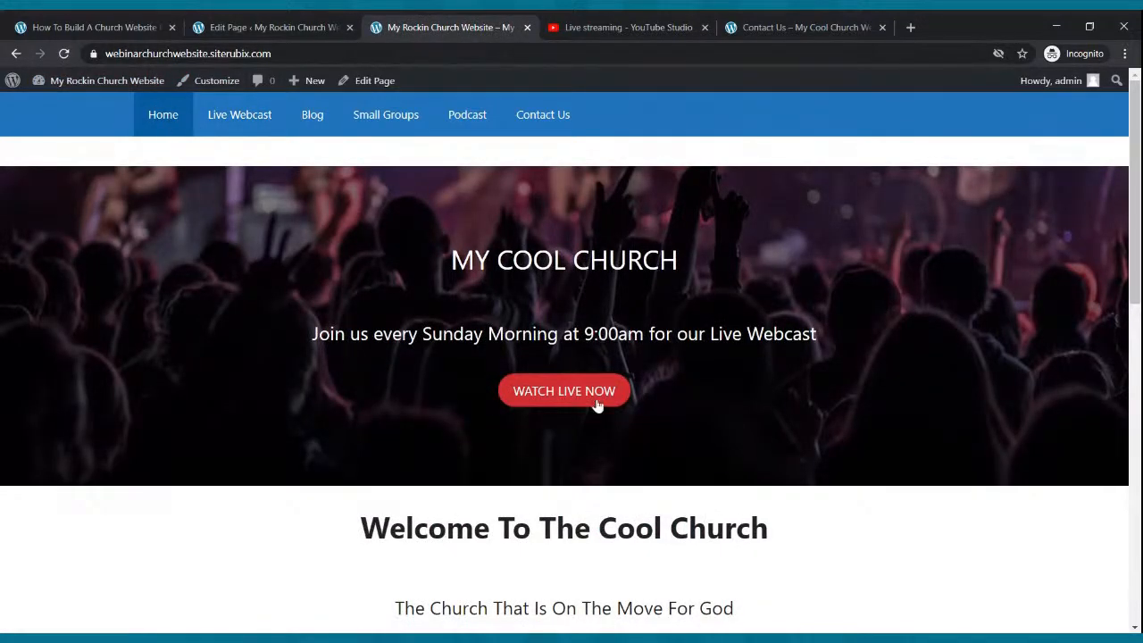
scroll(596, 405, down, 3)
scroll(595, 403, up, 1)
scroll(581, 395, down, 1)
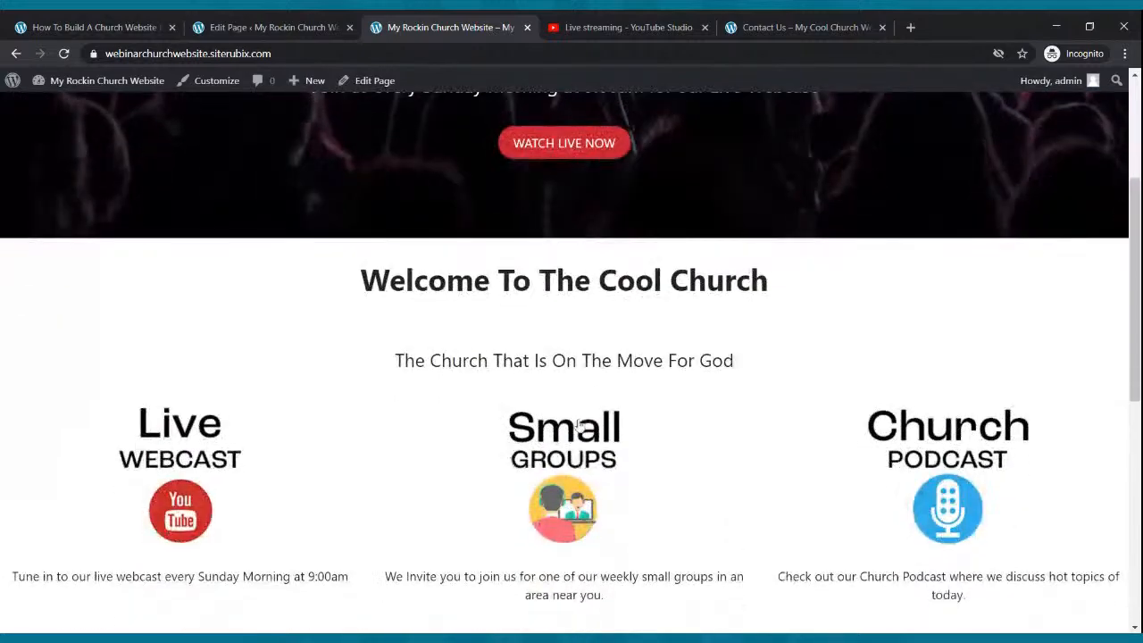
click(578, 455)
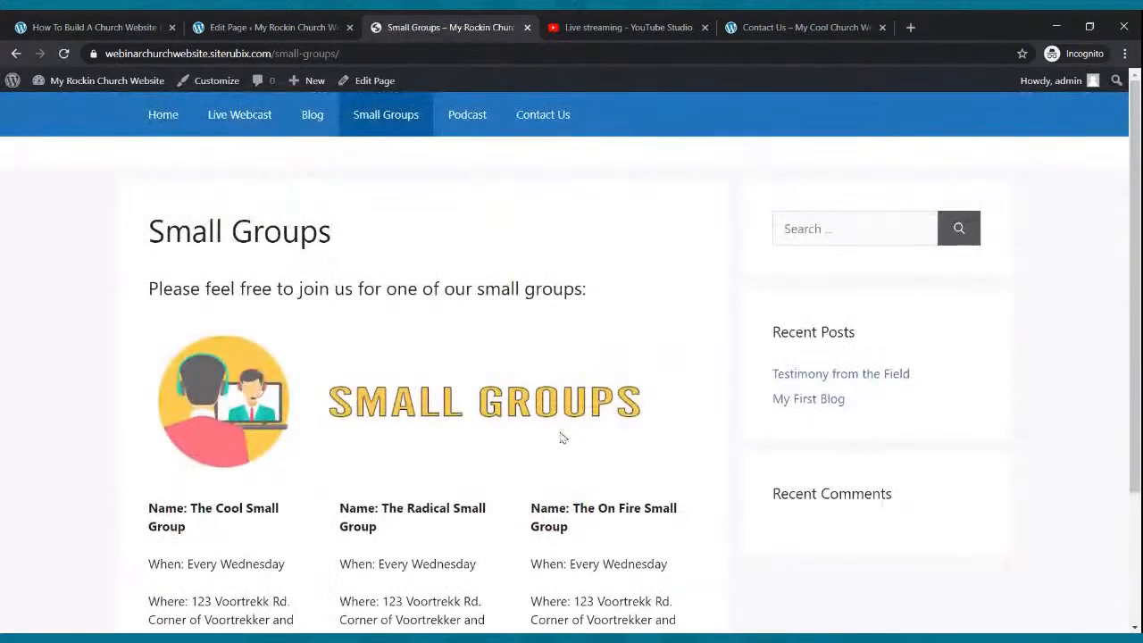
scroll(556, 428, down, 1)
scroll(554, 424, up, 1)
- View the Podcast page, then go to the Contact Us page with its contact form
click(472, 114)
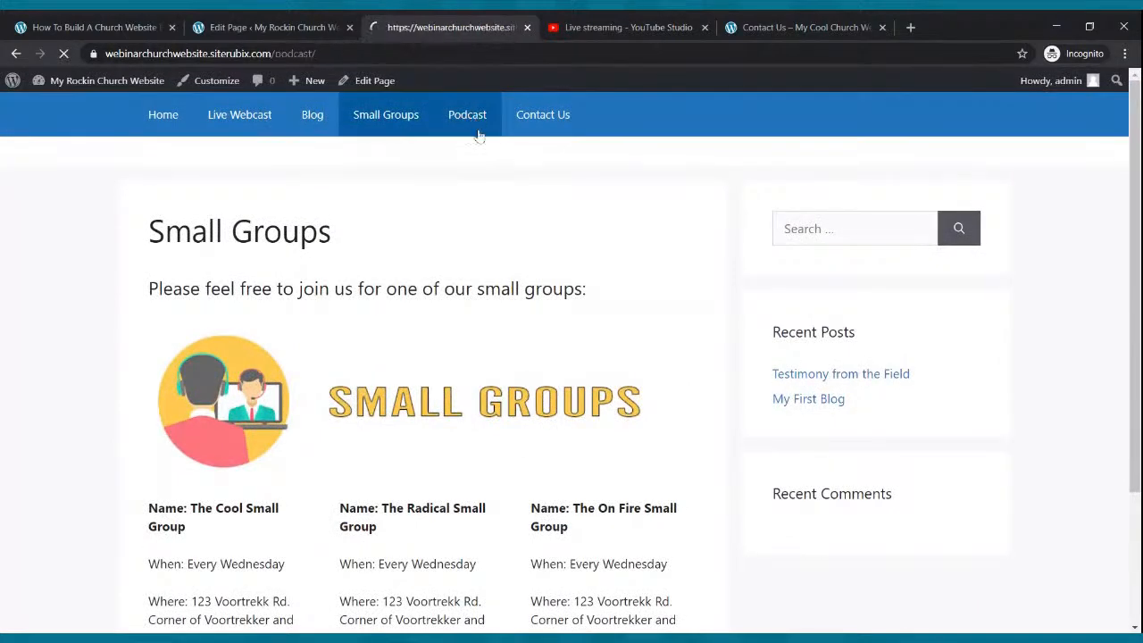
scroll(528, 215, down, 1)
scroll(528, 206, up, 1)
click(528, 128)
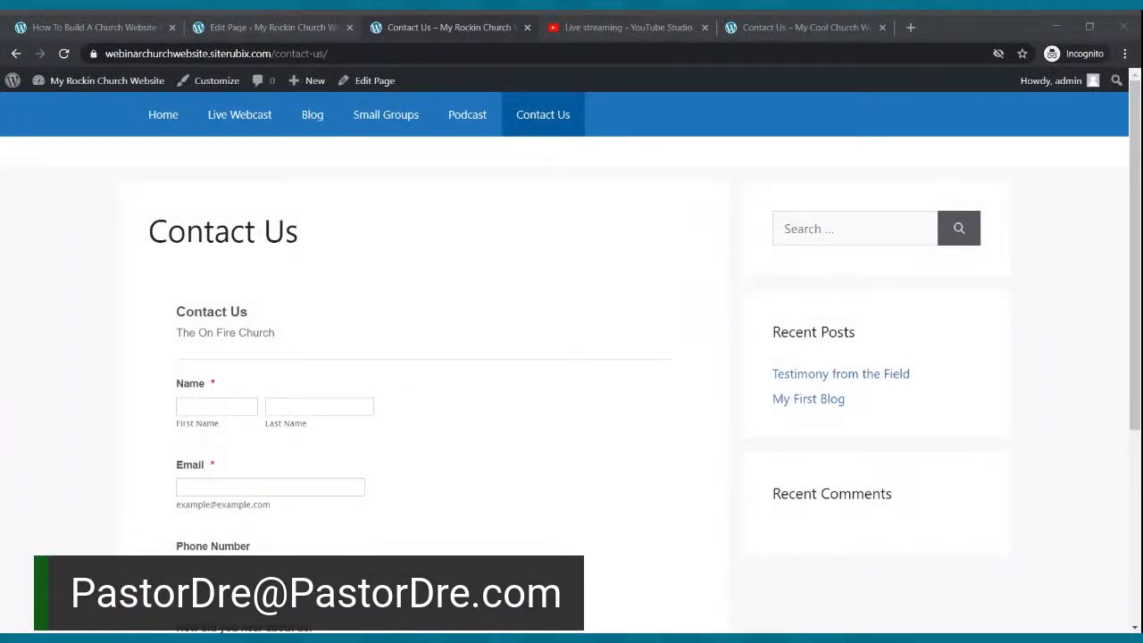
- Review the live home page and the Live Webcast page
click(162, 114)
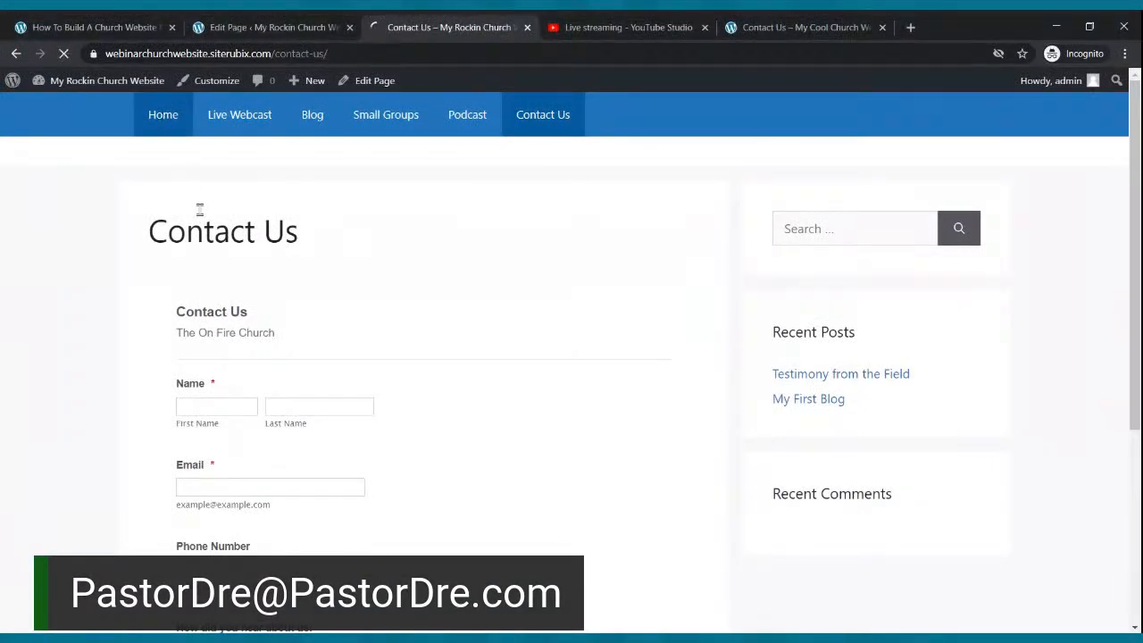
scroll(246, 259, down, 10)
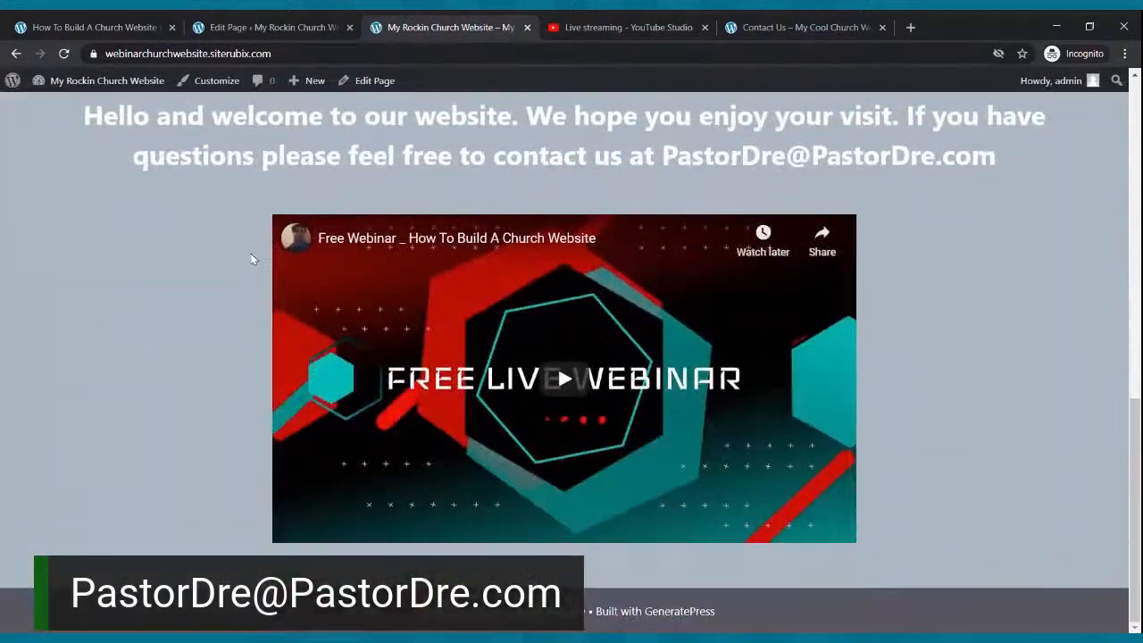
scroll(249, 232, up, 10)
click(221, 125)
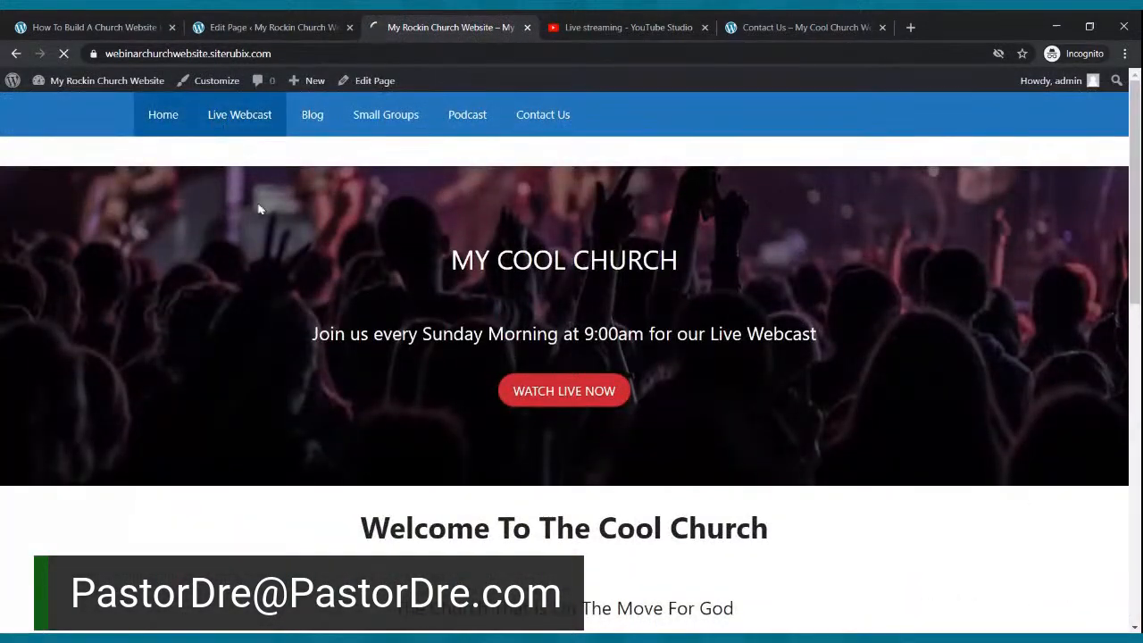
scroll(256, 191, down, 3)
scroll(255, 191, up, 3)
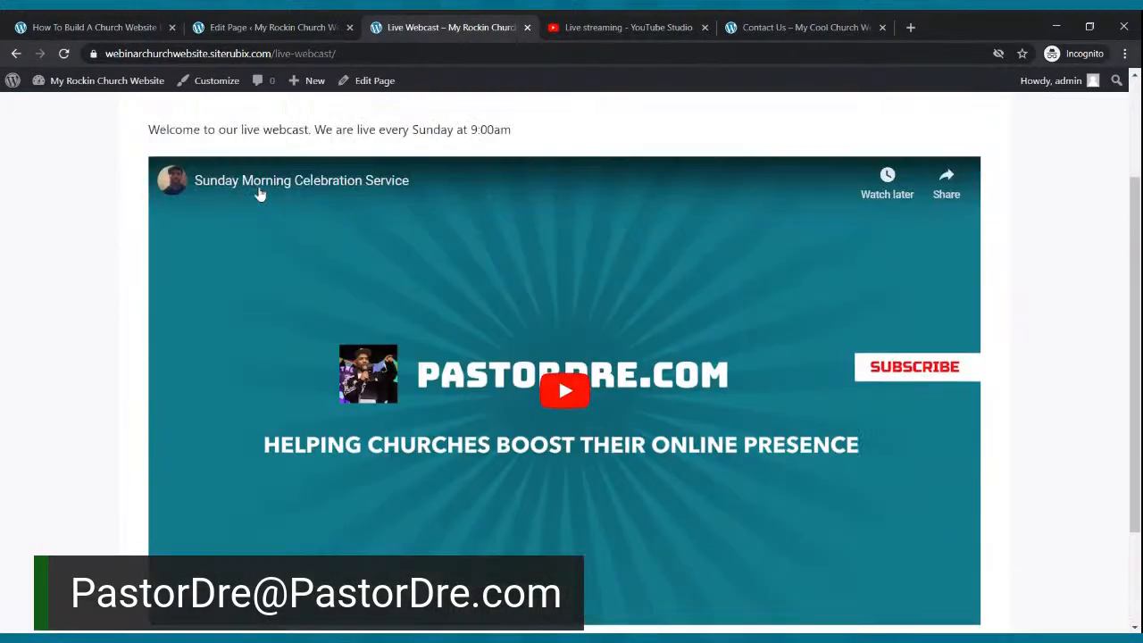
- Look through the Blog and Small Groups pages, ending on the Podcast page
click(316, 120)
scroll(350, 237, down, 3)
scroll(348, 241, up, 3)
click(393, 121)
scroll(383, 172, down, 2)
scroll(380, 173, up, 2)
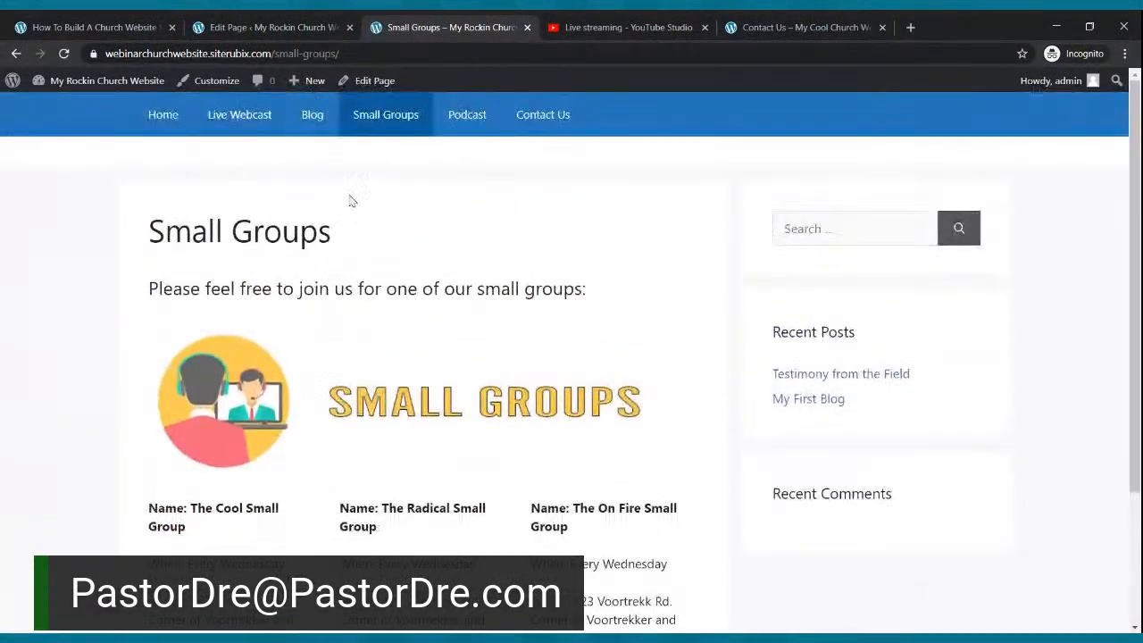
click(454, 121)
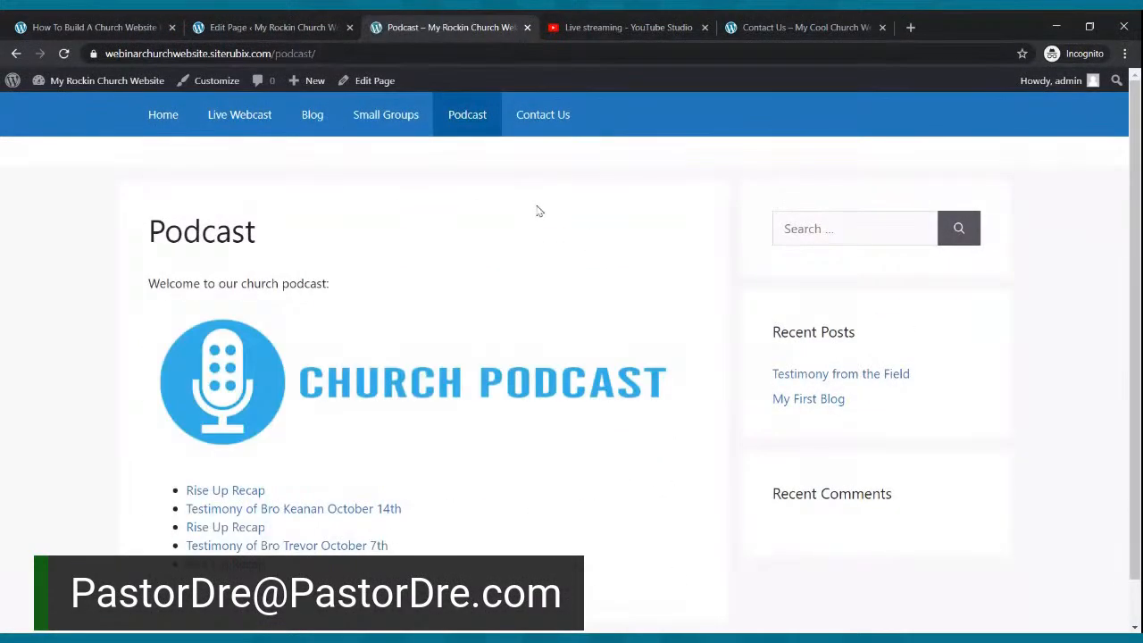